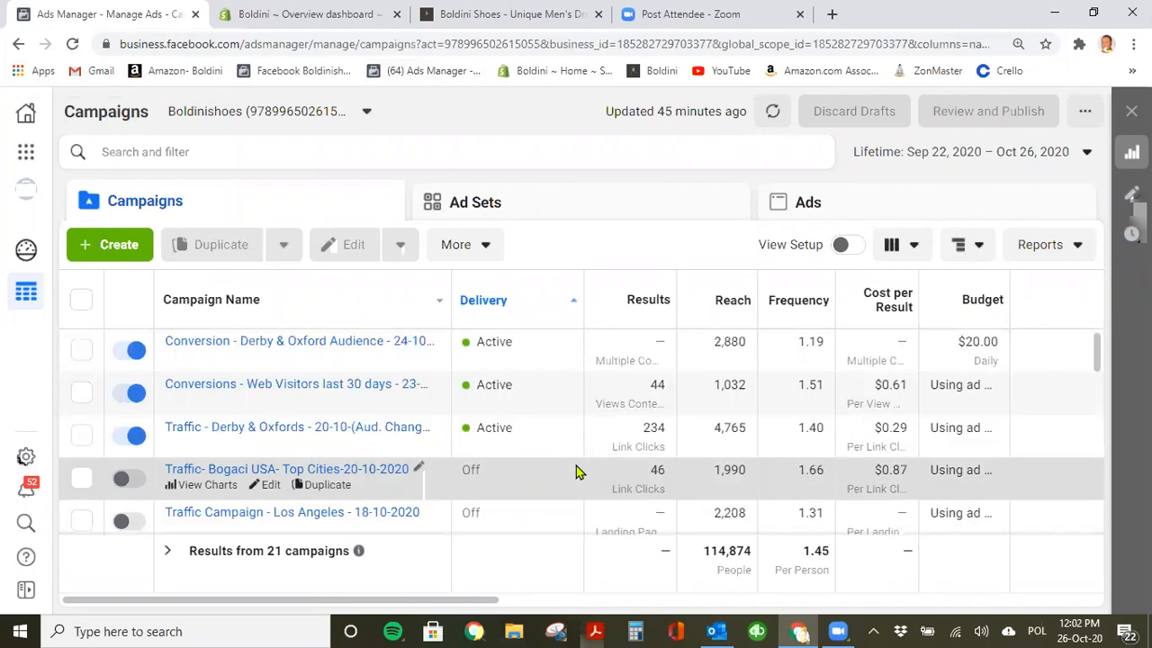
Browse the Boldini Shoes store home page and its featured products.
key(XF86AudioLowerVolume)
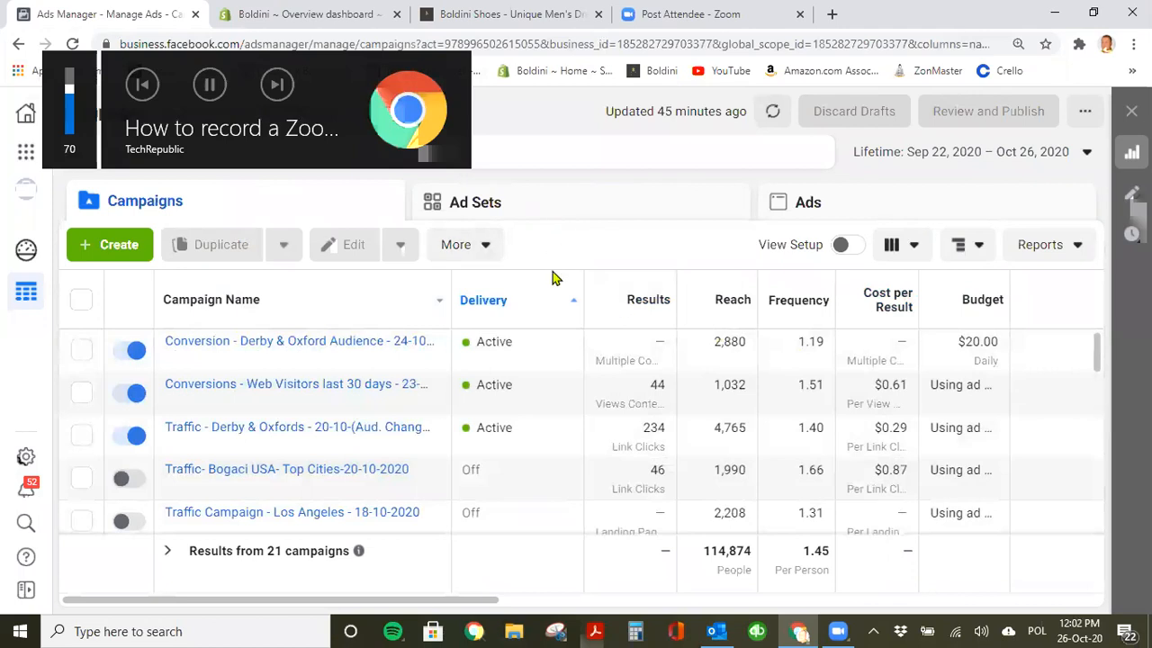
click(493, 14)
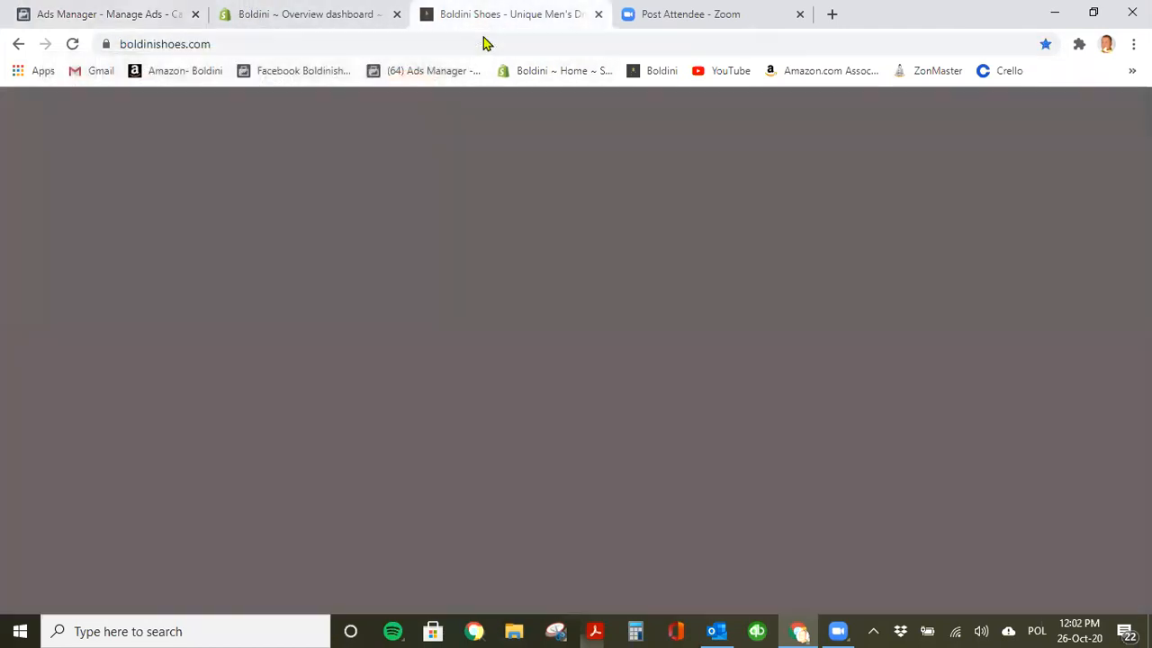
scroll(720, 405, down, 2)
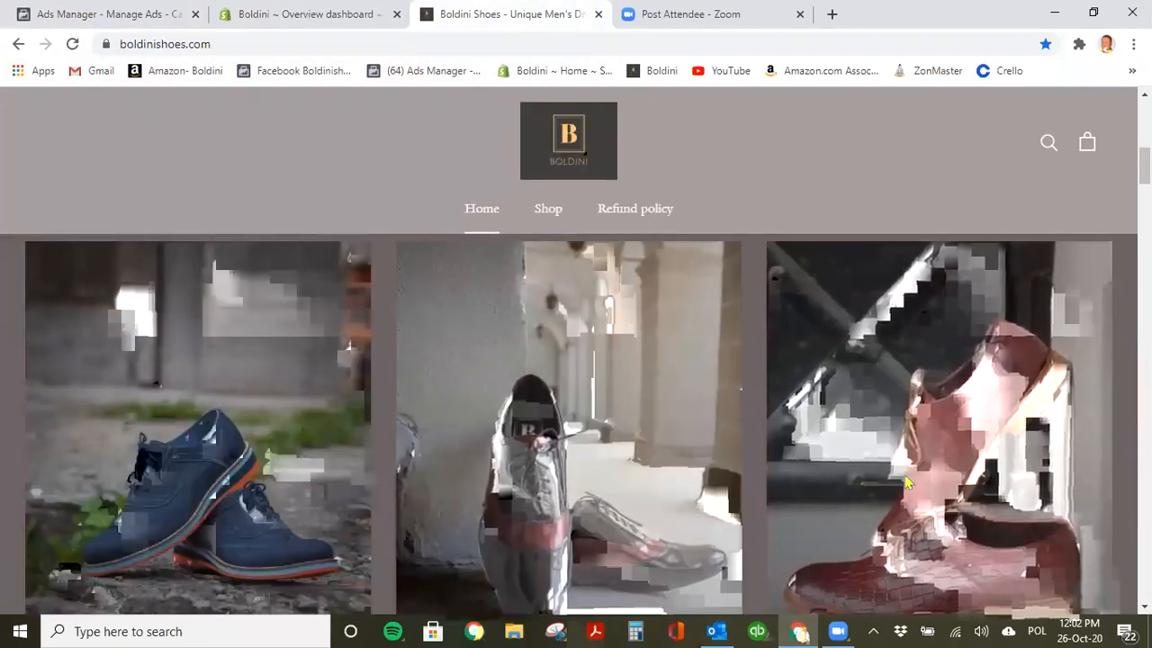
scroll(810, 454, down, 2)
scroll(817, 459, down, 5)
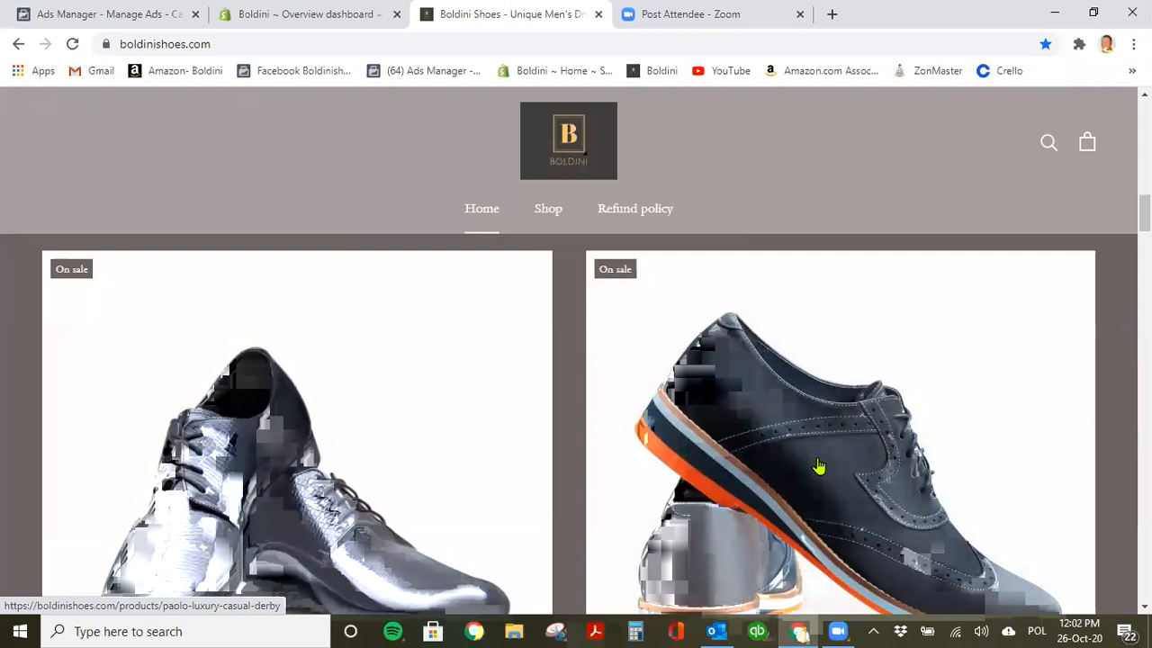
scroll(819, 466, up, 10)
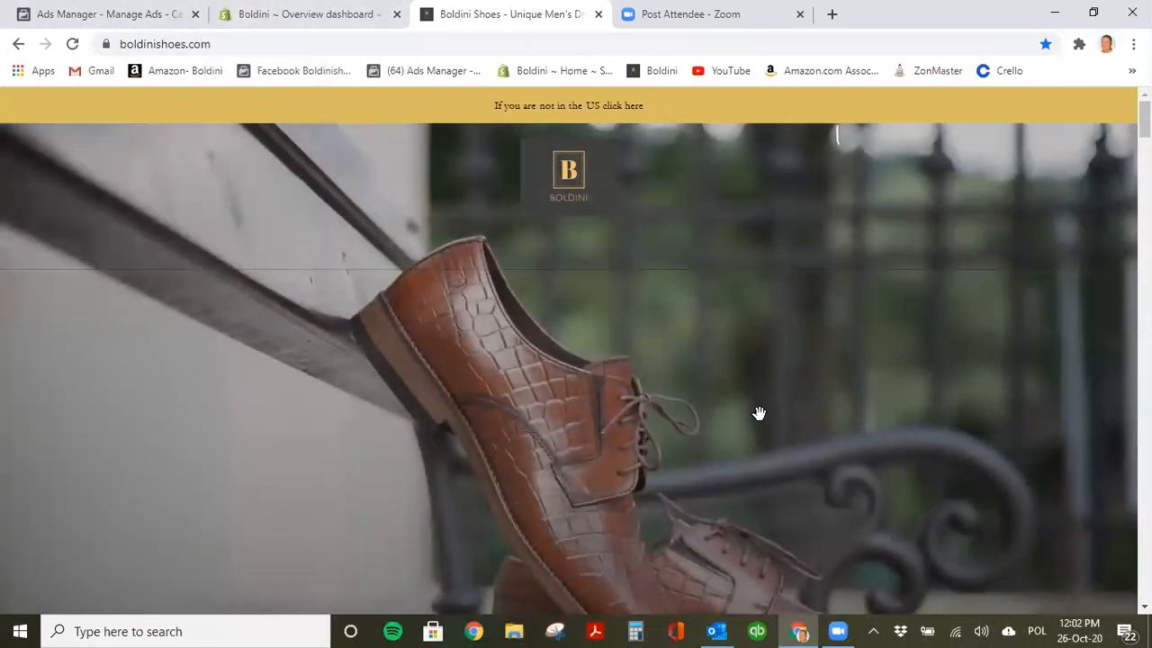
scroll(729, 414, down, 1)
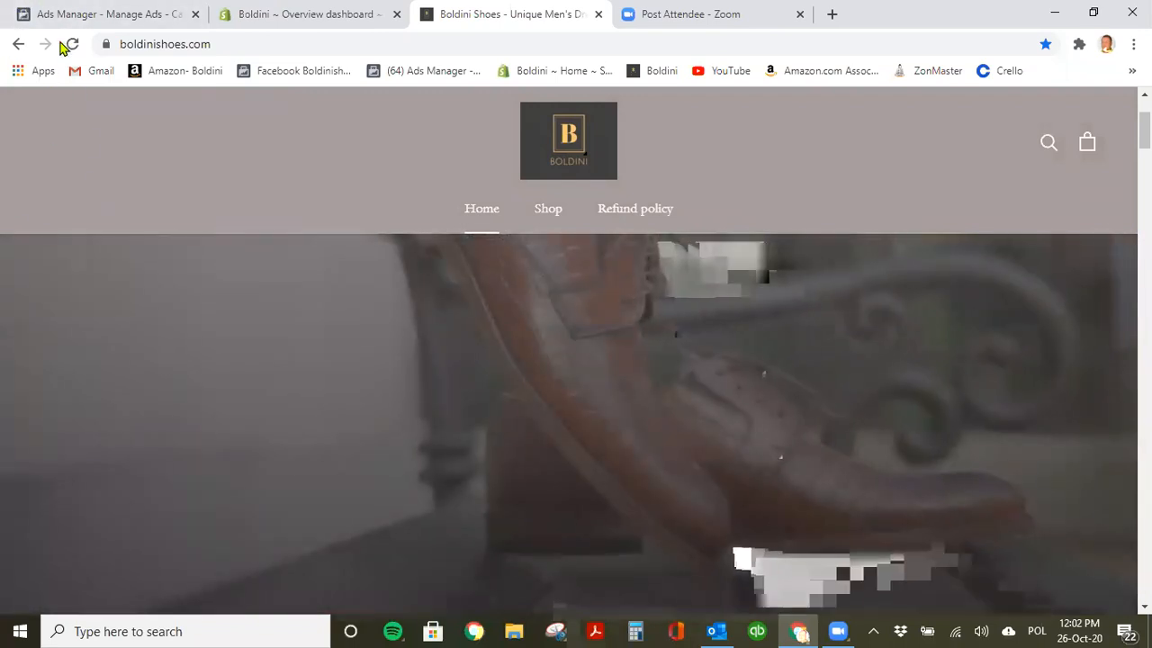
Return to Ads Manager and start a new campaign with the Conversions objective.
click(72, 19)
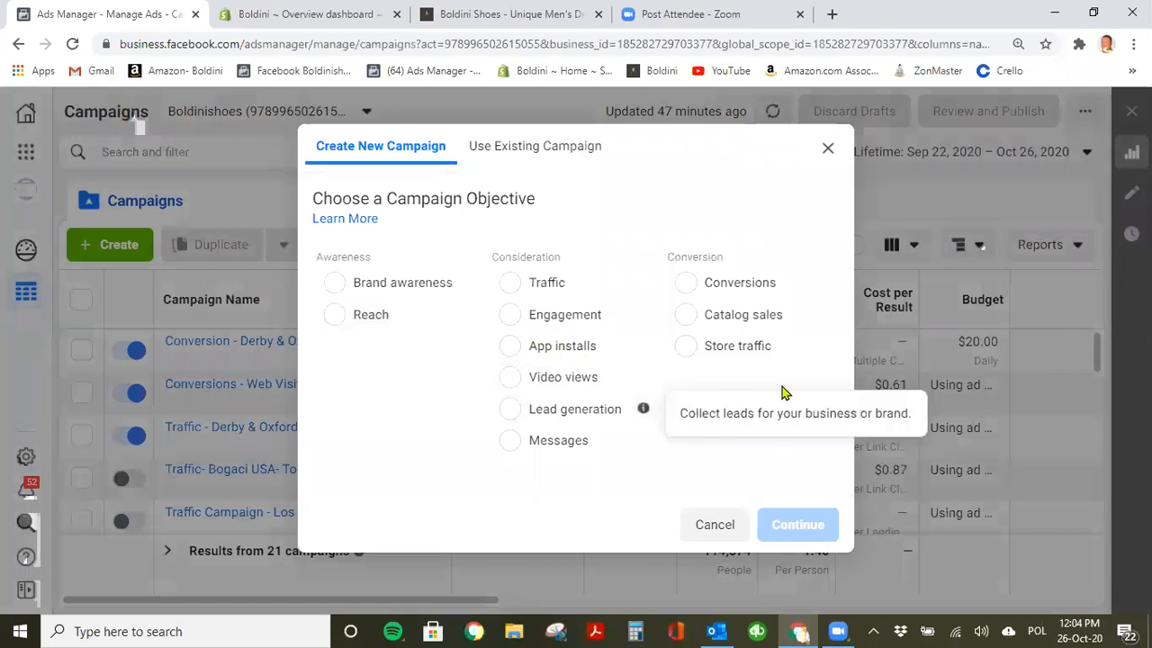
click(695, 296)
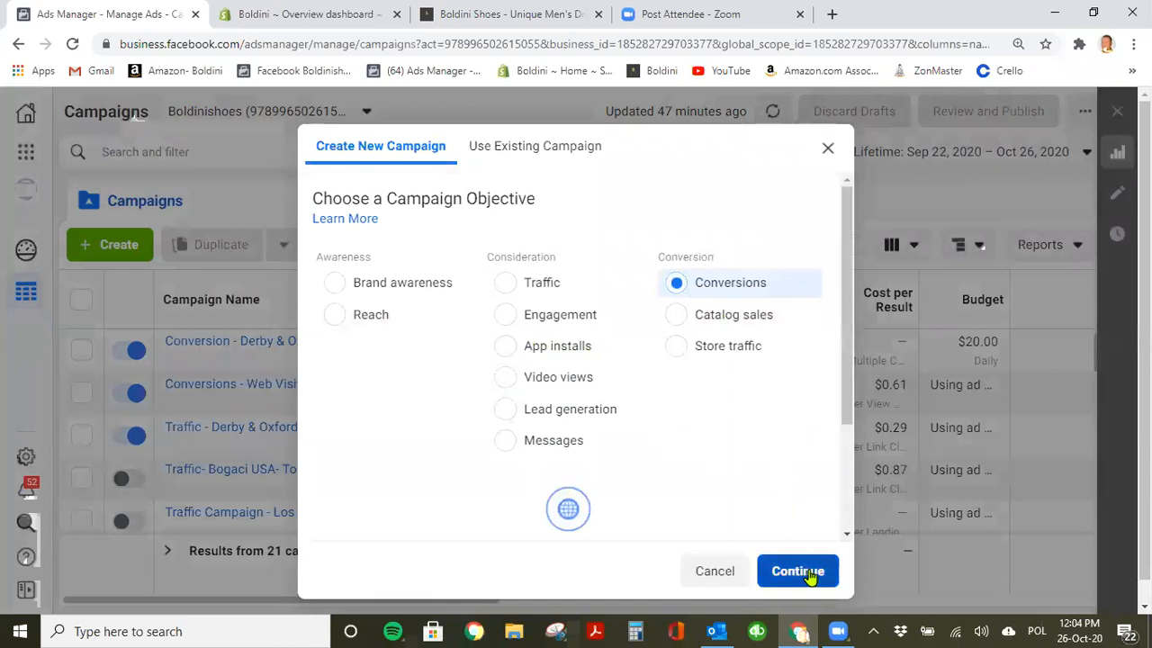
scroll(765, 459, down, 2)
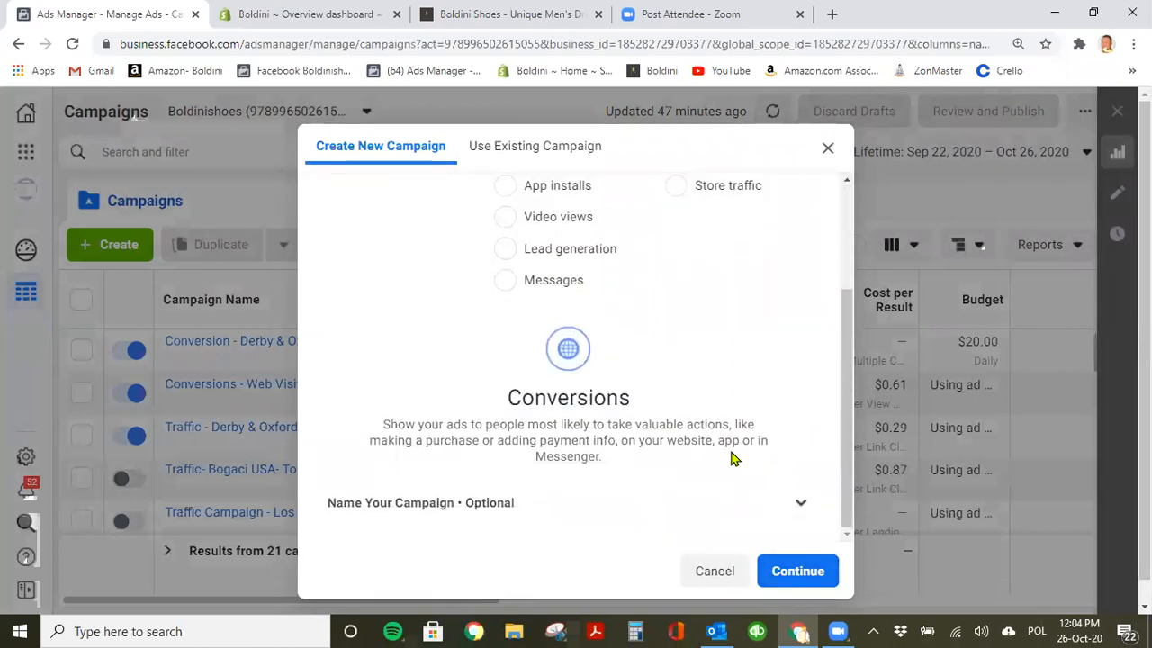
Name the campaign "Conversions- Purchases- 26-10-2020" and create its draft.
click(462, 506)
scroll(553, 496, down, 2)
click(450, 416)
text(C)
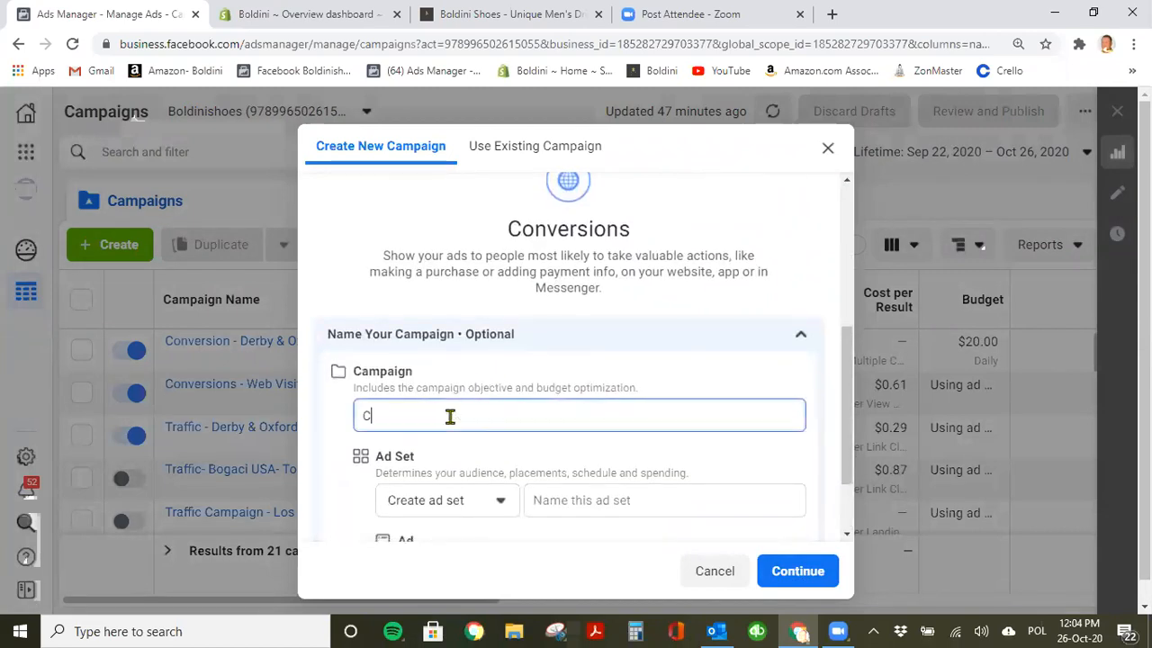
text(onversions- Purchases)
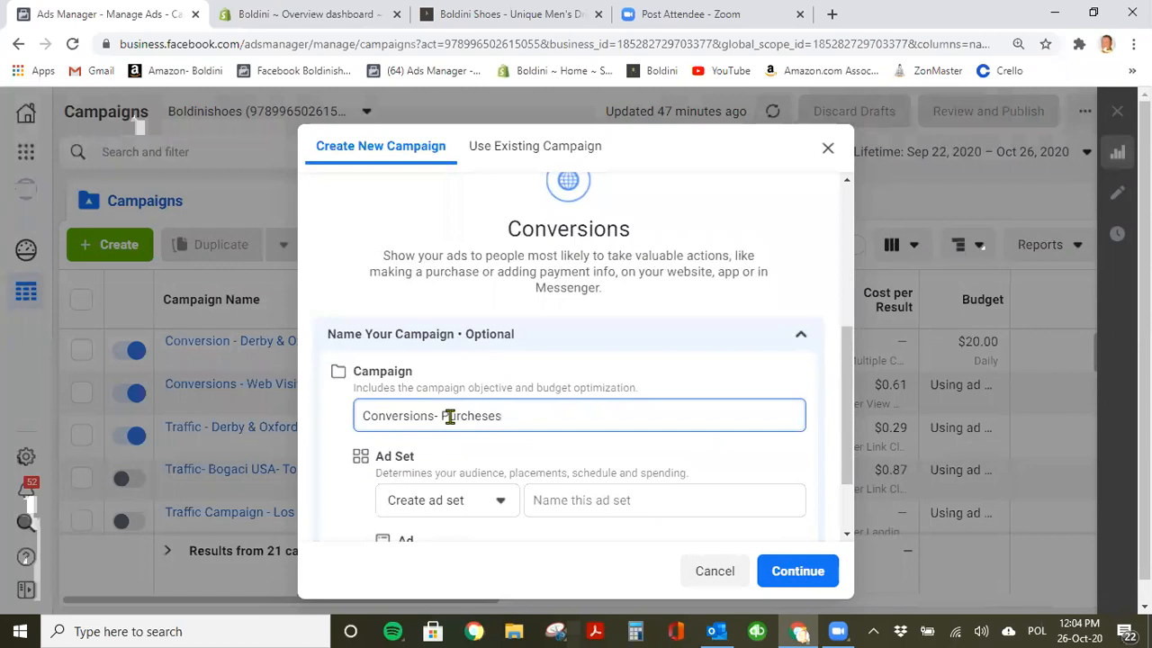
text(- 26-)
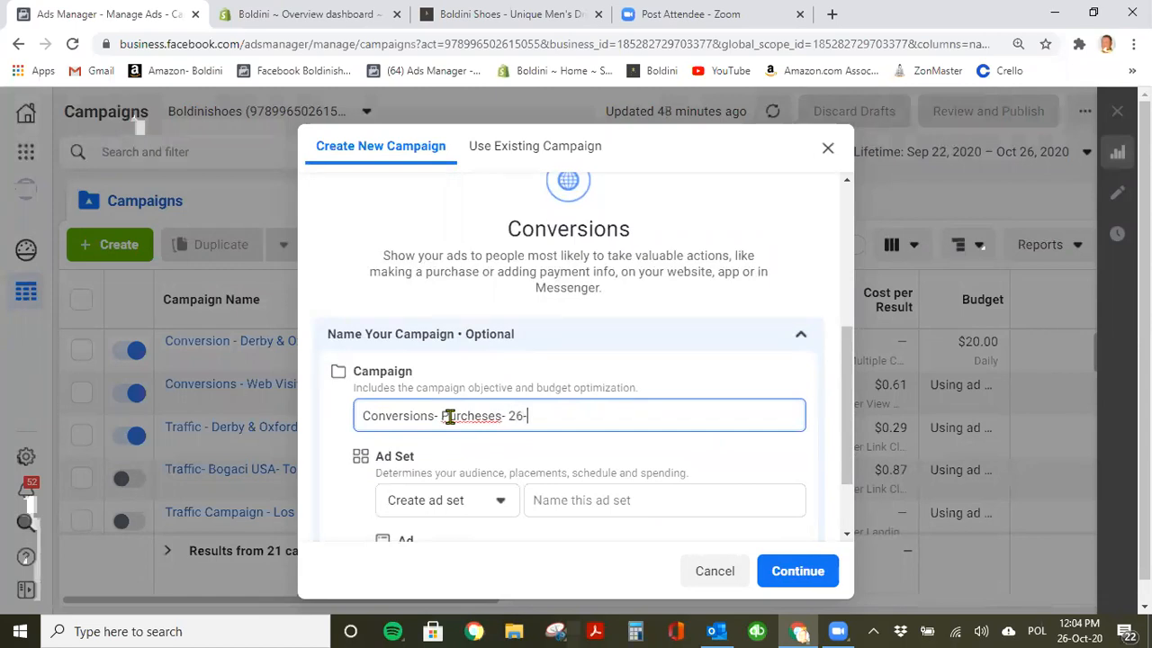
text(10-2020)
right_click(483, 421)
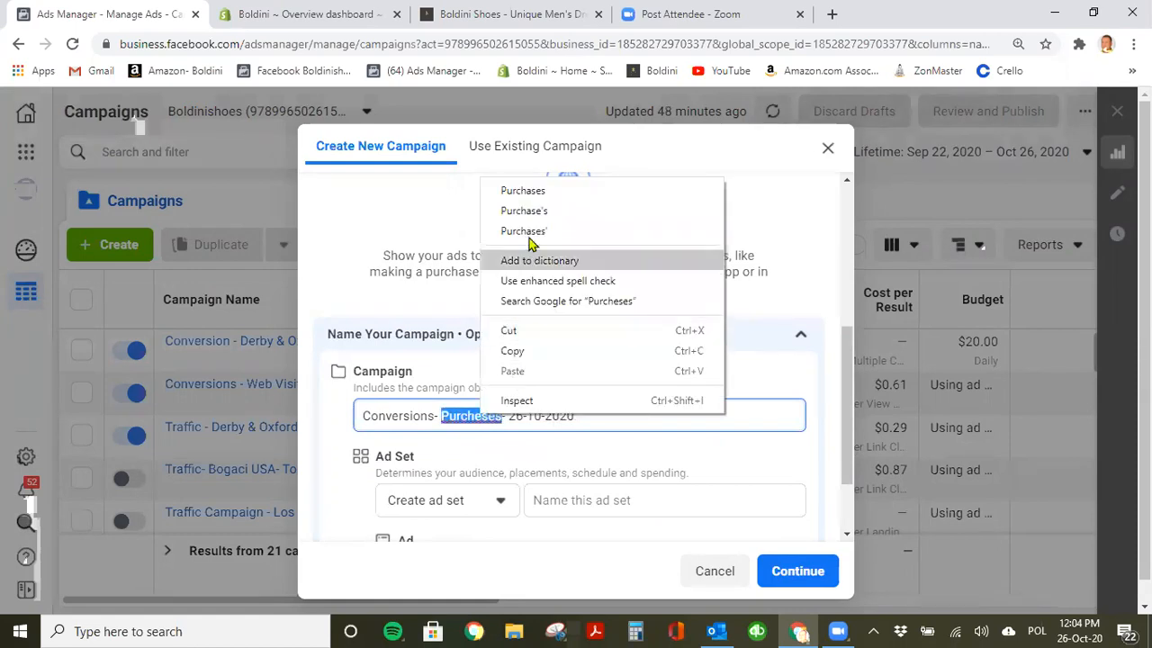
click(523, 190)
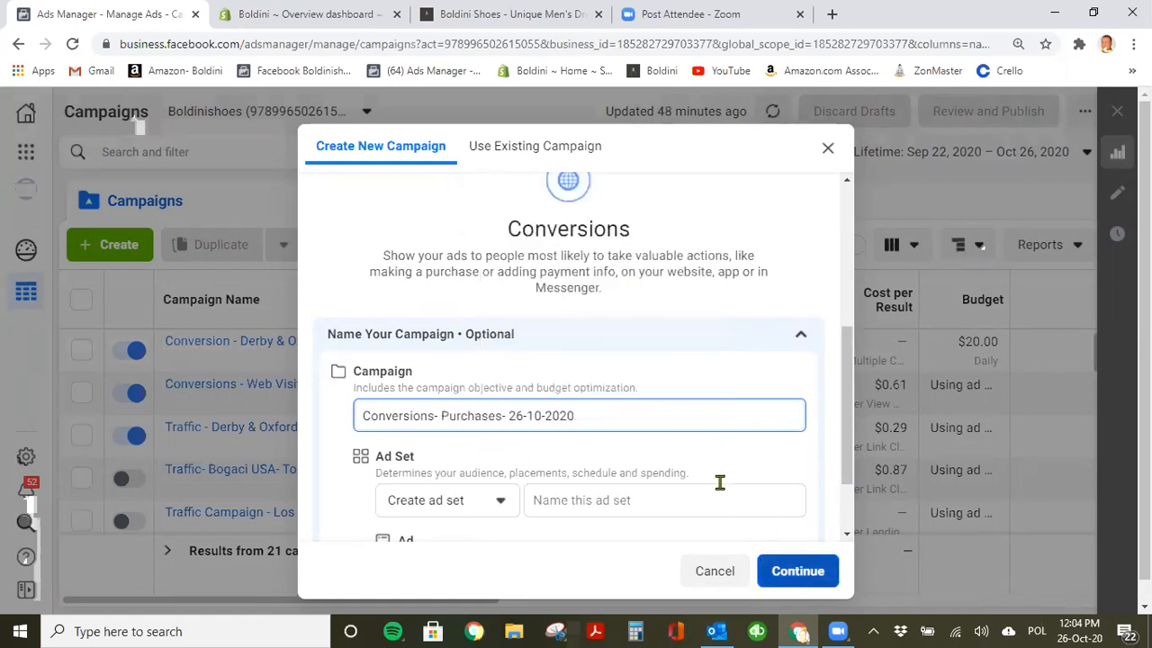
scroll(630, 455, down, 2)
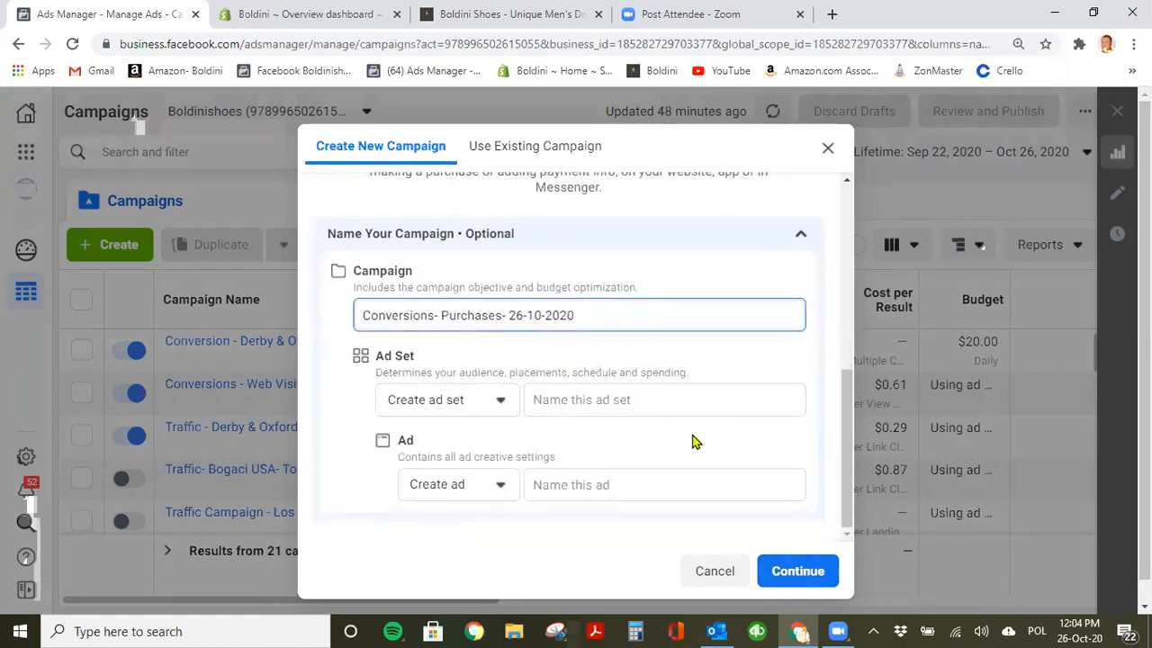
click(801, 568)
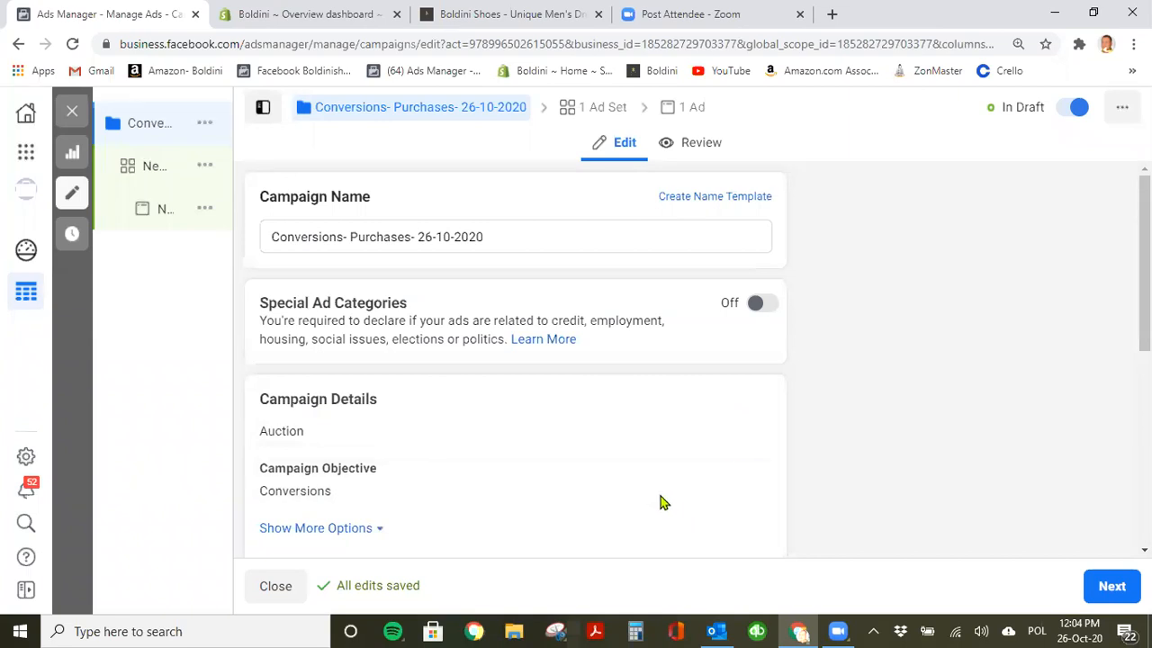
Review the campaign-level settings, including the optional campaign spending limit in the campaign details.
scroll(628, 502, down, 2)
scroll(628, 502, down, 3)
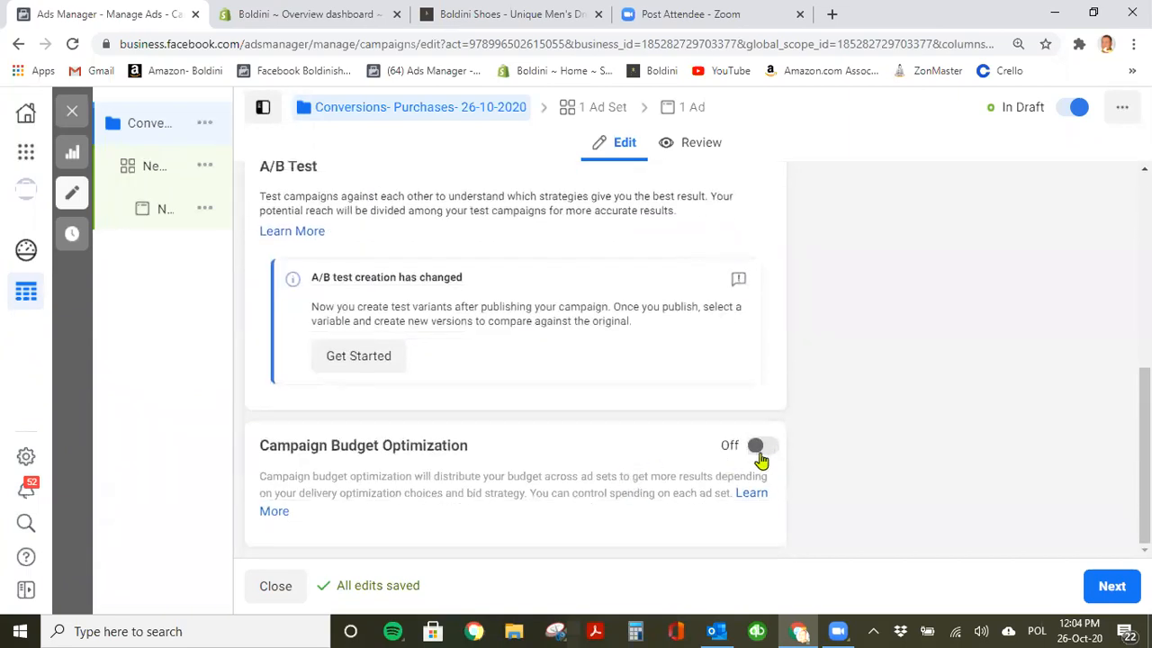
scroll(392, 340, up, 2)
scroll(393, 341, up, 2)
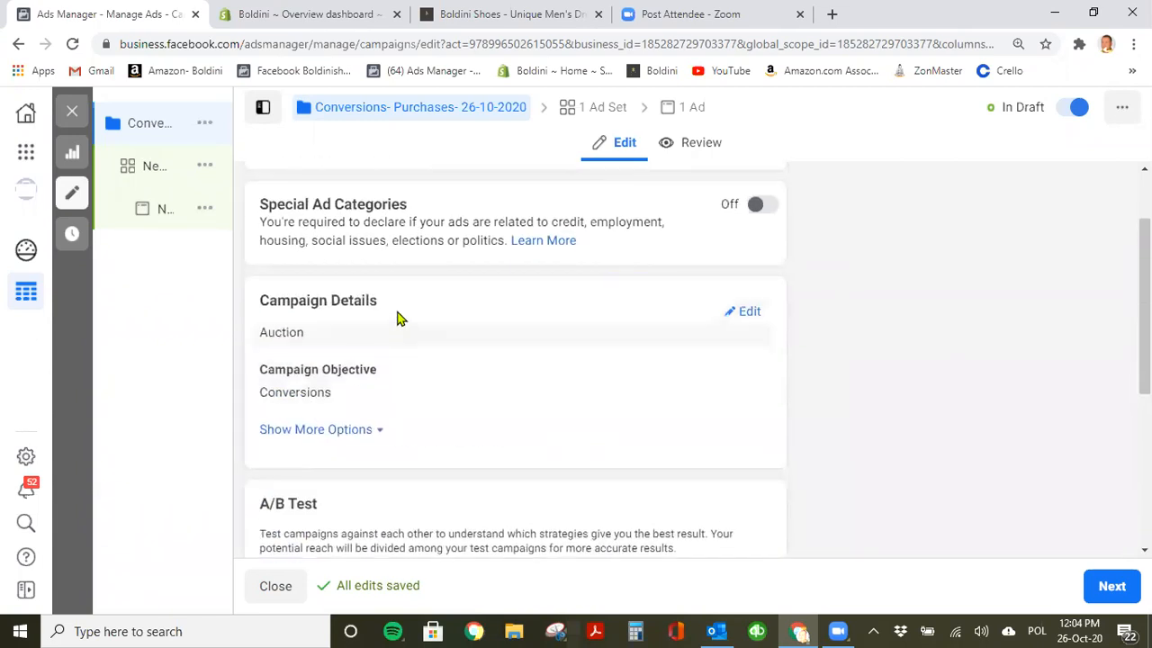
scroll(384, 337, up, 1)
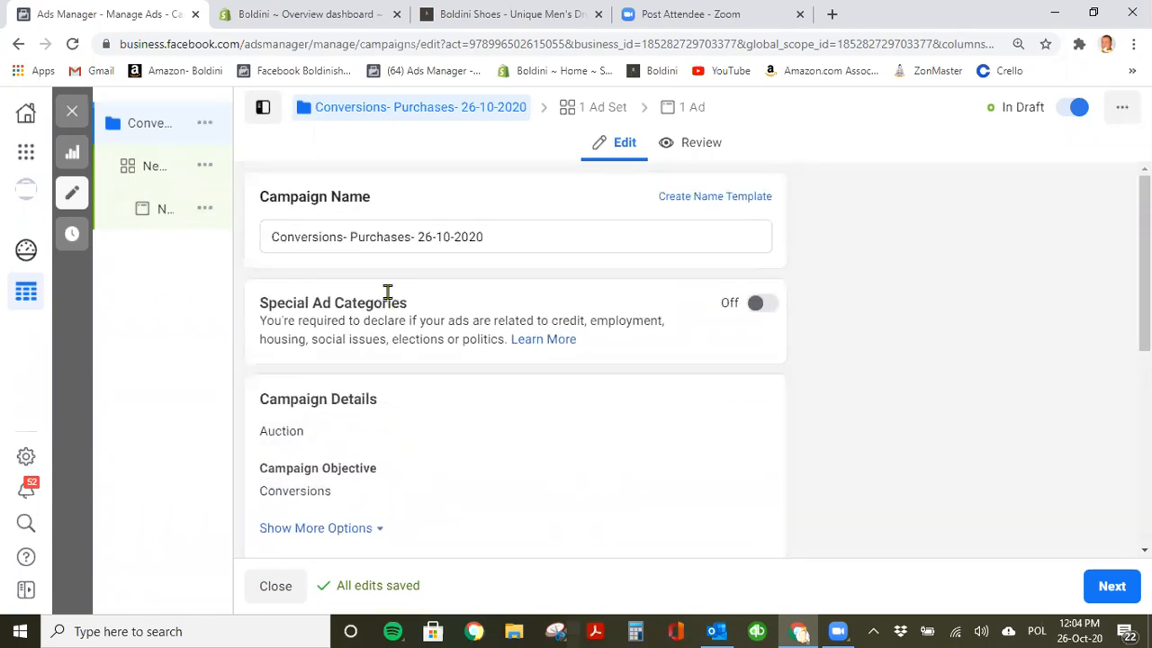
click(297, 528)
scroll(693, 492, down, 2)
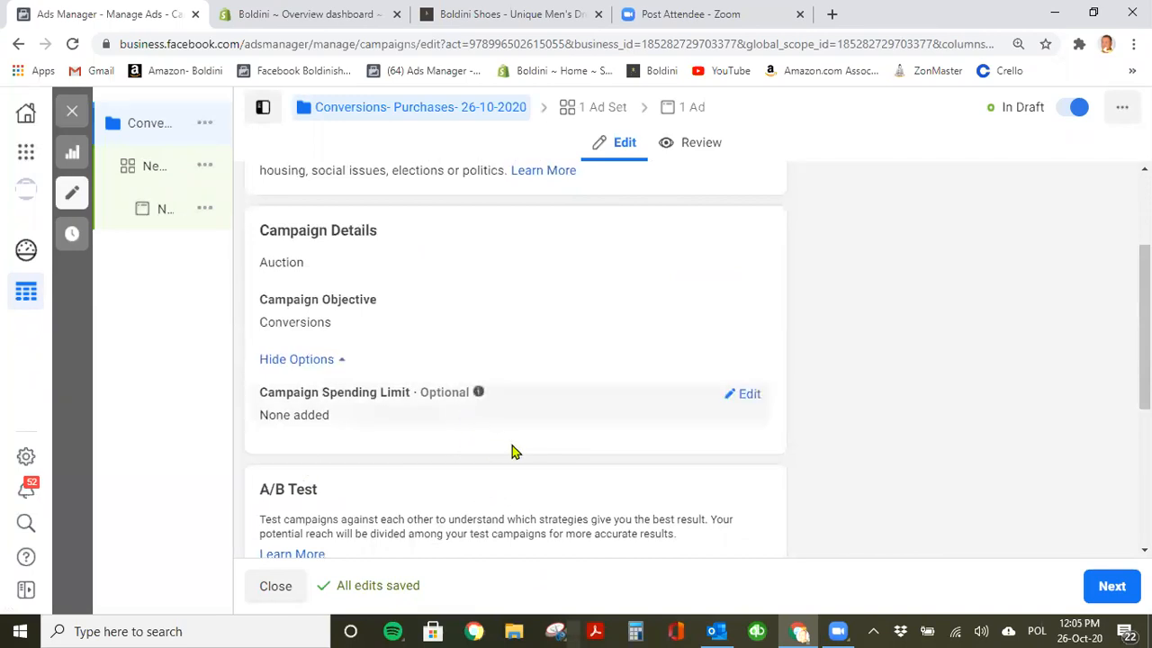
click(747, 396)
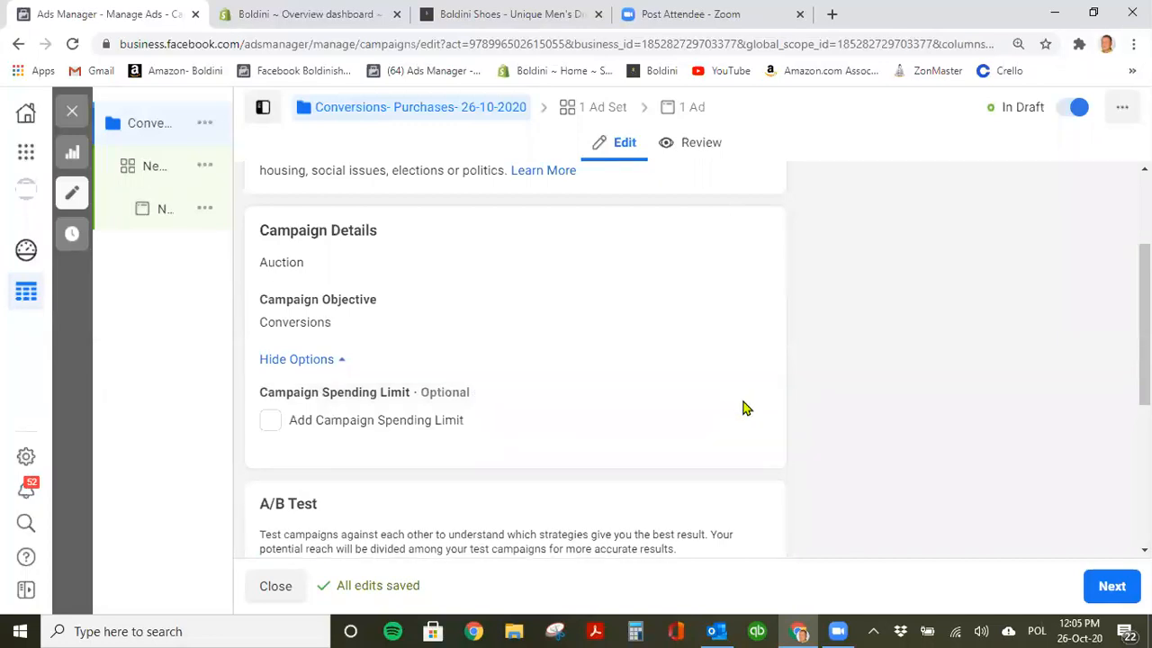
click(303, 362)
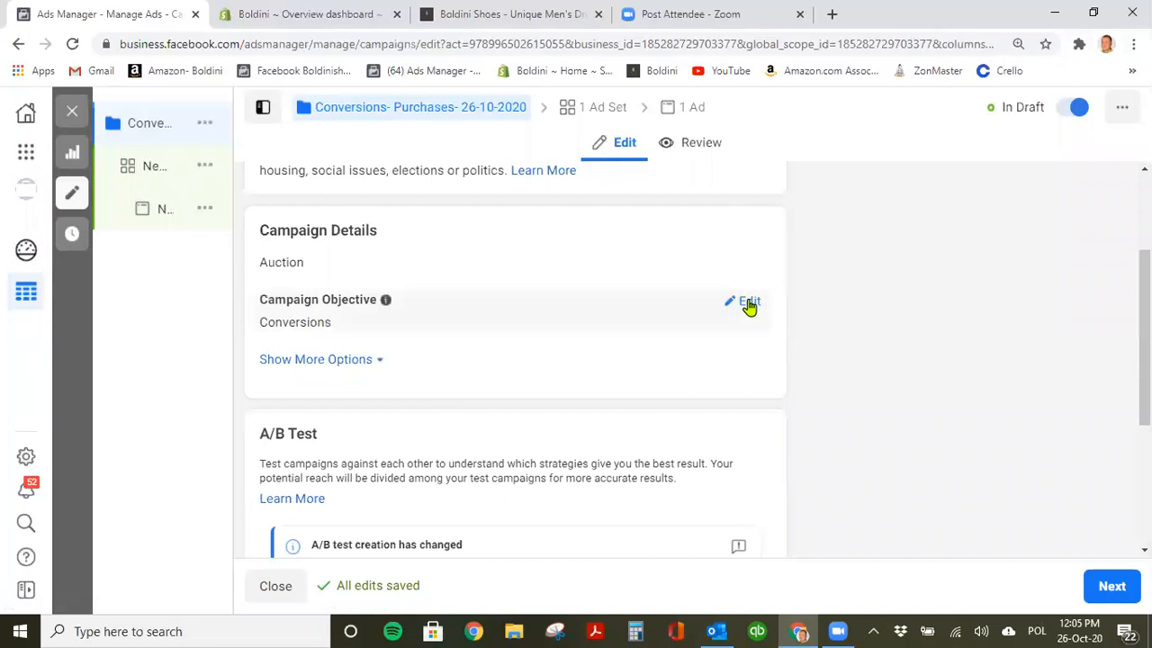
Examine the campaign objective choices, the A/B test section and the Campaign Budget Optimization setting.
click(748, 303)
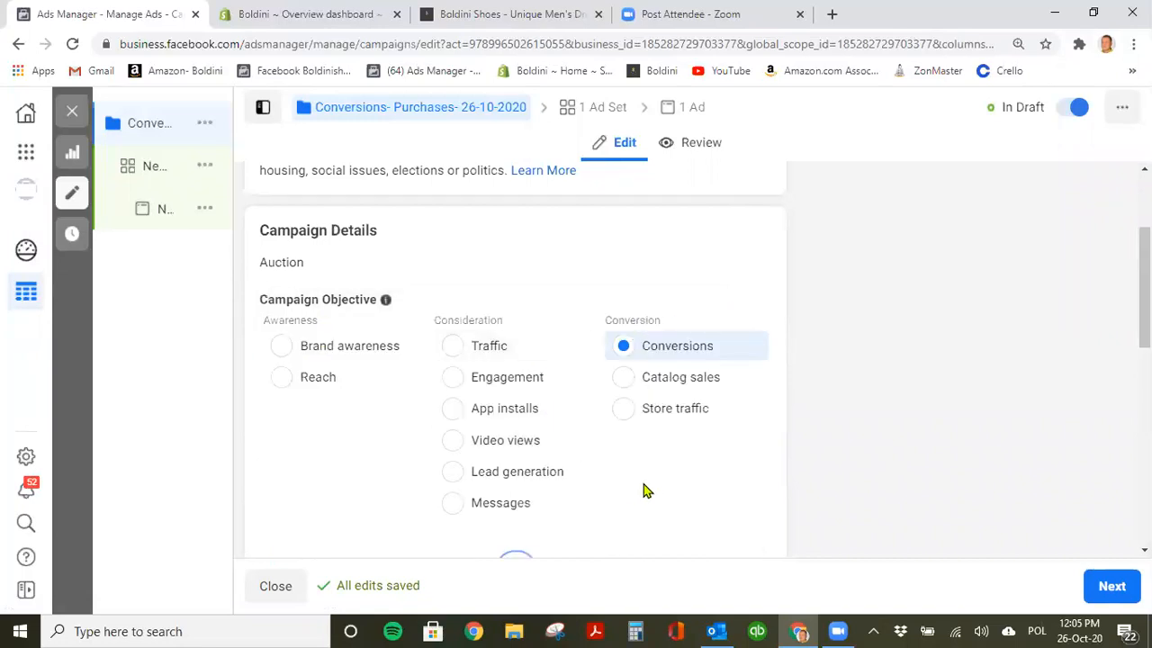
scroll(667, 483, down, 4)
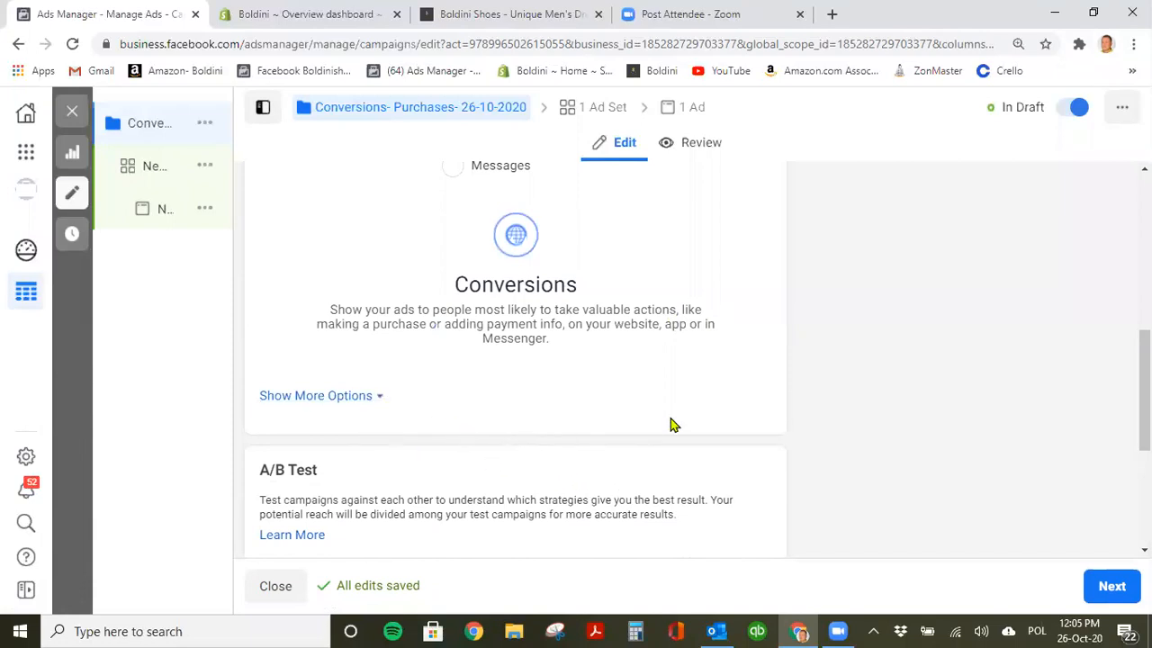
click(364, 405)
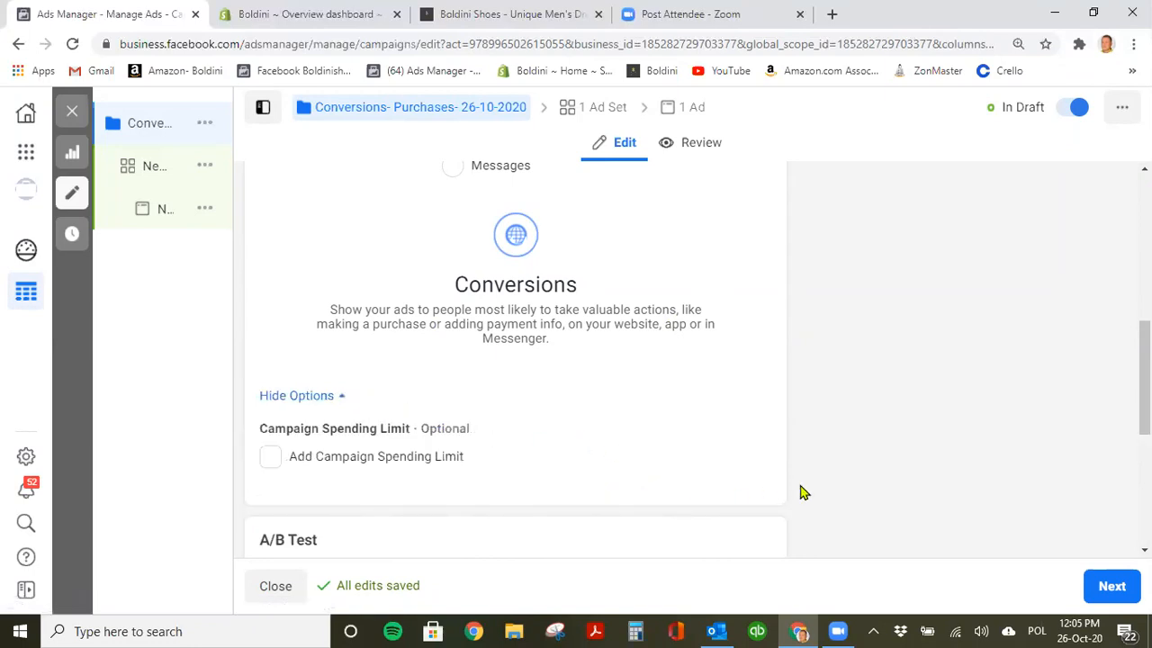
scroll(760, 484, down, 2)
scroll(761, 483, down, 2)
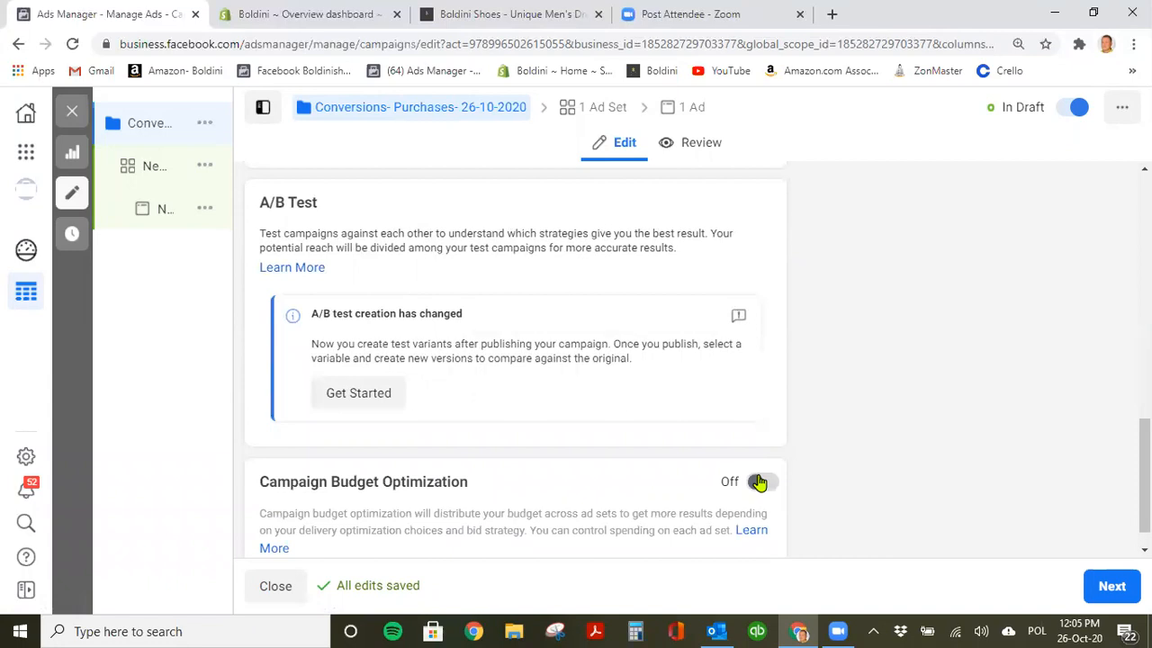
scroll(842, 481, down, 1)
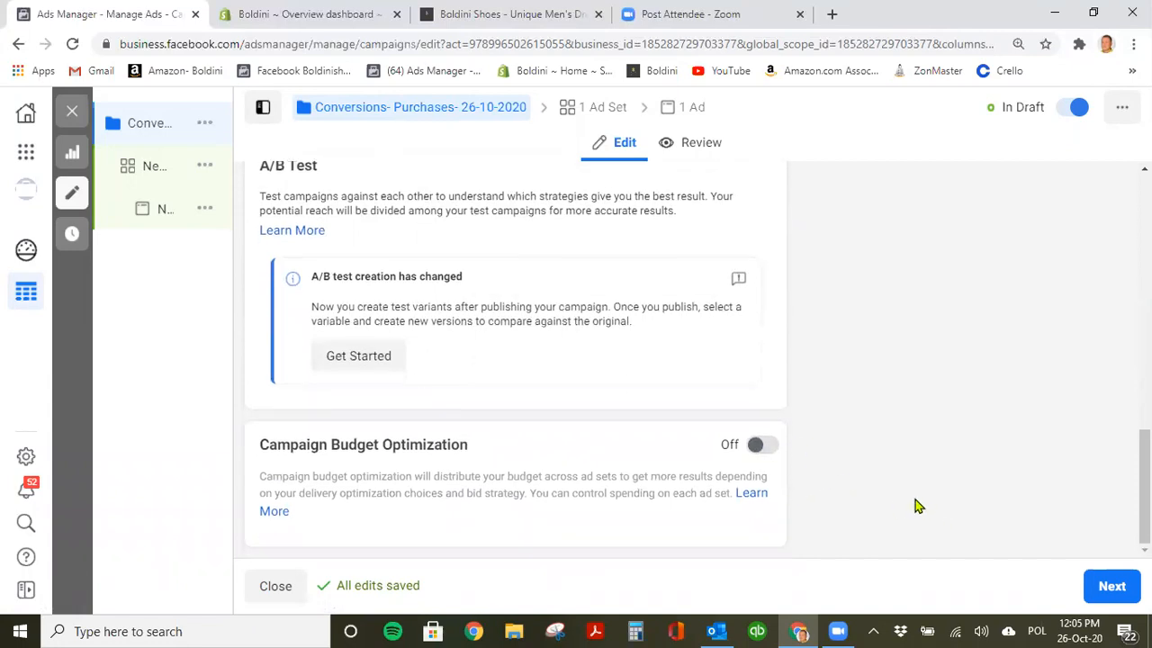
Proceed to the ad set and choose Purchase as its conversion event.
click(1098, 581)
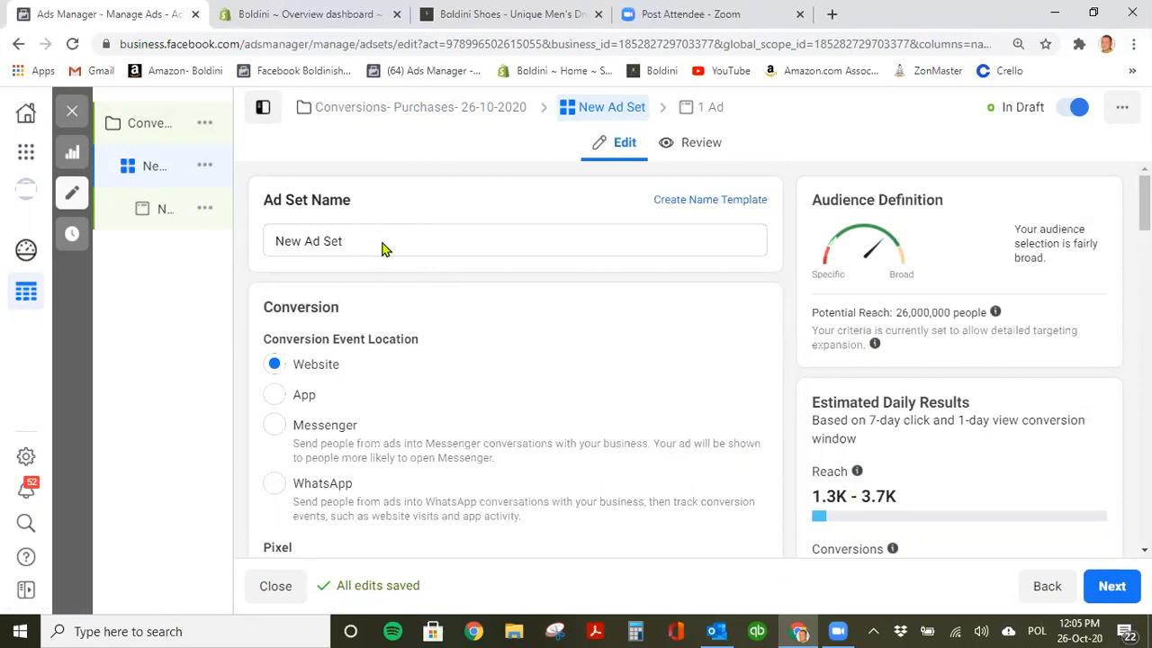
scroll(540, 360, down, 5)
scroll(540, 364, up, 2)
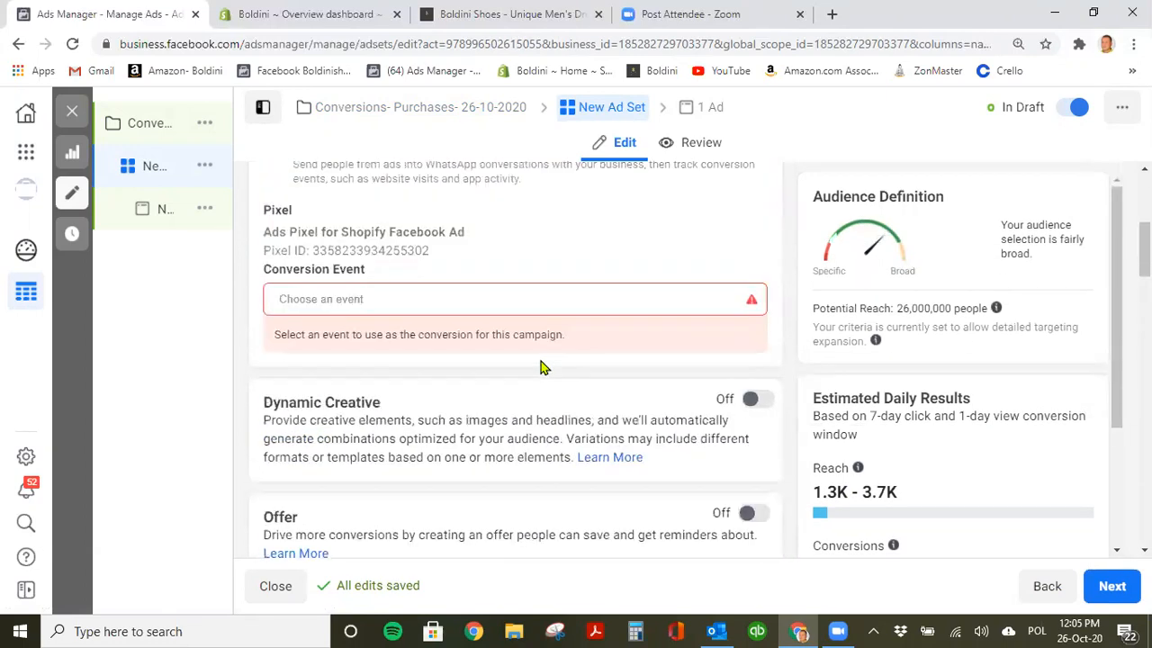
click(422, 301)
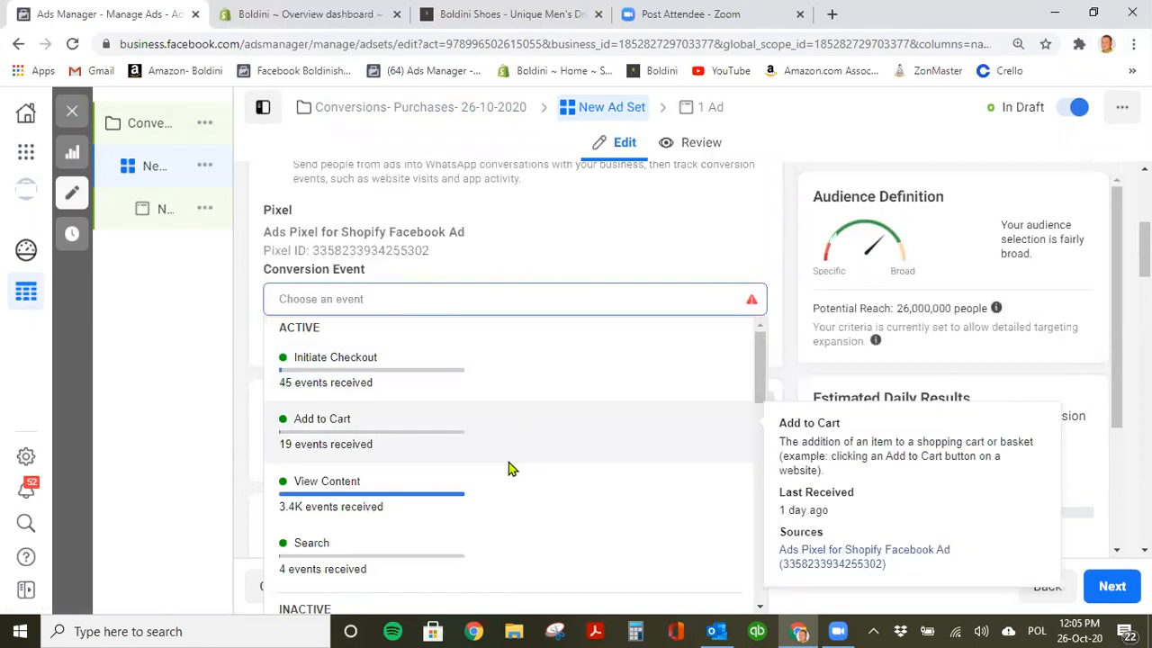
scroll(505, 467, down, 2)
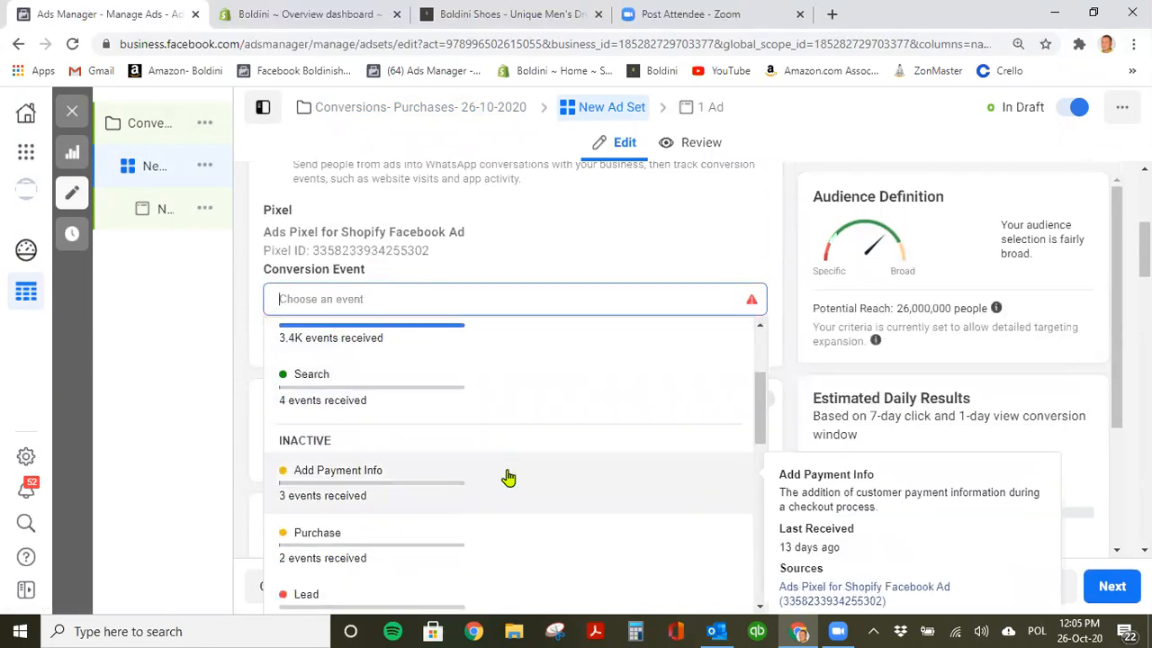
click(424, 547)
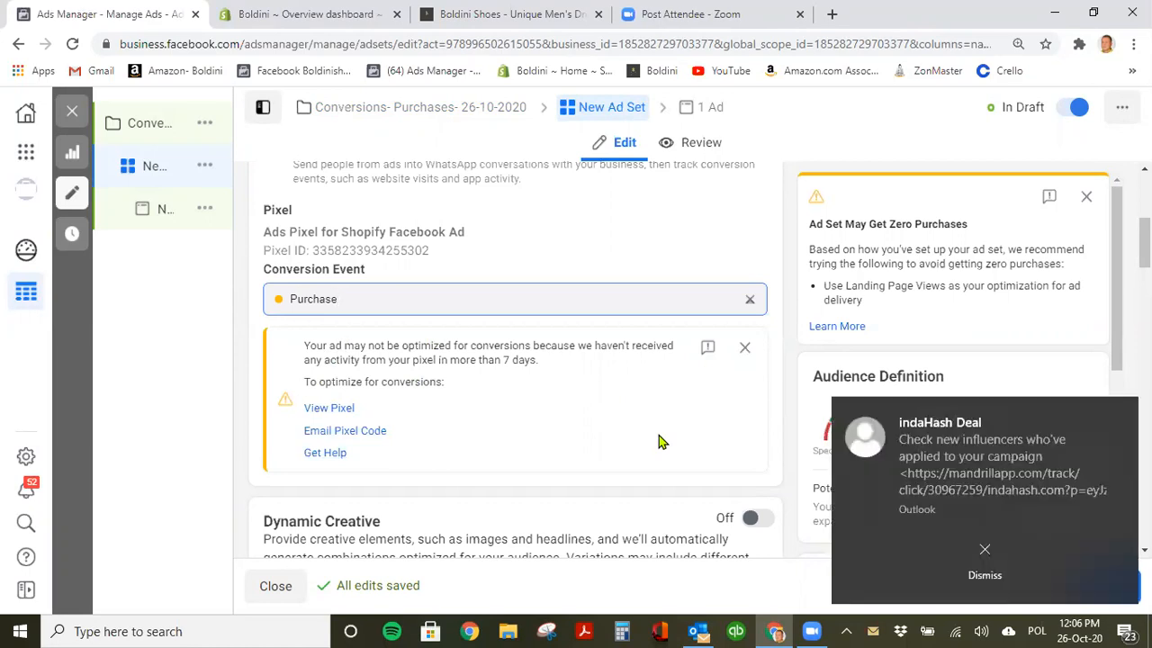
click(959, 562)
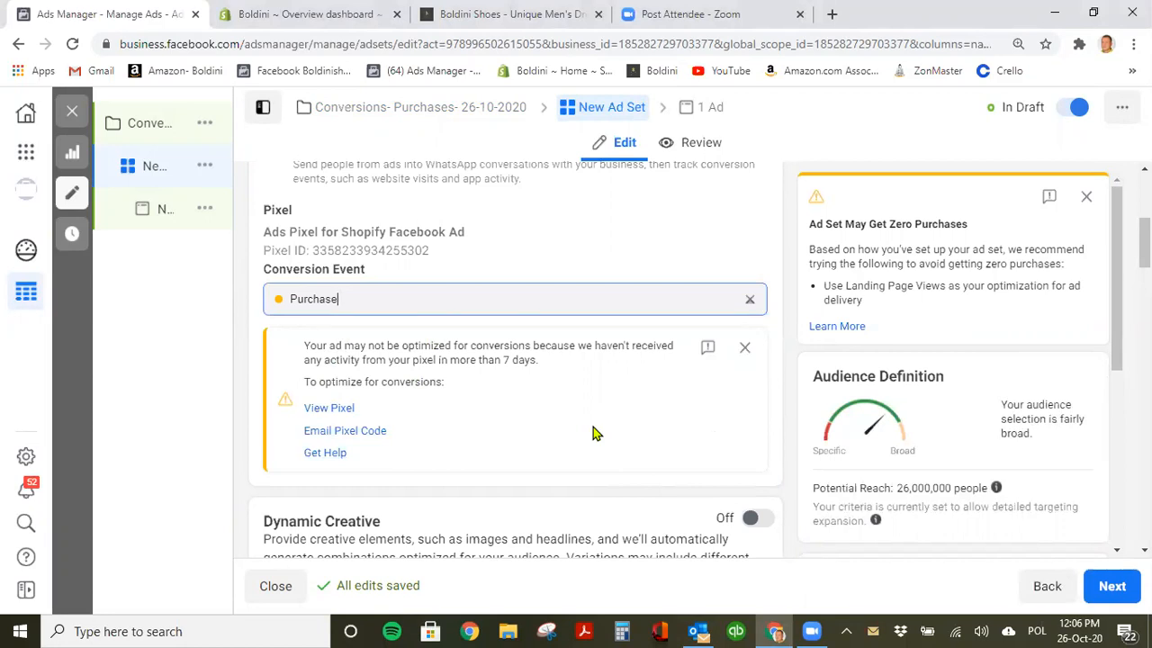
Set the ad set's daily budget to $10.00 USD in the budget and schedule settings.
scroll(593, 428, down, 5)
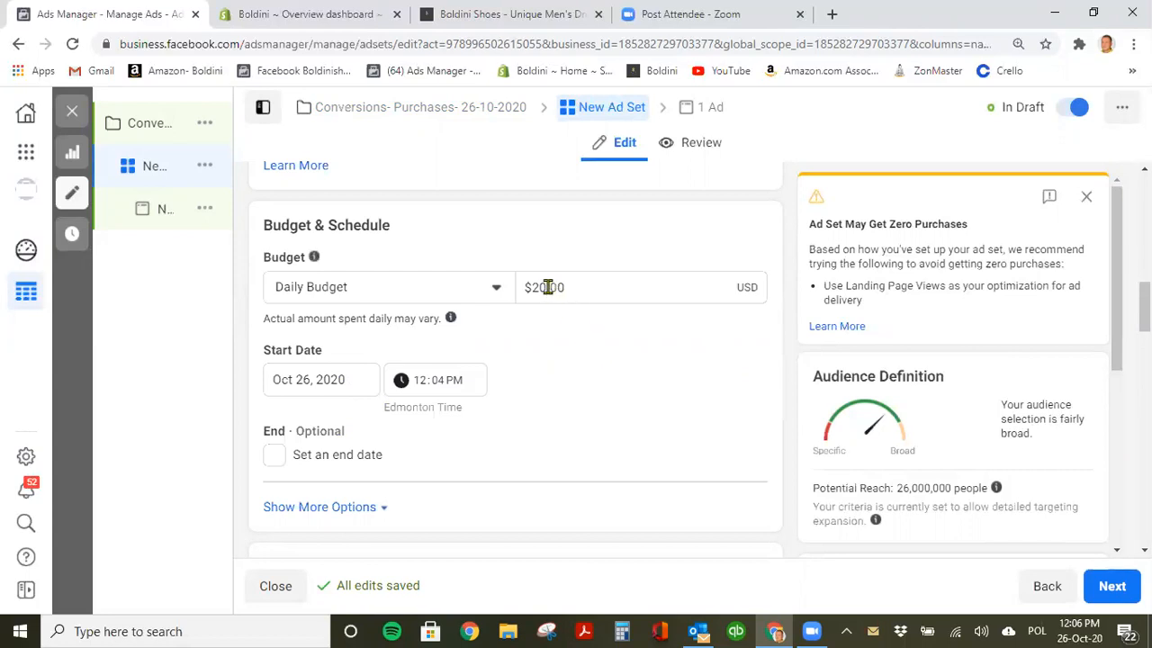
drag(564, 285, 528, 293)
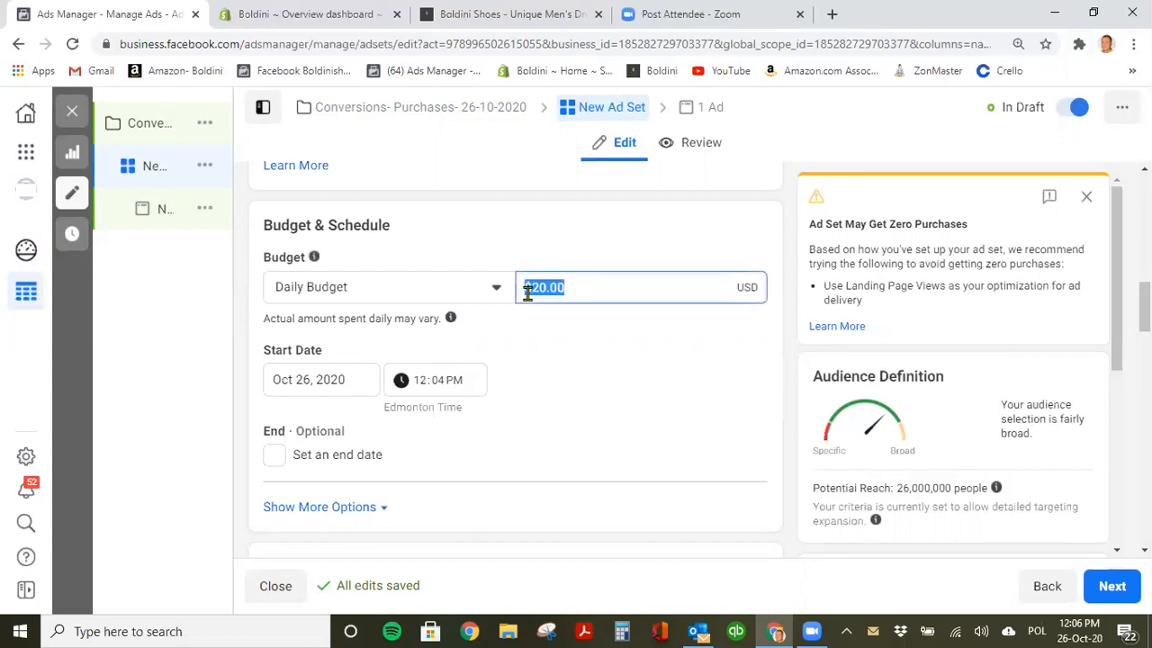
key(BackSpace)
text(5)
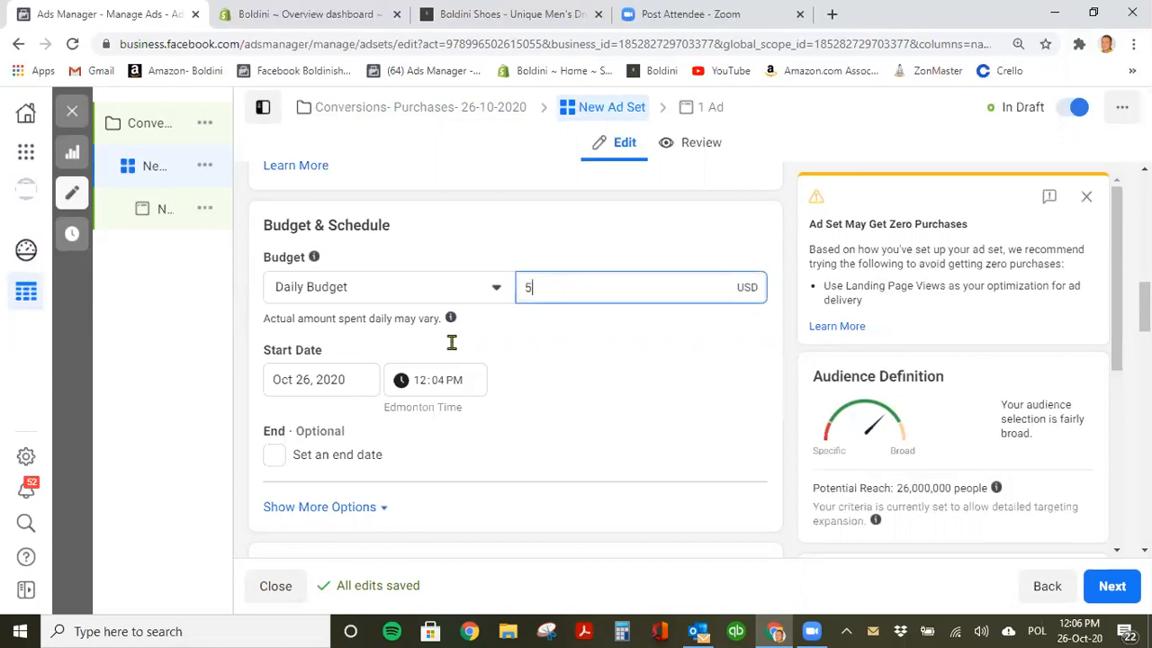
key(BackSpace)
text(10)
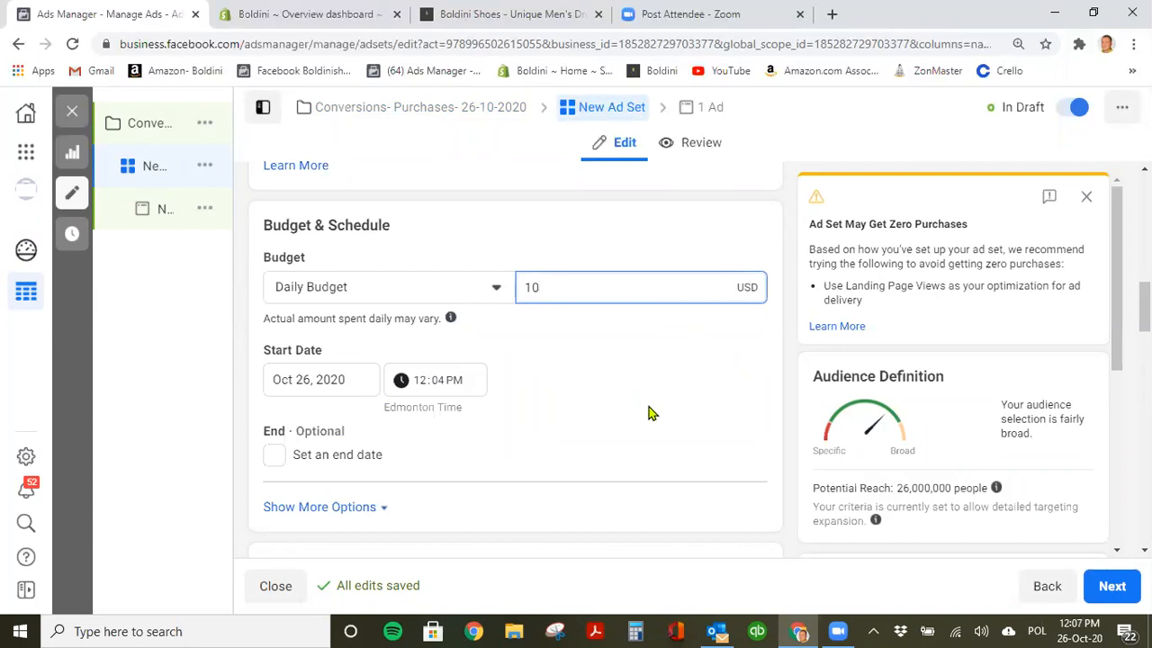
click(652, 413)
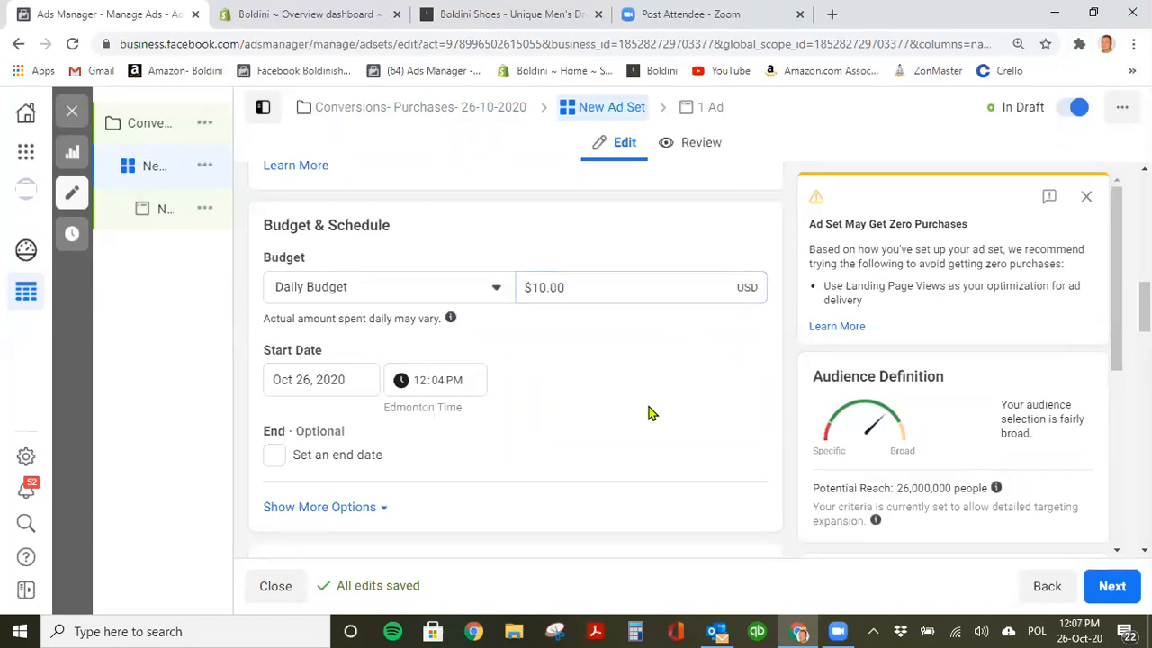
Replace Canada with United States as the audience's targeted location.
scroll(652, 414, down, 2)
scroll(652, 413, down, 2)
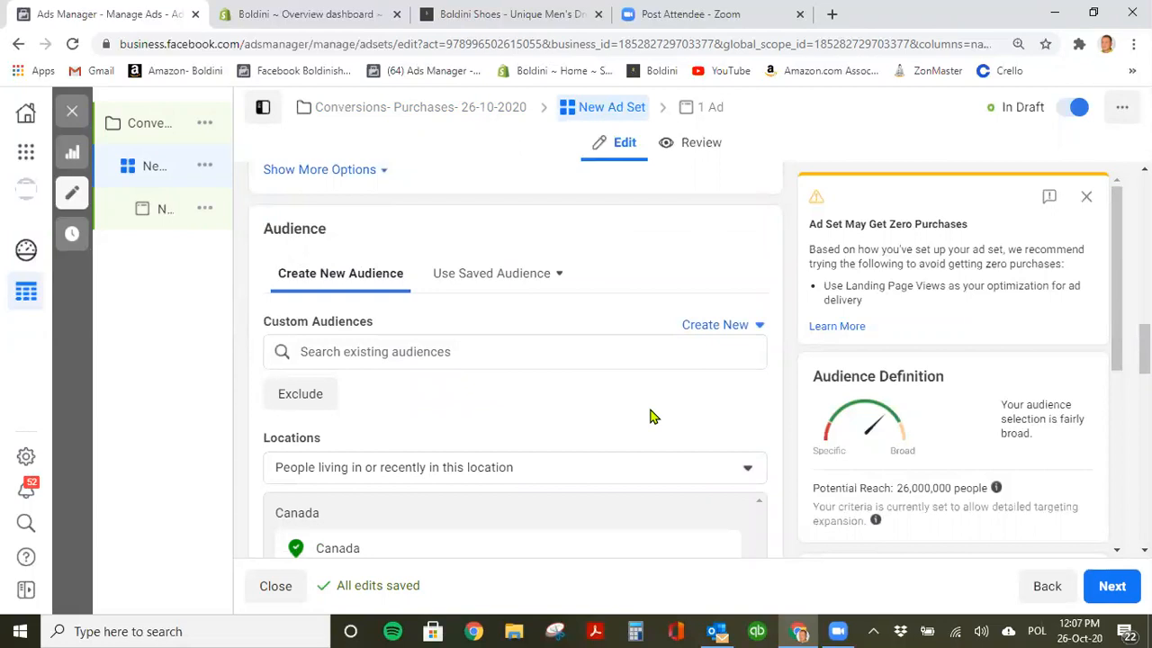
scroll(651, 416, down, 4)
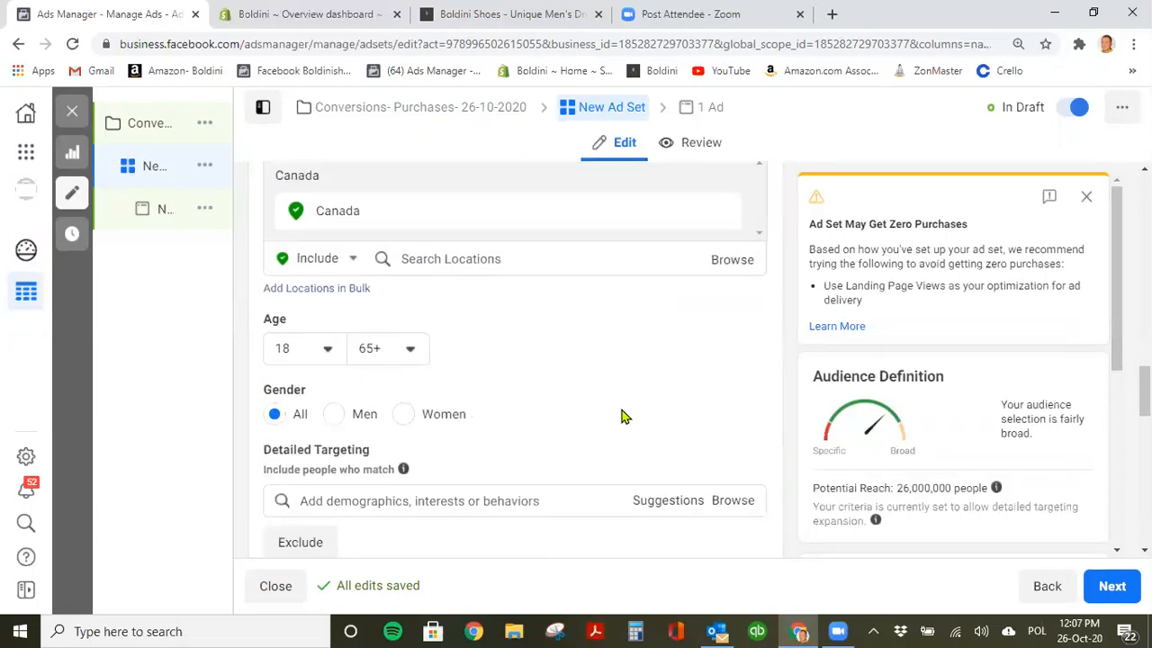
scroll(625, 417, up, 2)
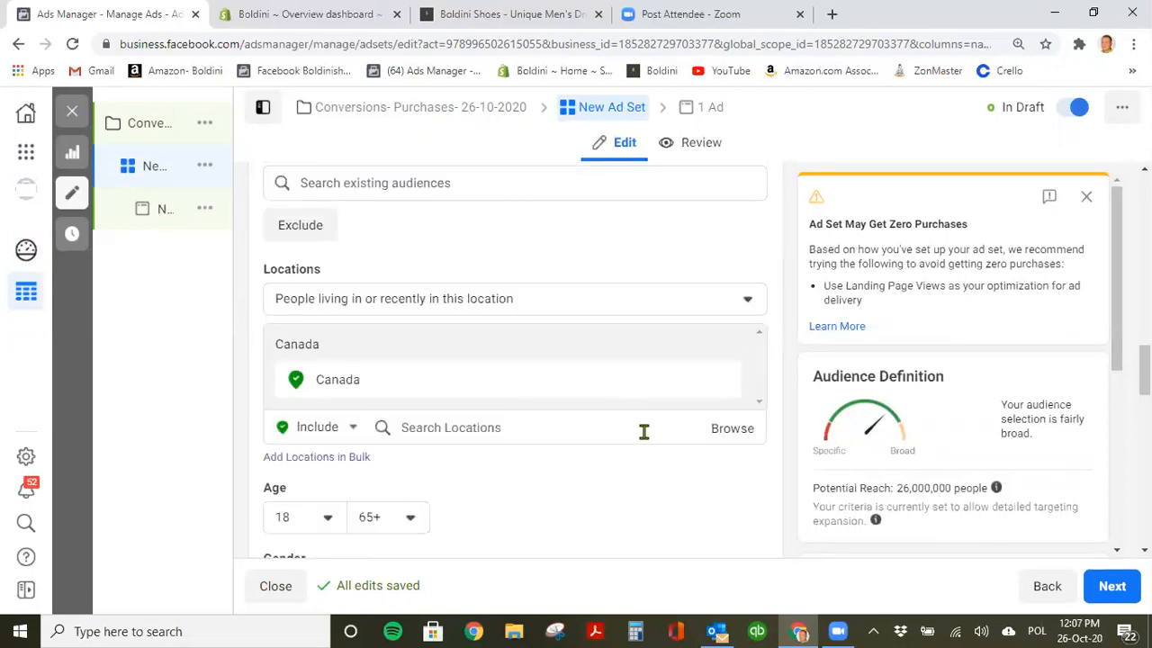
scroll(655, 477, up, 2)
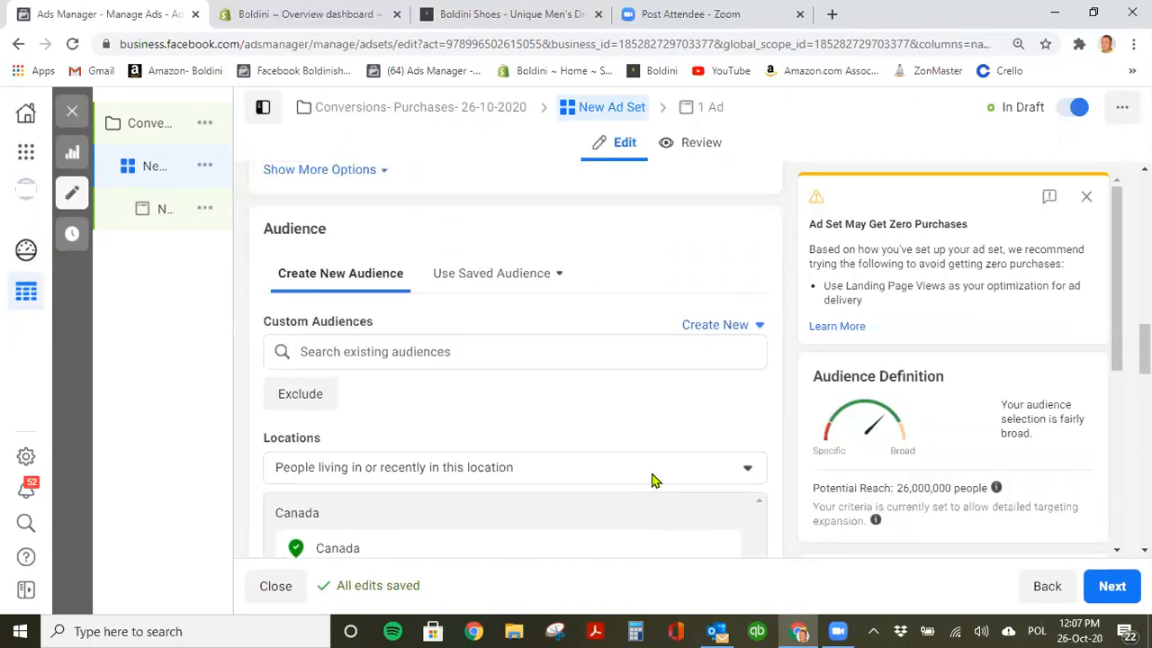
scroll(612, 468, down, 2)
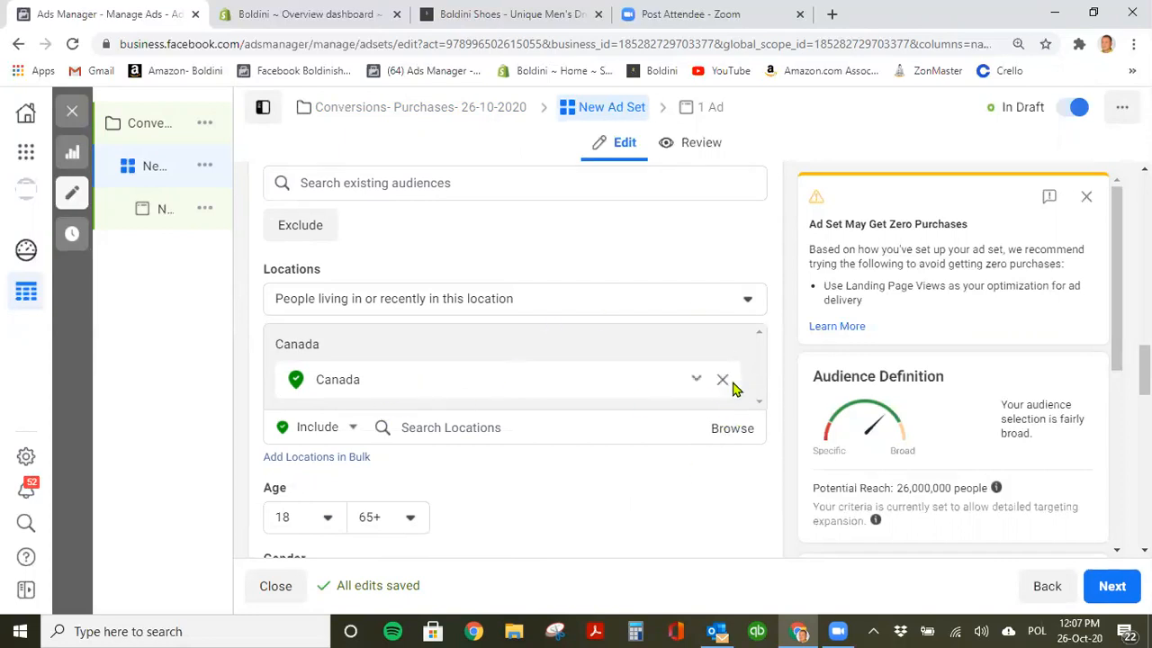
scroll(734, 391, up, 2)
scroll(728, 486, down, 2)
click(722, 379)
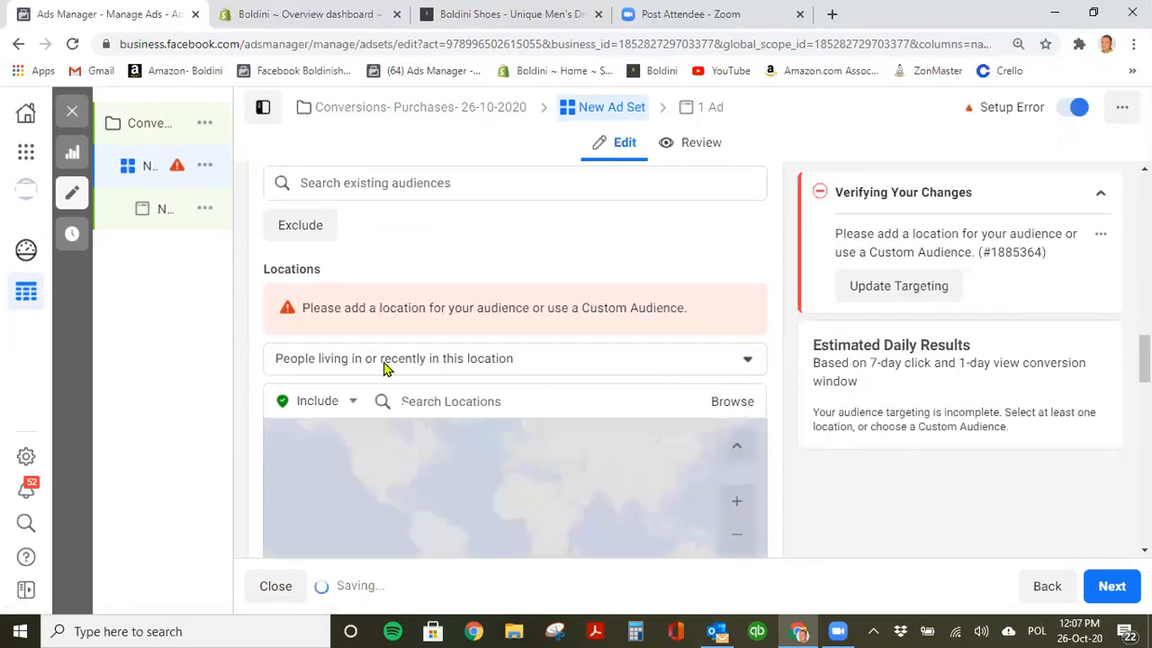
click(506, 401)
text(united)
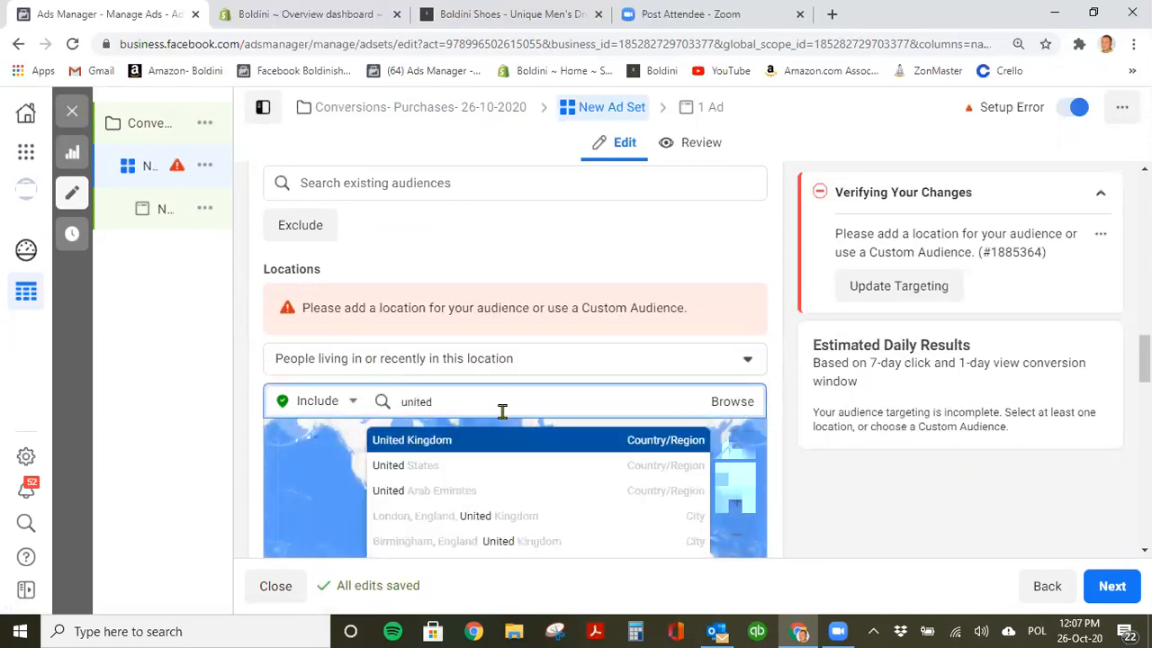
click(456, 466)
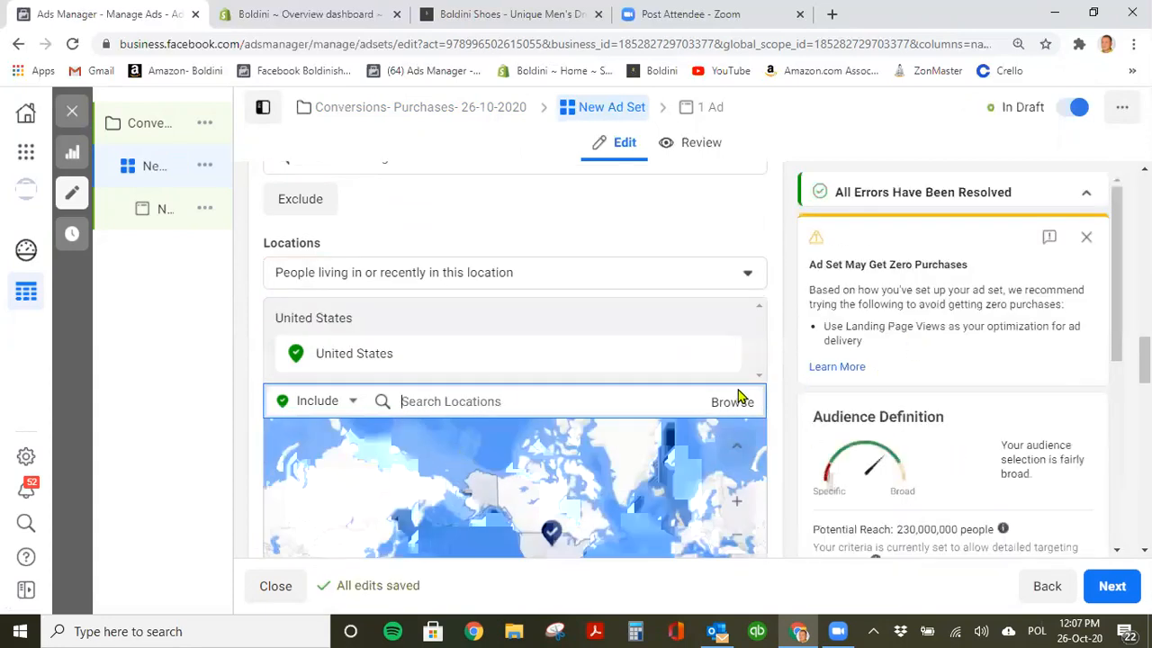
Add the interest "Derby shoe" to the audience's detailed targeting.
scroll(733, 399, down, 2)
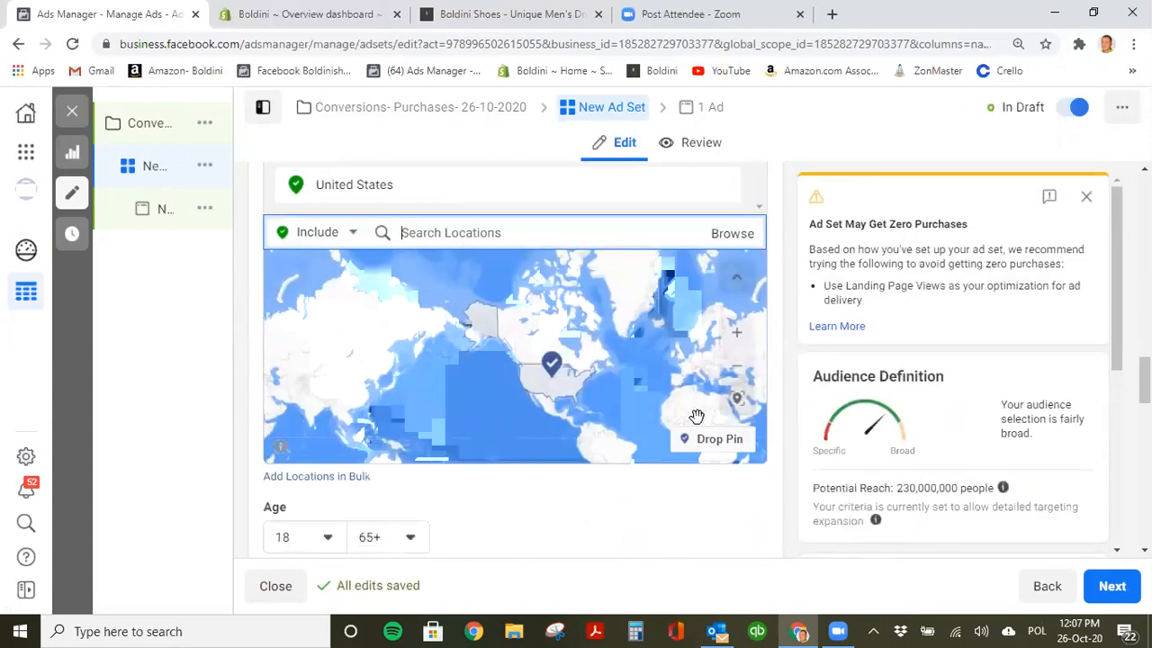
scroll(579, 427, down, 2)
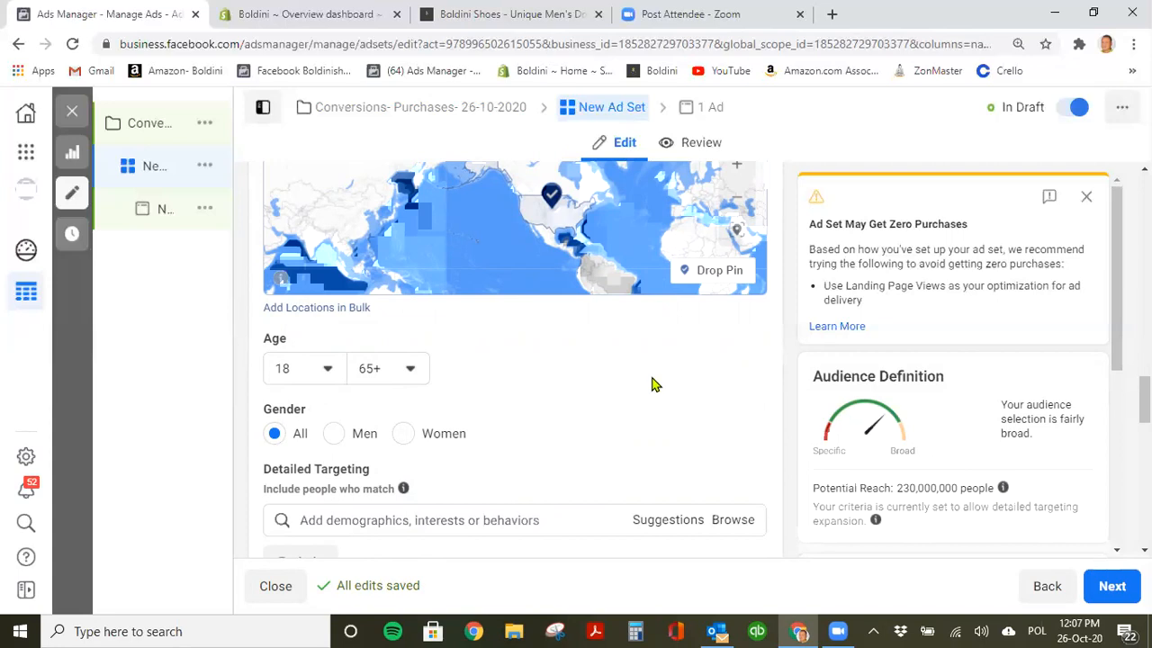
scroll(655, 383, down, 2)
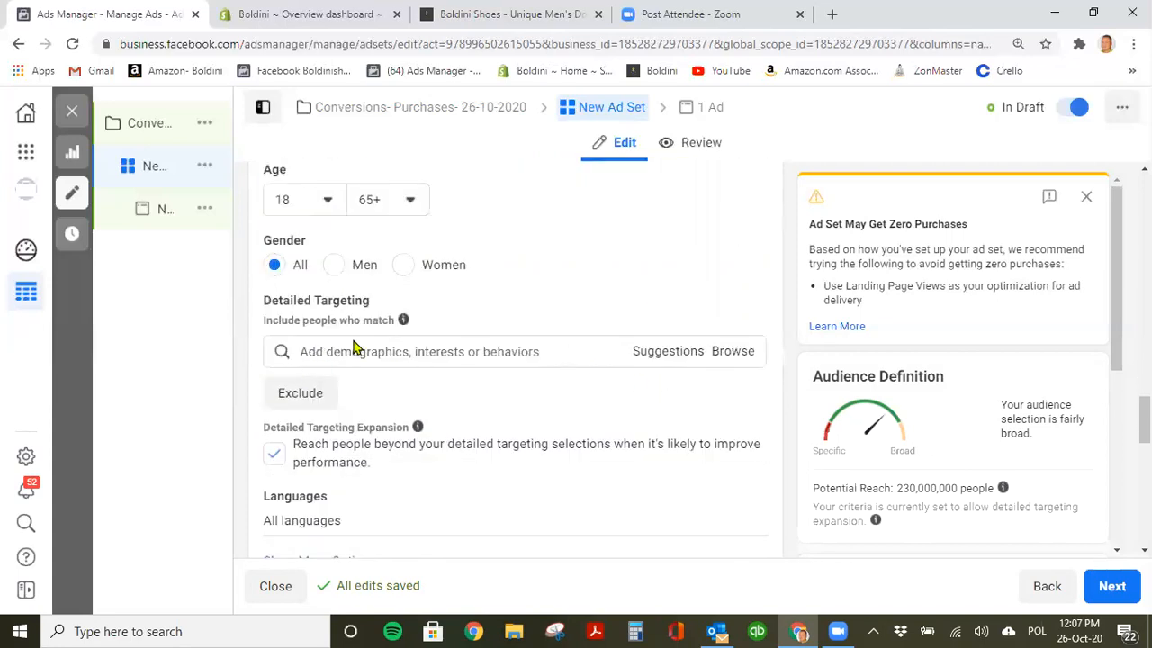
click(355, 349)
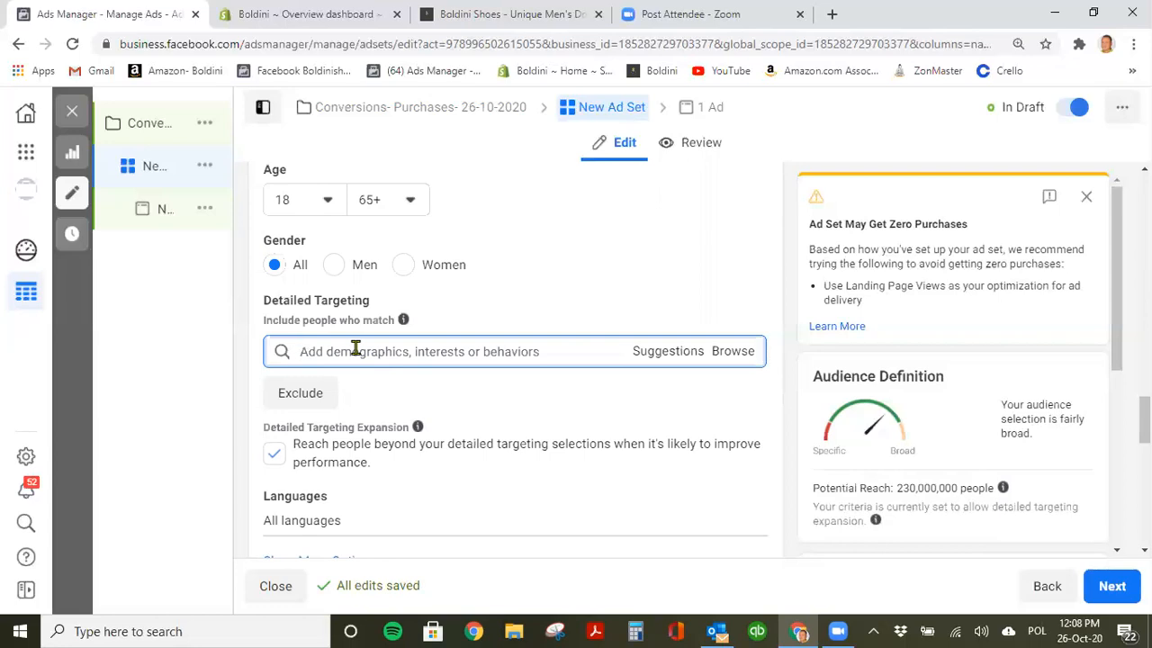
text(de)
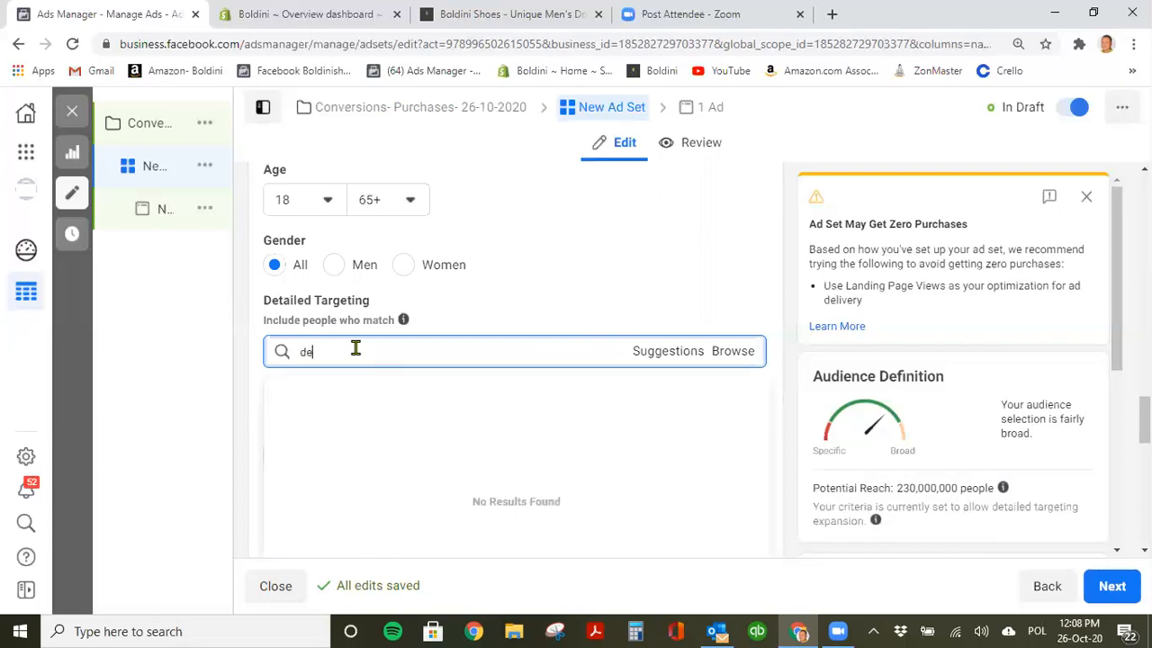
text(rby shoes)
key(BackSpace)
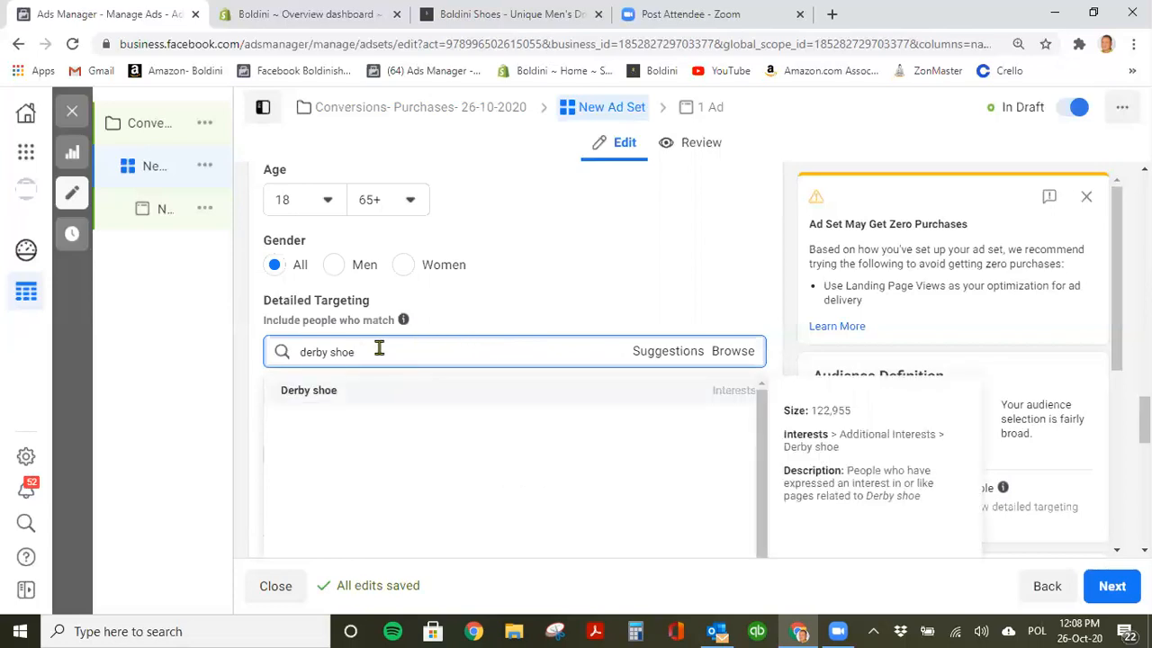
click(305, 400)
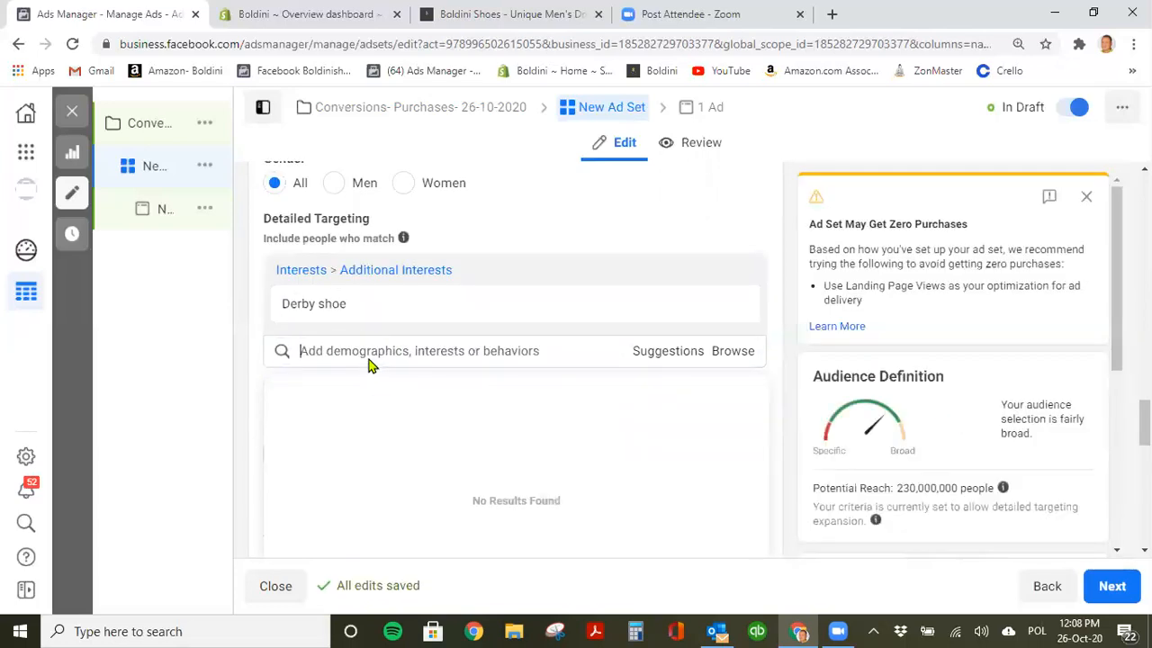
Add the interest "Oxford shoe" to the detailed targeting and remove the "Derby shoe" interest.
mouse_move(364, 326)
text(O)
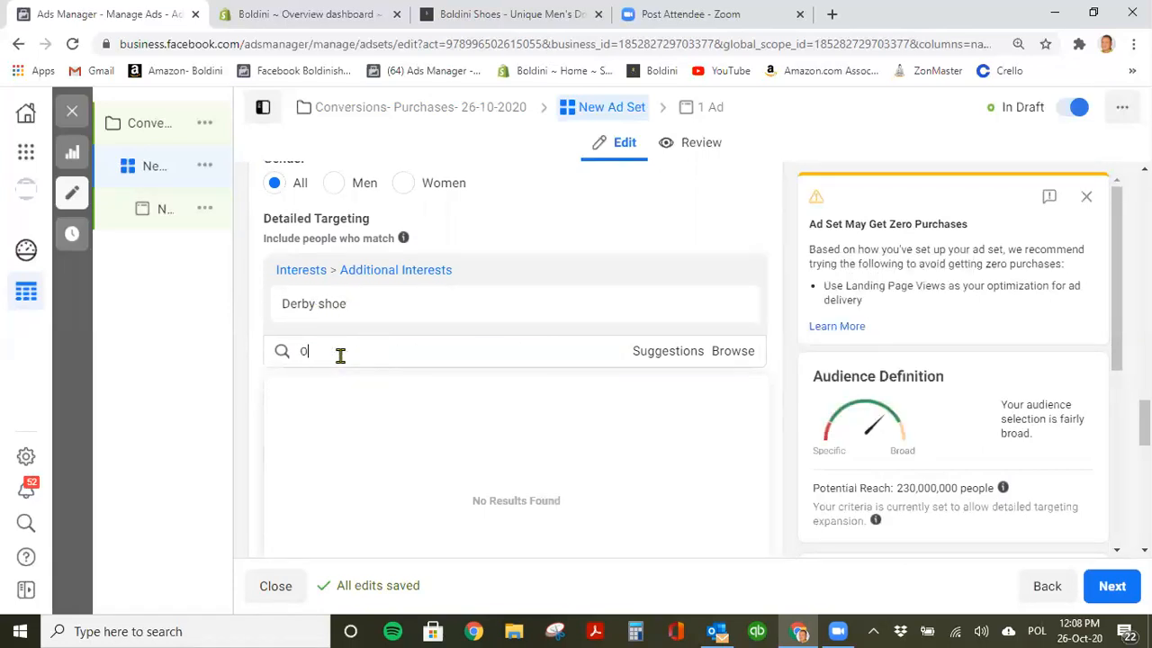
text(xford s)
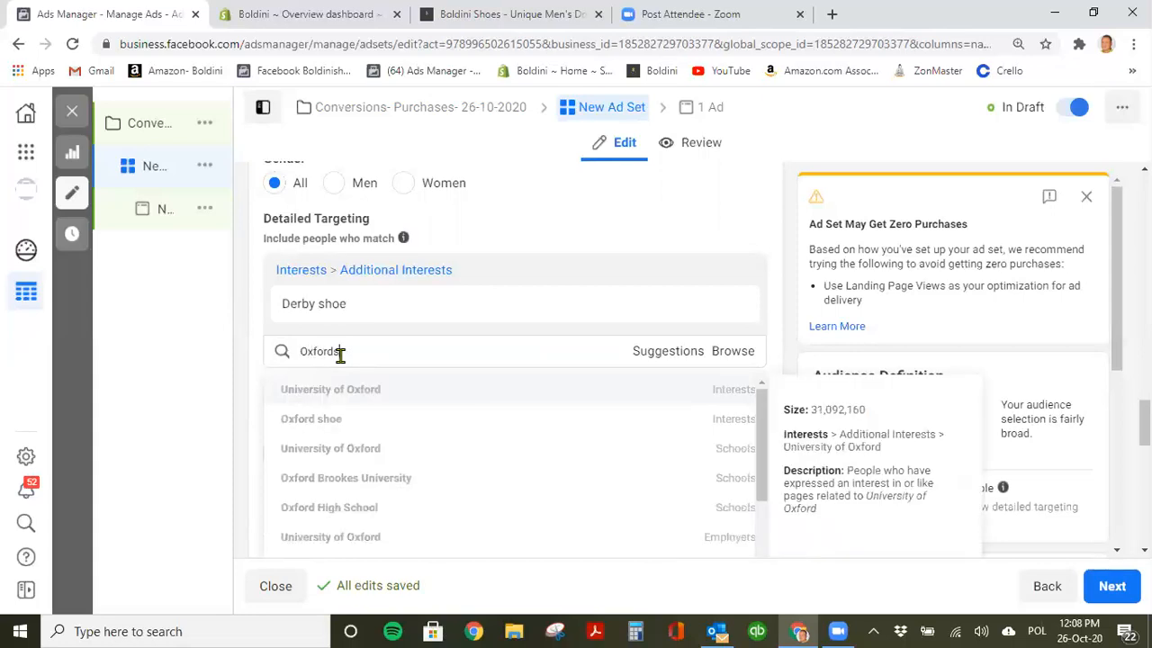
key(BackSpace)
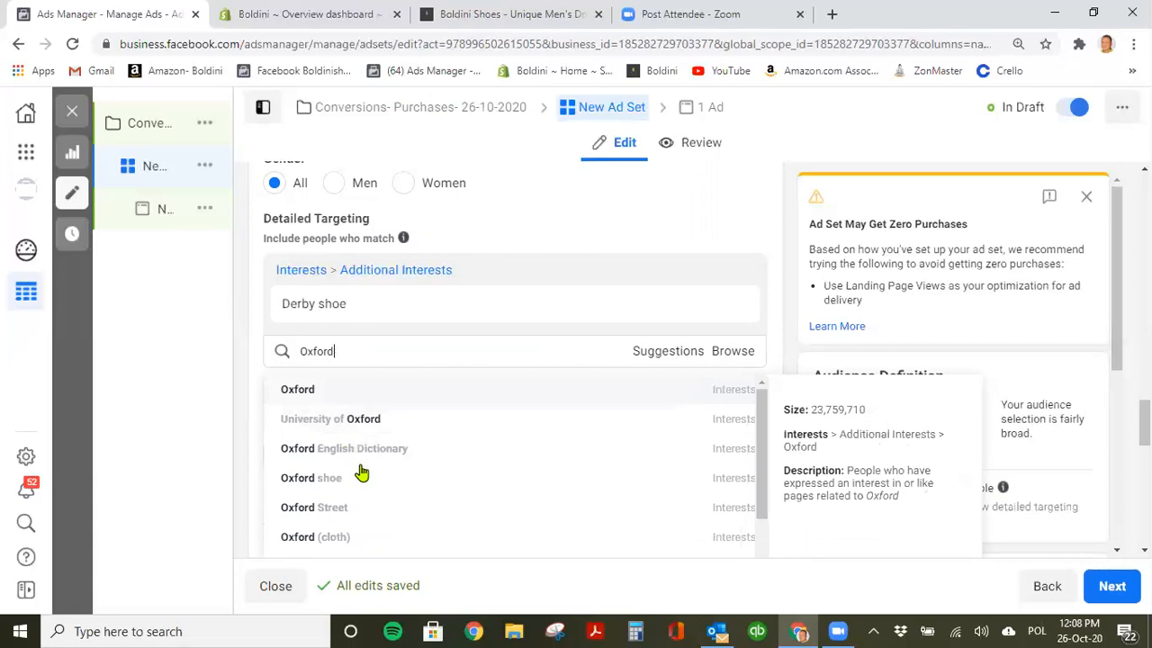
click(359, 478)
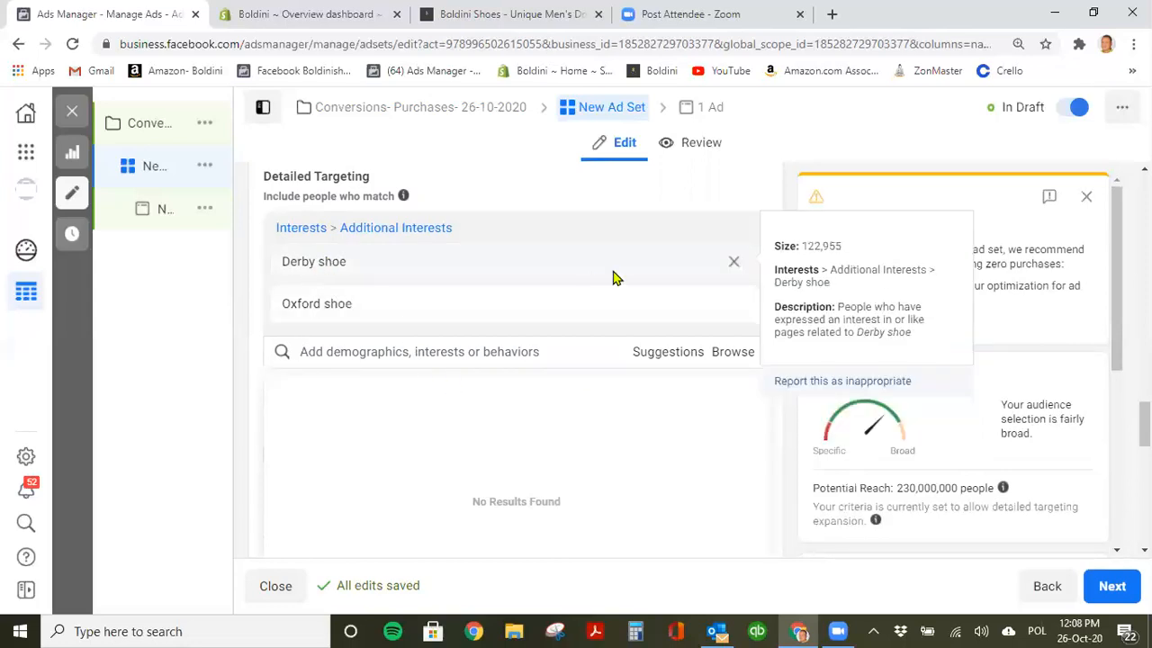
click(734, 261)
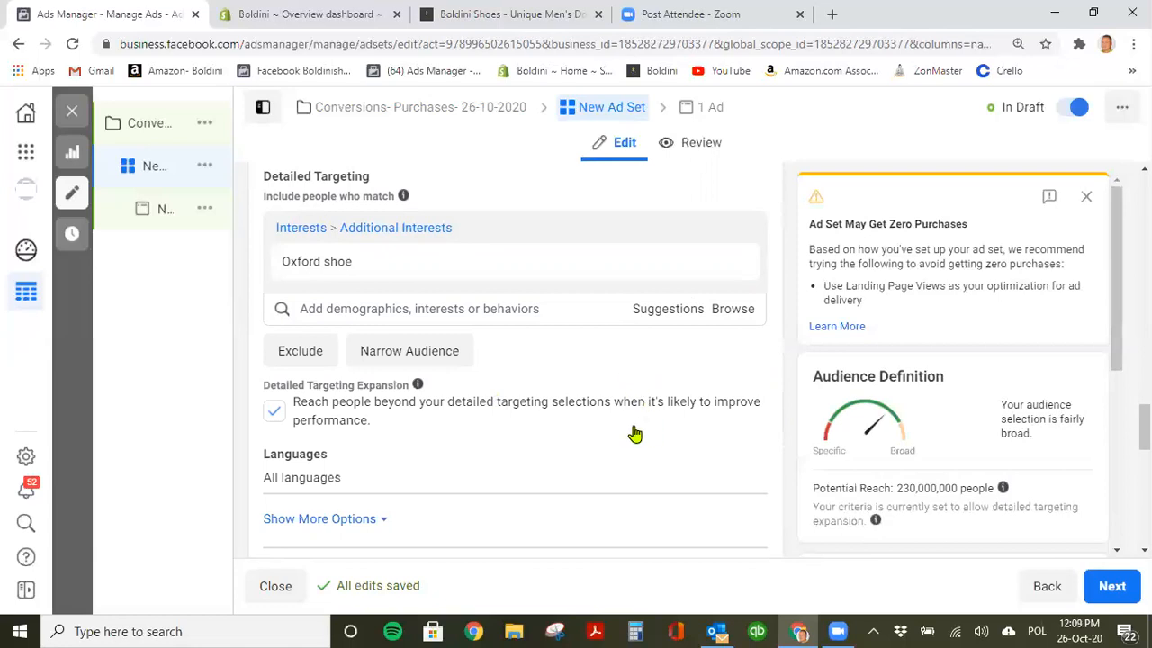
Set the conversion window to "7 days click" in the additional optimization and delivery options and proceed to the ad.
scroll(634, 433, down, 2)
scroll(634, 434, down, 2)
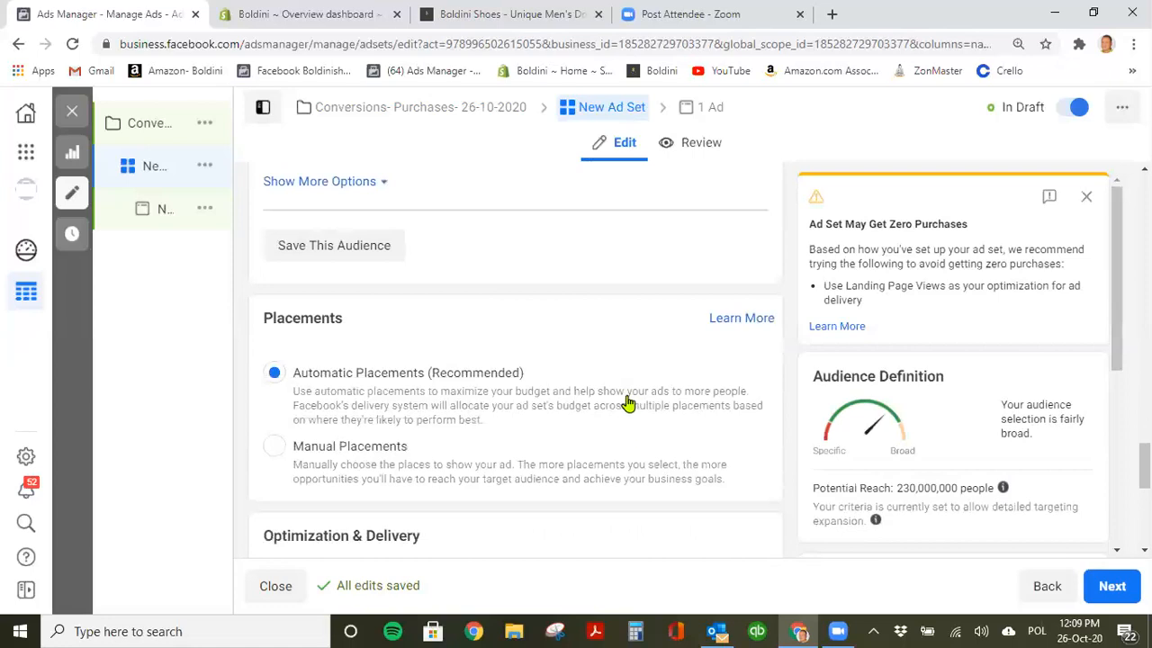
scroll(630, 403, down, 2)
scroll(630, 403, down, 4)
scroll(635, 399, up, 2)
scroll(637, 404, down, 2)
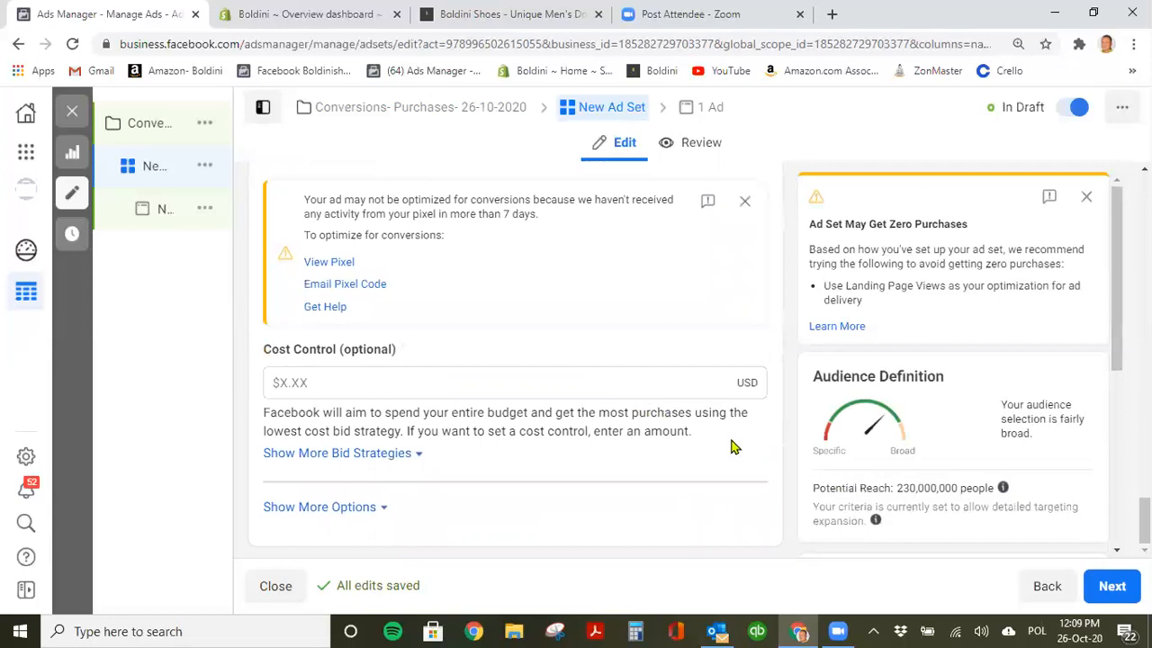
click(367, 509)
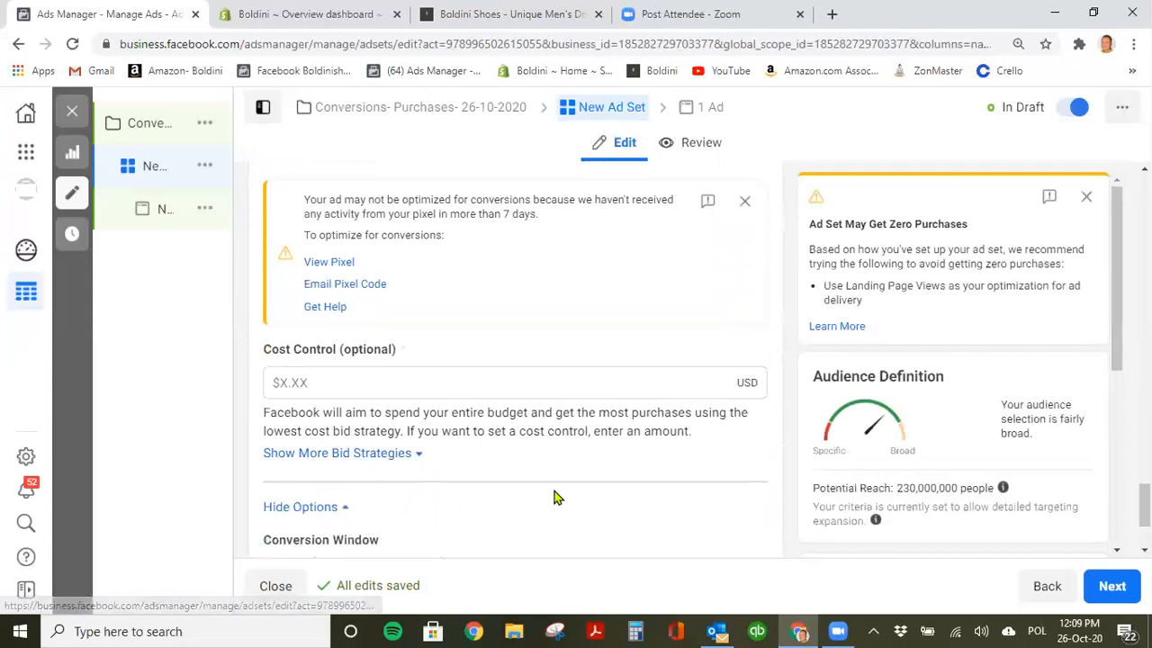
scroll(458, 440, down, 2)
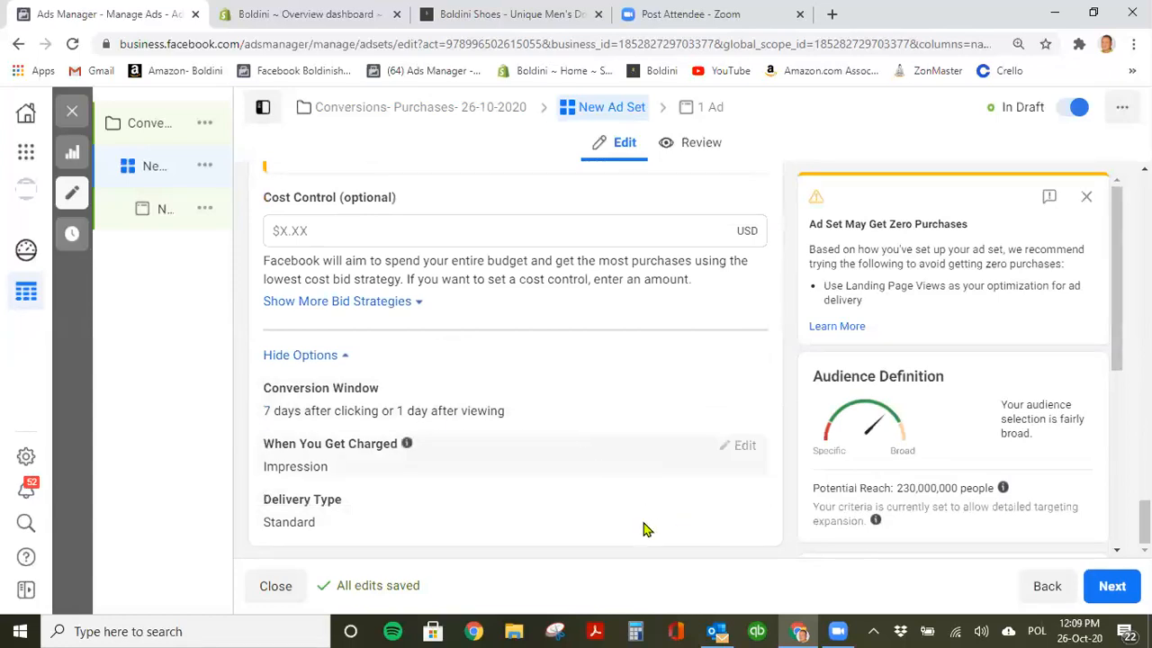
click(737, 394)
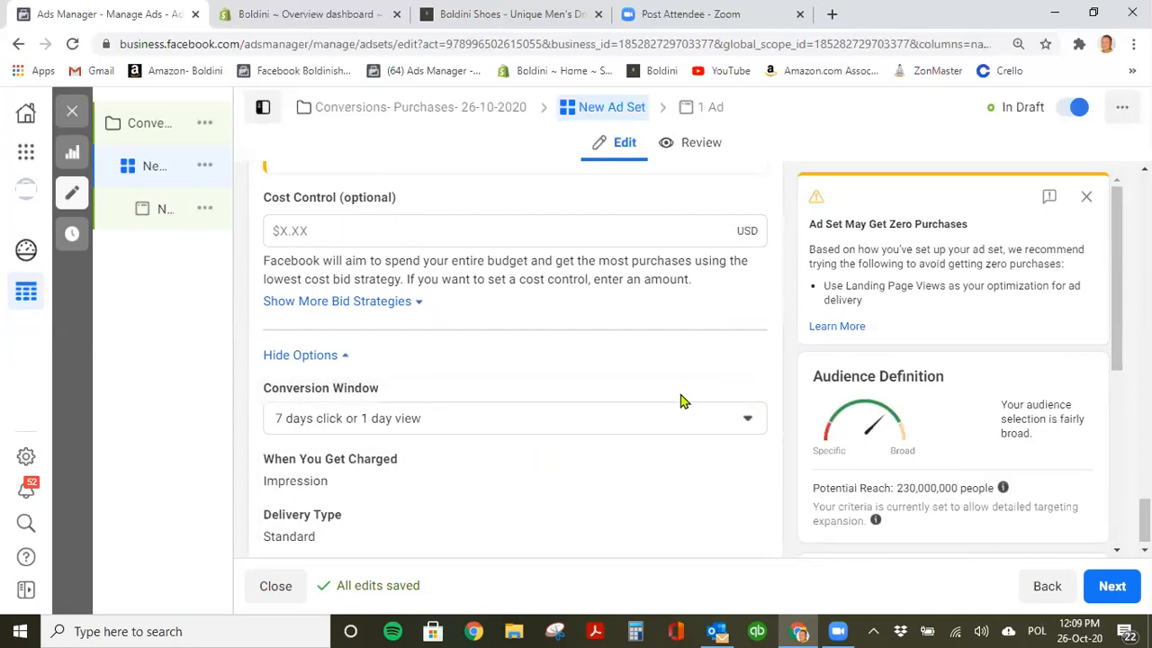
click(685, 419)
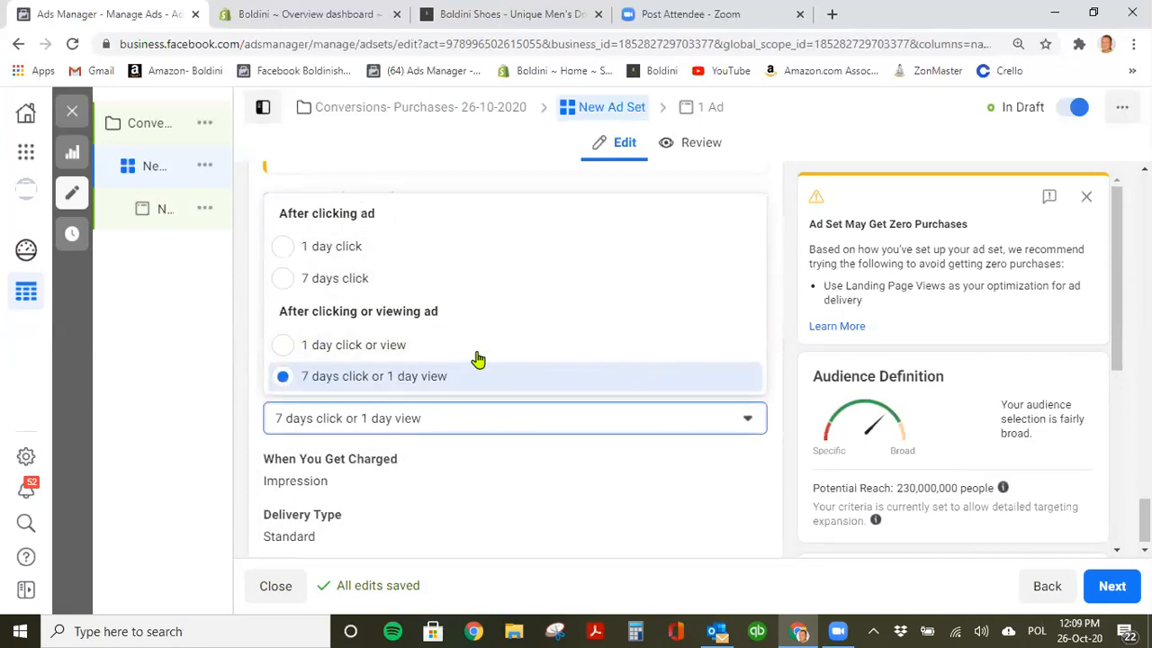
click(403, 283)
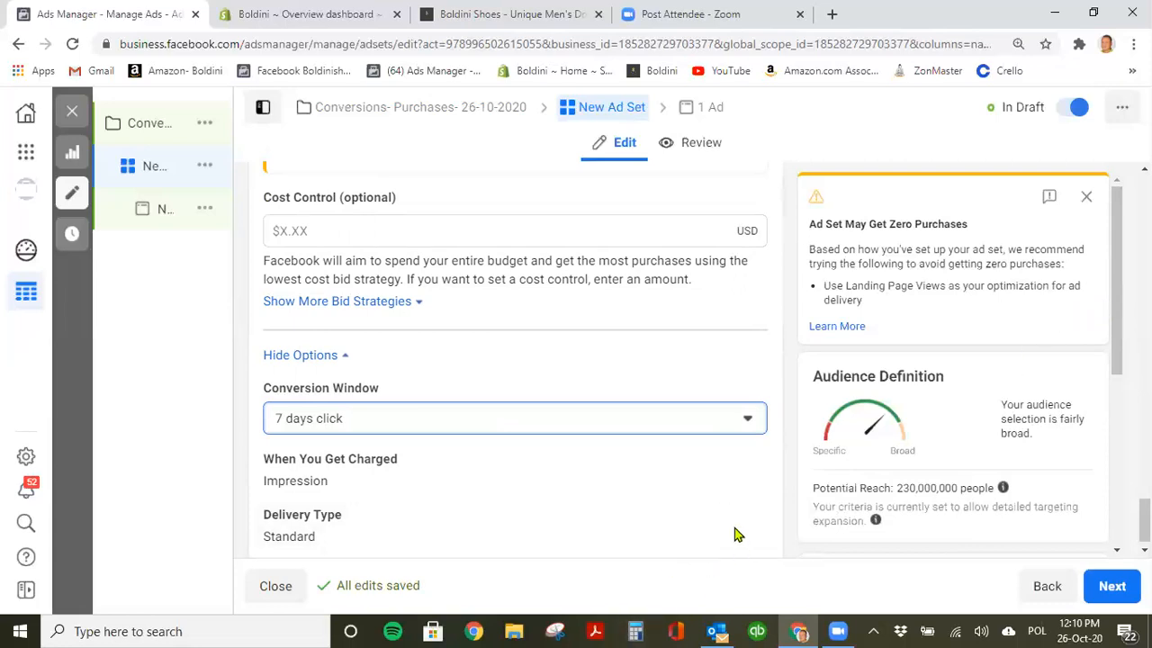
scroll(732, 535, down, 1)
click(1111, 585)
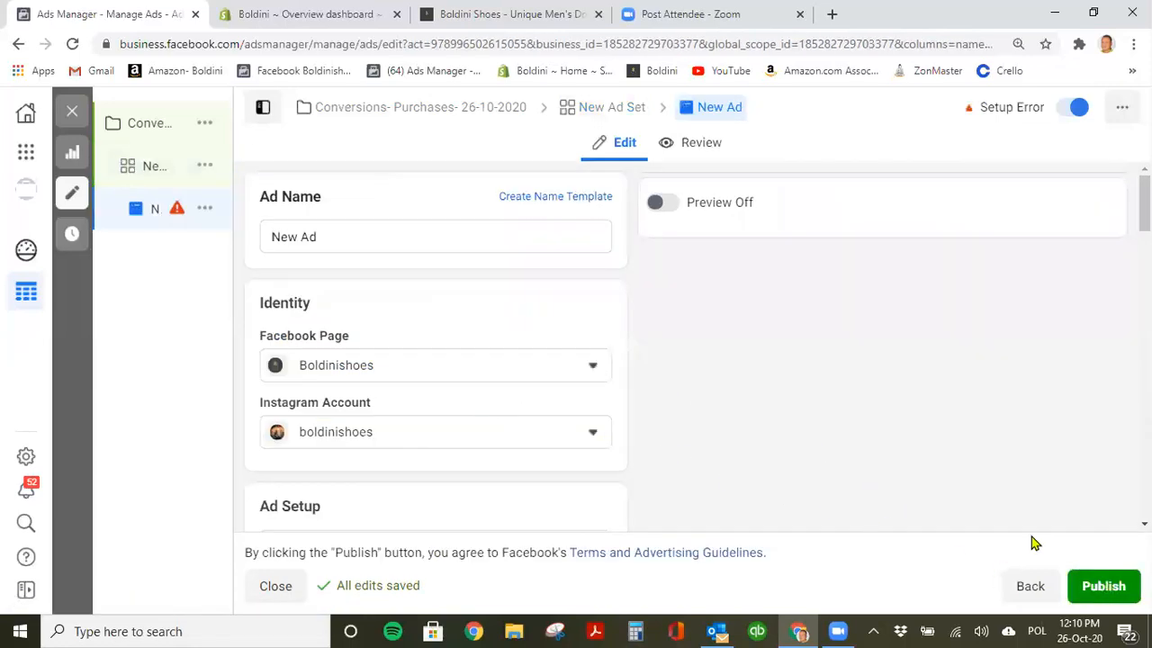
Rename the ad set as "Oxfords shoes" and continue to the ad.
click(176, 167)
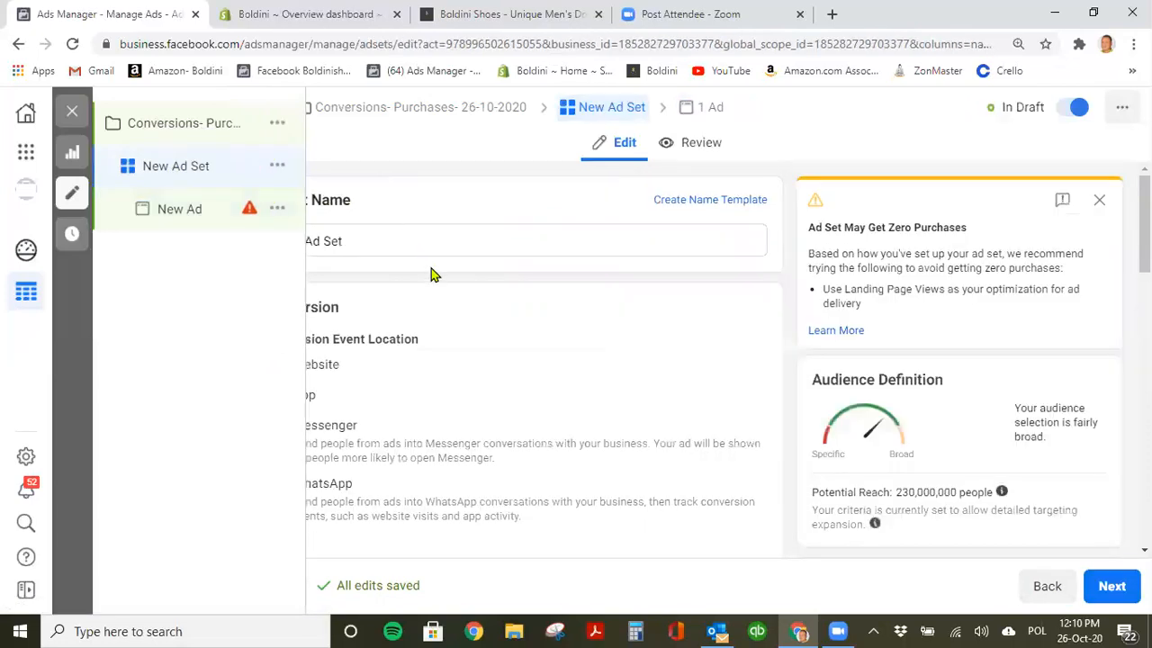
click(370, 239)
key(ctrl+a)
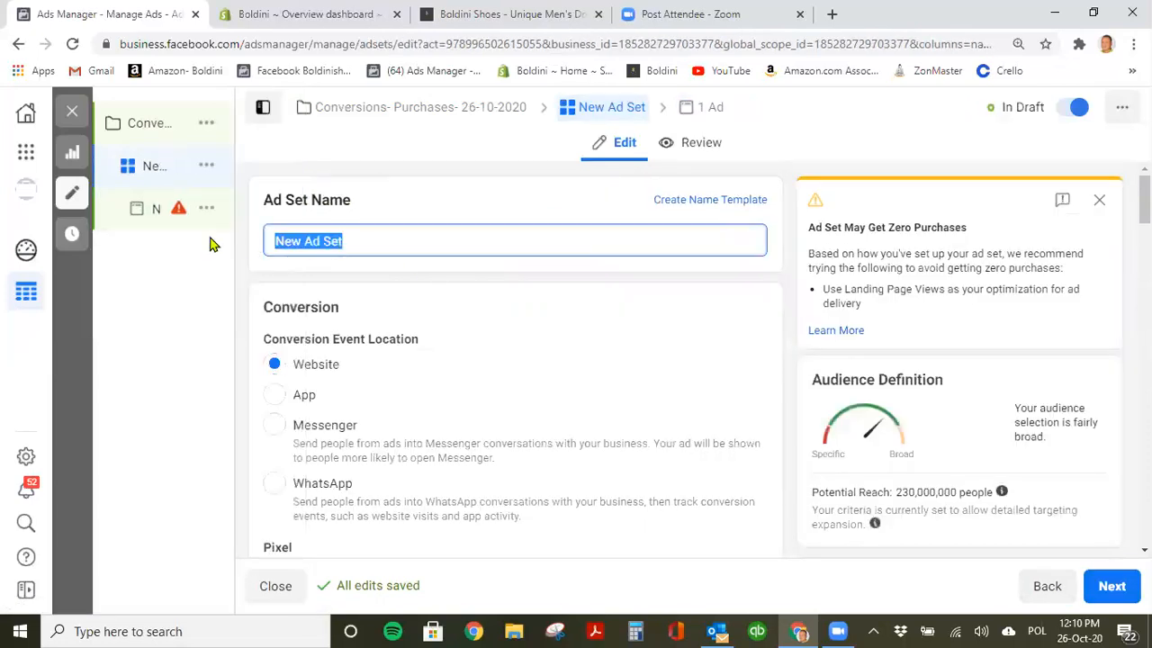
text(Oxford)
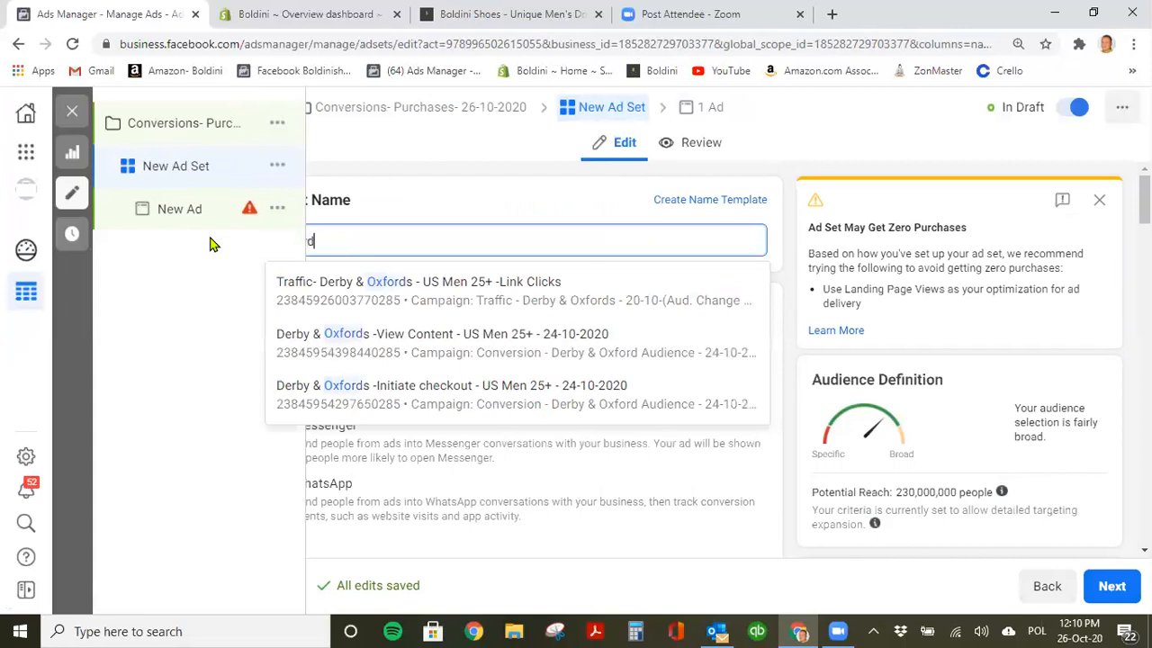
text(s)
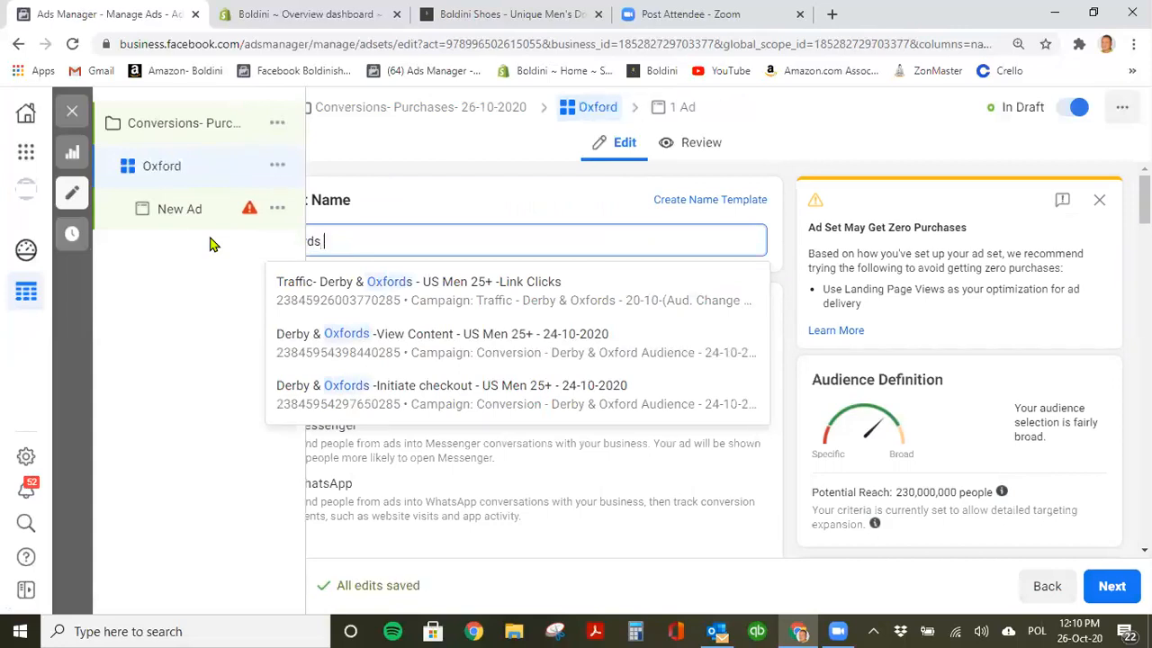
text( shoes)
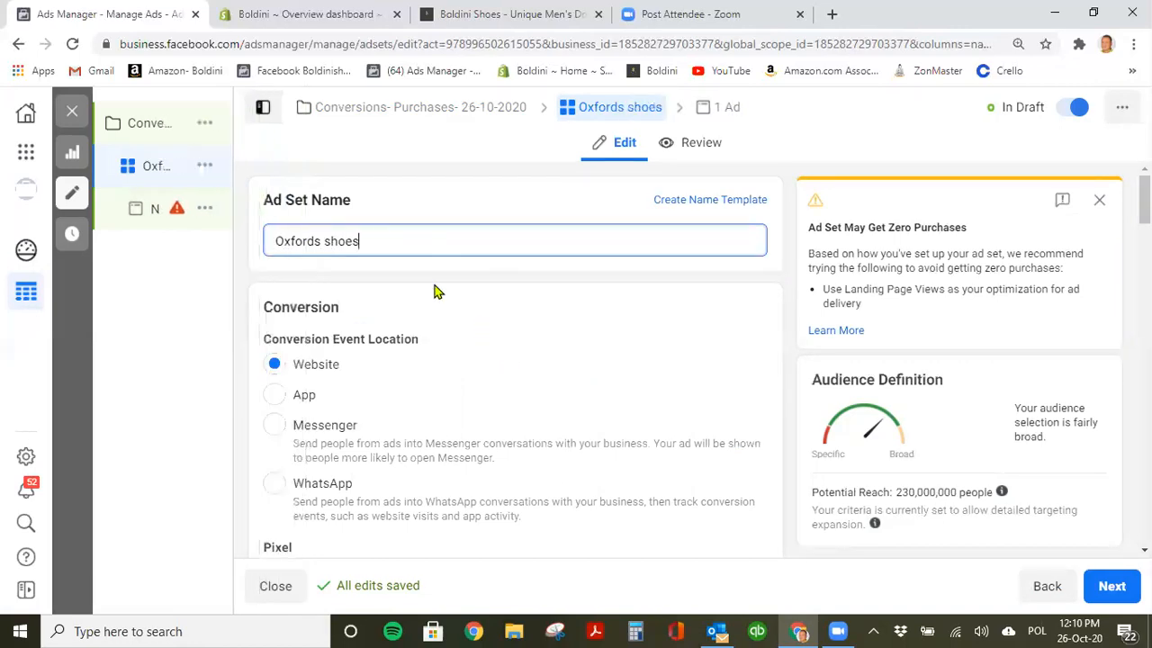
scroll(453, 334, down, 2)
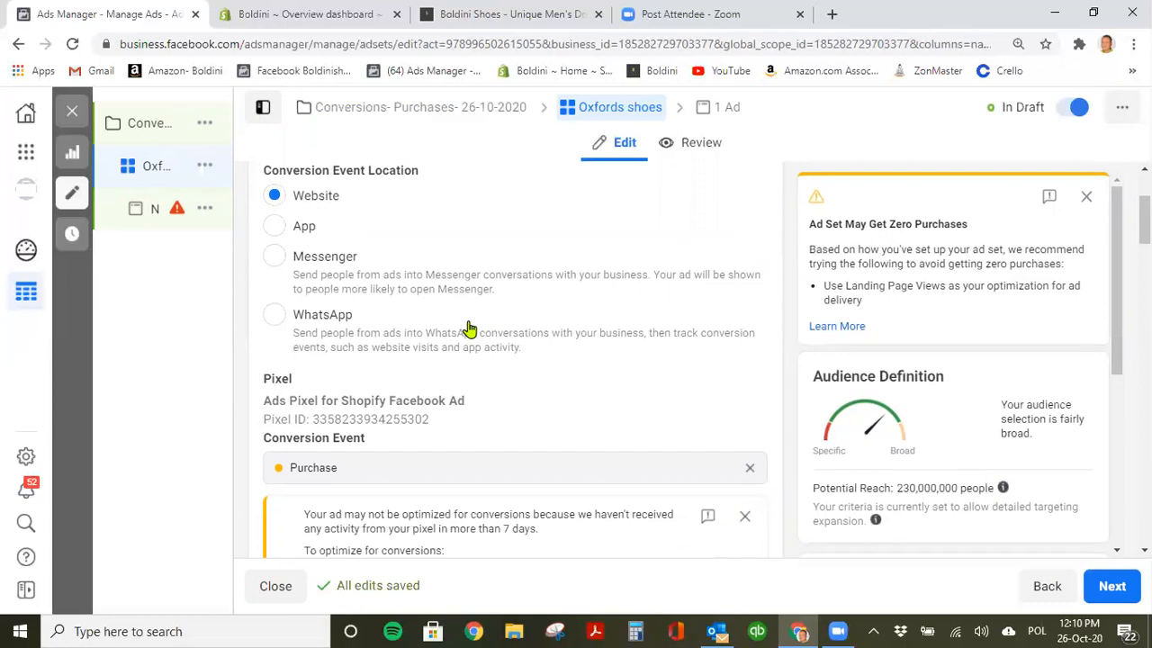
scroll(551, 331, down, 2)
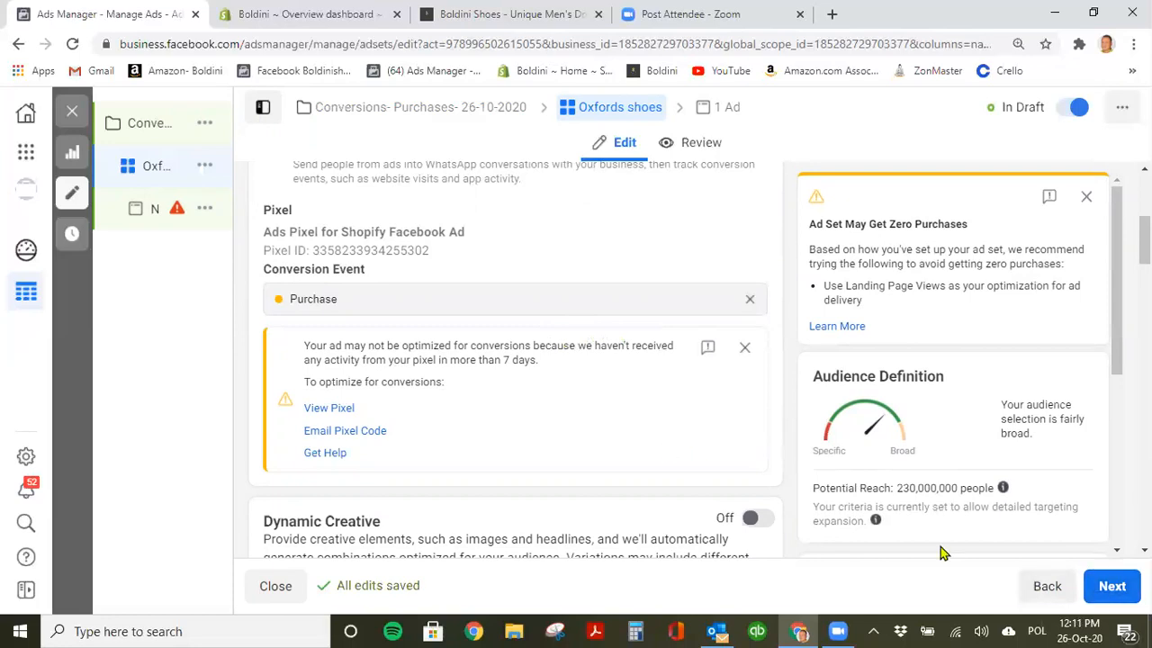
click(1113, 586)
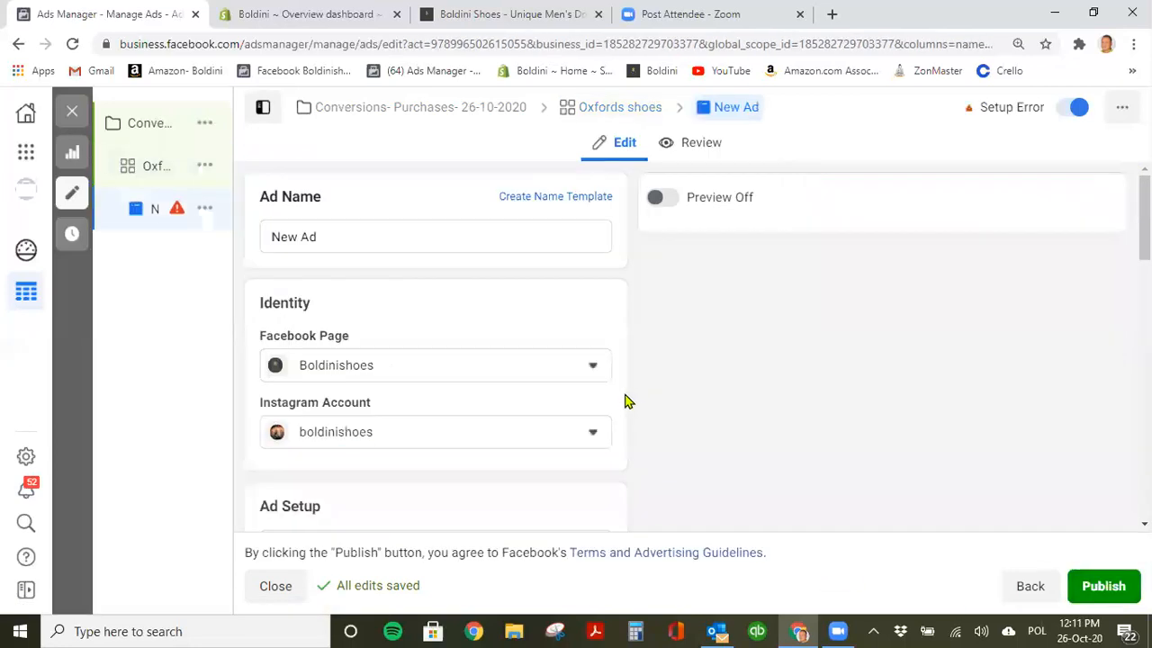
scroll(552, 430, down, 3)
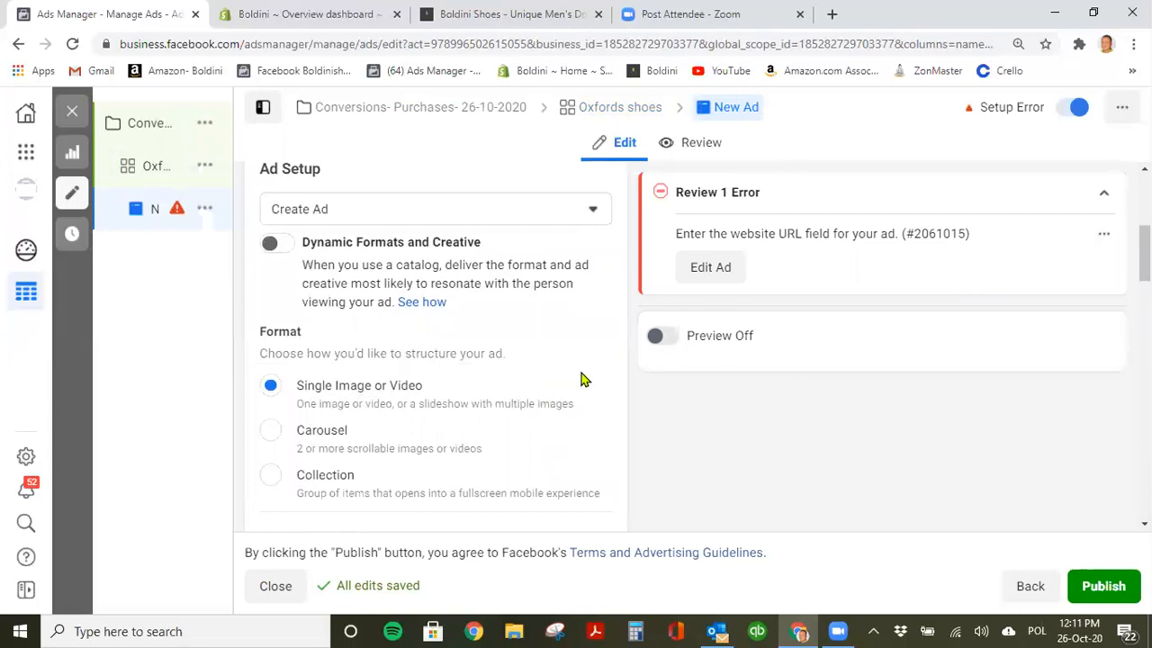
scroll(581, 378, up, 4)
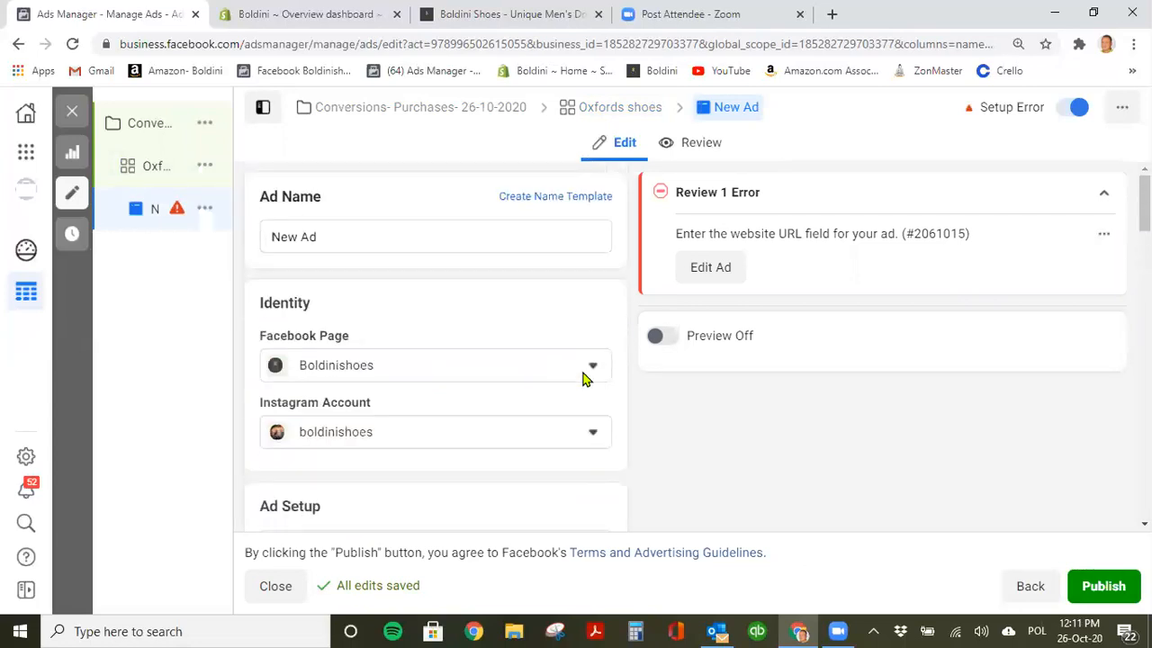
scroll(576, 382, down, 2)
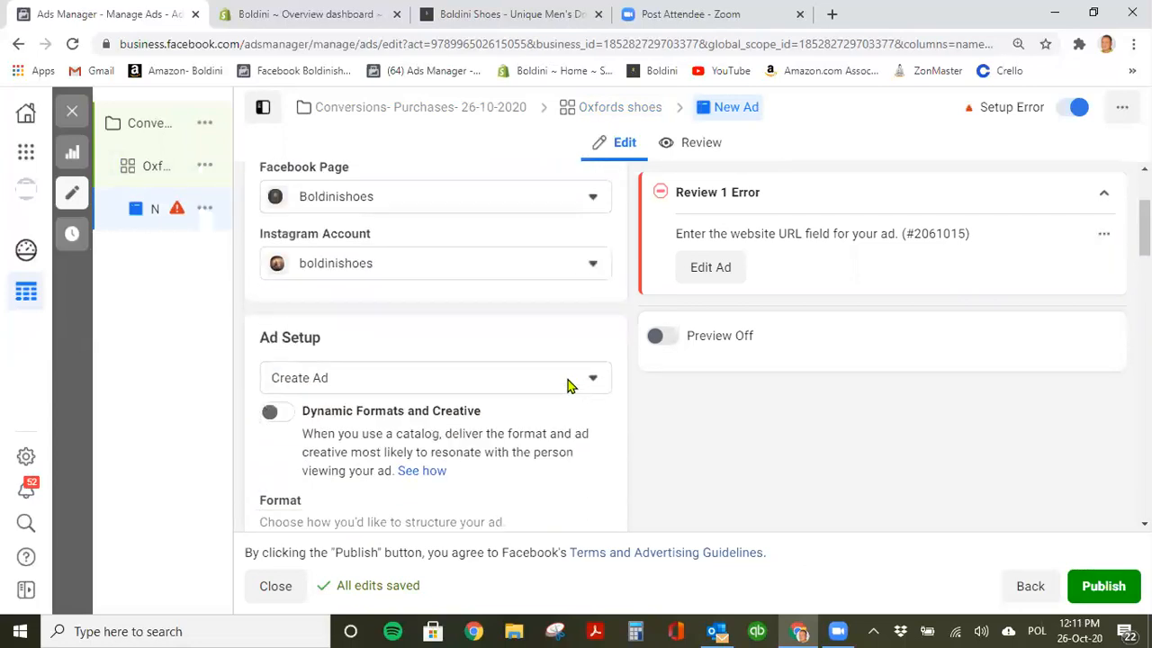
Switch to the Boldini Shoes store and open the Derby collection from its home page.
click(464, 18)
scroll(558, 461, down, 6)
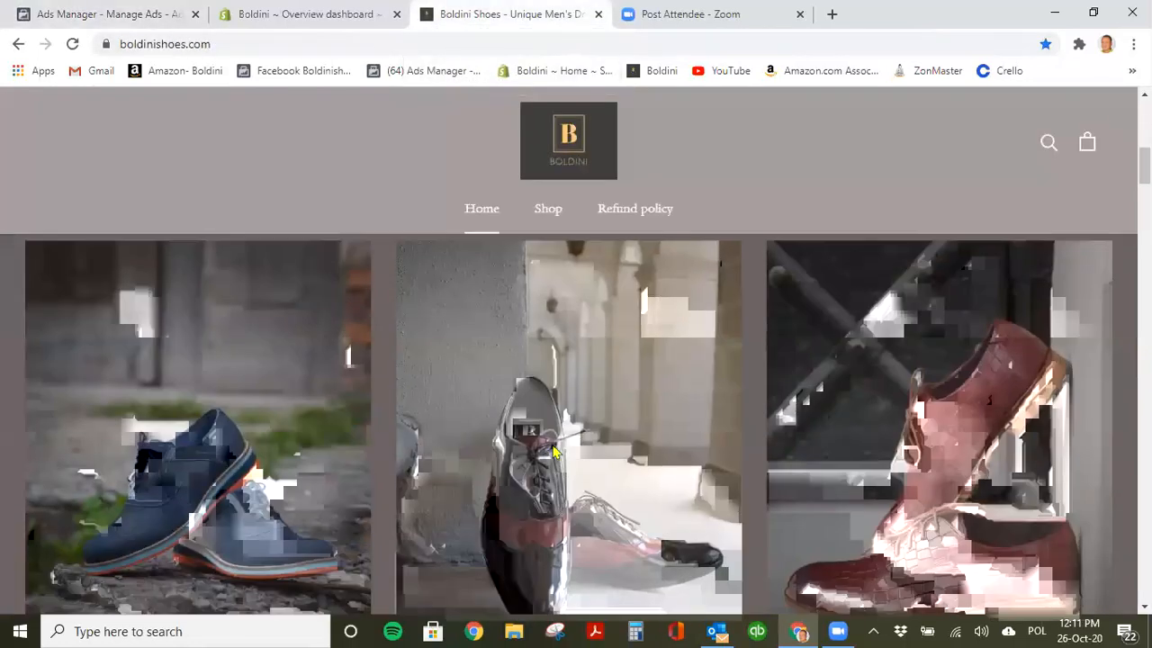
scroll(542, 468, up, 2)
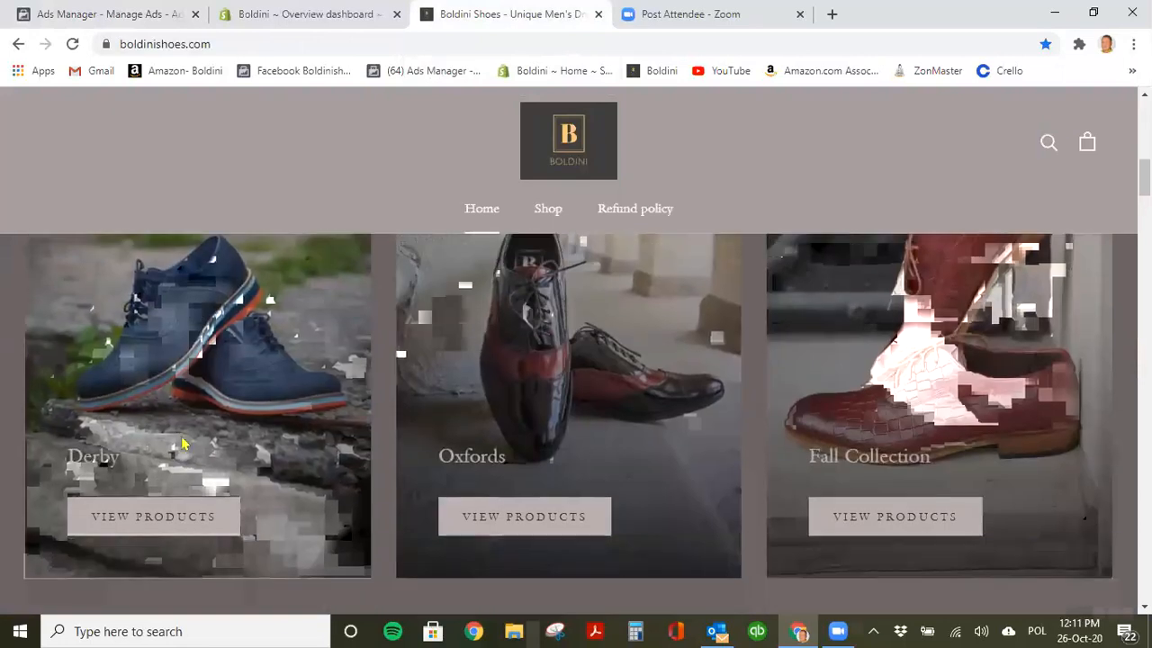
scroll(191, 407, up, 1)
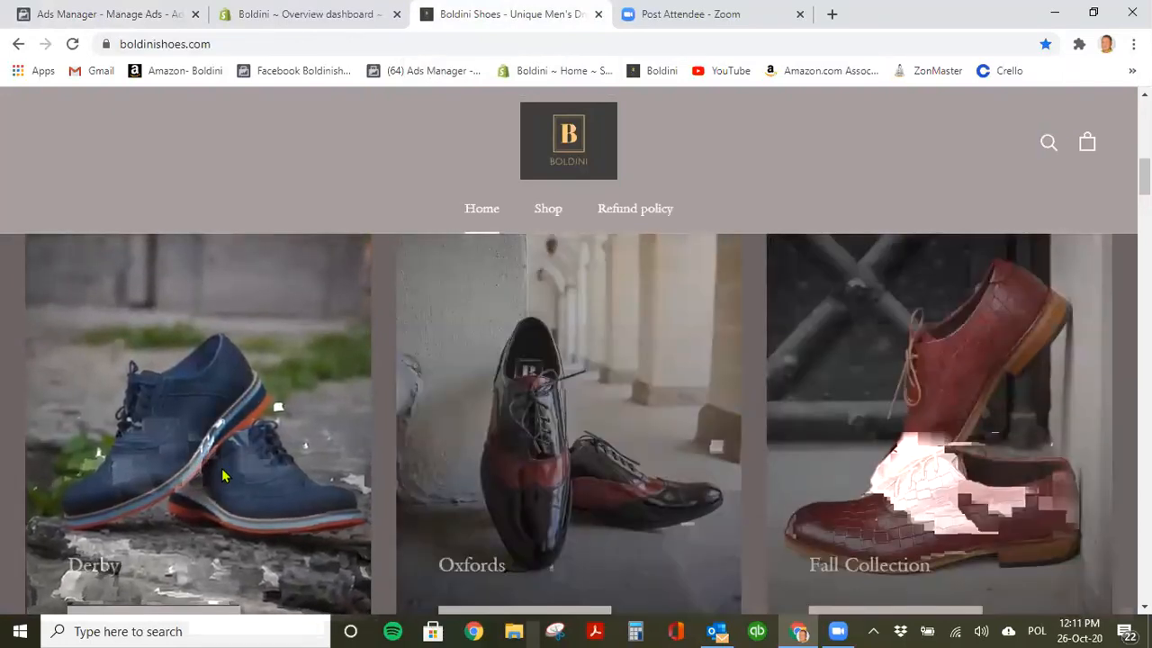
scroll(225, 467, down, 1)
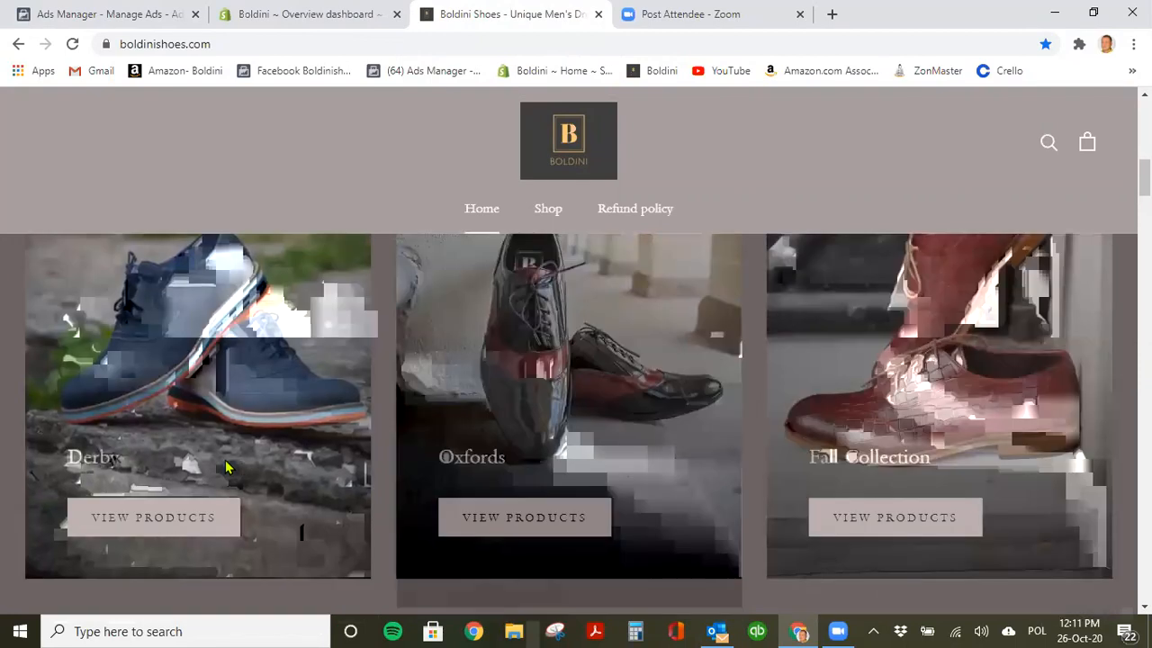
click(153, 518)
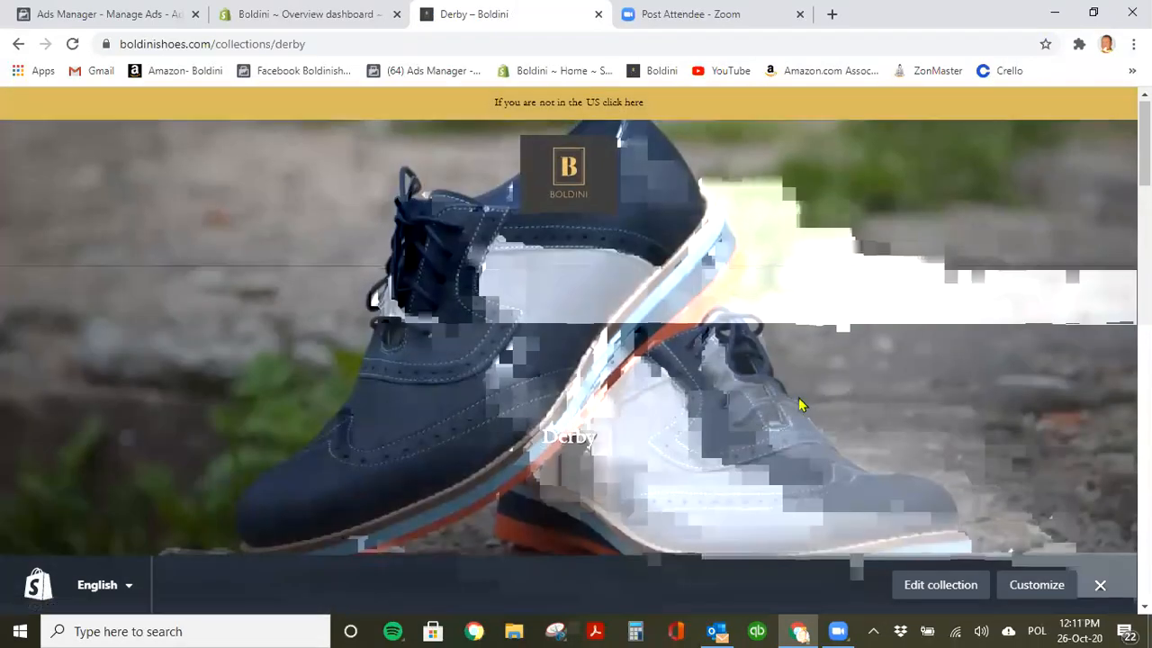
Open the Paolo Casual Derby product page, review its photos, price and description, and return to the Derby collection.
scroll(798, 405, down, 3)
scroll(798, 405, up, 3)
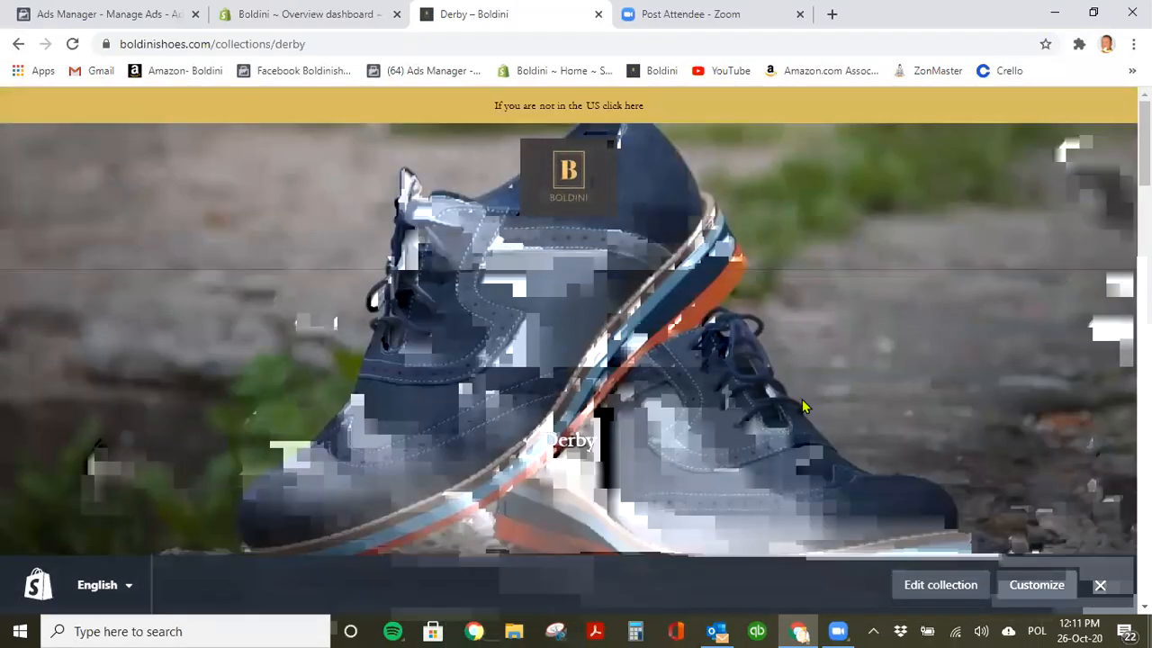
scroll(804, 407, down, 5)
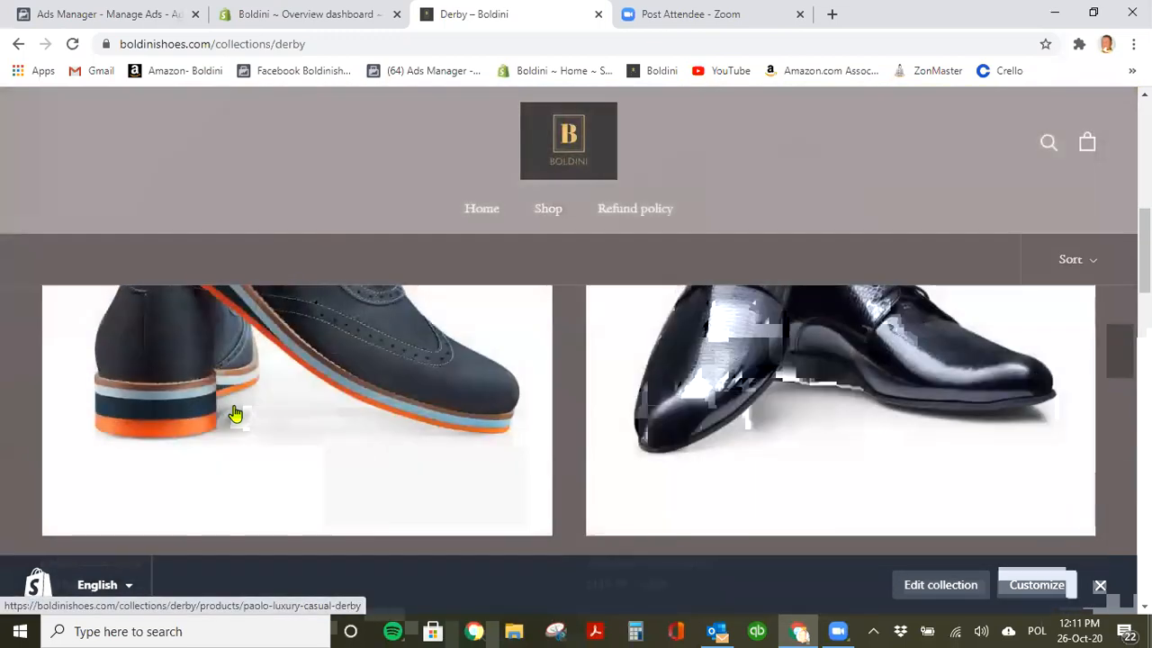
click(350, 418)
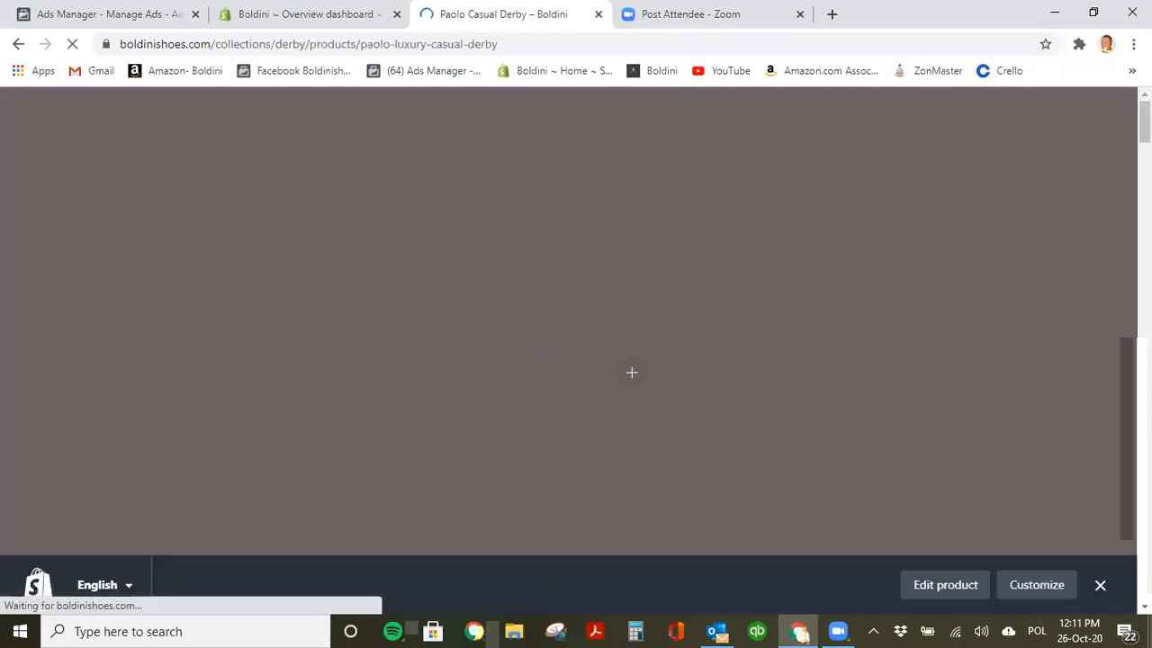
scroll(586, 387, down, 6)
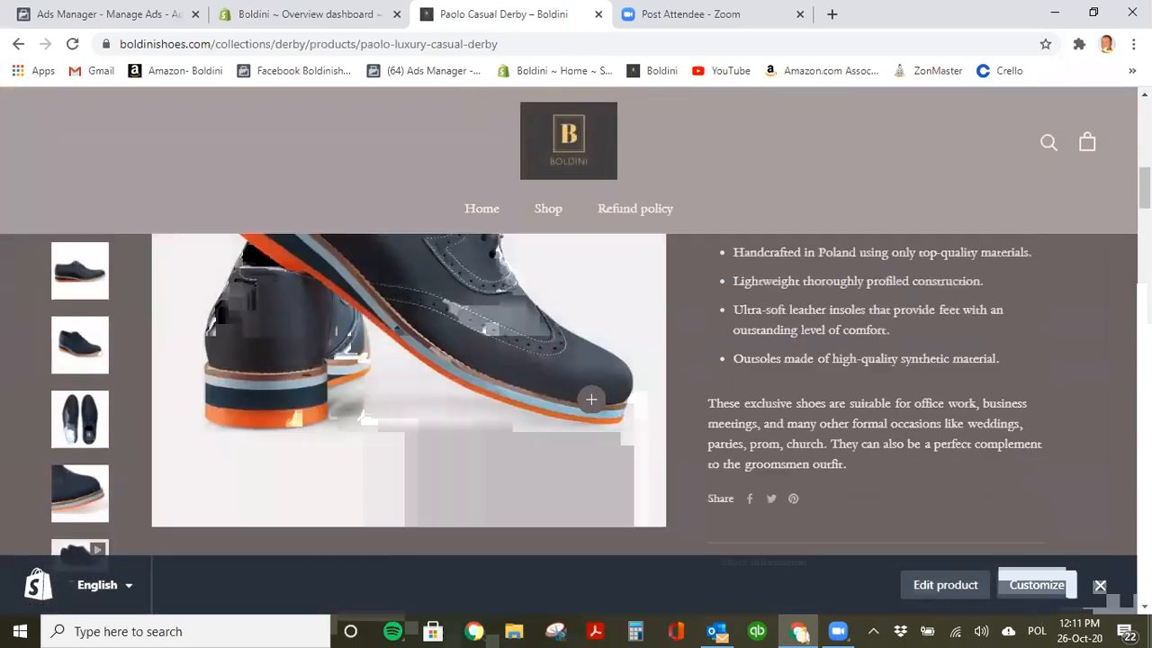
scroll(592, 402, up, 5)
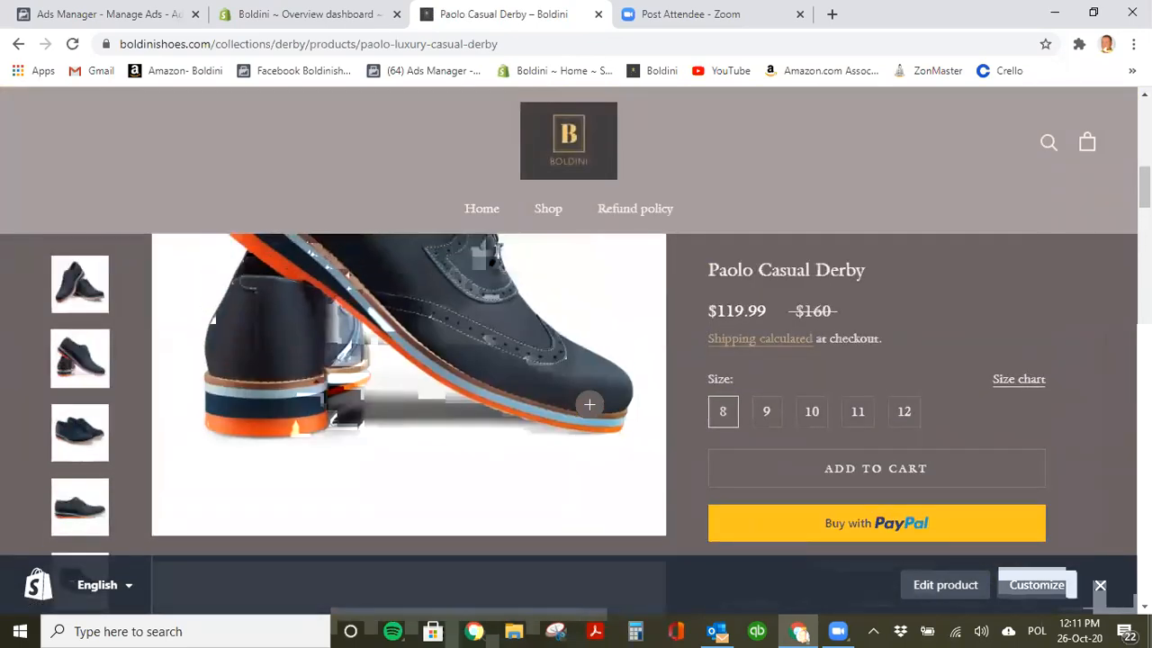
scroll(590, 404, up, 1)
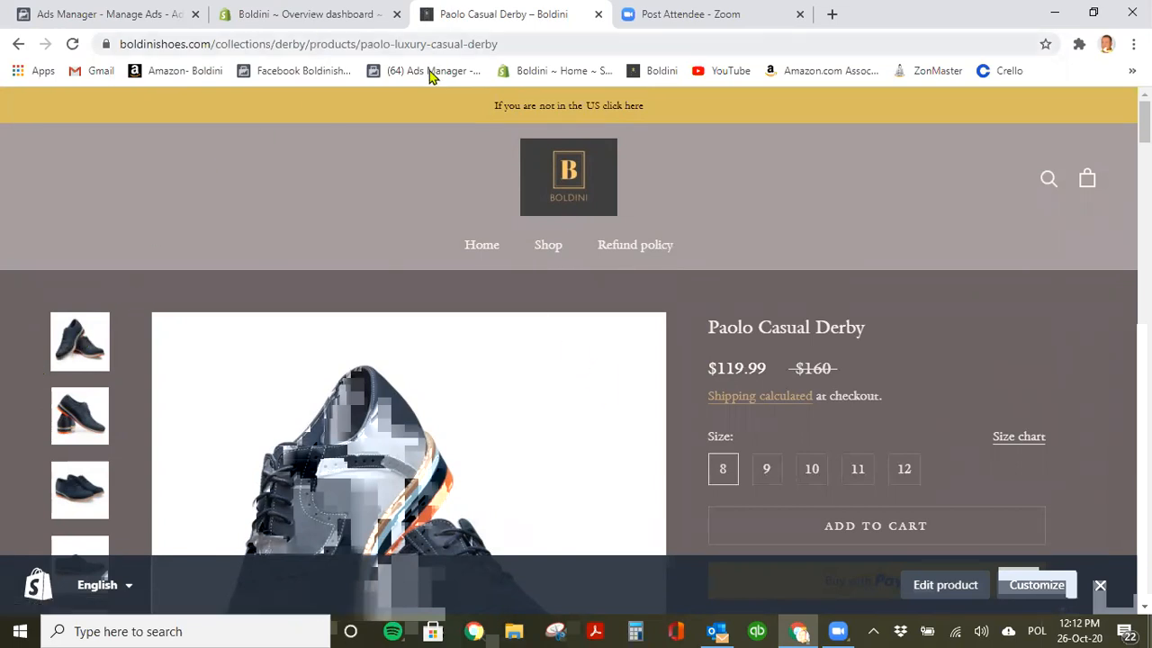
click(19, 44)
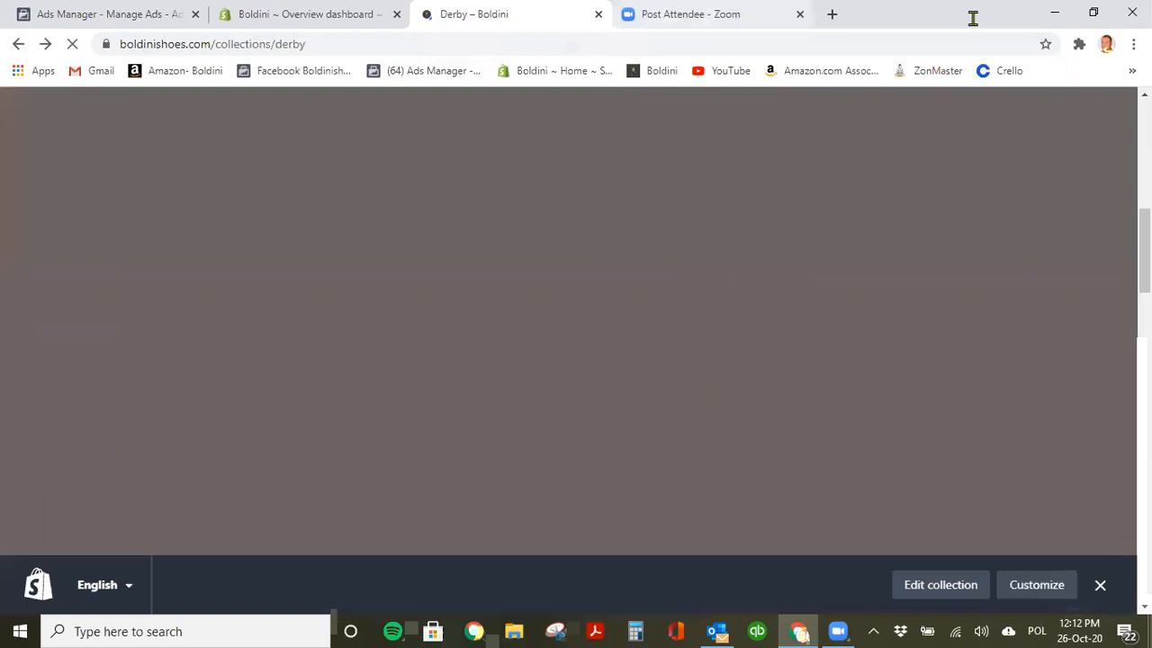
Search Google in a new browser tab for "stacy adams shoes" and open the Stacy Adams store's website.
key(ctrl+t)
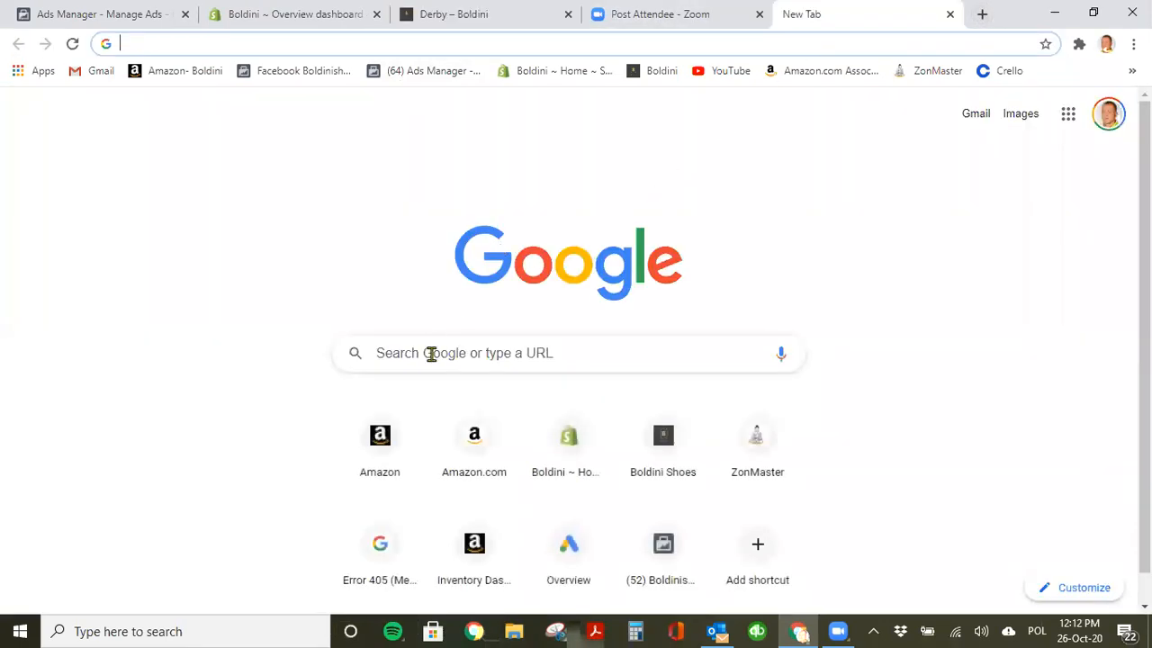
click(430, 351)
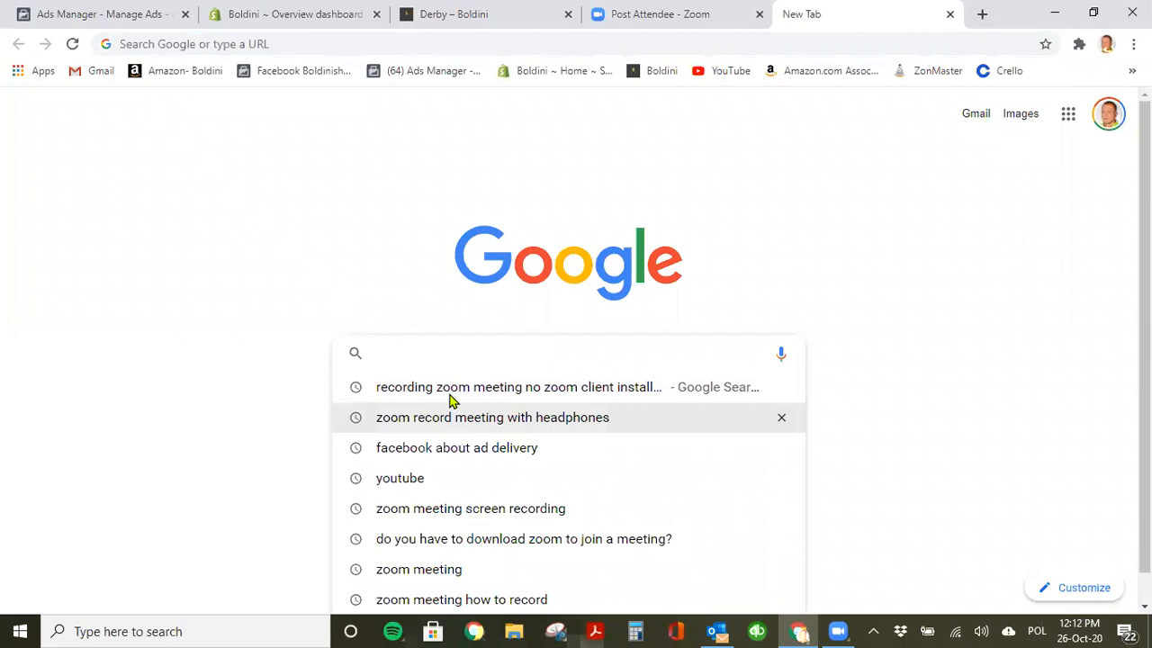
text(stacy )
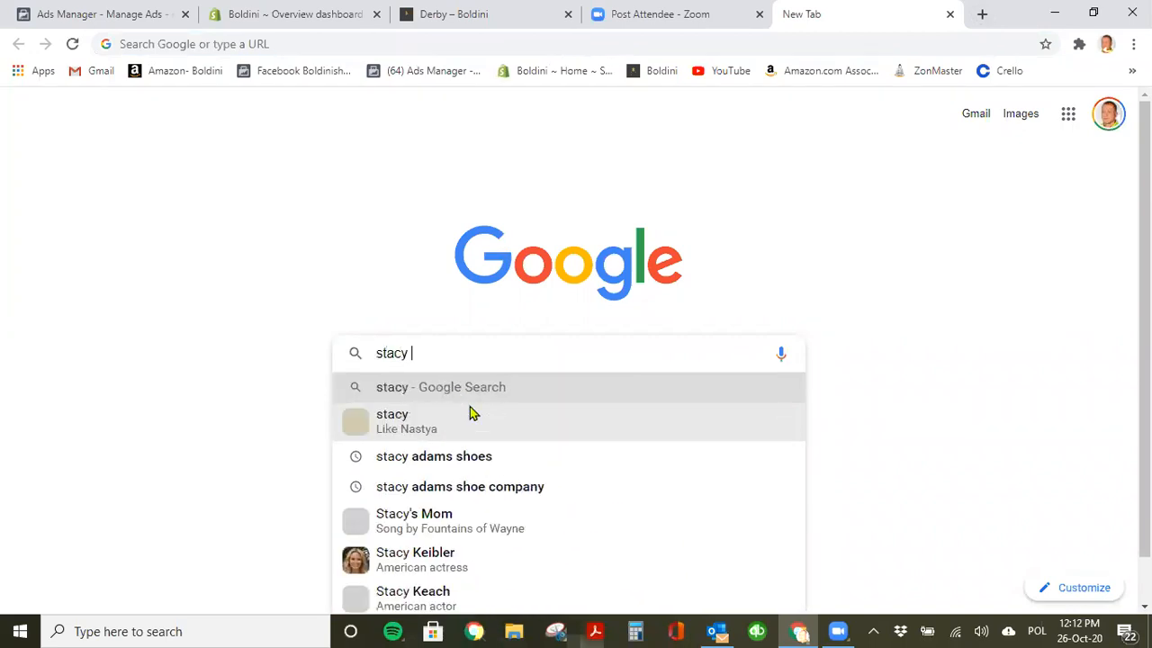
text(adams)
key(Return)
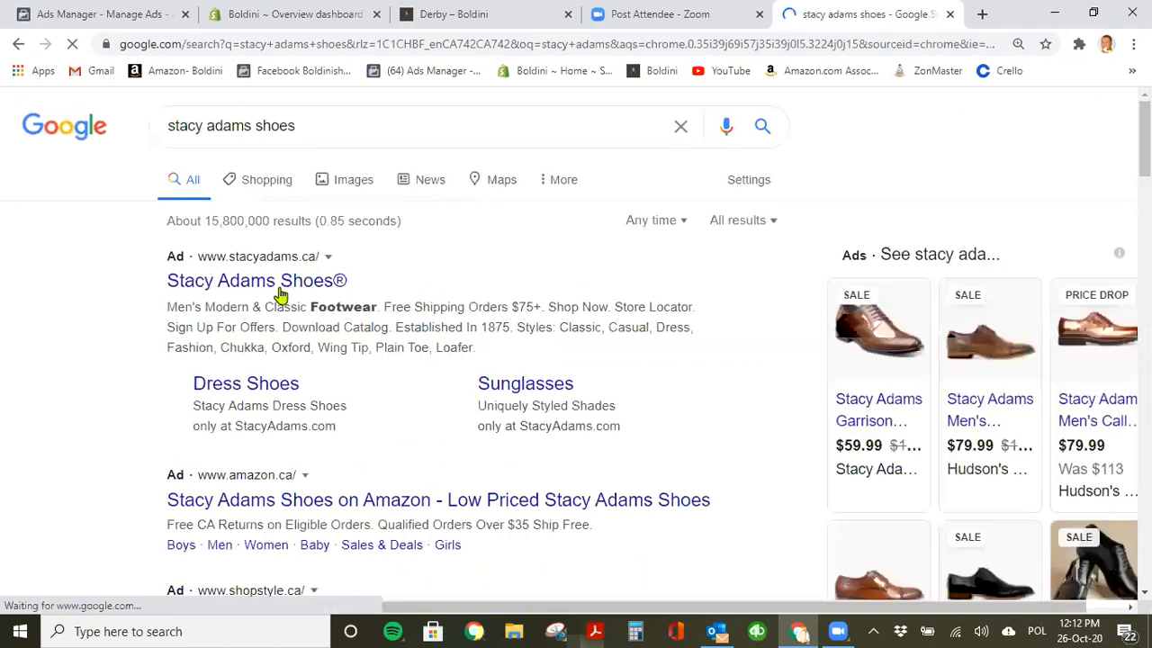
click(279, 284)
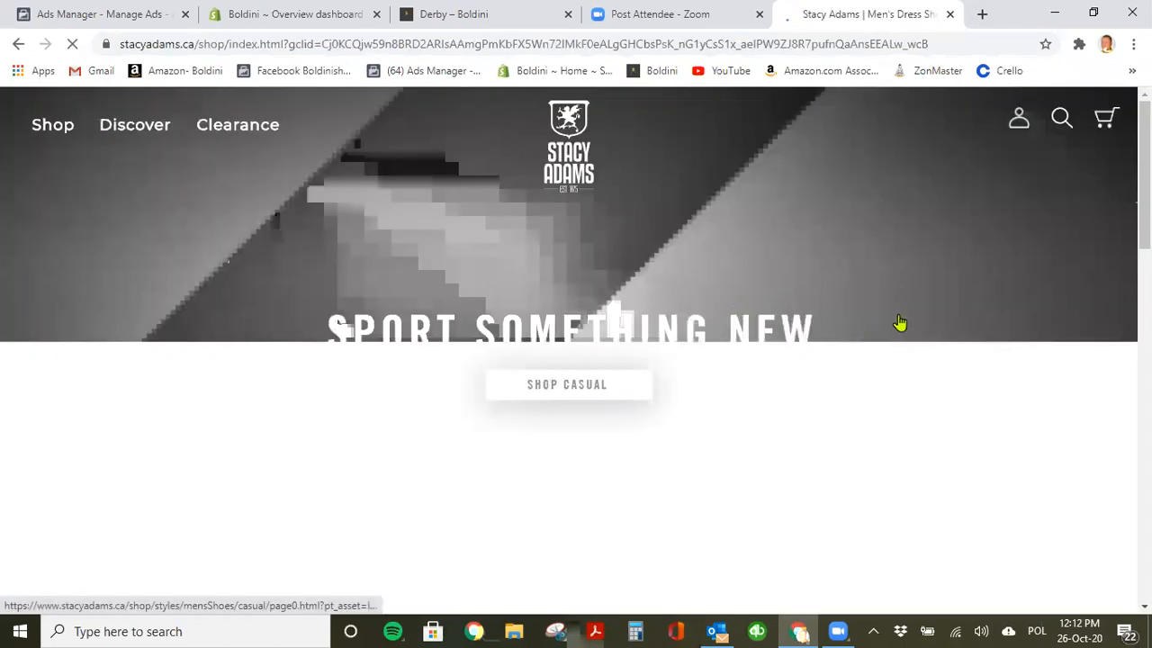
Open The Synergy collection from the Stacy Adams home page and view the Cranberry Synergy Wingtip Oxford product page.
scroll(982, 345, down, 5)
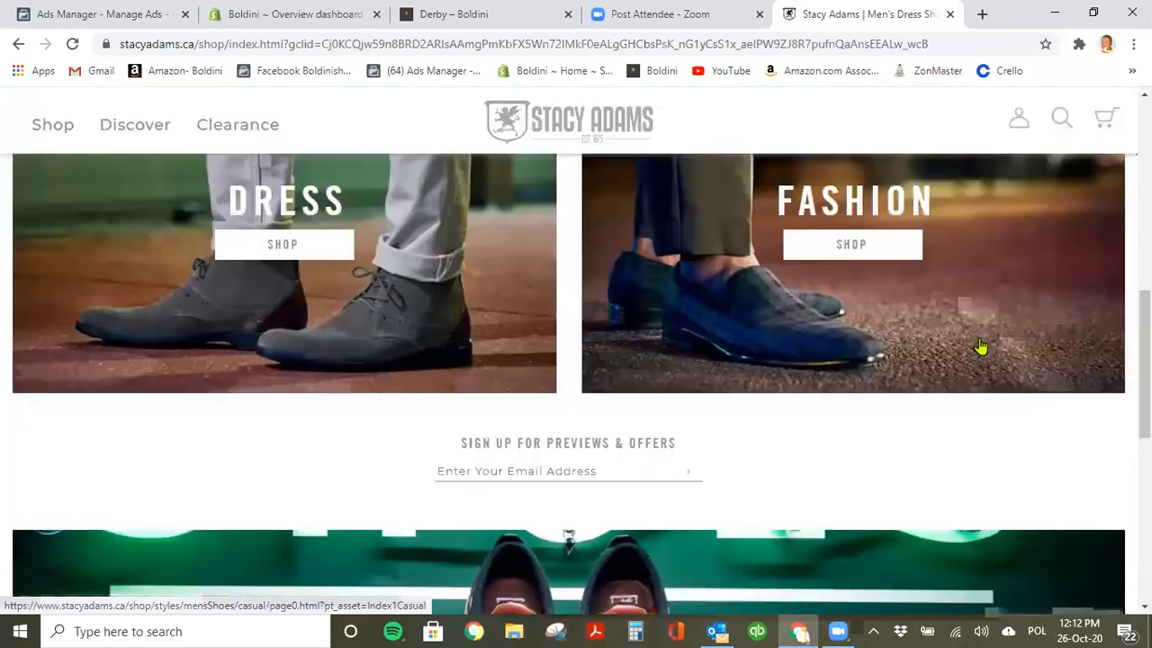
scroll(977, 344, down, 7)
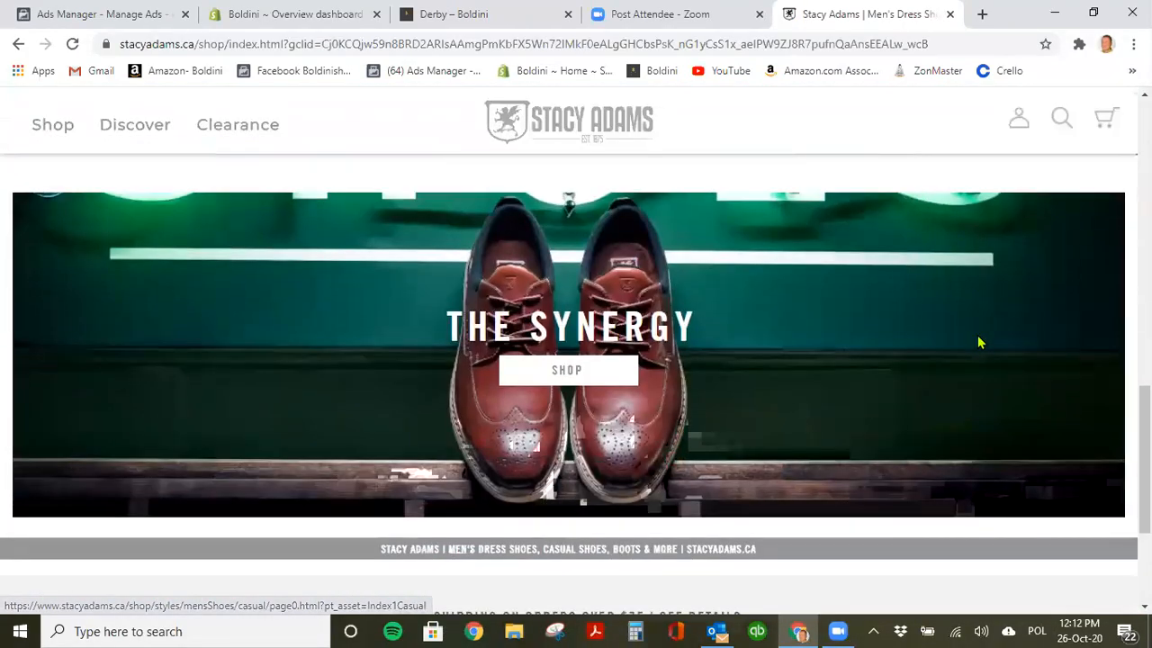
click(617, 372)
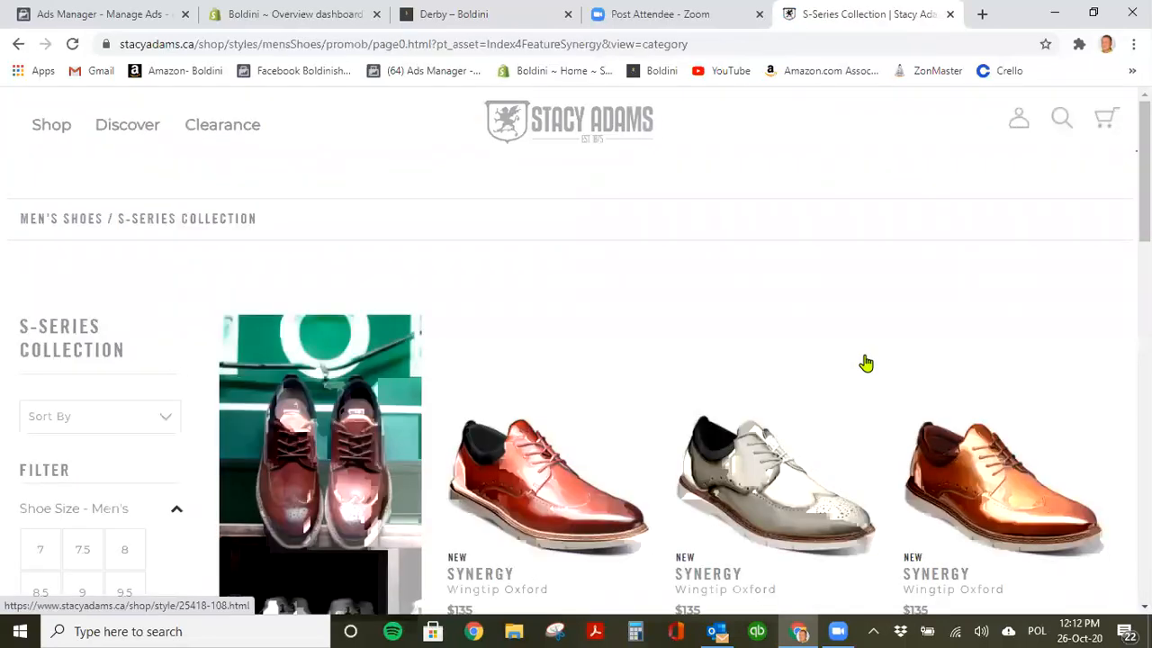
scroll(925, 366, down, 2)
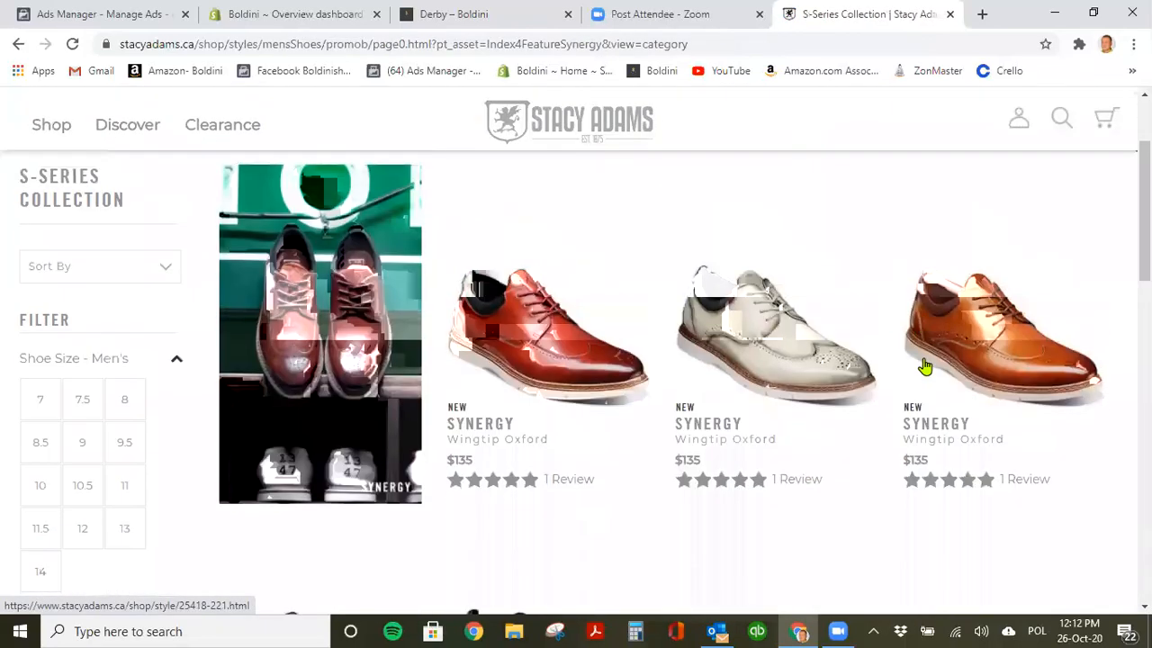
click(625, 355)
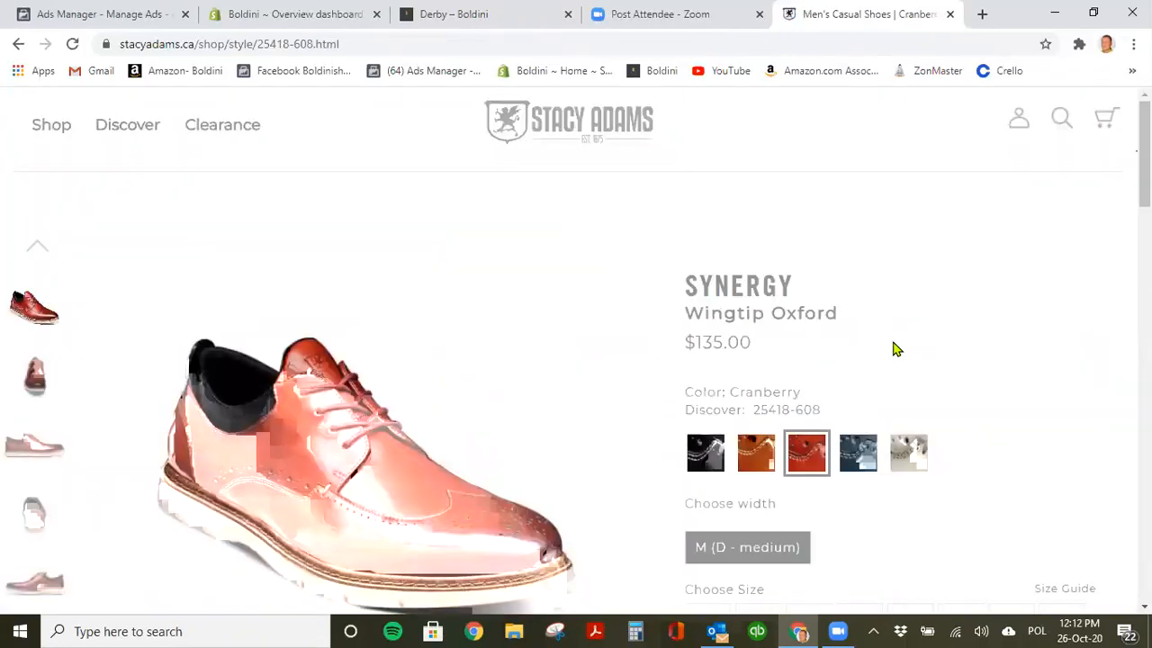
scroll(923, 343, down, 2)
scroll(923, 343, up, 2)
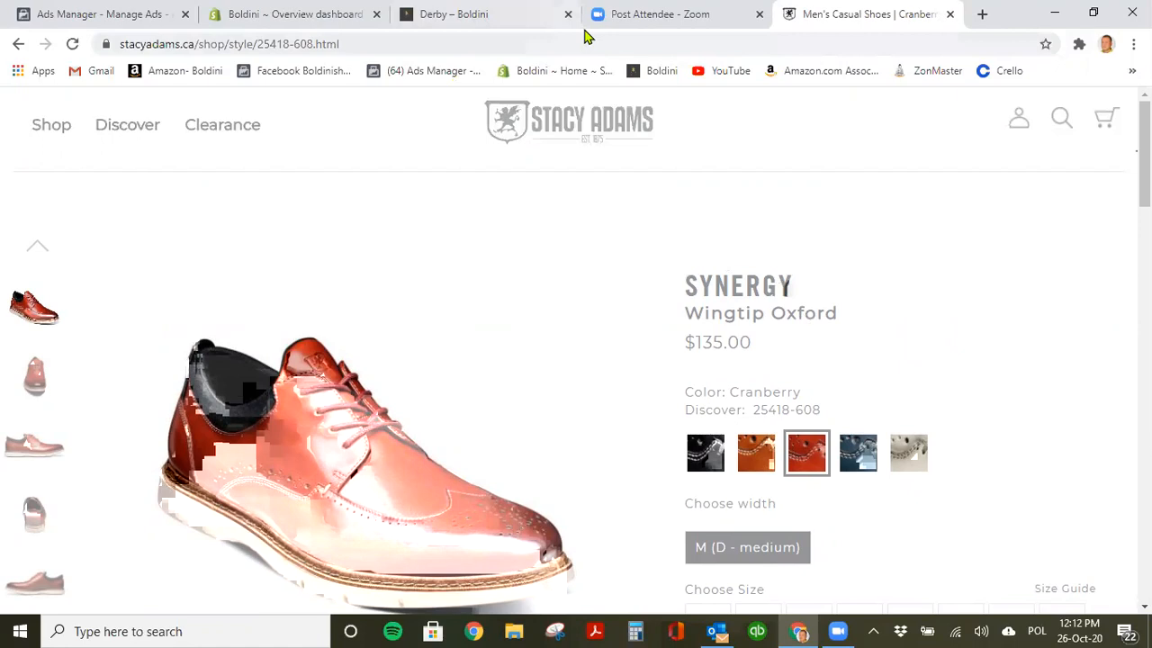
Switch to the Shopify overview dashboard of the Boldini store.
click(229, 22)
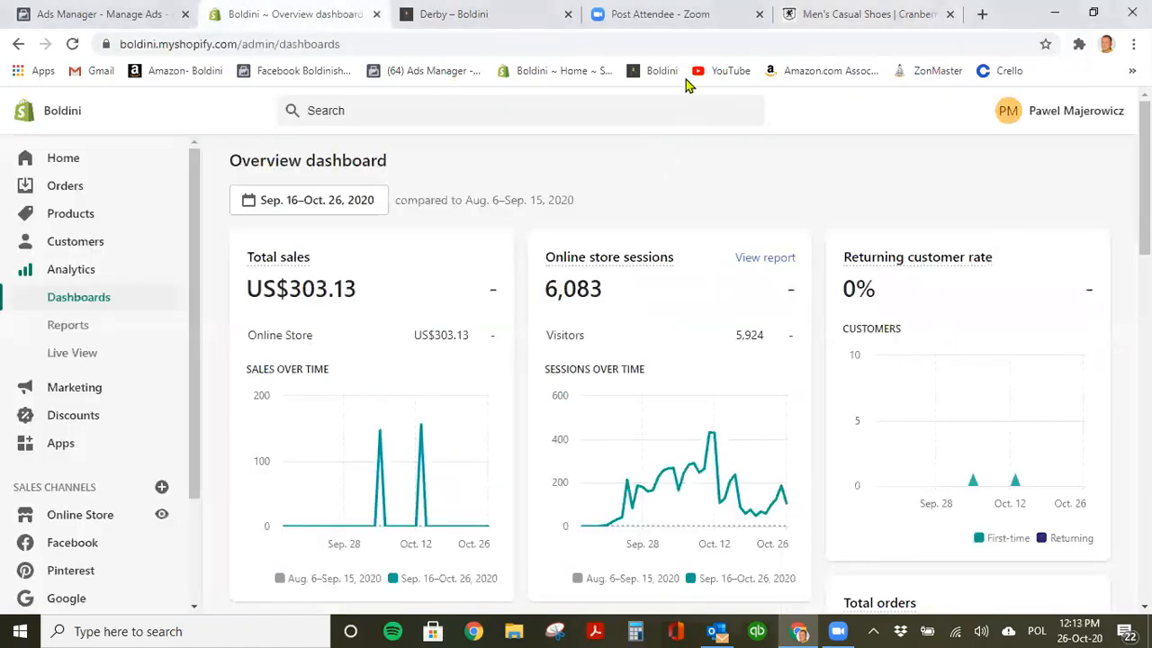
Return to the Boldini store's Derby collection and open the Paolo Casual Derby product page.
click(698, 19)
click(522, 28)
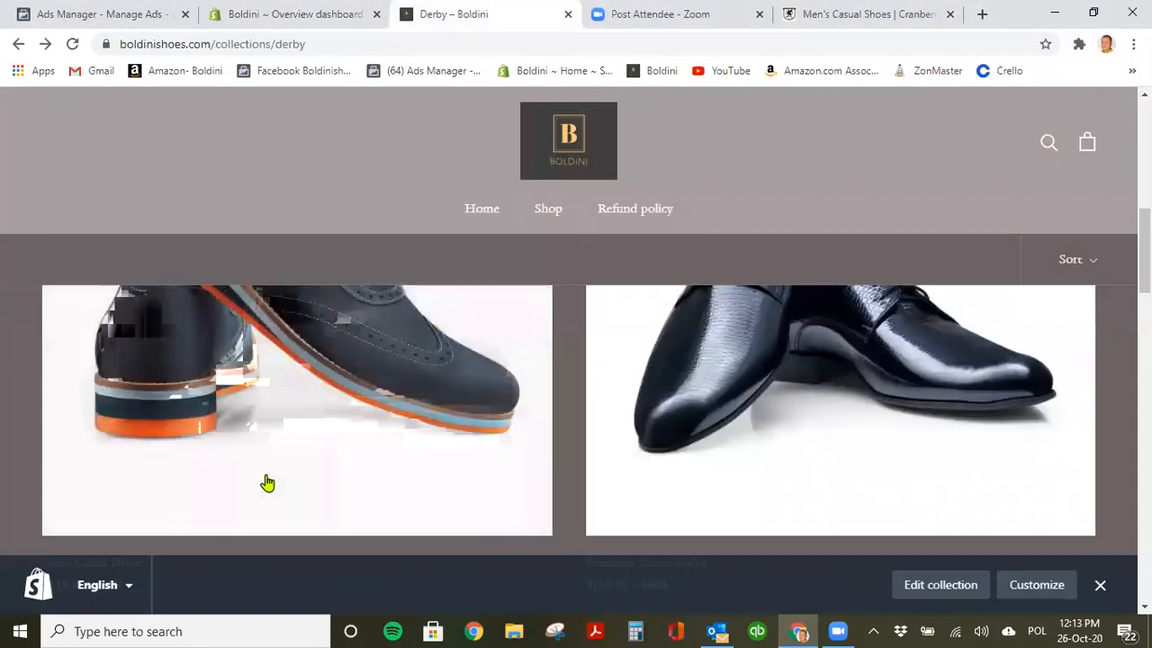
click(453, 309)
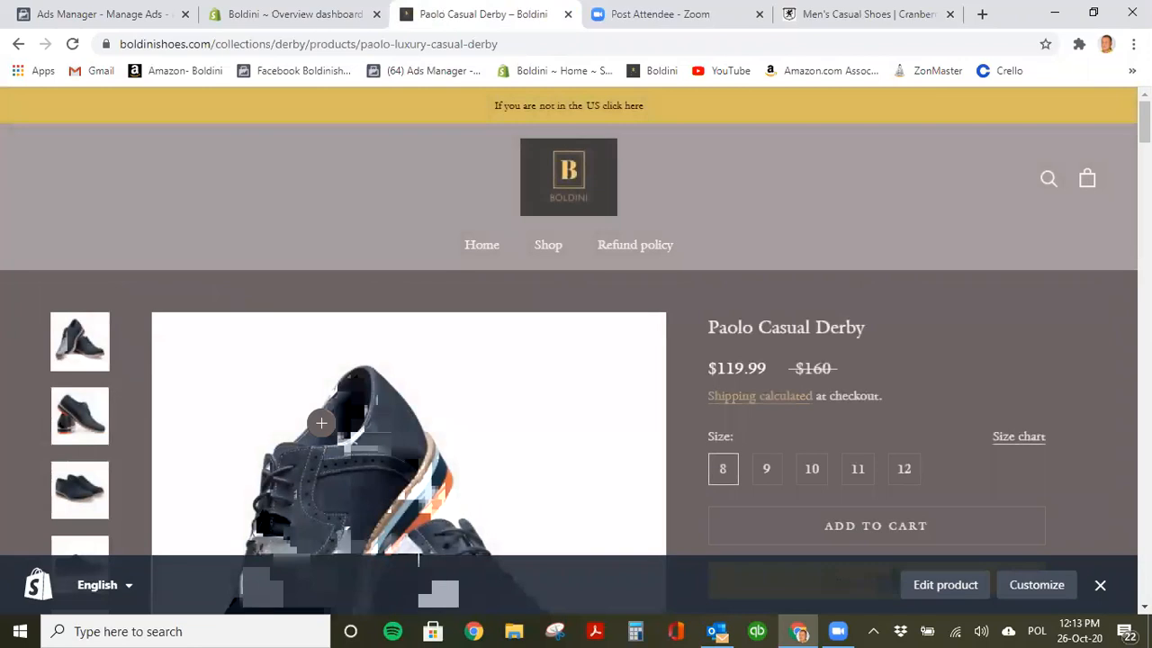
drag(321, 423, 128, 591)
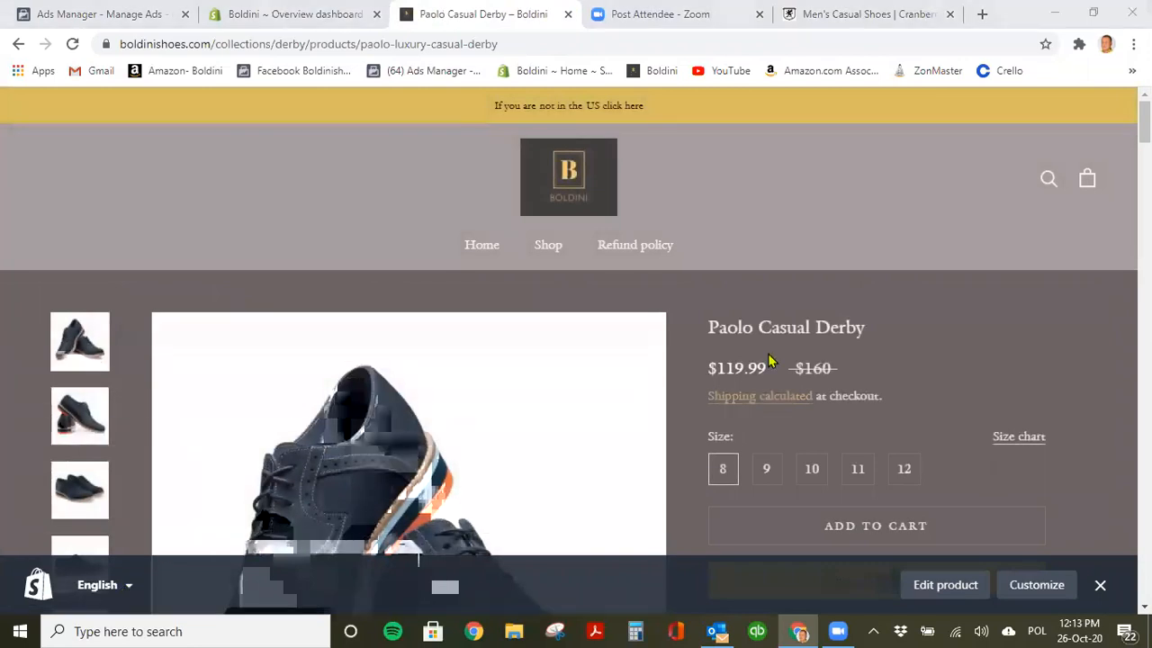
scroll(766, 362, down, 2)
scroll(770, 360, up, 2)
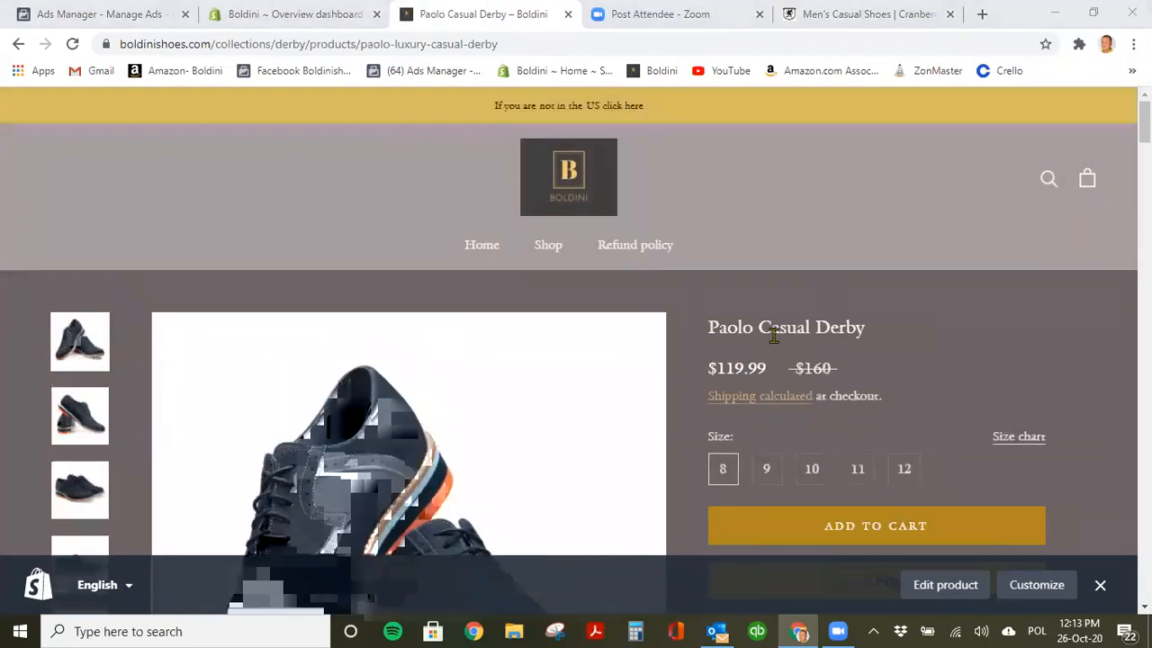
Compare the Stacy Adams Synergy Wingtip Oxford page with Boldini's Paolo Casual Derby page, looking at their photos, prices and layout.
click(869, 12)
scroll(738, 208, down, 3)
scroll(738, 210, up, 3)
scroll(738, 211, down, 2)
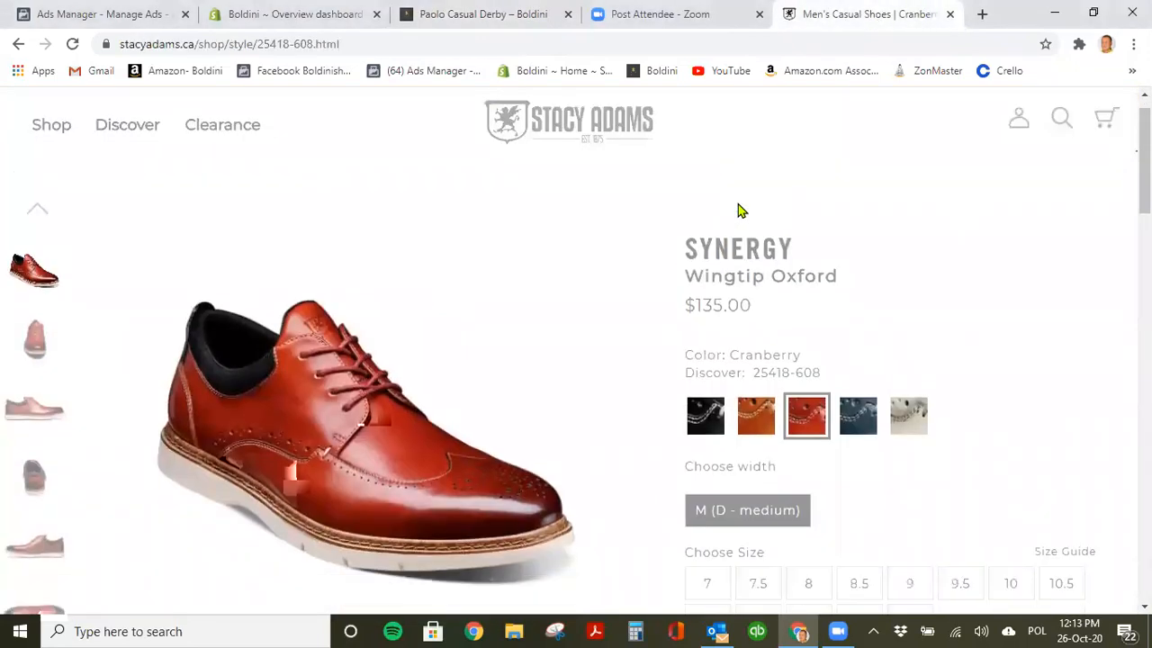
scroll(738, 210, up, 2)
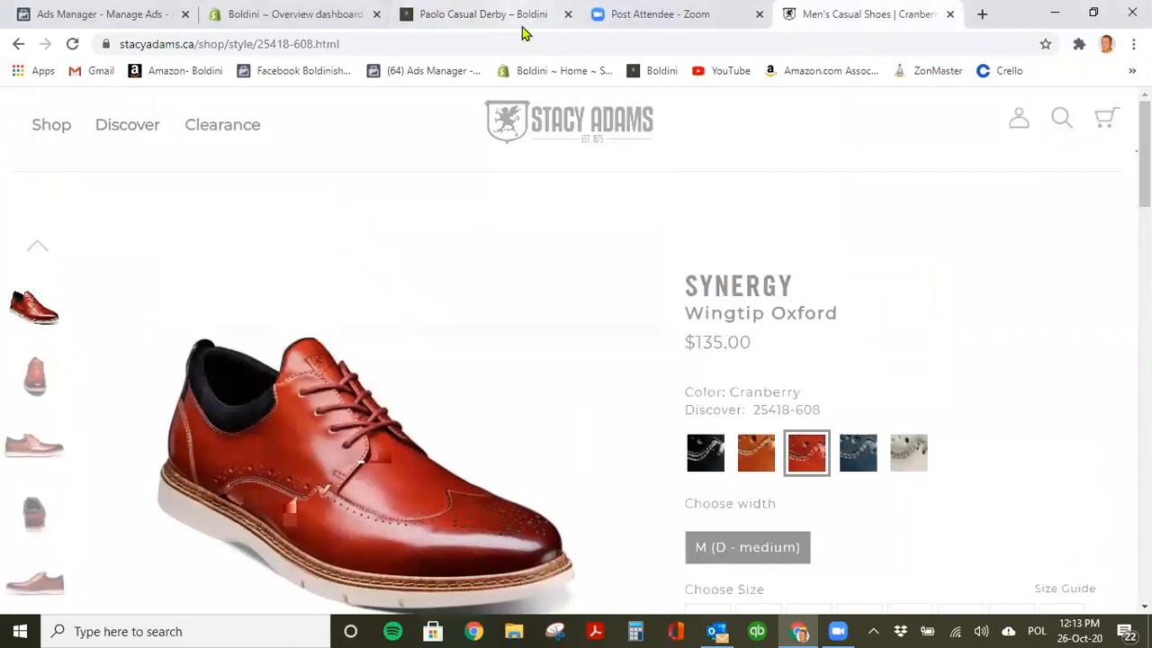
click(525, 19)
scroll(620, 267, down, 2)
scroll(744, 274, up, 2)
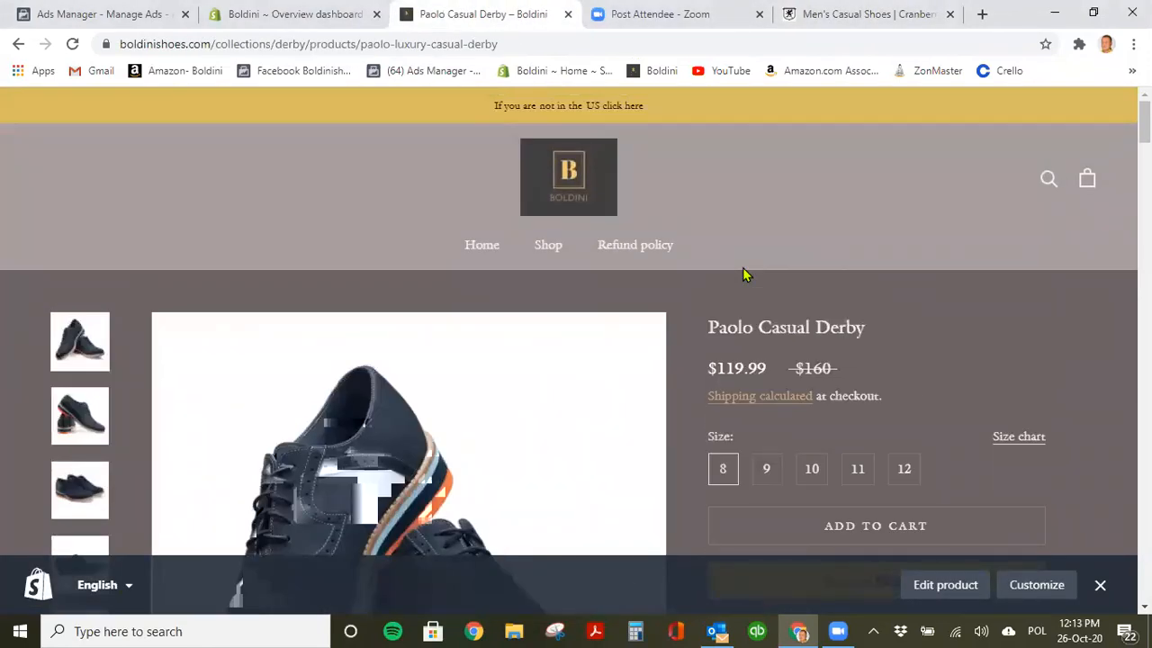
click(833, 14)
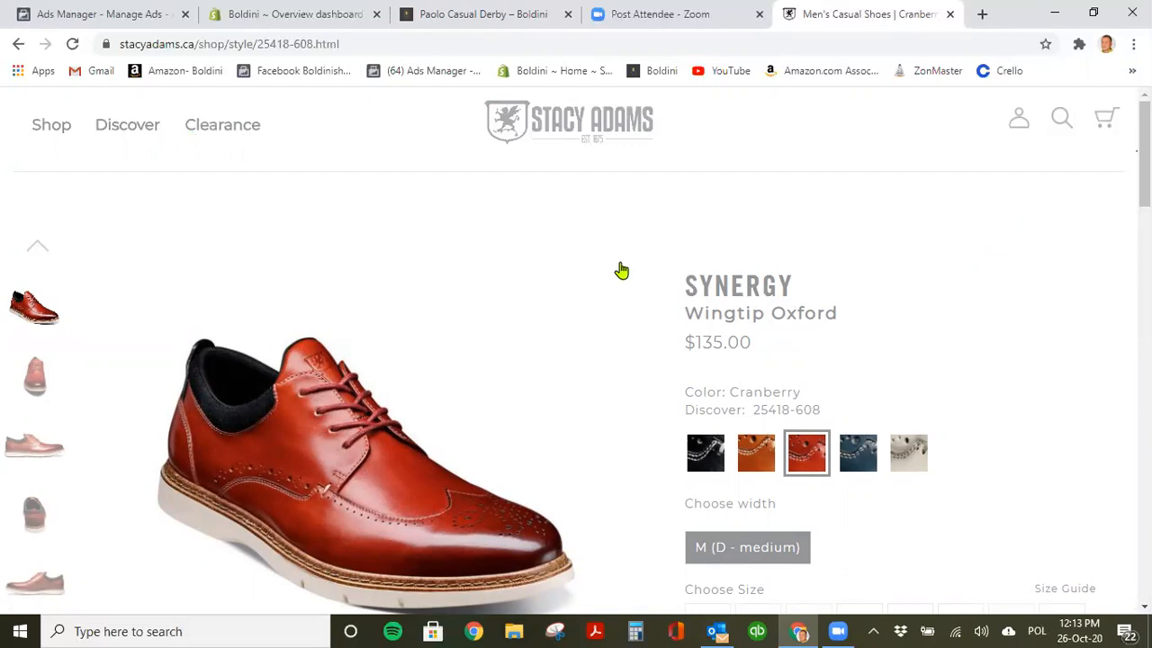
click(466, 18)
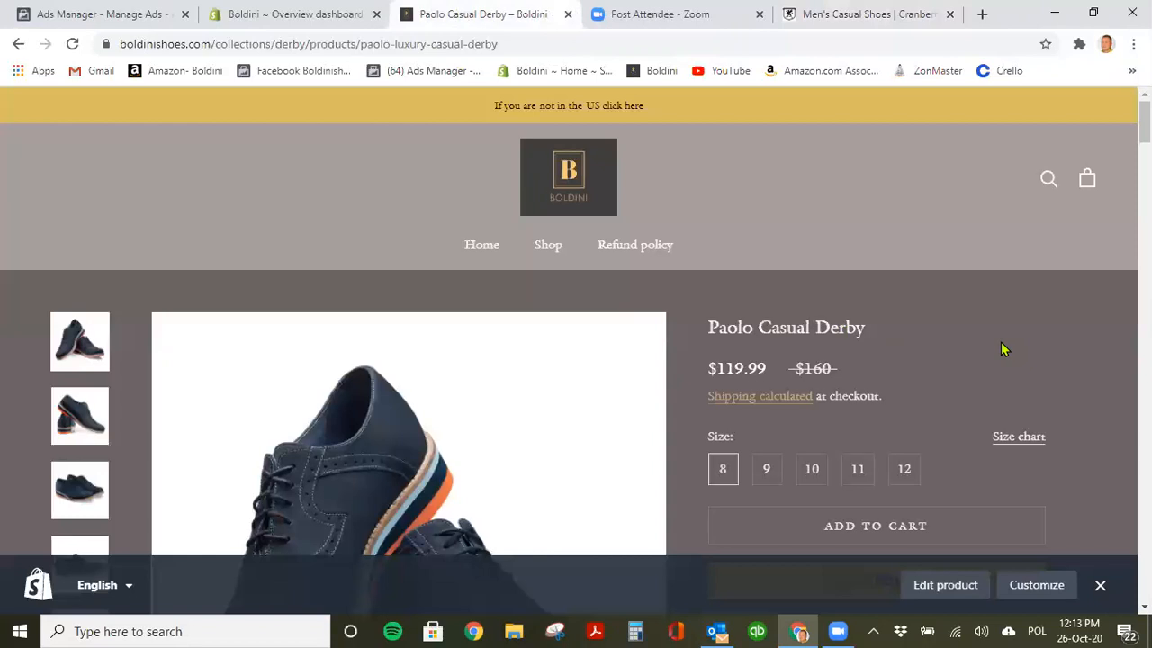
Review the Paolo Casual Derby page's photo gallery, size options, payment options and product description.
scroll(998, 345, down, 2)
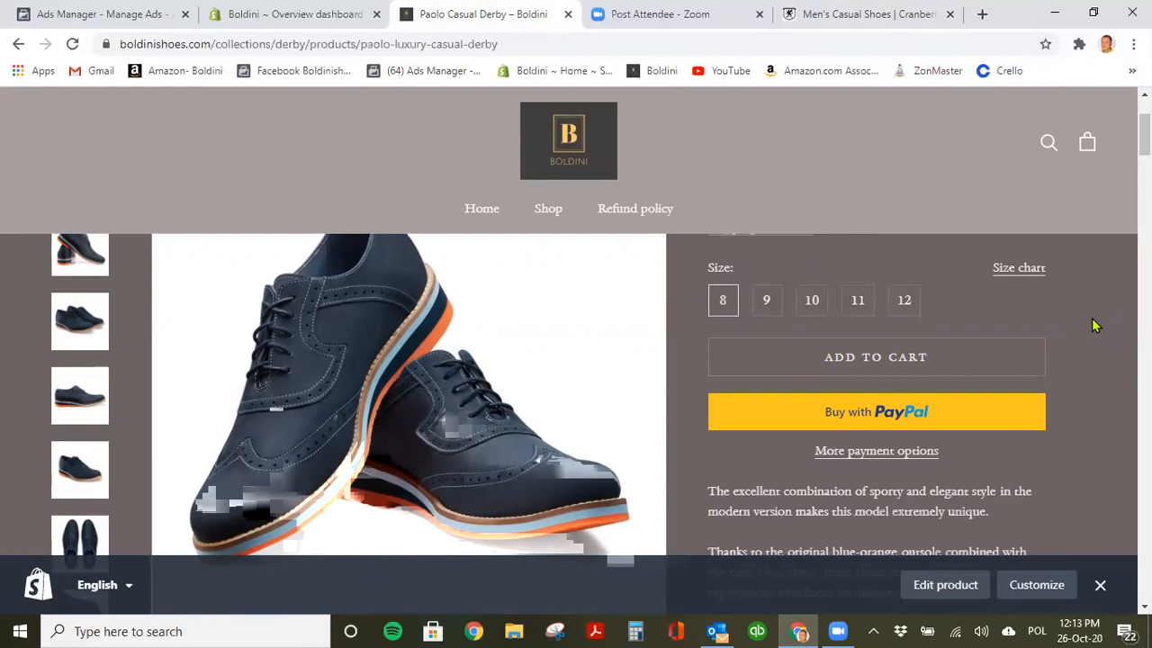
scroll(1092, 318, up, 2)
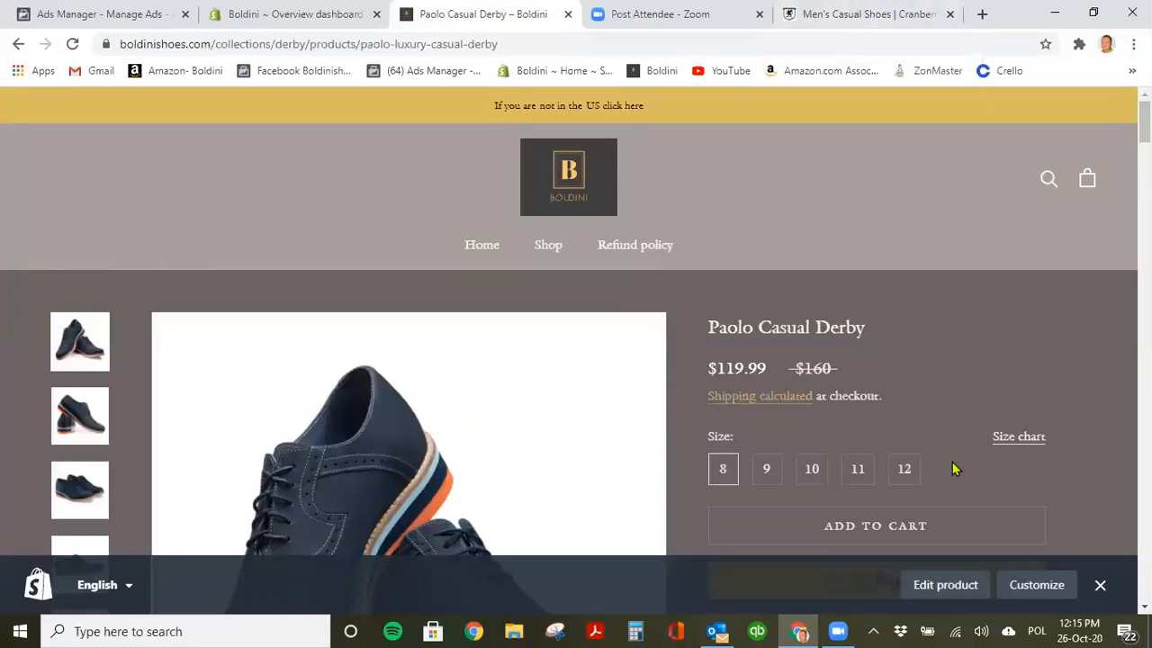
scroll(954, 468, down, 2)
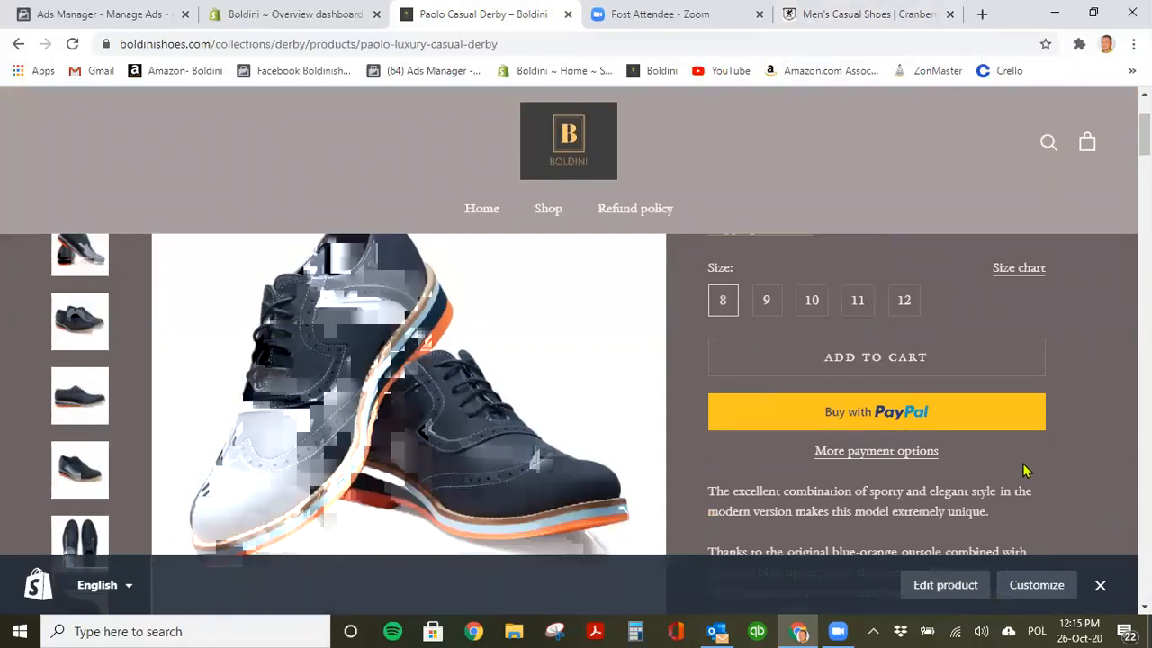
scroll(1026, 466, up, 2)
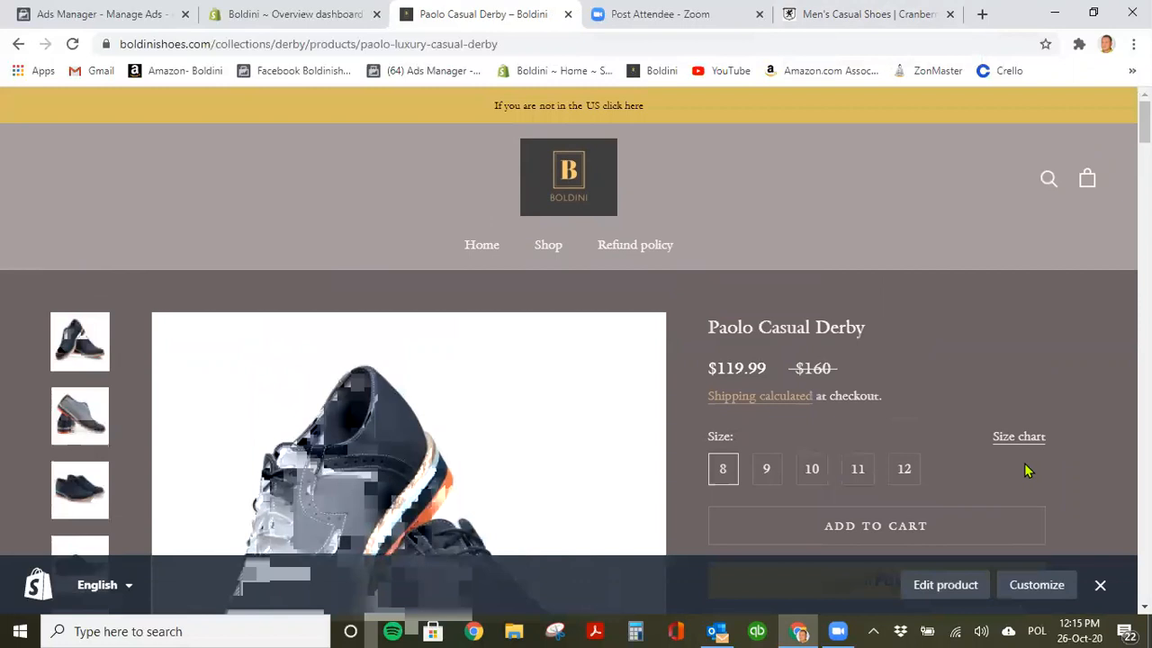
scroll(1024, 463, down, 4)
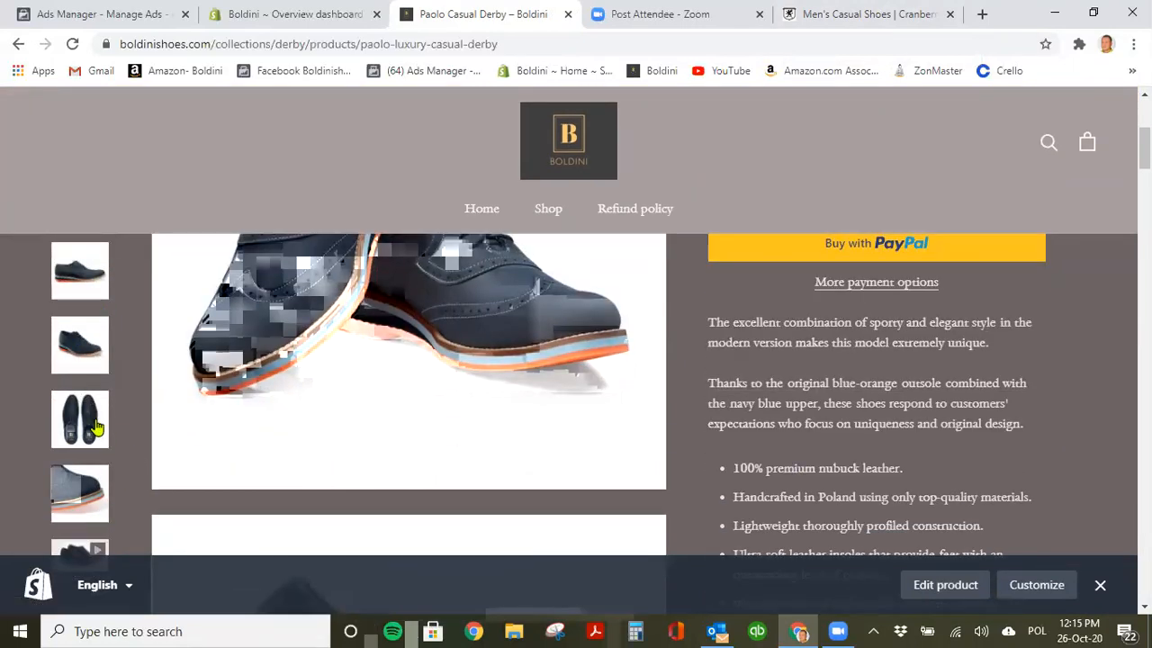
click(94, 411)
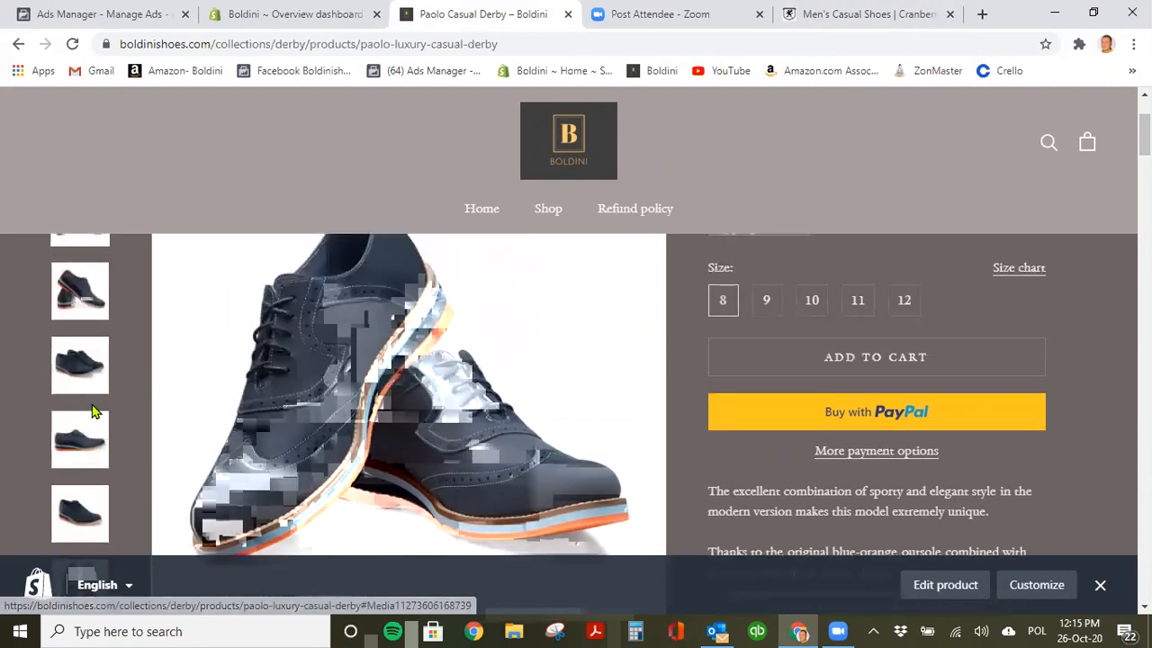
scroll(94, 411, up, 2)
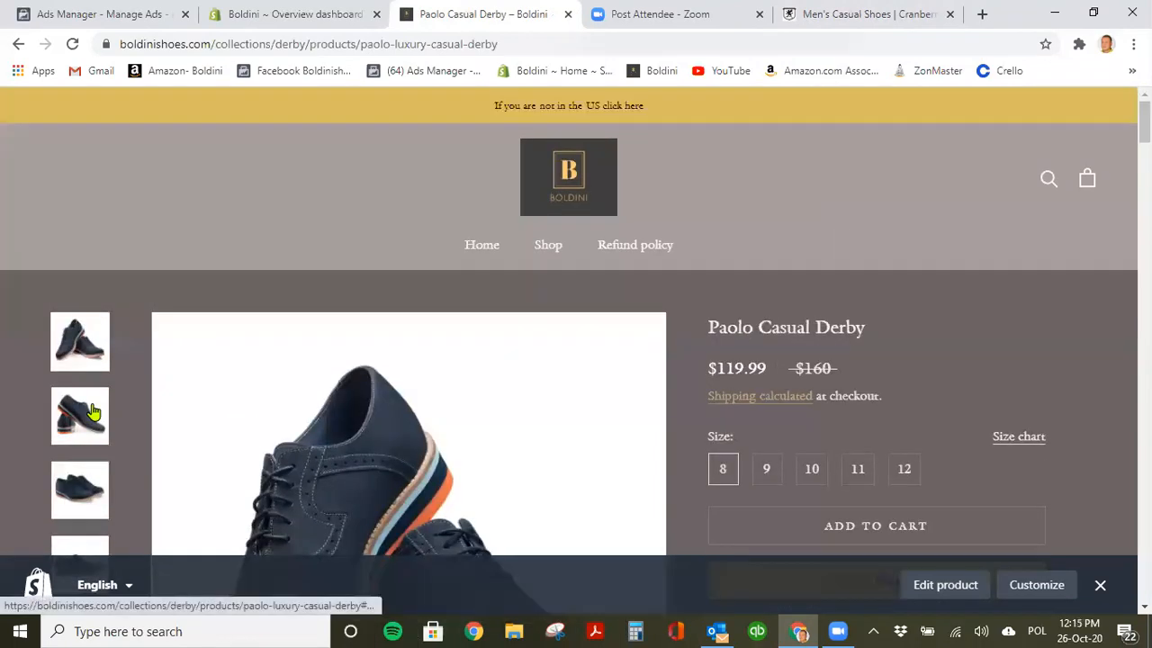
Switch to Ads Manager and set the new ad's format to Carousel.
click(131, 14)
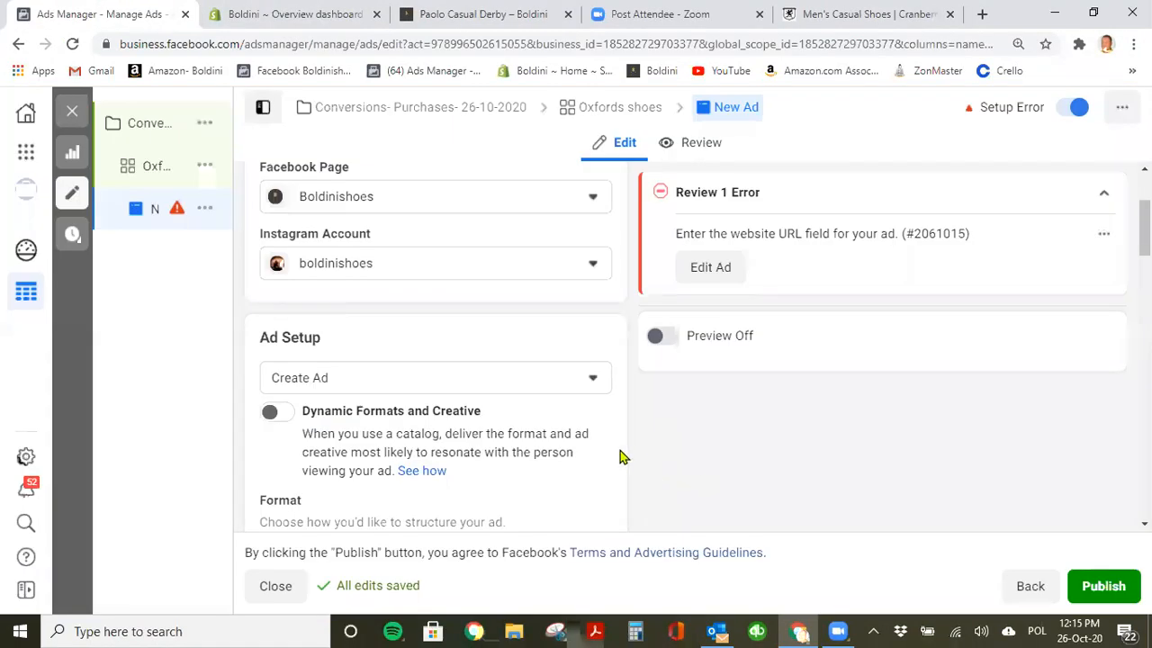
scroll(599, 452, down, 2)
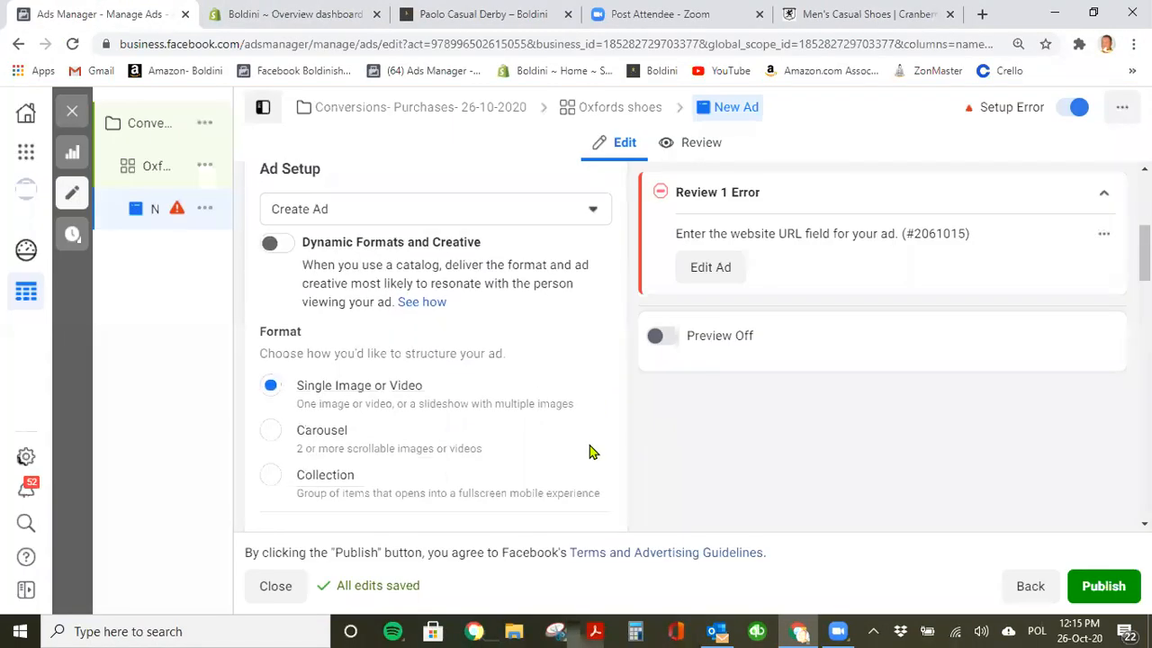
click(311, 441)
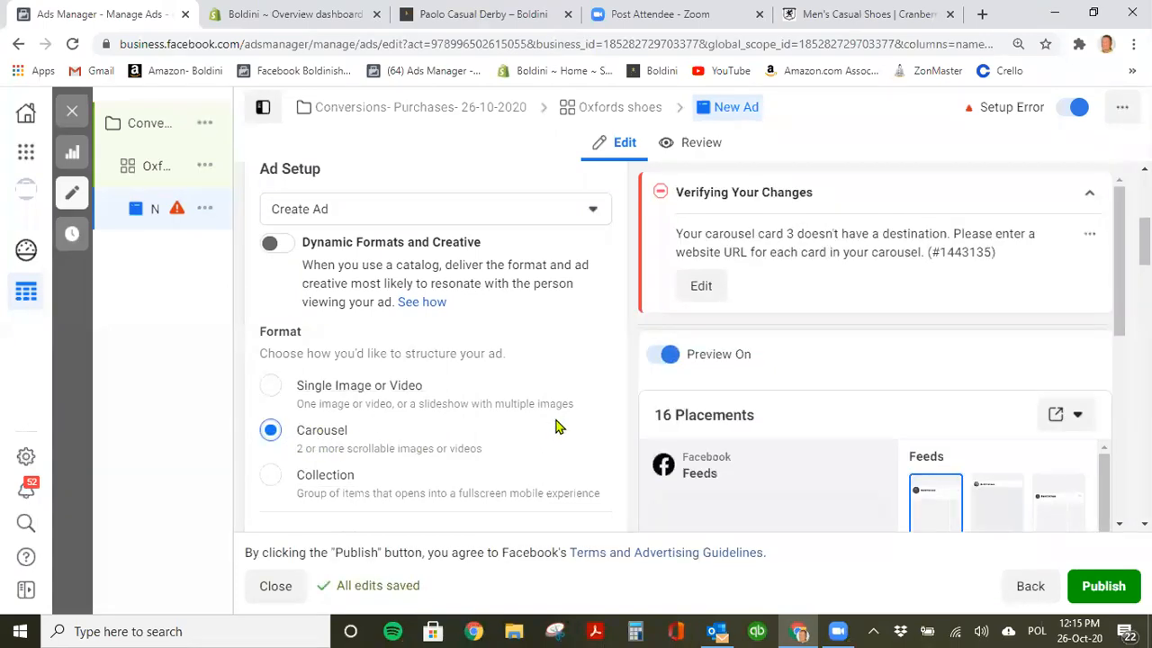
key(XF86AudioLowerVolume)
Open image selection for the first carousel card in the ad creative and start uploading an image from the computer.
scroll(594, 446, down, 4)
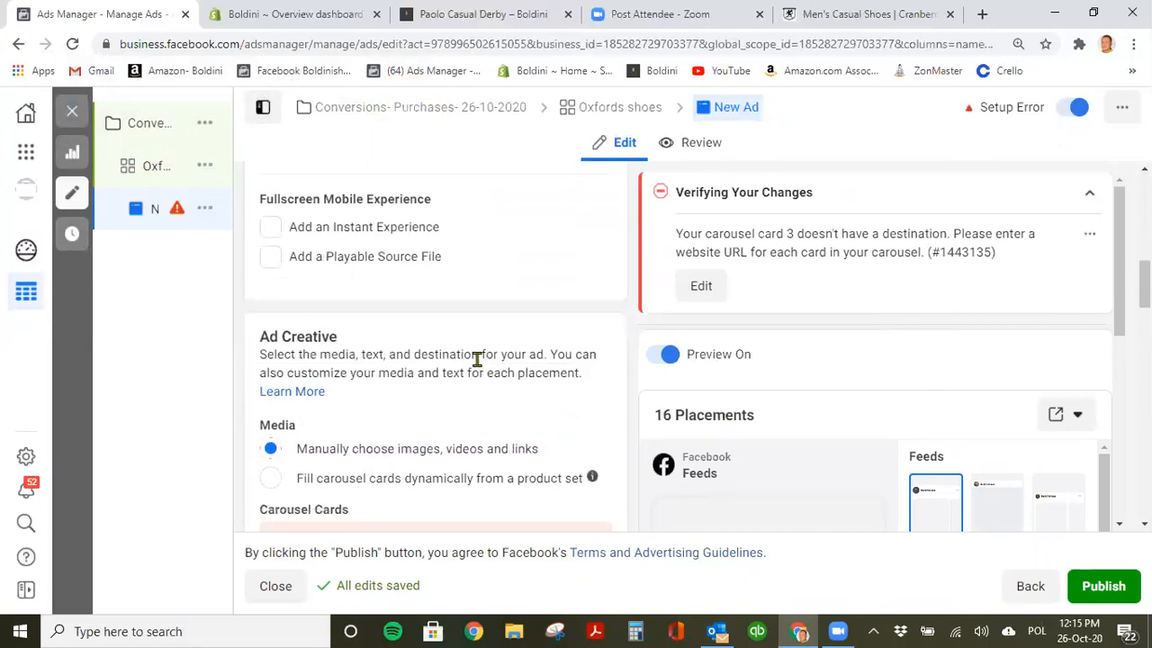
scroll(476, 368, down, 2)
scroll(477, 360, up, 2)
scroll(520, 346, up, 2)
scroll(514, 388, down, 3)
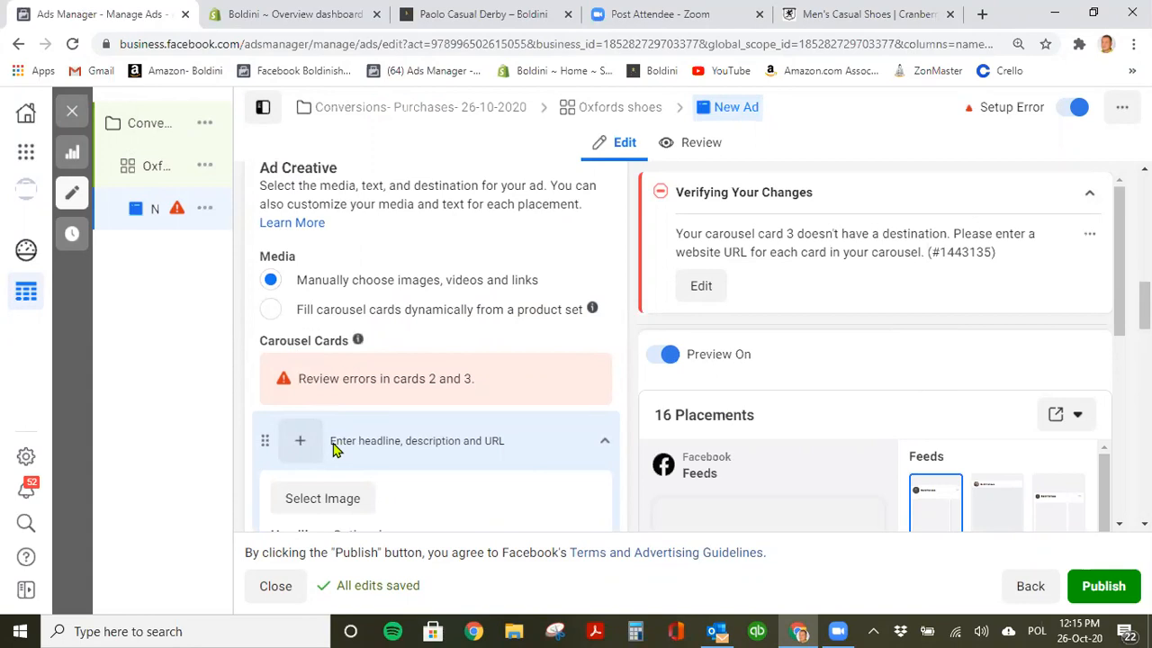
click(374, 498)
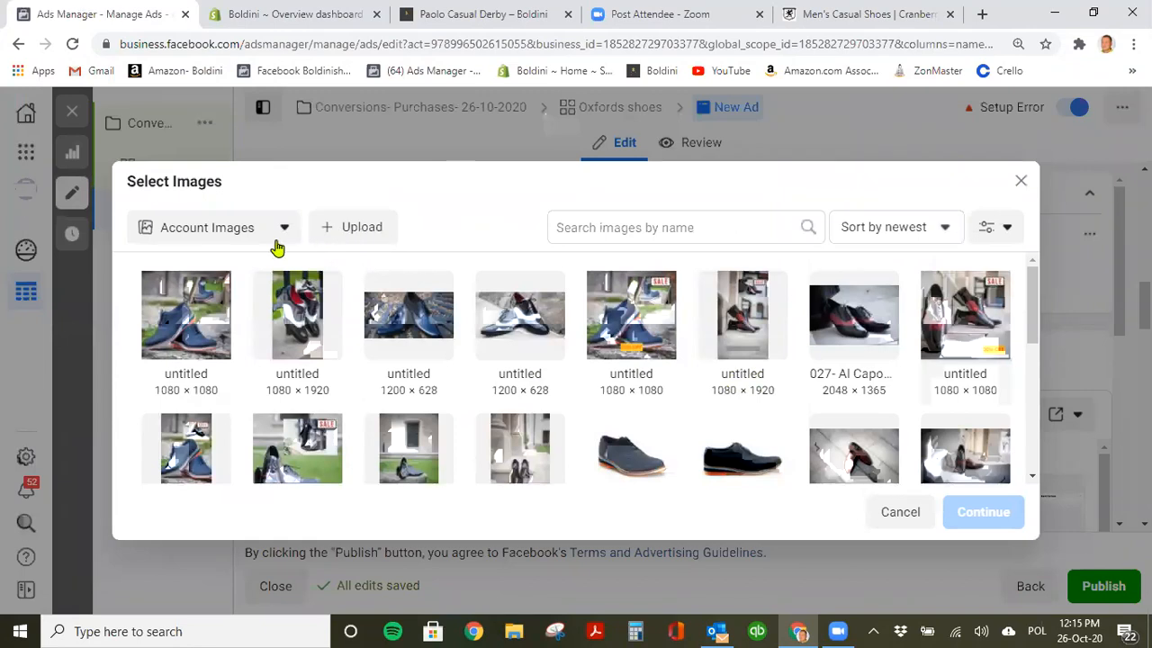
click(342, 237)
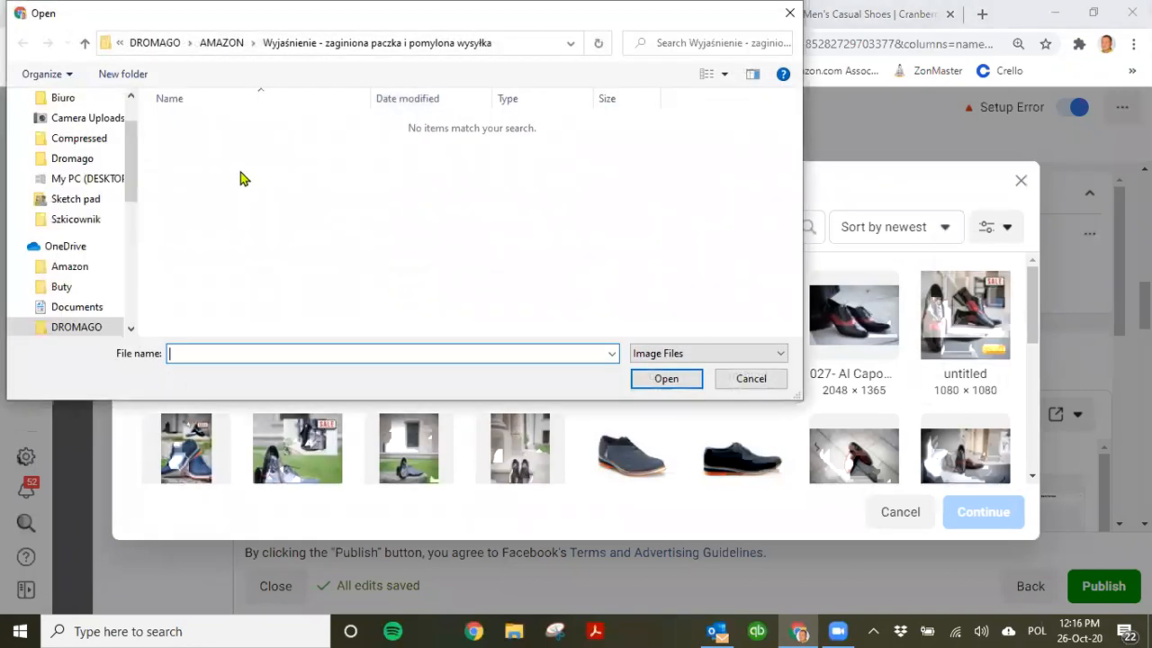
Browse to the Compressed folder inside DROMAGO > Zdjęcia > Zdjęcia - Marszal Studio > - Wersja Ostateczna - Zdjęcia Packshot.
scroll(90, 282, down, 1)
click(96, 286)
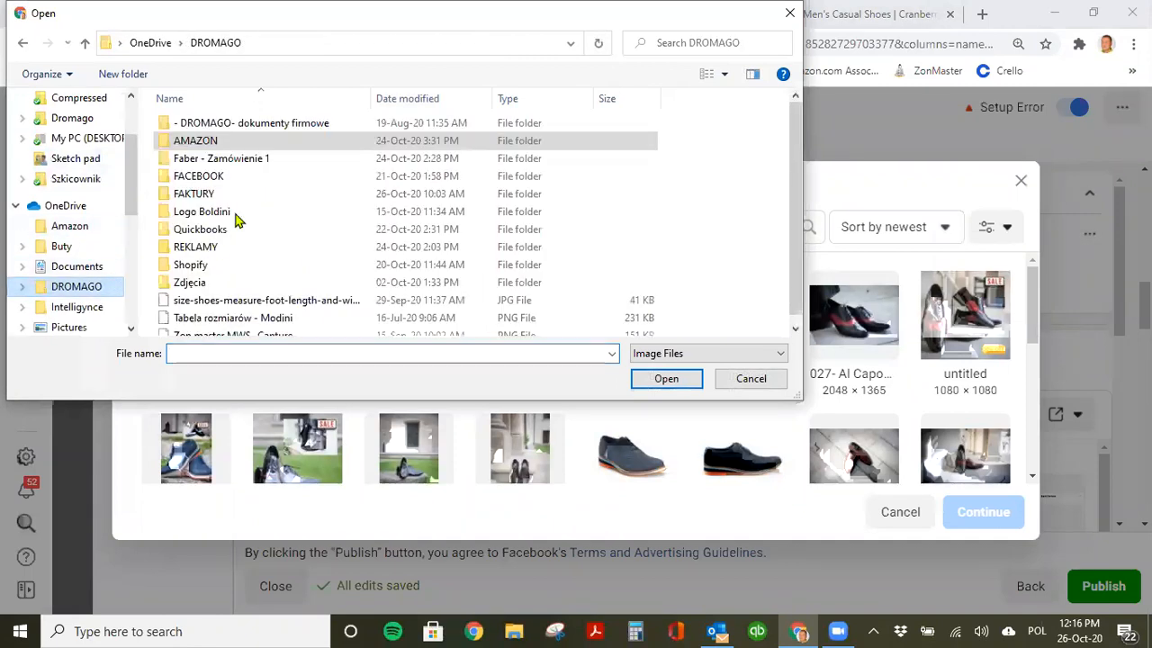
click(192, 282)
double_click(249, 123)
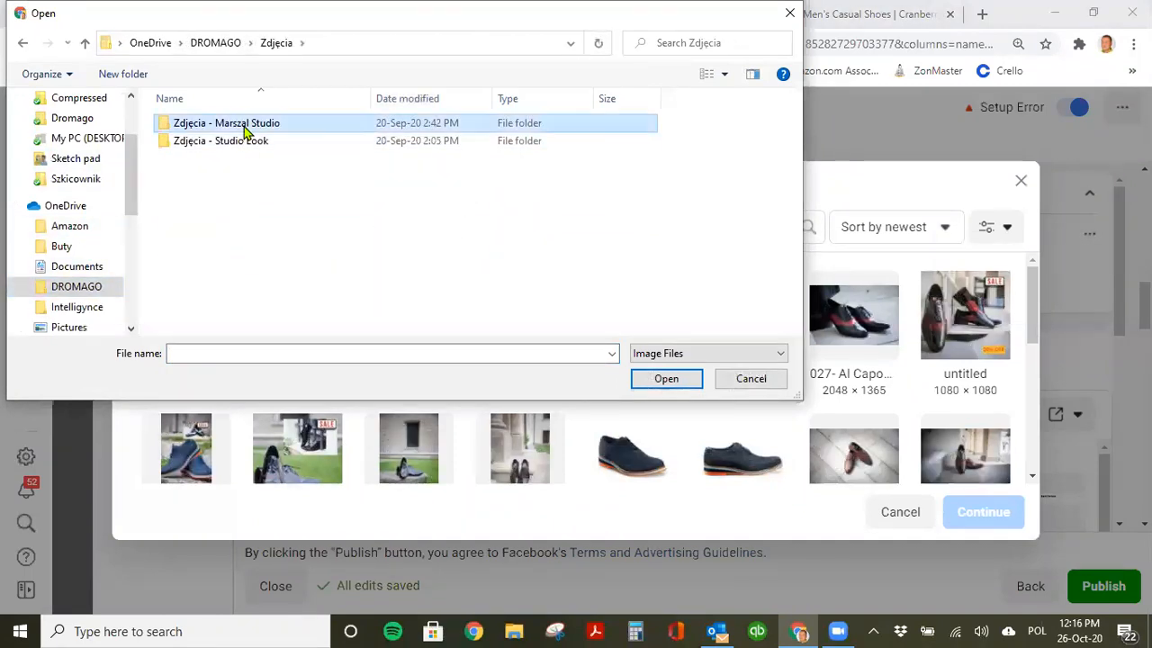
double_click(243, 142)
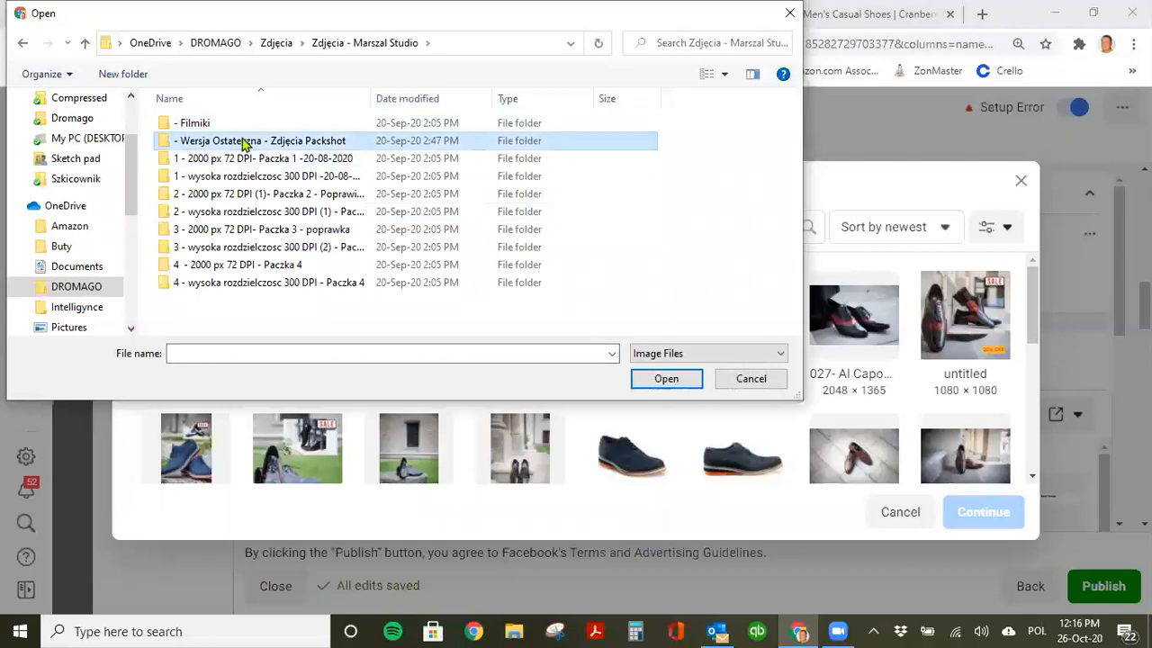
double_click(186, 131)
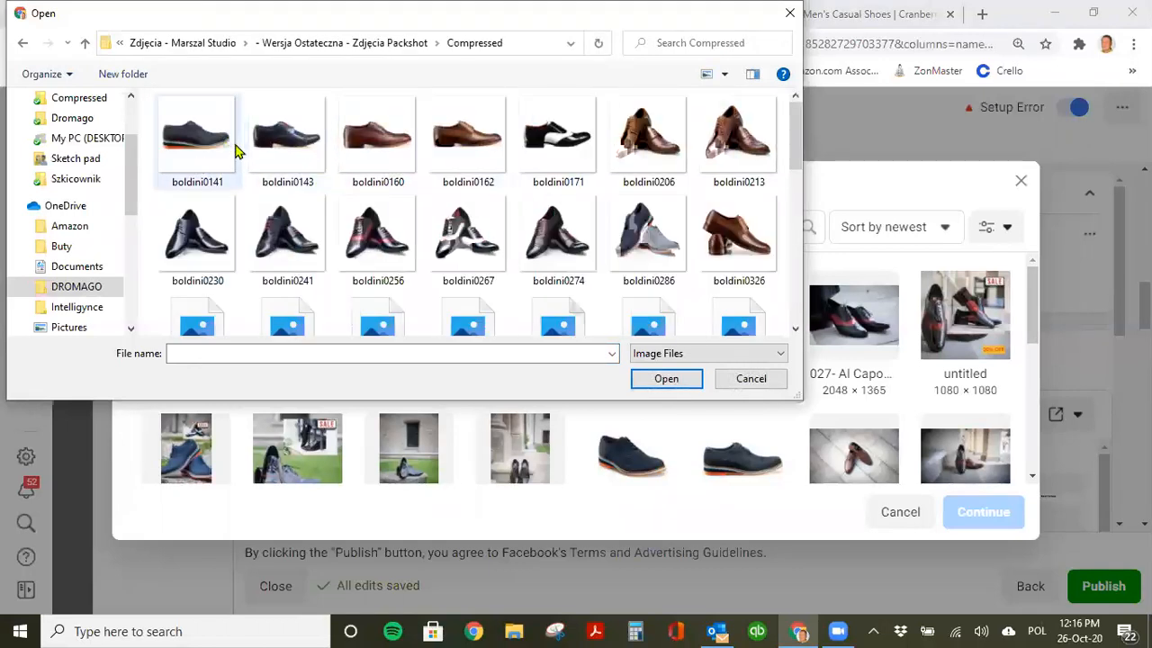
Upload the navy derby photo boldini0408 to the account images.
scroll(290, 202, down, 3)
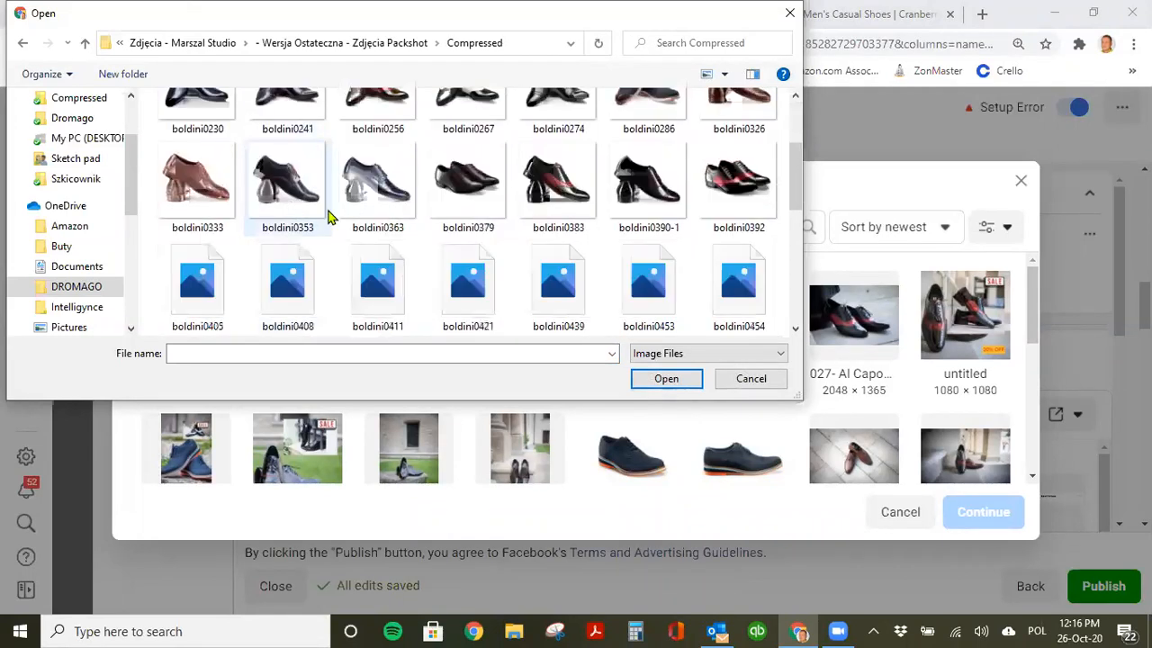
click(288, 264)
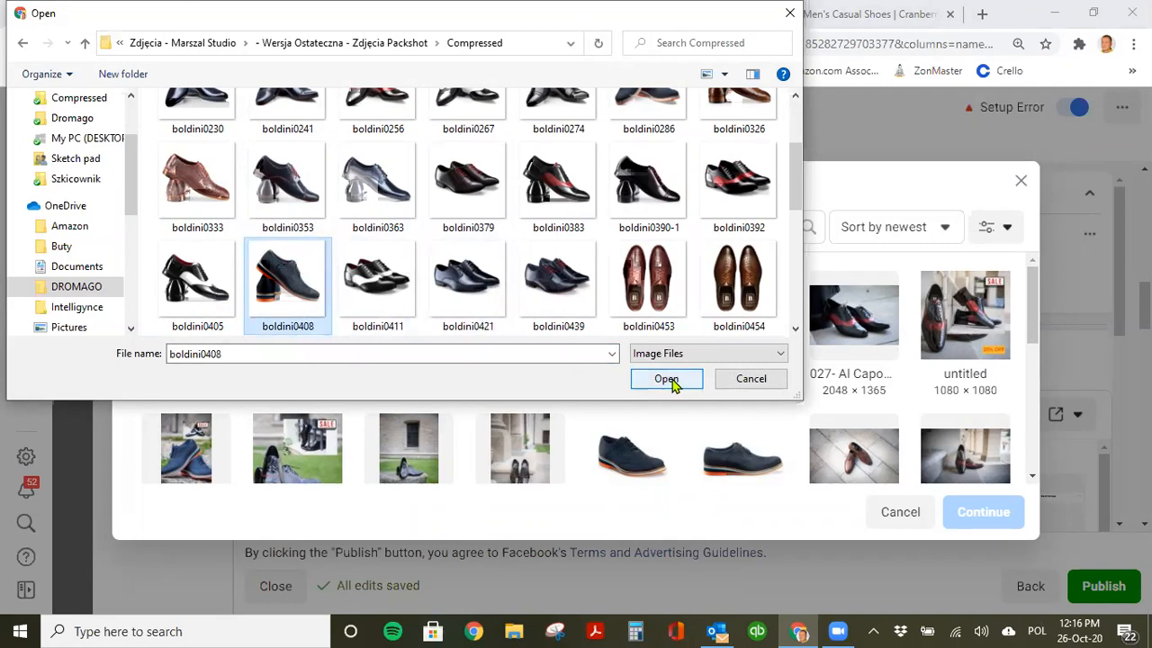
scroll(504, 306, down, 2)
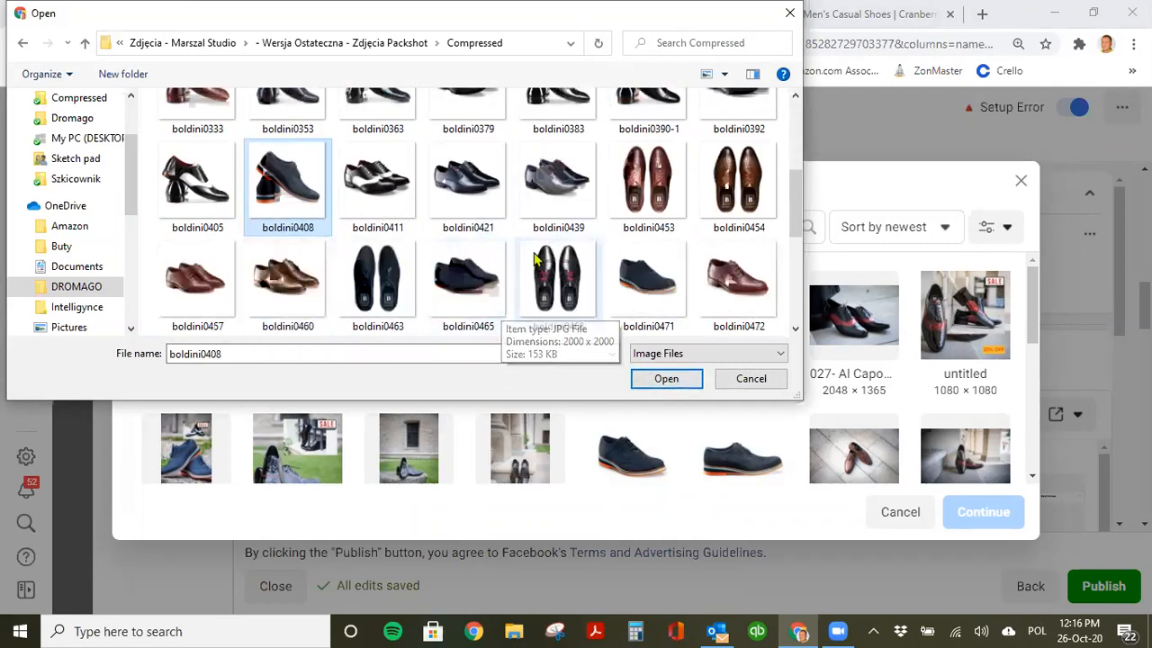
click(648, 379)
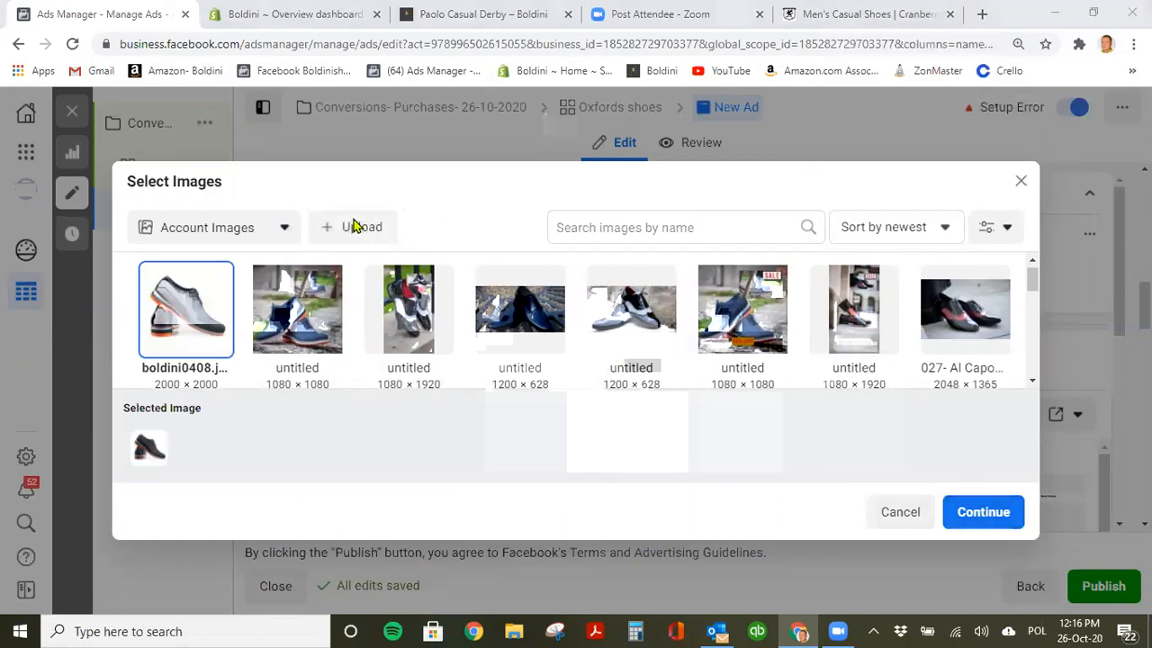
Upload the side-view shoe photo boldini0141 to the account images.
click(353, 227)
click(209, 153)
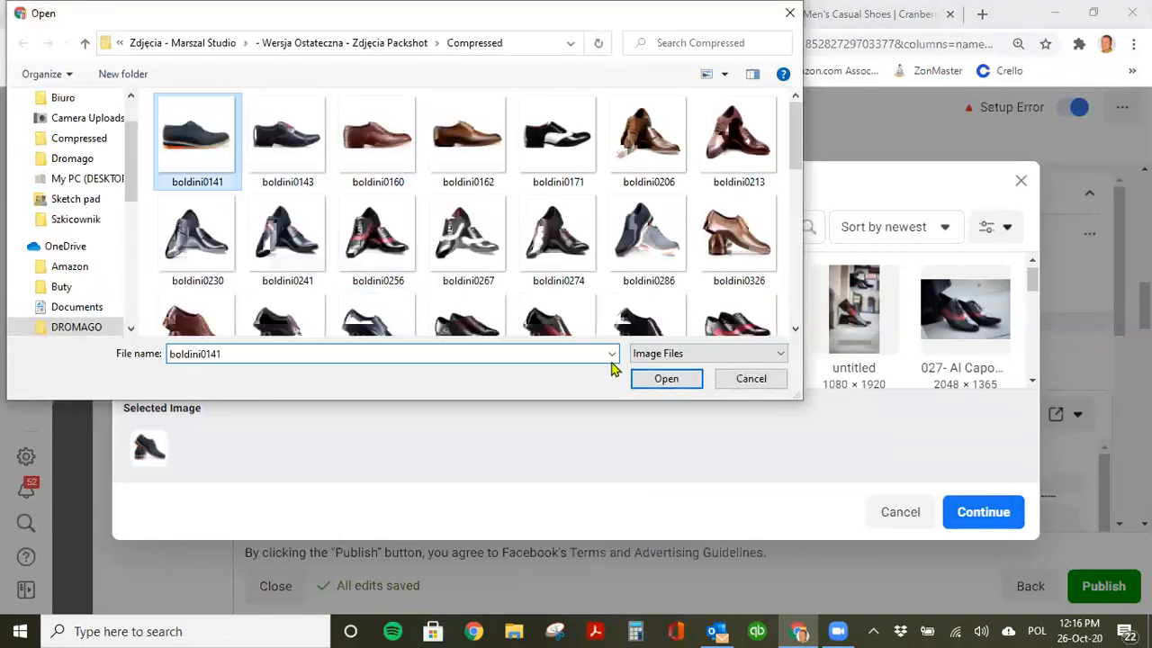
click(666, 378)
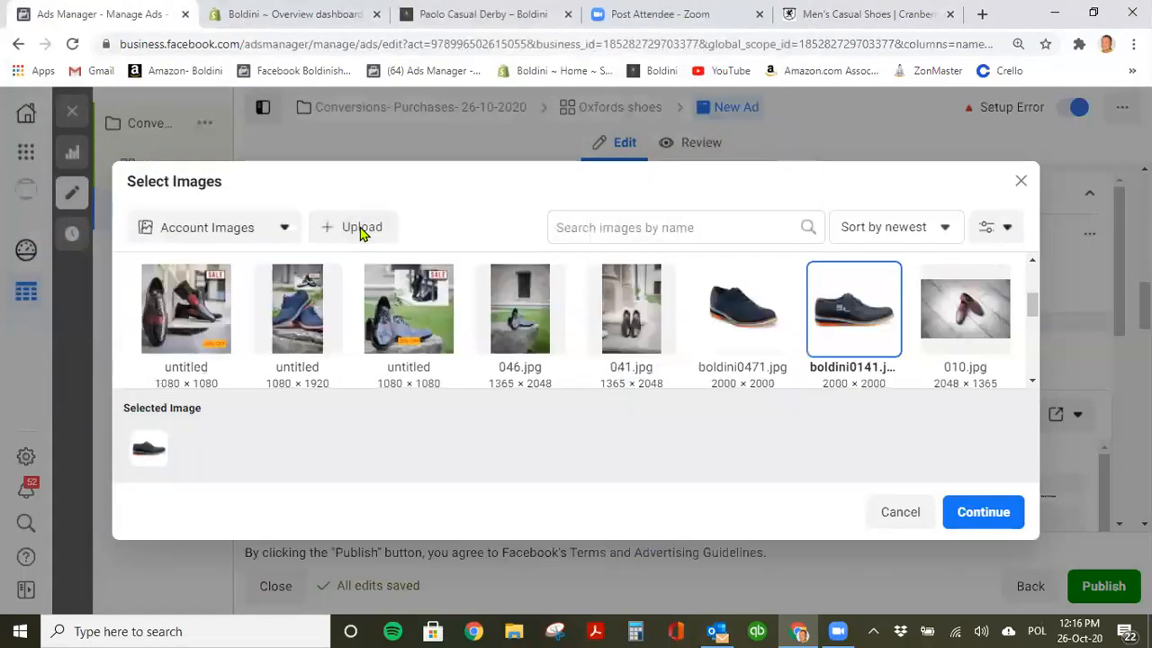
Browse the Compressed folder's shoe photos and upload the navy pair photo boldini0286 to the account images.
click(360, 231)
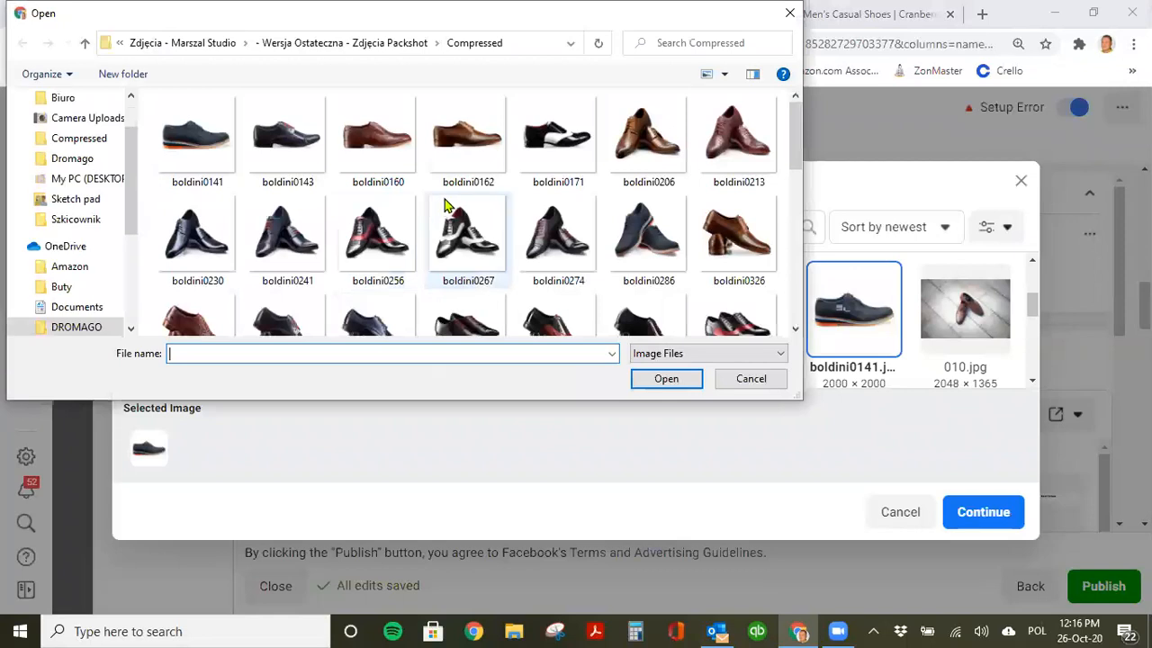
scroll(423, 173, down, 1)
click(648, 184)
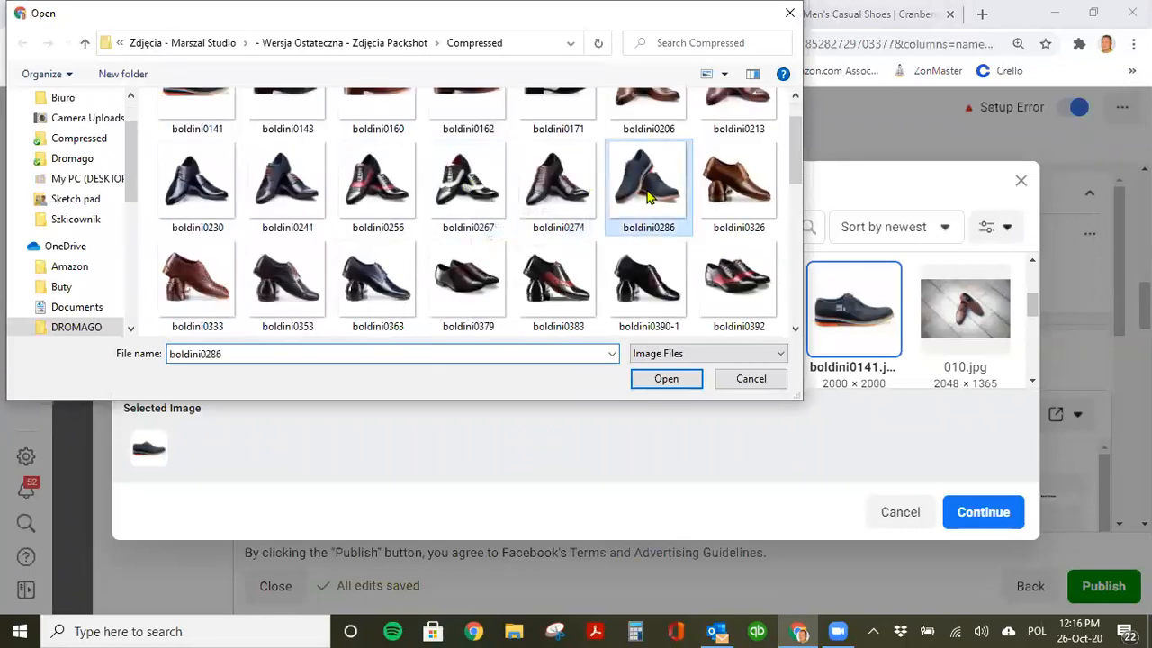
scroll(403, 286, down, 1)
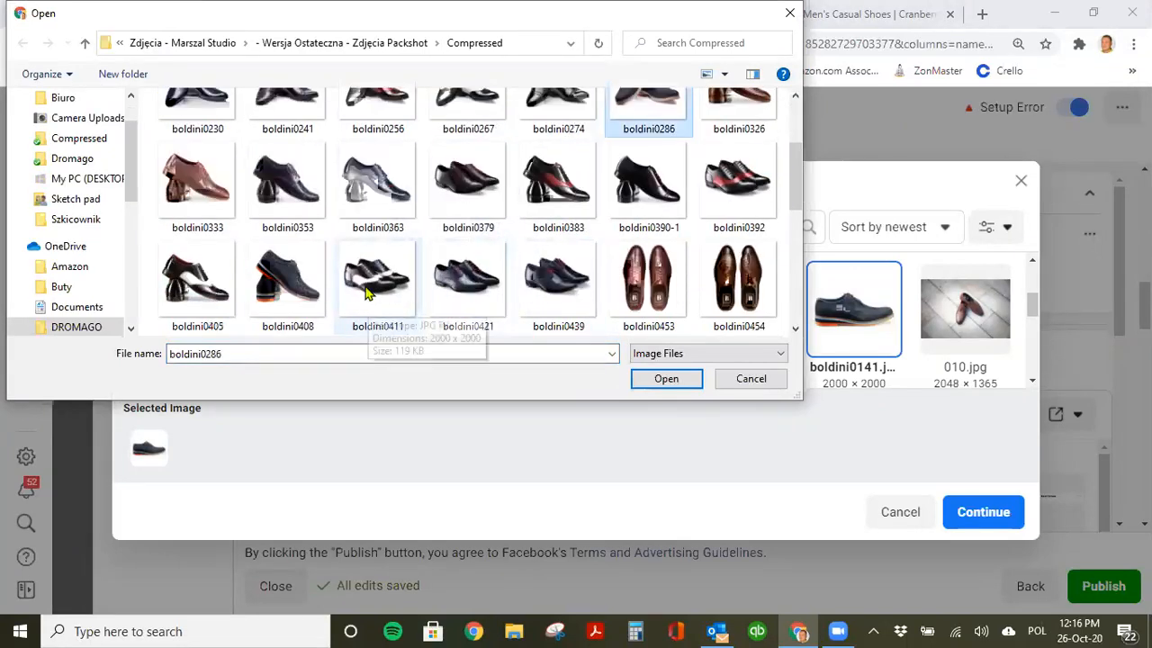
scroll(567, 258, up, 1)
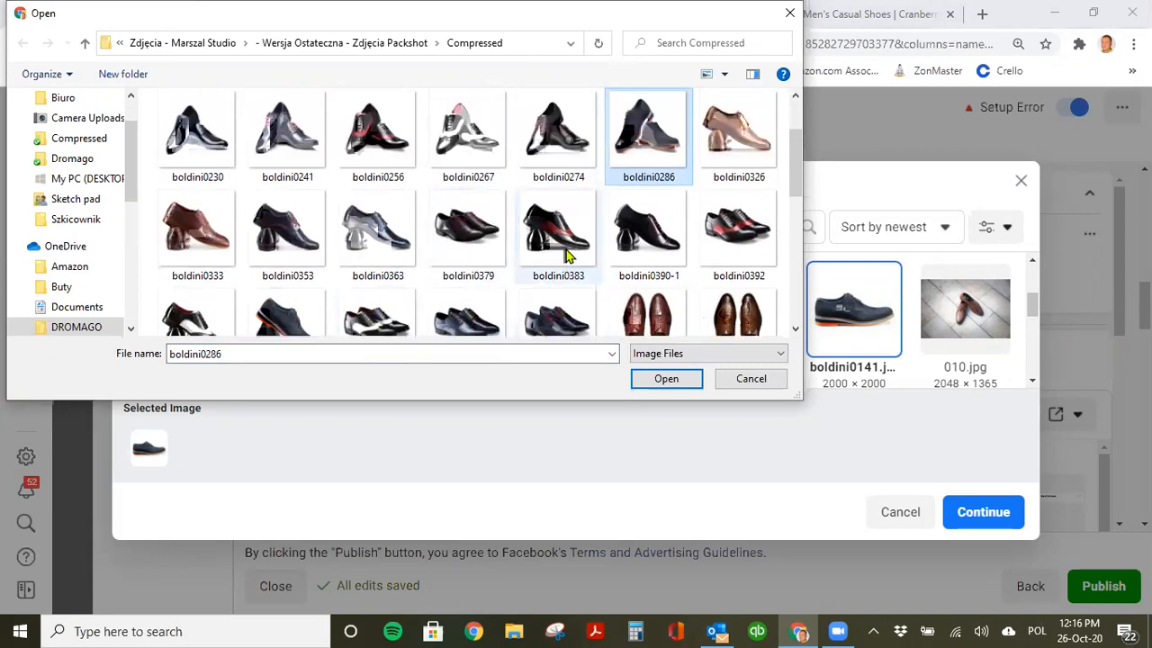
scroll(567, 257, up, 2)
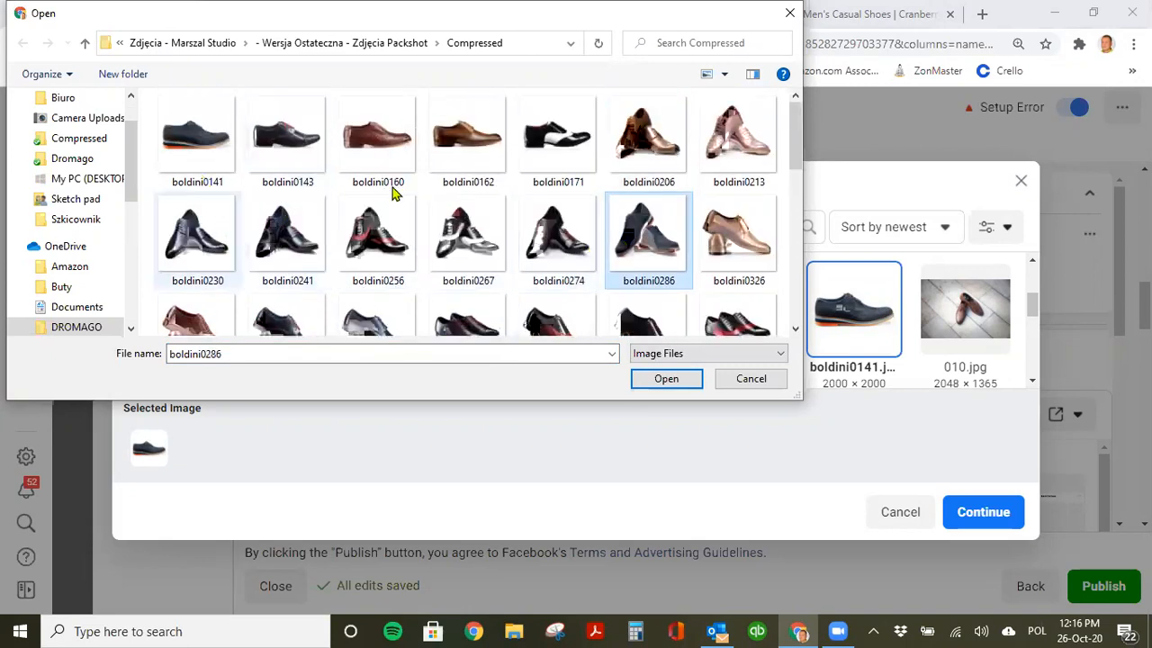
scroll(410, 210, down, 1)
ctrl+scroll(410, 210, down, 1)
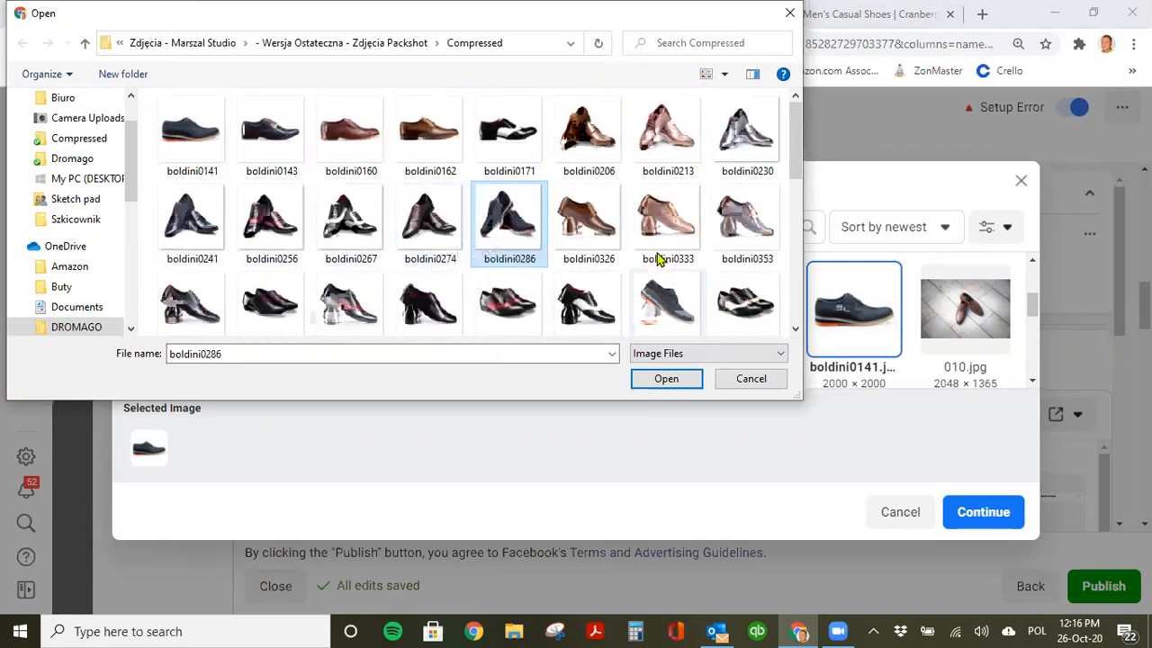
scroll(654, 261, down, 1)
scroll(650, 260, down, 2)
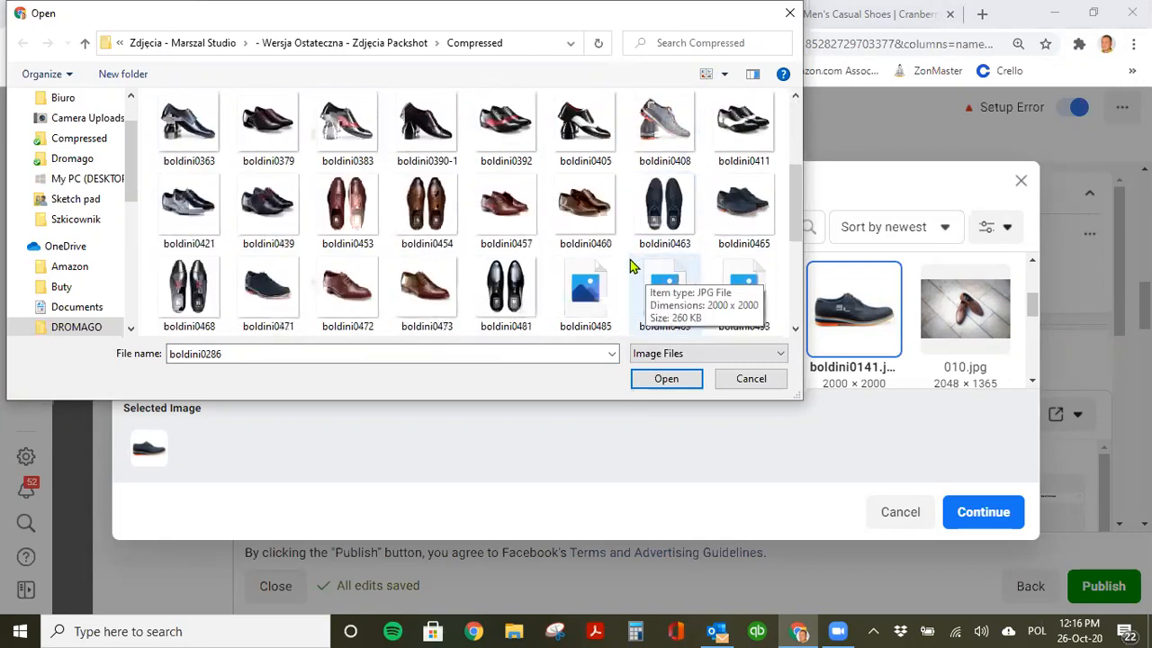
click(275, 297)
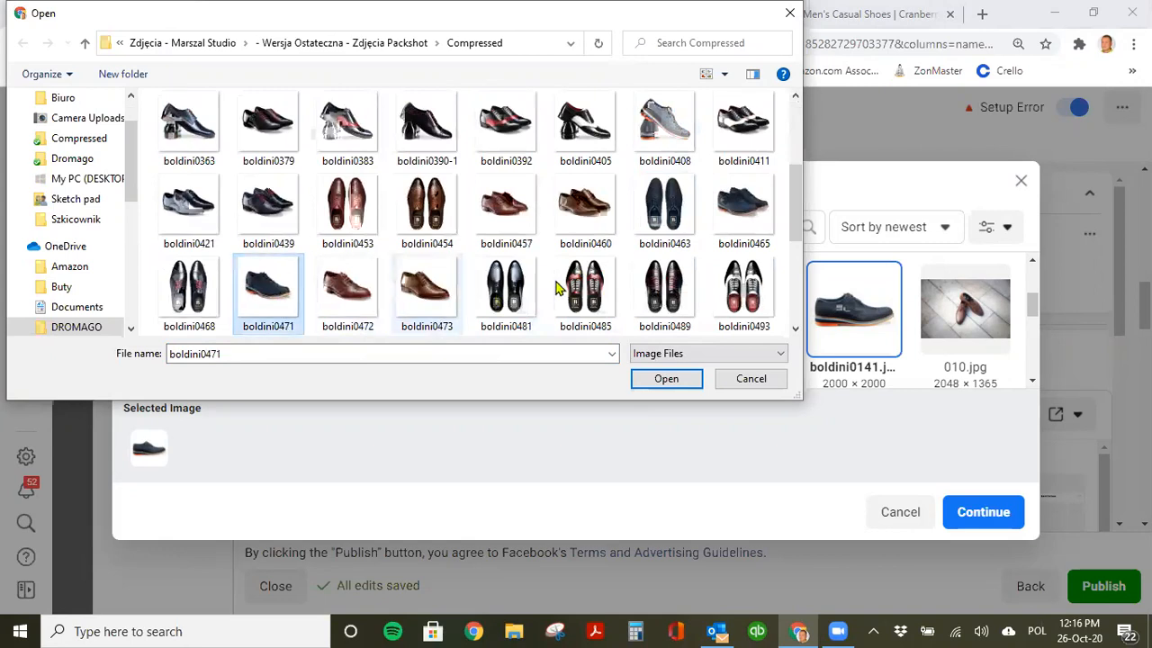
scroll(381, 260, down, 2)
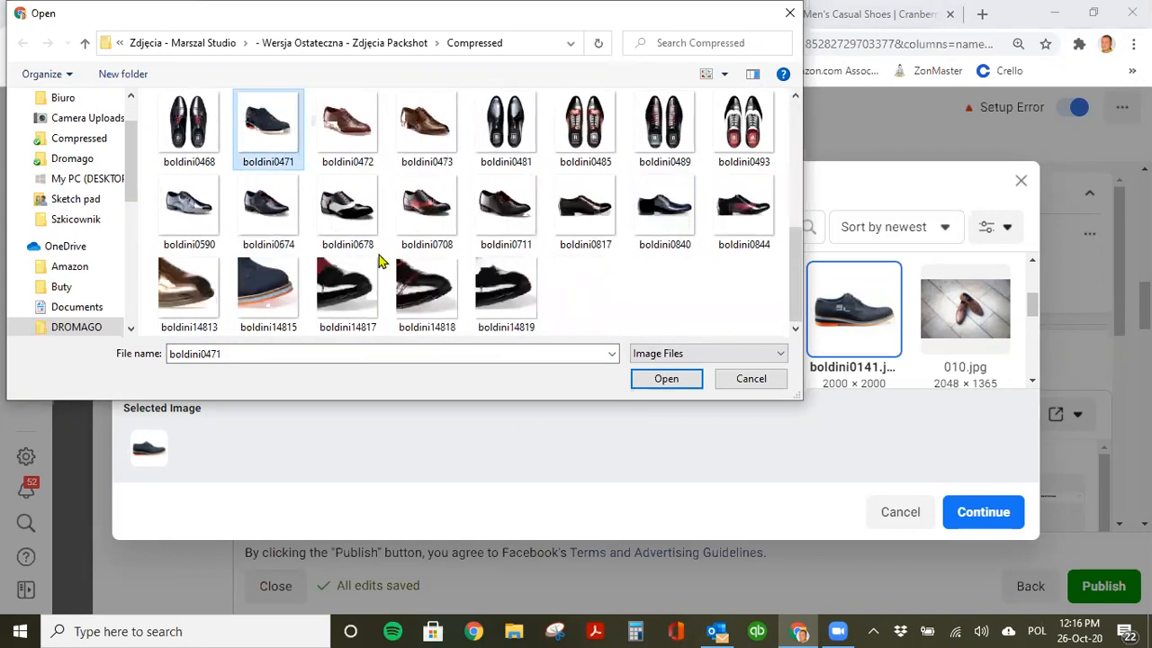
click(268, 293)
scroll(350, 277, up, 1)
scroll(356, 274, up, 3)
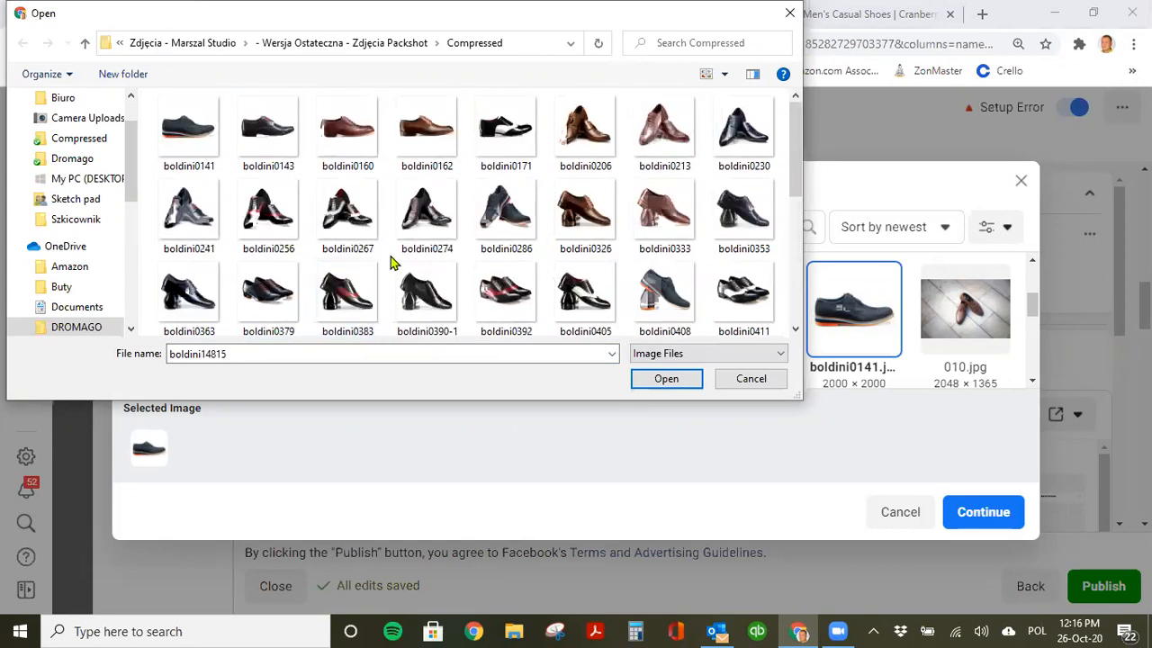
click(500, 231)
click(666, 378)
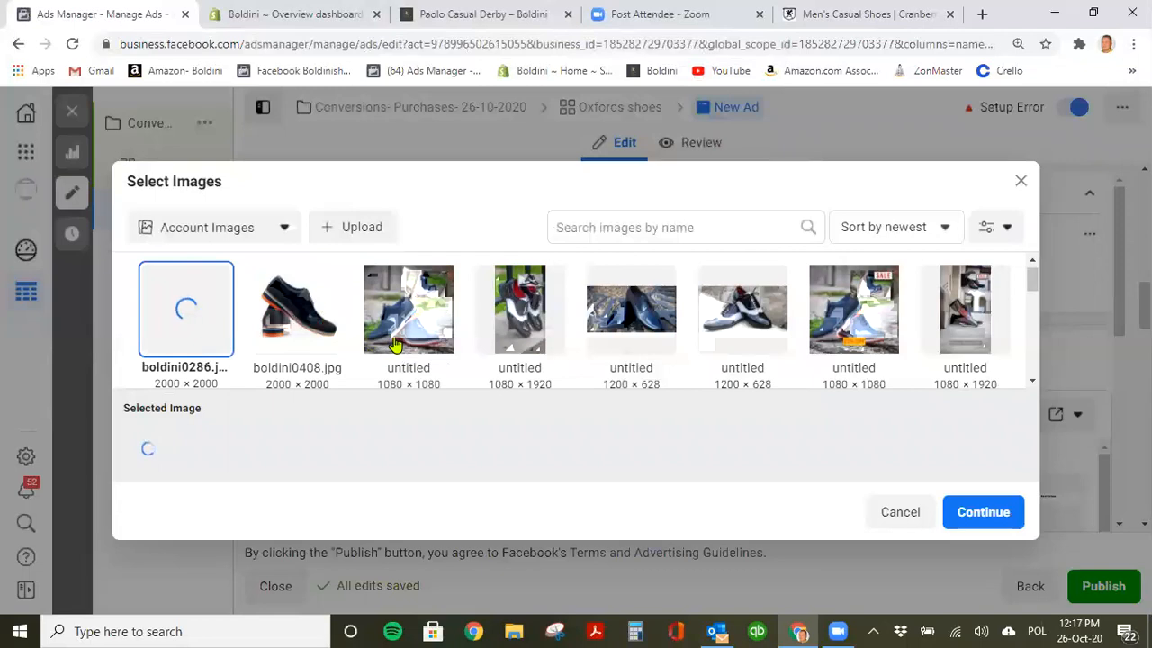
Upload the side-view shoe photo boldini0141 to the account images again.
click(362, 232)
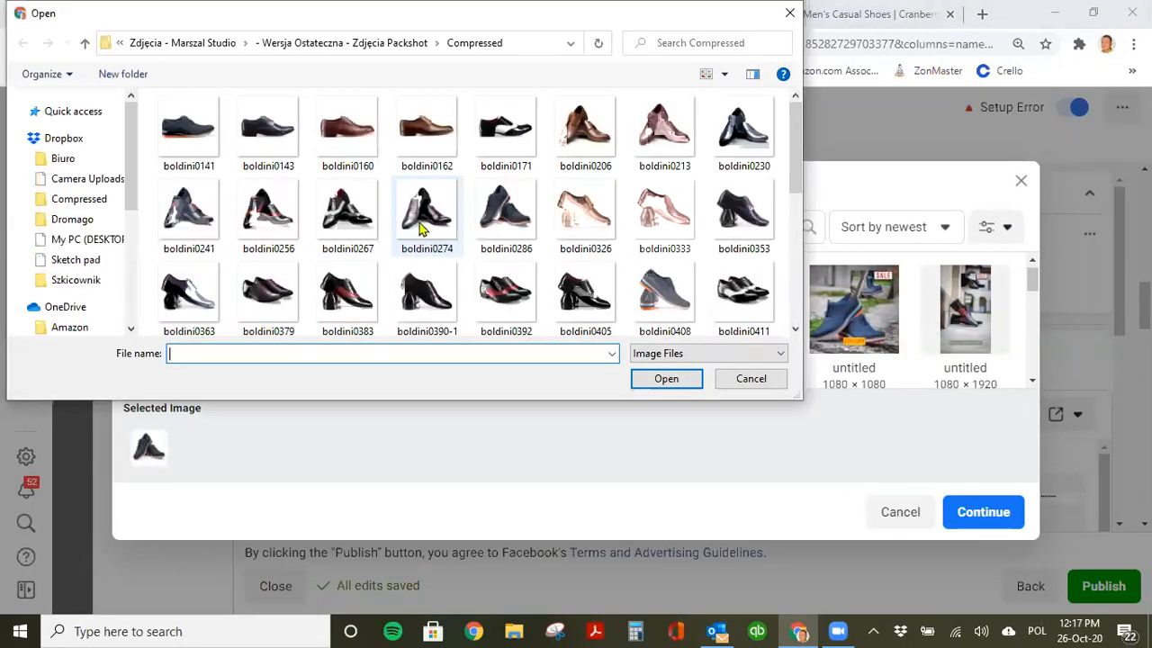
click(188, 143)
click(677, 381)
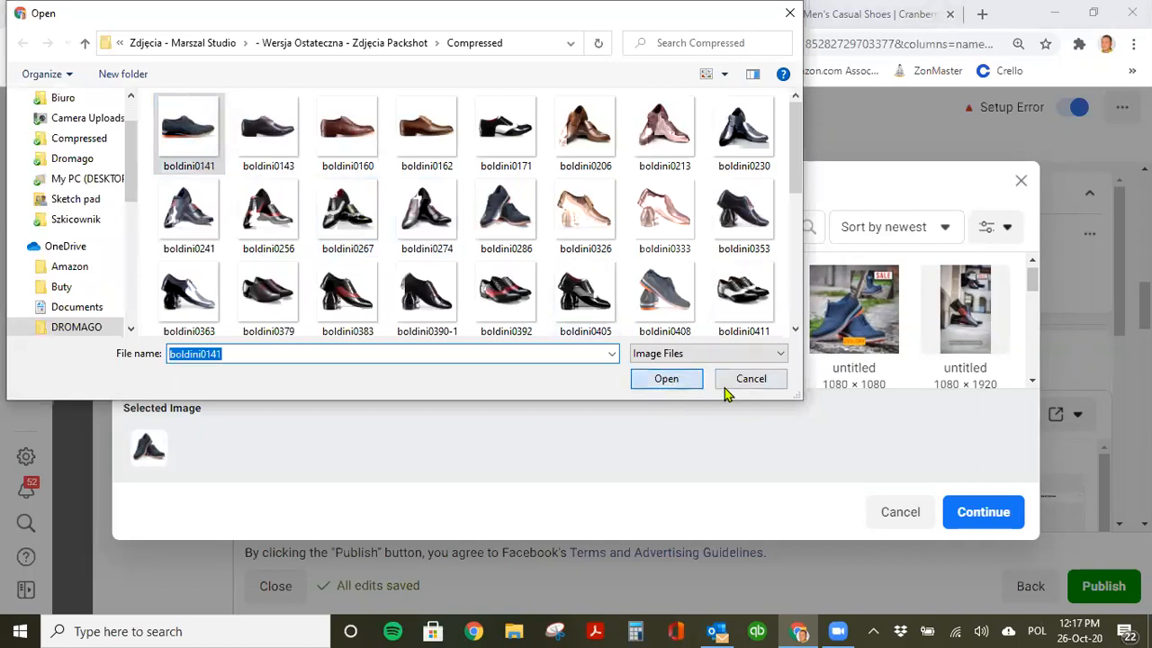
click(725, 386)
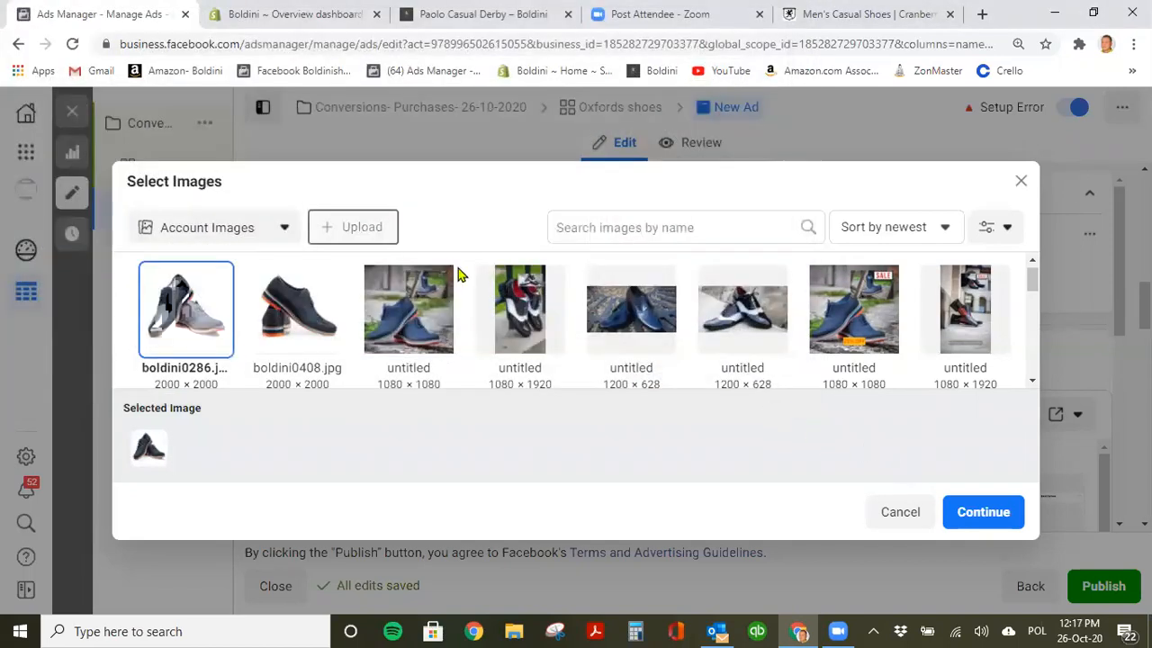
Upload the single navy shoe photo boldini0471 to the account images.
click(342, 230)
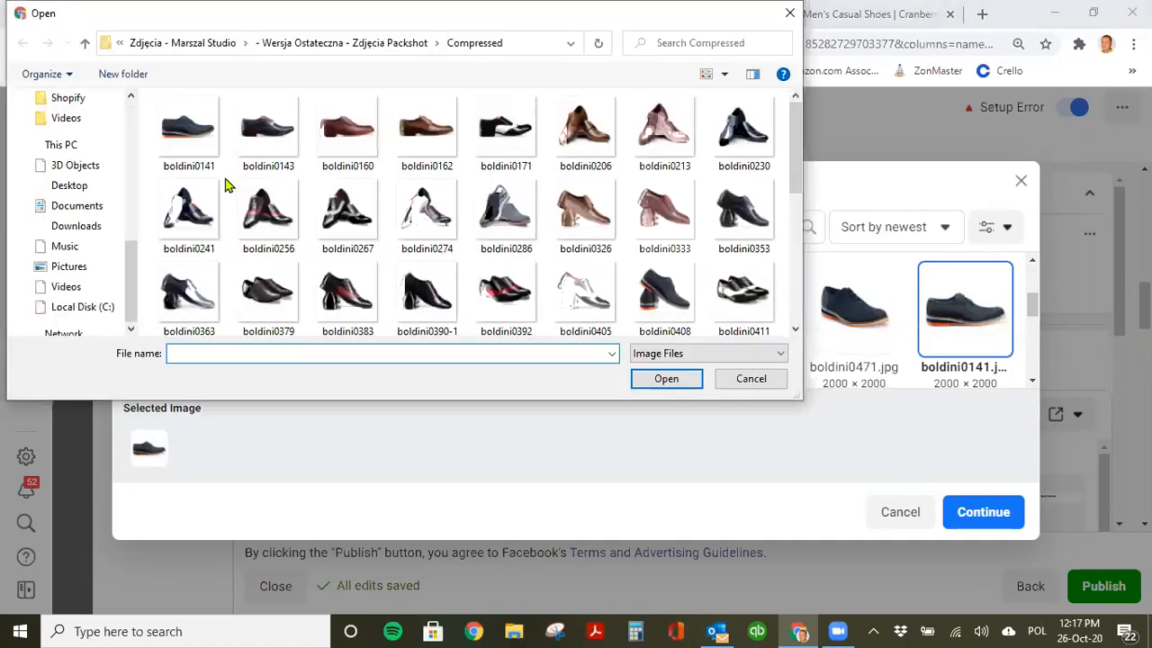
scroll(239, 230, down, 1)
scroll(238, 229, down, 1)
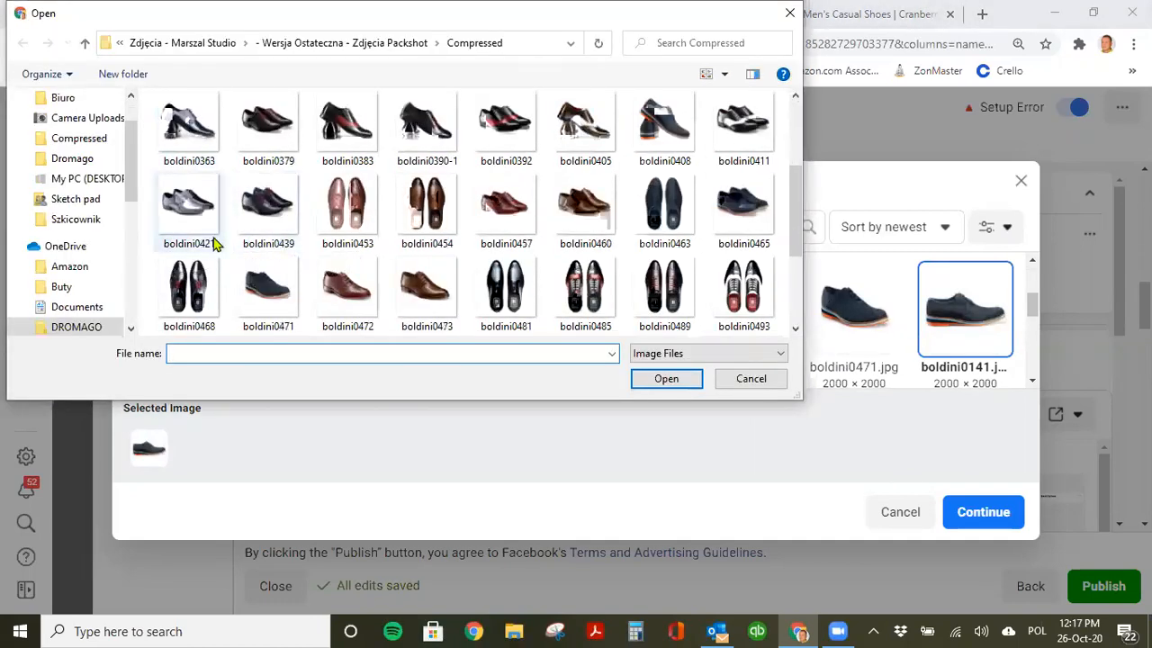
click(269, 286)
click(666, 378)
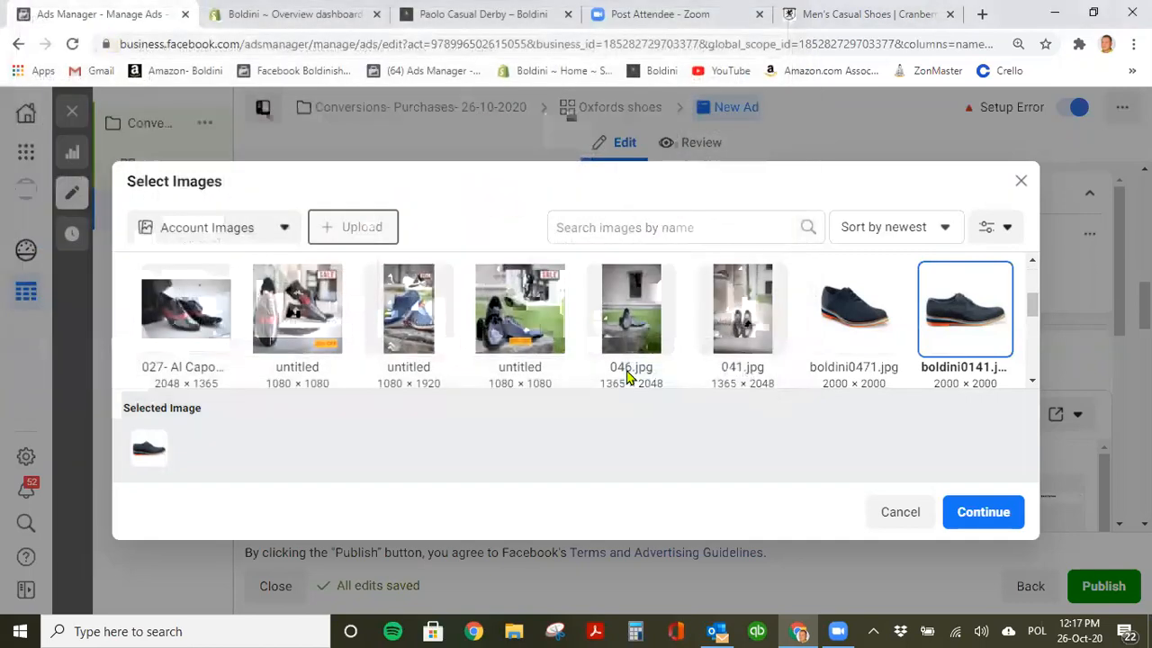
Upload the close-up shoe toe photo boldini14815 to the account images.
click(342, 228)
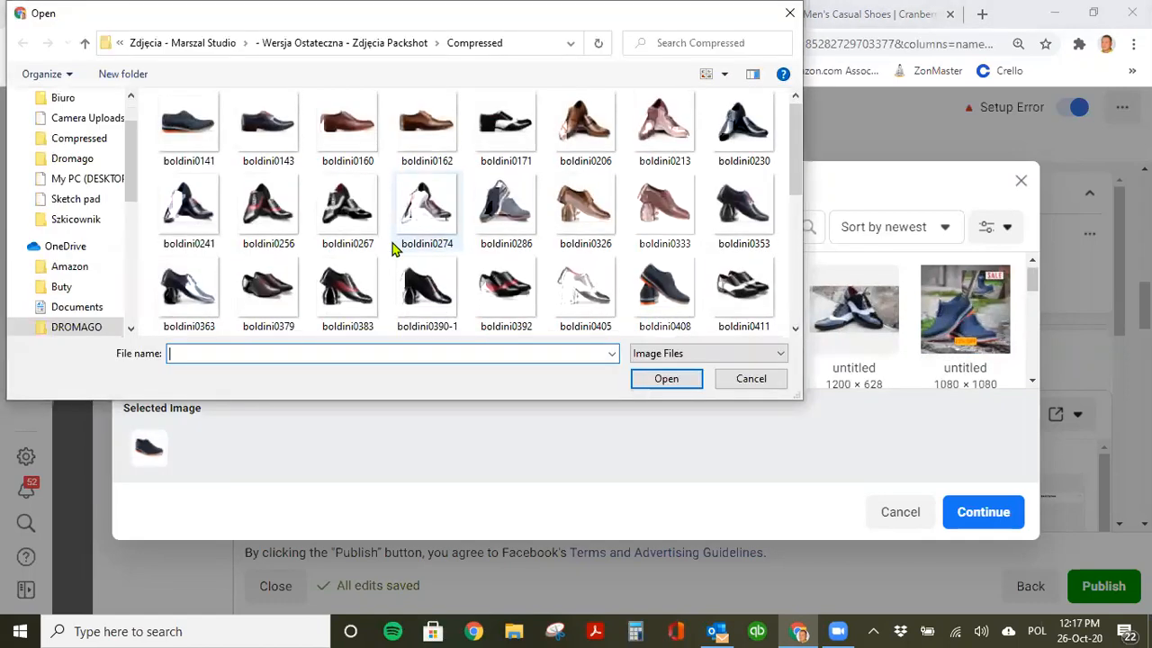
scroll(399, 244, down, 2)
scroll(304, 301, down, 2)
click(299, 298)
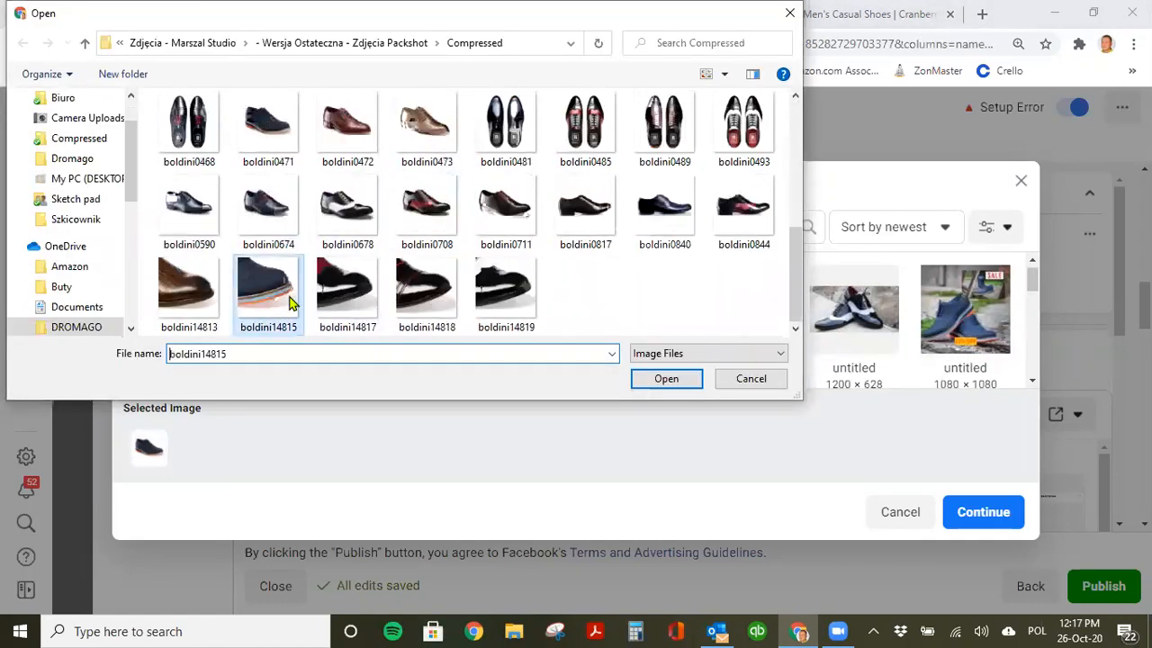
click(684, 382)
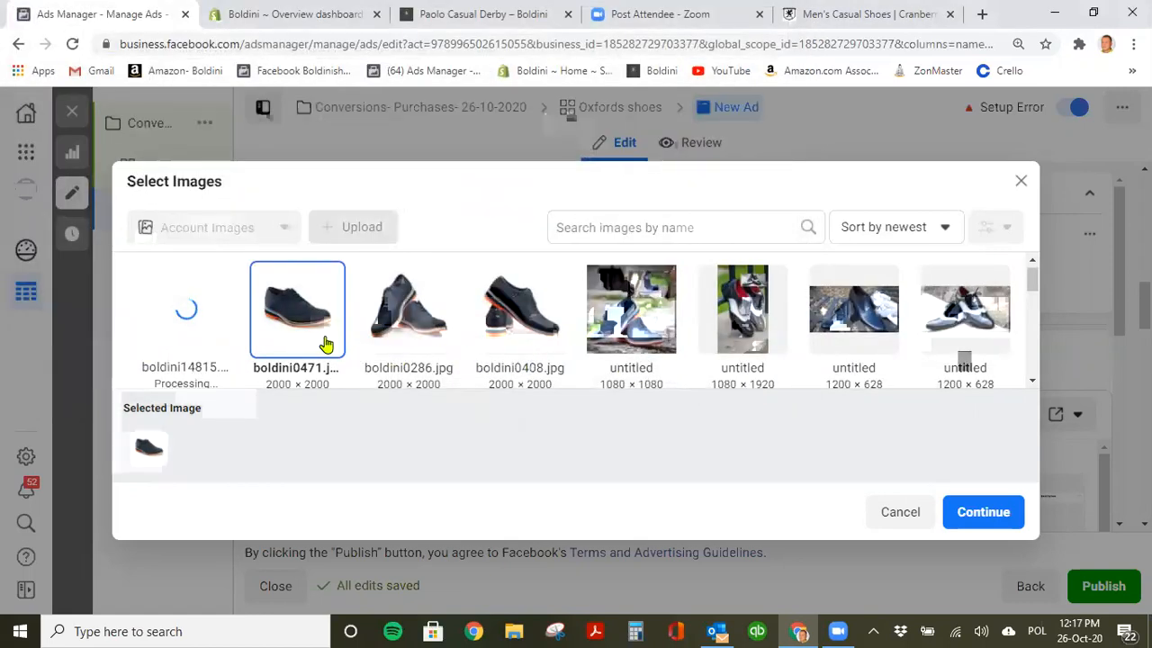
Choose boldini0408 from the account images as the first carousel card's image.
click(526, 343)
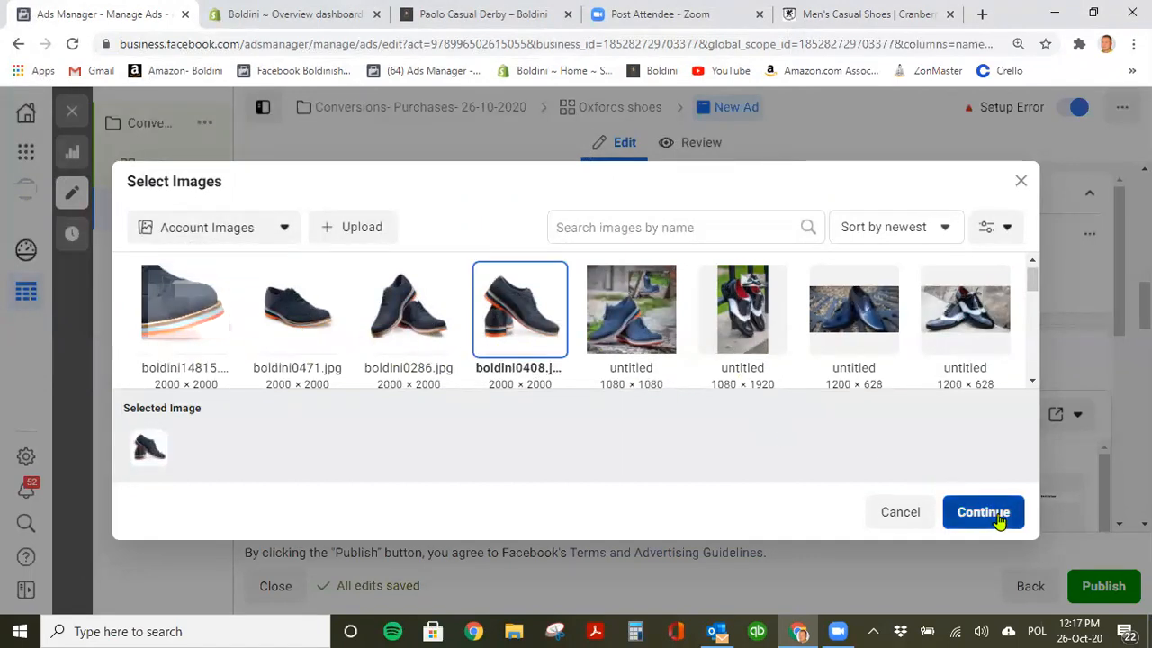
click(894, 505)
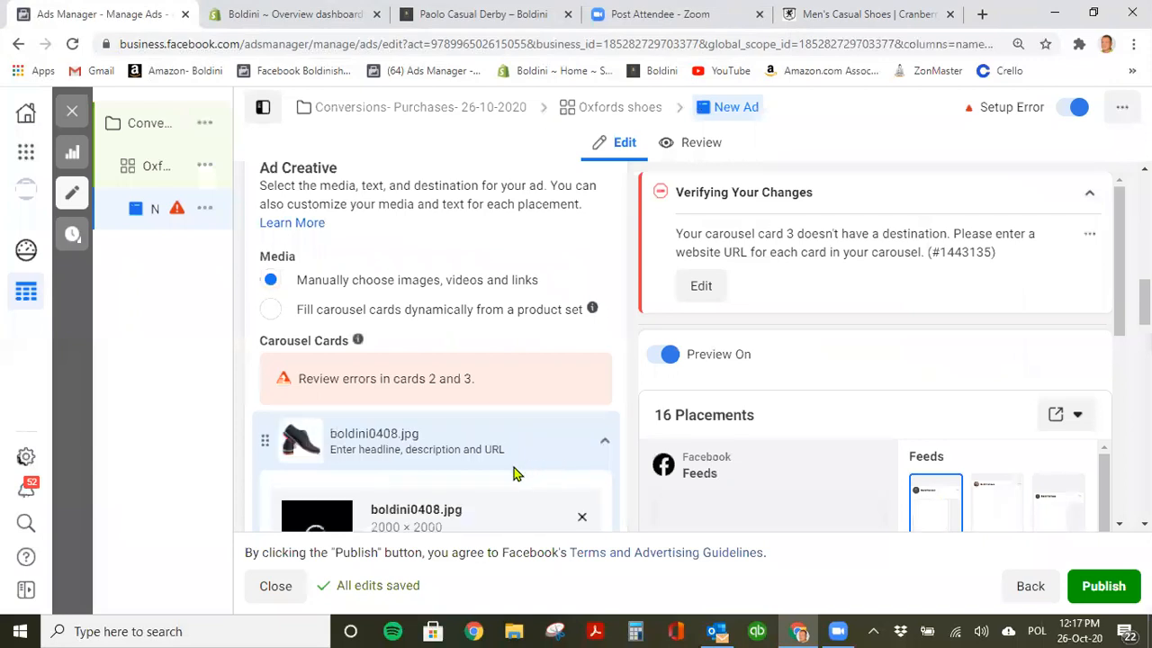
Set the first carousel card's headline to "Paolo Casual Derby Shoes", checking the product name on the store's product page.
scroll(387, 432, down, 2)
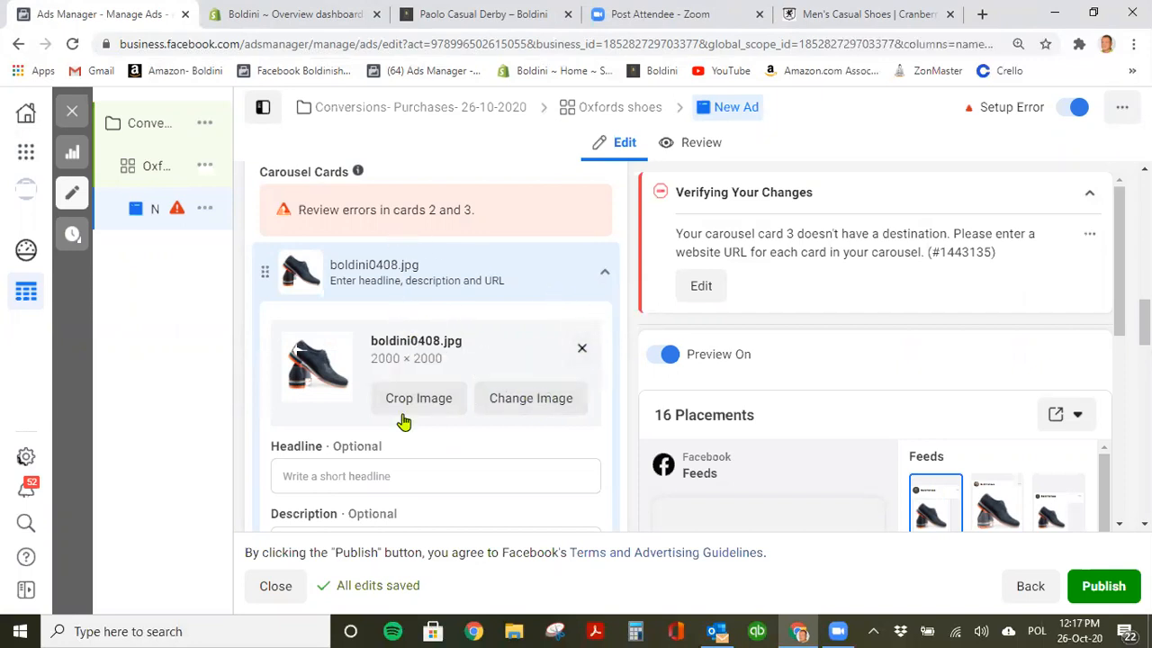
click(377, 477)
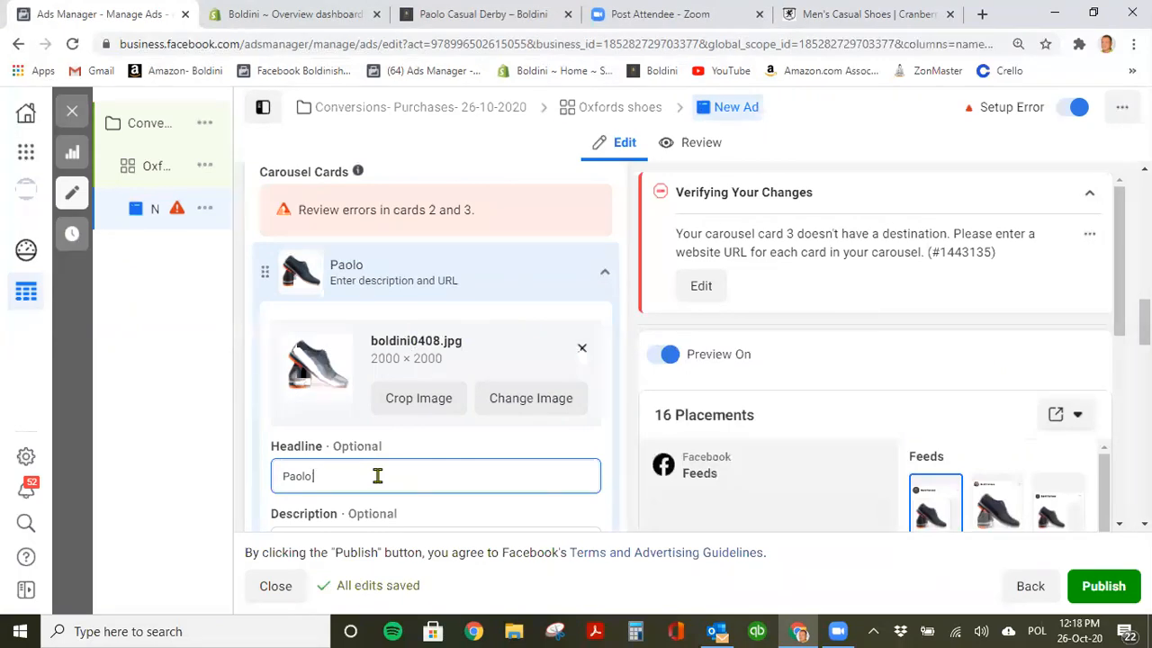
click(513, 15)
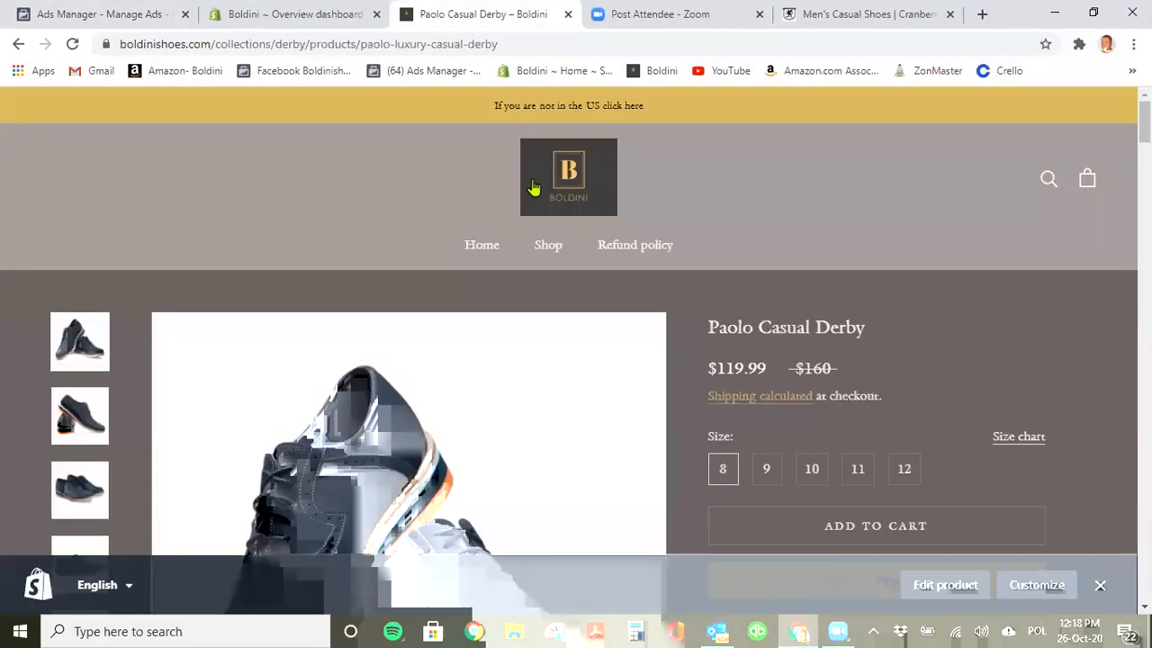
click(104, 14)
click(390, 490)
text(Casual Derby Shoes)
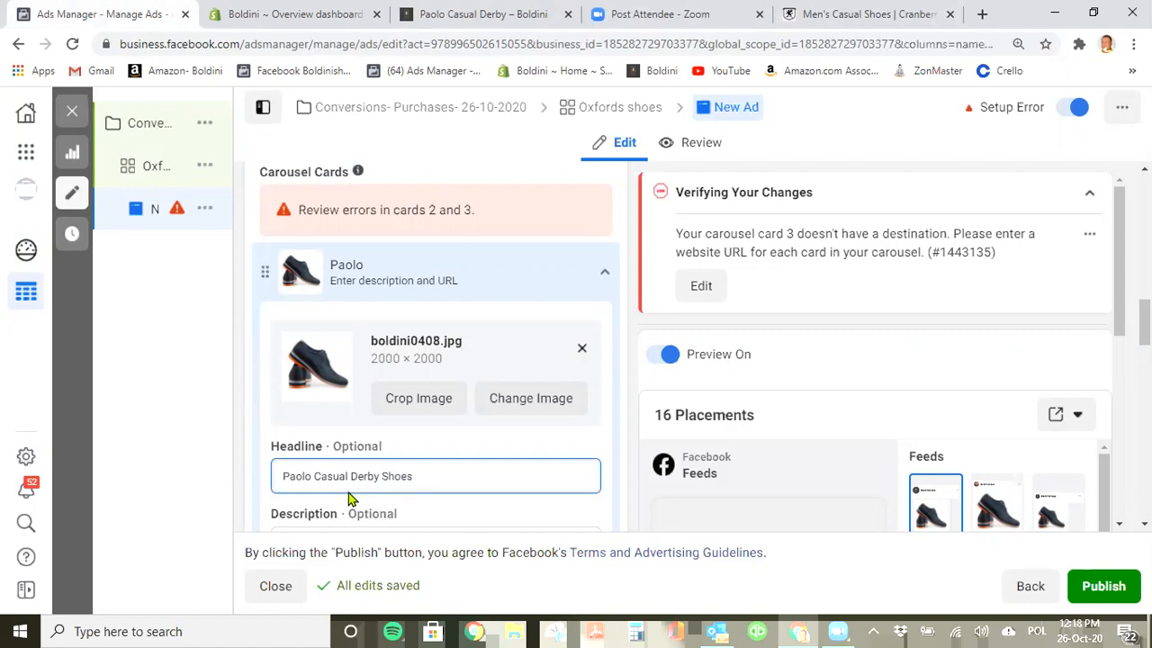
key(BackSpace)
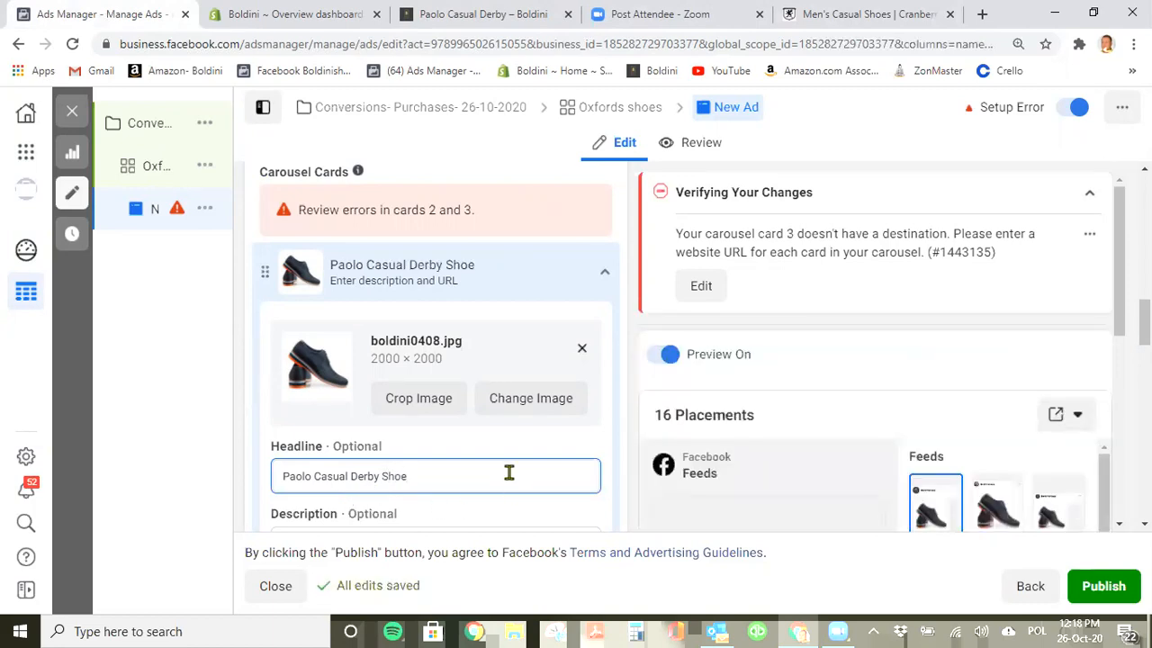
Set the first carousel card's description to "#1 Best Seller".
scroll(512, 474, down, 2)
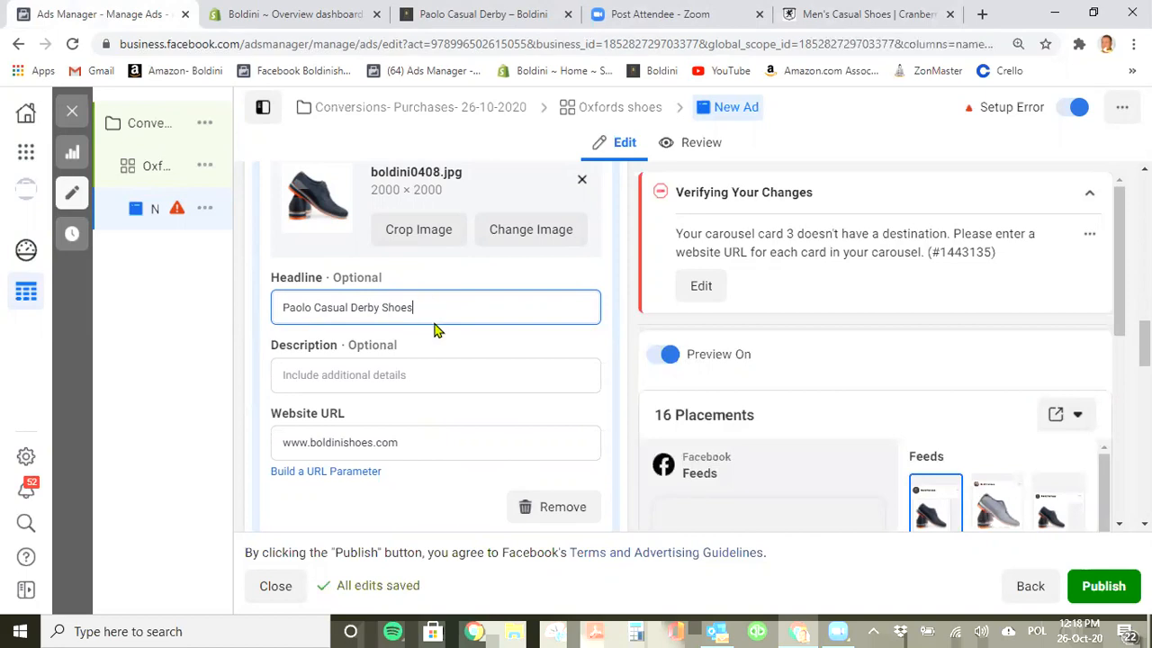
click(407, 370)
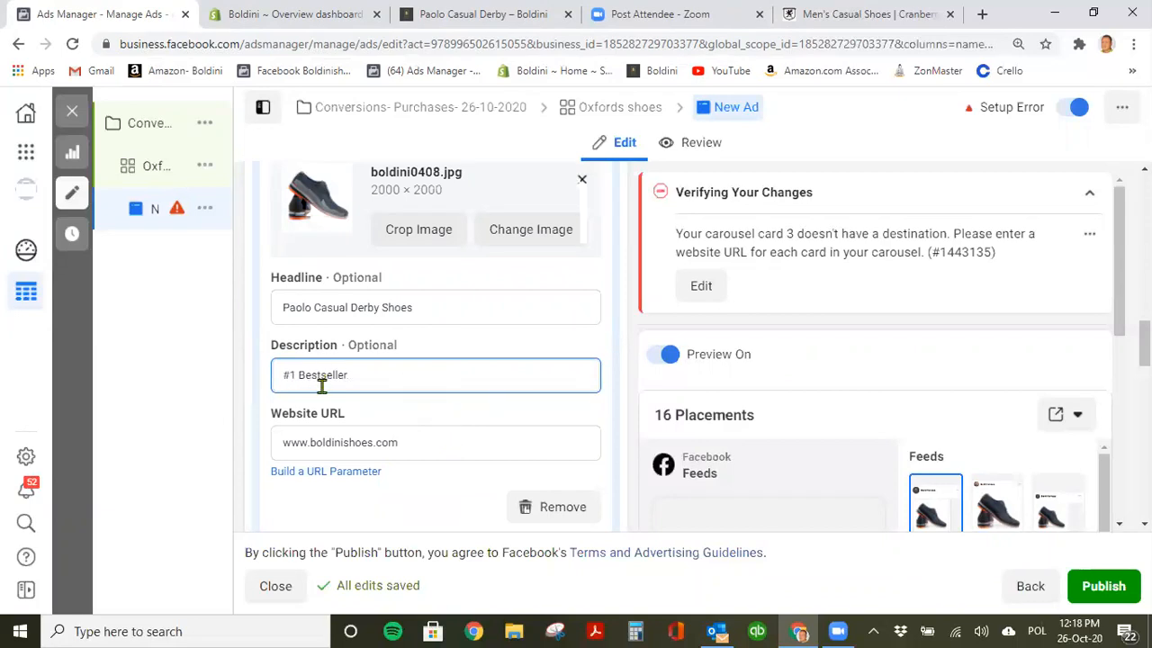
scroll(309, 412, up, 1)
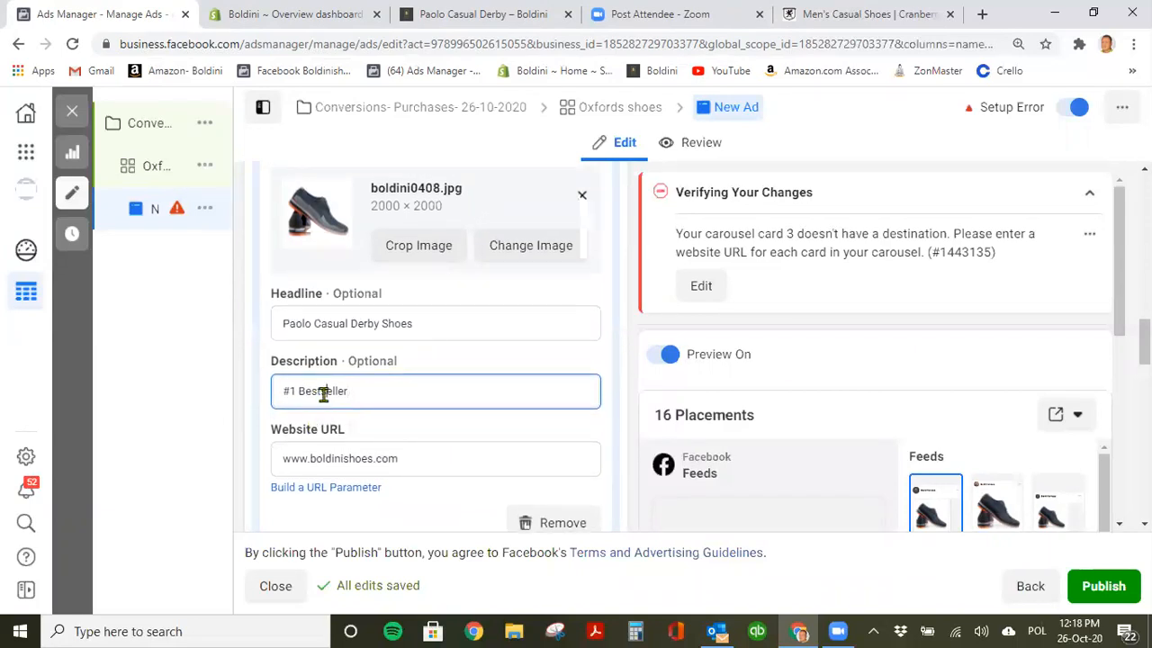
right_click(330, 393)
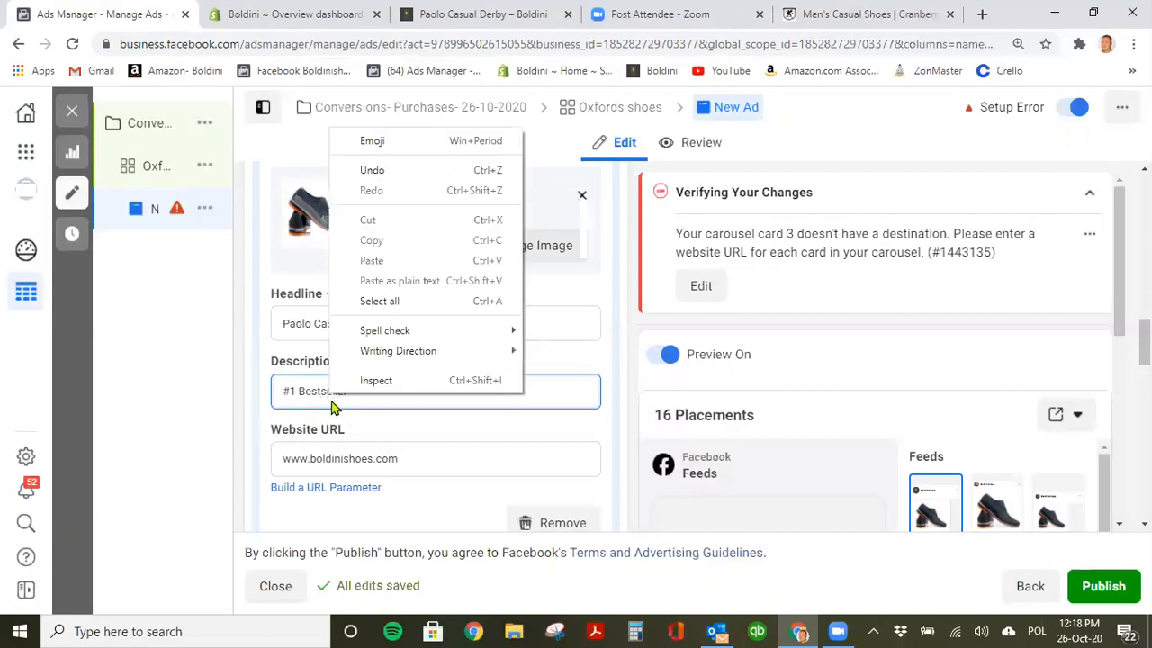
click(402, 415)
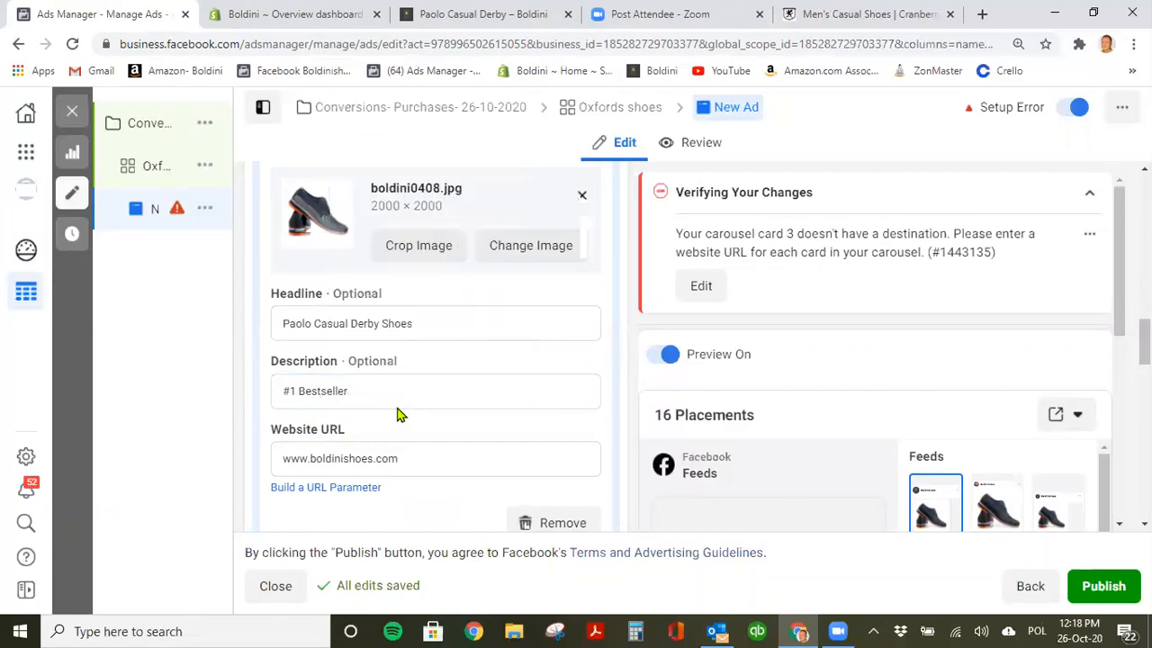
click(330, 391)
key(BackSpace)
text(S)
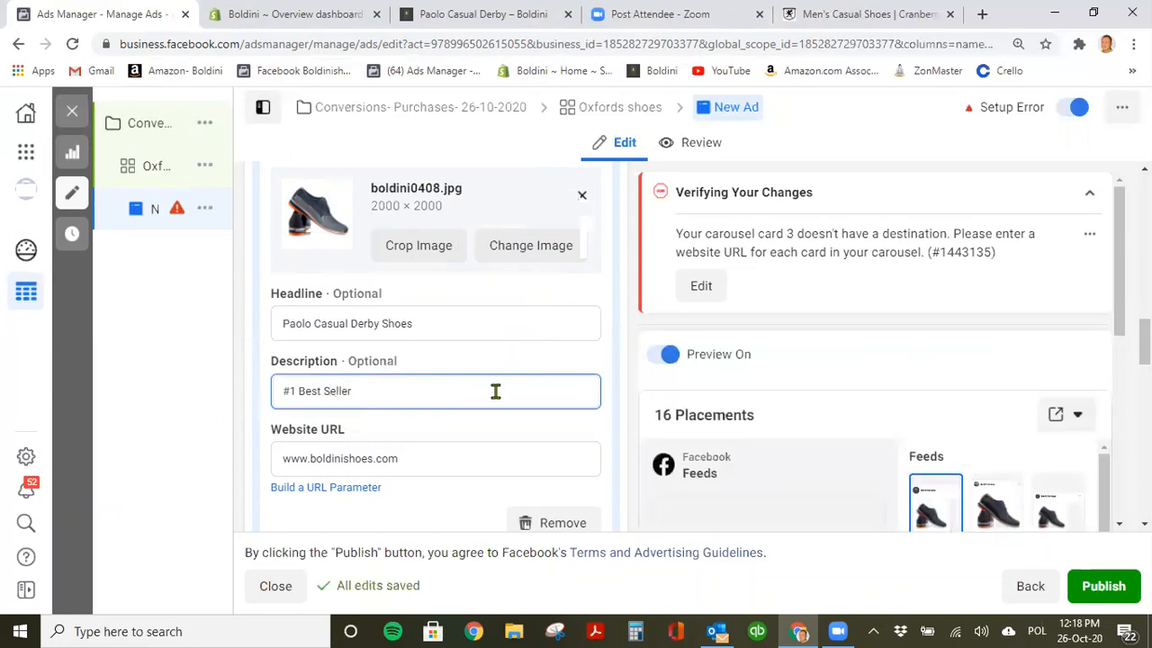
Set the first carousel card's website URL to the Paolo Casual Derby product page address copied from the Boldini store.
click(479, 459)
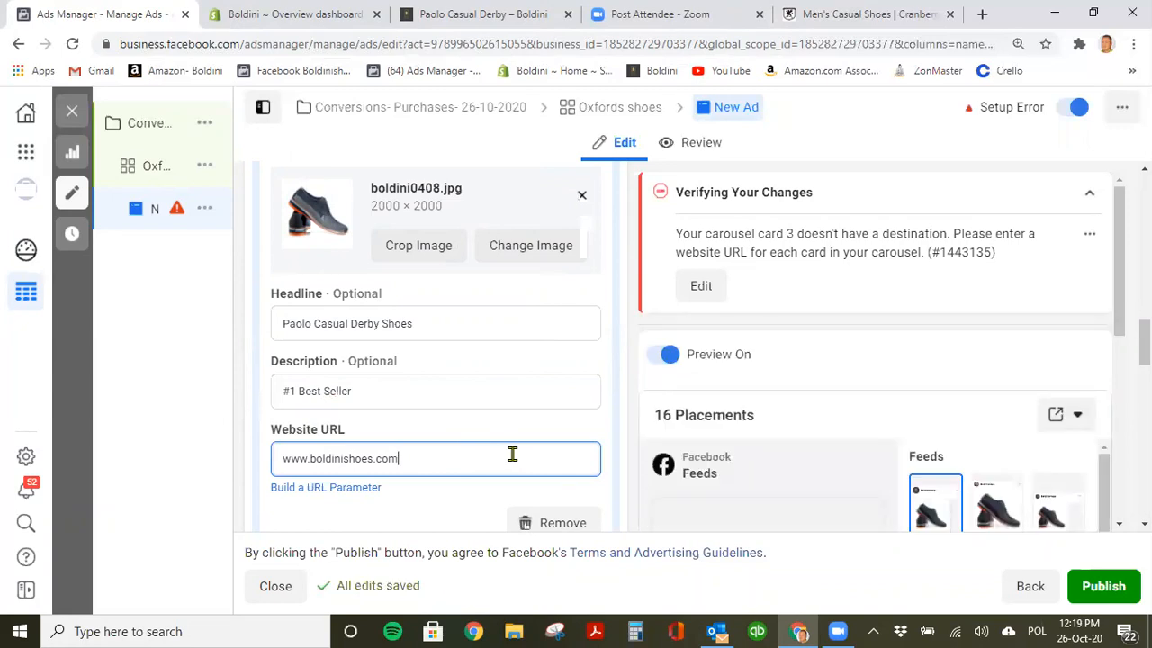
click(491, 15)
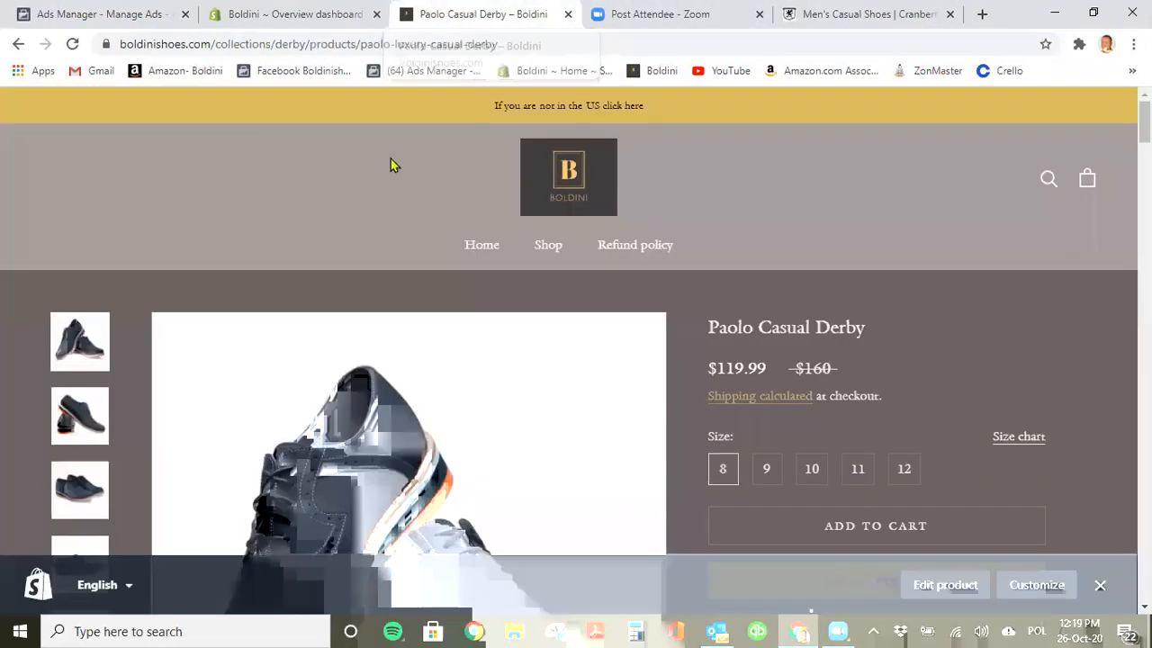
click(215, 43)
drag(537, 44, 45, 57)
key(ctrl+c)
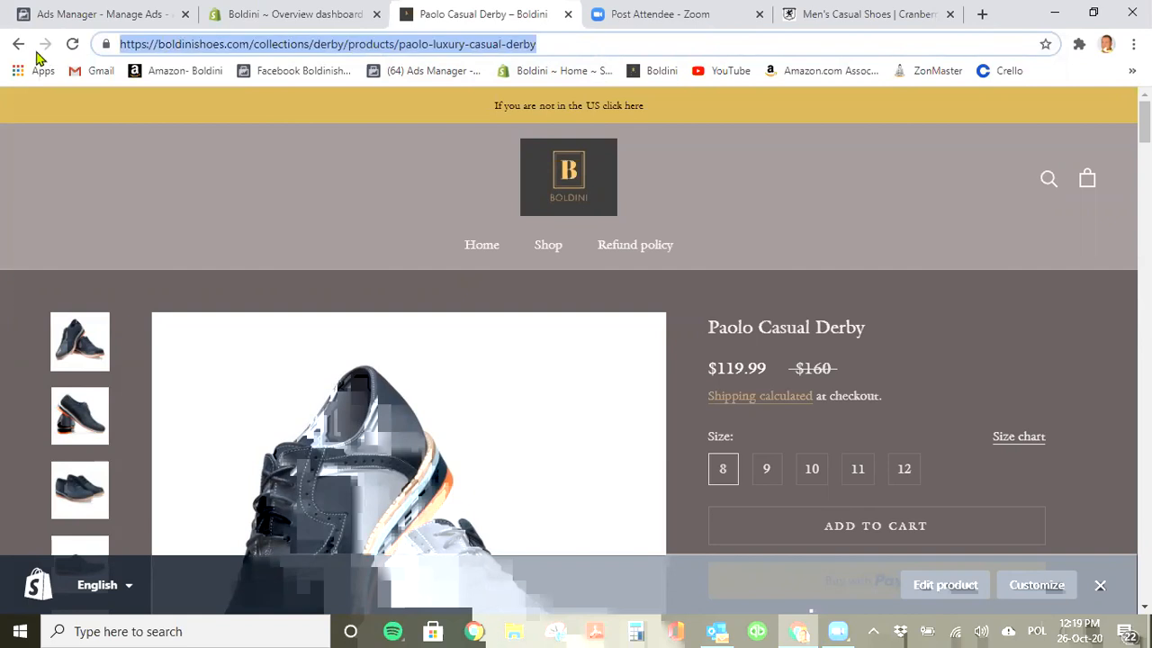
click(166, 14)
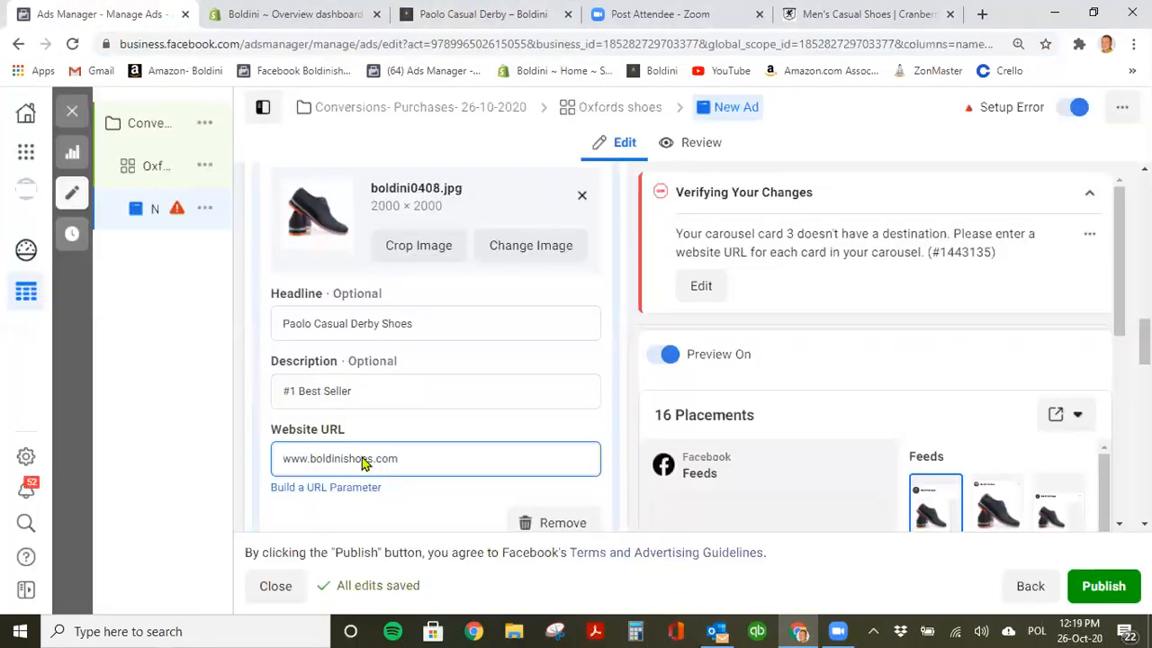
drag(407, 460, 217, 467)
key(ctrl+v)
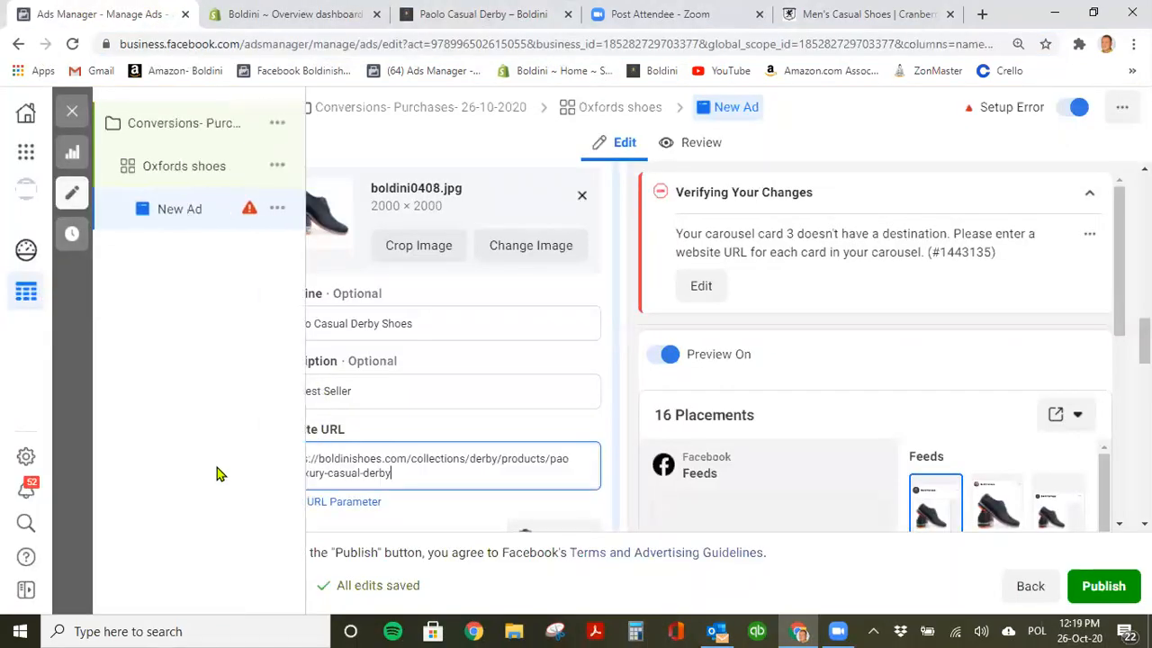
click(451, 510)
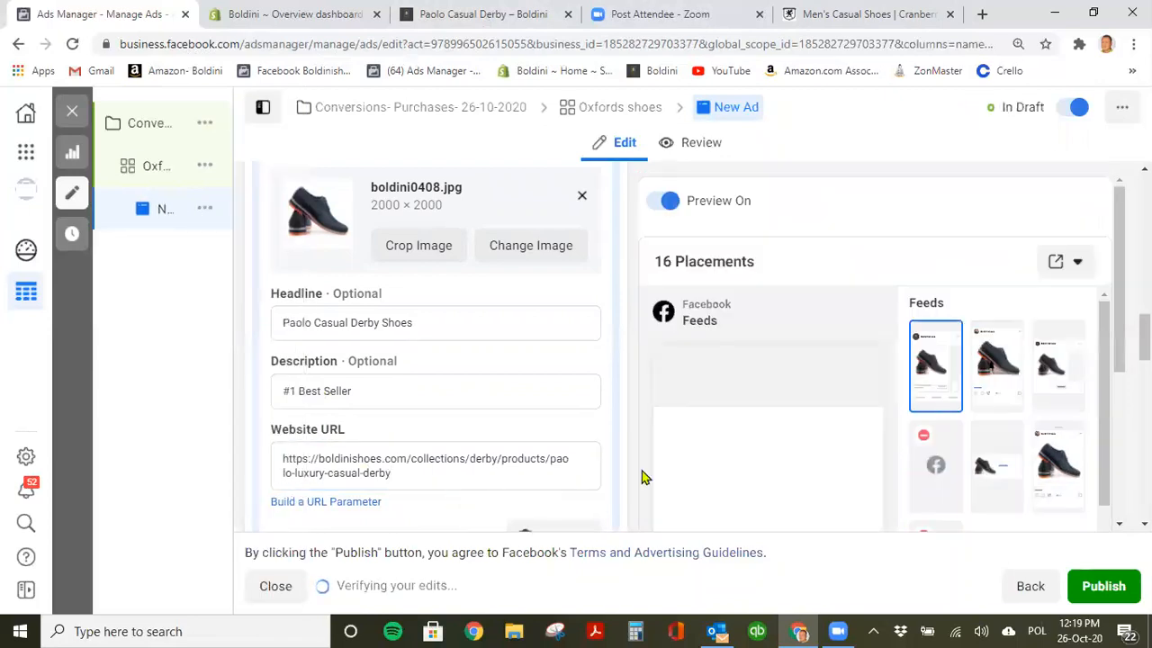
Open the second carousel card for editing and add one more image card to the carousel.
scroll(597, 429, down, 2)
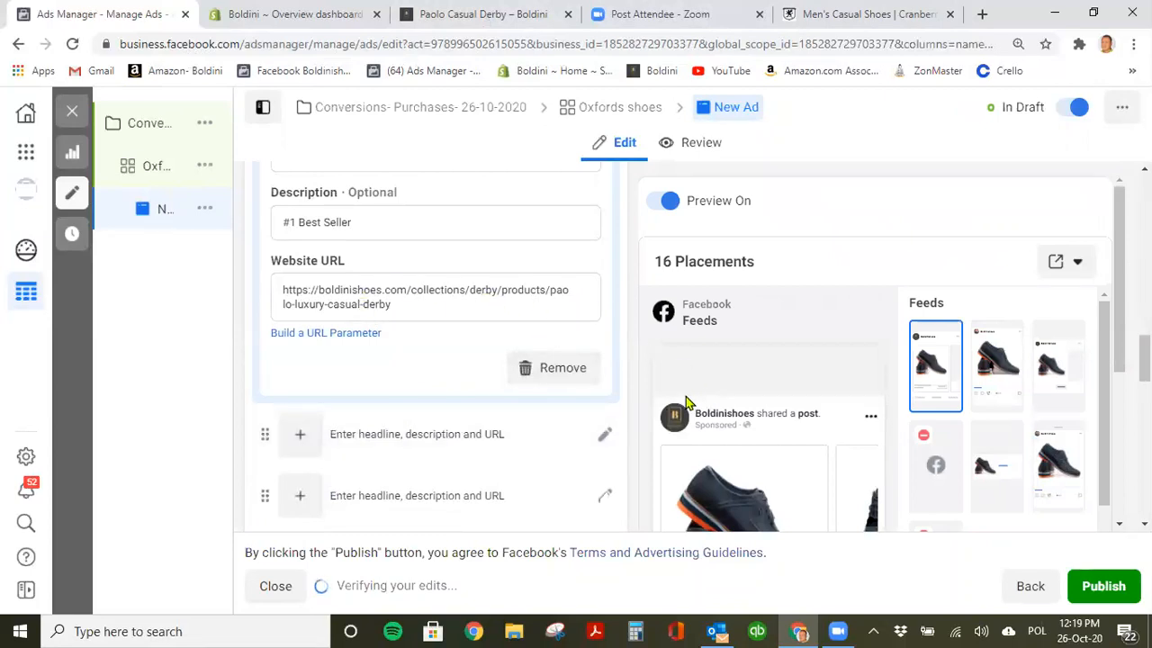
scroll(465, 324, up, 2)
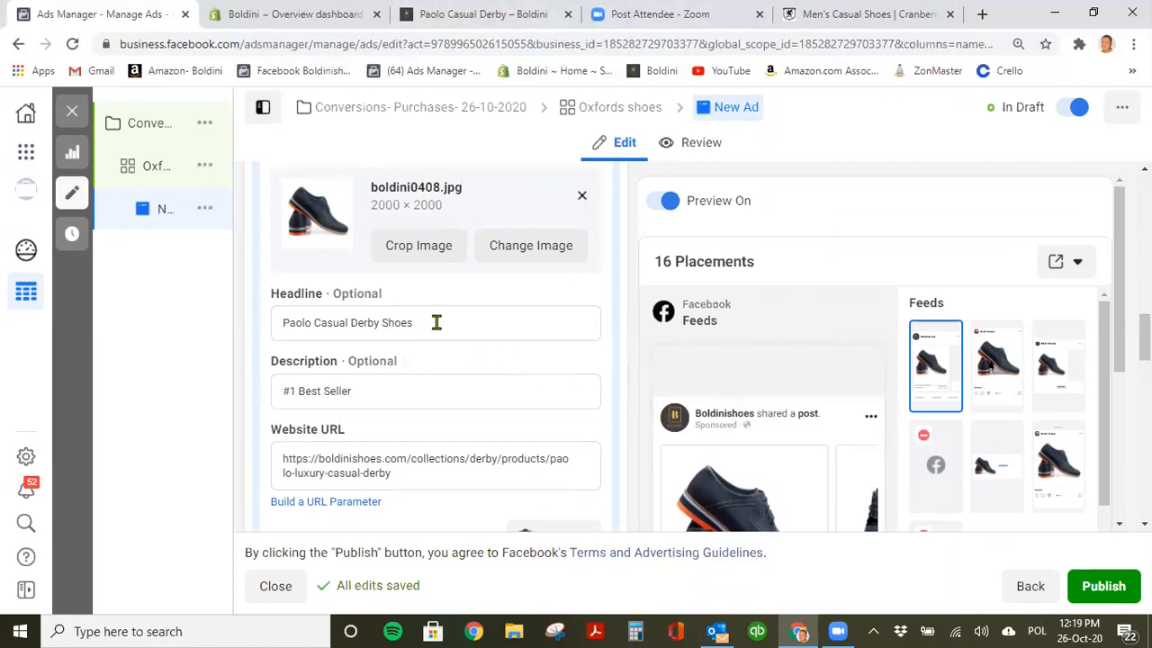
scroll(516, 351, up, 5)
scroll(475, 385, down, 2)
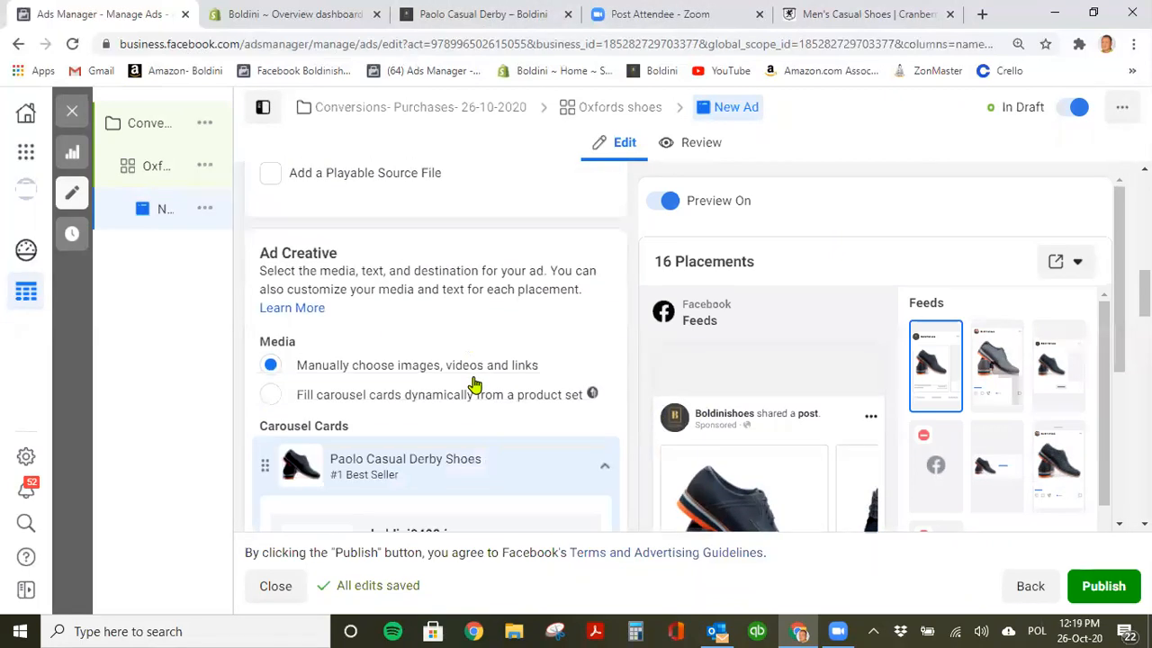
scroll(475, 411, down, 2)
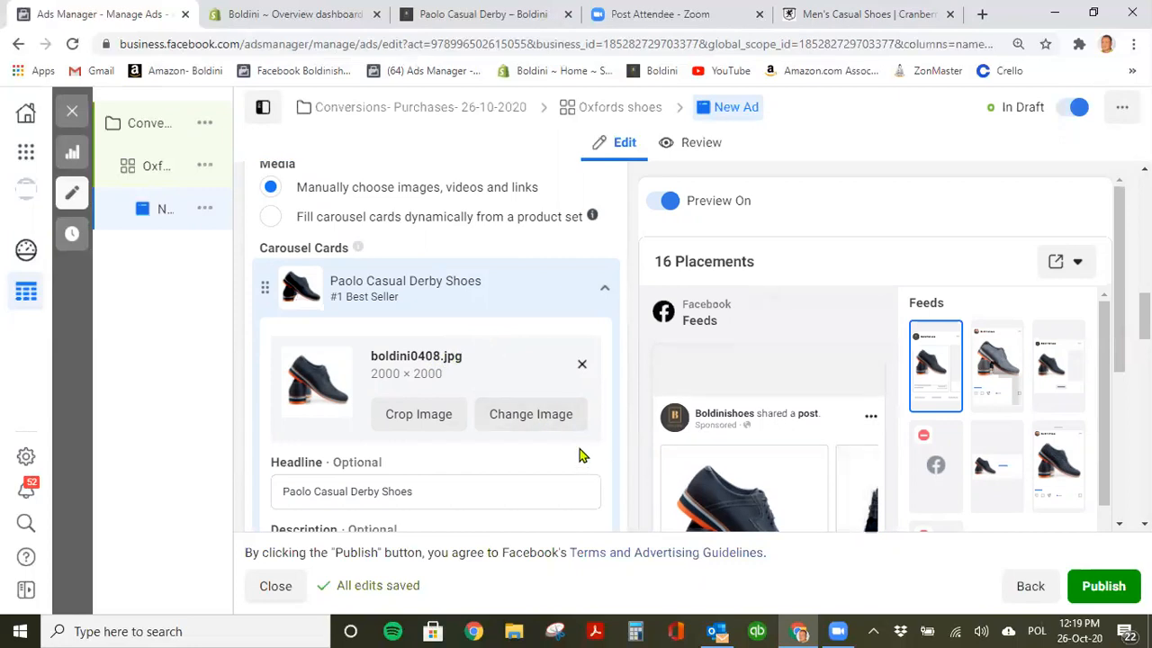
scroll(580, 450, down, 2)
scroll(441, 365, down, 2)
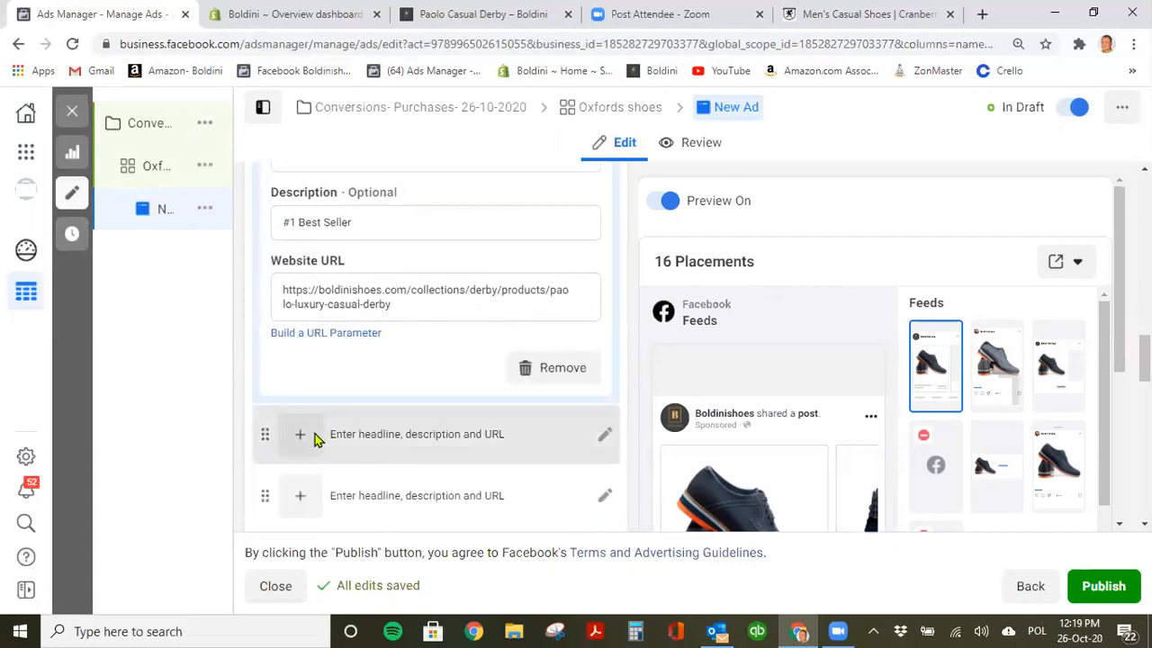
click(315, 439)
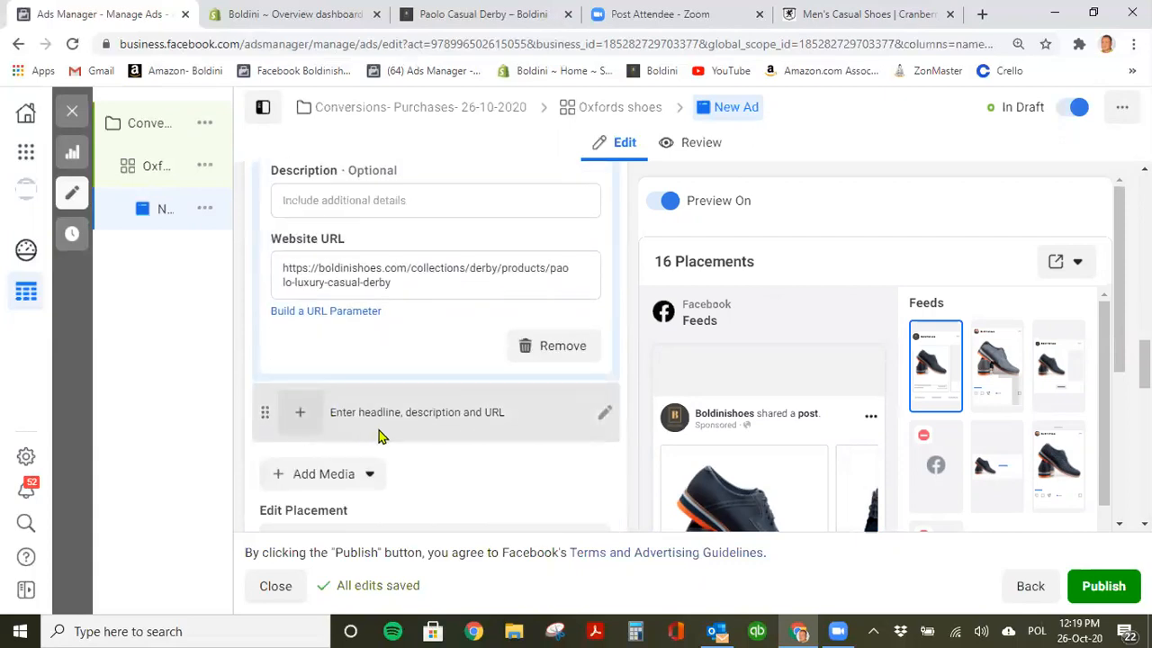
click(370, 476)
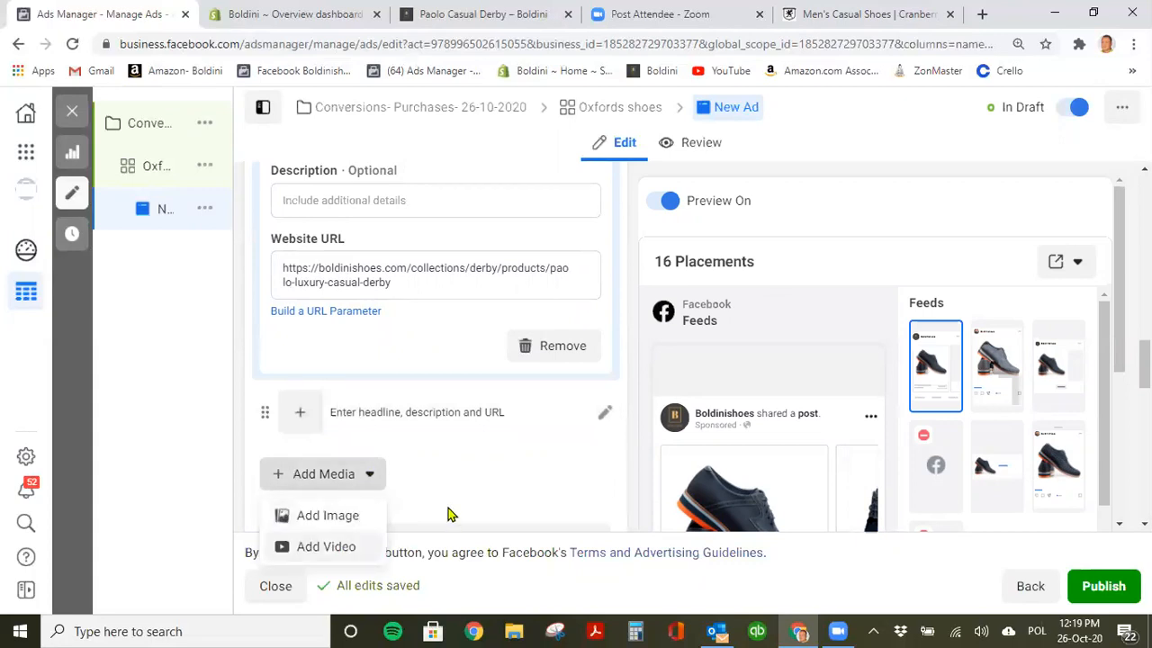
click(329, 516)
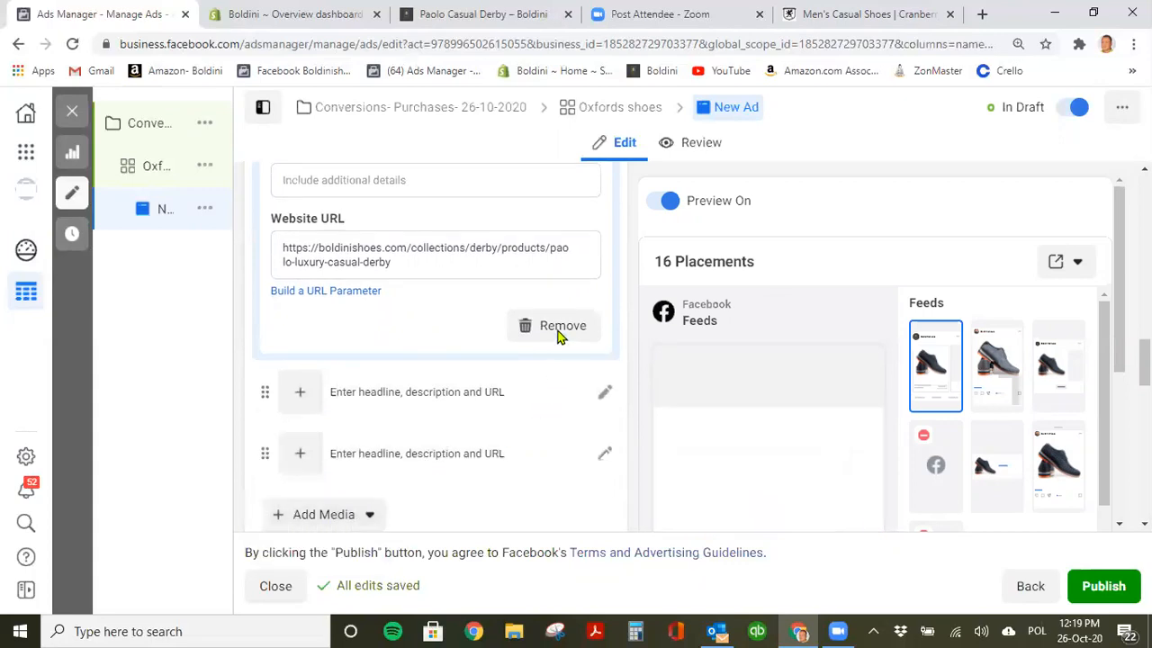
Choose boldini0286 from the account images as the second carousel card's image.
scroll(729, 379, down, 2)
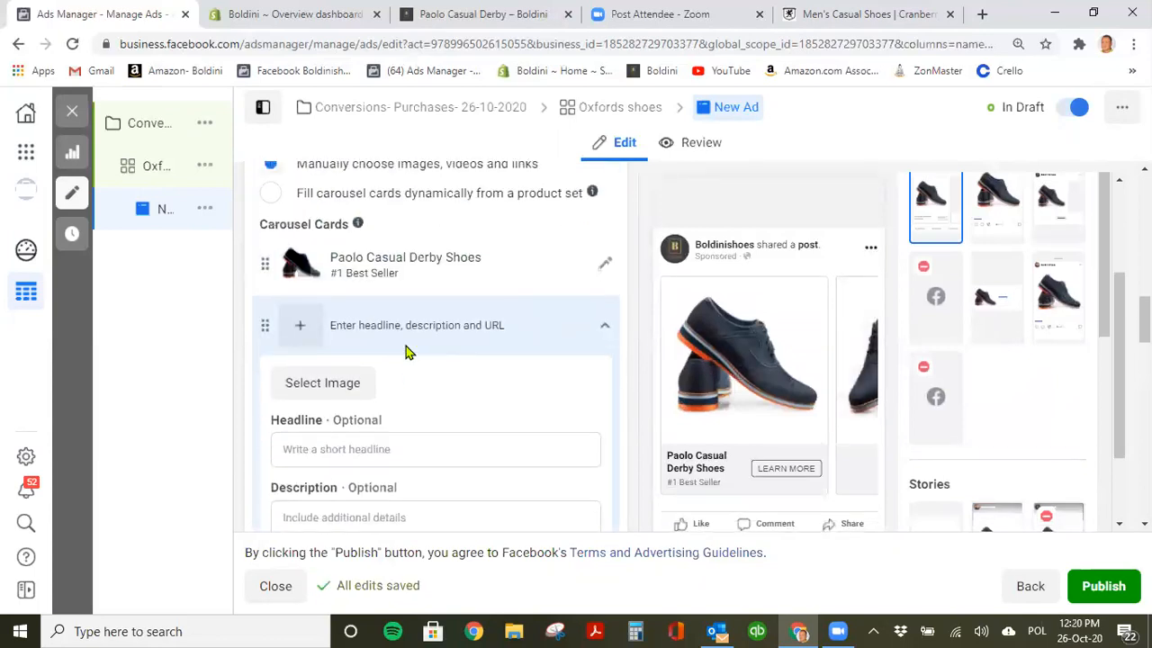
click(311, 387)
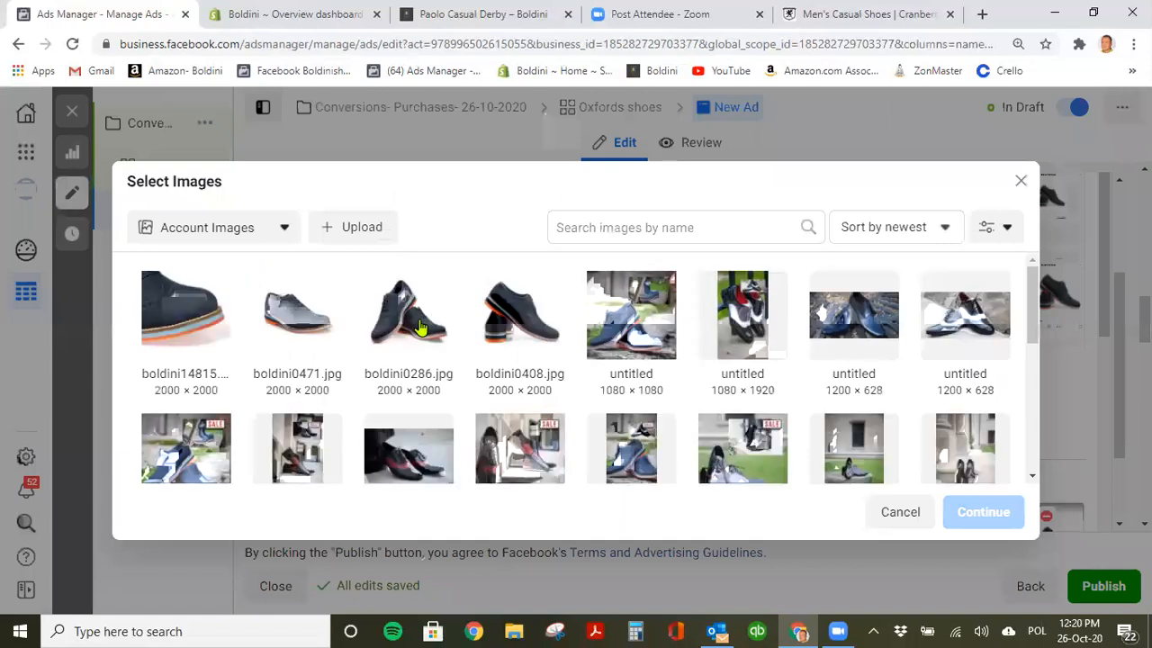
click(418, 329)
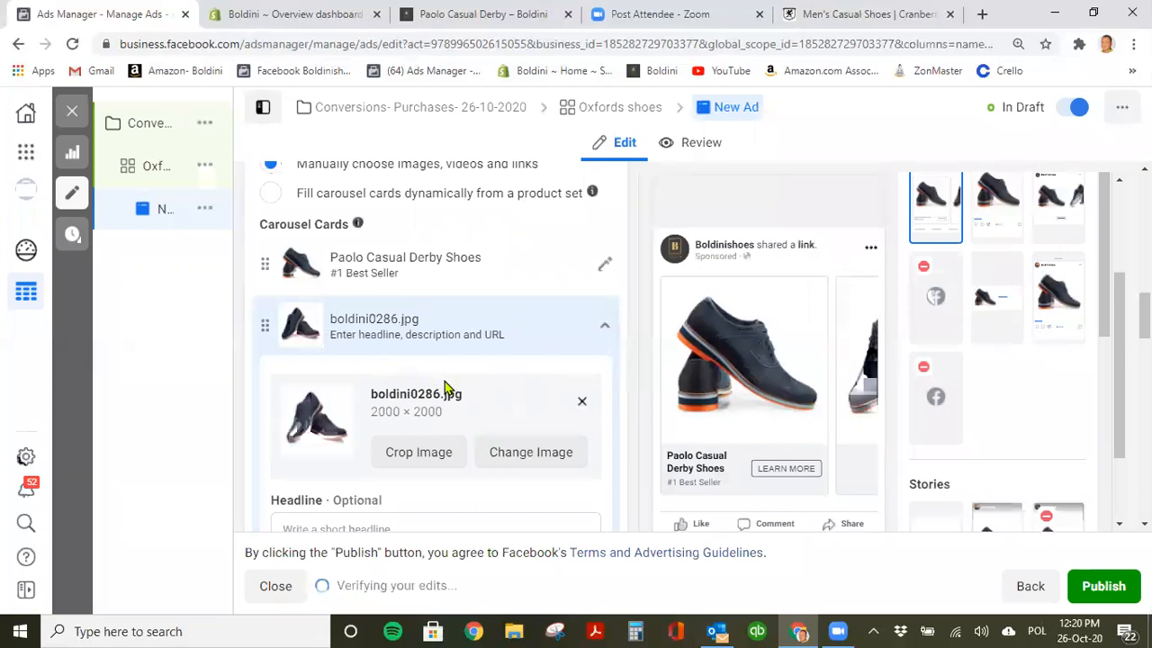
scroll(441, 378, down, 2)
scroll(423, 360, up, 2)
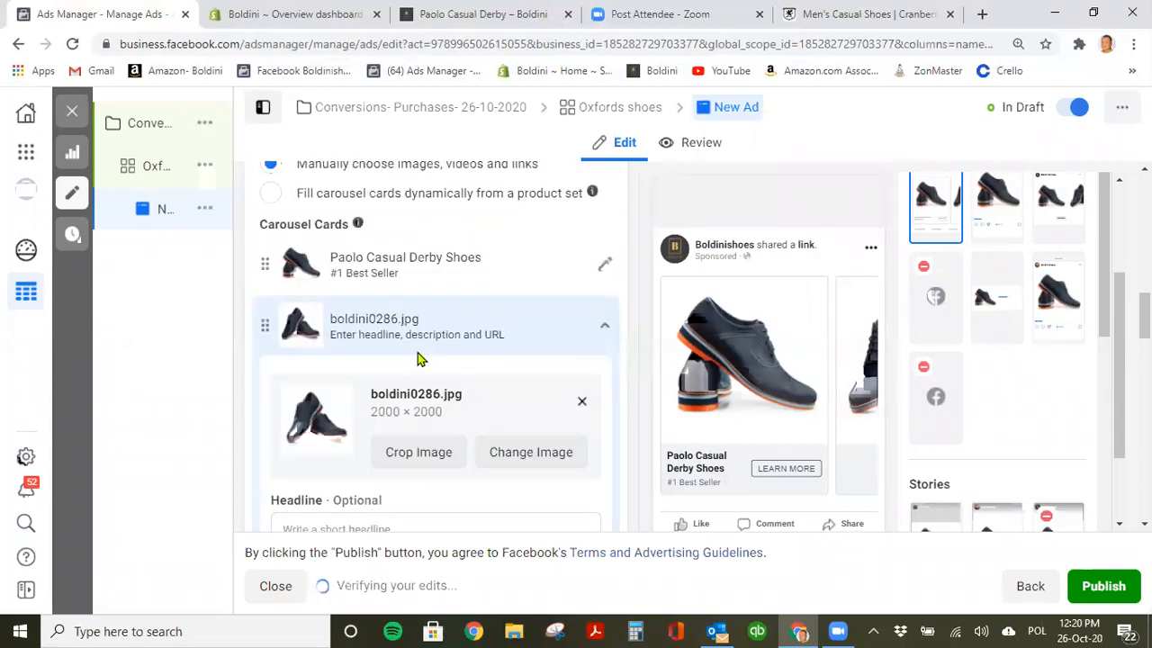
Replace the second carousel card's image with boldini0471 from the account images.
click(529, 451)
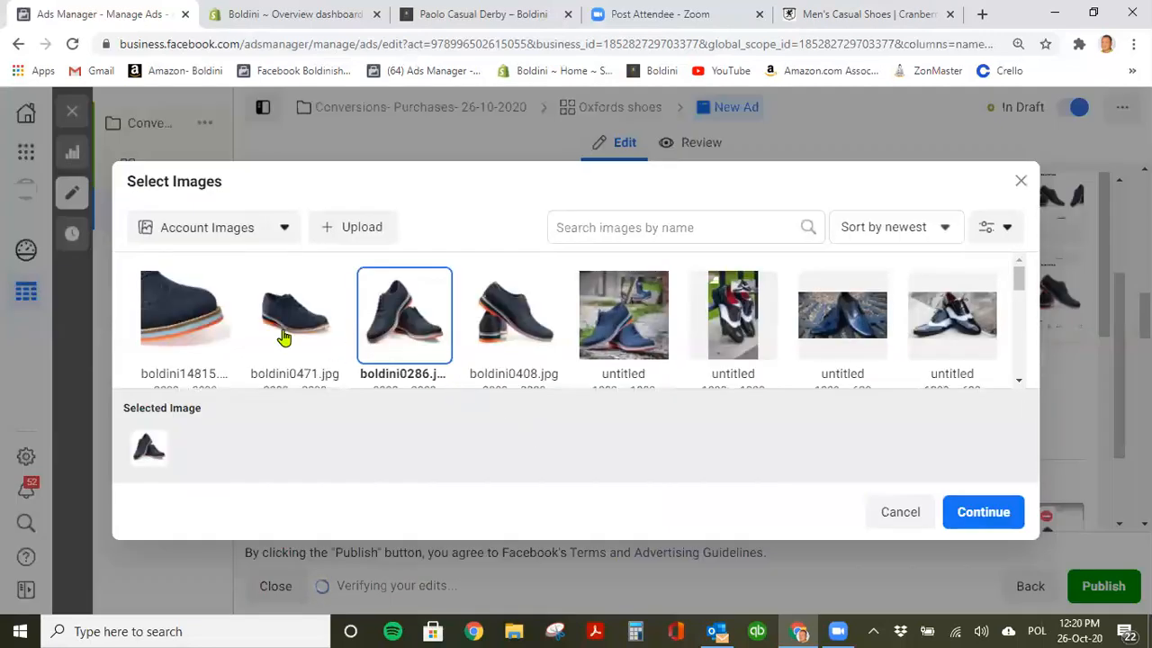
click(309, 342)
click(983, 512)
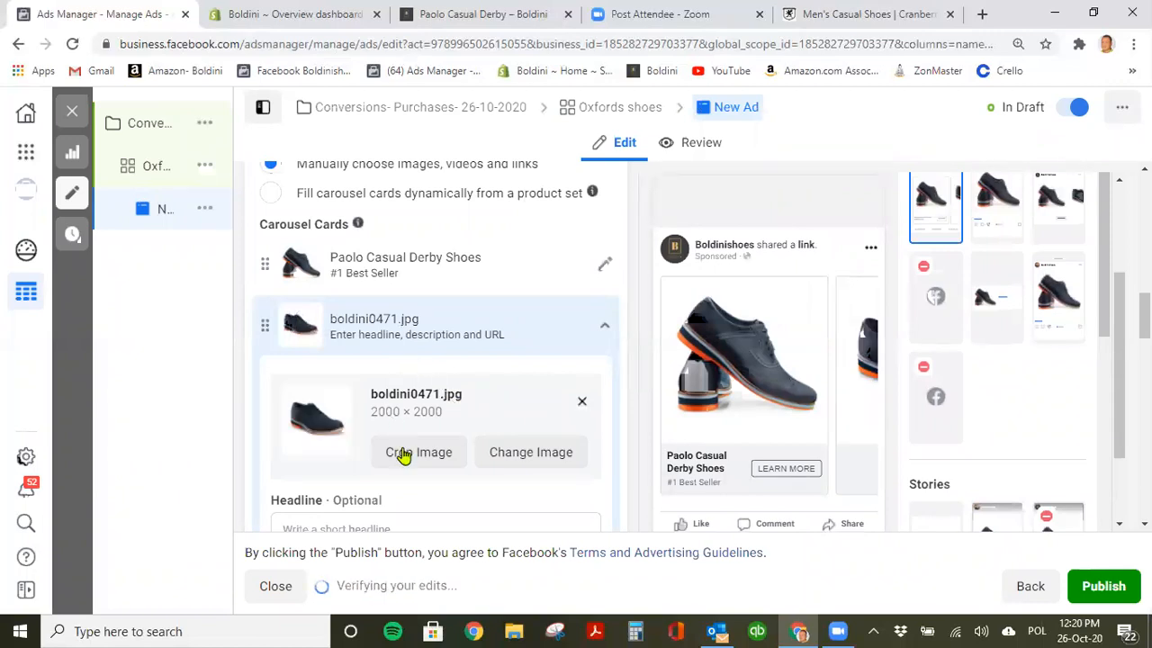
scroll(416, 463, down, 2)
click(368, 362)
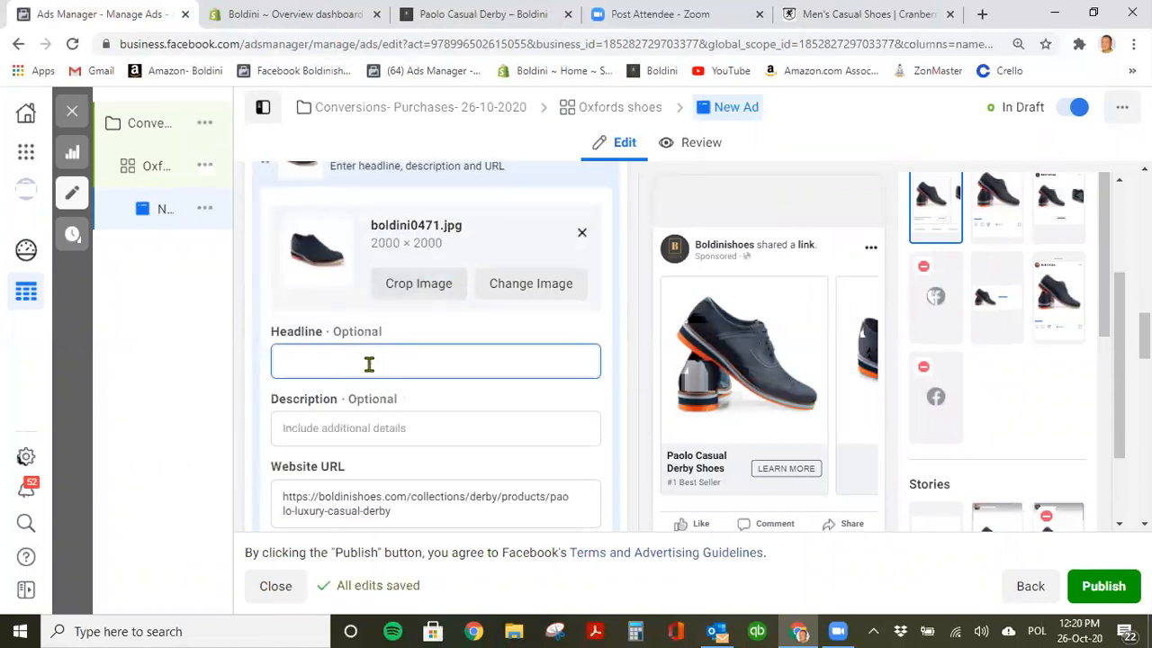
text(https://boldinishoes.com/collections/derby/products/paolo-luxury-casual-derby)
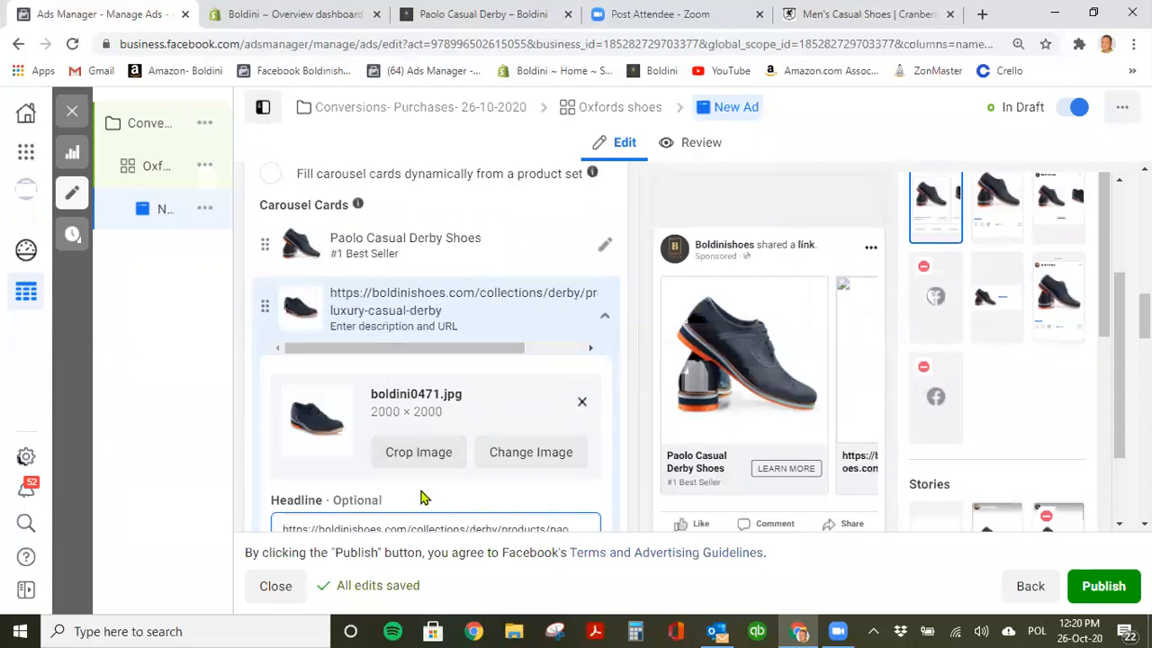
scroll(425, 402, down, 2)
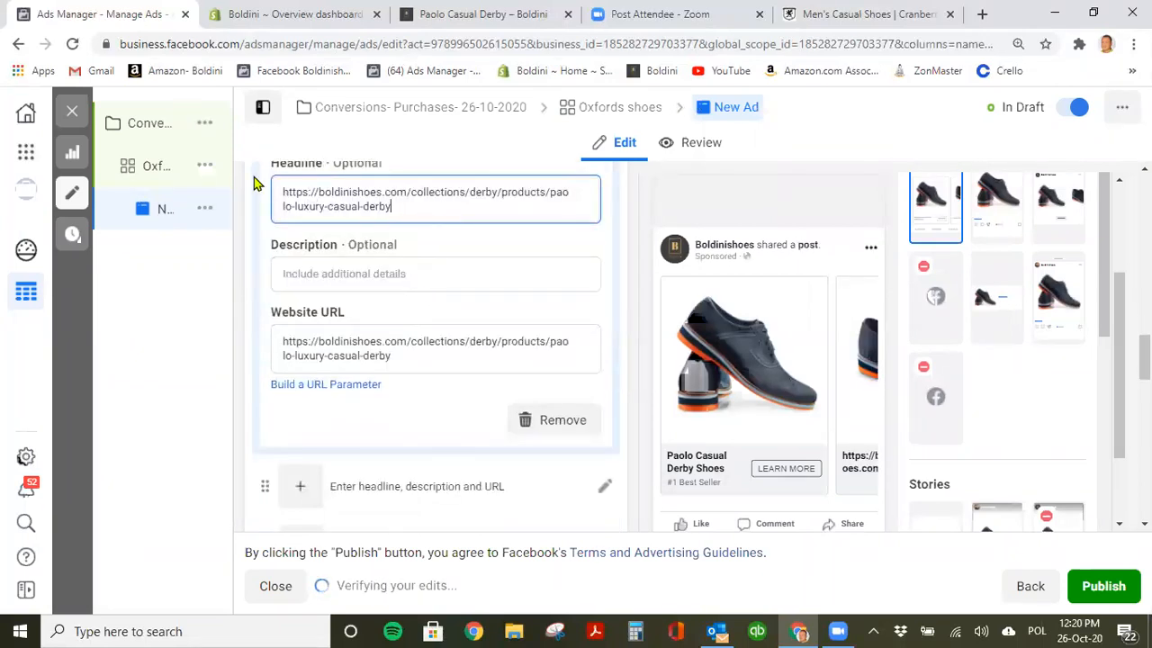
key(ctrl+a)
key(BackSpace)
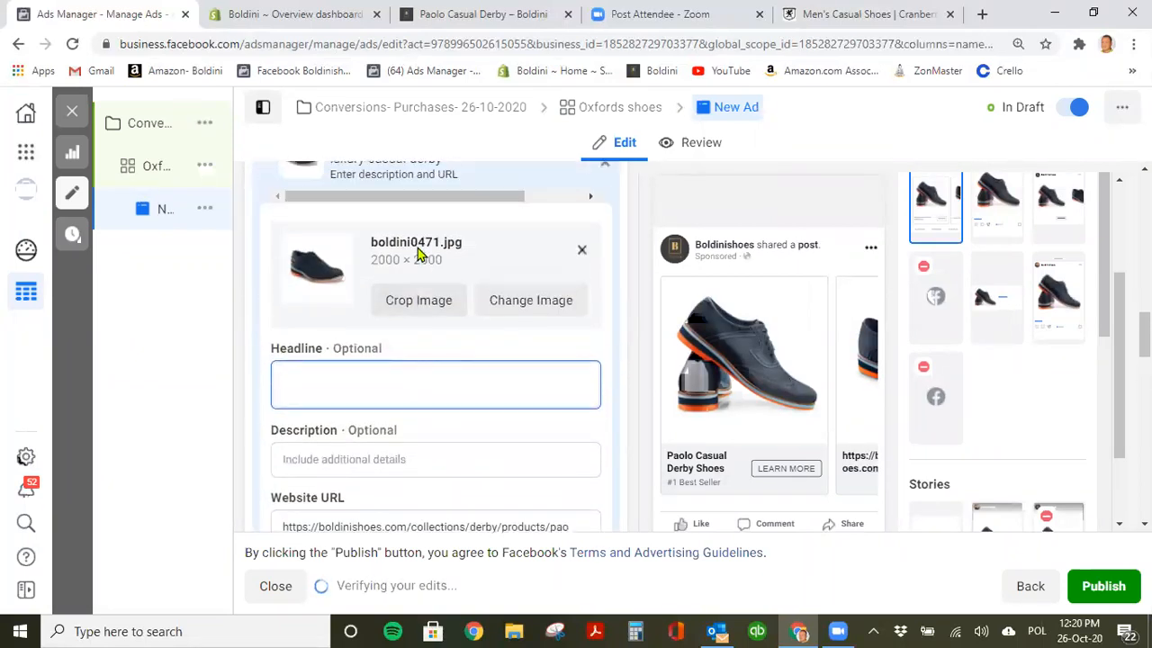
Set the second carousel card's headline to "Paolo Casual Derby Shoes", copying it from the first card.
scroll(419, 297, up, 2)
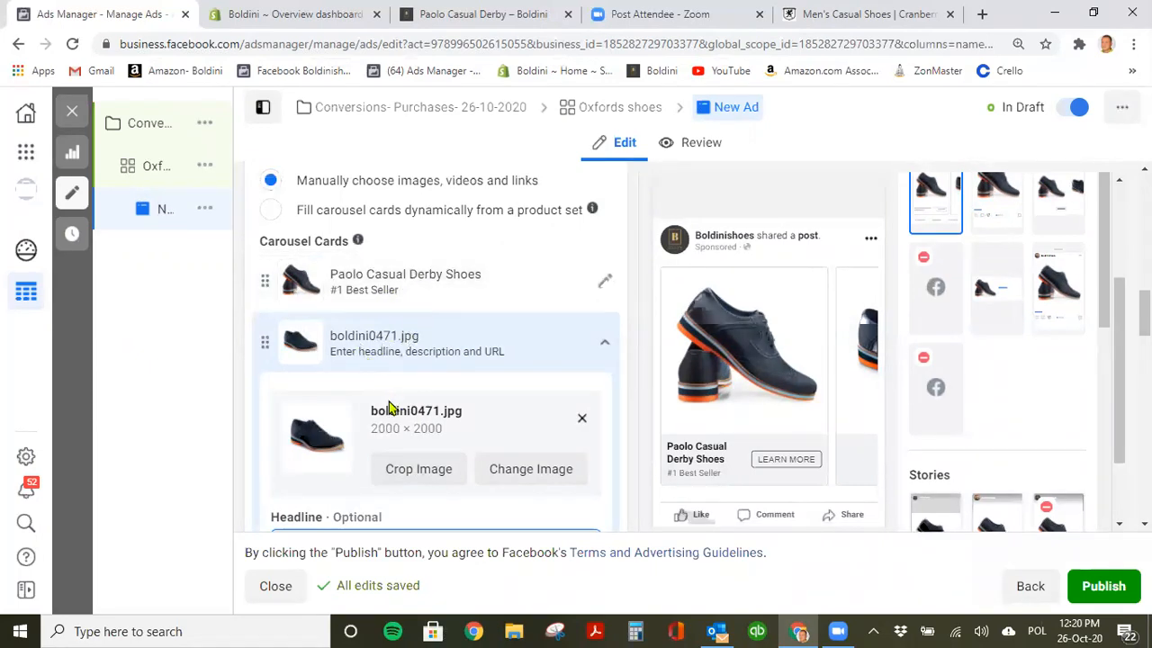
scroll(387, 429, down, 2)
scroll(383, 378, up, 2)
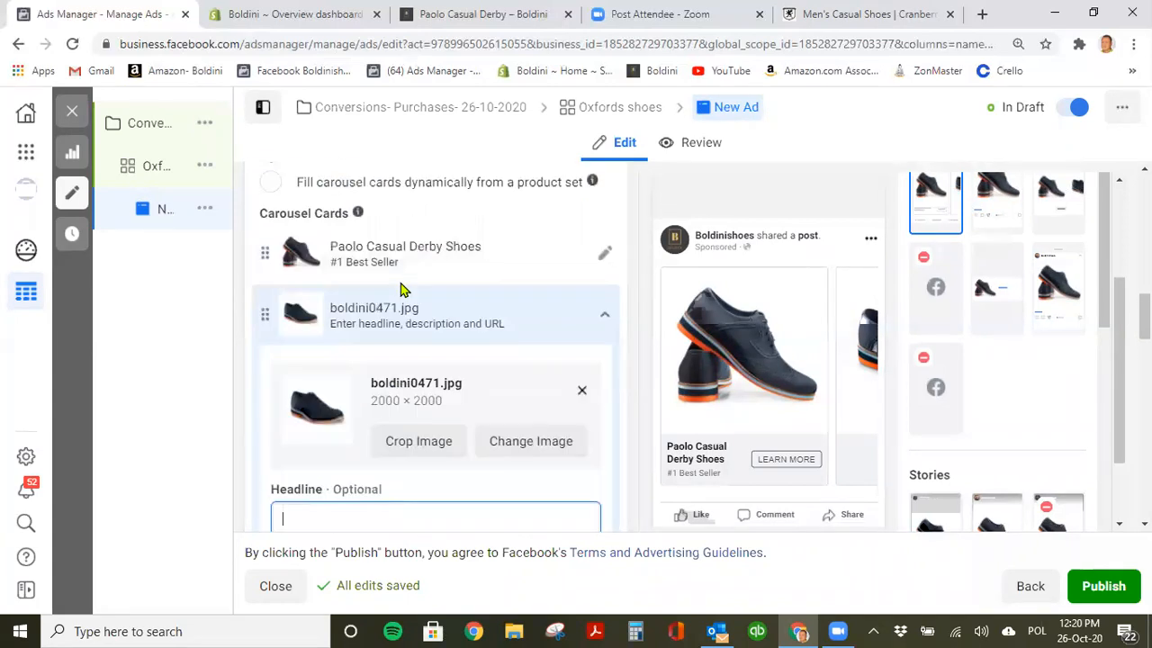
click(399, 288)
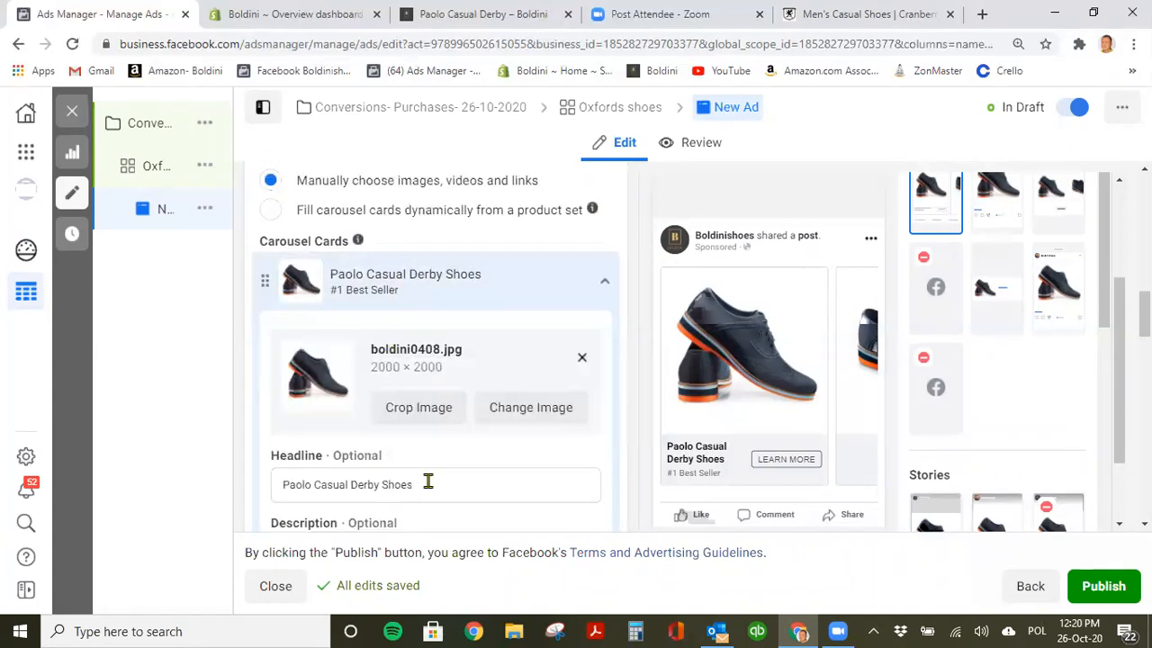
drag(426, 478, 252, 476)
key(ctrl+c)
scroll(405, 360, down, 2)
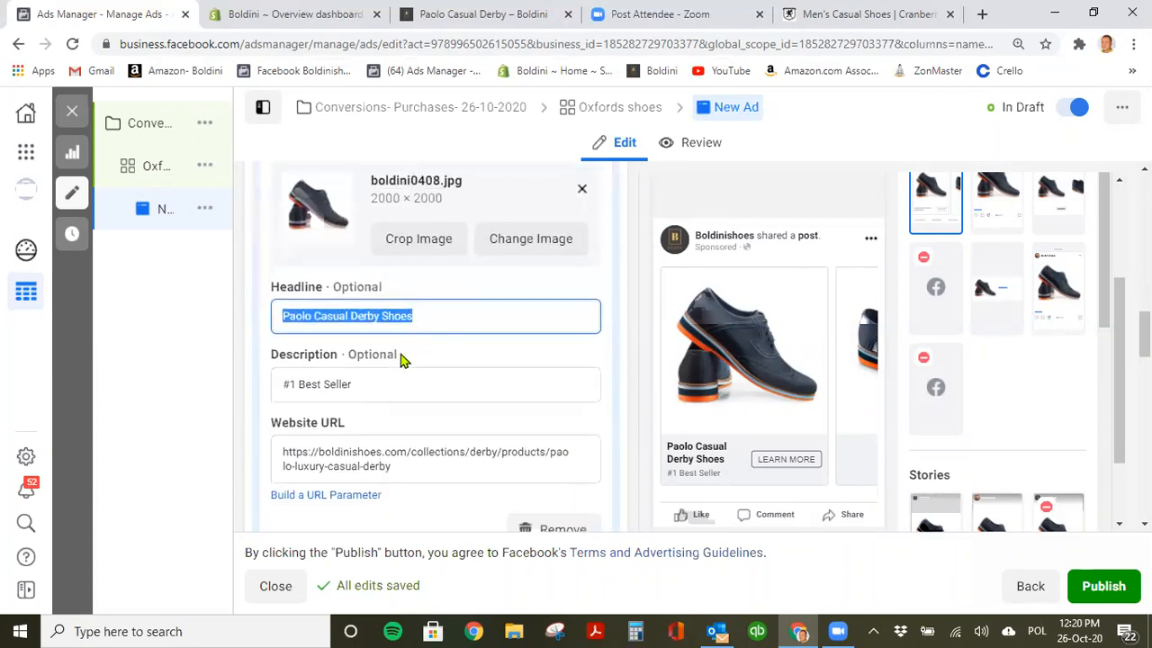
scroll(373, 389, down, 2)
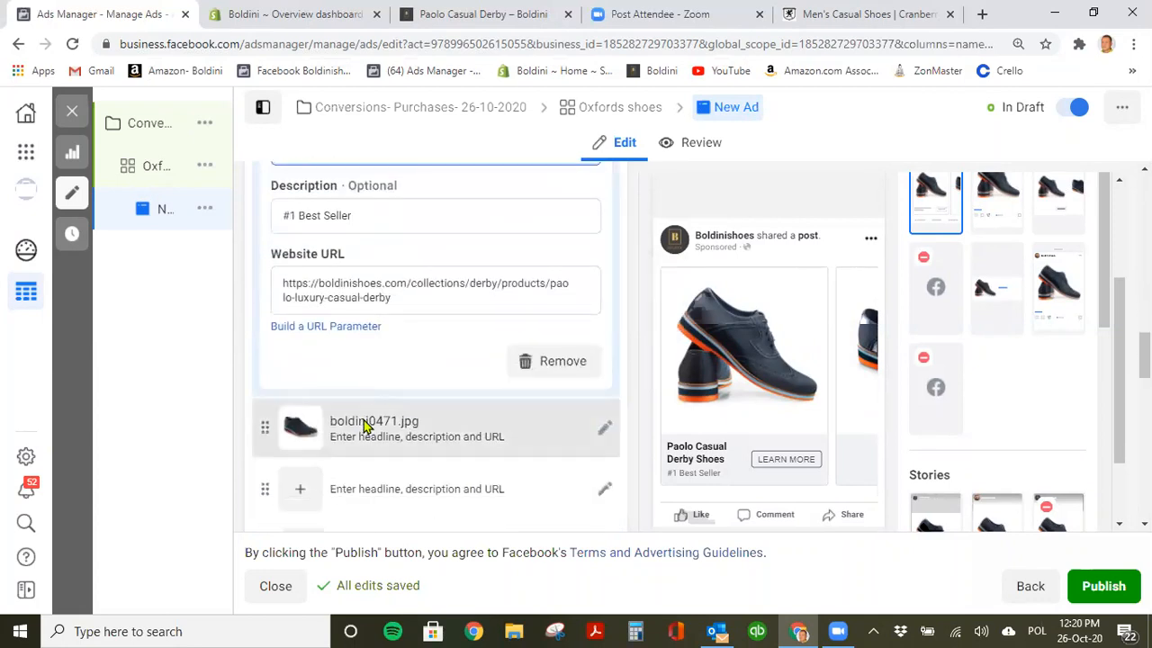
click(366, 428)
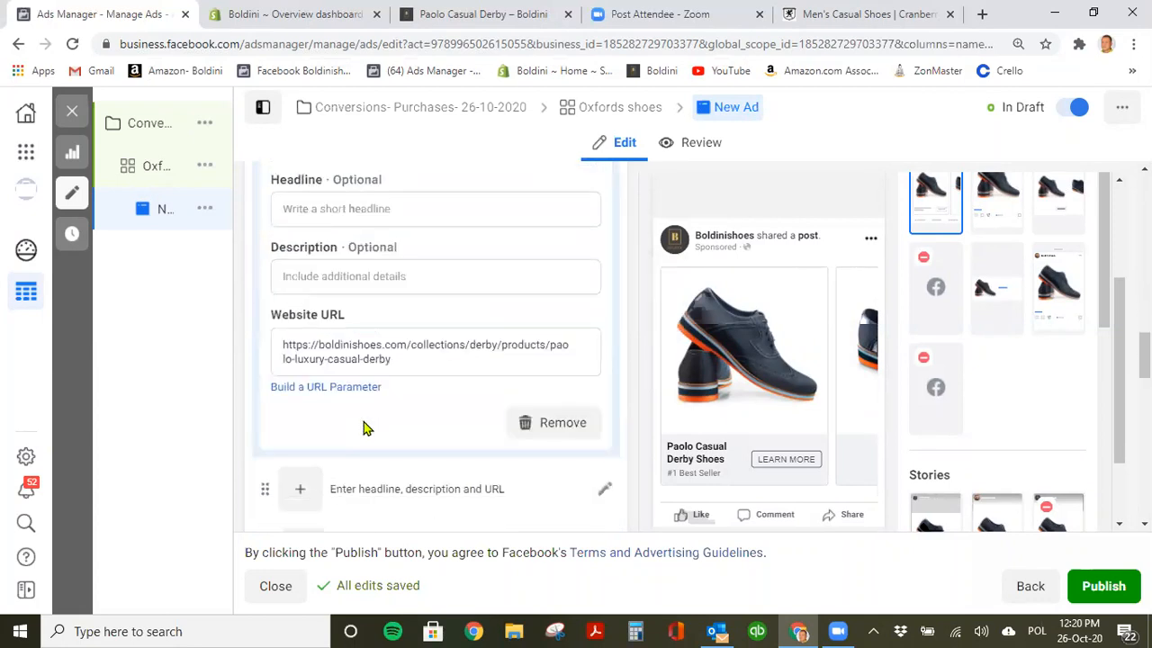
click(370, 209)
key(ctrl+v)
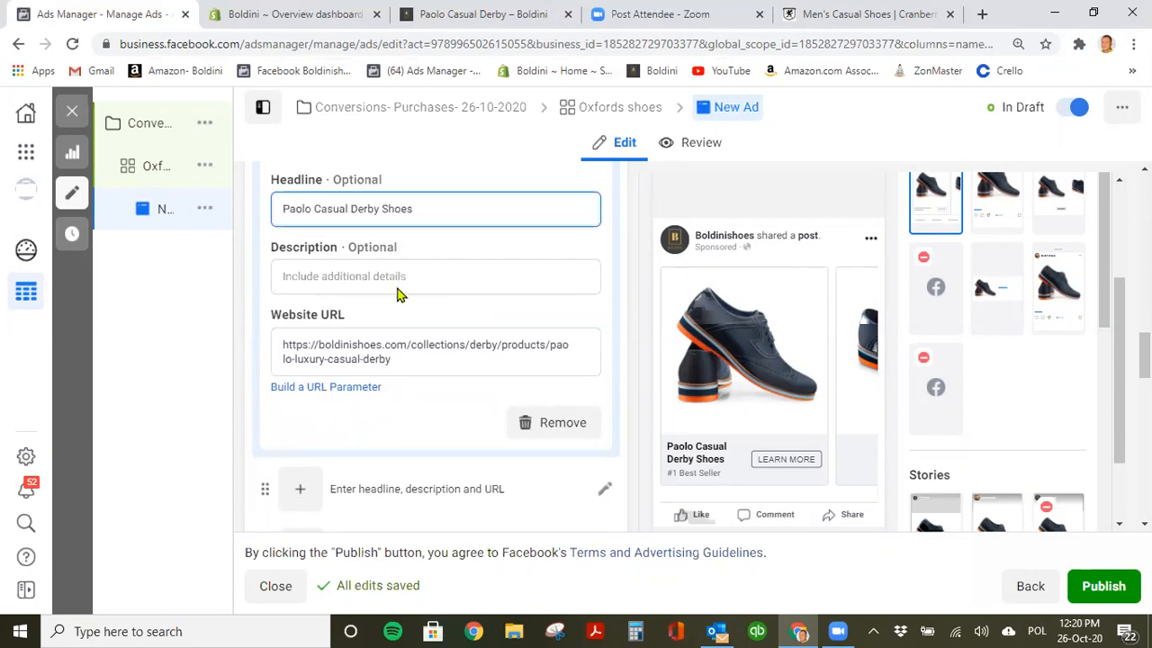
Set the second carousel card's description to "#1 Best Seller", copying it from the first card.
scroll(427, 239, up, 4)
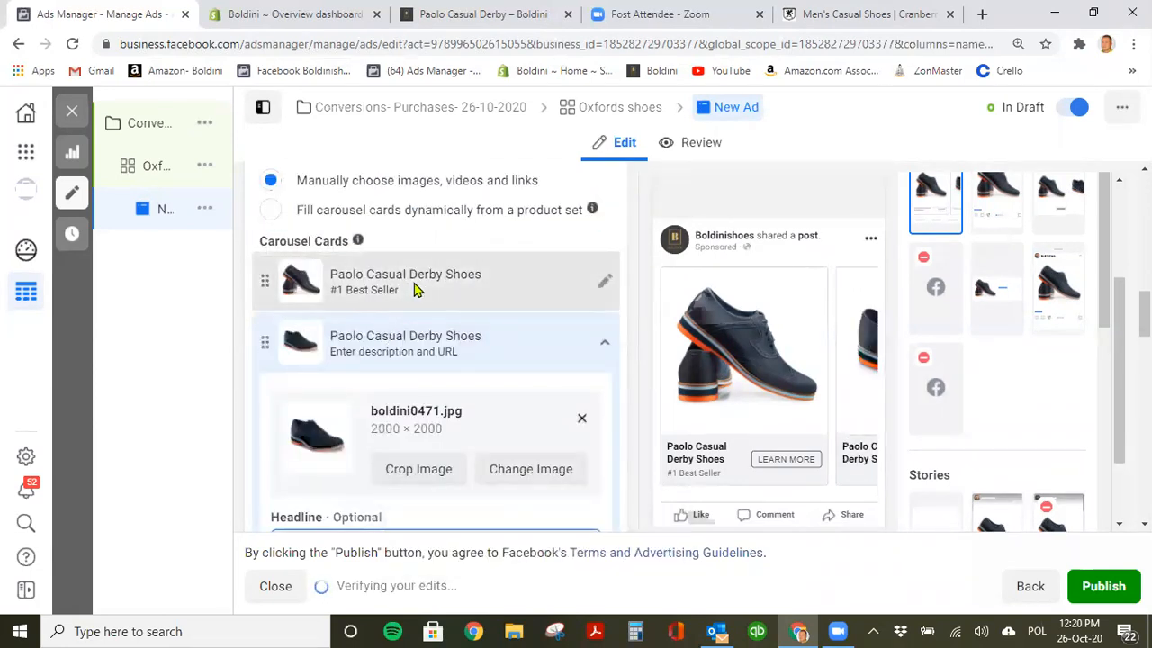
click(414, 288)
scroll(378, 401, down, 2)
drag(354, 381, 257, 365)
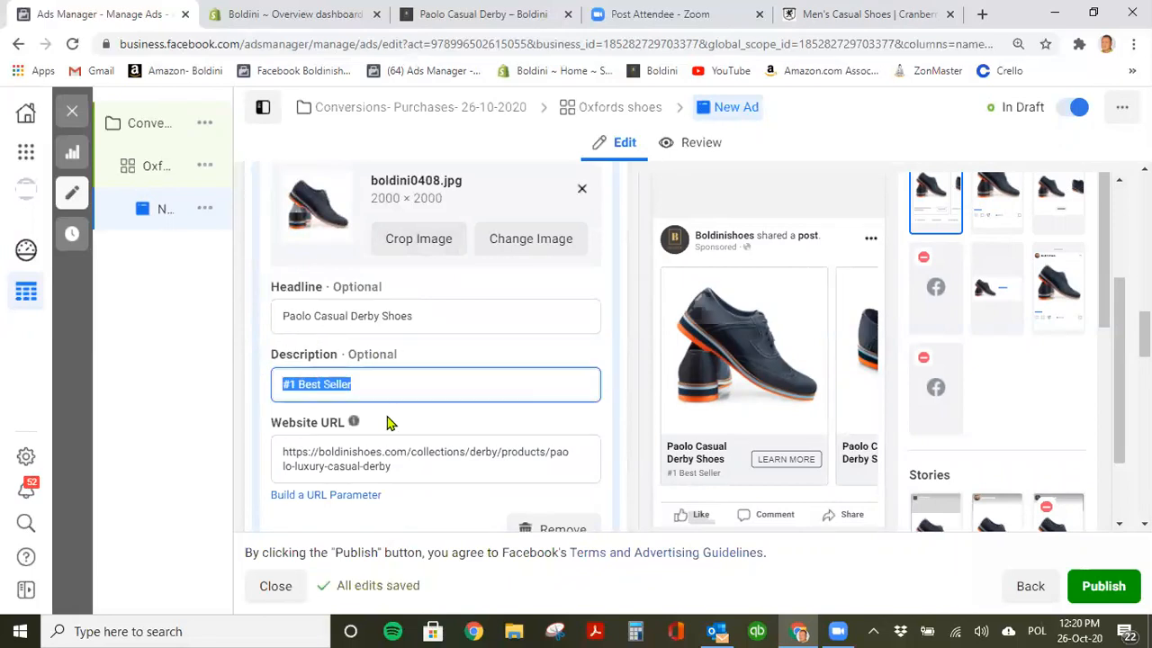
scroll(398, 418, up, 4)
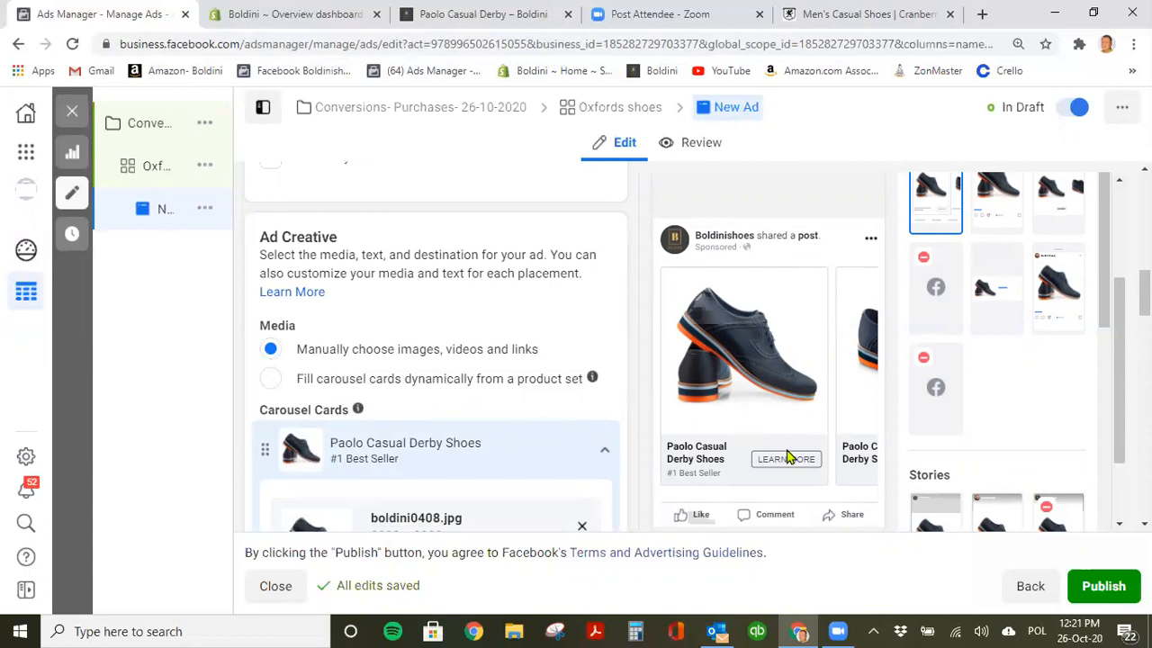
scroll(472, 423, down, 2)
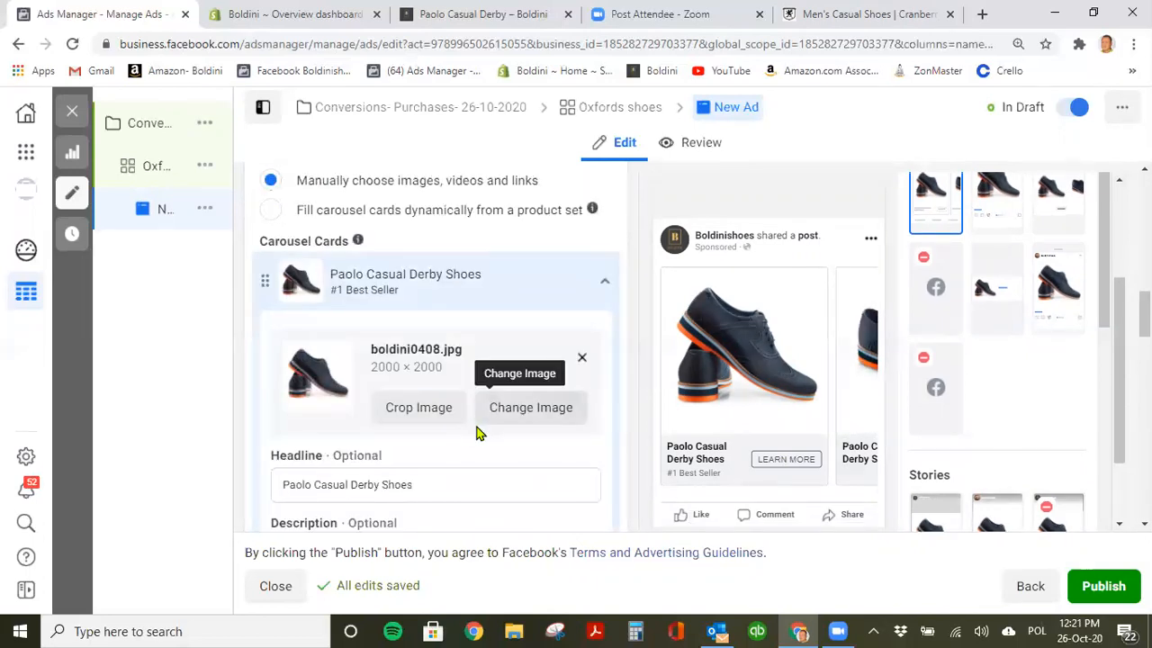
scroll(477, 433, down, 4)
click(375, 443)
click(338, 275)
text(#1 Best Seller)
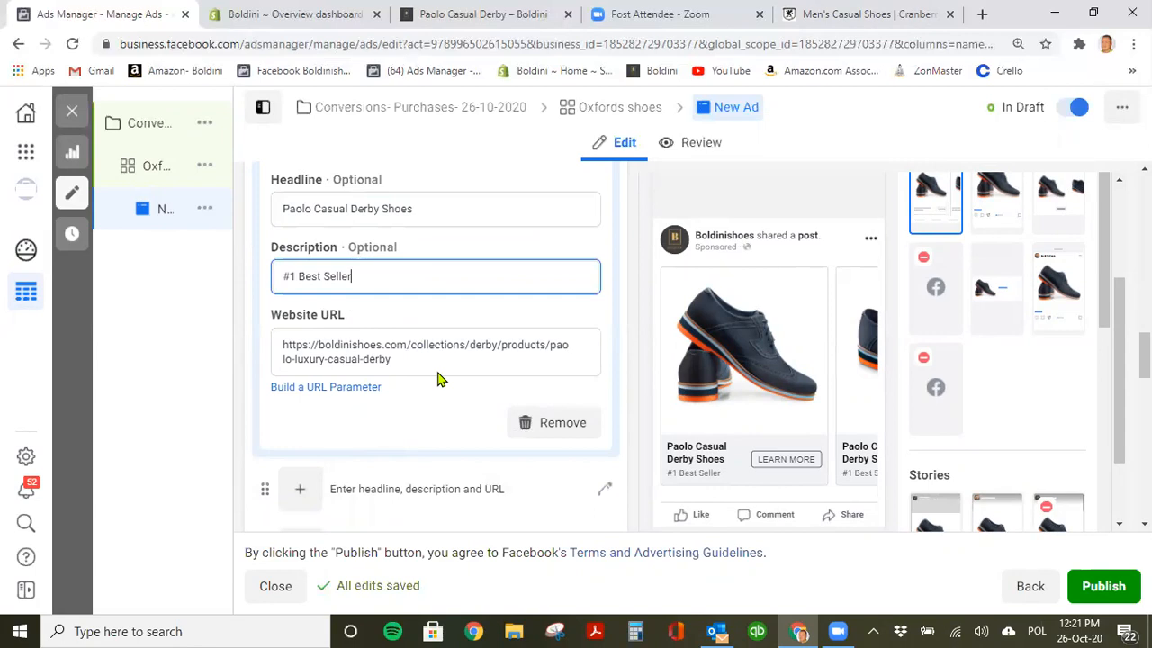
click(411, 363)
Open the third carousel card for editing and choose boldini0408 from the account images for it.
click(300, 493)
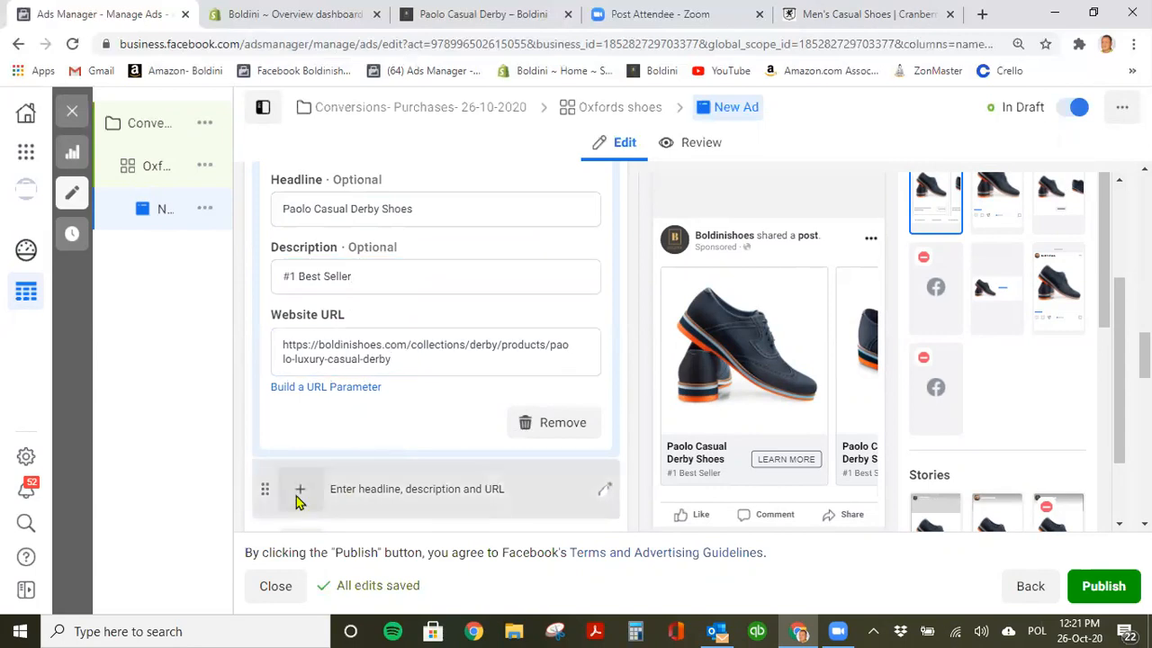
click(373, 450)
scroll(383, 437, up, 2)
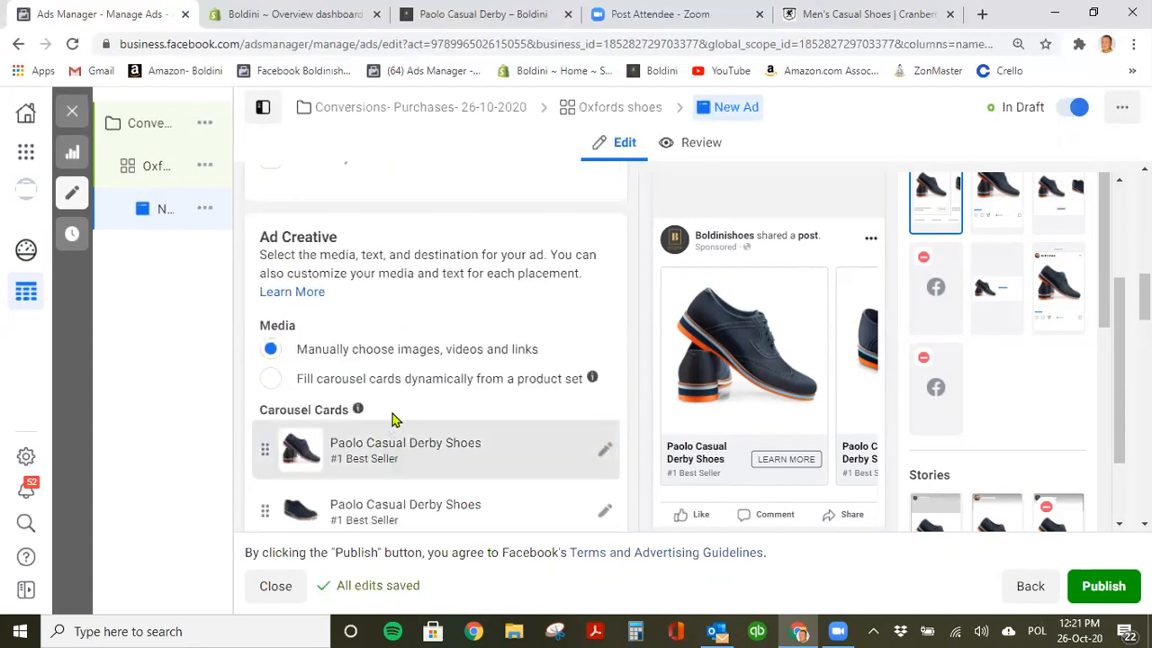
scroll(393, 419, down, 4)
scroll(360, 300, up, 2)
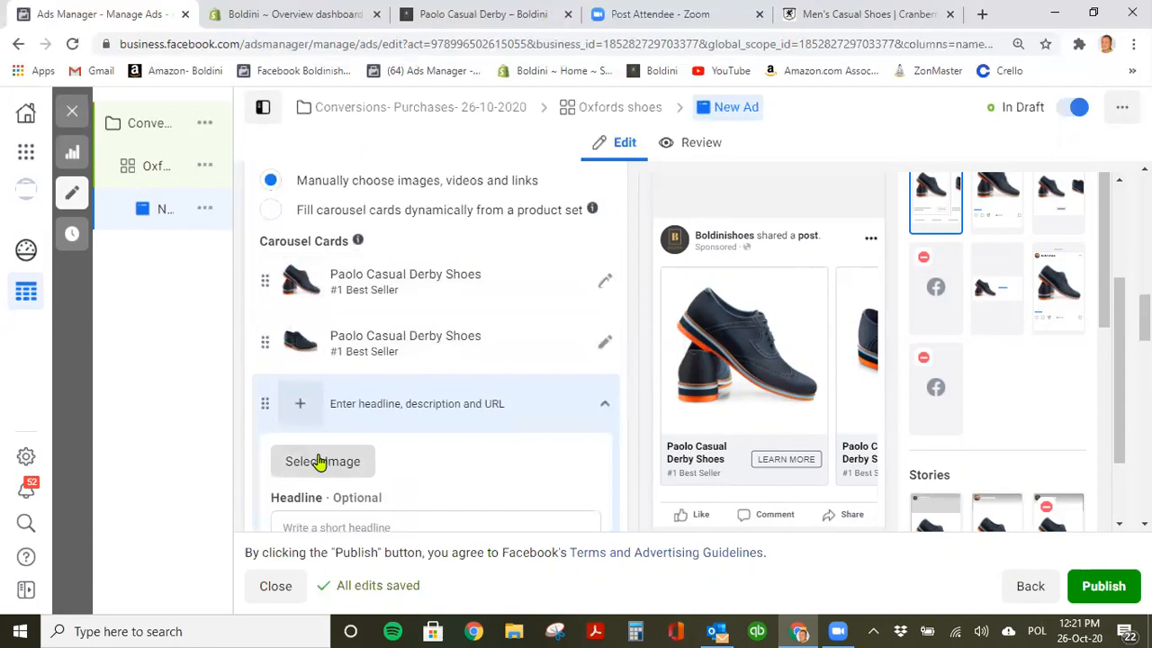
click(315, 461)
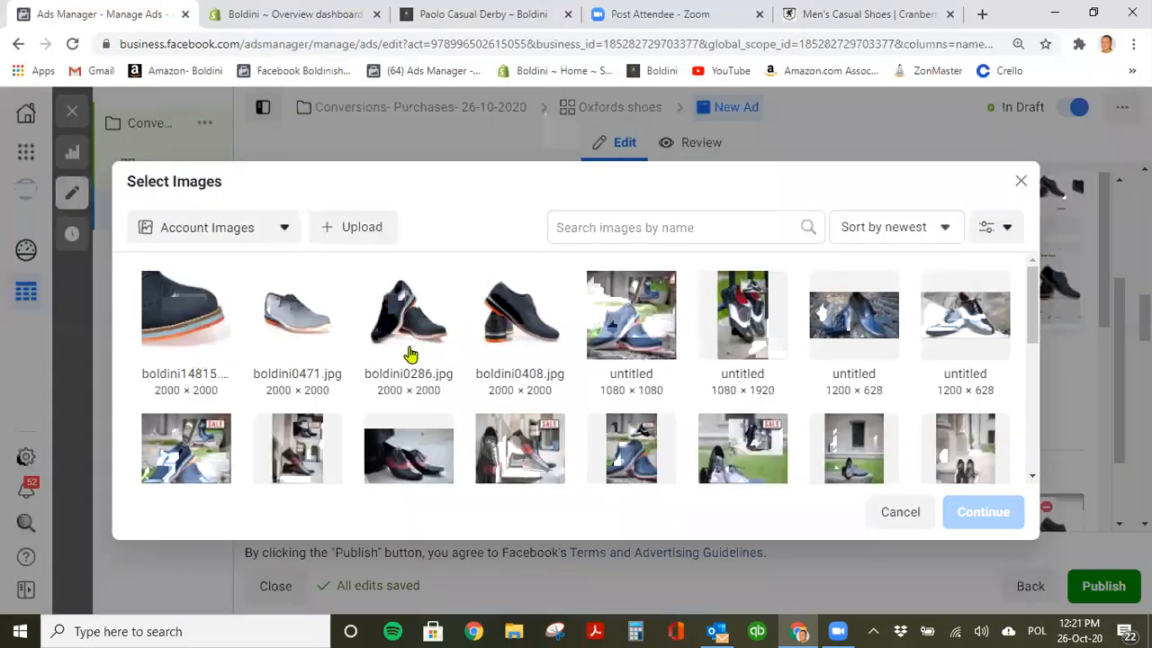
click(500, 344)
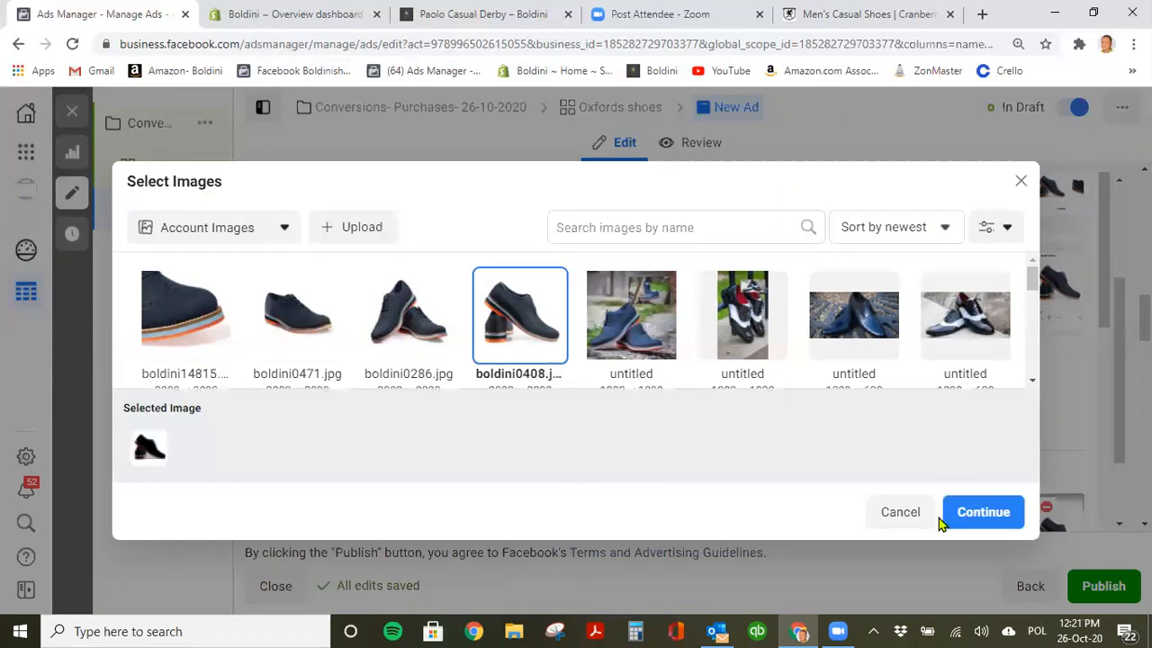
click(983, 512)
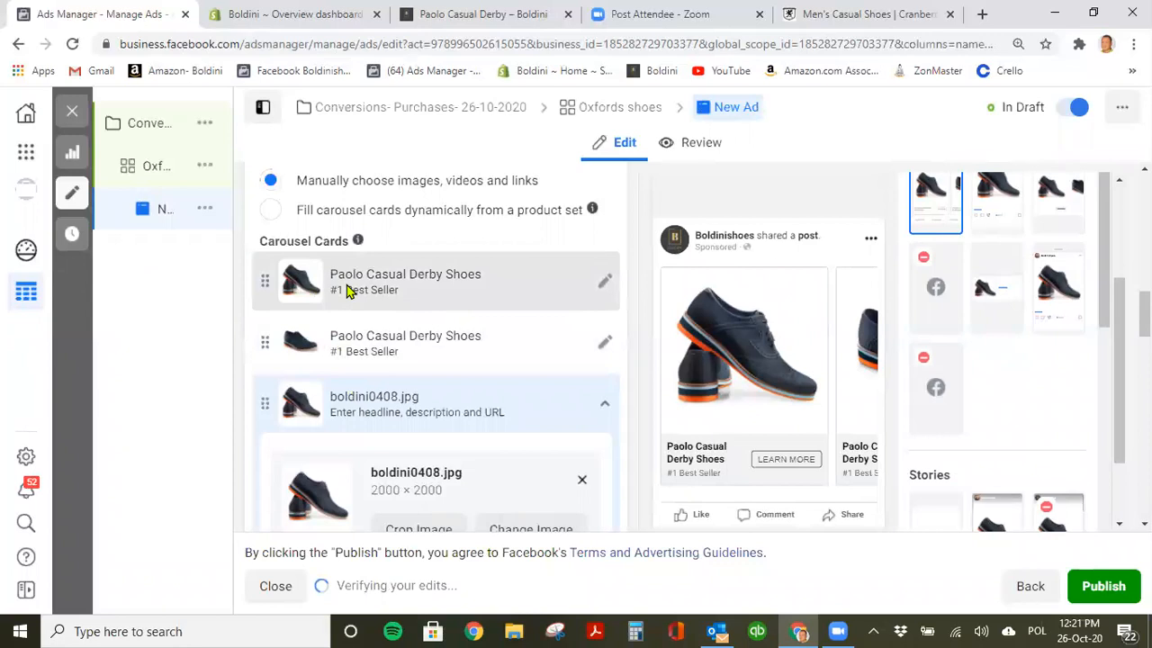
Replace the third carousel card's image with boldini0286 from the account images.
click(545, 522)
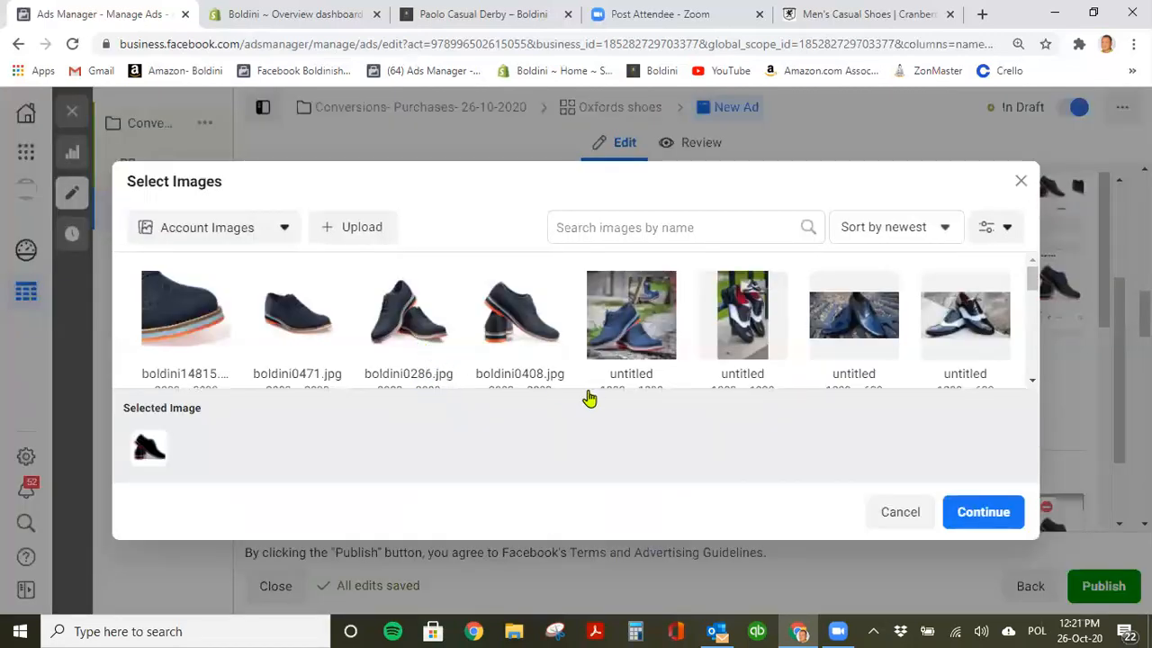
click(387, 349)
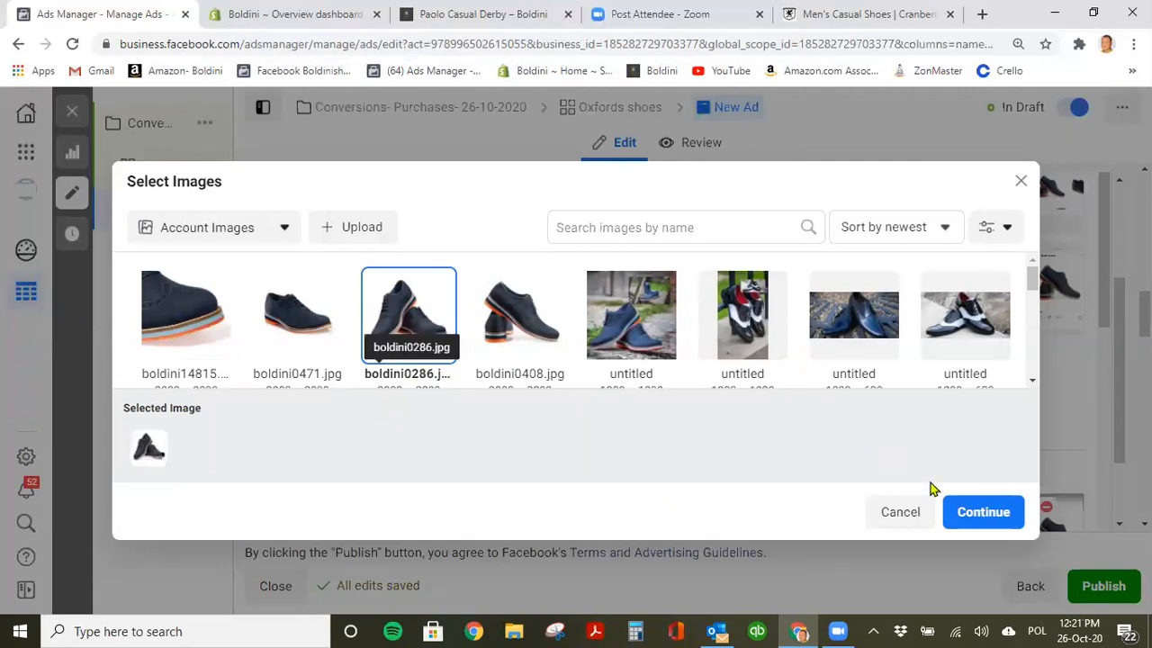
click(983, 512)
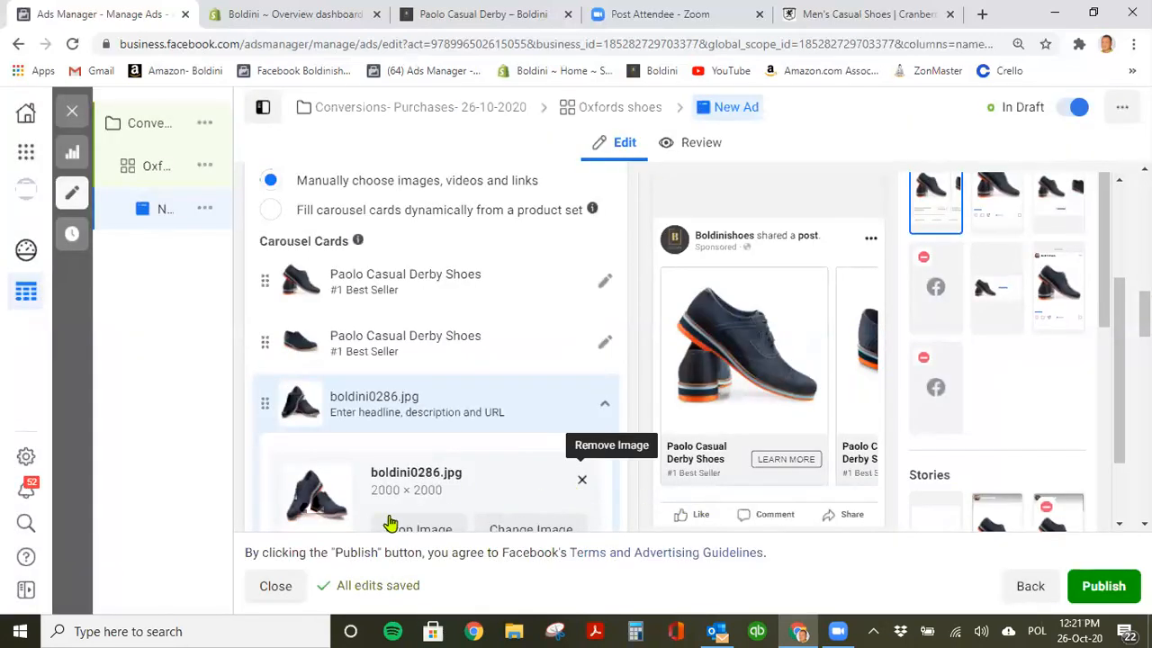
Set the third carousel card's description to "#1 Best Seller".
scroll(429, 462, down, 2)
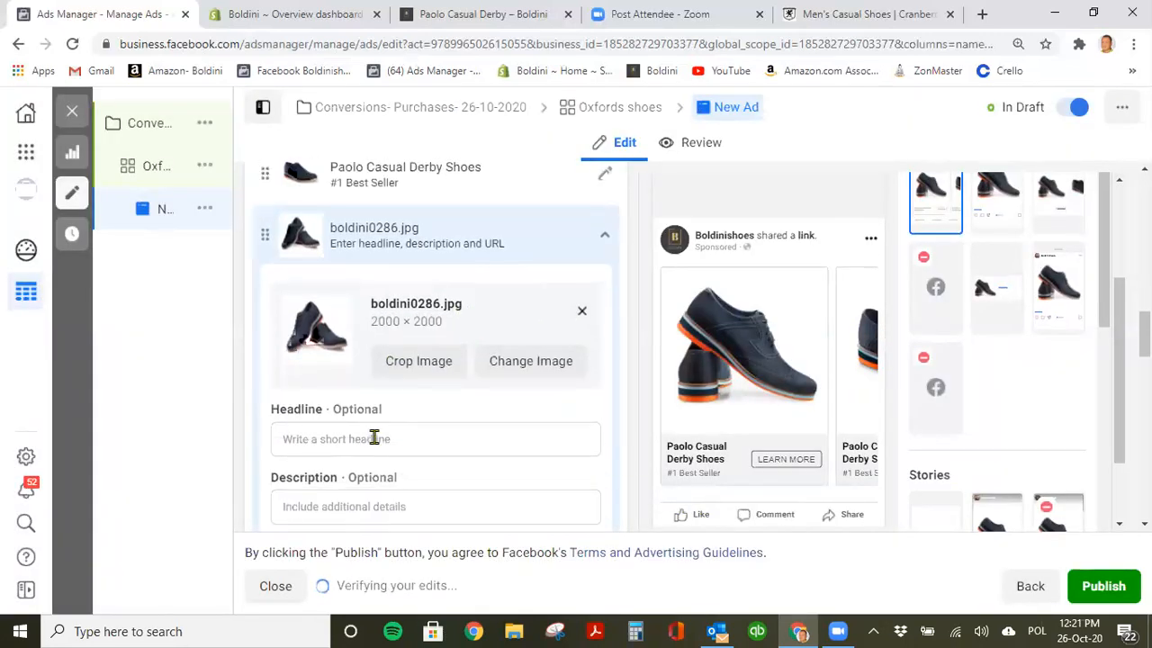
click(373, 438)
click(376, 502)
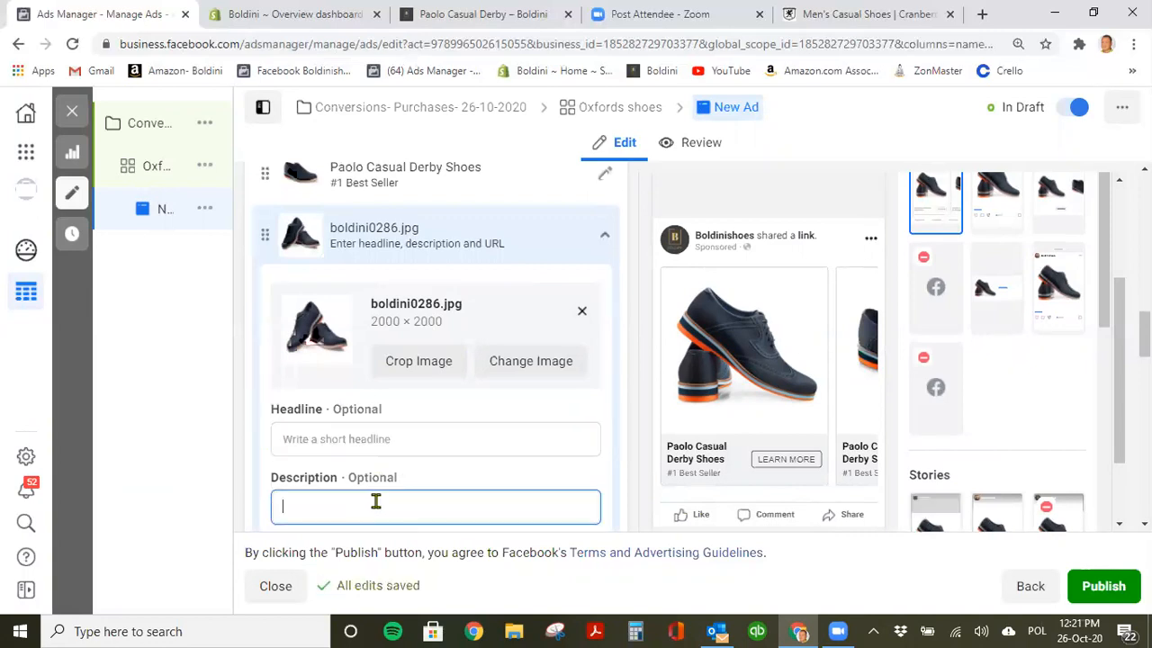
text(#1 Best Seller)
Set the third carousel card's headline to "Paolo Casual Derby Shoes", copying it from the second card.
click(394, 438)
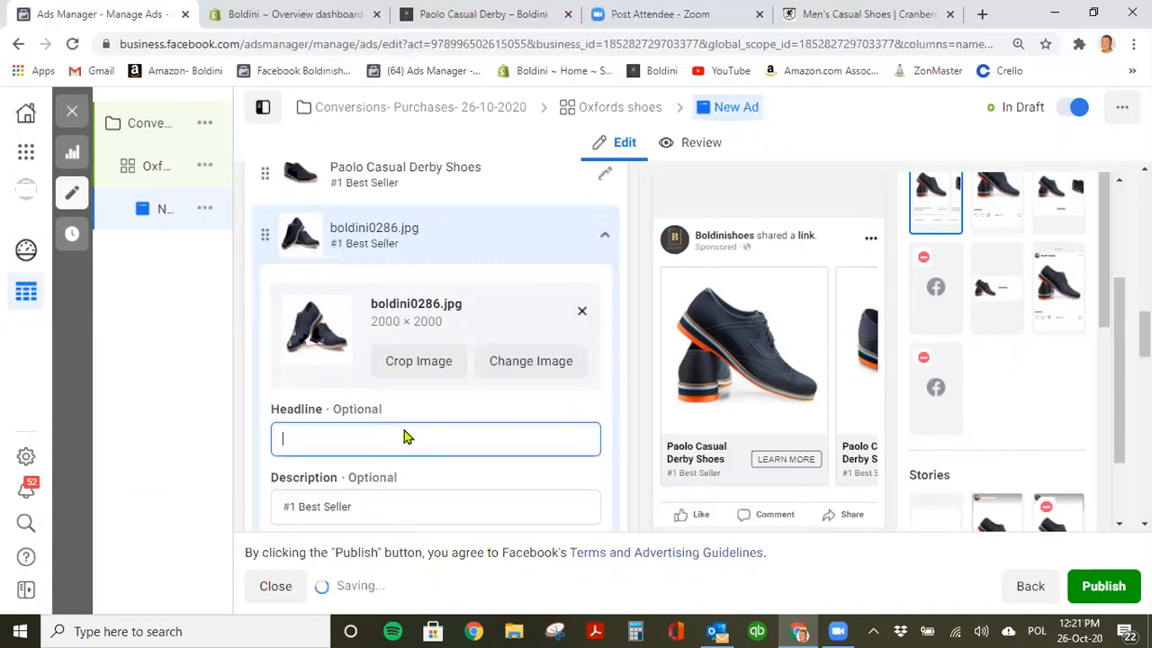
click(467, 186)
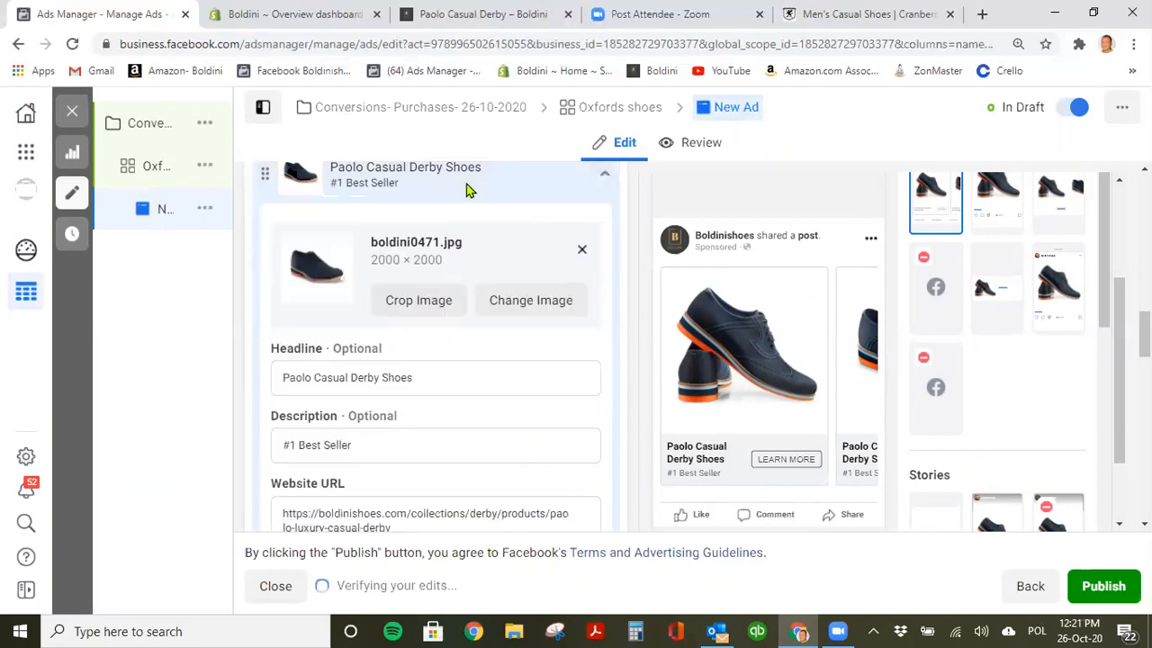
drag(412, 381, 228, 372)
key(ctrl+c)
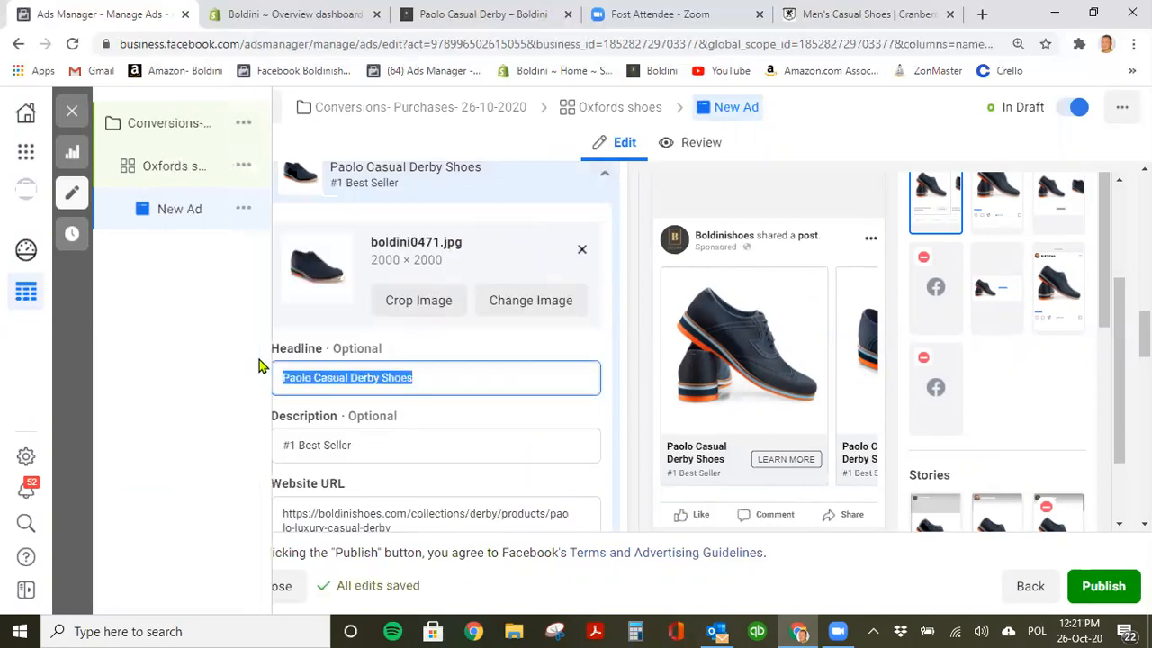
scroll(468, 373, down, 2)
scroll(416, 421, down, 2)
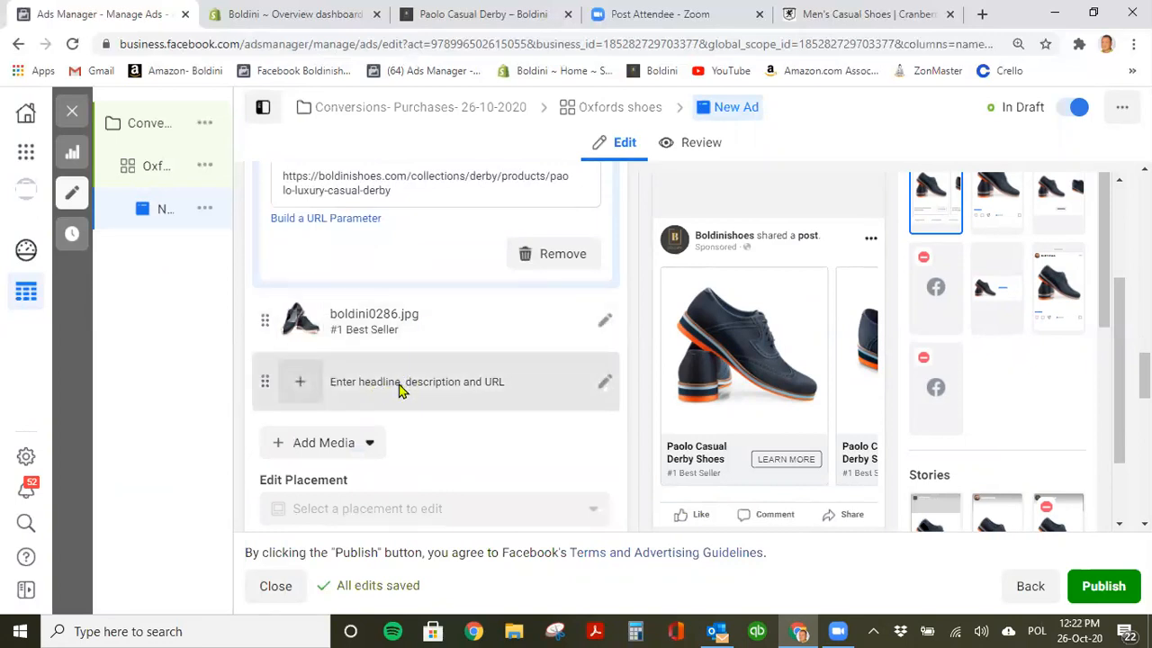
click(338, 328)
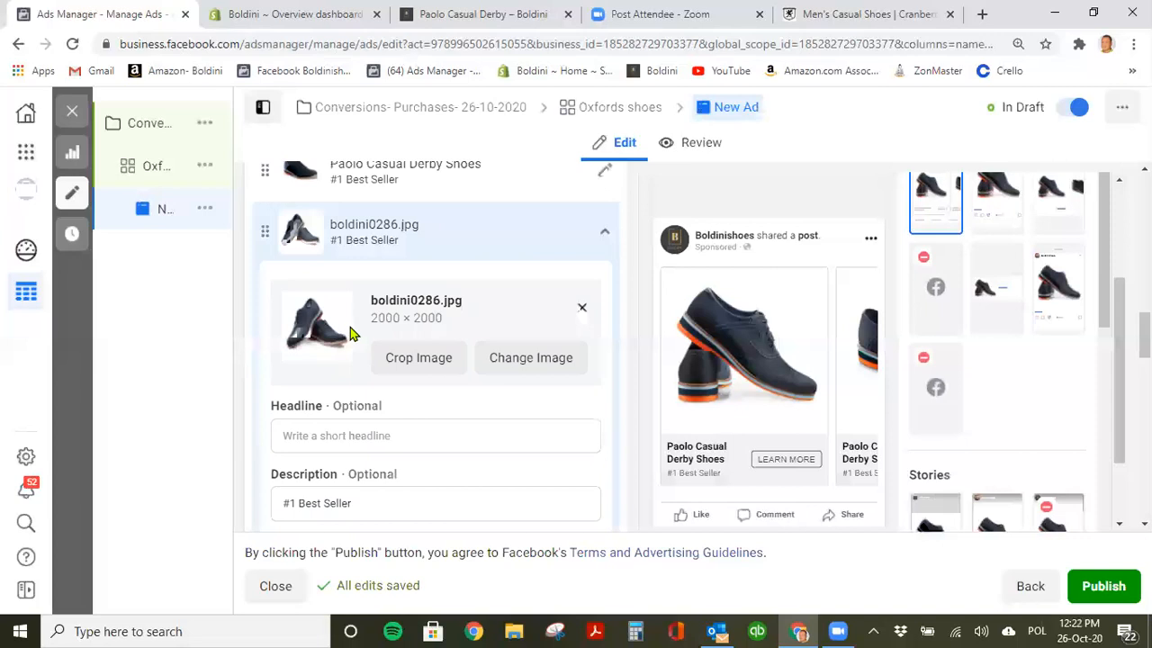
scroll(351, 333, down, 2)
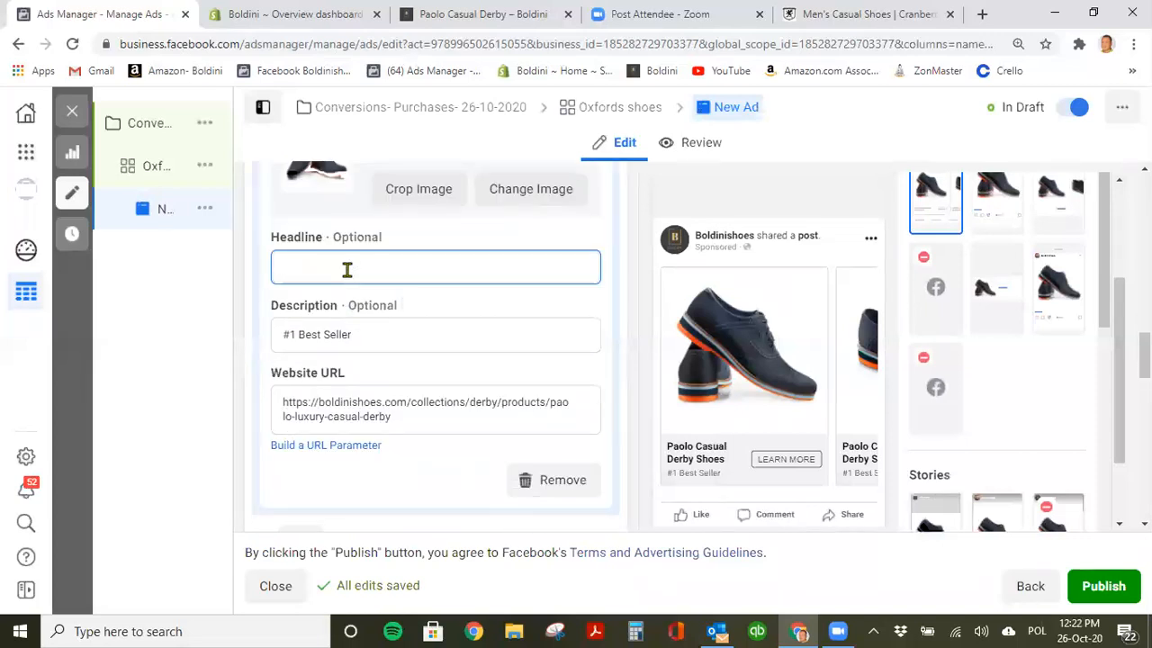
key(ctrl+v)
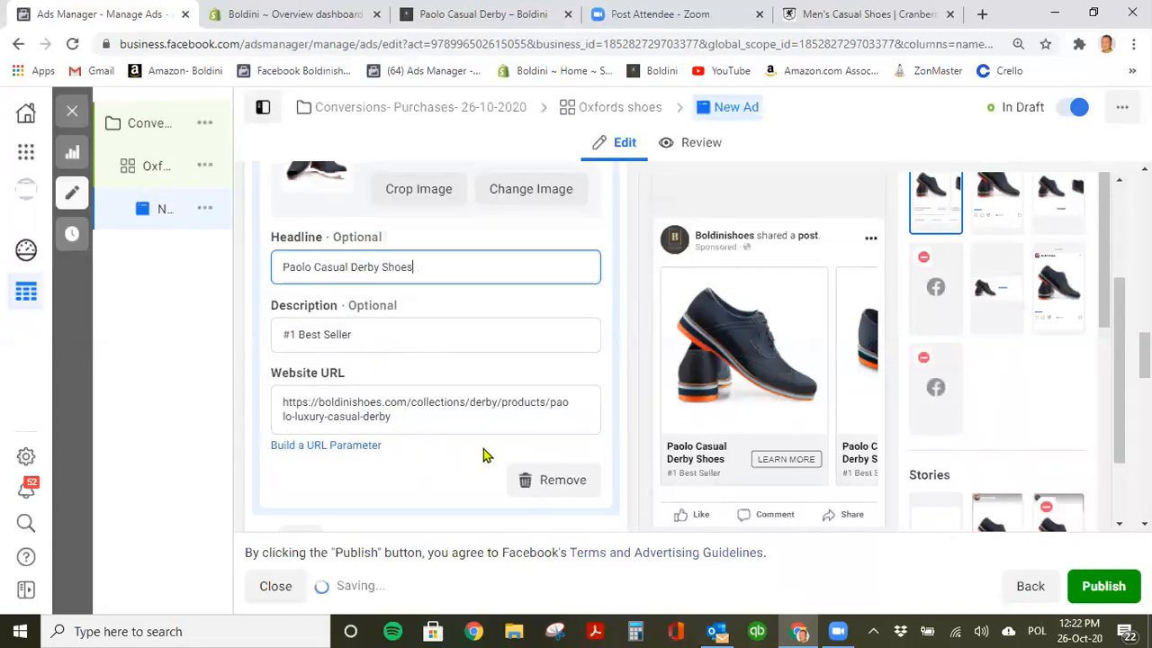
Remove the filled third card from the carousel and add a new empty image card.
scroll(417, 432, down, 2)
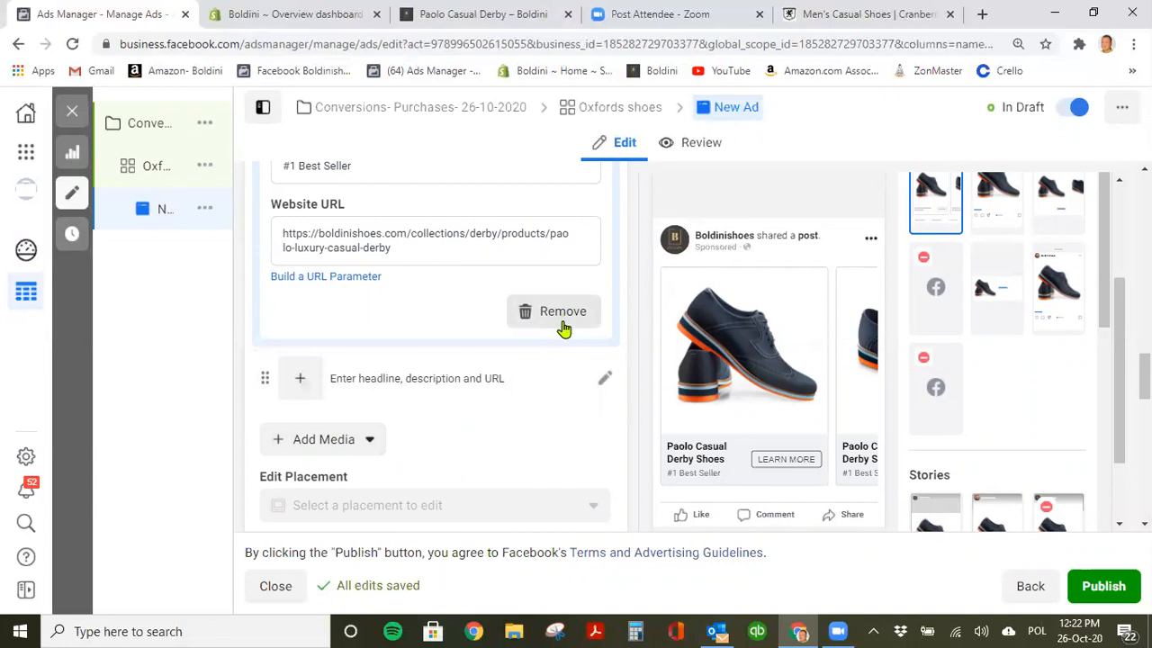
scroll(561, 336, up, 5)
scroll(531, 368, down, 5)
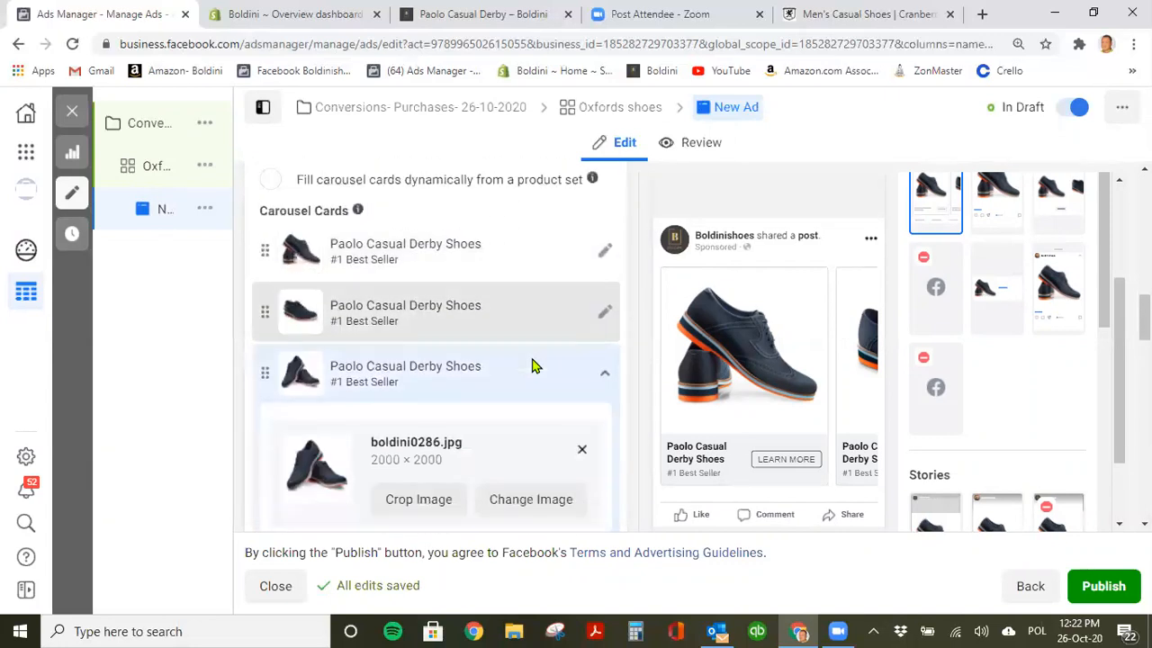
click(576, 486)
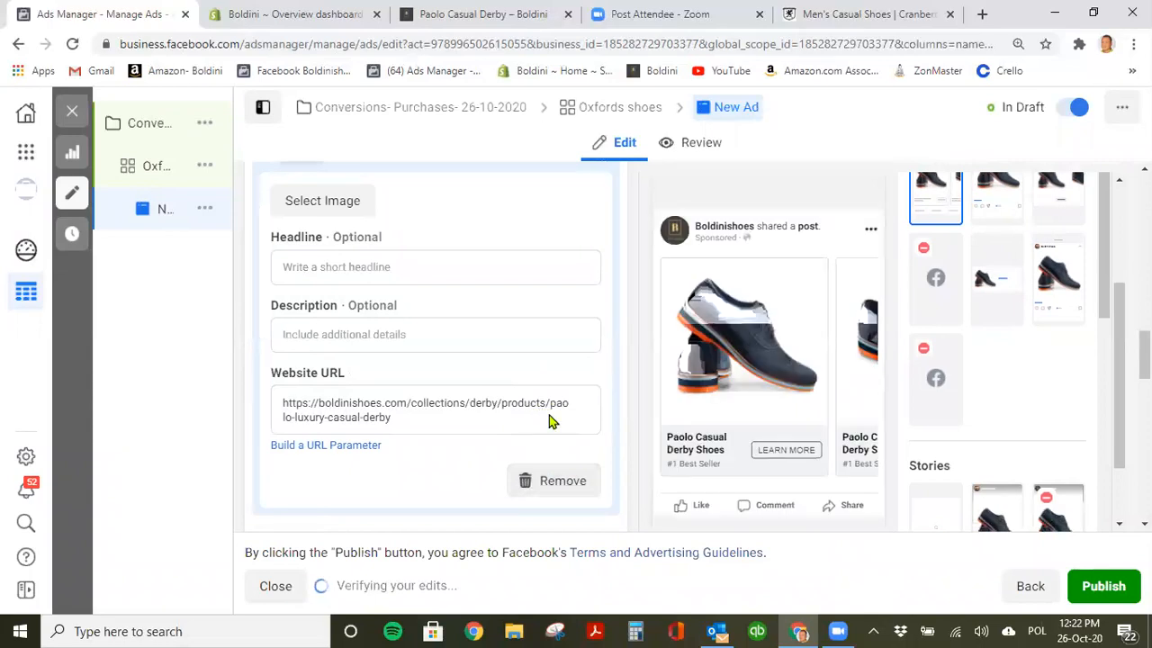
scroll(547, 419, up, 4)
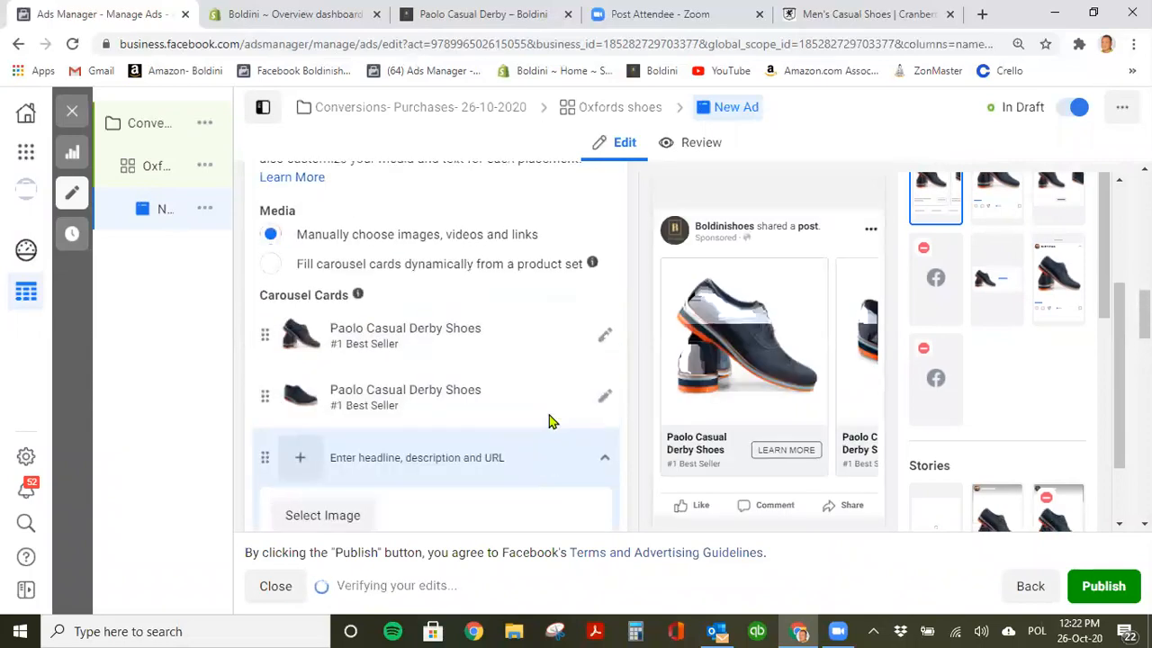
click(317, 470)
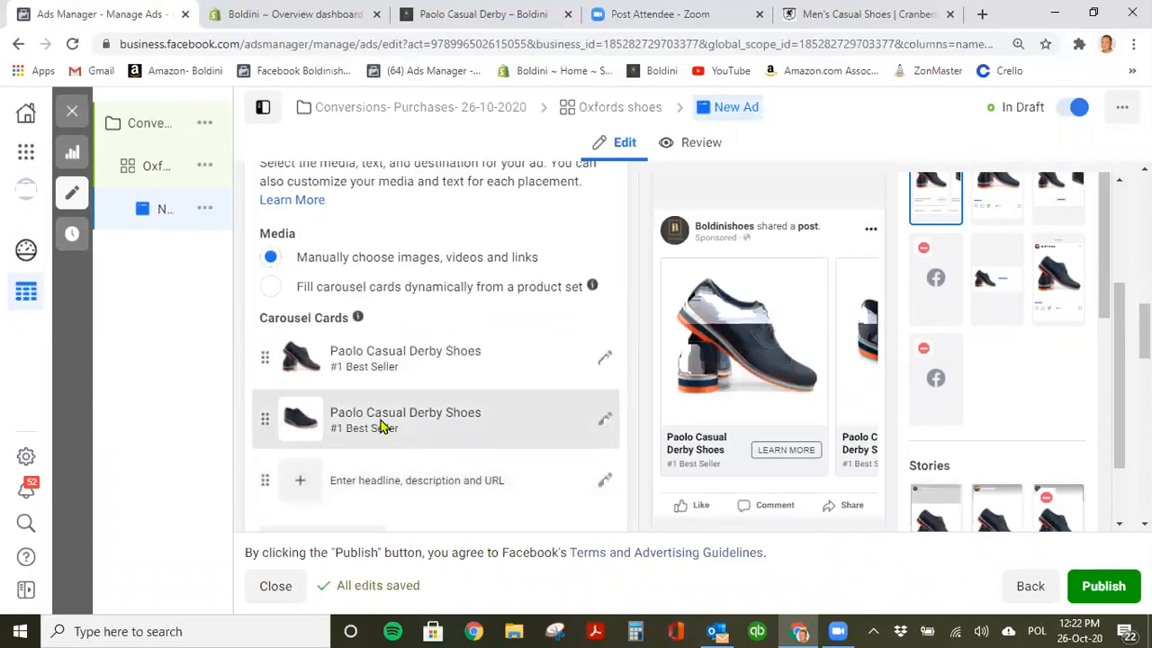
scroll(380, 426, down, 2)
click(353, 380)
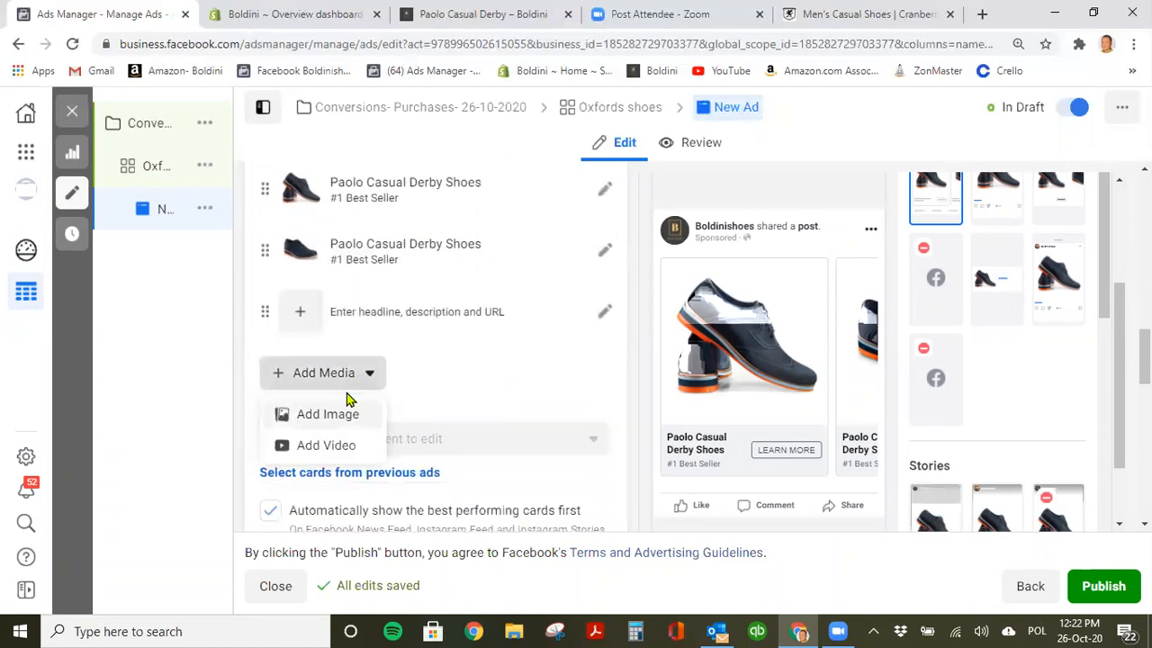
click(351, 414)
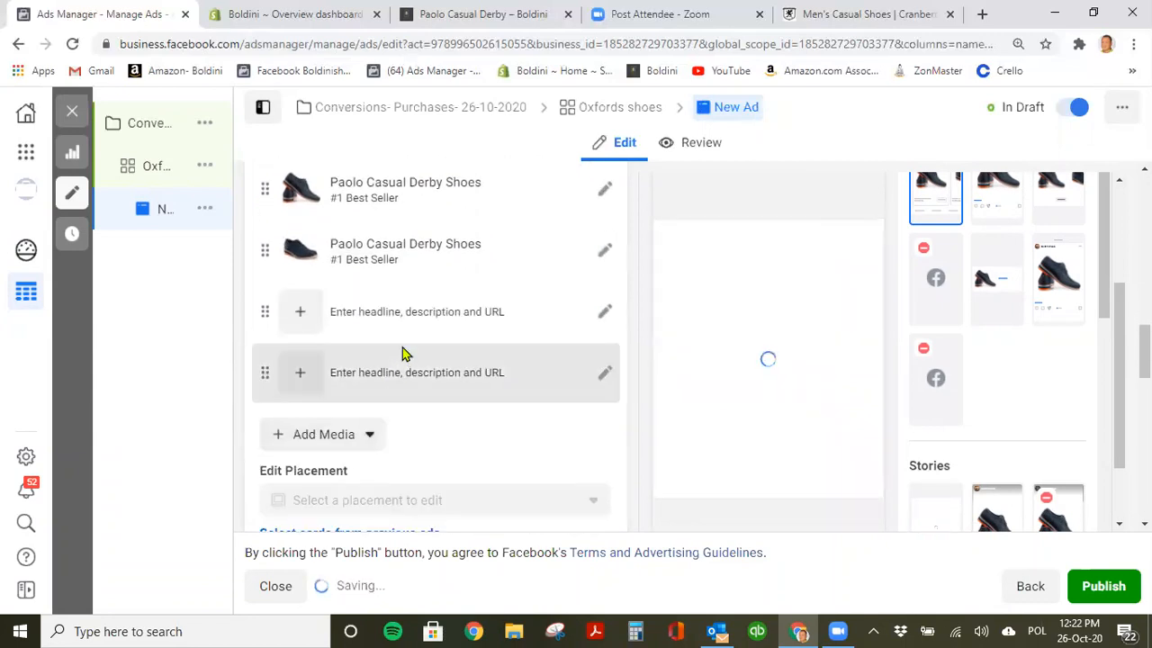
Open the empty third carousel card and choose boldini0286 from the account images for it.
scroll(353, 402, down, 1)
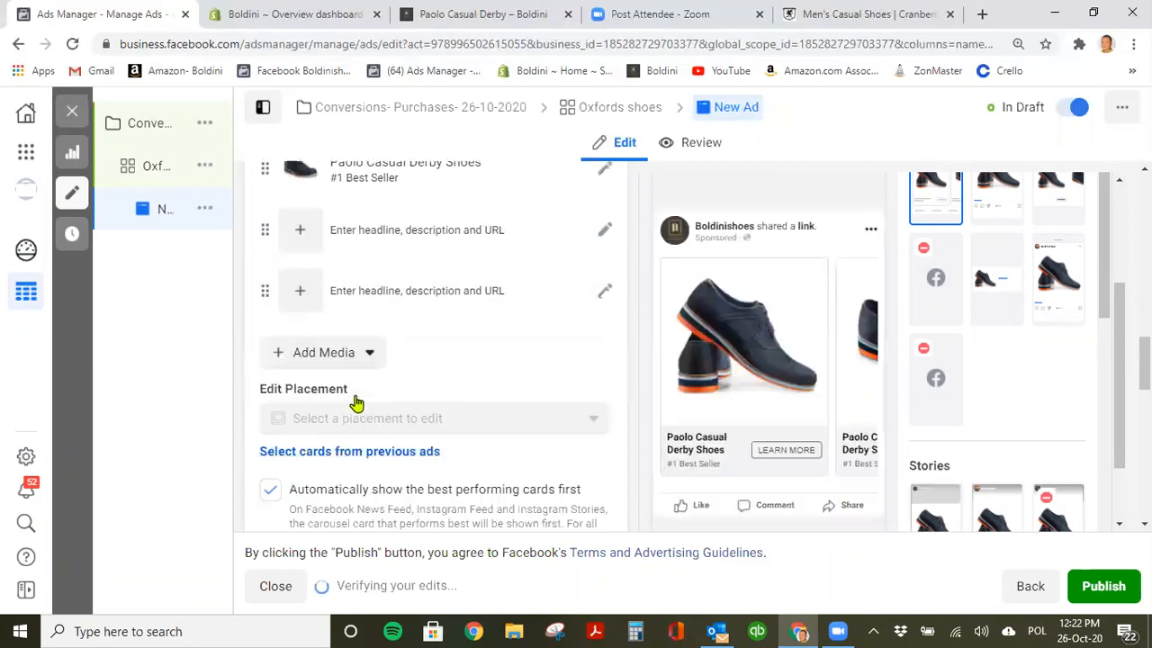
scroll(354, 396, down, 1)
scroll(338, 369, up, 4)
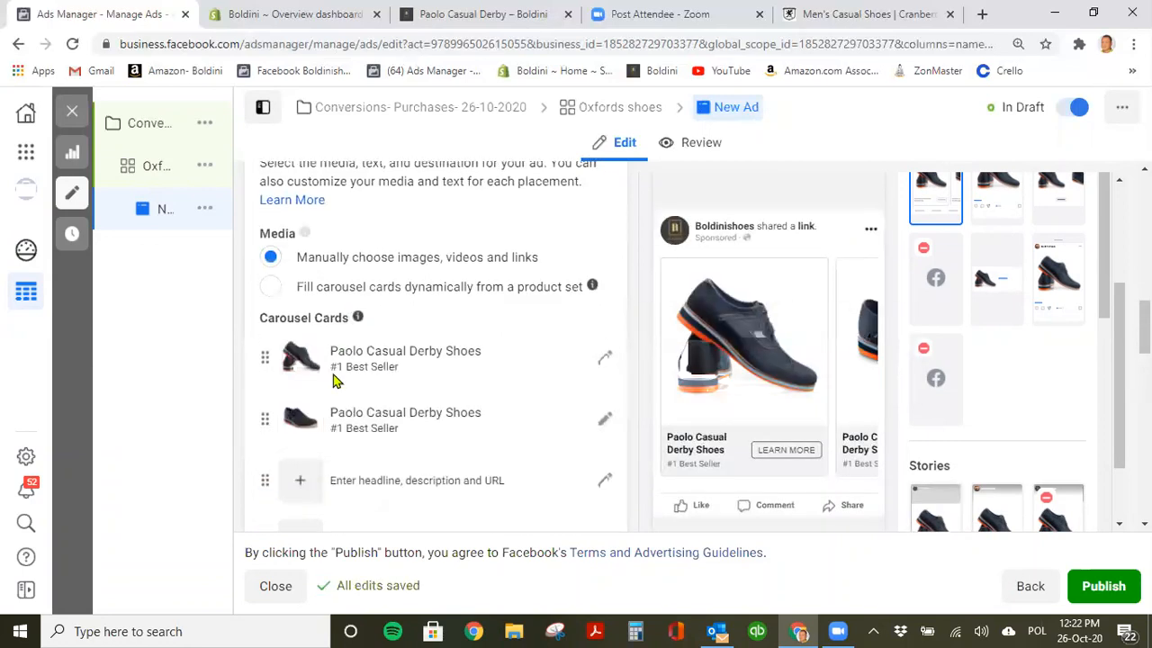
click(310, 480)
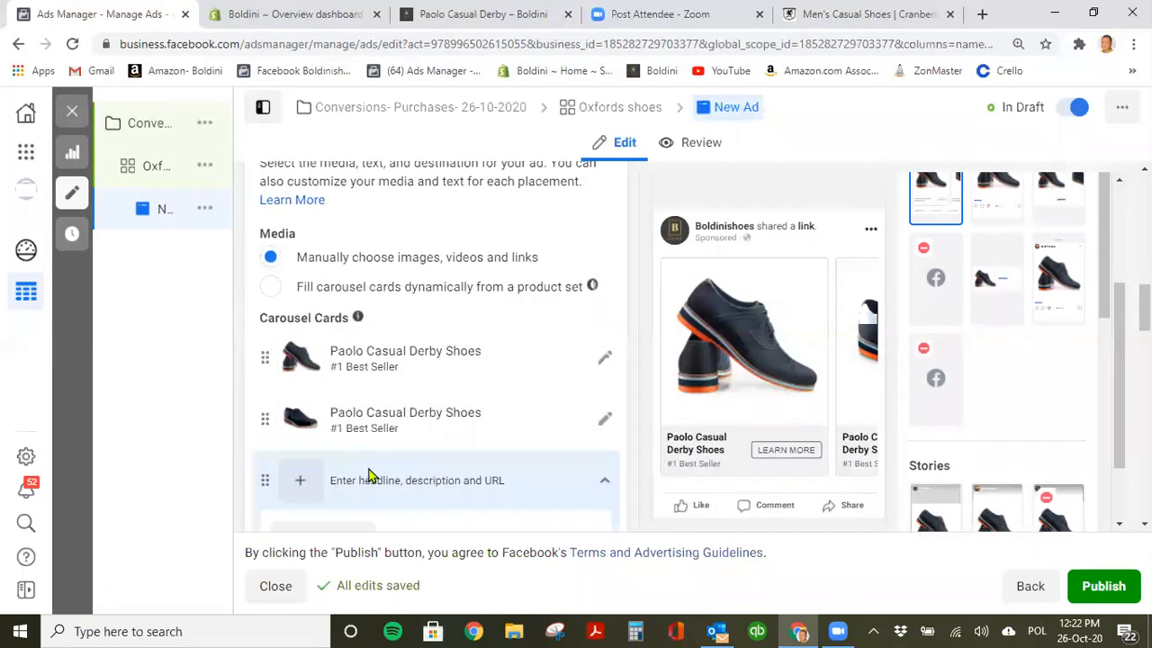
click(346, 371)
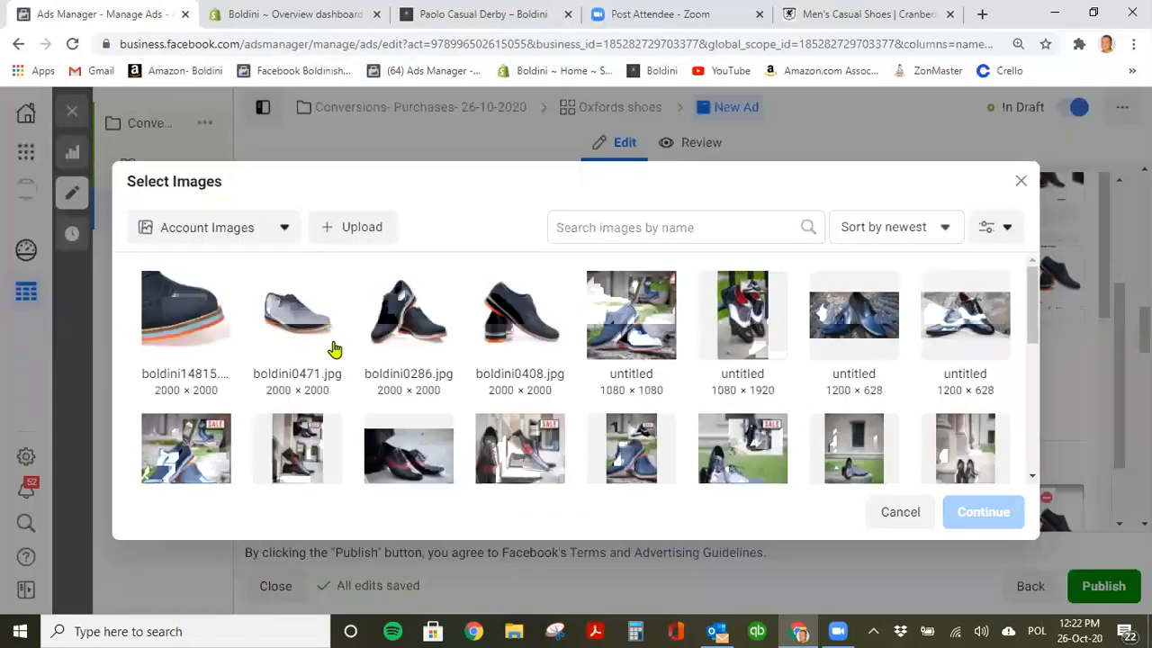
click(405, 326)
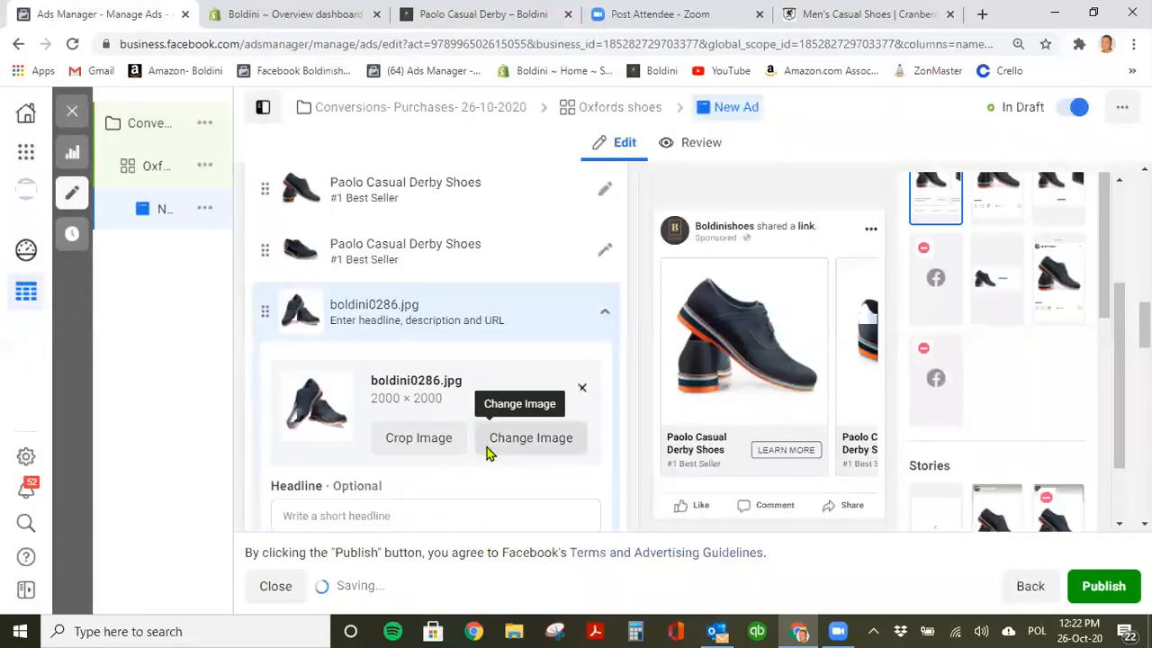
Give the boldini0286 carousel card the headline "Paolo Casual Derby Shoes" and the description "#1 Best Seller".
scroll(489, 452, down, 2)
click(413, 342)
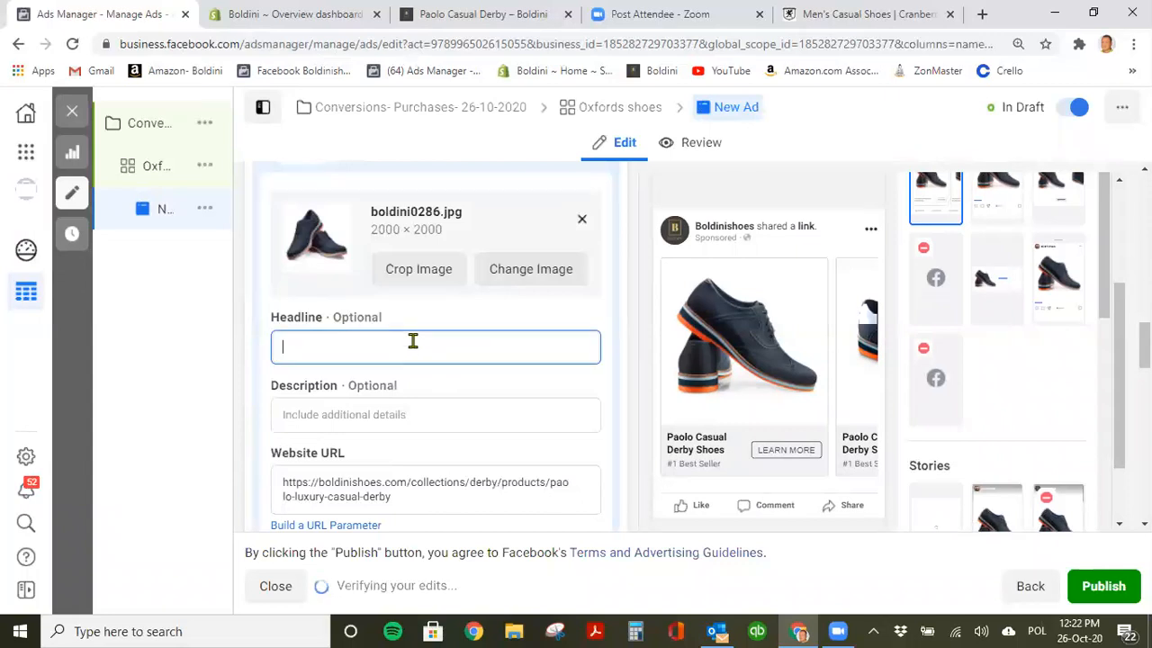
text(Paolo Casual Derby Shoes)
click(387, 414)
text(# Best)
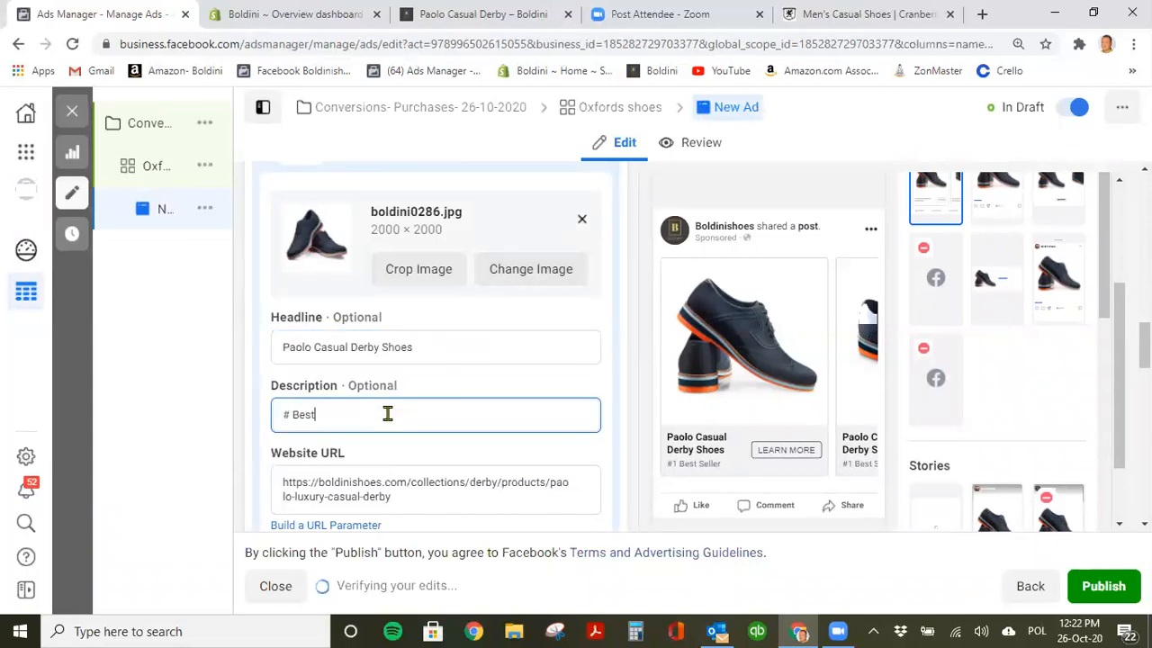
text( Seller)
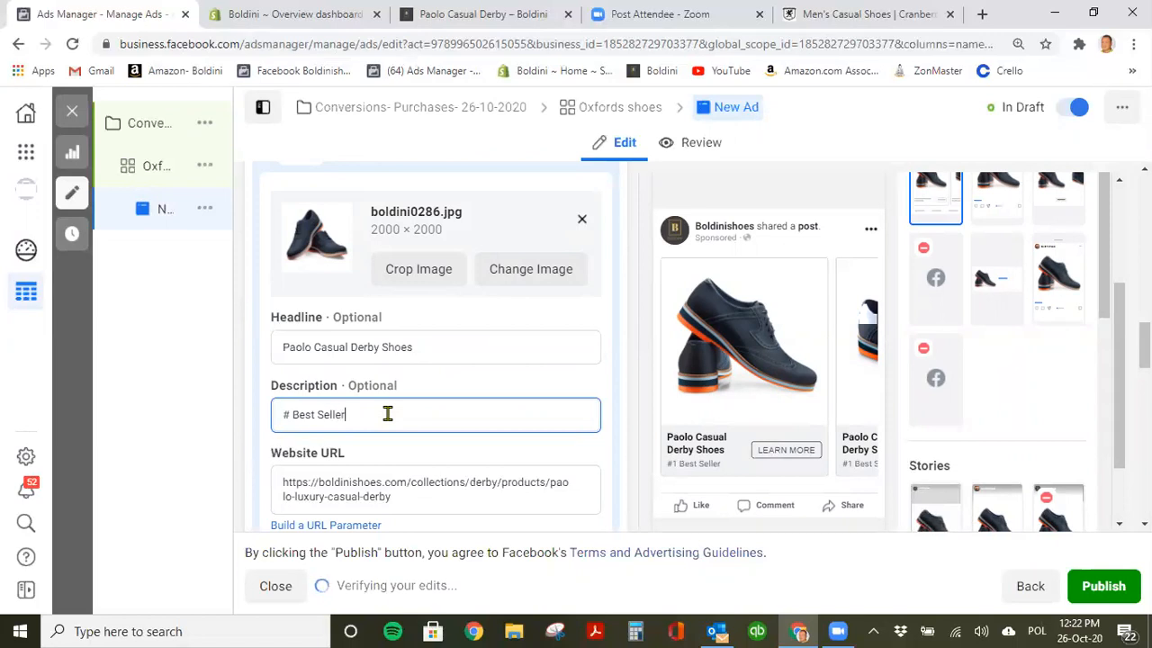
scroll(546, 468, down, 2)
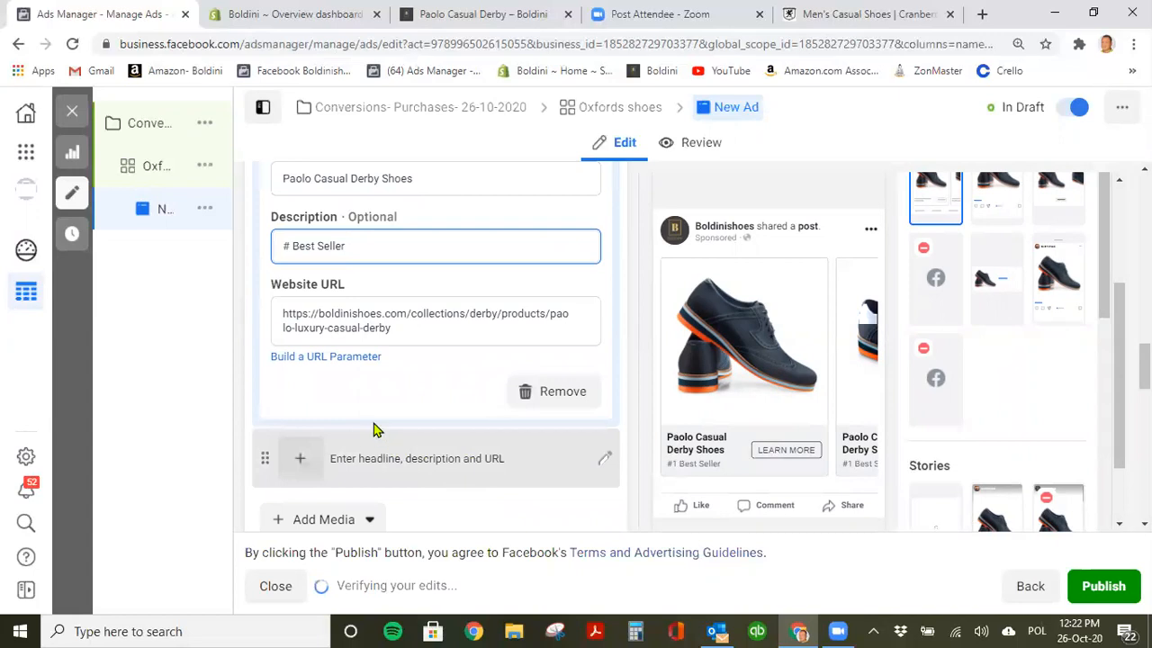
click(296, 248)
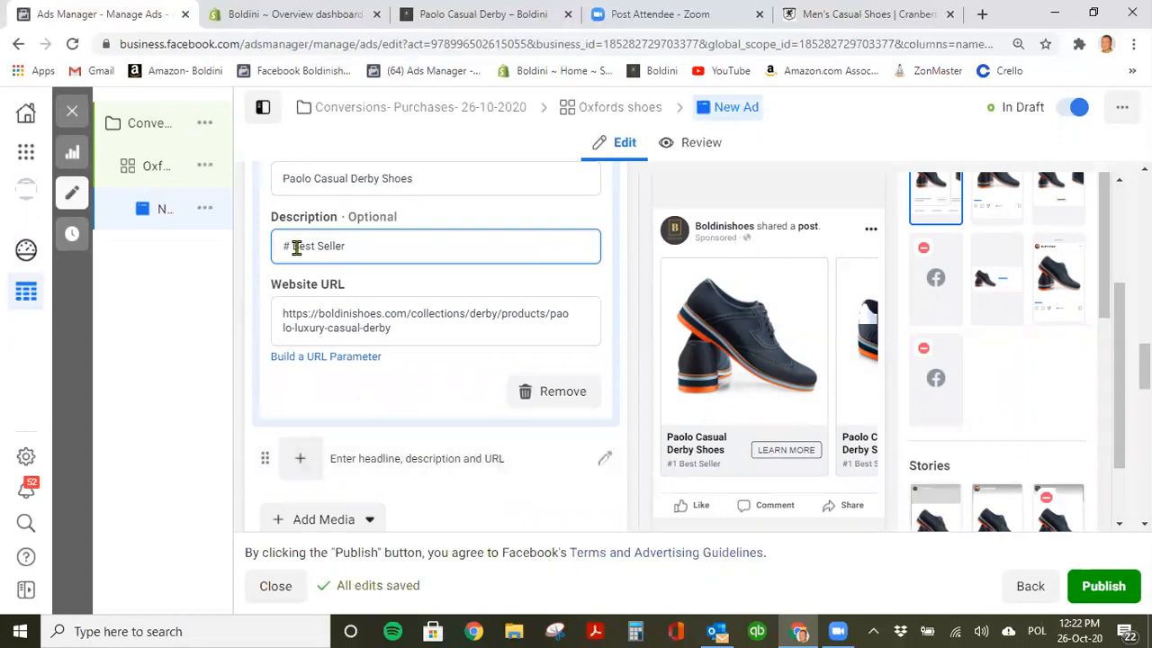
text(1)
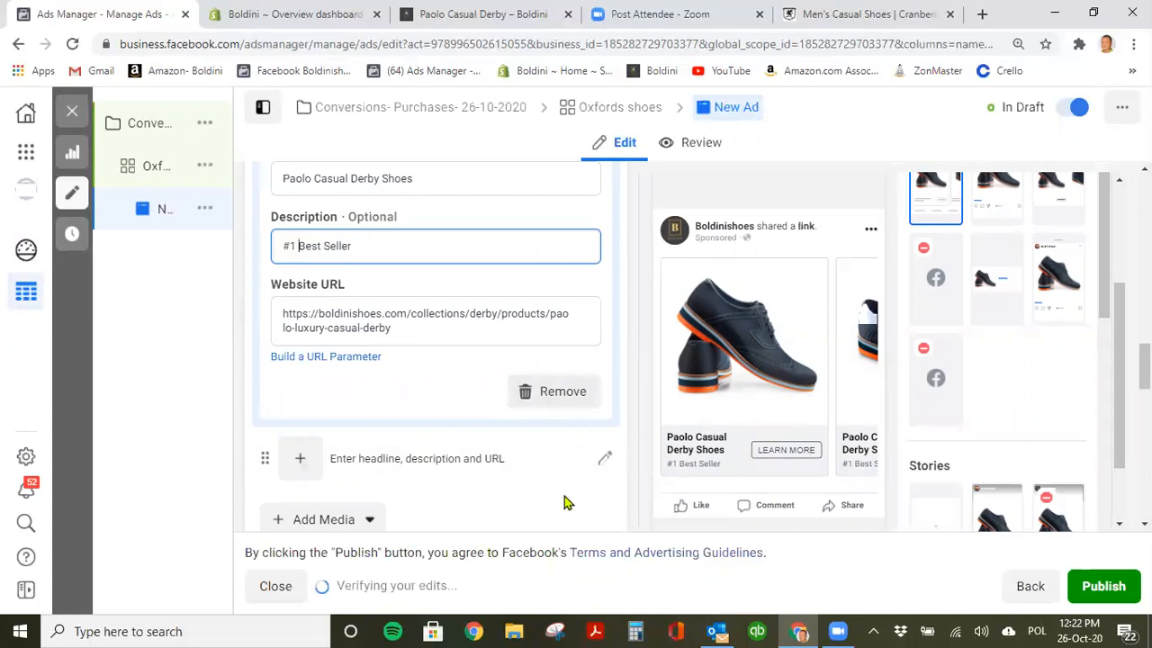
Open the empty fourth carousel card and remove it, keeping only the three filled cards.
click(306, 463)
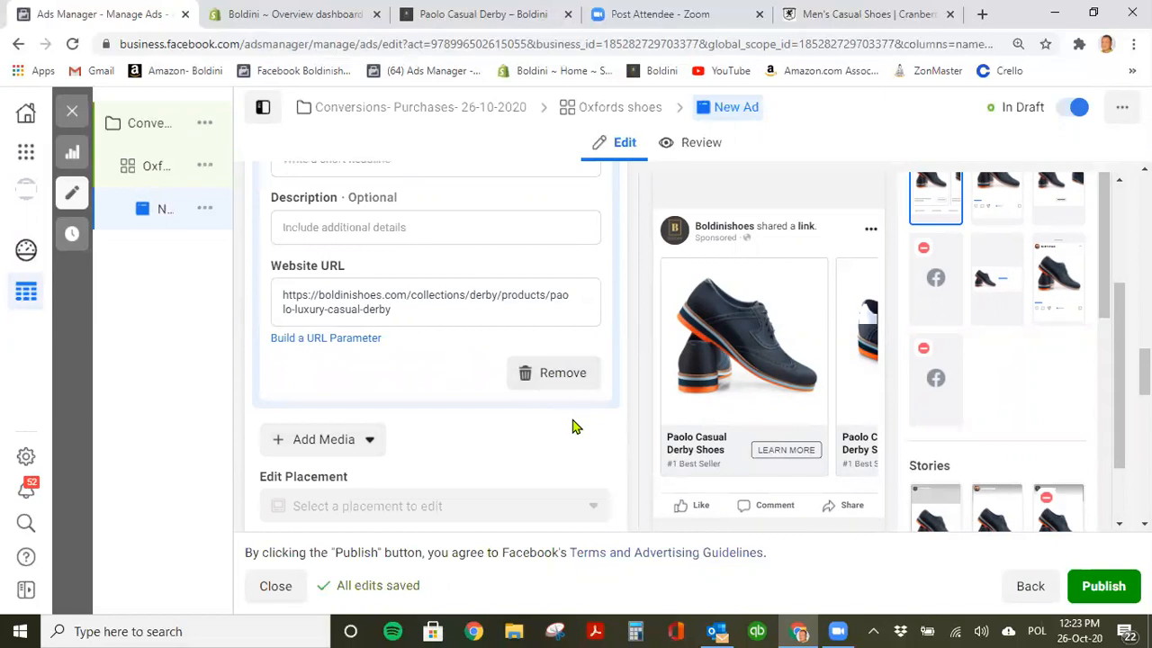
scroll(573, 426, up, 3)
scroll(574, 426, down, 3)
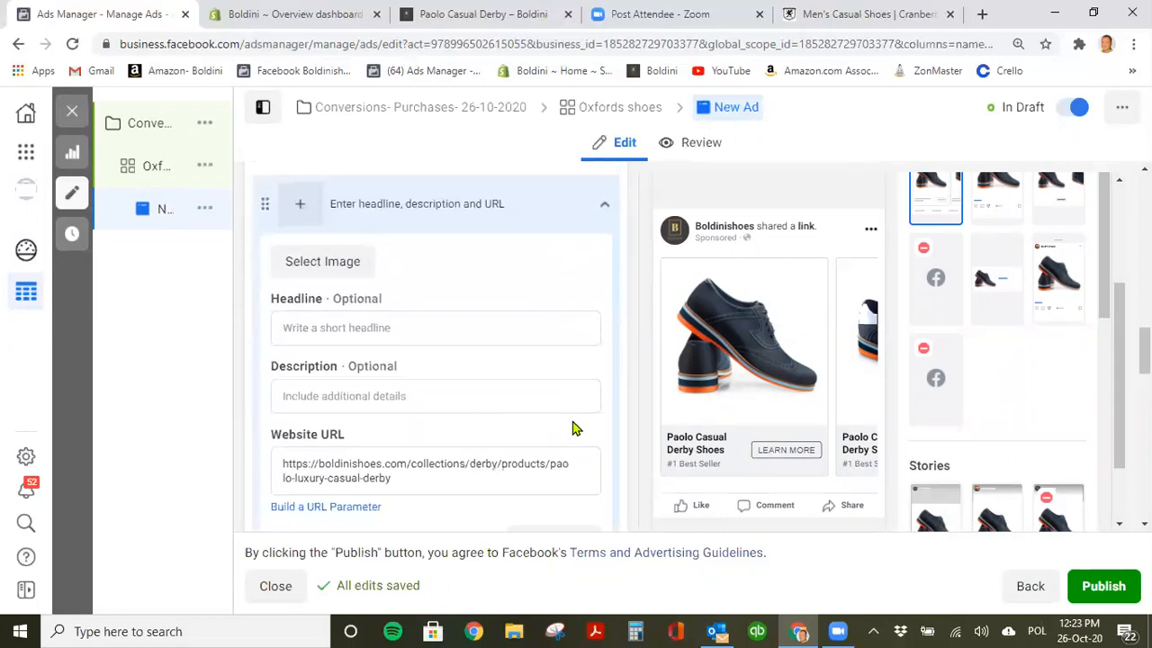
click(576, 374)
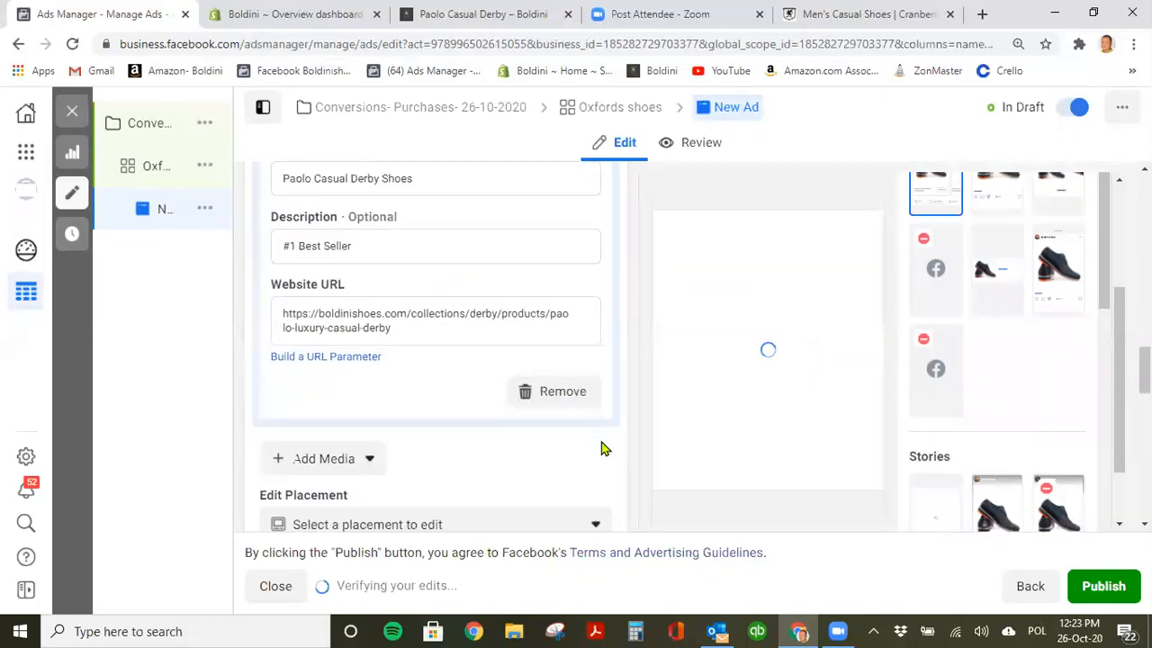
scroll(563, 447, up, 5)
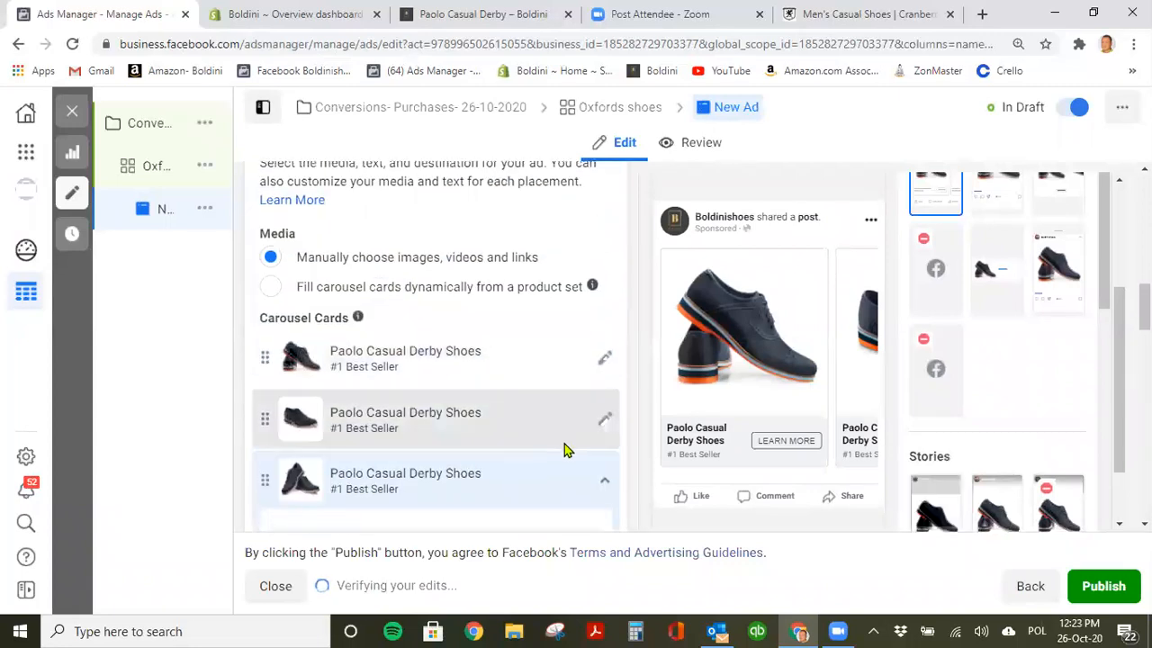
scroll(564, 448, down, 2)
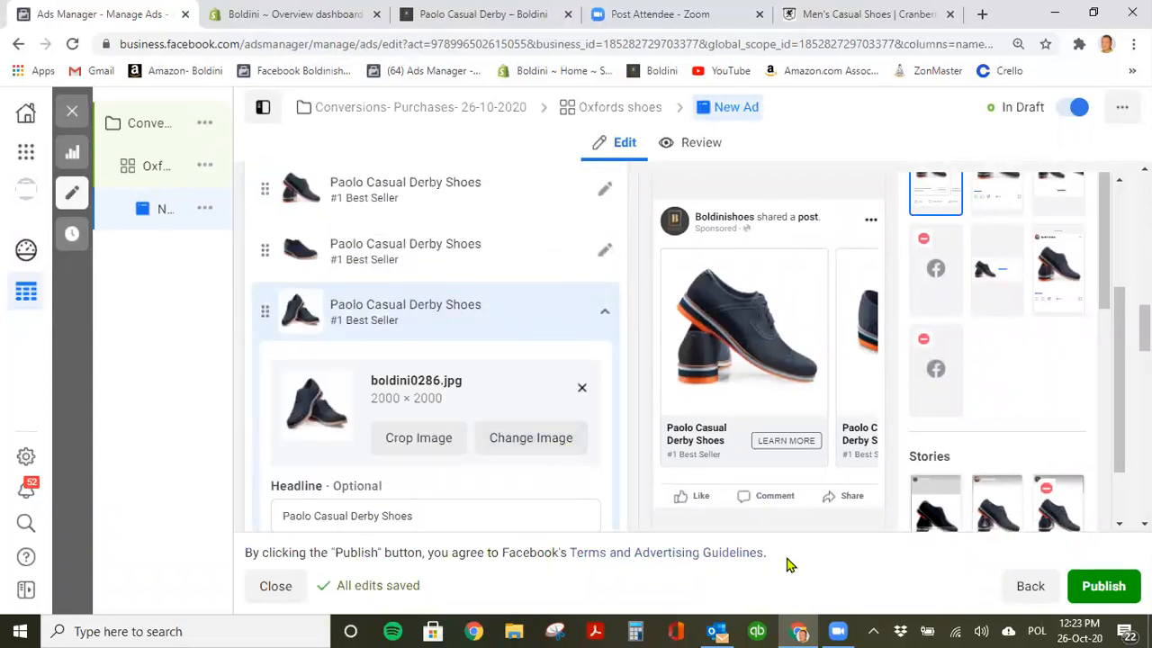
Set the primary text to the product page's sentence "The excellent combination of sporty and elegant style in the modern version makes this model extremely unique.".
scroll(560, 483, down, 10)
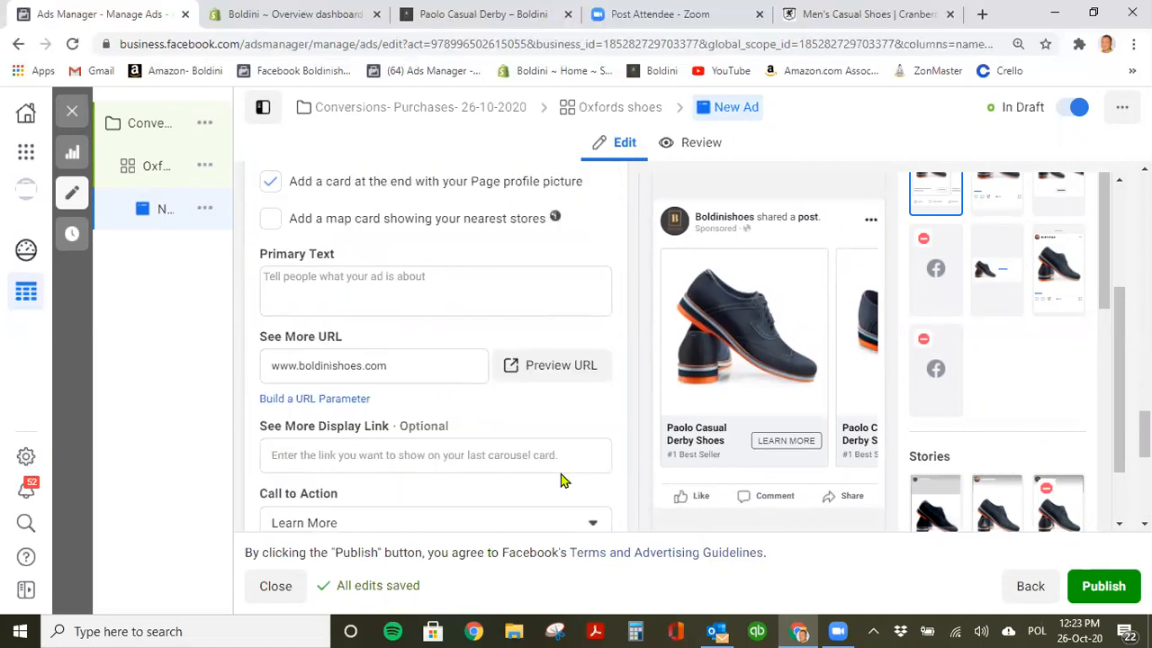
click(419, 290)
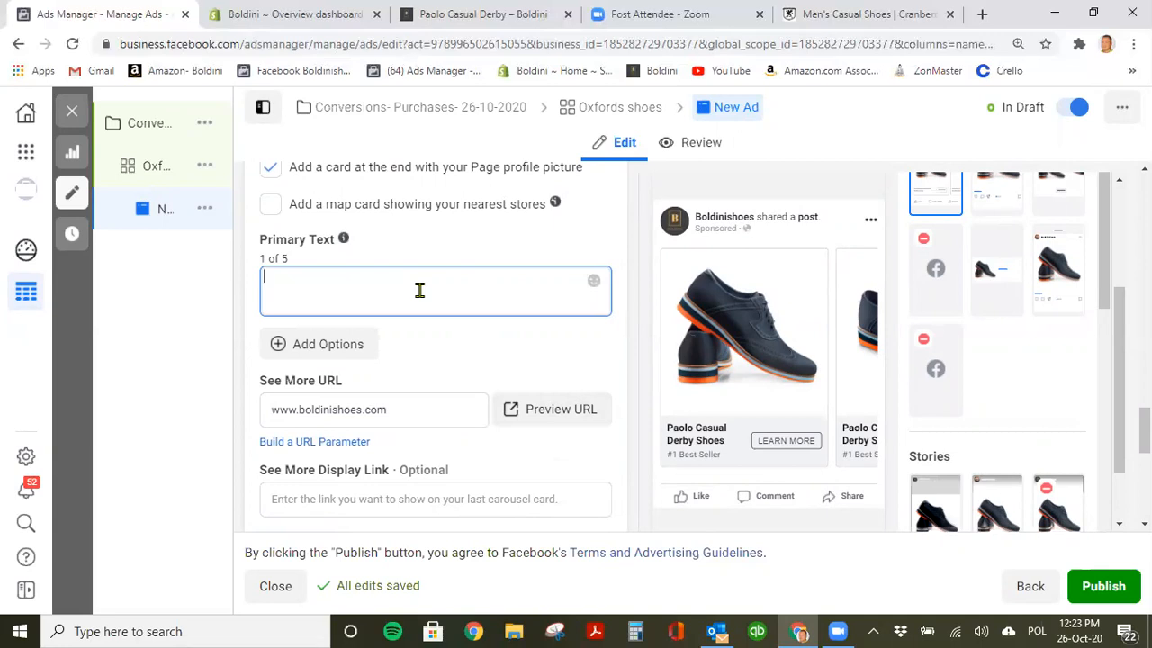
click(524, 15)
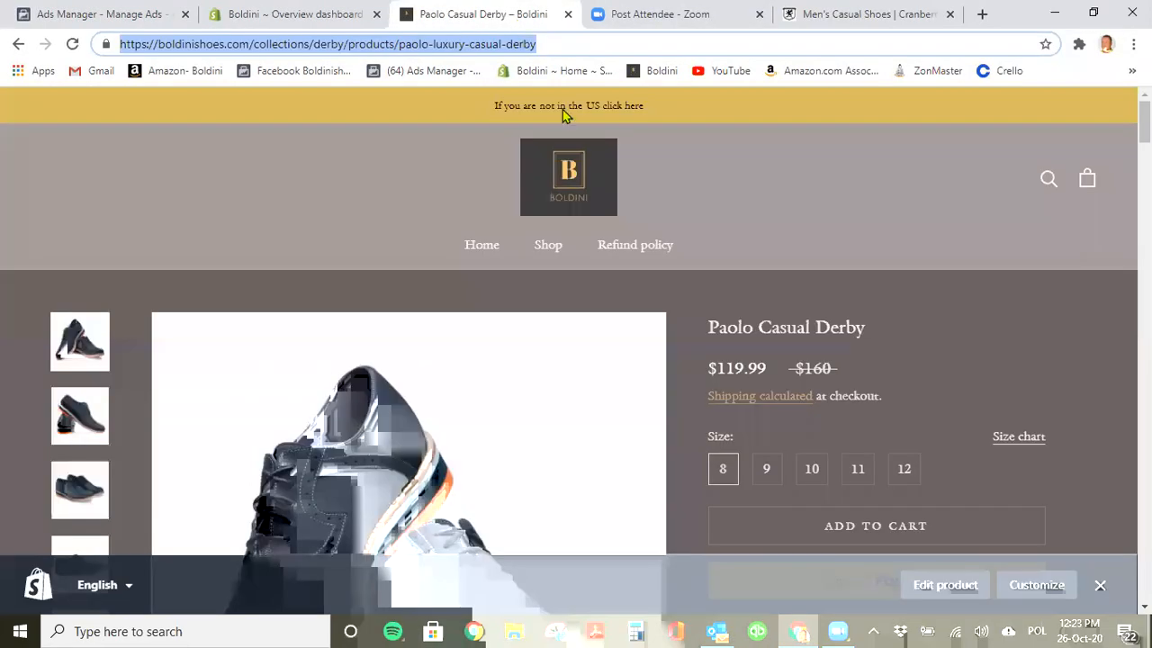
scroll(900, 481, down, 4)
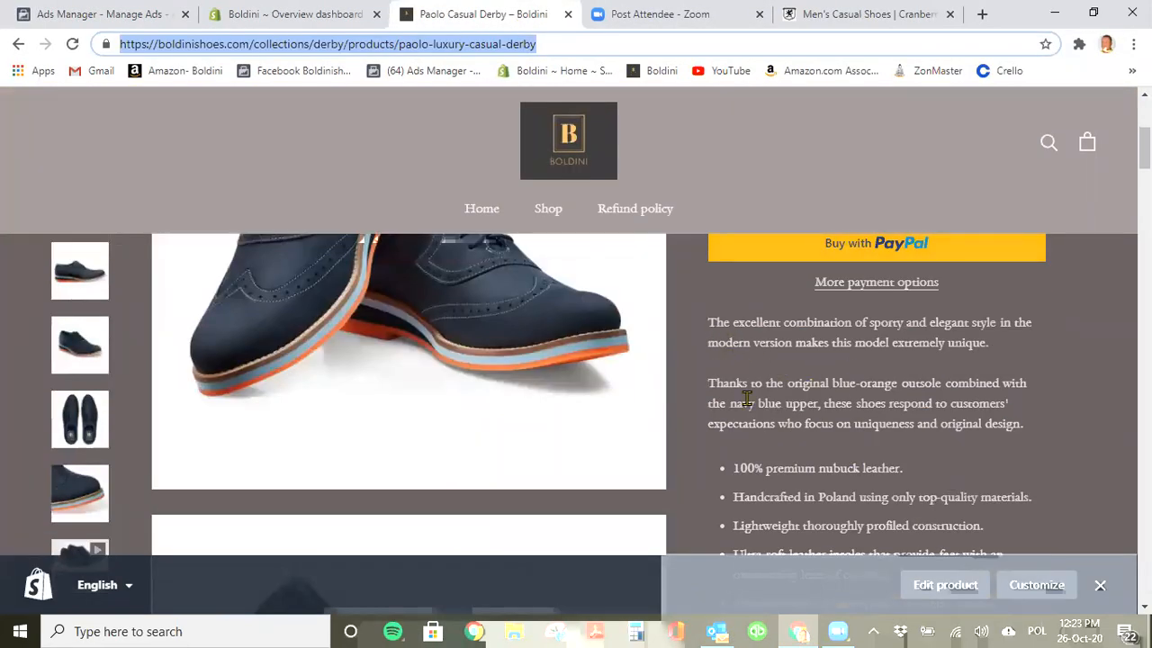
scroll(813, 488, down, 2)
scroll(861, 501, up, 2)
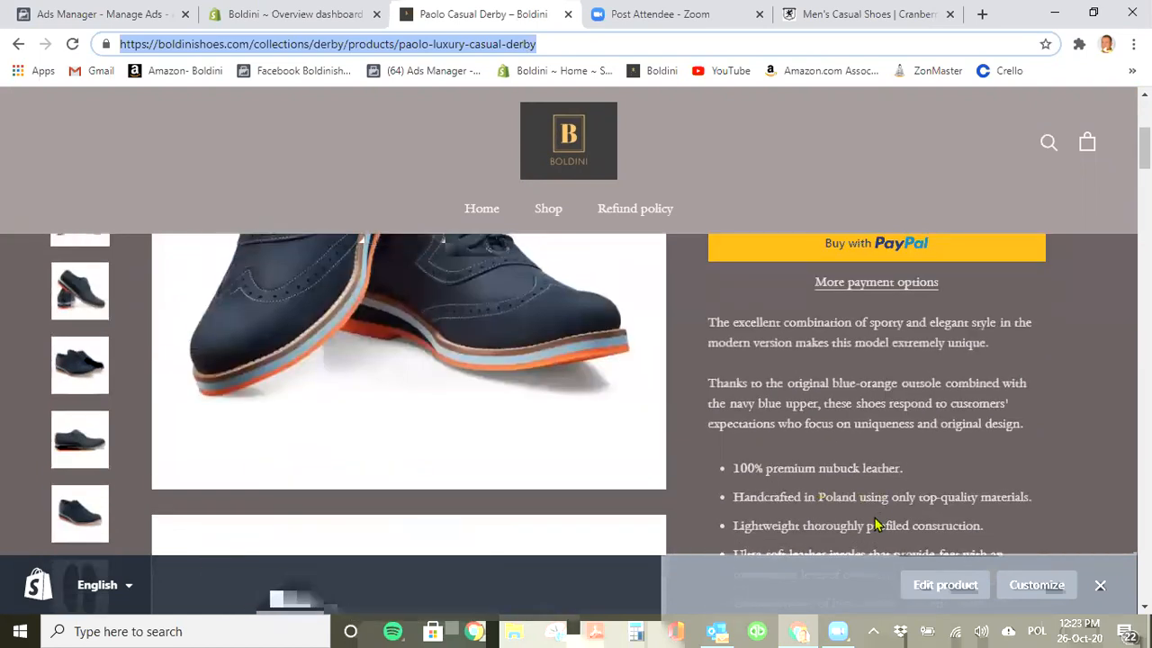
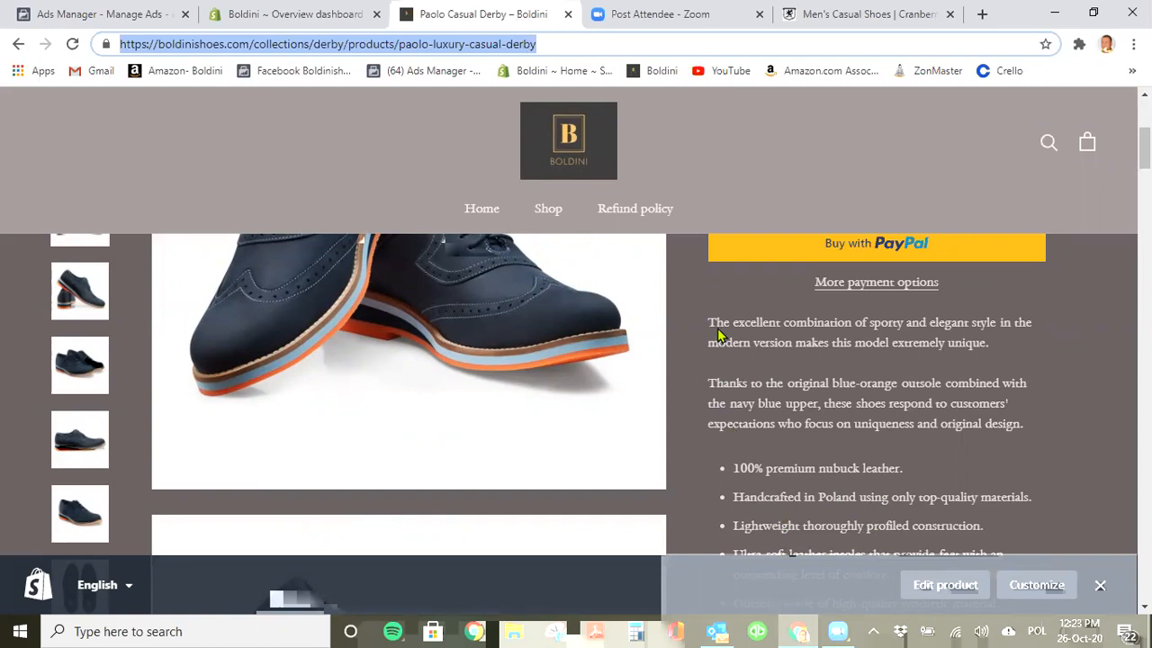
drag(708, 321, 991, 340)
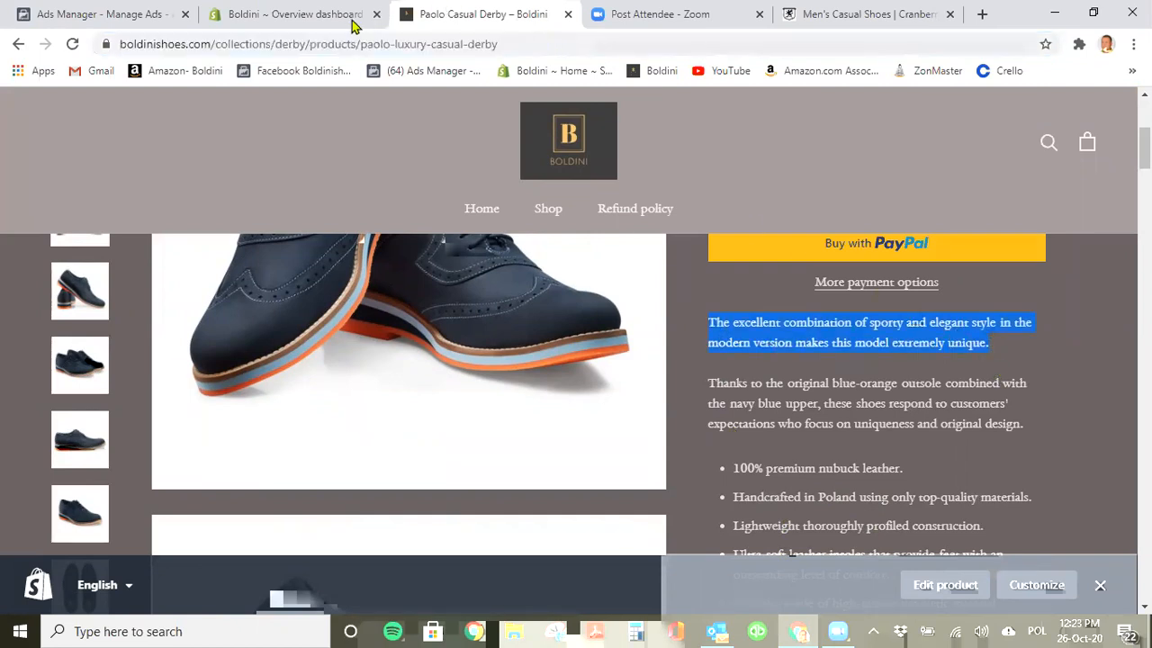
click(103, 14)
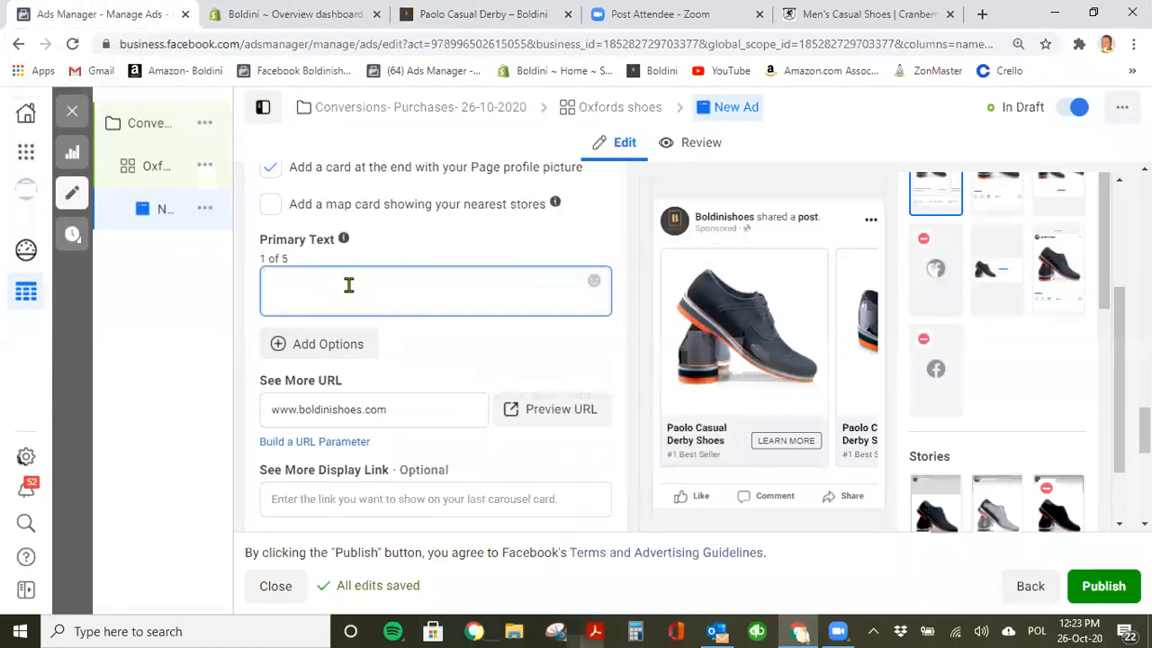
text(The excellent combination of sporty and elegant style in the model version makes this model extremely unique.)
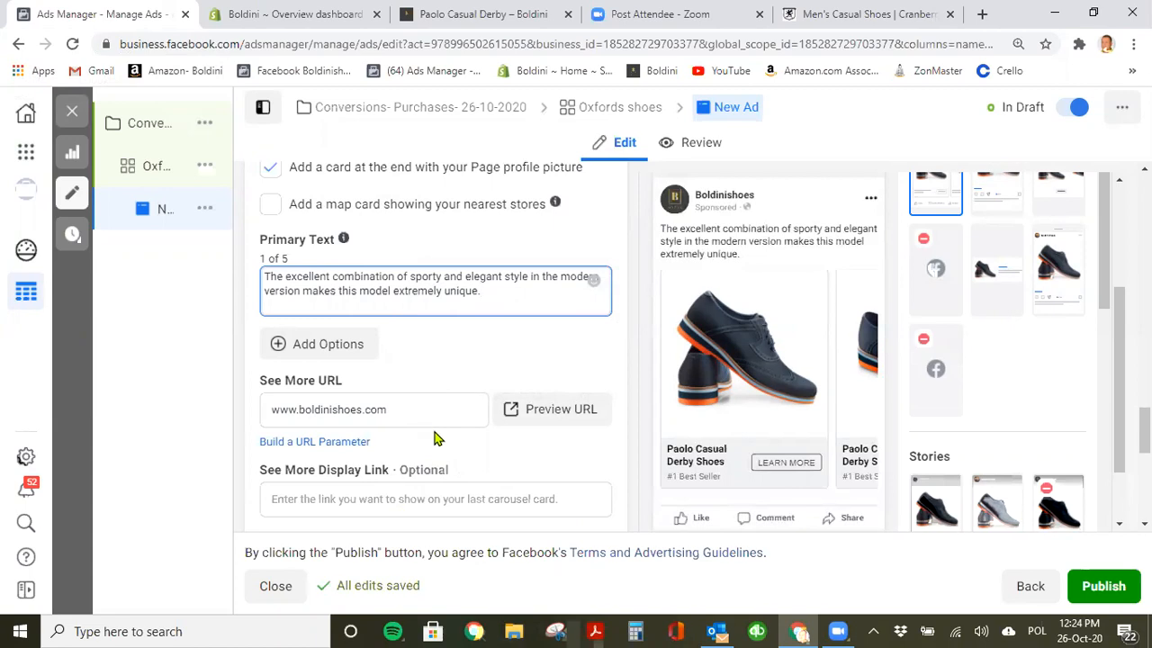
Set the carousel ad's call to action to Shop Now.
scroll(453, 462, down, 2)
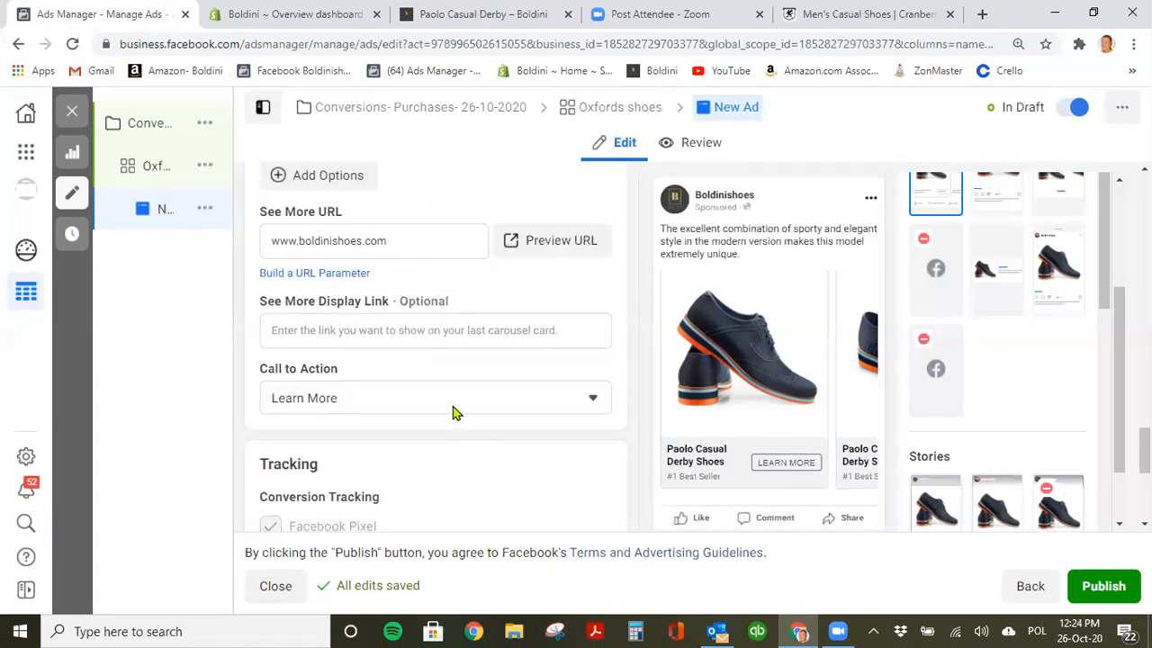
scroll(461, 362, up, 2)
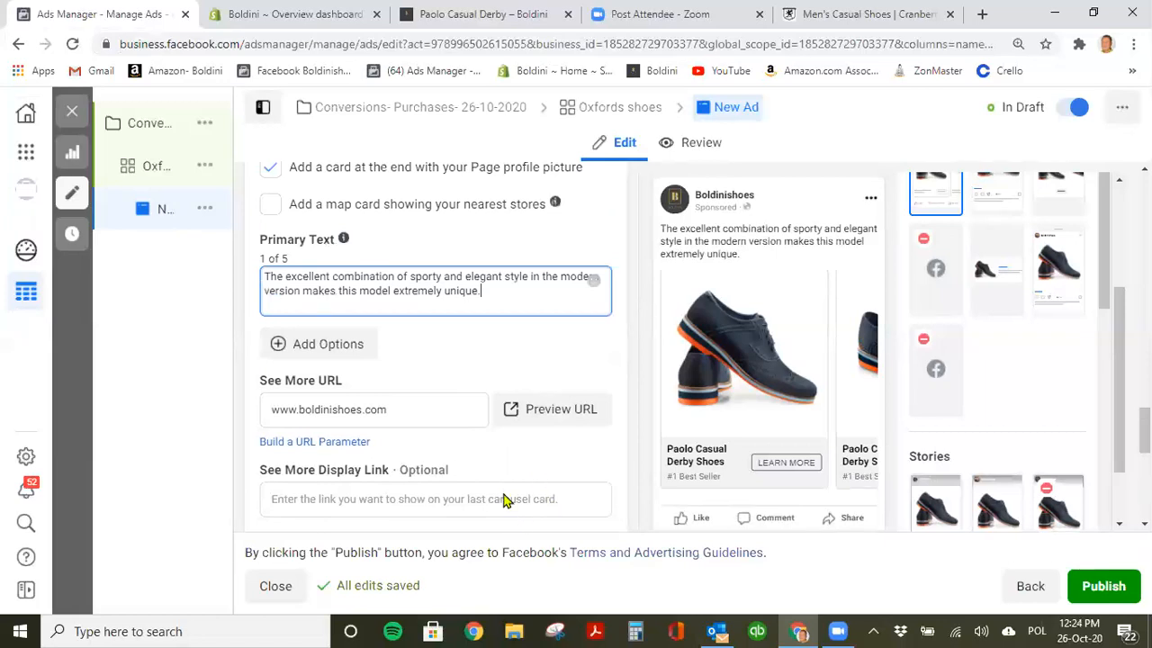
scroll(477, 447, down, 2)
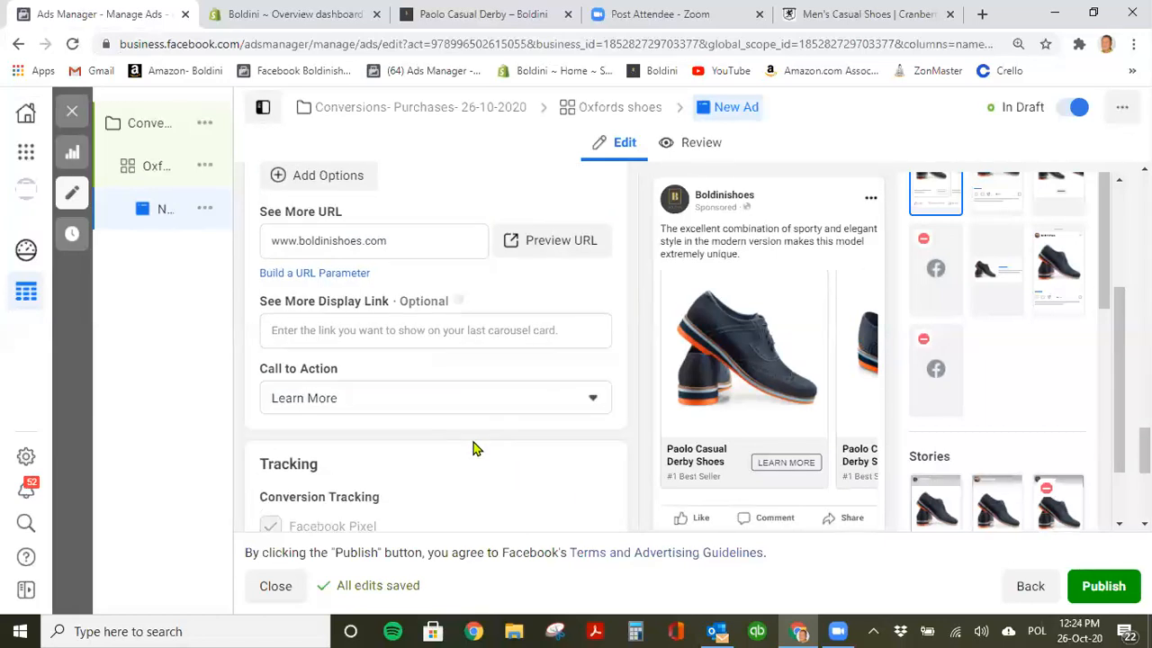
click(495, 402)
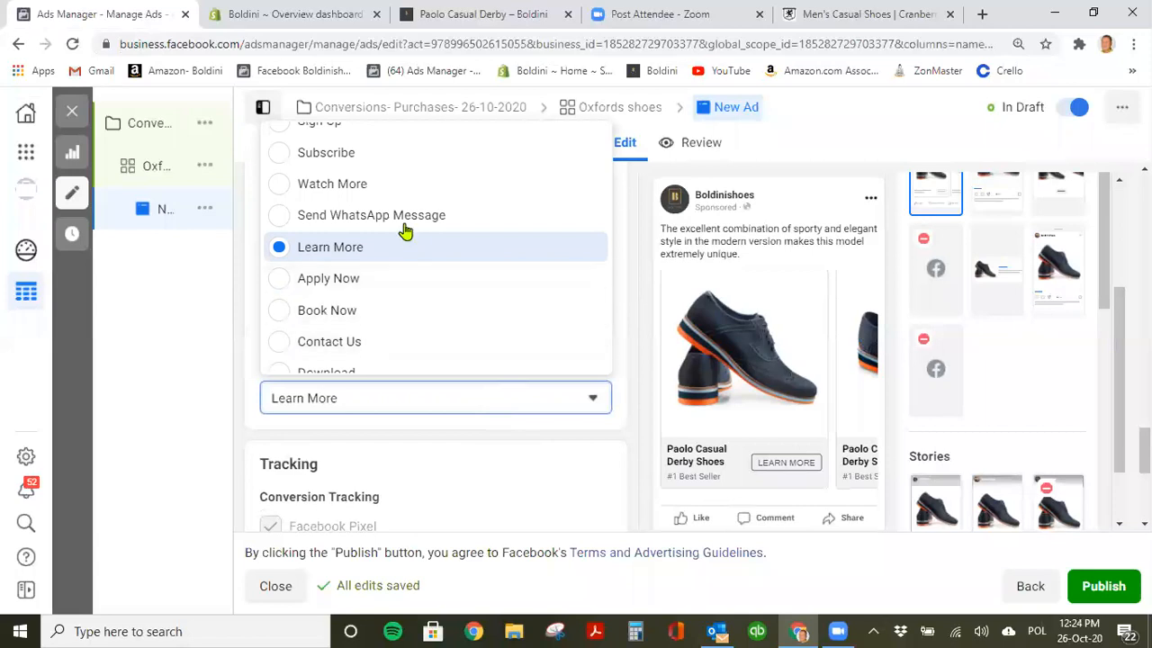
scroll(401, 241, down, 2)
scroll(402, 249, down, 3)
scroll(396, 254, up, 1)
click(329, 265)
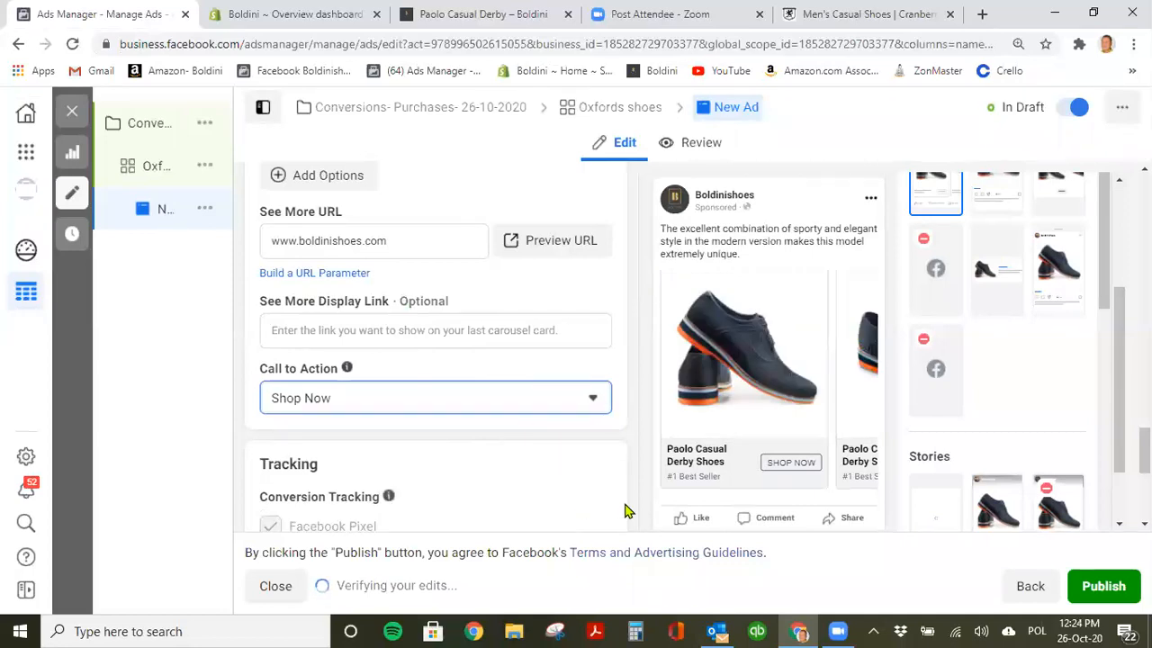
Look over the ad's tracking settings and rename the ad as "Paolo Carusel".
scroll(594, 515, down, 4)
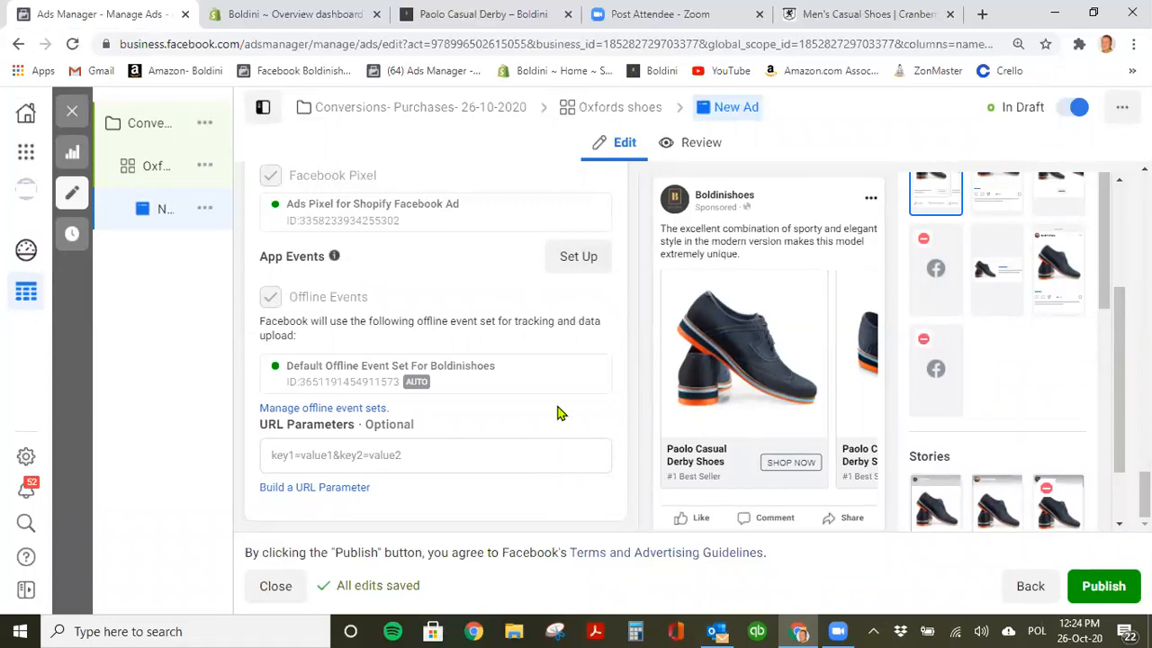
scroll(555, 414, up, 3)
scroll(555, 414, down, 3)
scroll(551, 435, up, 2)
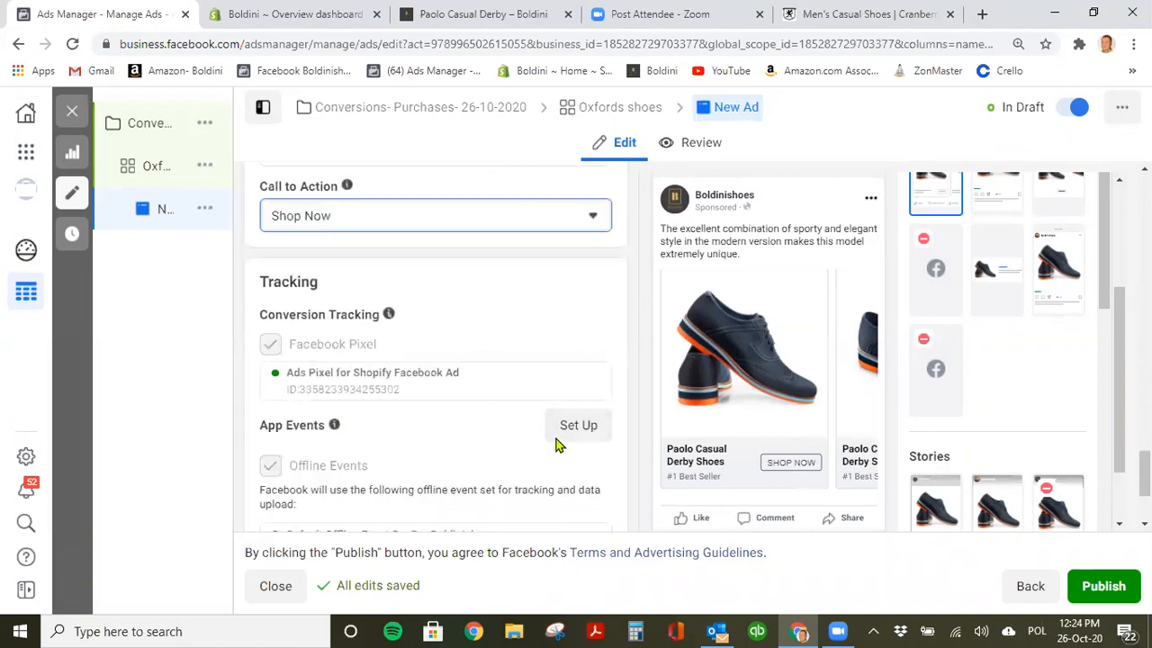
scroll(559, 434, up, 5)
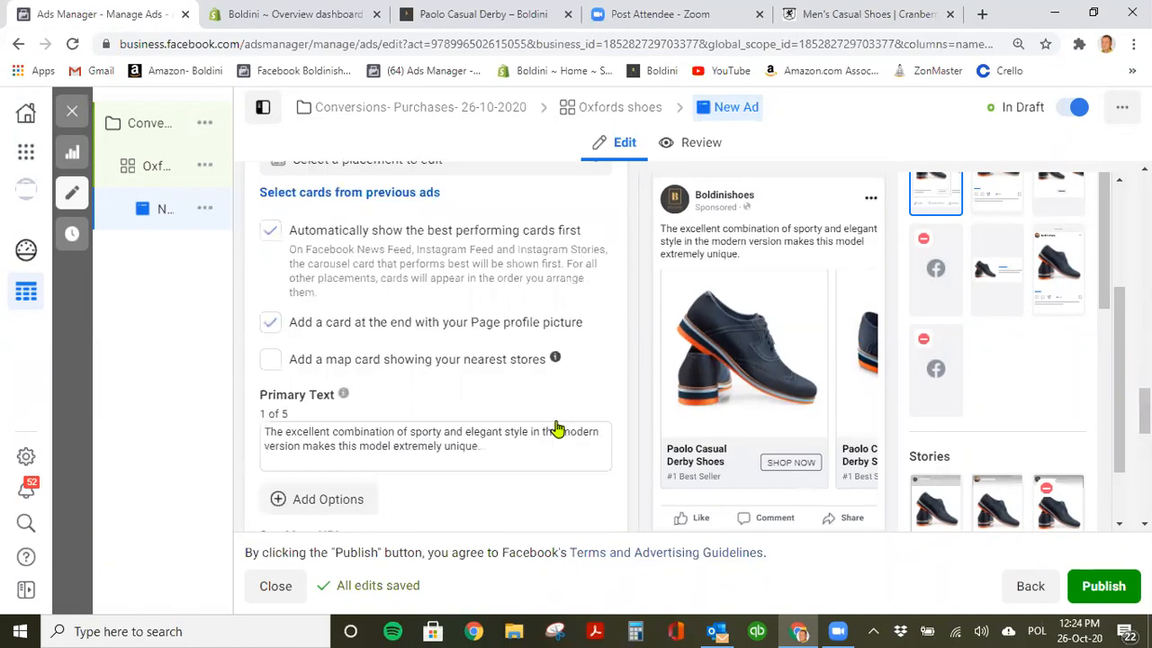
scroll(545, 437, up, 10)
drag(352, 236, 241, 259)
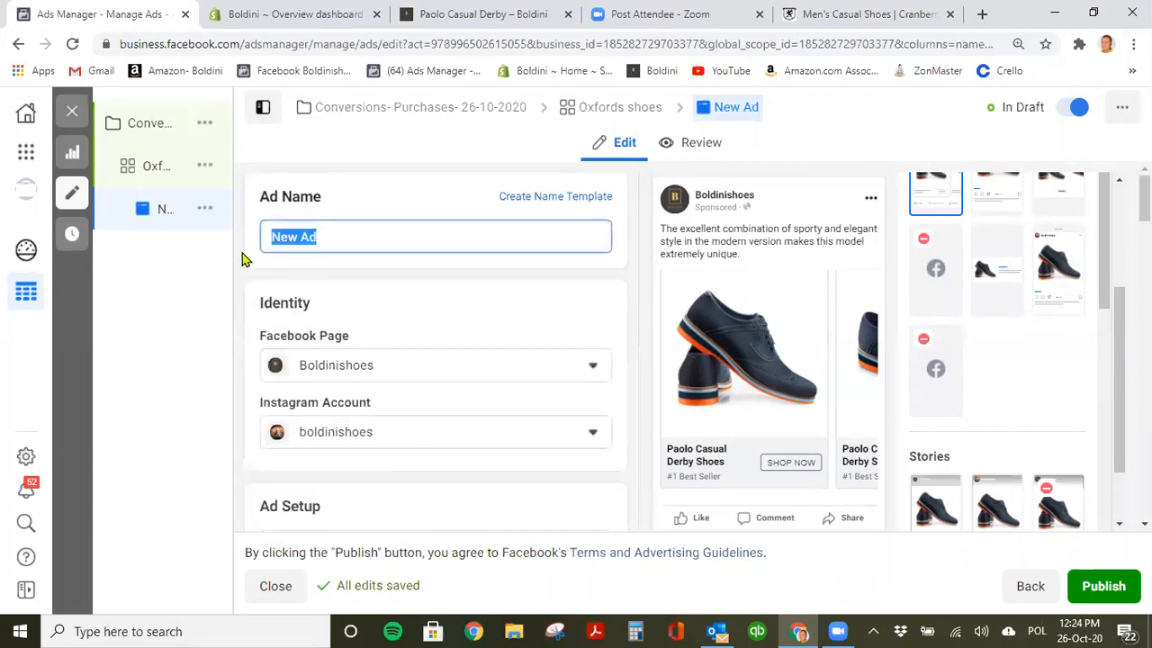
text(paol)
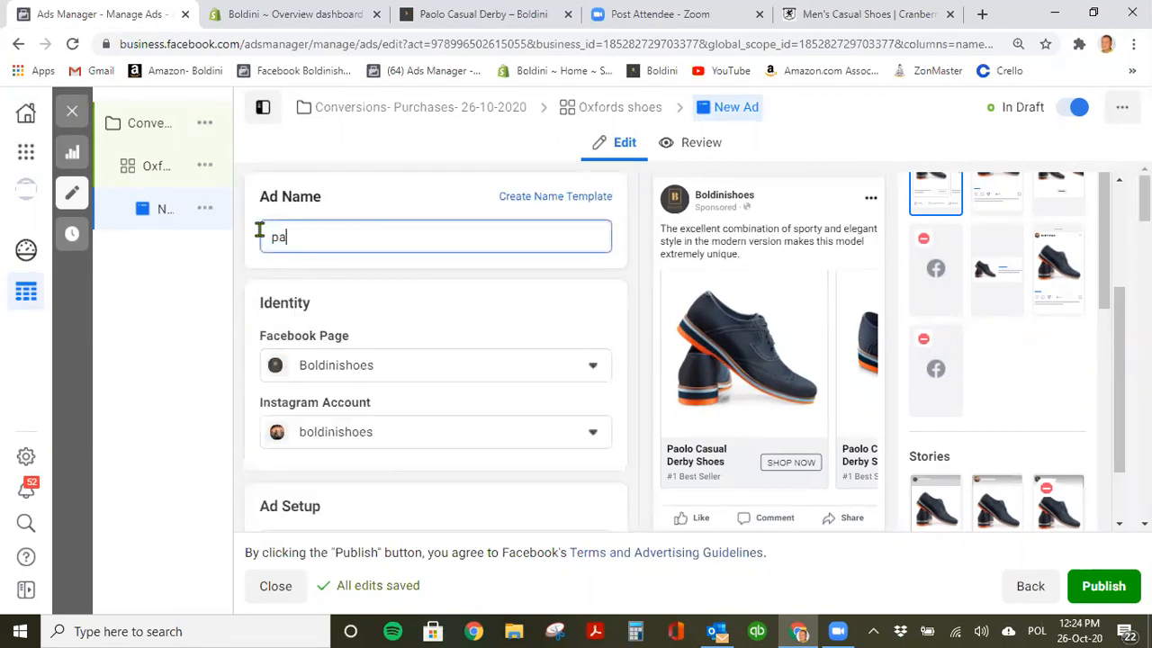
key(BackSpace)
key(BackSpace)
key(BackSpace)
key(BackSpace)
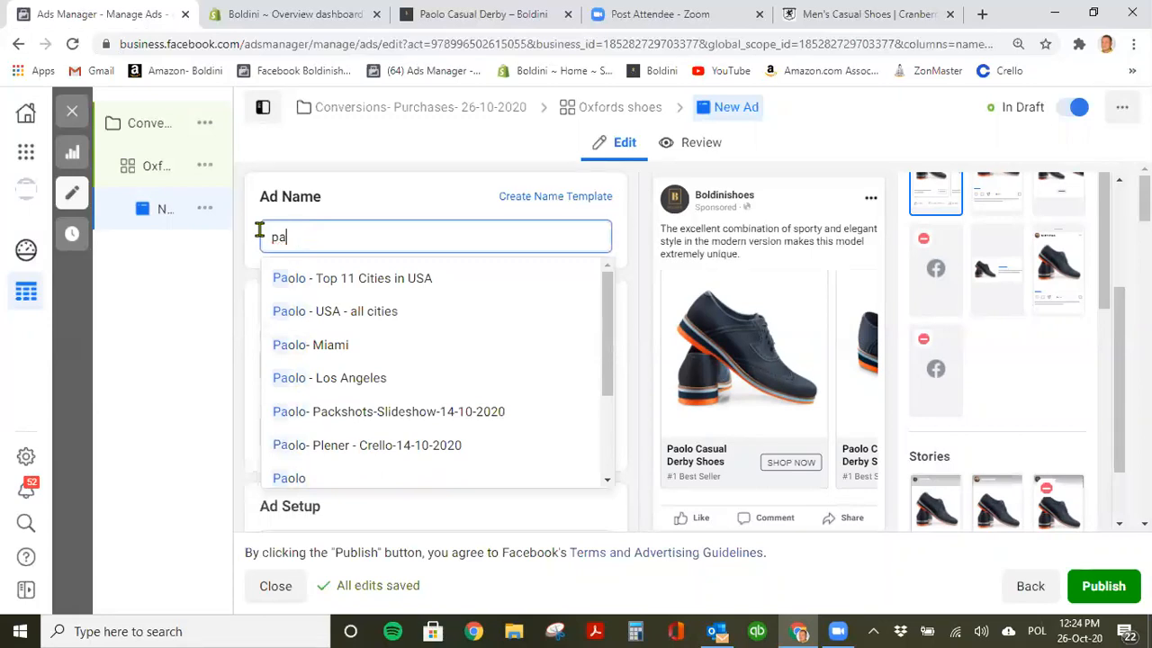
text(Paolo)
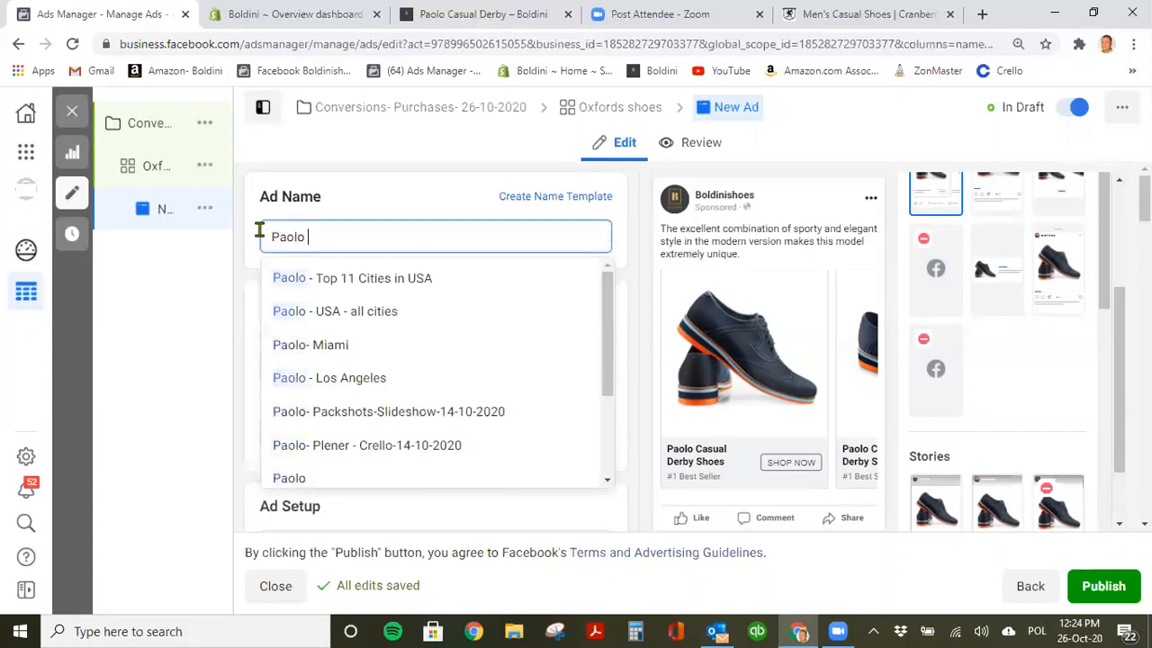
text( -)
key(BackSpace)
text(C)
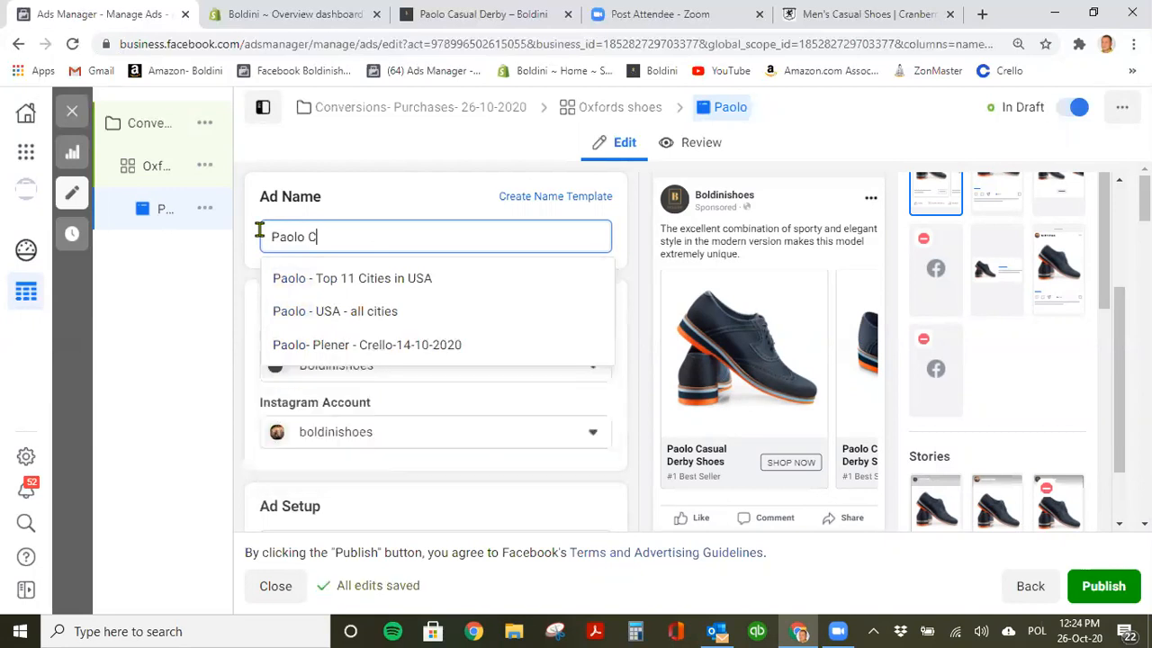
text(arusel)
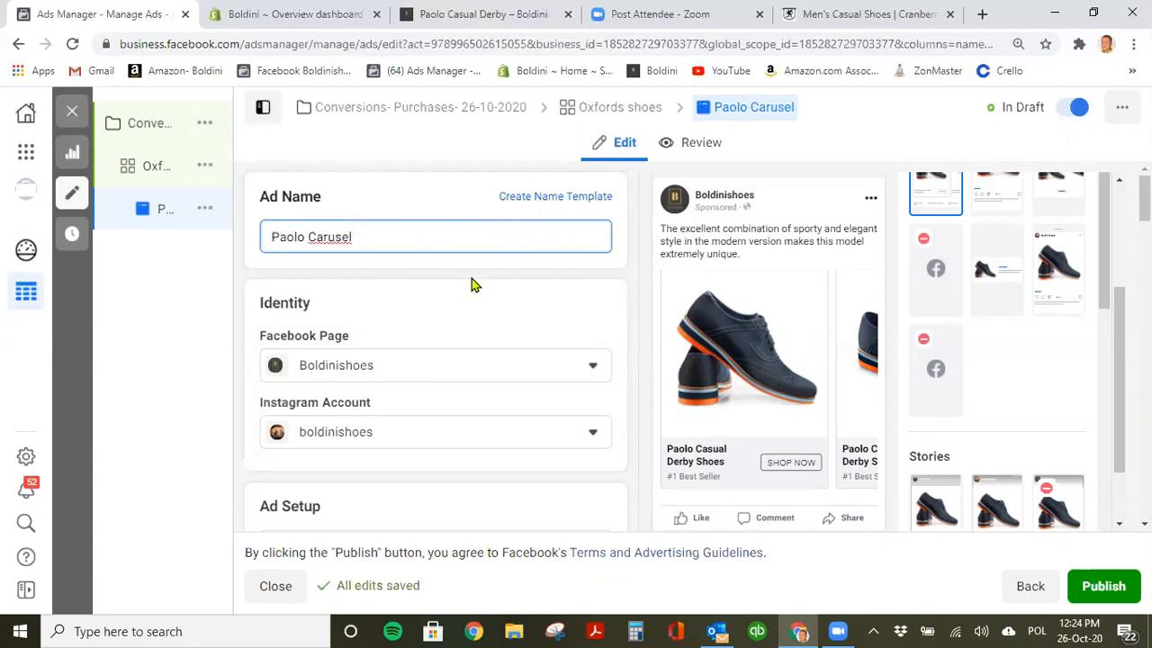
scroll(472, 284, down, 2)
scroll(470, 279, down, 2)
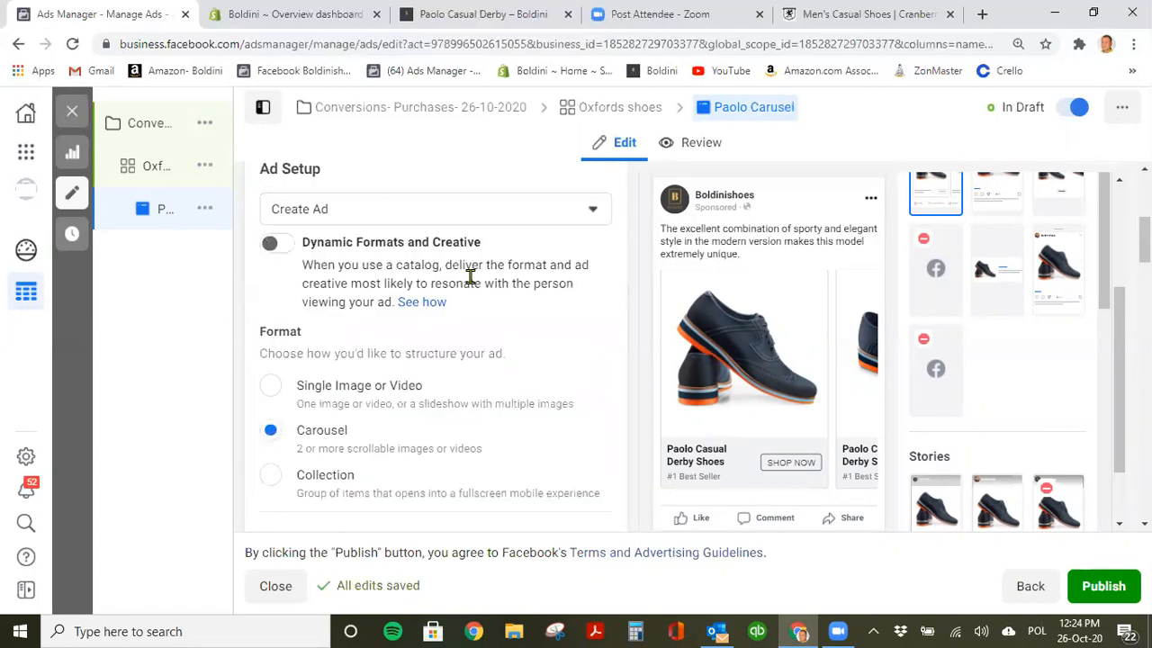
Correct the spelling of the ad's name to "Paolo Carousel".
scroll(470, 279, up, 4)
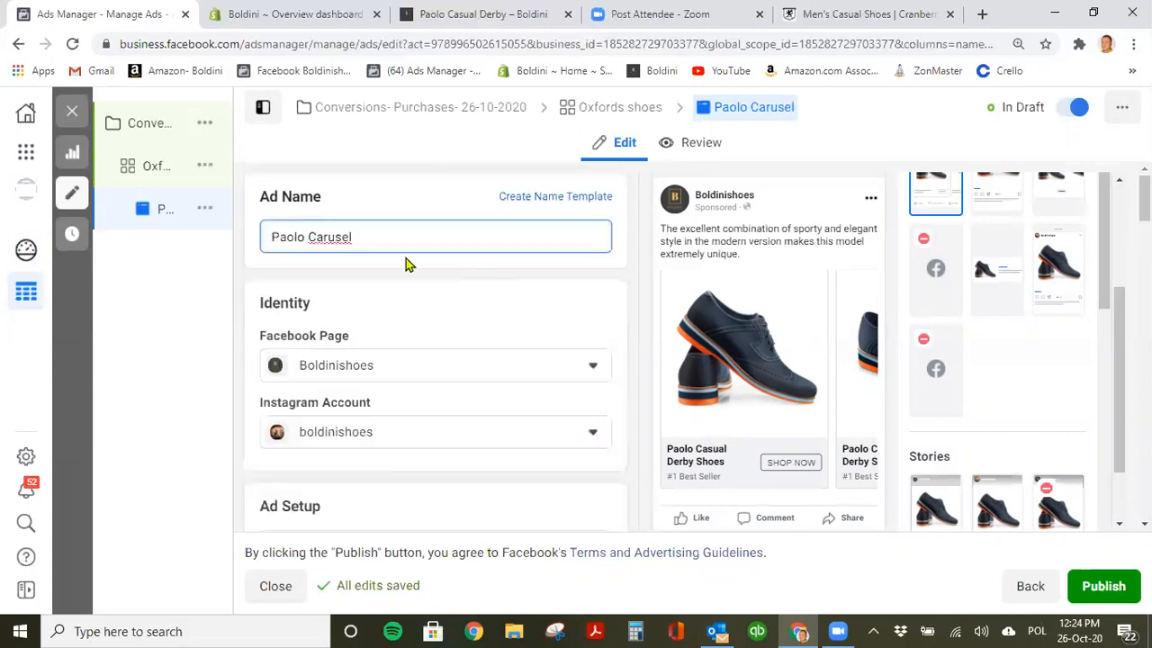
click(333, 238)
text(o)
Look over the carousel cards and close the ad editor without publishing, keeping the draft and turning off the publish reminder for future closings.
scroll(494, 282, down, 2)
scroll(585, 446, down, 3)
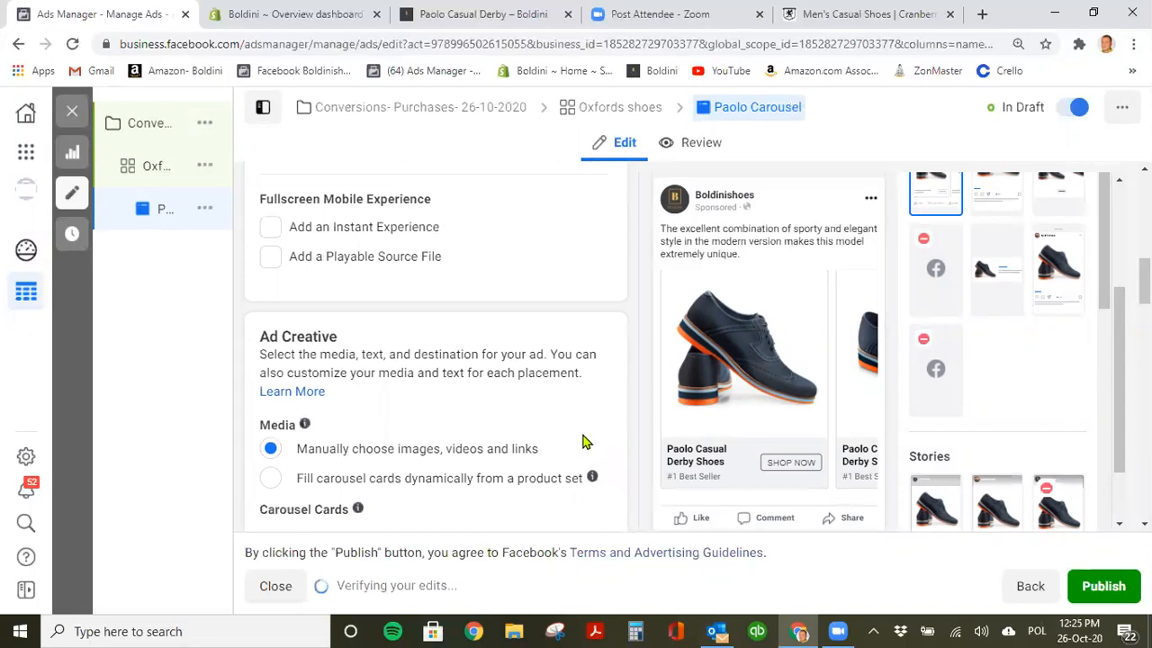
scroll(545, 427, down, 5)
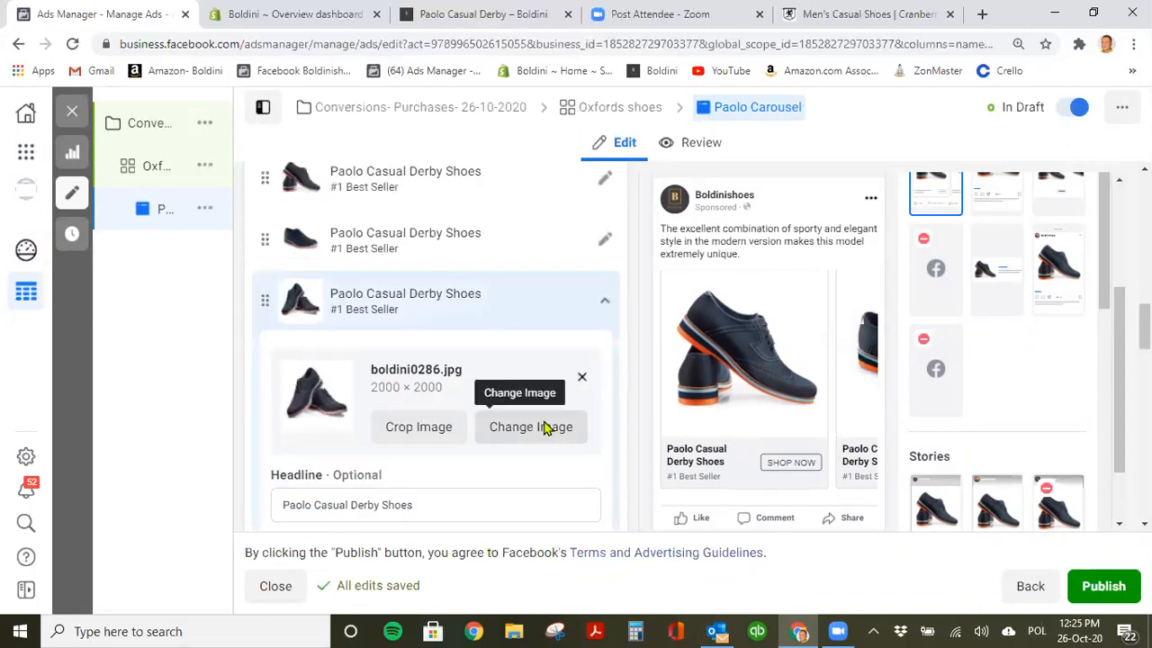
scroll(545, 427, down, 2)
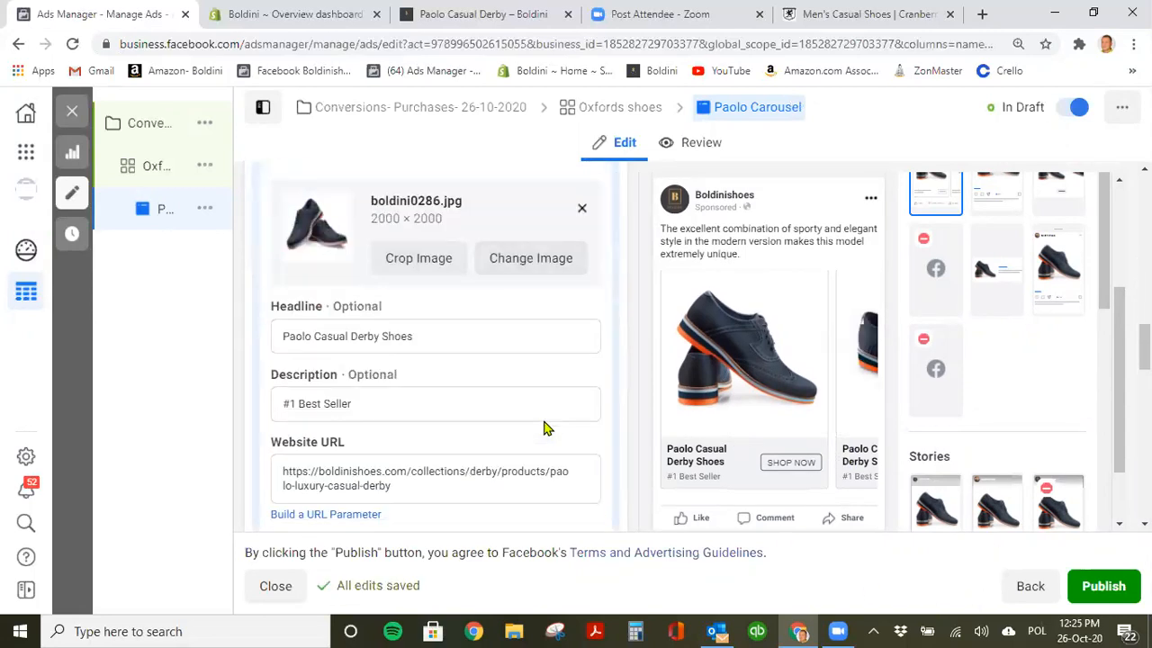
click(68, 116)
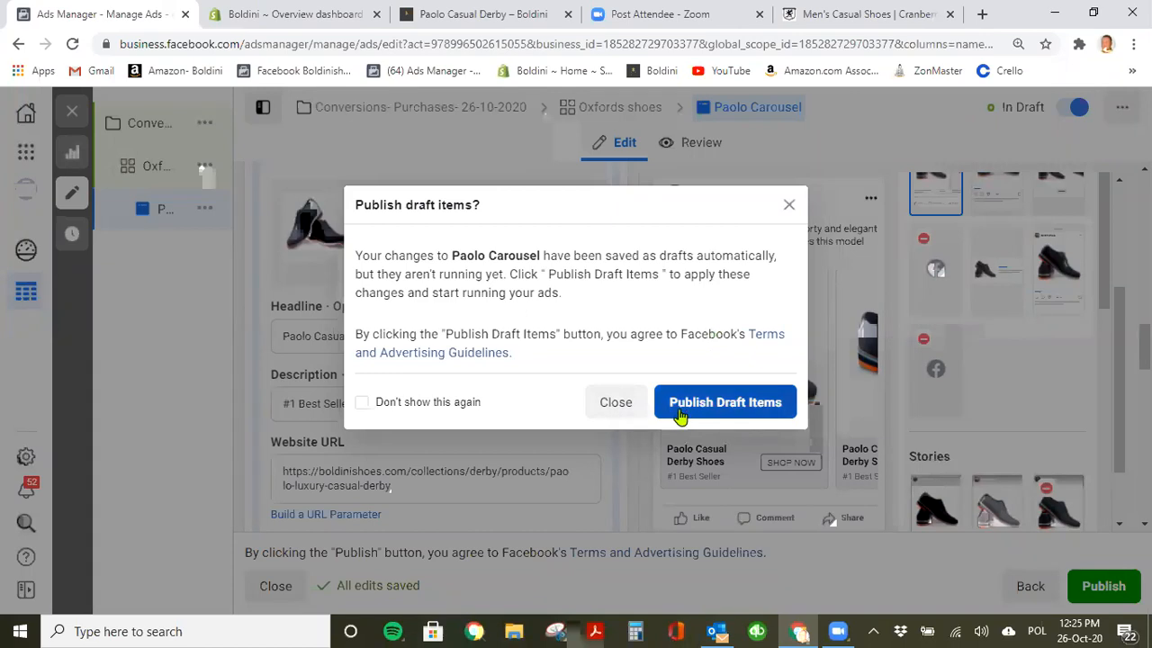
click(371, 406)
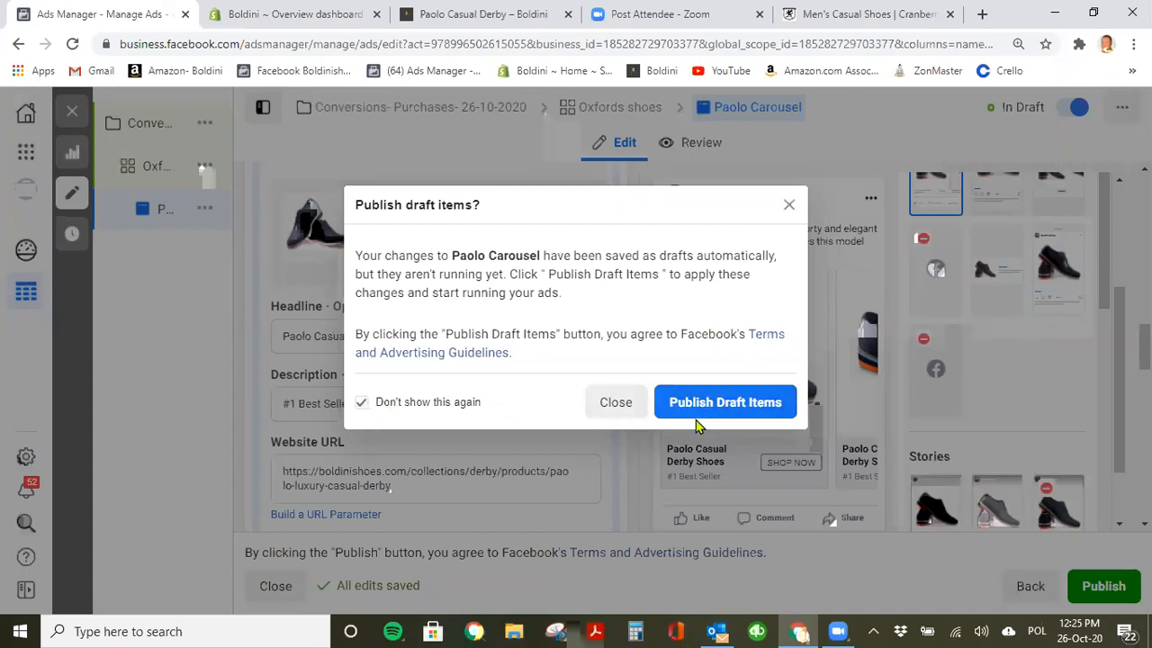
click(615, 407)
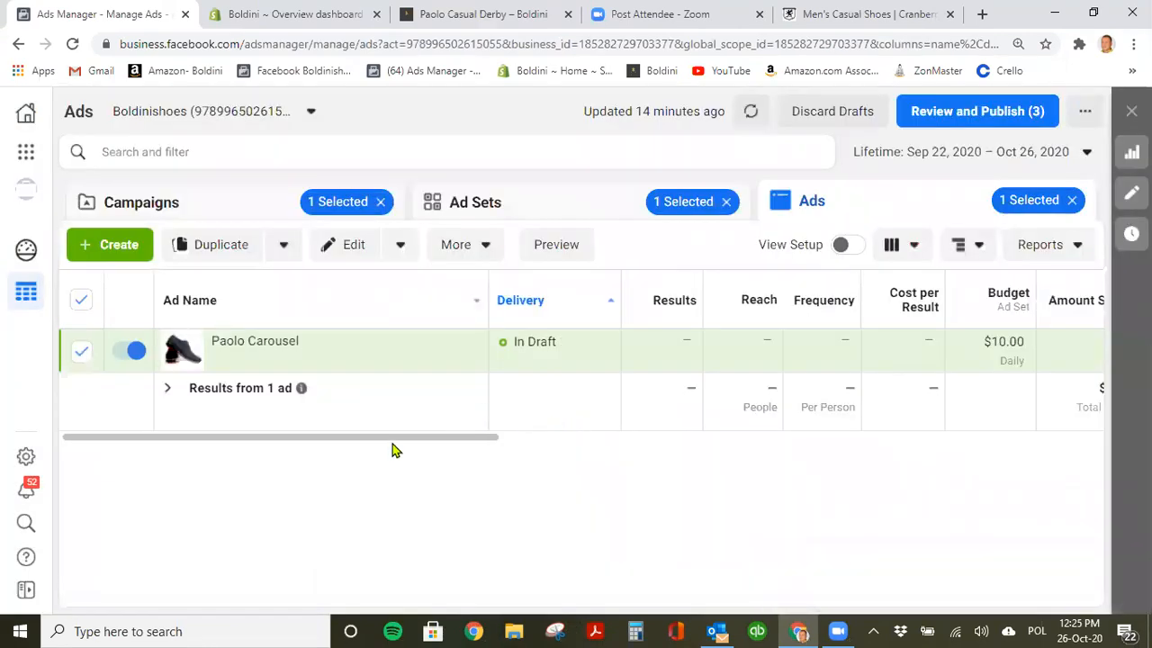
Duplicate the Paolo Carousel ad once into the existing campaign and the existing Oxfords shoes ad set.
mouse_move(312, 370)
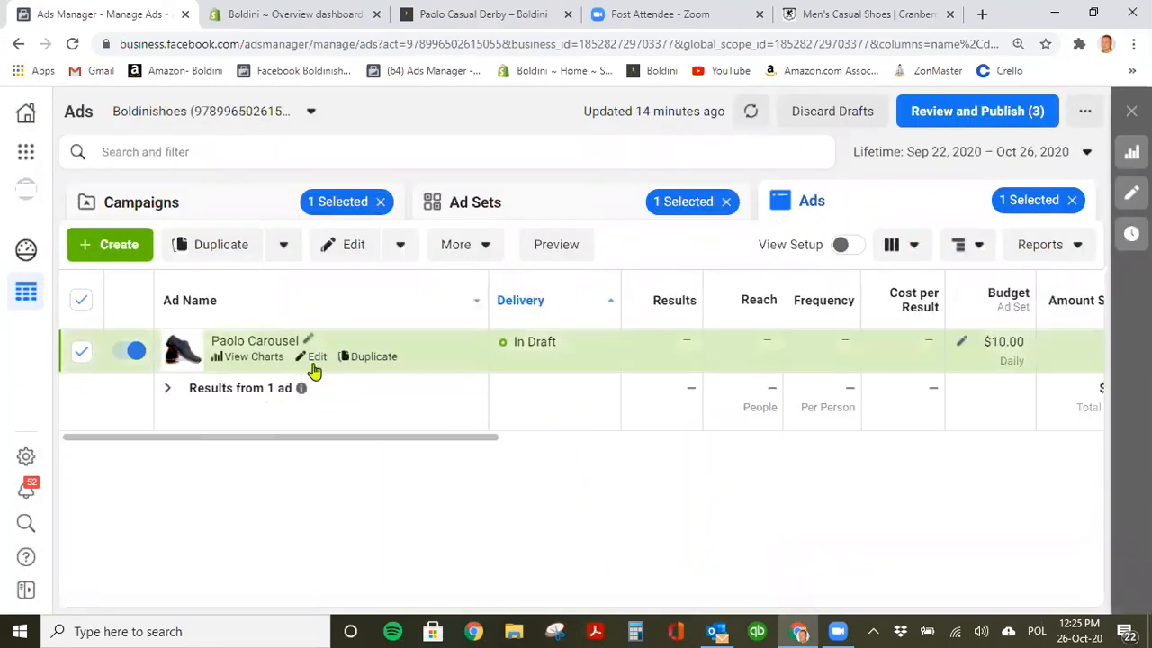
click(373, 358)
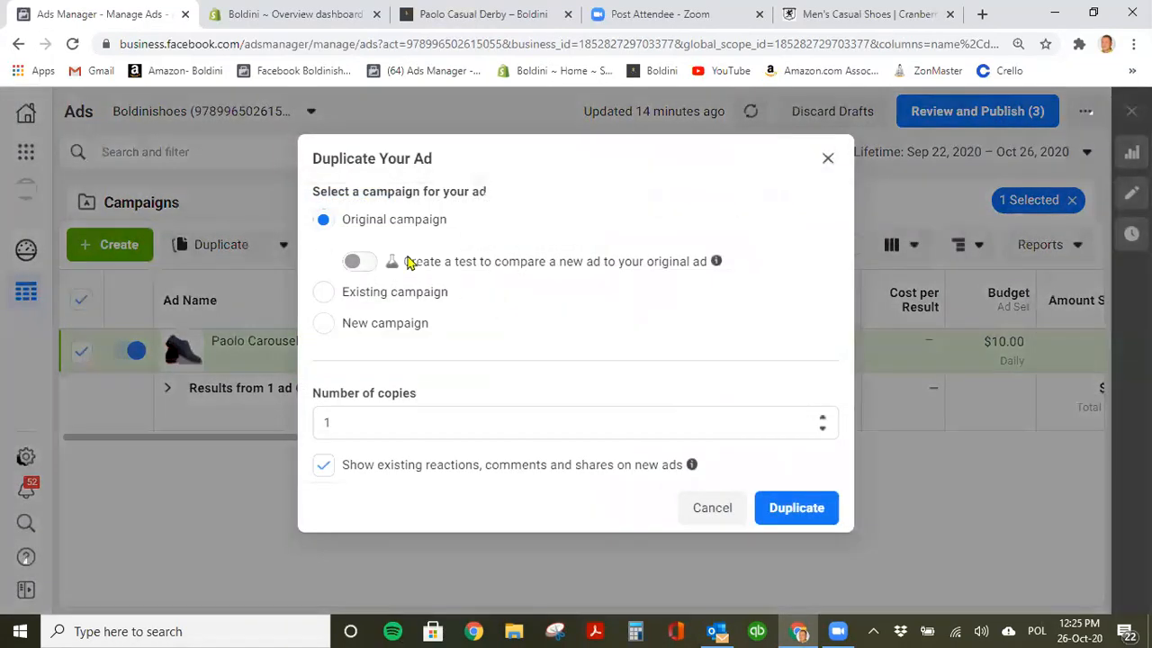
click(326, 293)
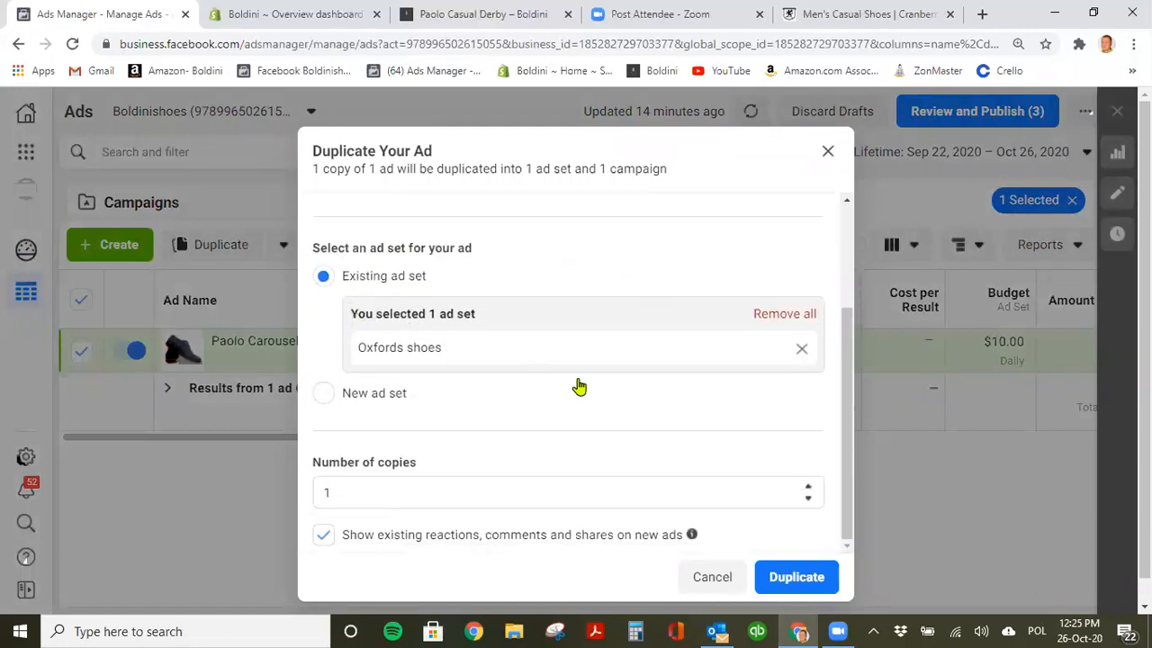
scroll(792, 540, down, 1)
click(810, 555)
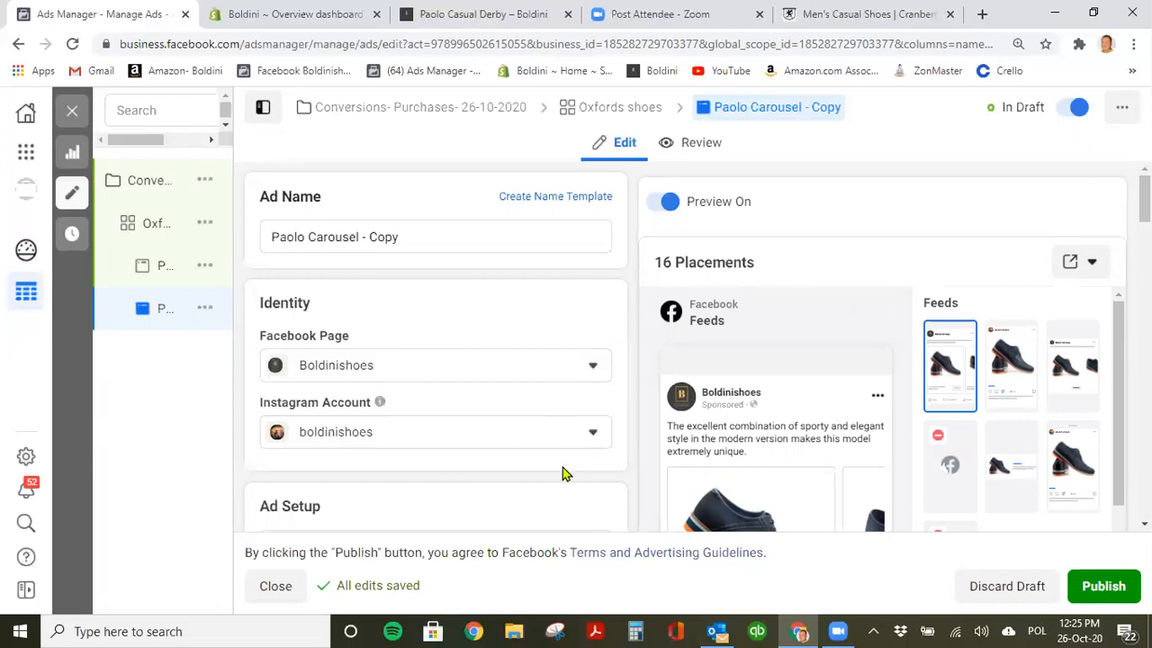
Look over the duplicated ad's format and carousel cards, and clear its primary text.
scroll(561, 471, down, 2)
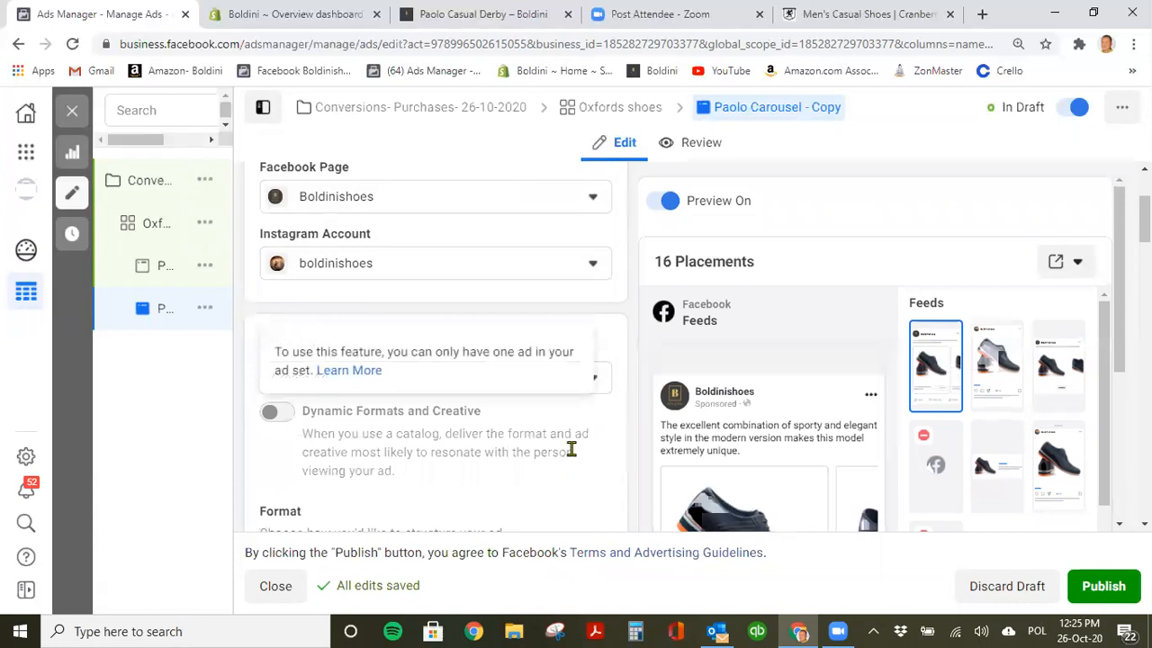
scroll(572, 448, down, 4)
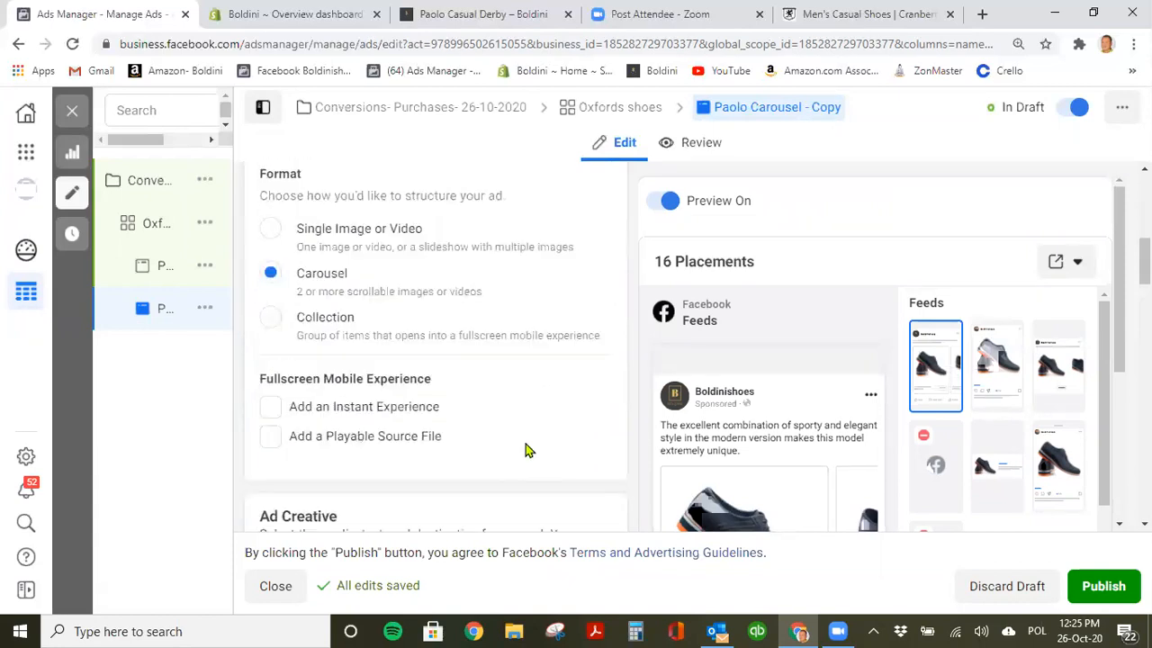
scroll(528, 441, down, 6)
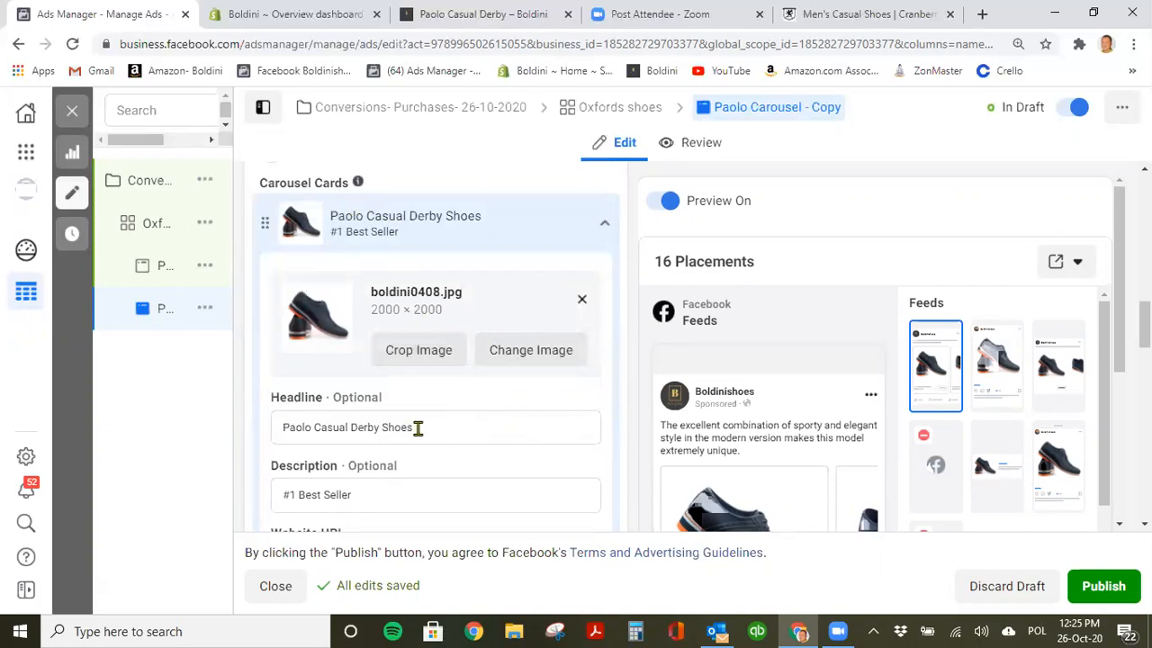
drag(451, 426, 226, 438)
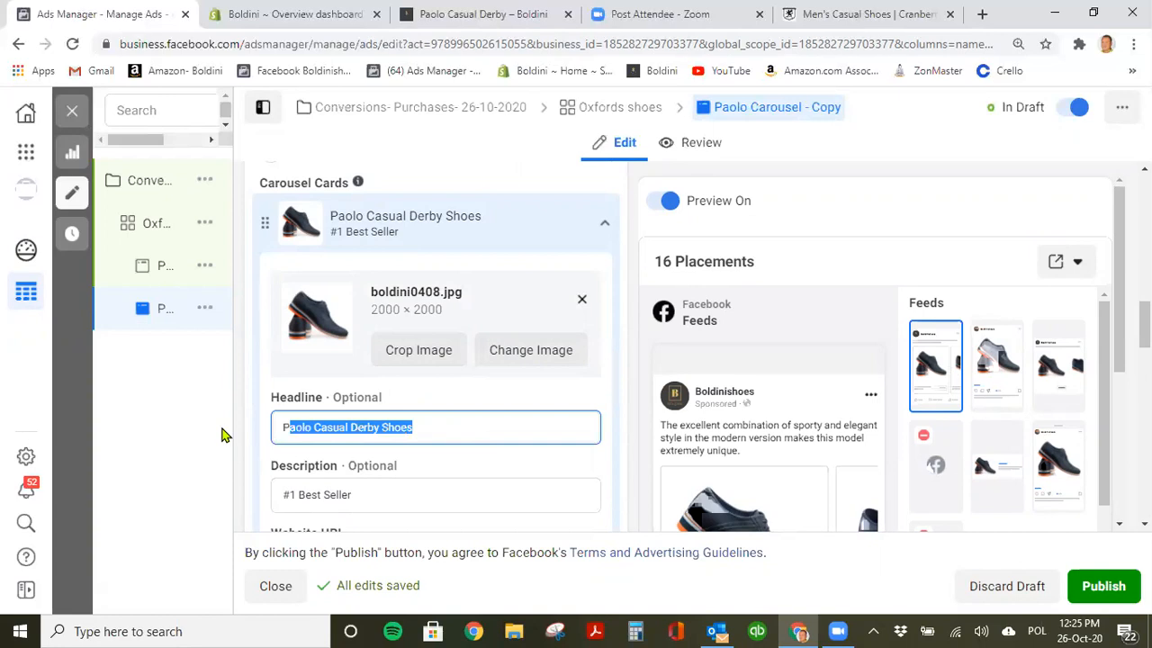
scroll(558, 464, down, 8)
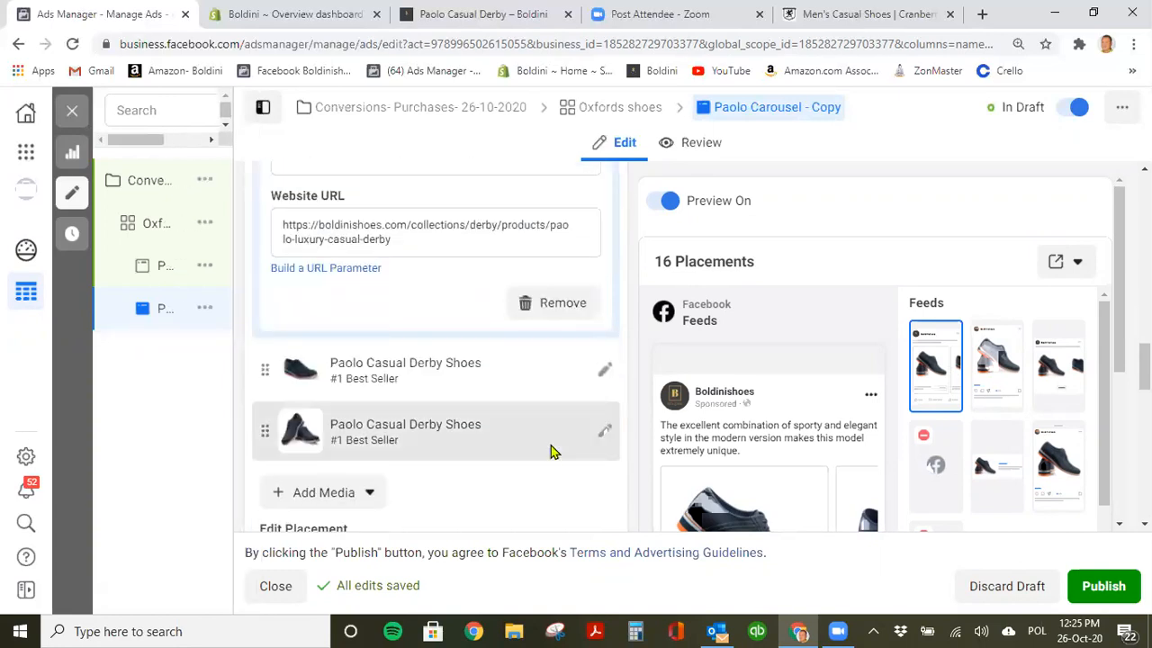
scroll(553, 446, down, 2)
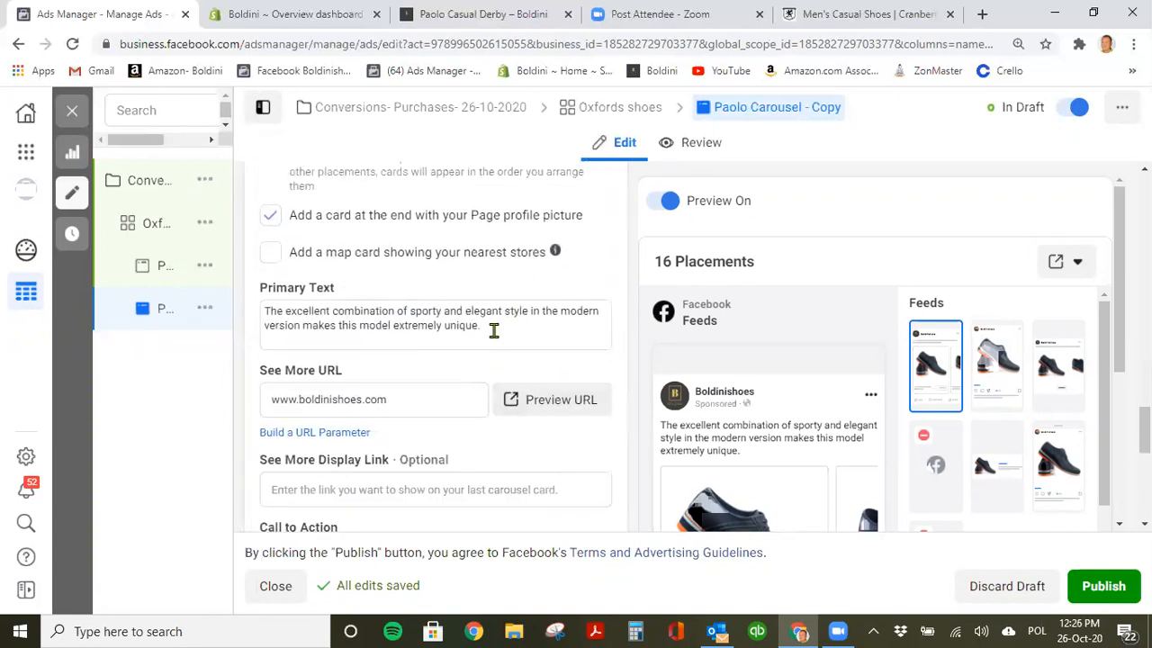
click(495, 331)
shift+click(260, 334)
shift+click(255, 310)
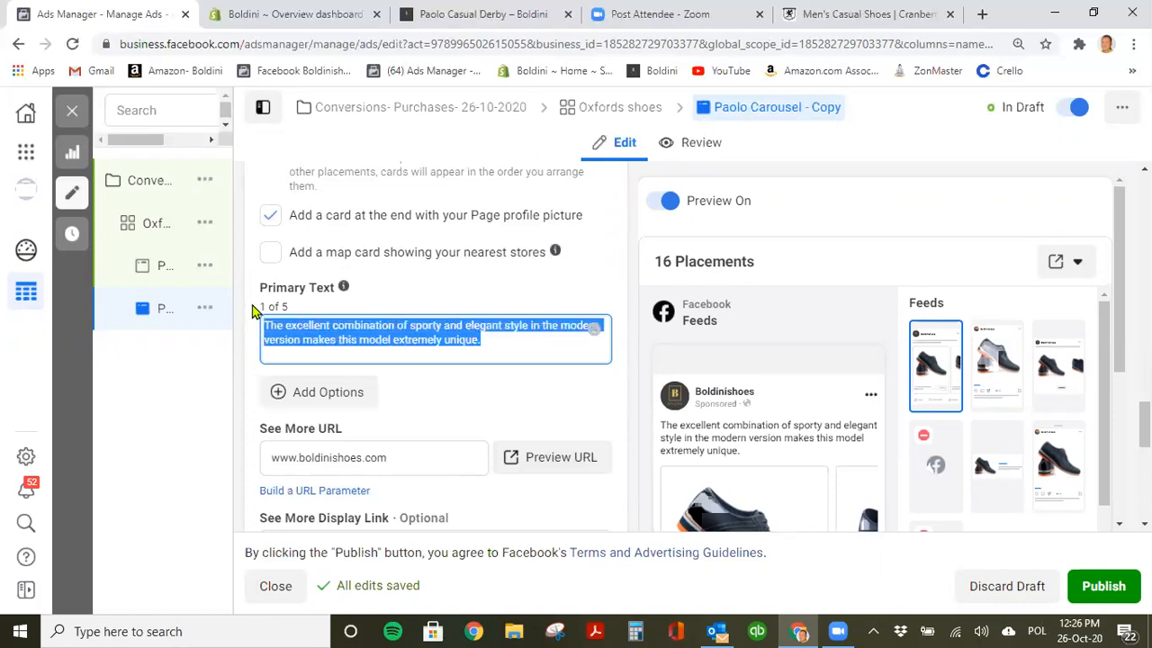
key(BackSpace)
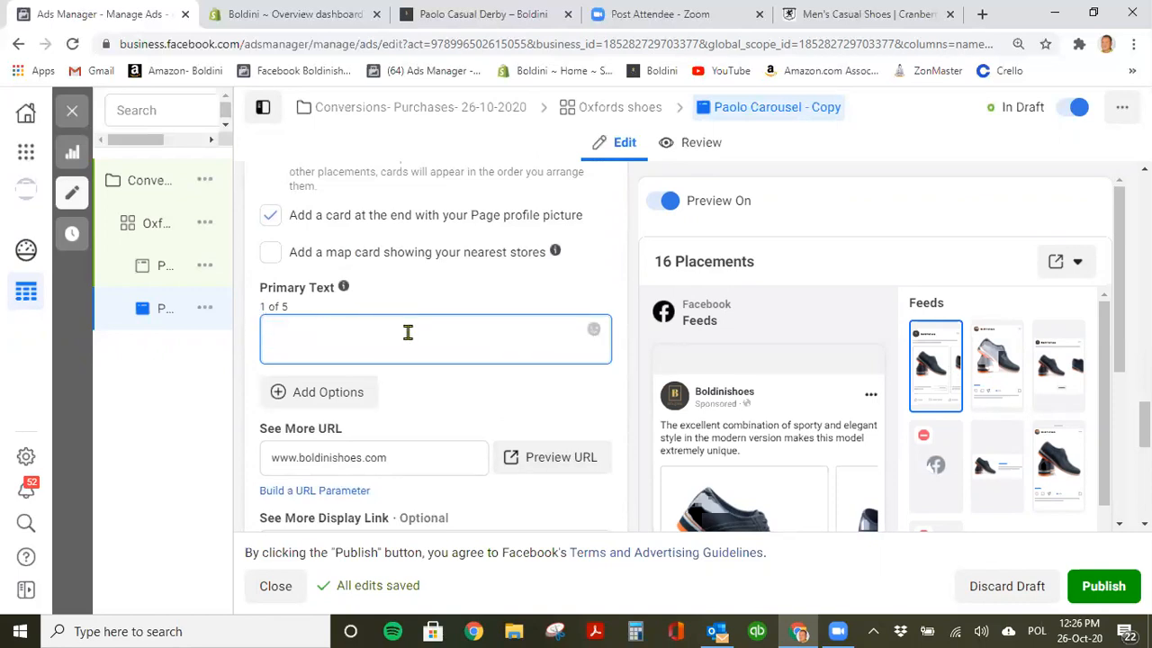
Fill the duplicated ad's primary text with the product page's paragraph from "These exclusive shoes are suitable for office work" to "groomsmen outfit.".
click(460, 20)
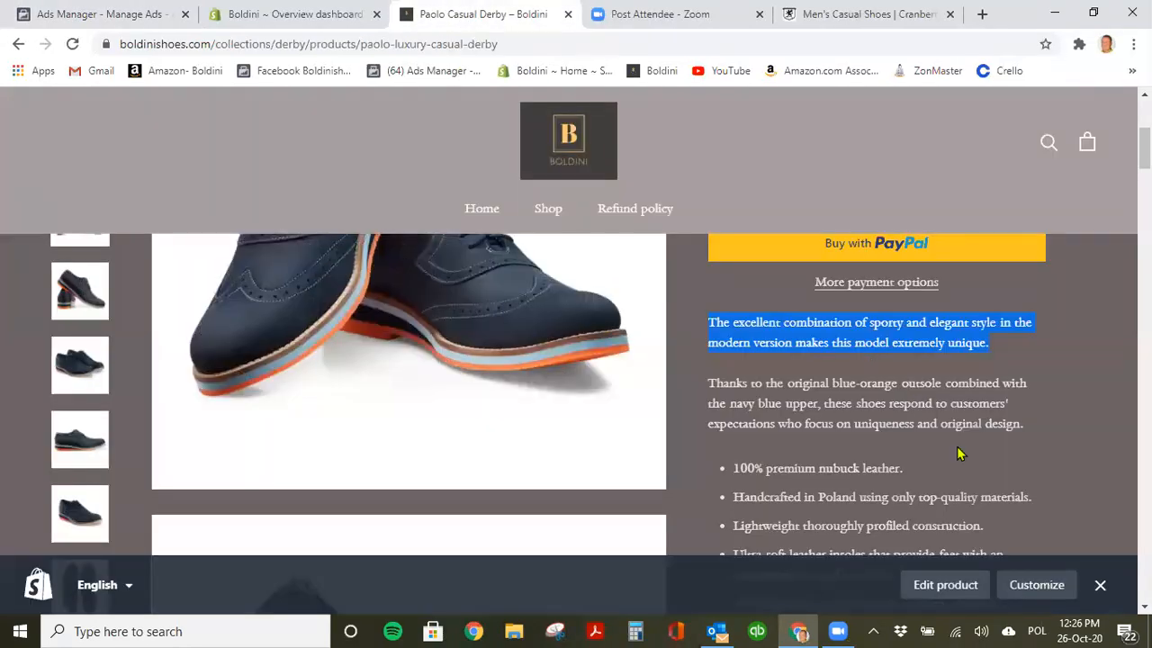
click(994, 465)
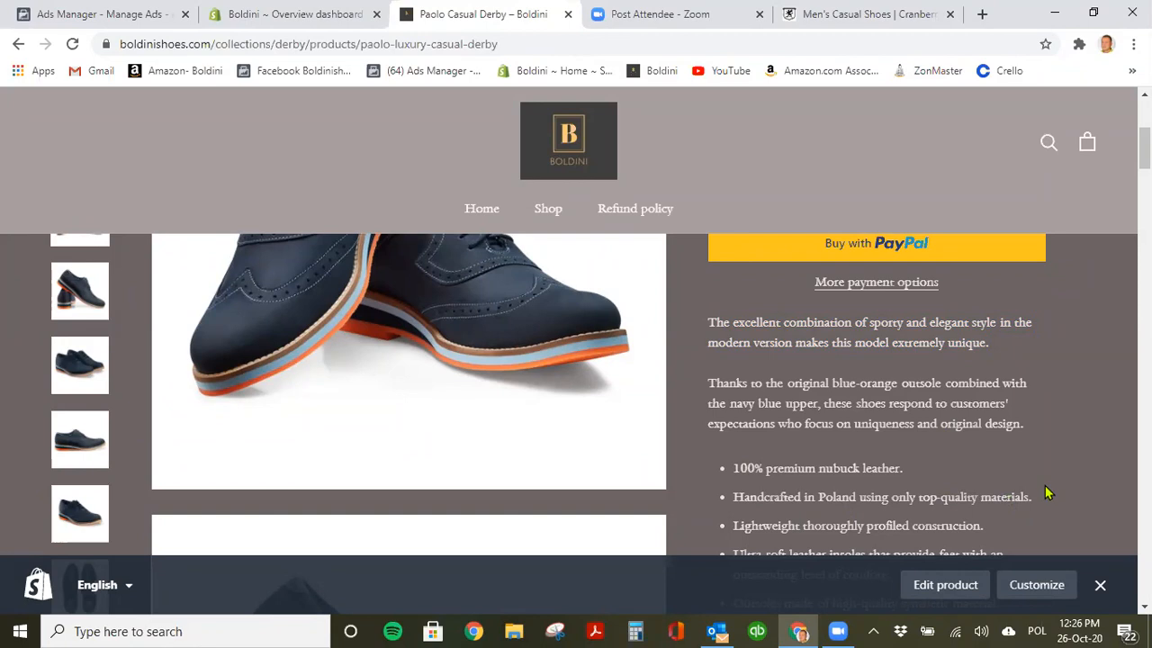
scroll(1047, 492, down, 2)
scroll(1043, 486, up, 2)
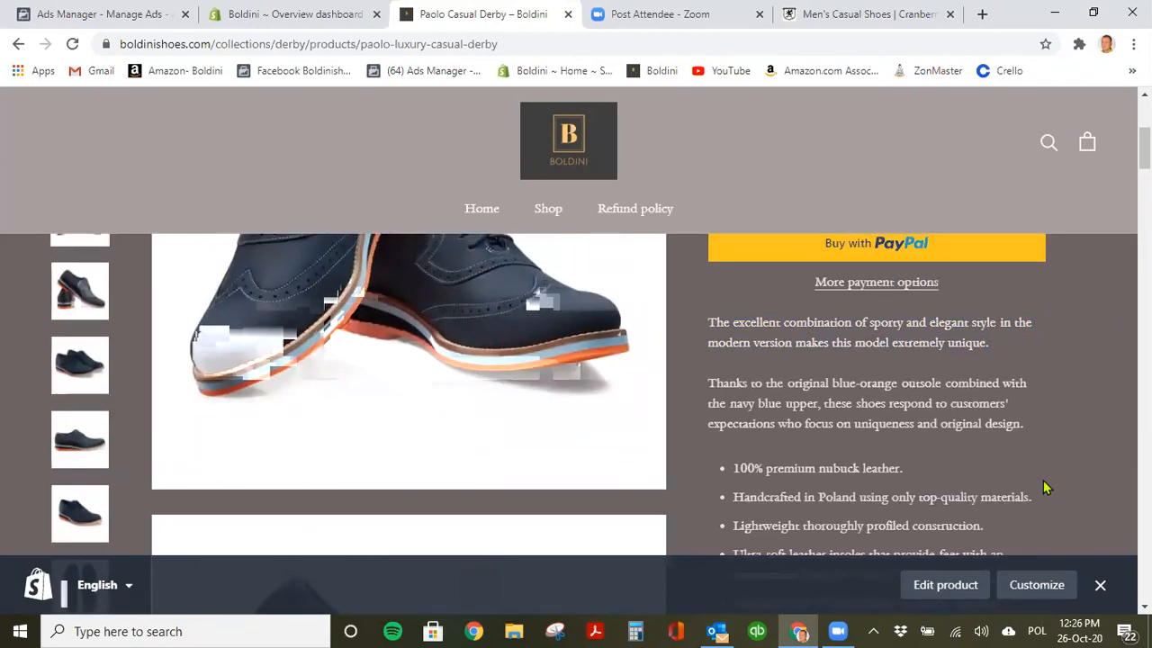
scroll(1045, 483, down, 2)
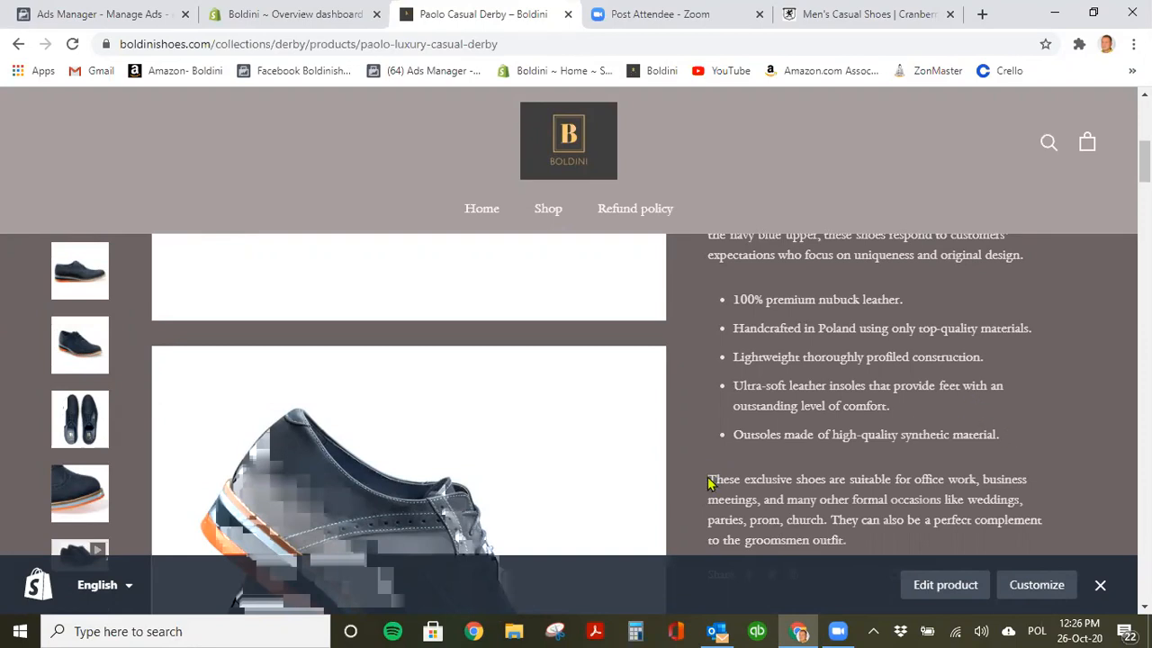
drag(708, 477, 870, 536)
key(ctrl+c)
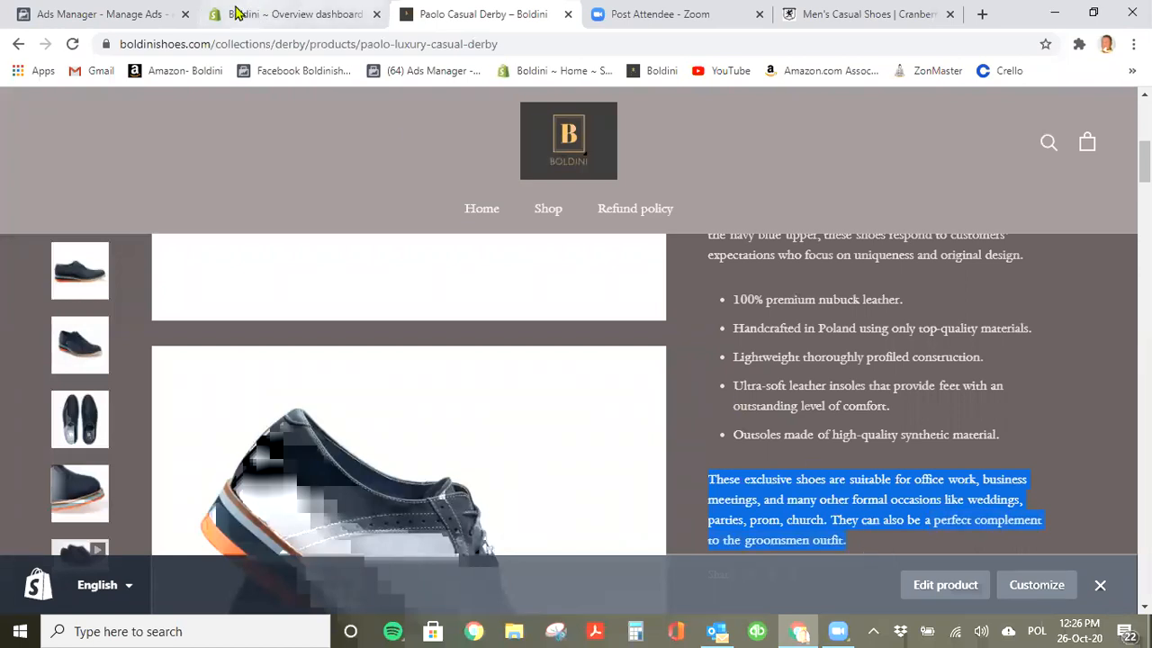
click(103, 13)
key(ctrl+v)
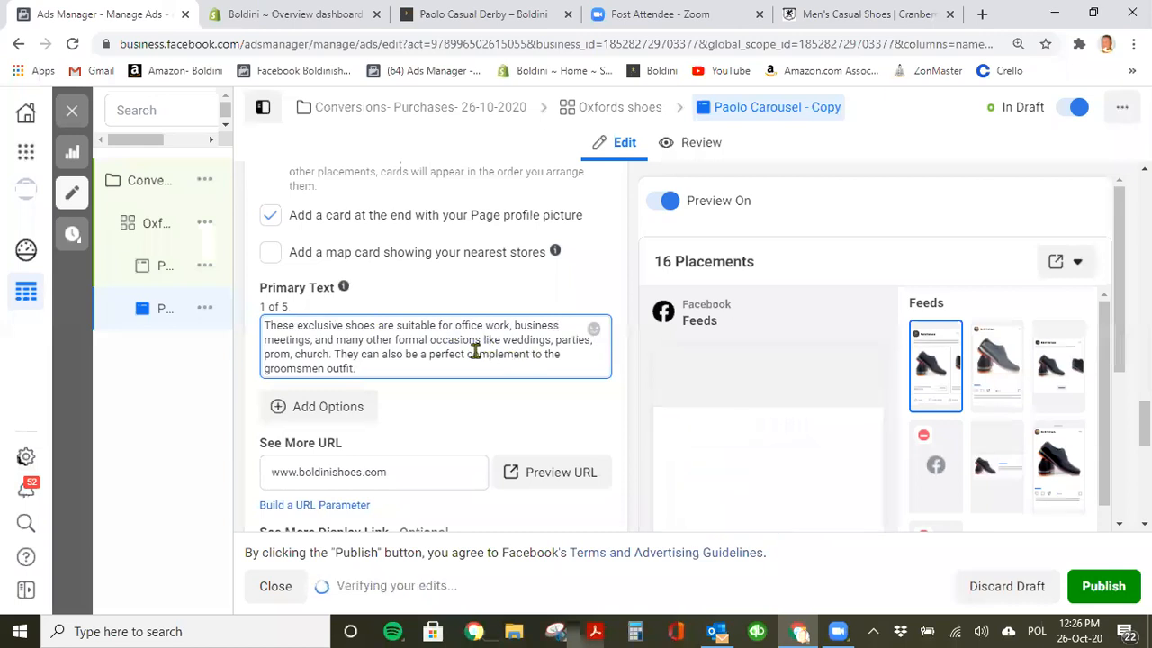
Copy the product page's feature list, starting with "100% premium nubuck leather.", and start a new line at the end of the duplicated ad's primary text.
click(500, 22)
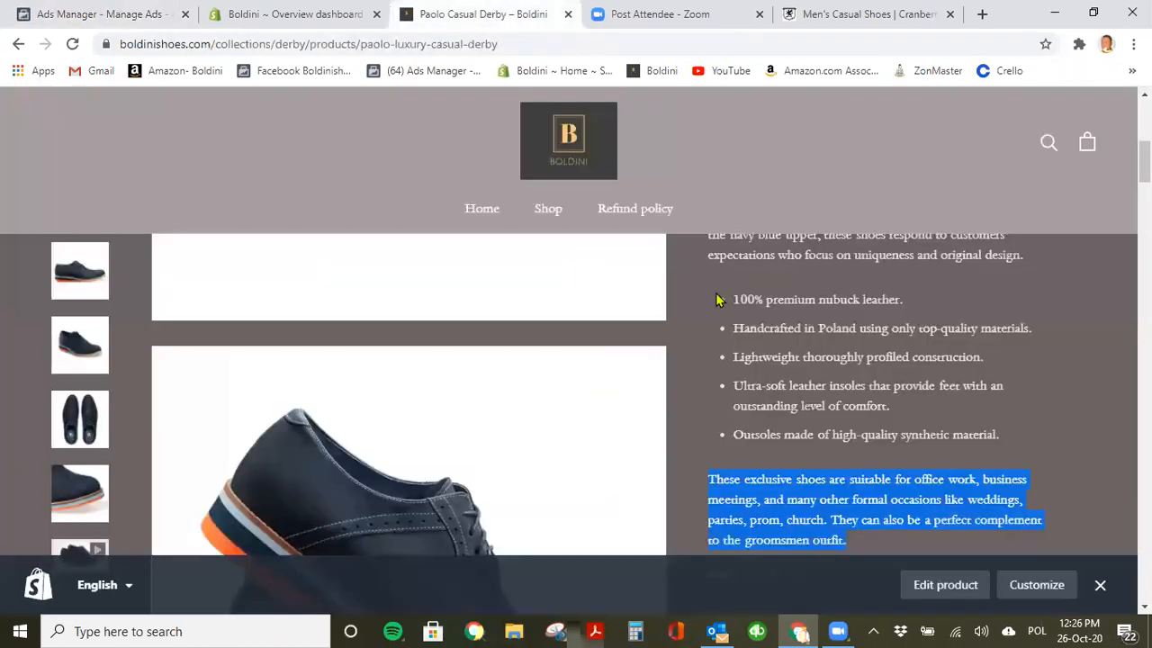
drag(732, 301, 994, 431)
key(ctrl+c)
click(164, 19)
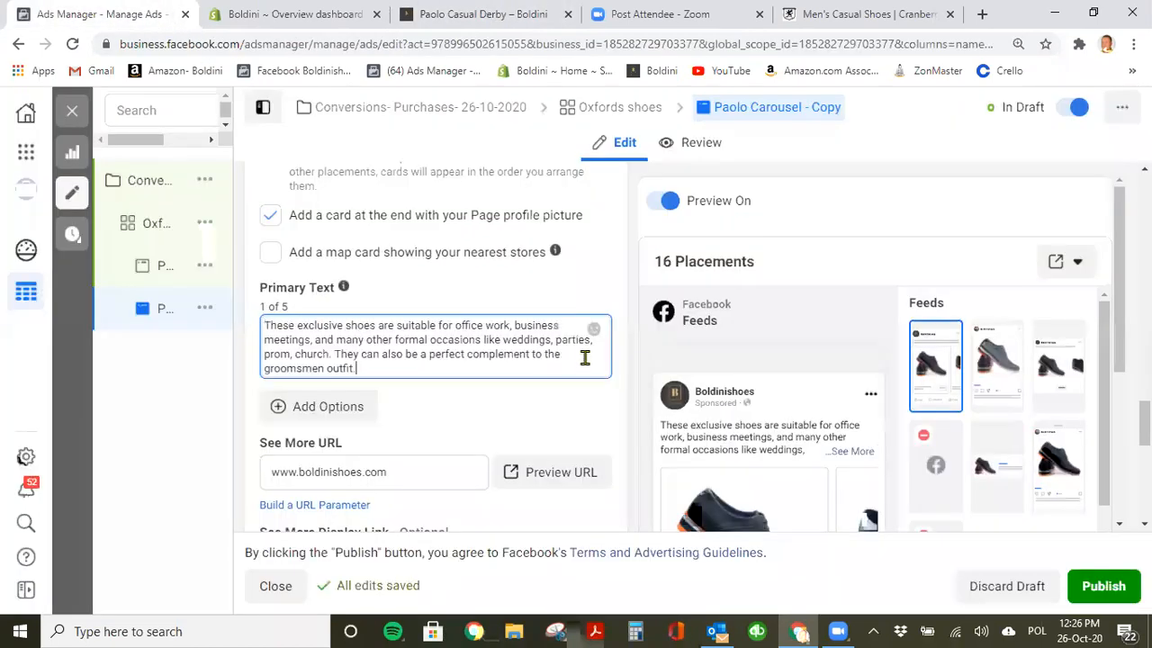
key(Return)
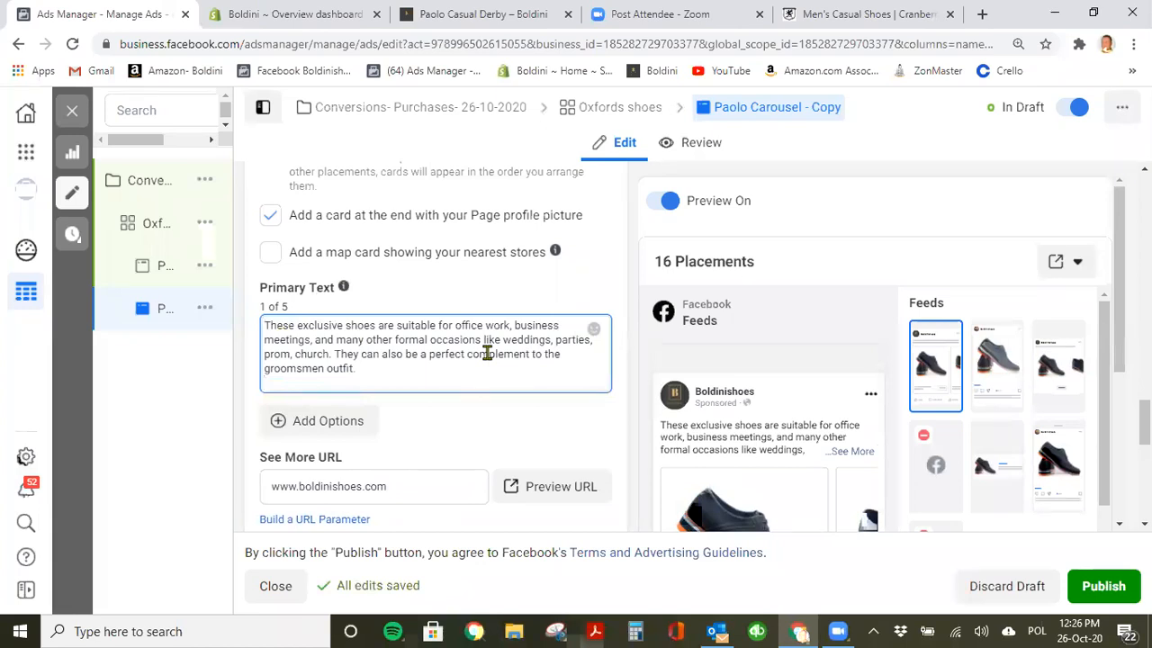
Paste the five copied product features below the primary text's description and prefix "100% premium nubuck leather." with a hyphen.
key(ctrl+v)
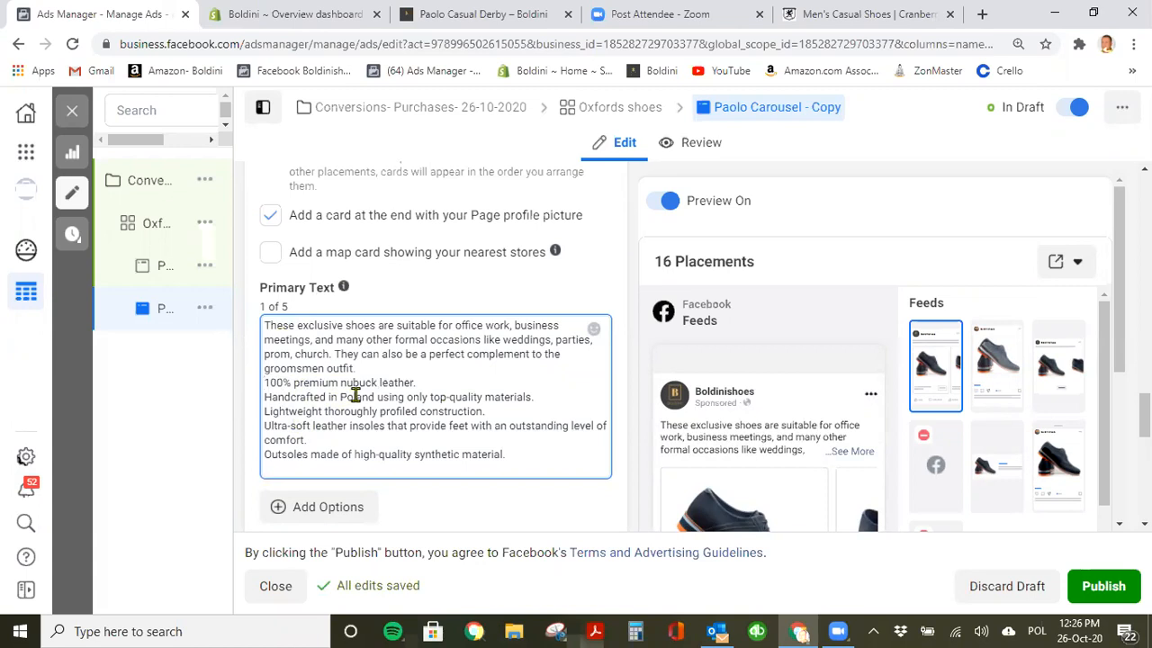
text(- )
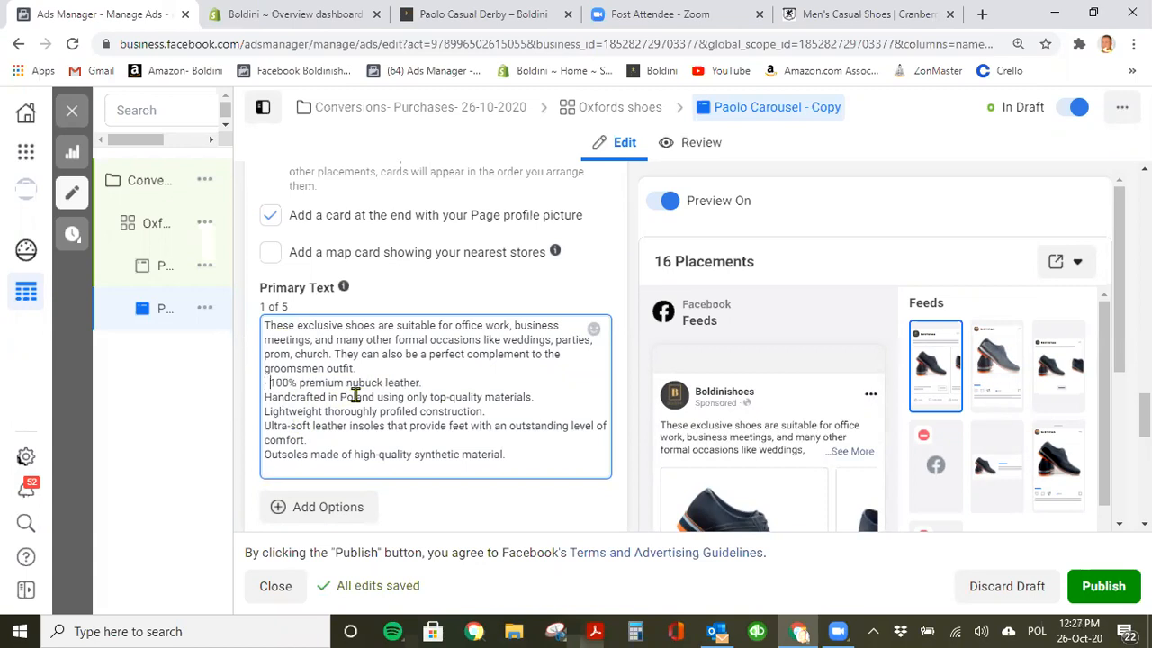
text(-)
key(BackSpace)
key(BackSpace)
key(BackSpace)
text(-)
Prefix the other four feature lines, from "Handcrafted in Poland" to "Outsoles made of high-quality synthetic material", with hyphens.
drag(286, 398, 267, 402)
click(265, 401)
text(-)
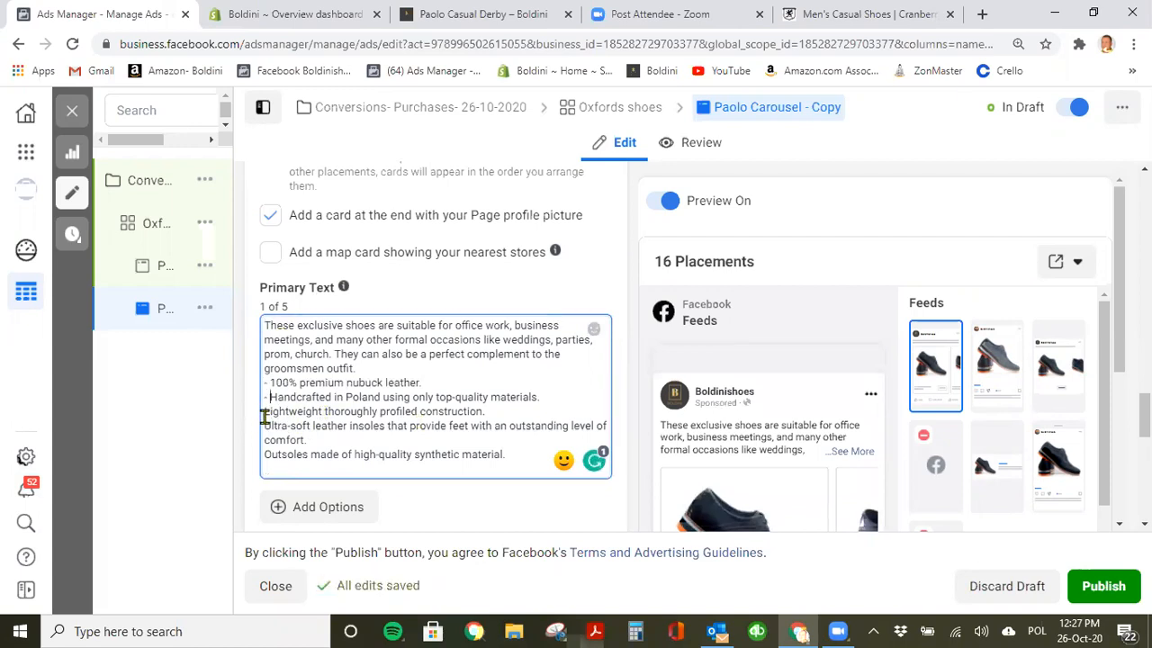
text(-)
click(266, 425)
text(-)
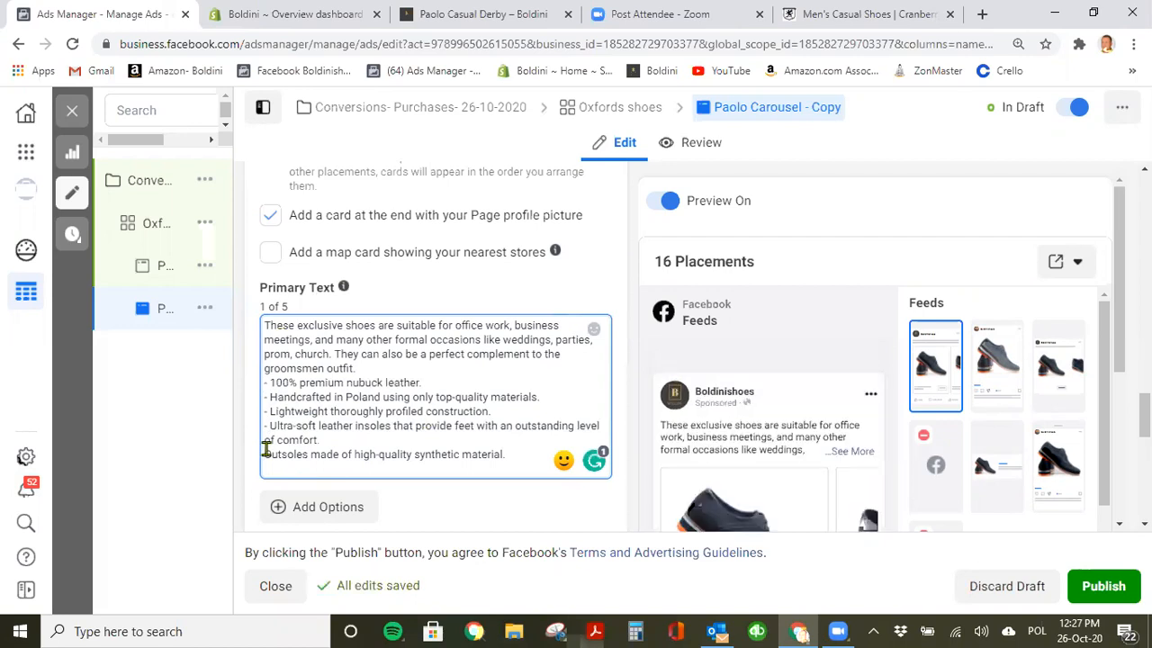
click(265, 453)
text(-)
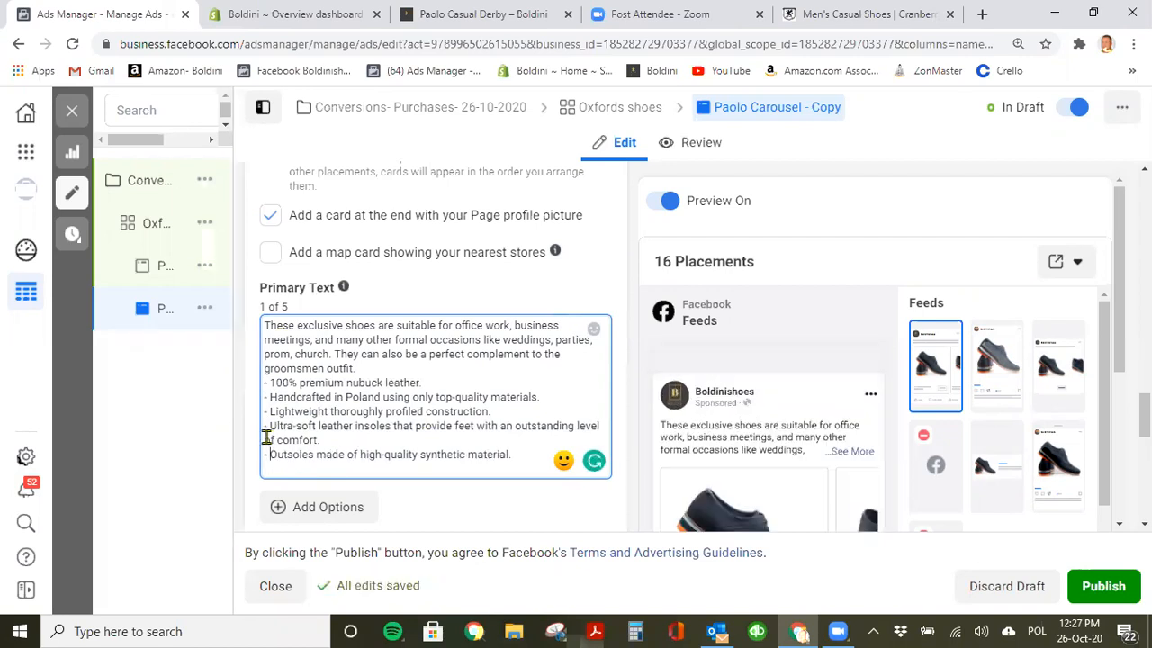
Insert a blank line above the feature list and delete the description's sentence about complementing the groomsmen outfit.
drag(265, 438, 265, 381)
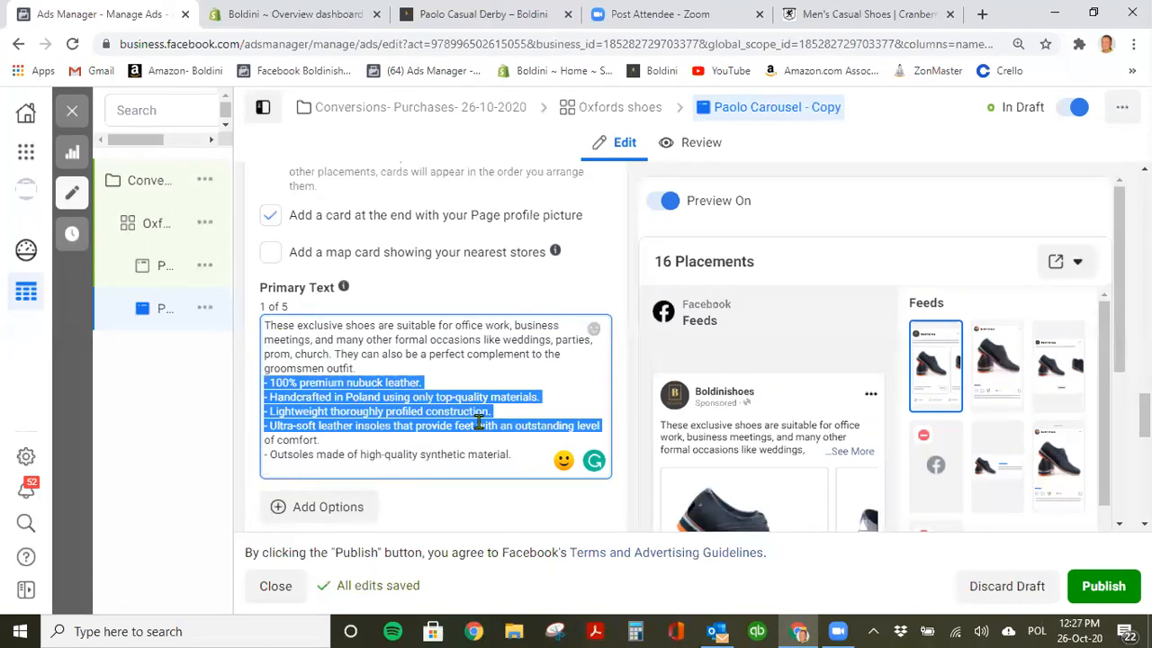
click(367, 361)
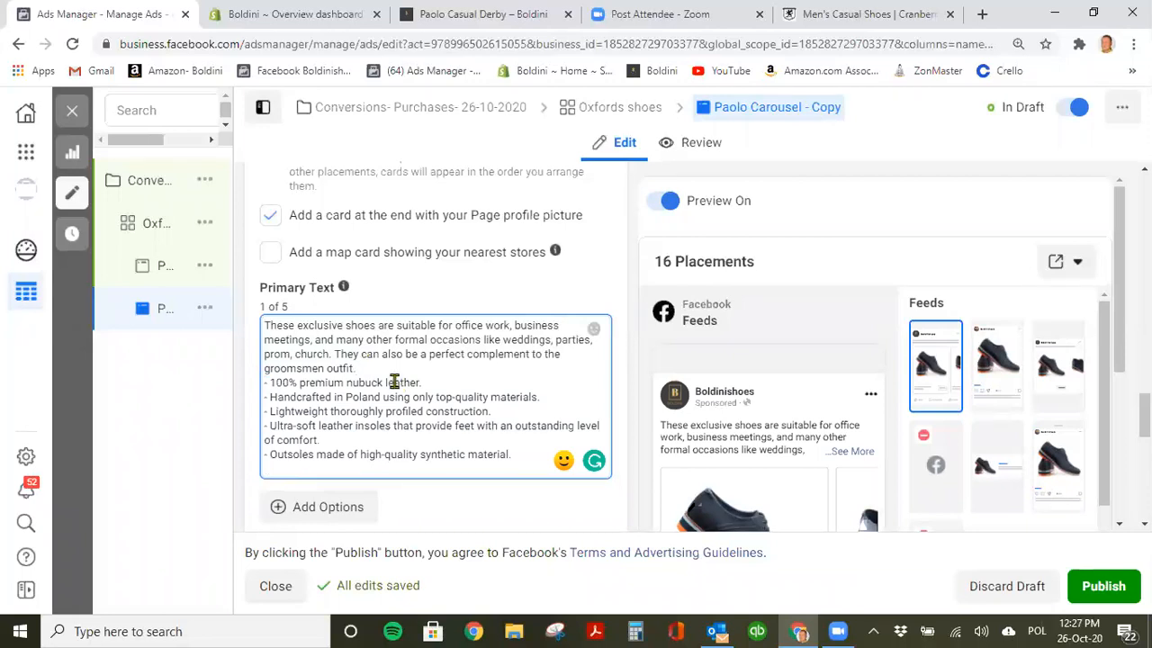
key(Return)
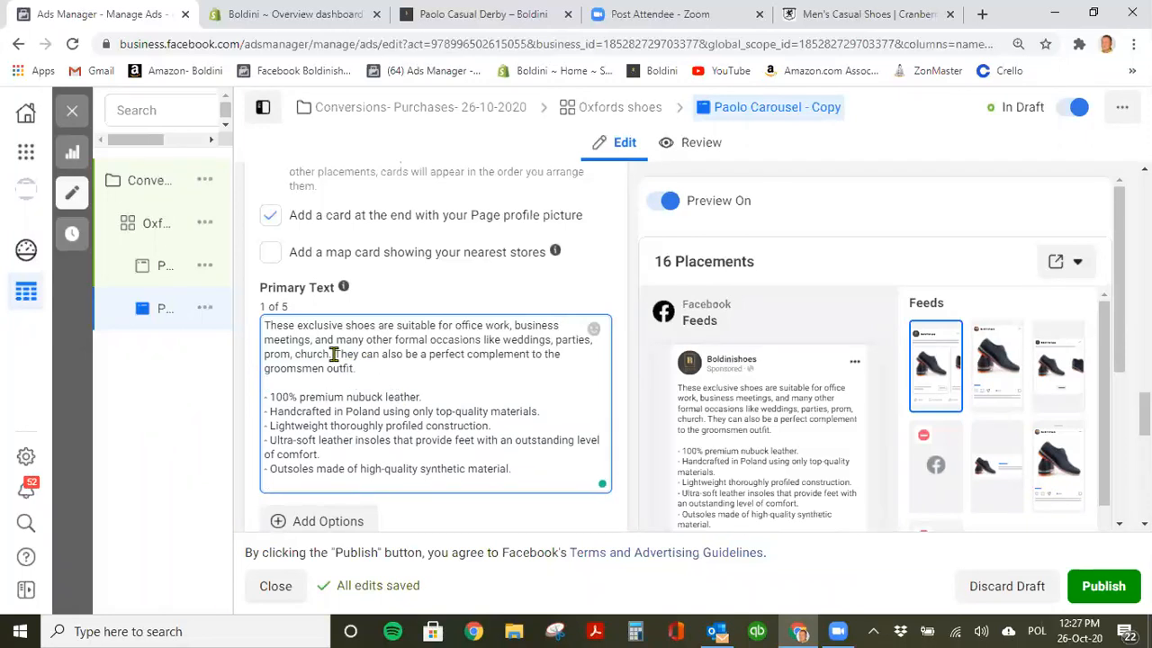
click(335, 355)
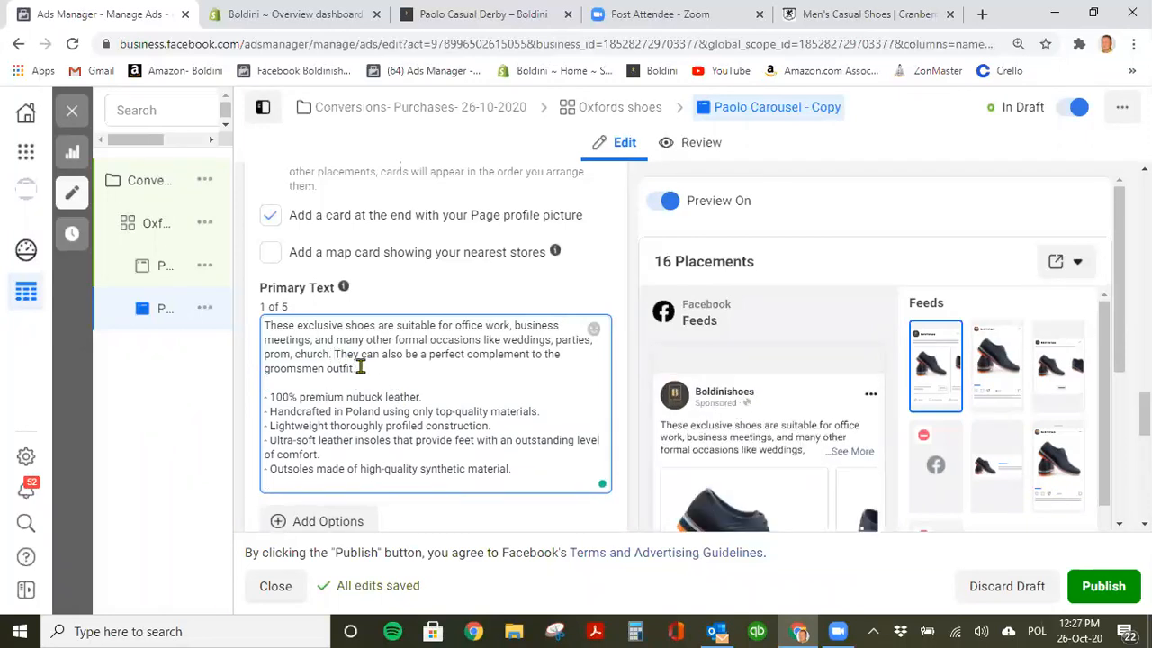
shift+click(354, 368)
key(BackSpace)
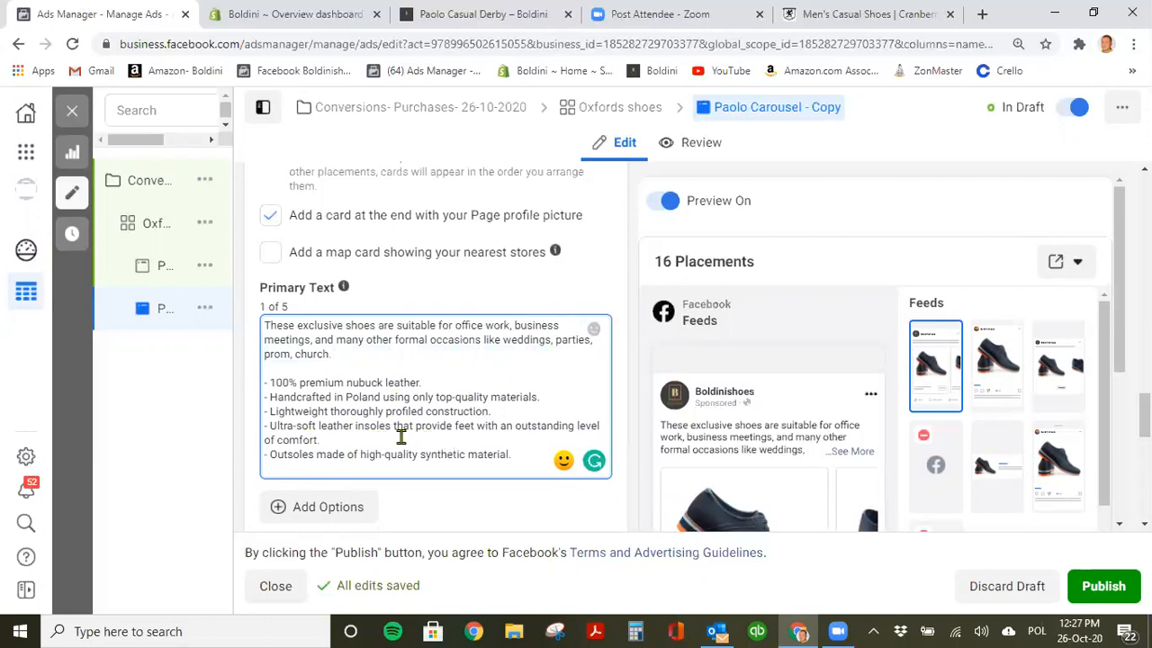
Shorten the insoles bullet in the primary text to "Ultra-soft leather insoles.".
drag(401, 435, 374, 426)
click(398, 437)
drag(384, 427, 516, 434)
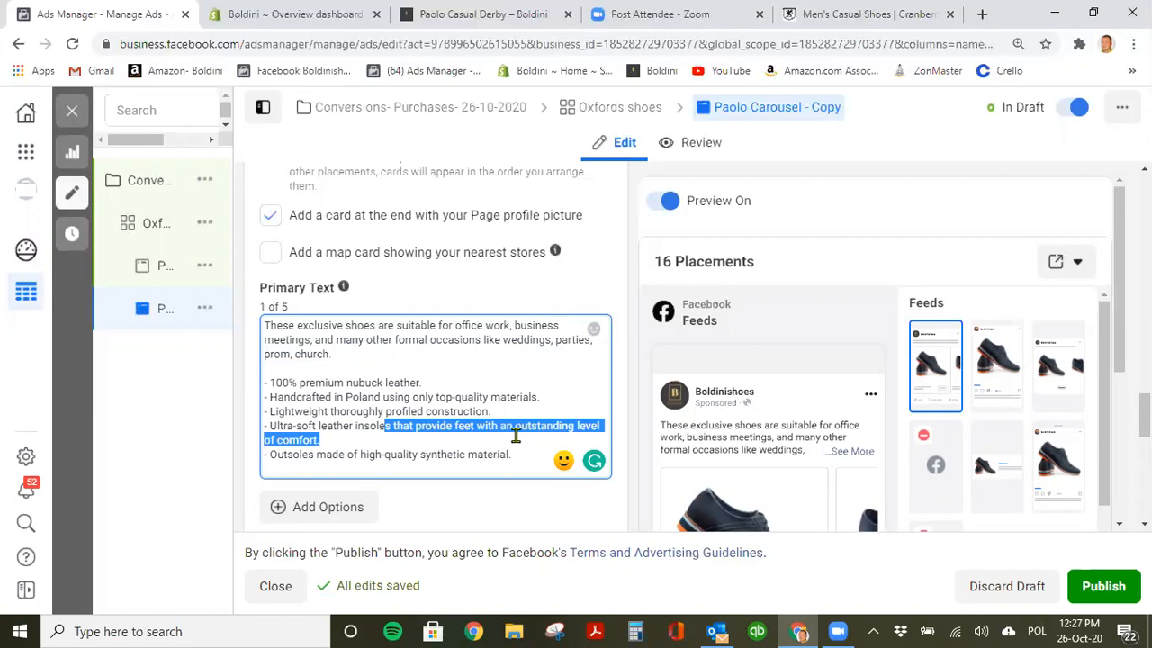
key(BackSpace)
text(soft leather insoles)
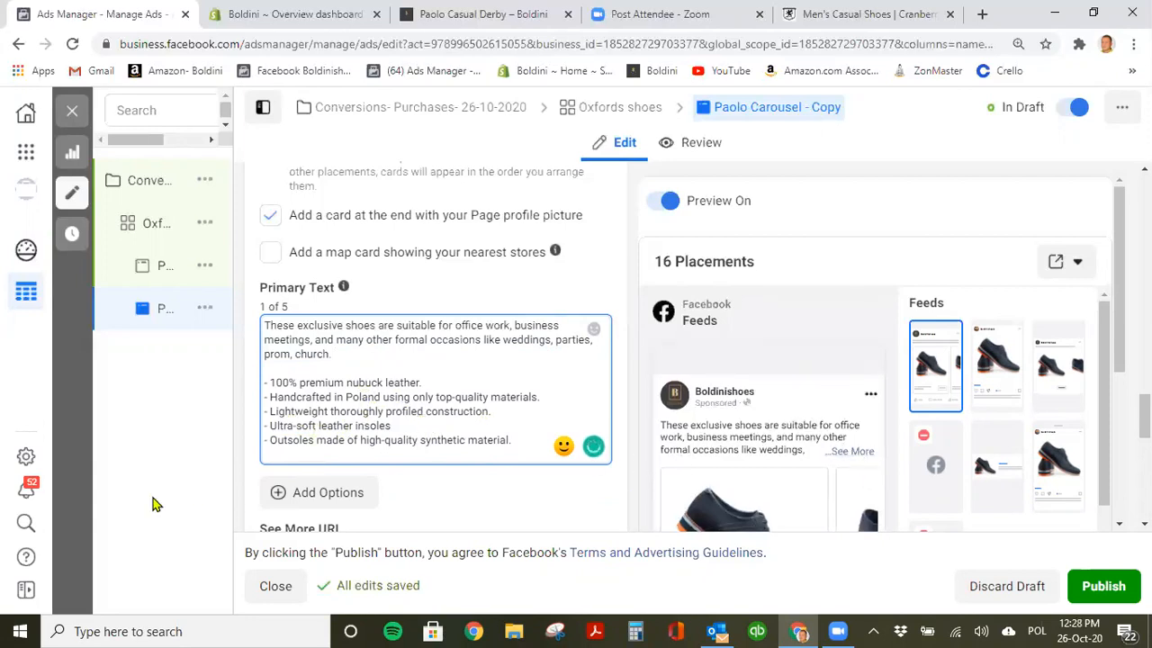
click(420, 440)
click(443, 425)
click(492, 412)
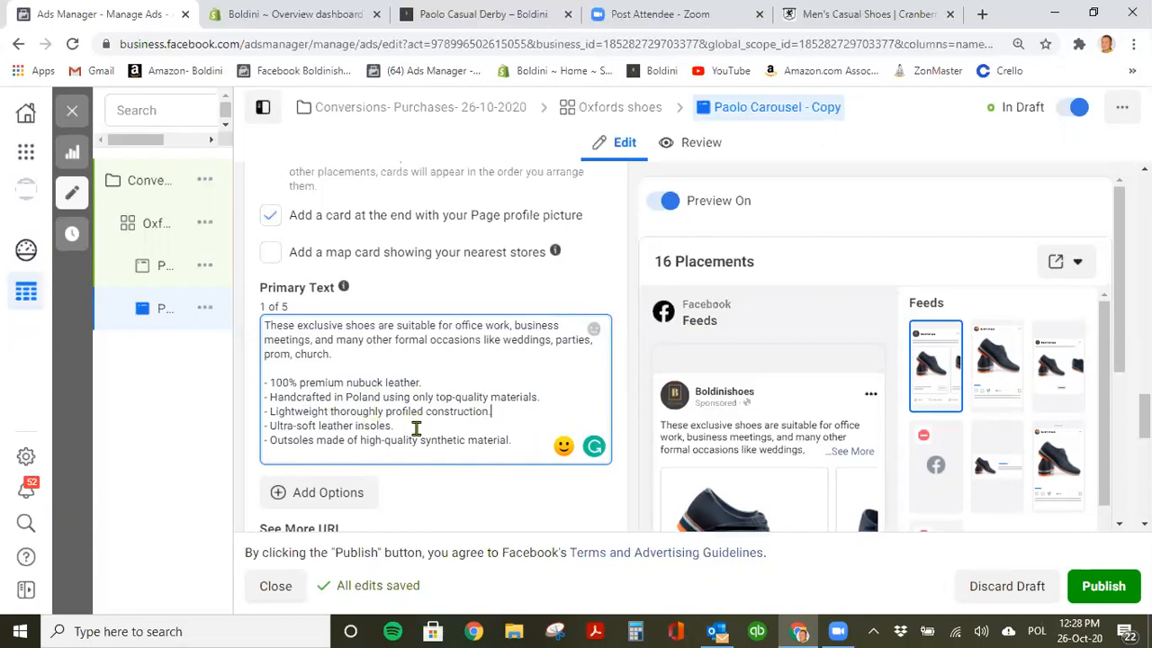
Delete the "Handcrafted in Poland using only top-quality materials." bullet from the primary text and close the gap it leaves.
drag(539, 397, 263, 402)
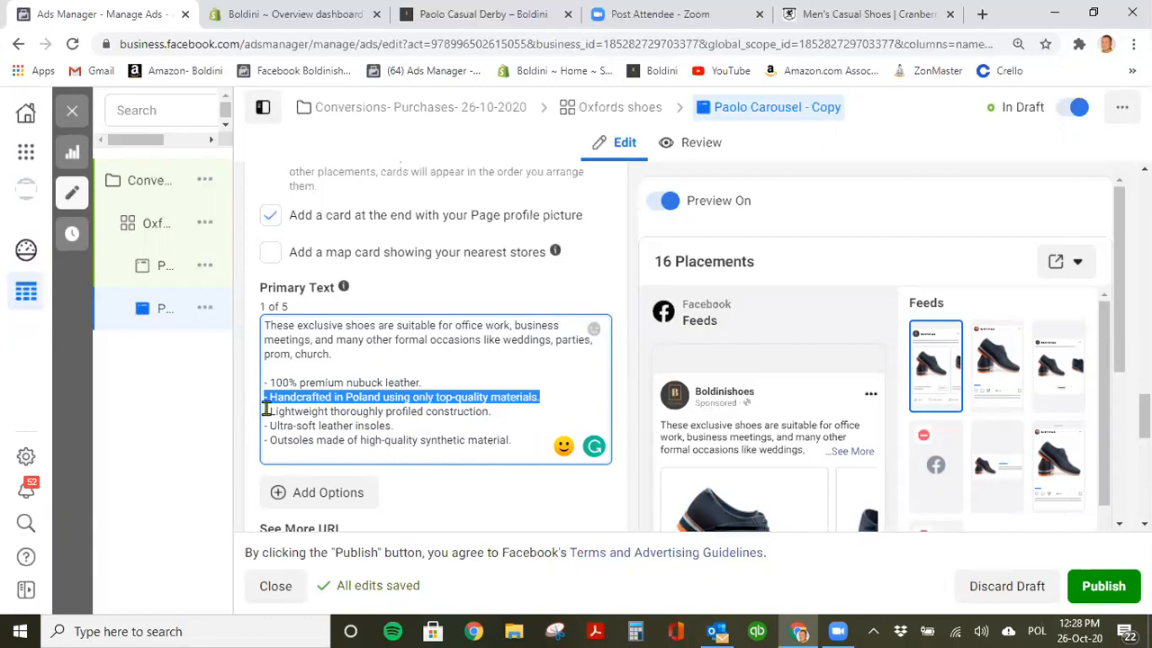
key(BackSpace)
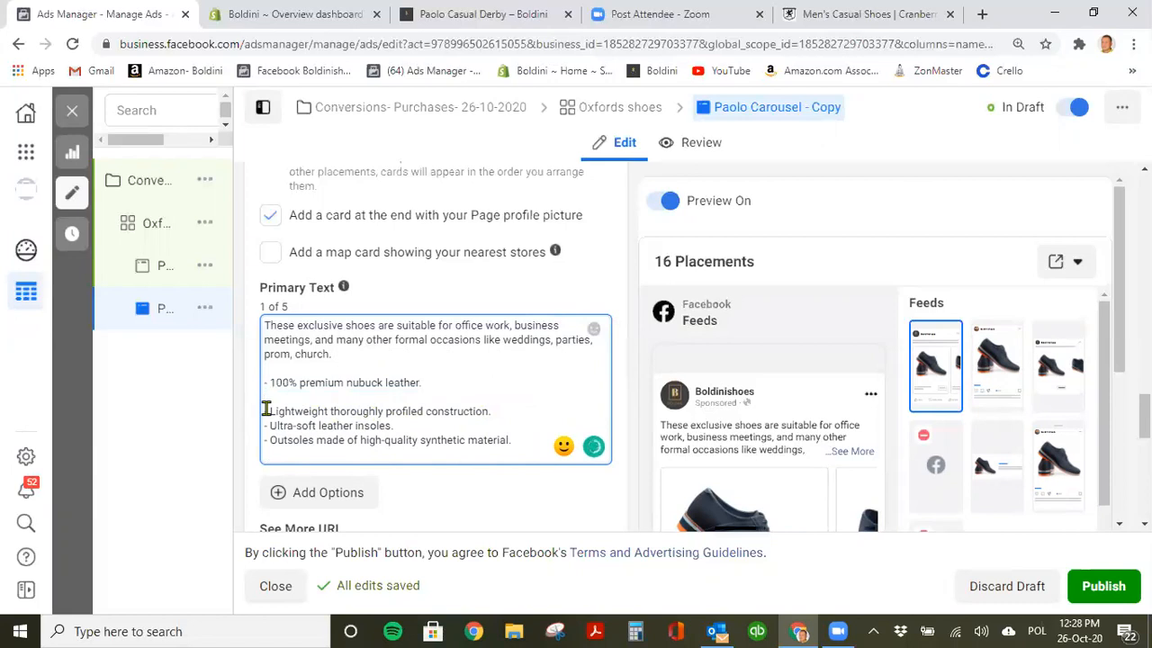
key(BackSpace)
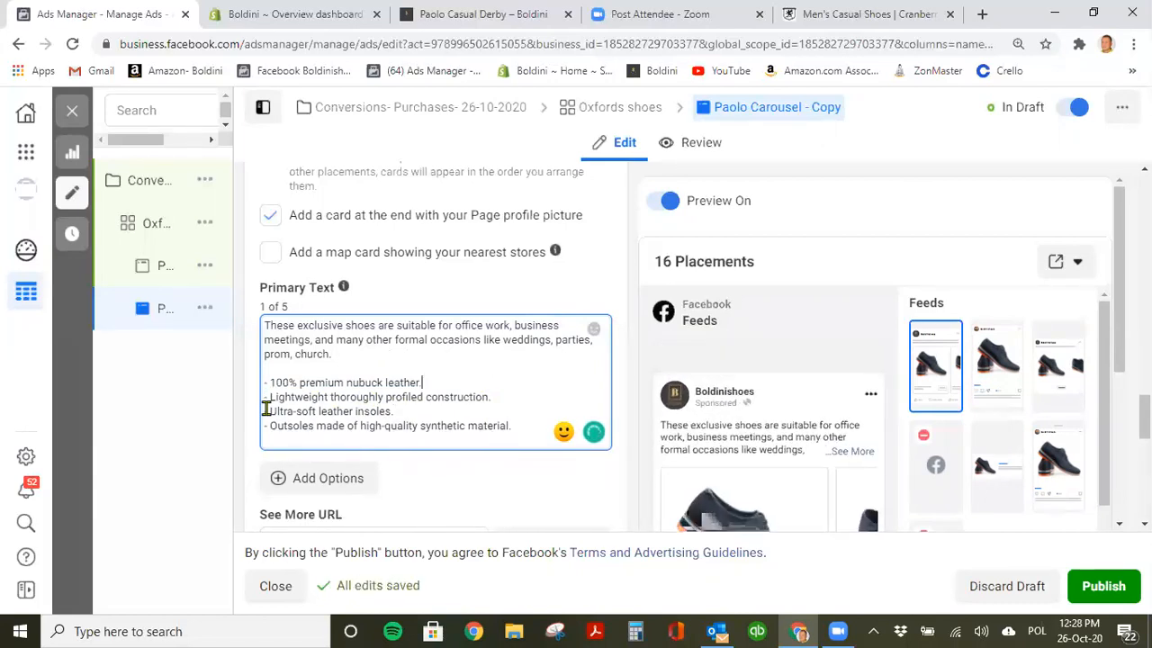
text(.)
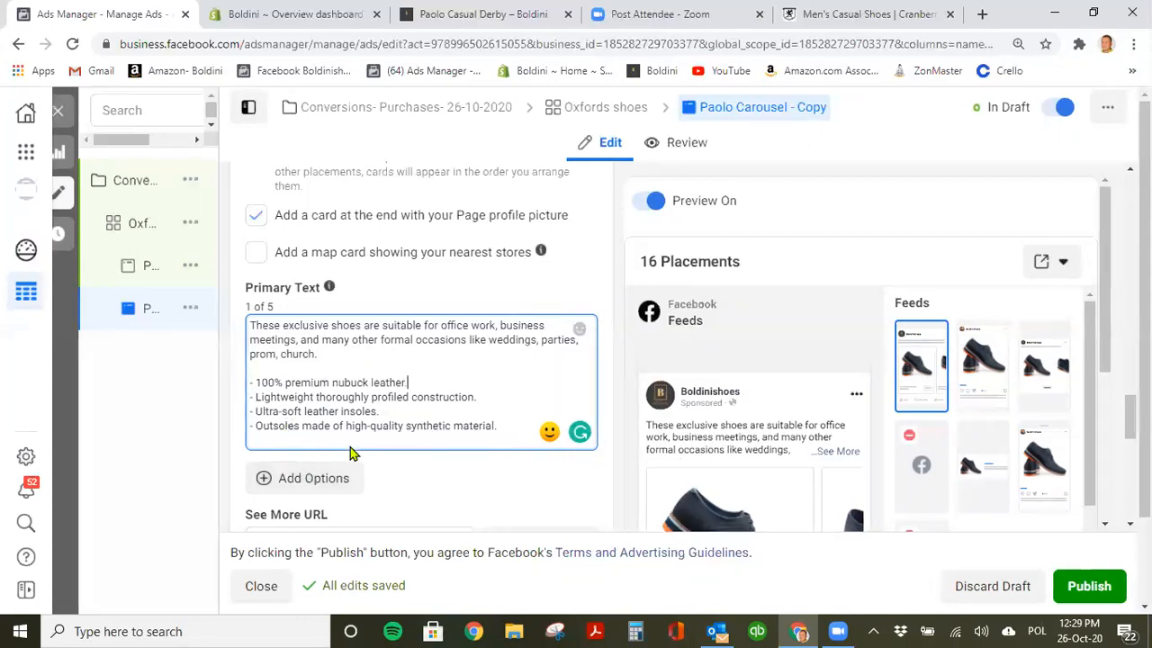
Expand the full primary text in the Facebook Feeds ad preview.
click(446, 382)
click(518, 397)
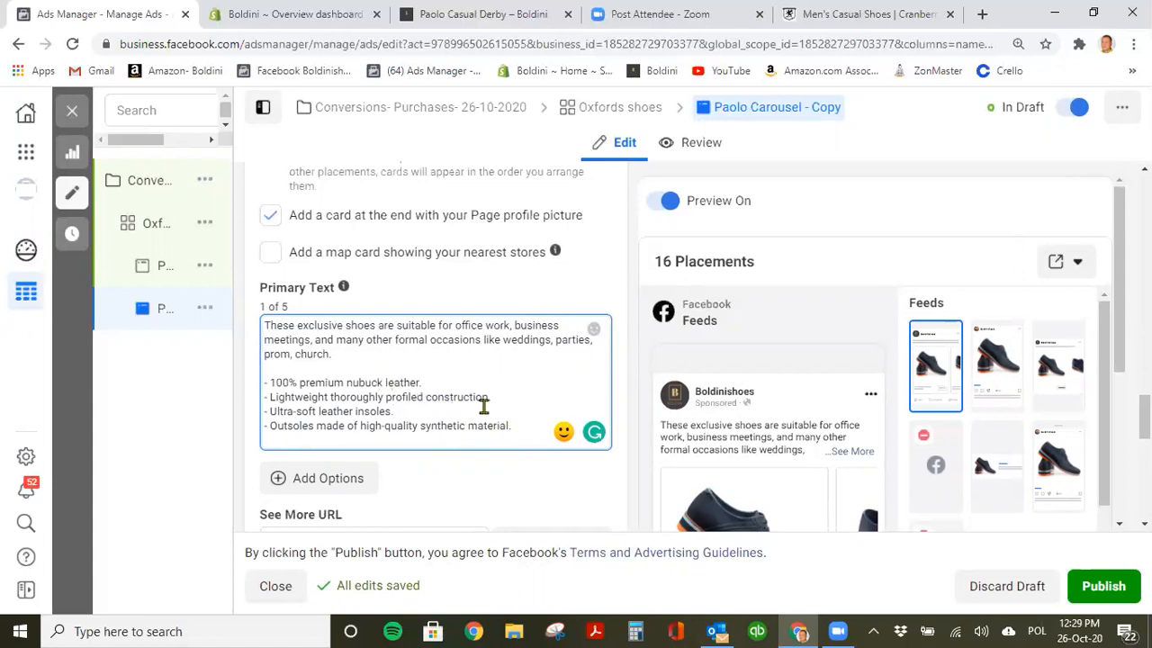
click(851, 451)
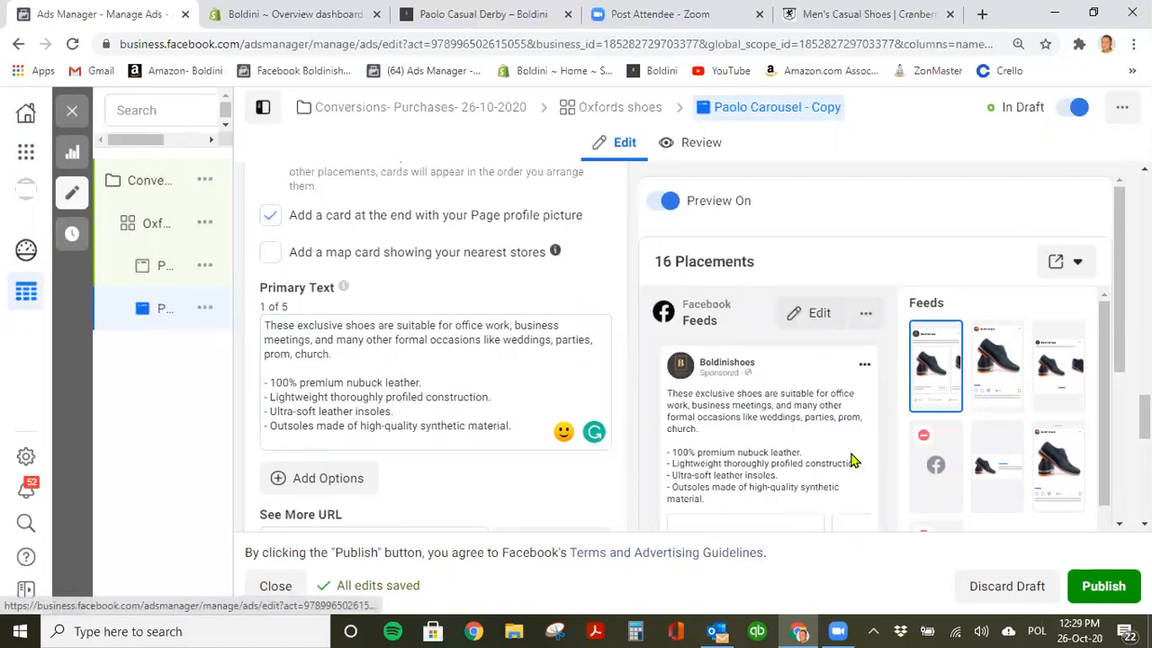
Add empty lines below the last bullet, and copy the URL of the Paolo Casual Derby product page from the Boldini store.
click(510, 422)
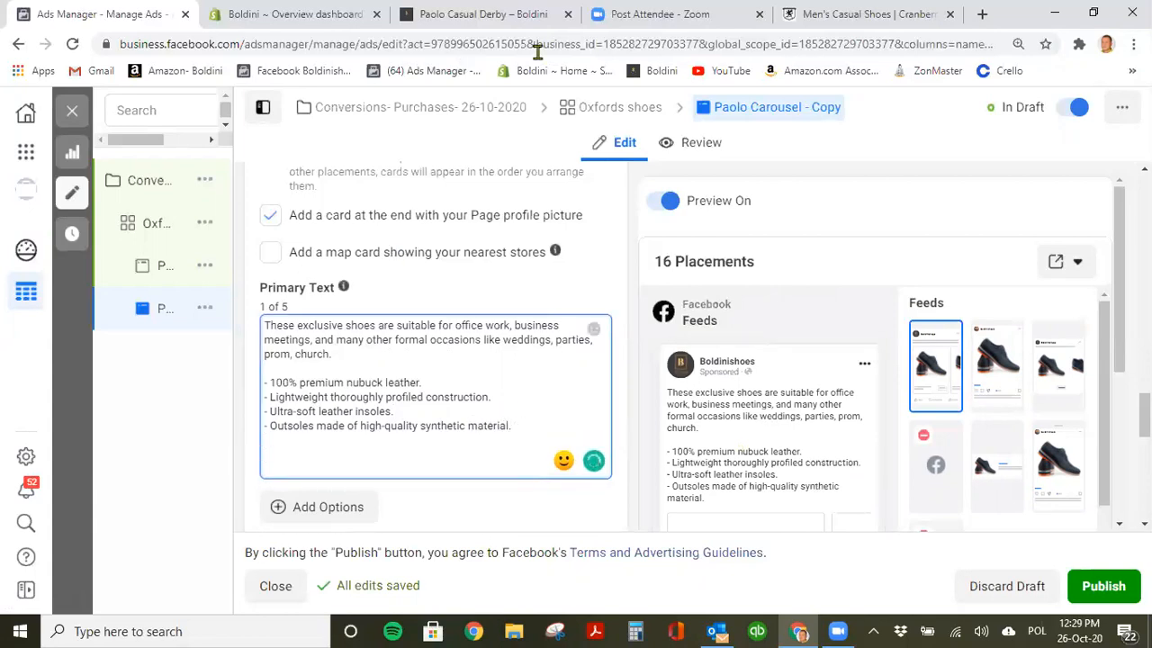
click(432, 13)
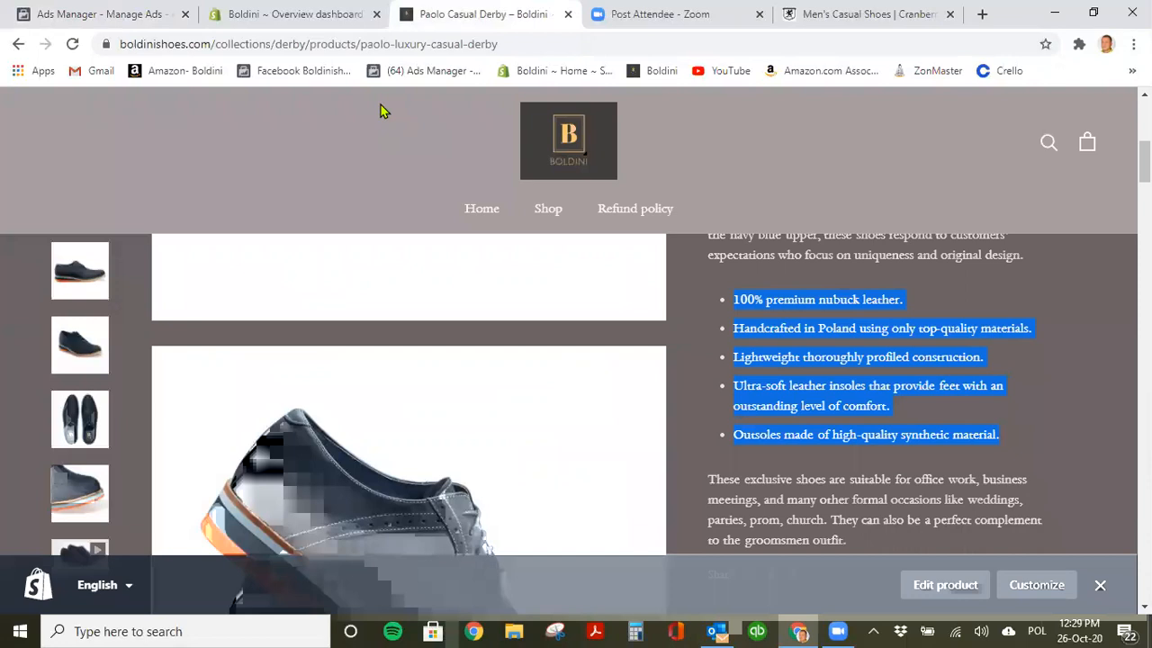
double_click(396, 44)
drag(565, 40, 109, 56)
key(ctrl+c)
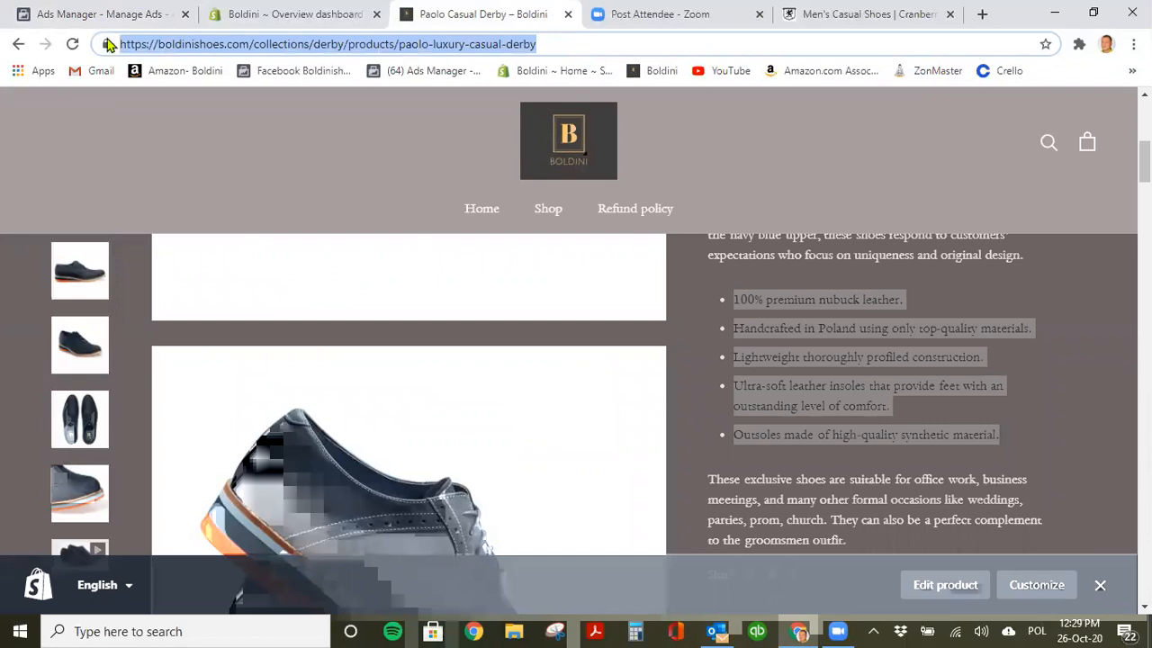
Paste the copied Paolo Casual Derby product URL at the end of the ad's primary text, below the bullets.
click(112, 18)
click(391, 463)
scroll(391, 463, down, 2)
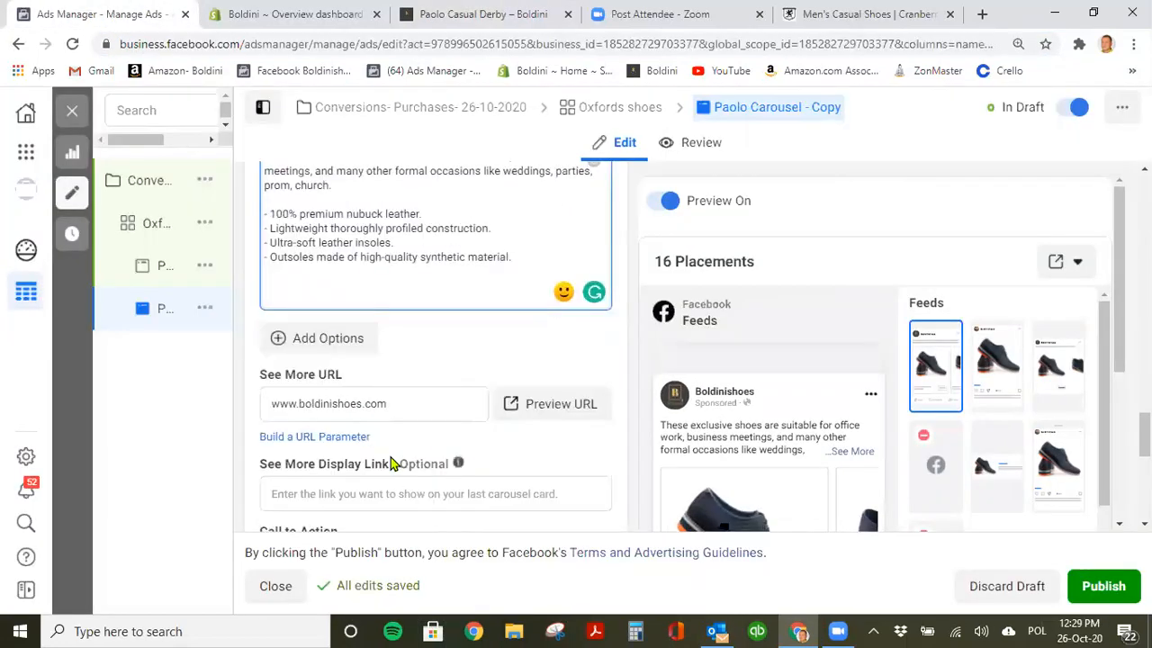
click(376, 494)
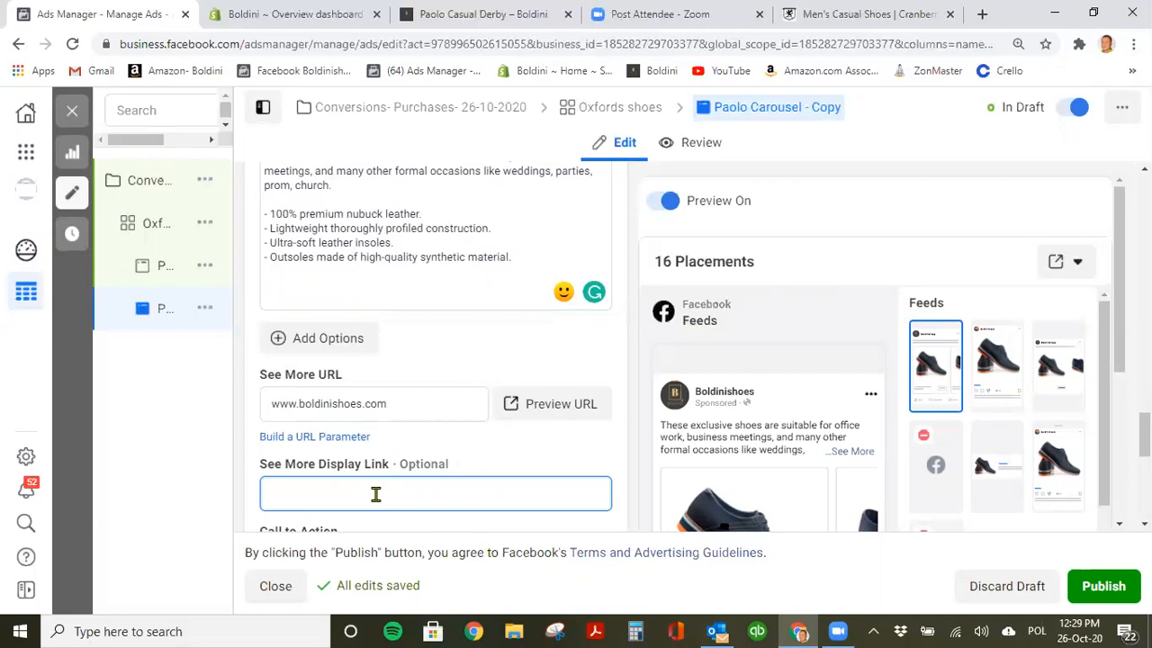
scroll(357, 402, up, 2)
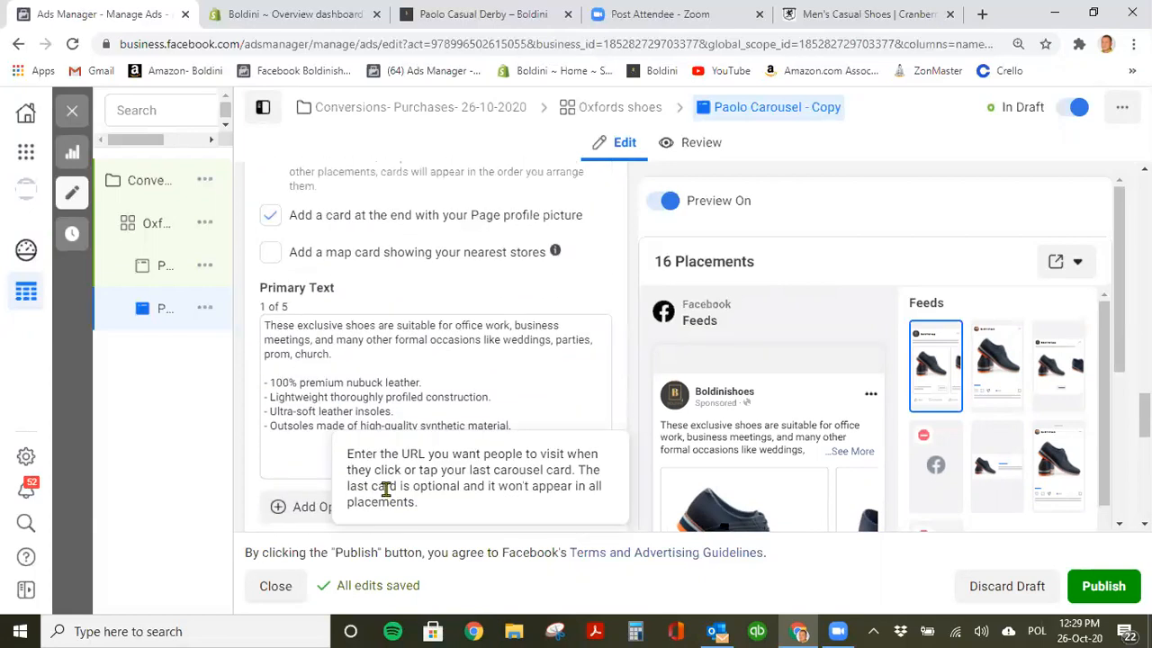
click(294, 448)
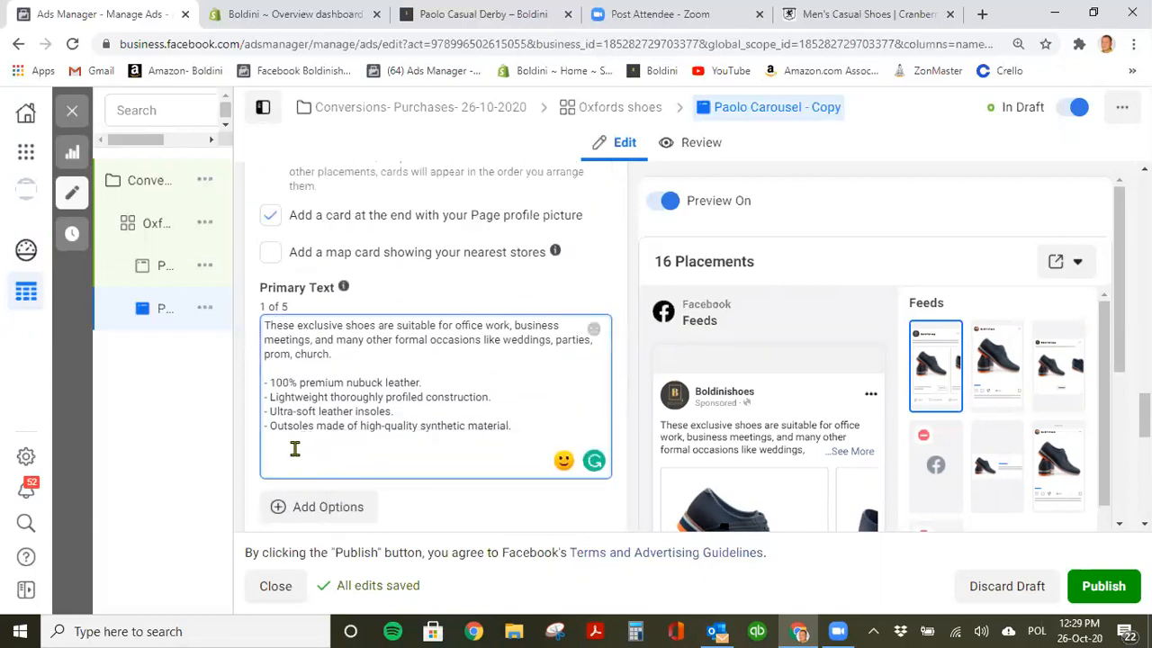
key(ctrl+v)
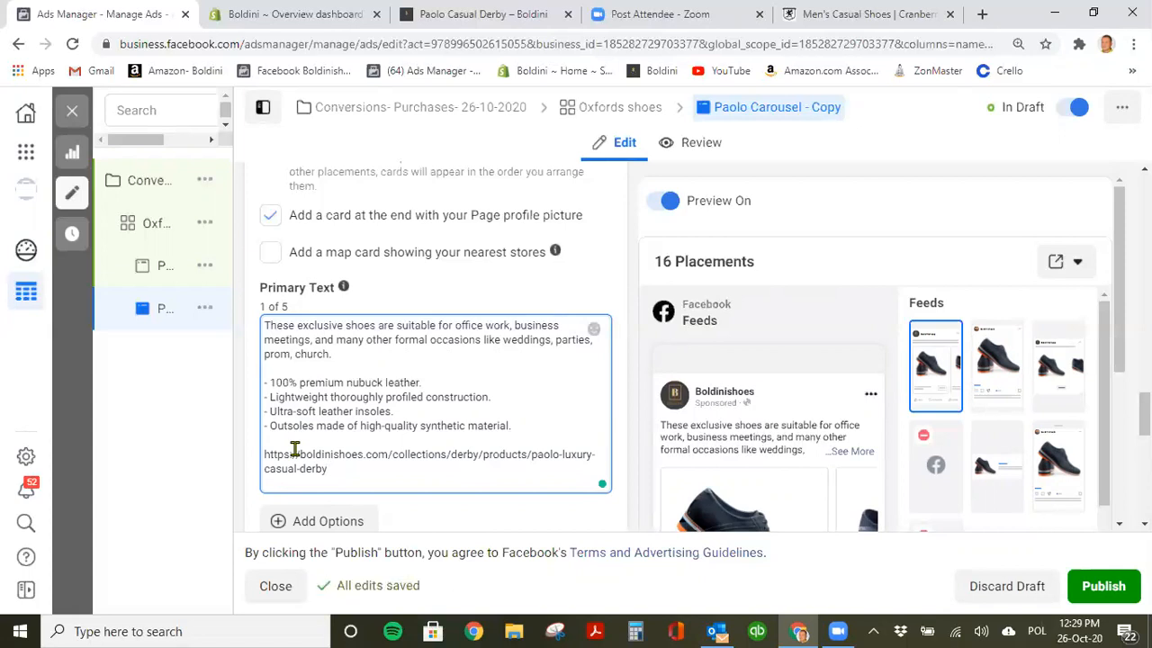
Review the carousel ad's link, call-to-action and format settings, and the photos and description on the Paolo Casual Derby product page.
scroll(507, 490, down, 3)
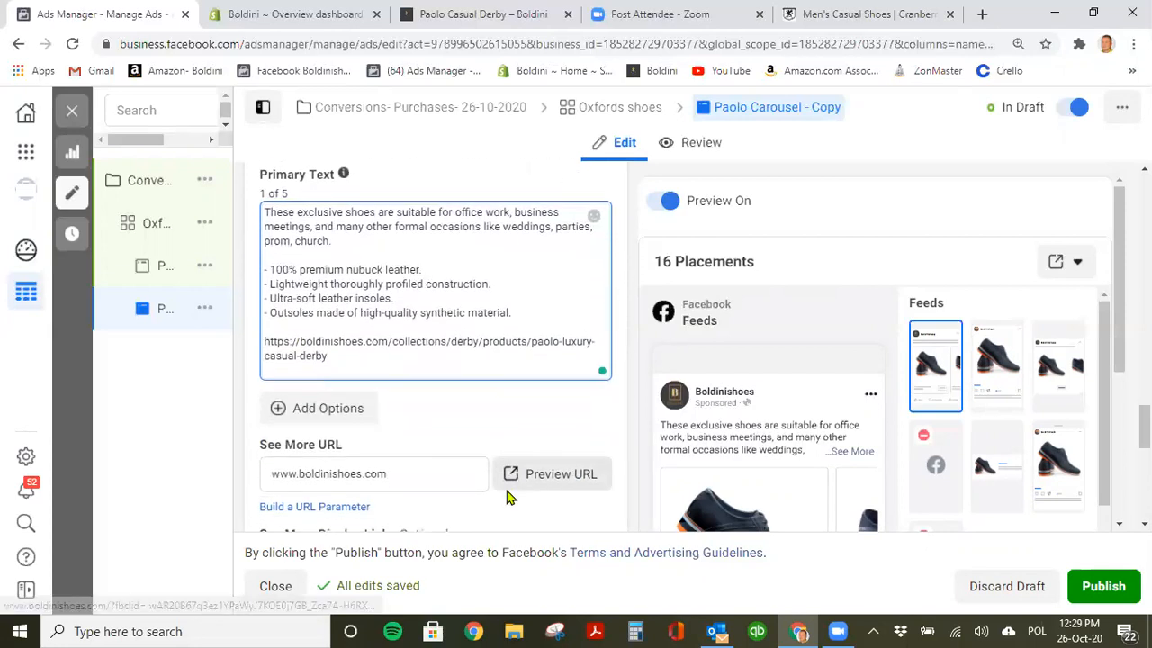
scroll(490, 472, down, 1)
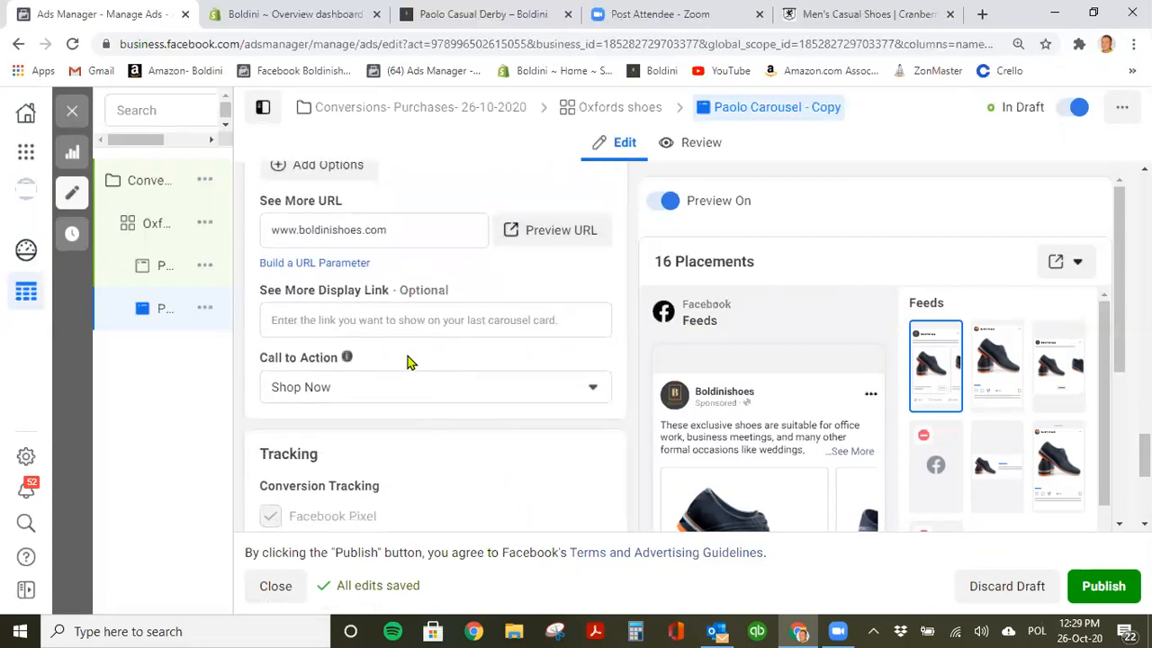
scroll(458, 334, up, 5)
scroll(458, 341, up, 6)
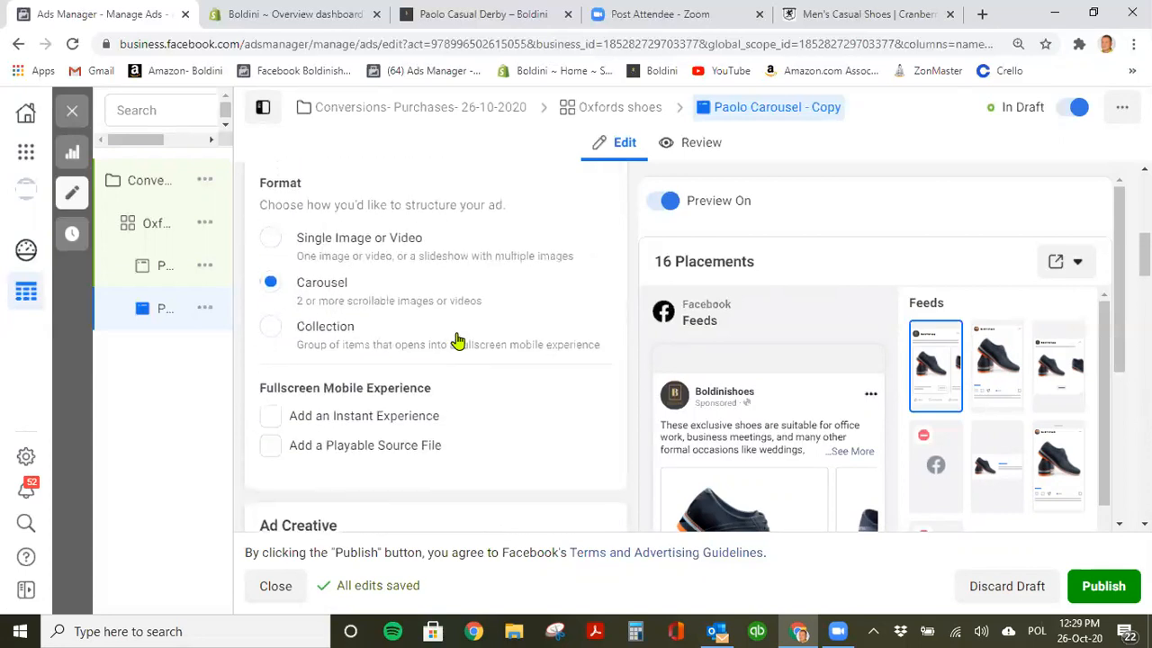
scroll(458, 338, down, 5)
click(484, 16)
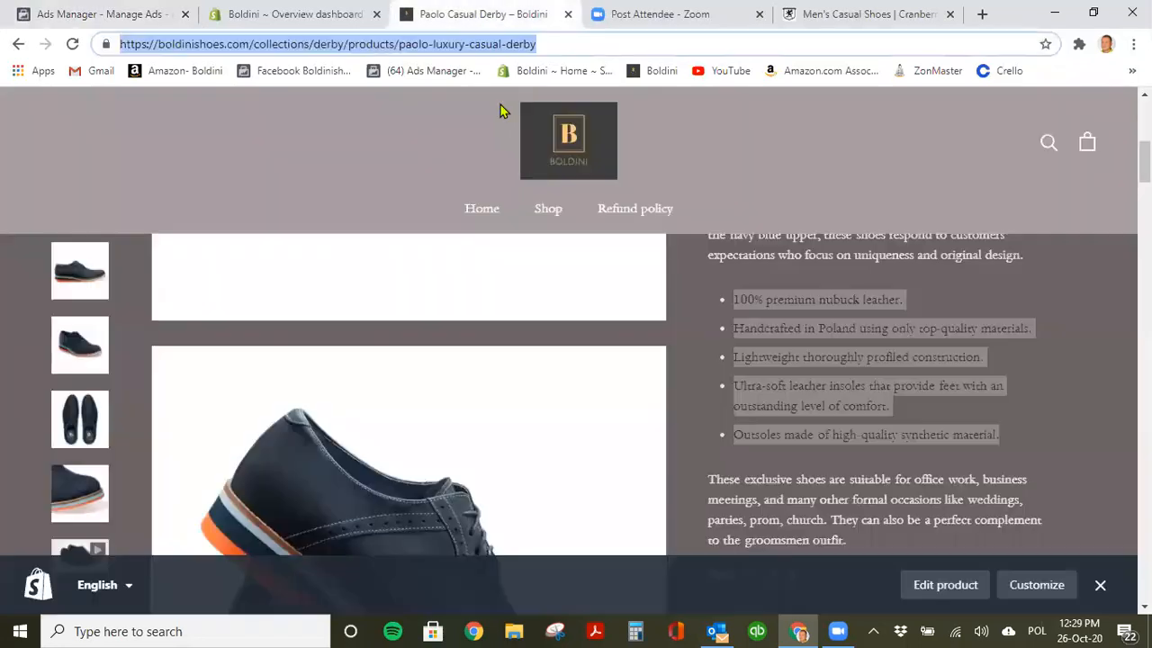
scroll(391, 441, down, 1)
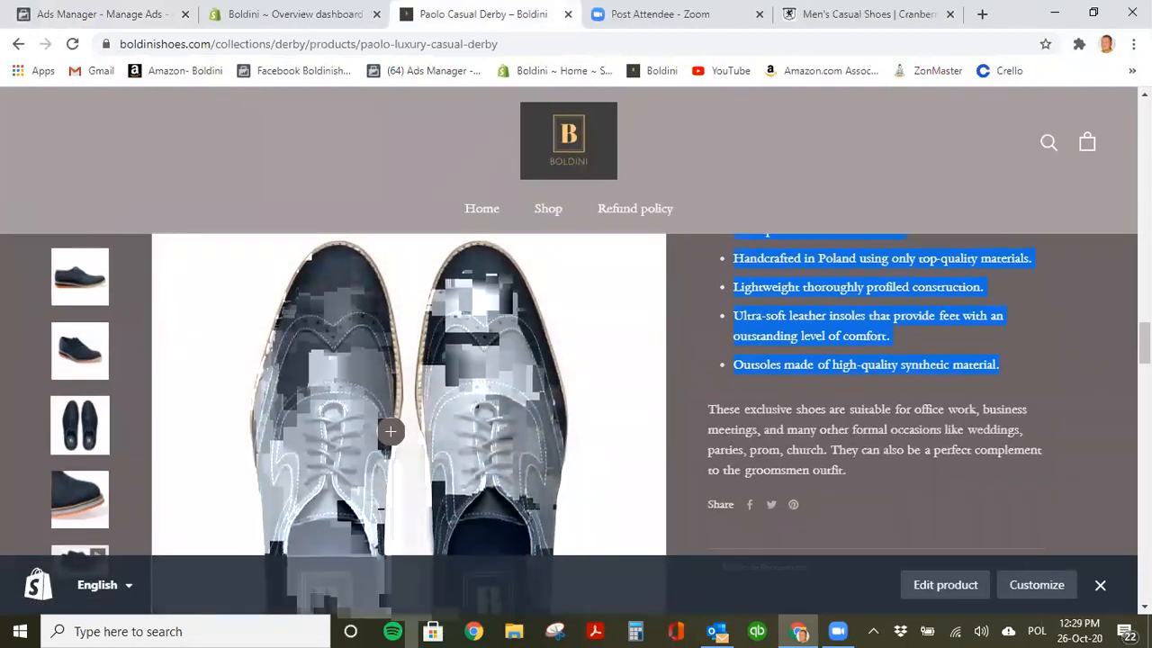
scroll(390, 432, up, 1)
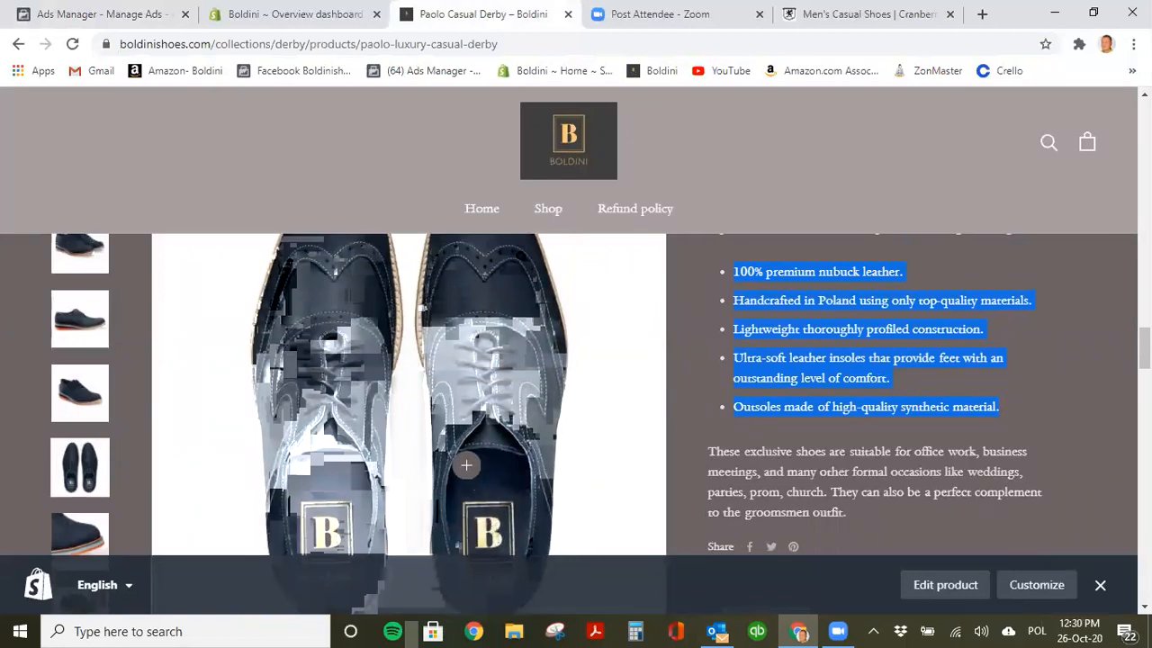
scroll(466, 465, up, 1)
scroll(467, 465, up, 1)
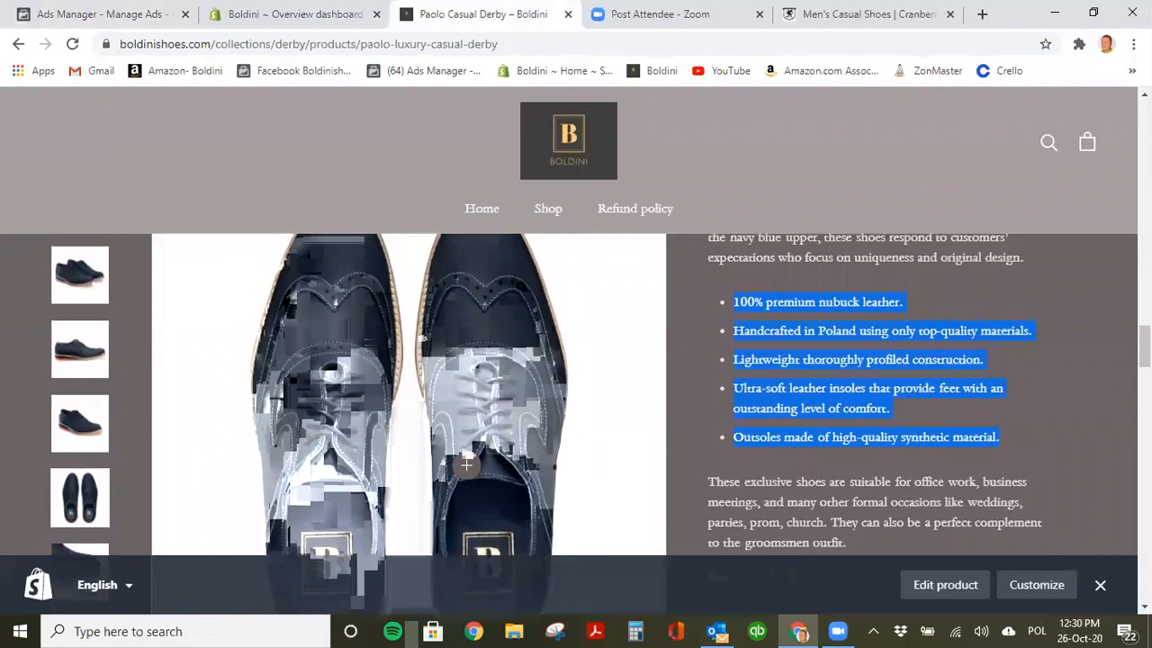
scroll(466, 465, up, 1)
scroll(494, 443, down, 1)
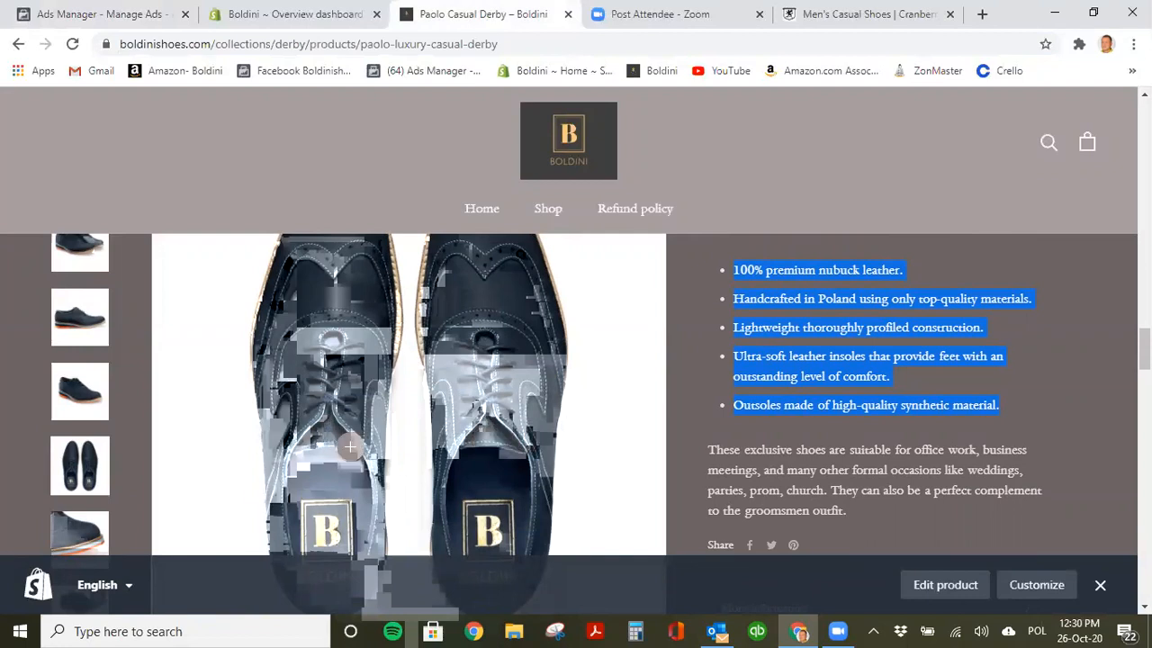
Examine the top-view, outsole close-up and side-view photos of the Paolo Casual Derby on its product page.
scroll(93, 464, down, 1)
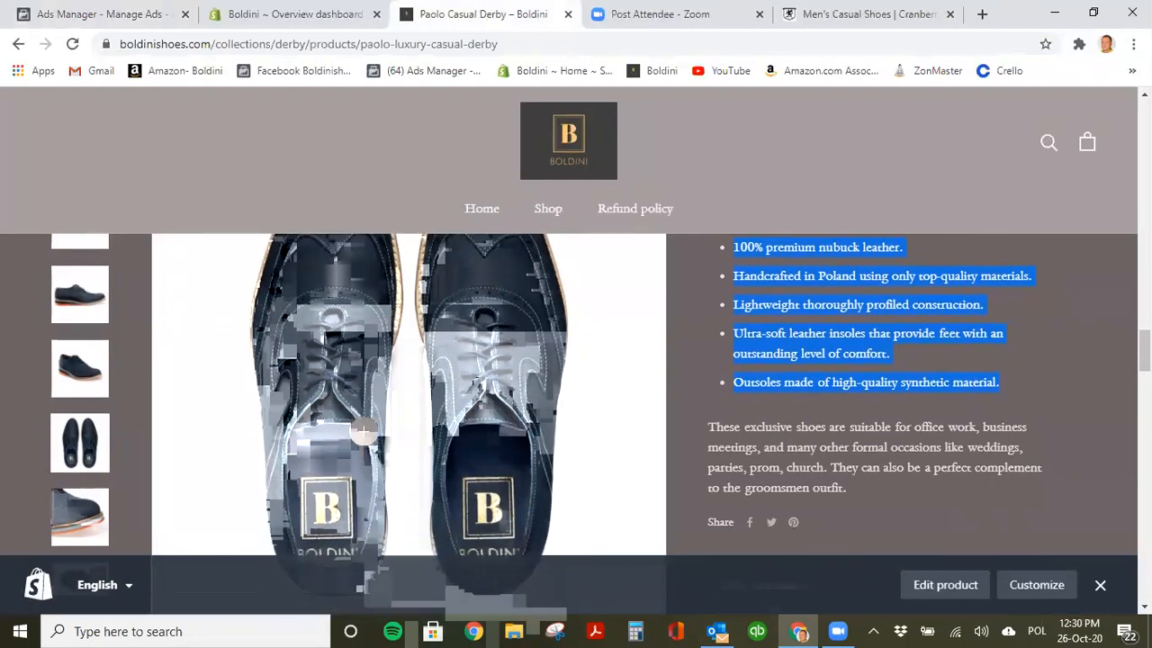
scroll(444, 421, up, 2)
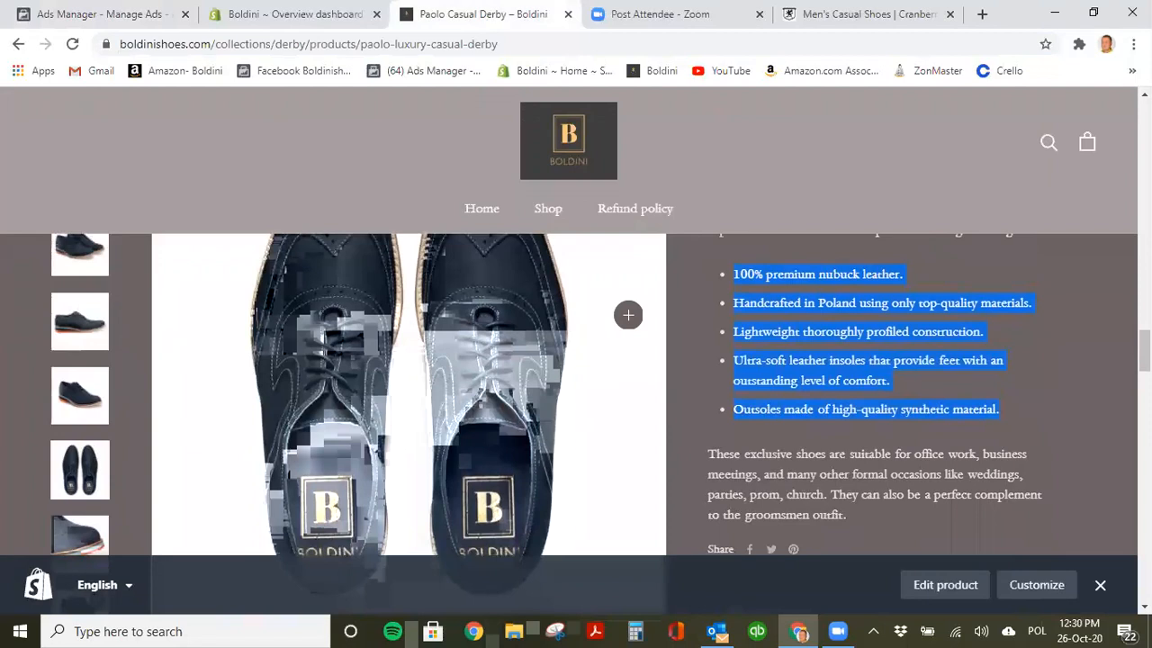
scroll(529, 378, up, 1)
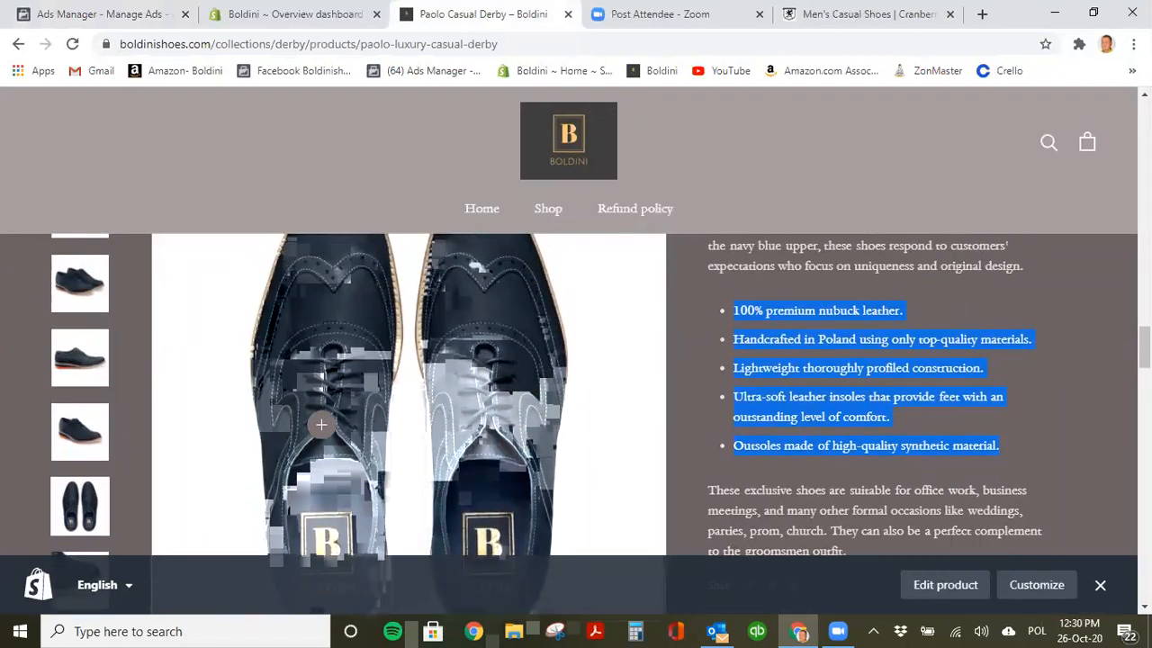
scroll(72, 495, down, 2)
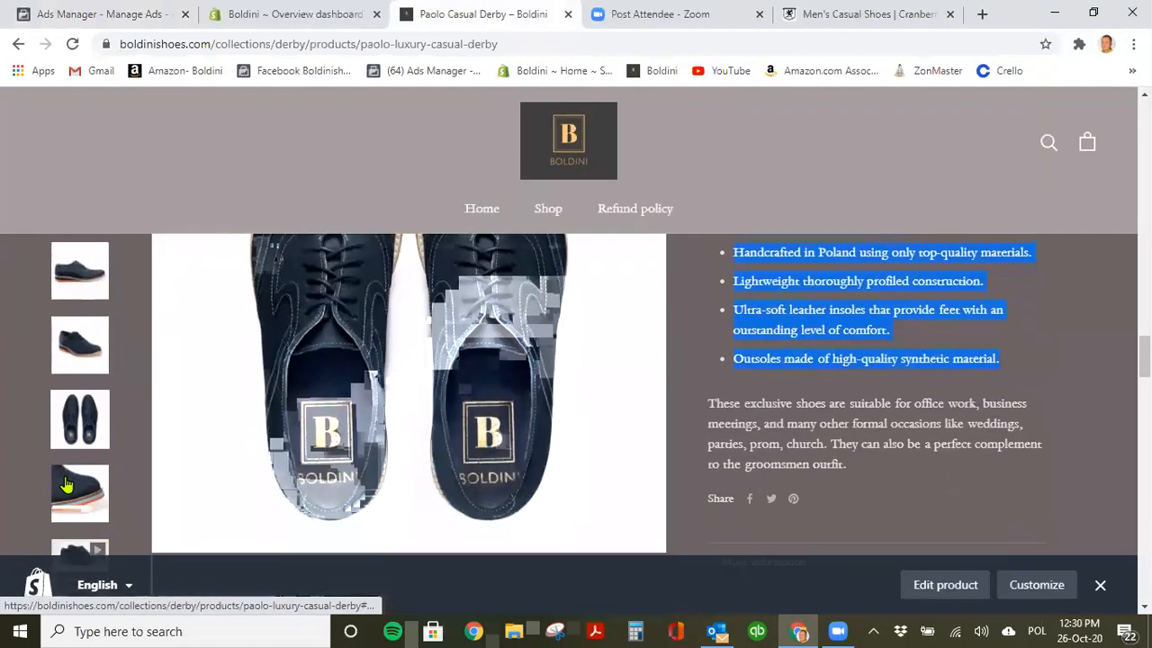
click(75, 510)
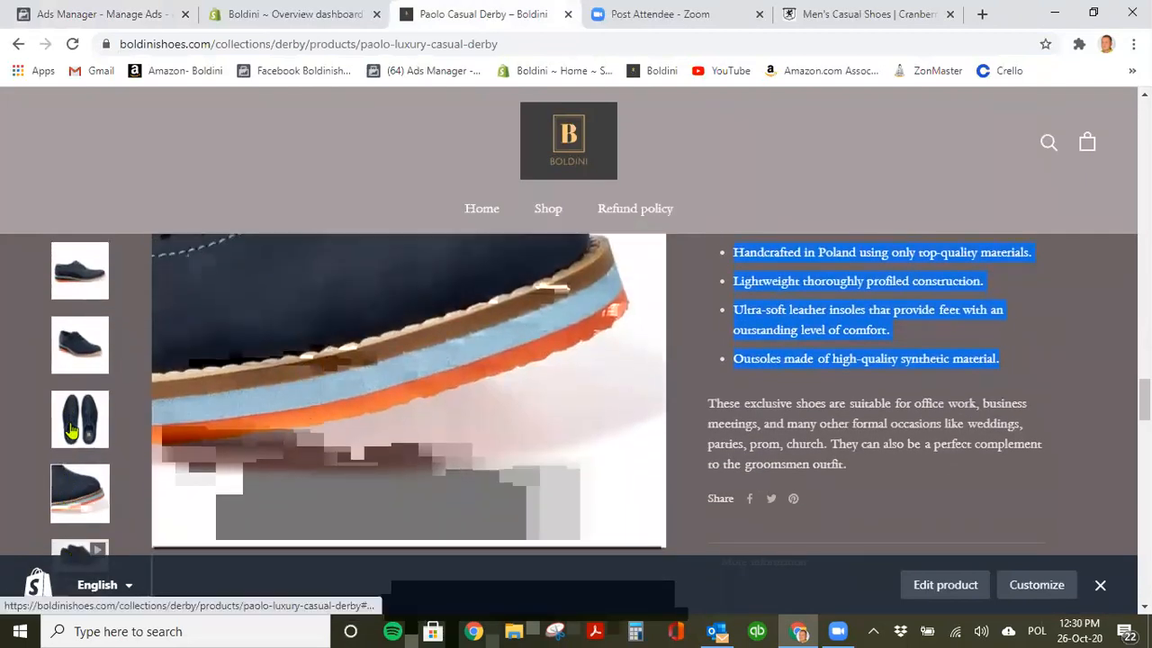
click(75, 531)
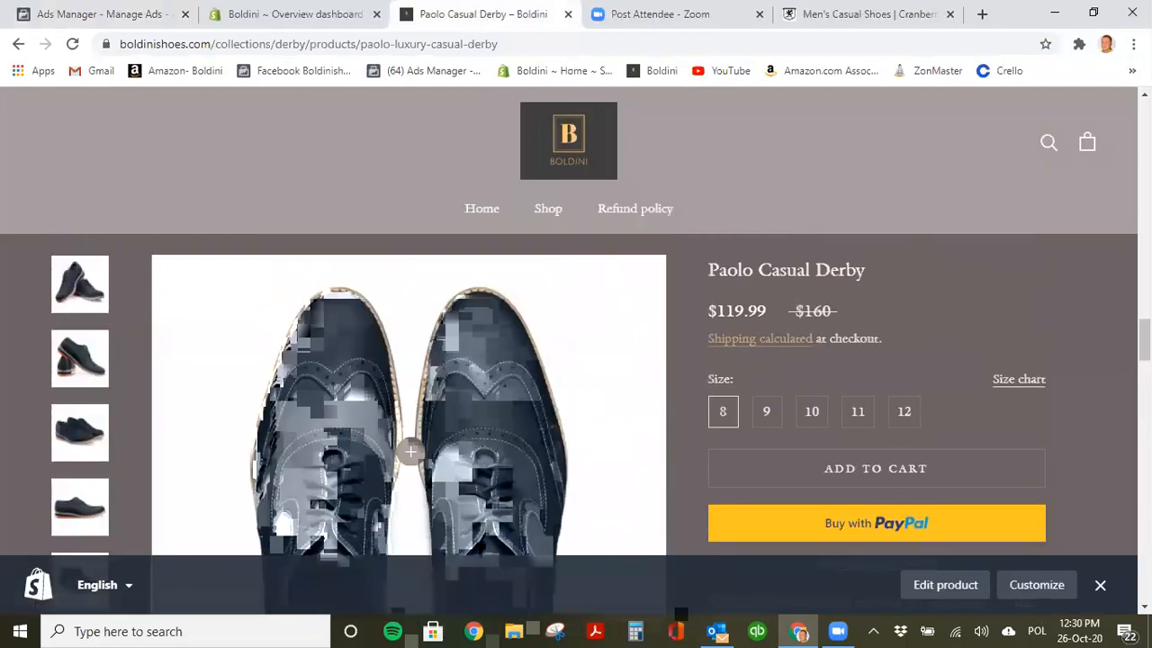
click(83, 429)
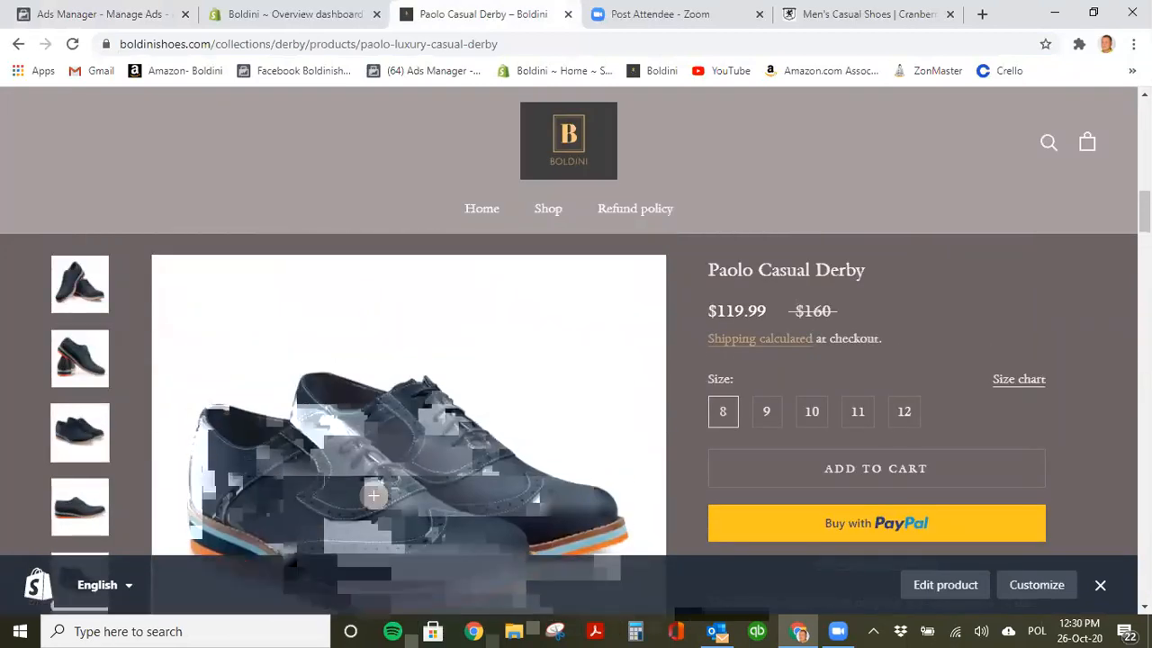
scroll(54, 425, down, 1)
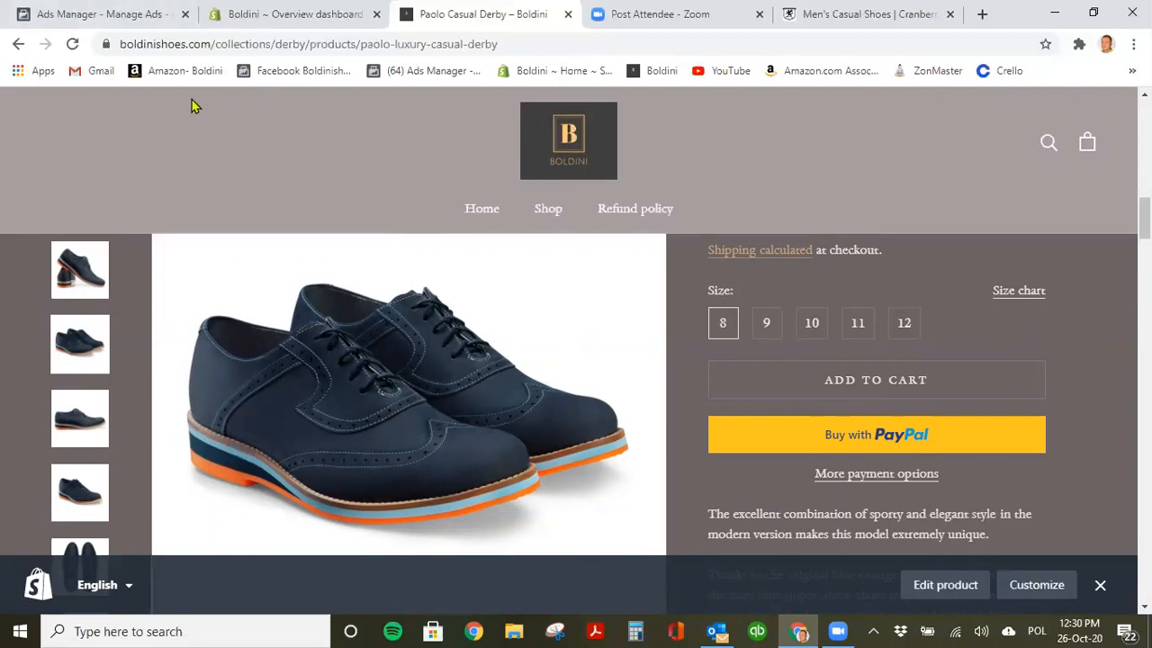
Return to Ads Manager, close the ad editor, and duplicate the Paolo Carousel - Copy ad once within its original campaign.
click(124, 18)
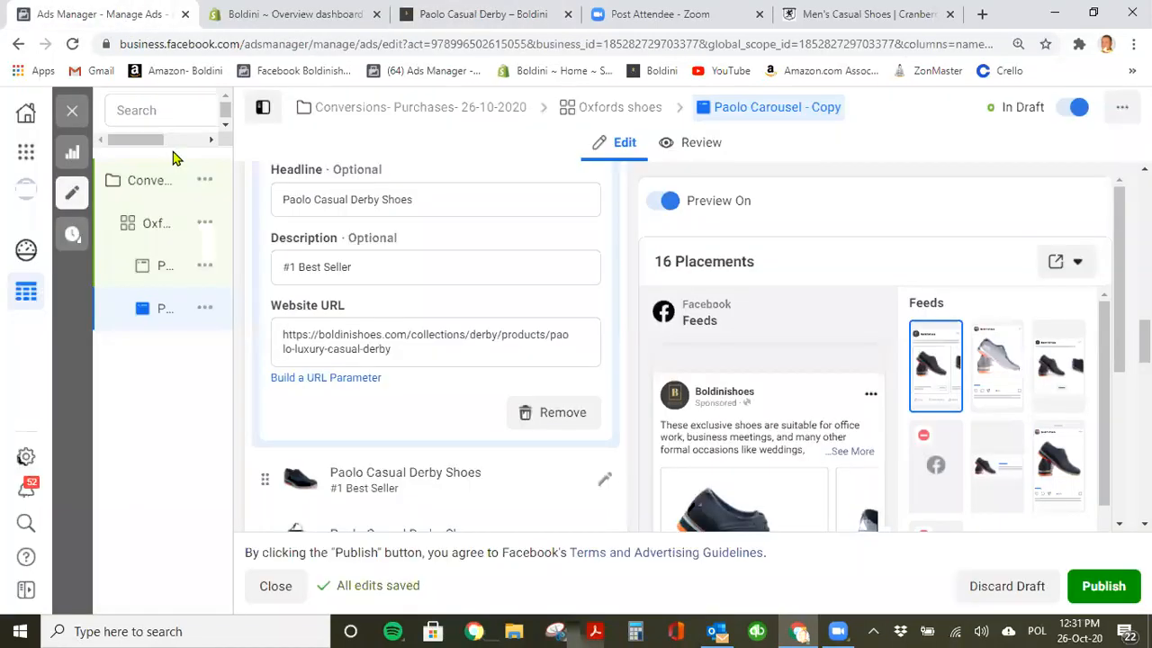
scroll(490, 450, down, 1)
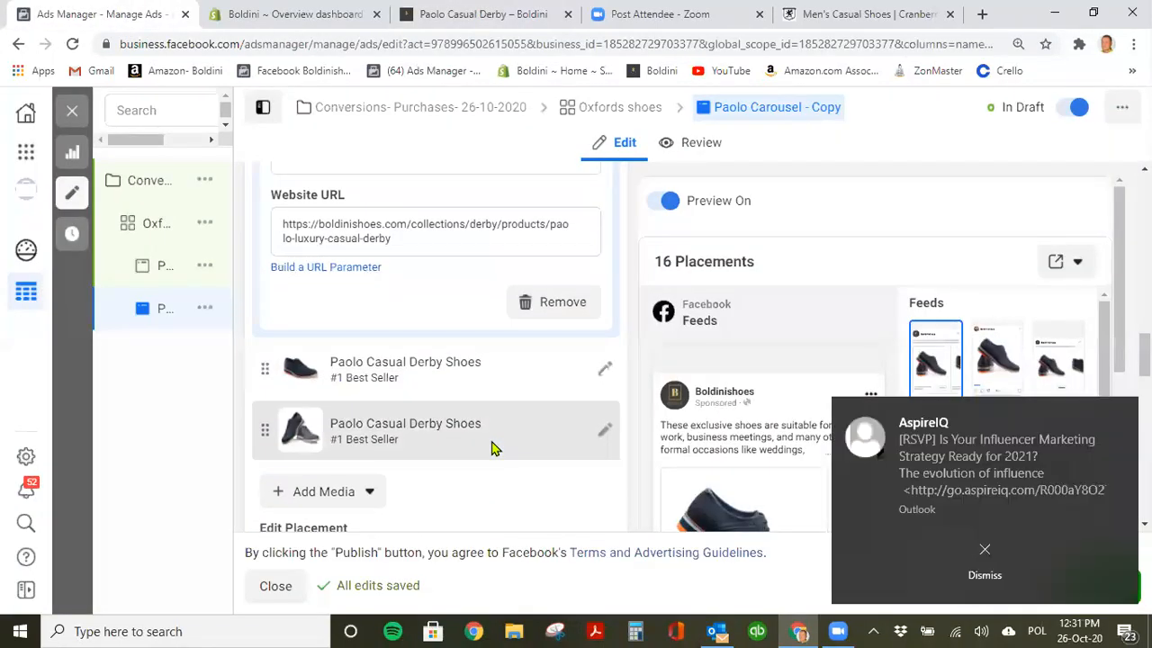
scroll(493, 459, up, 5)
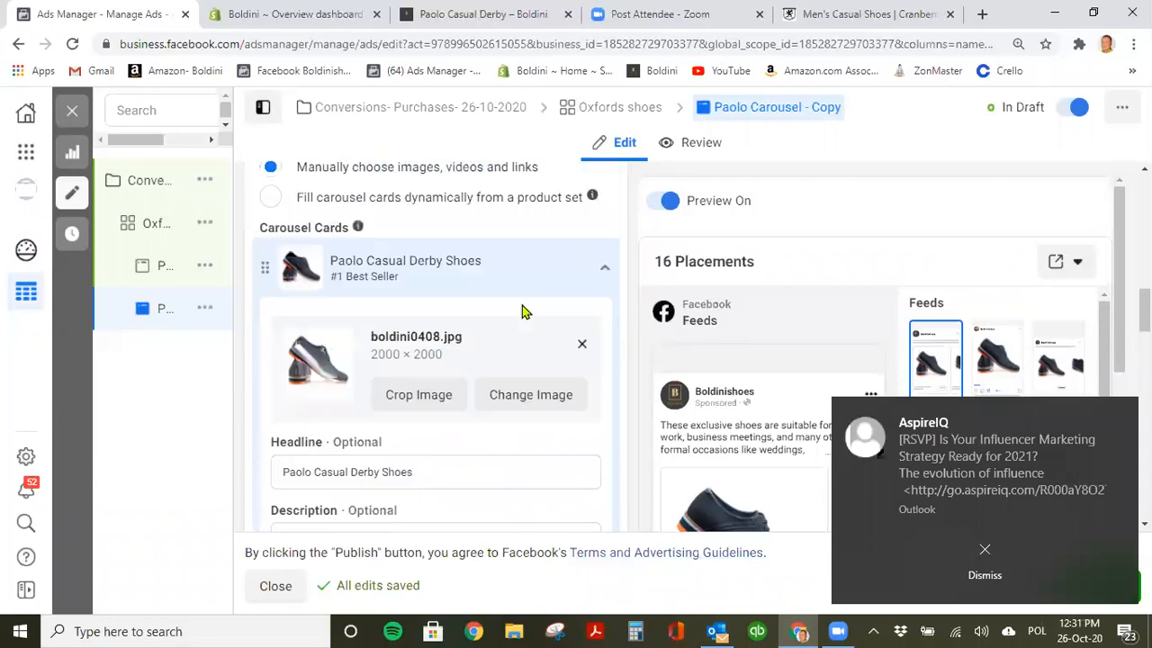
click(441, 364)
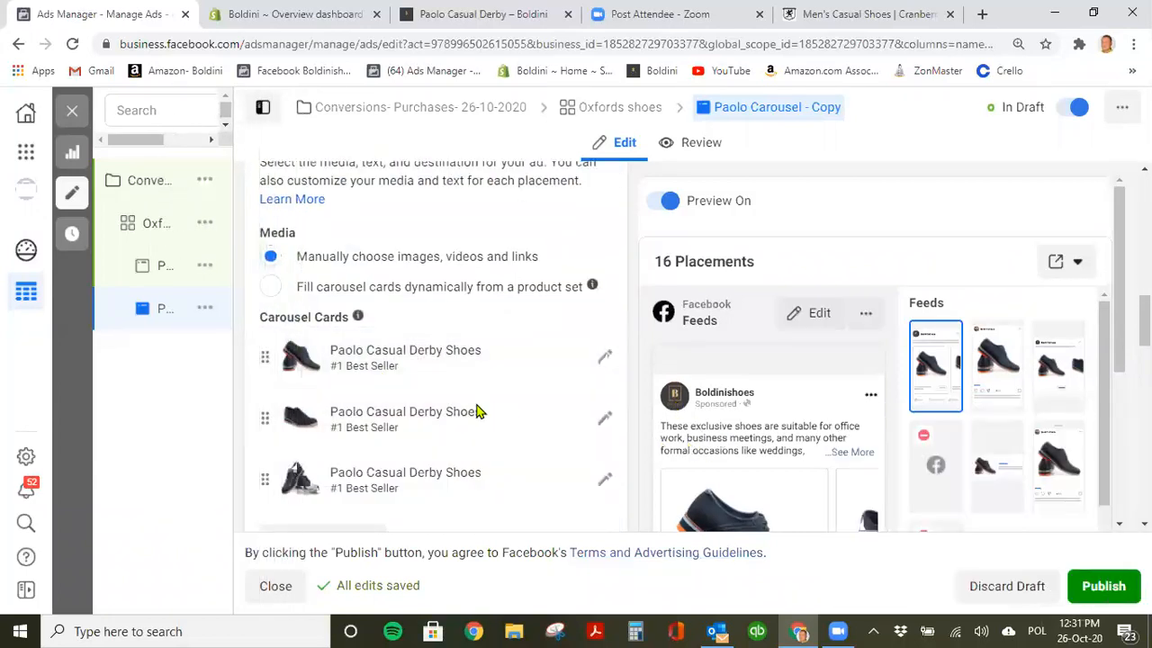
click(72, 110)
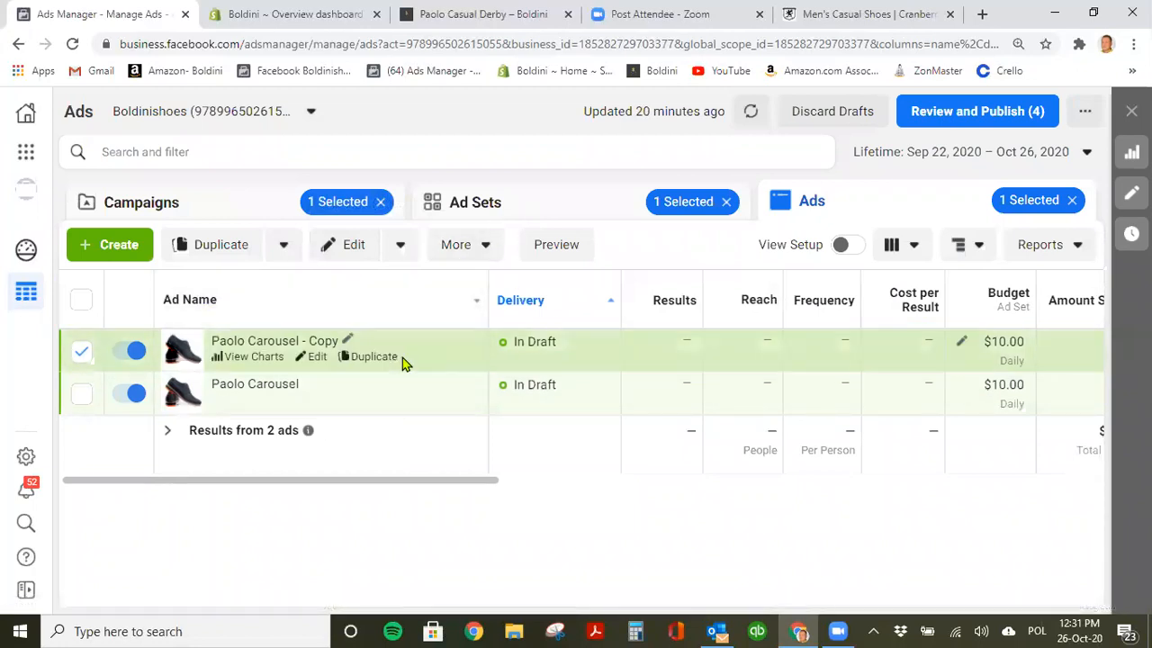
click(372, 356)
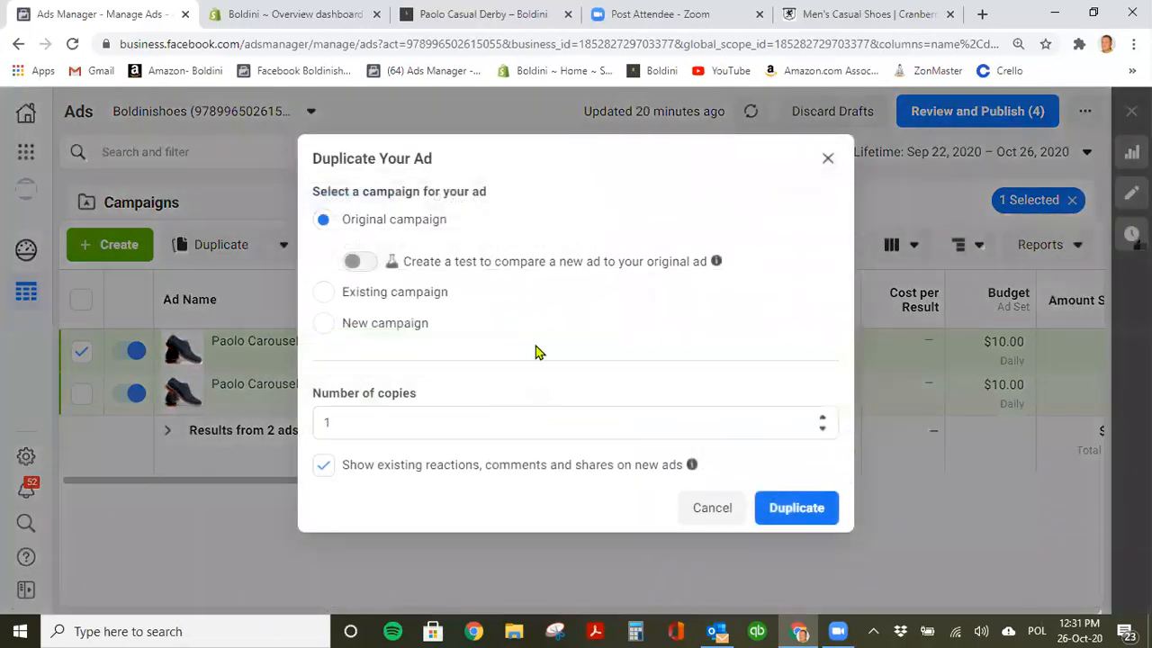
click(767, 504)
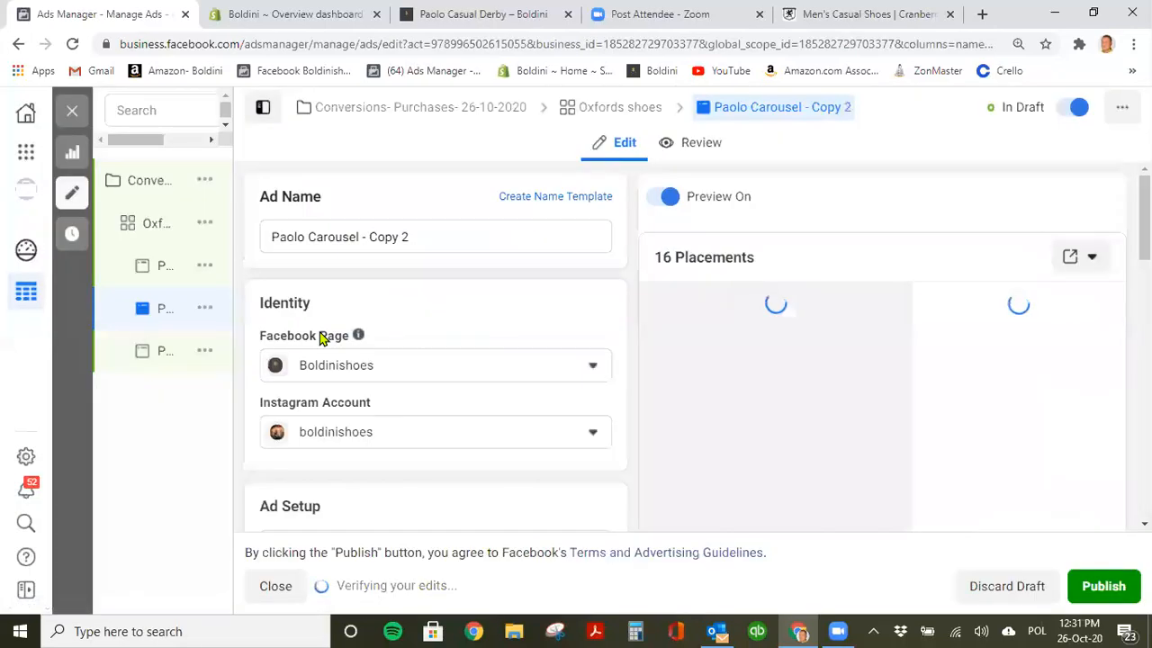
Change the format of the Paolo Carousel - Copy 2 ad from Carousel to Single Image or Video.
scroll(349, 441, down, 10)
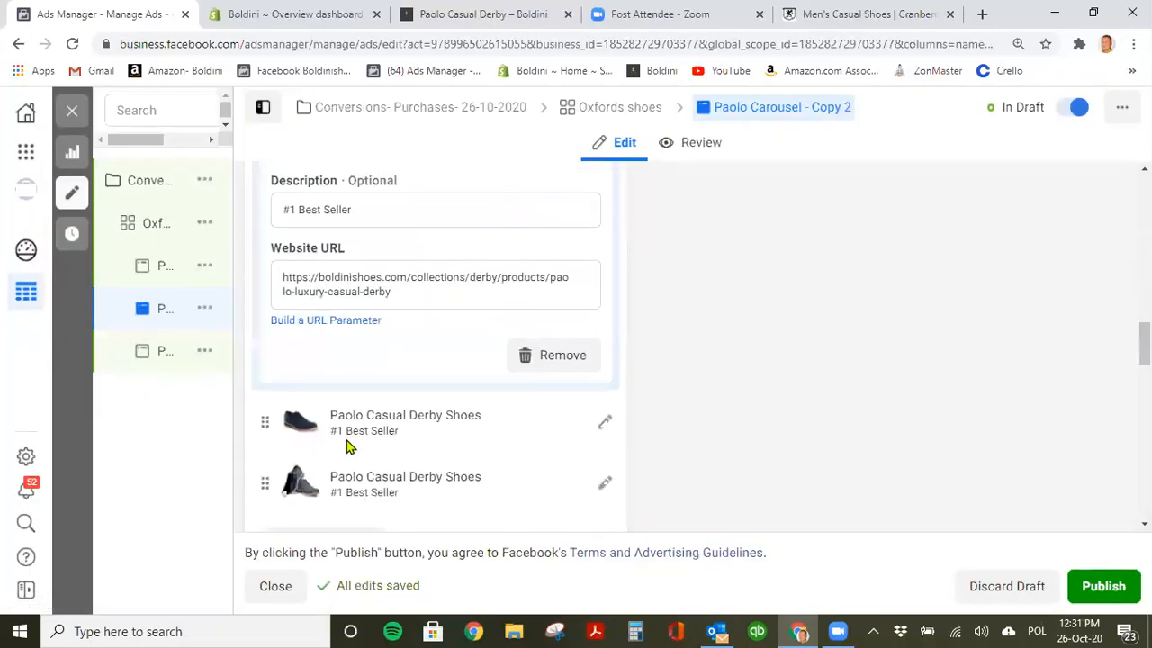
scroll(350, 446, up, 8)
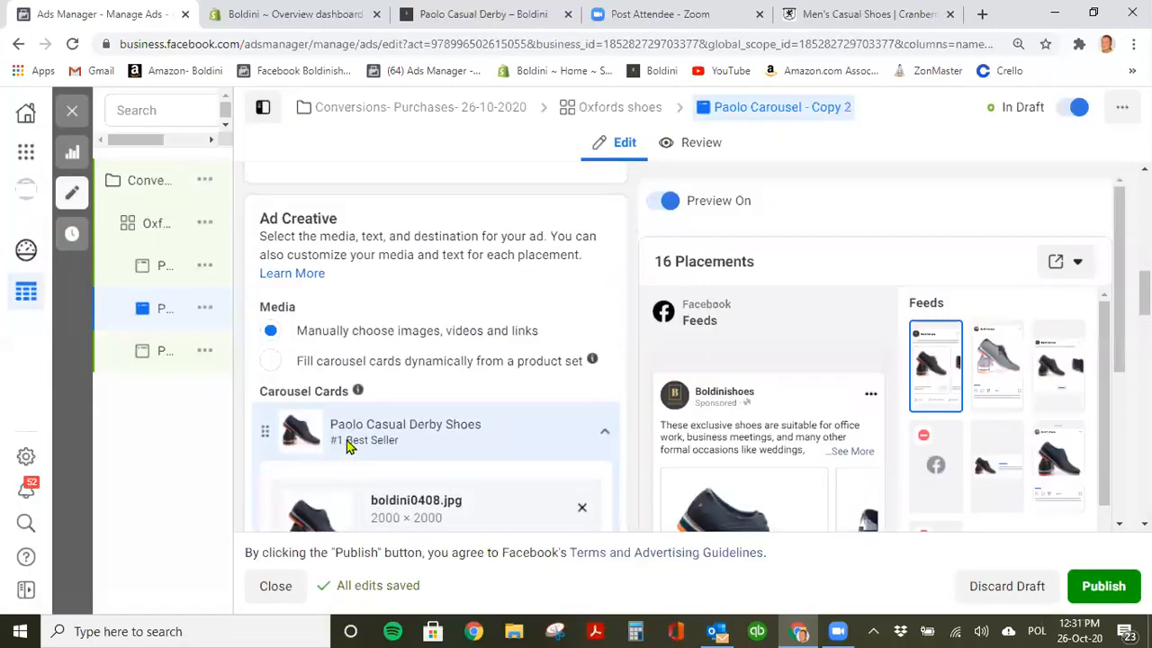
click(517, 438)
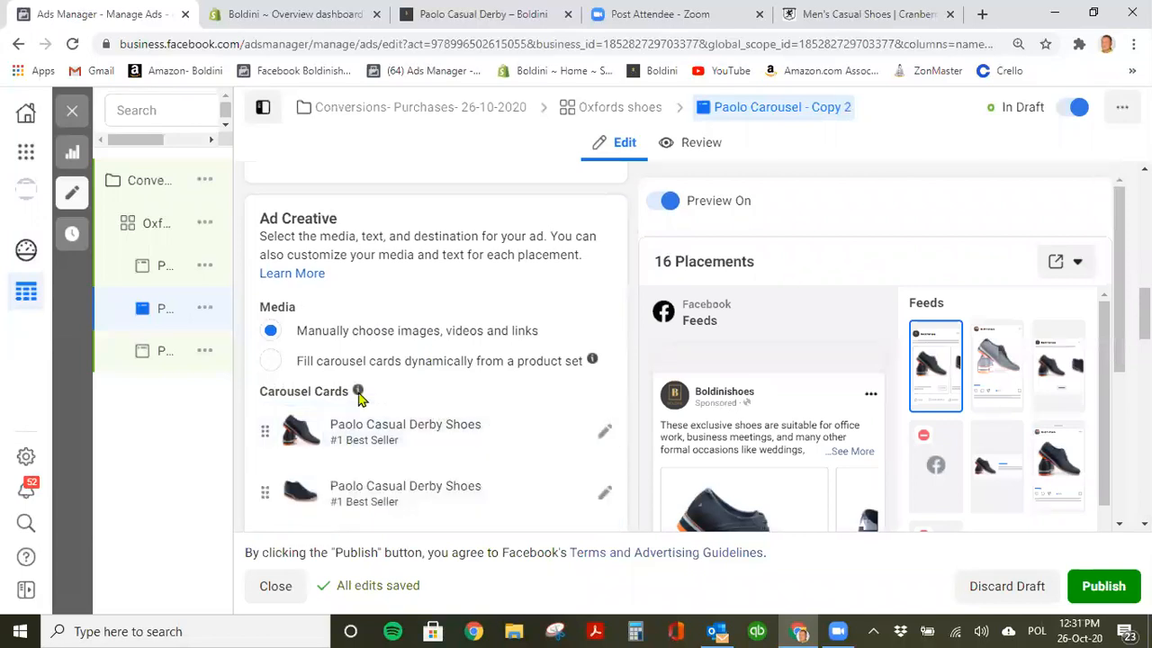
scroll(454, 385, up, 1)
scroll(445, 376, up, 5)
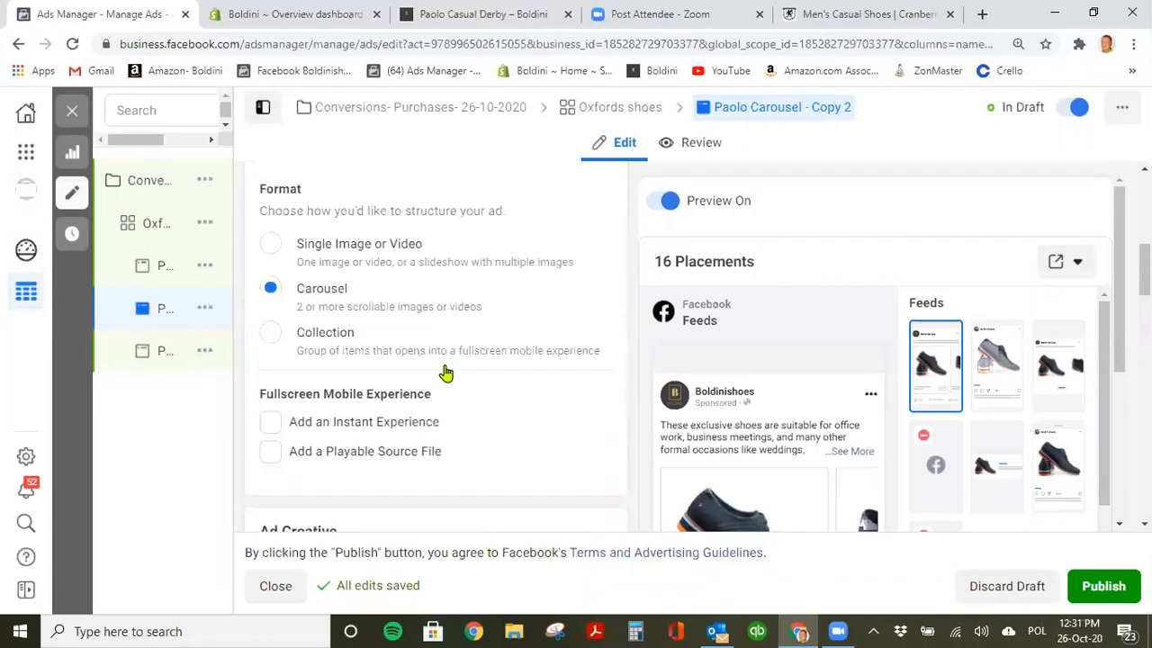
click(273, 405)
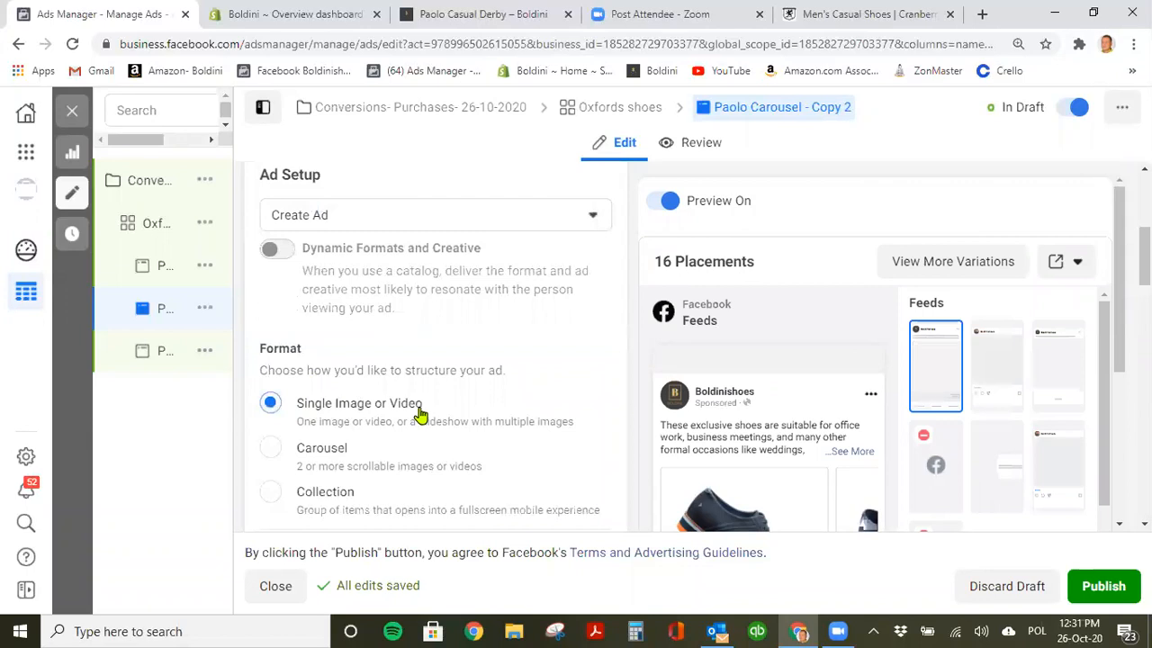
Upload boldini0463 from the Compressed folder and add it as the single image of the Paolo Carousel - Copy 2 ad.
scroll(421, 414, down, 2)
scroll(420, 409, down, 5)
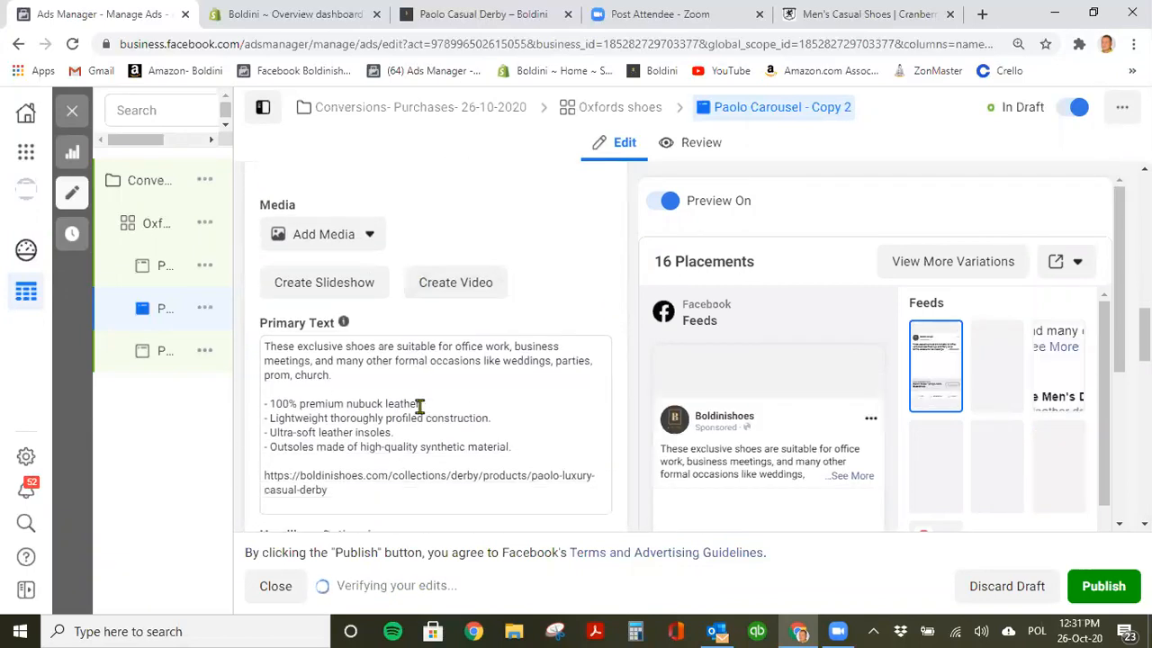
click(357, 216)
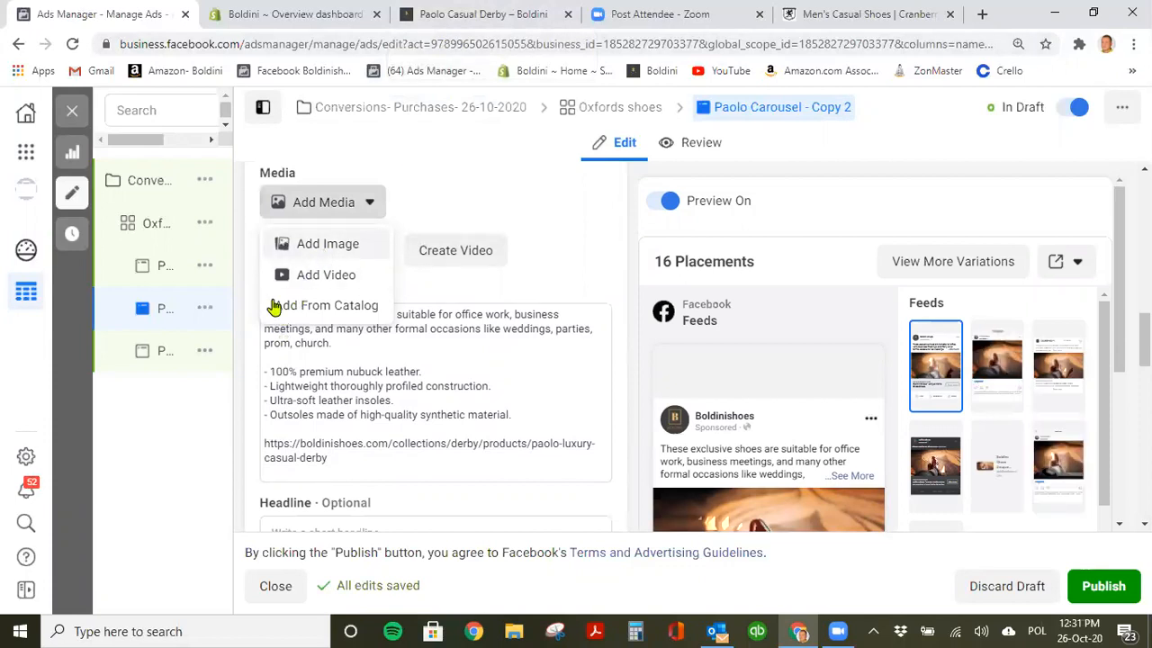
click(346, 248)
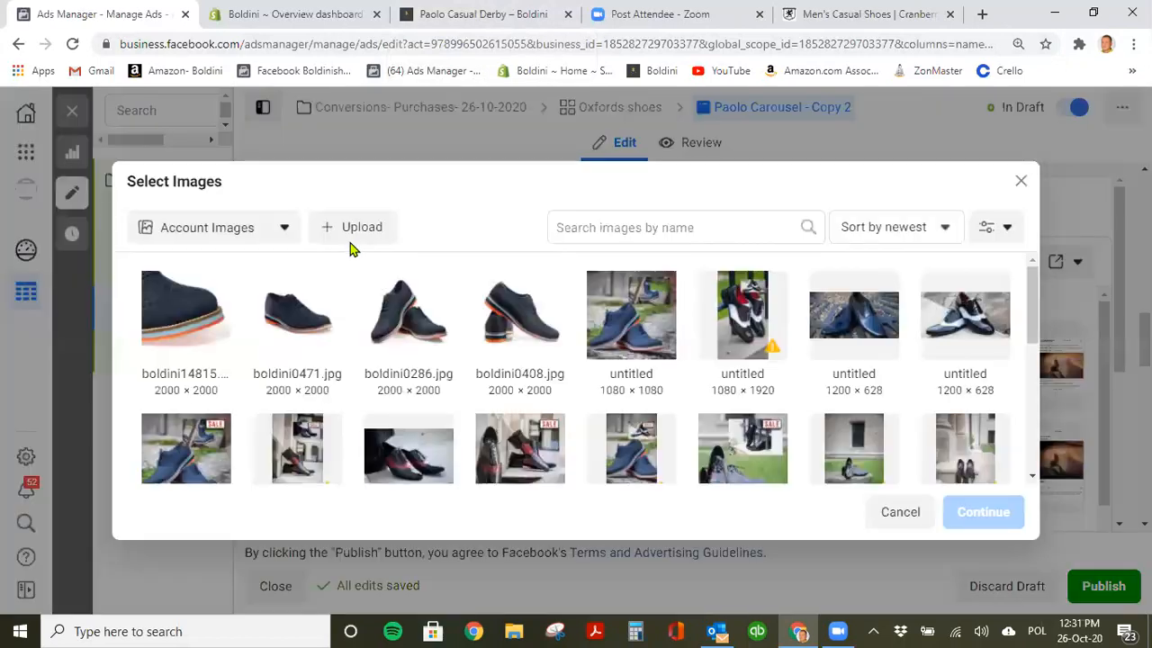
scroll(456, 306, down, 2)
scroll(463, 333, up, 2)
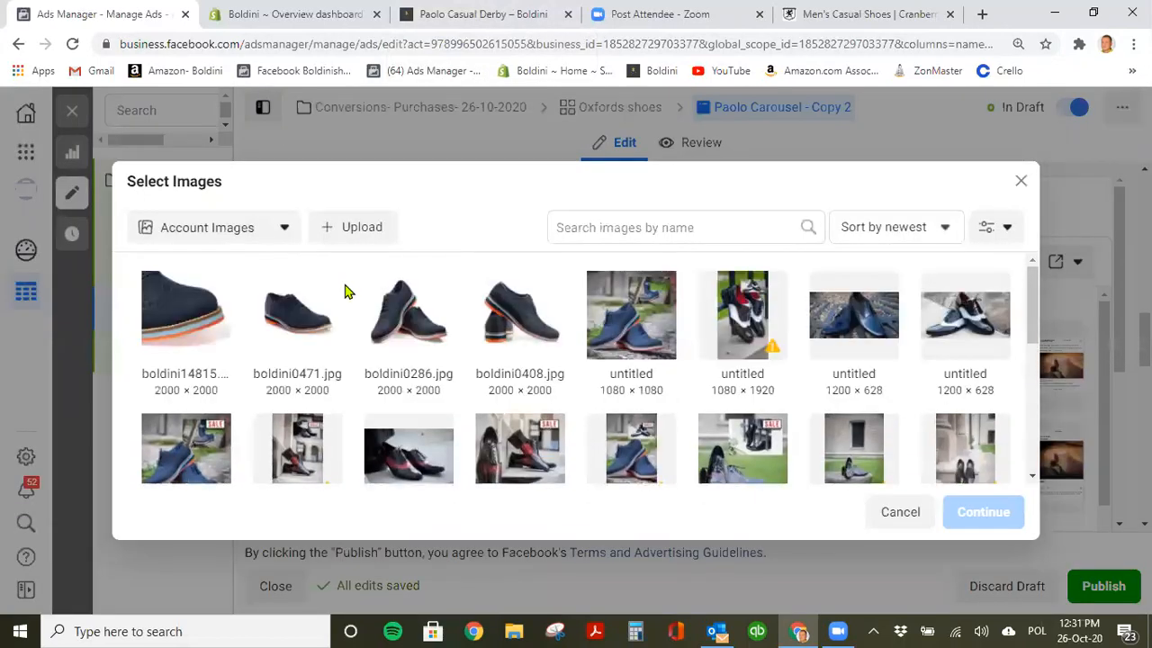
click(358, 236)
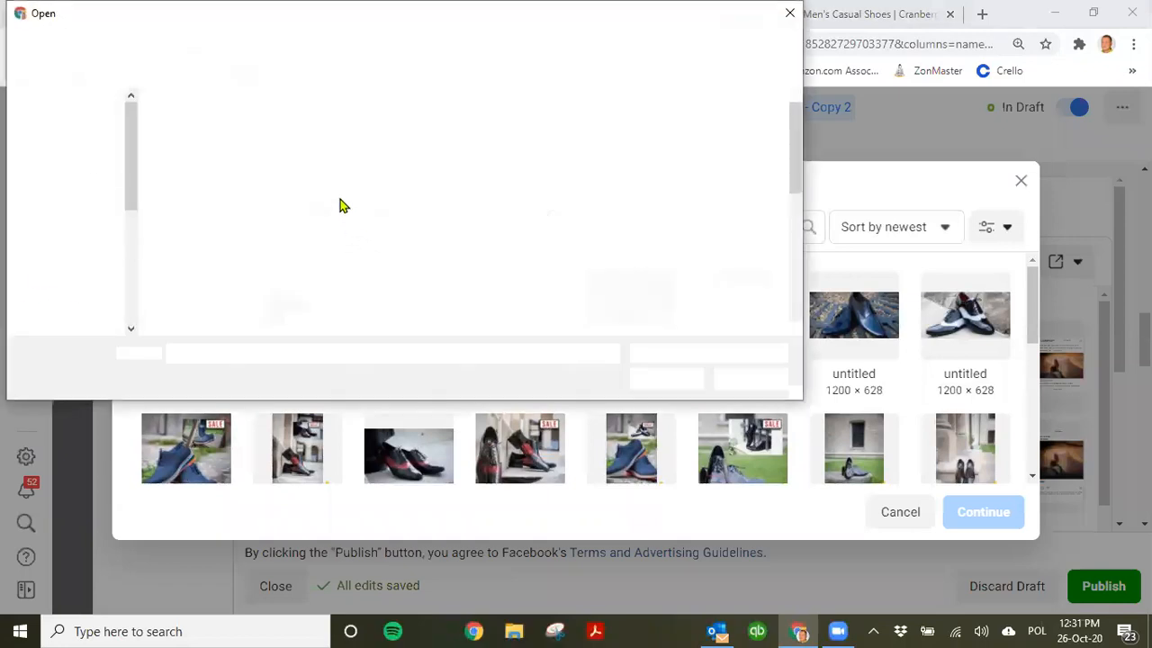
scroll(446, 209, down, 1)
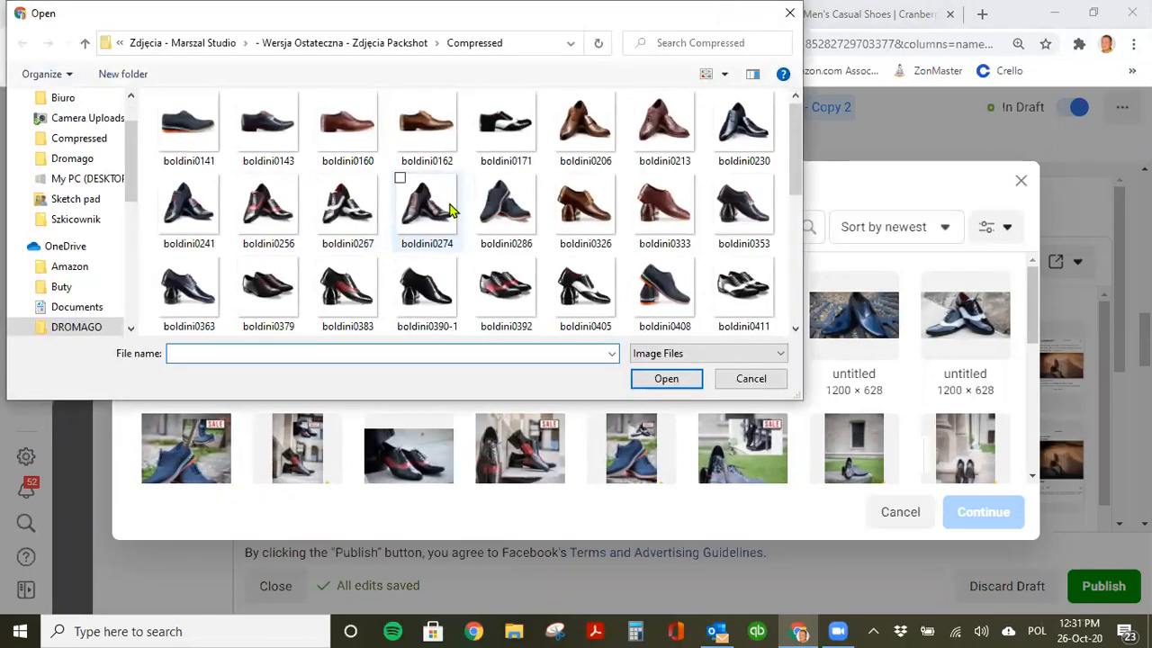
scroll(455, 223, down, 3)
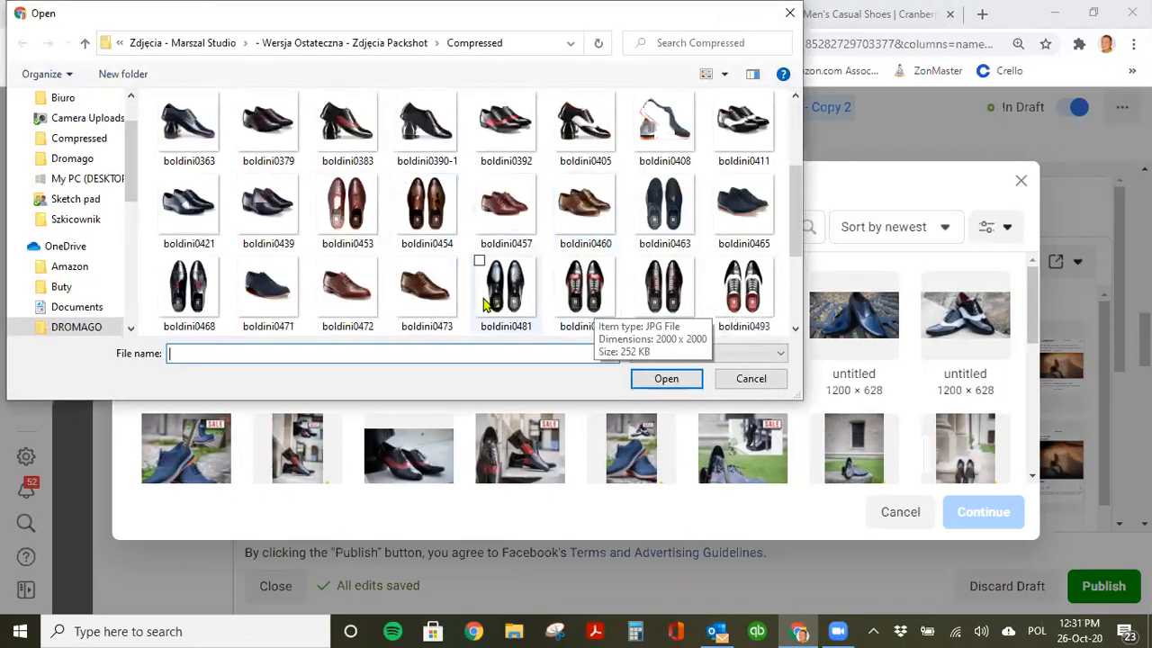
scroll(410, 270, down, 2)
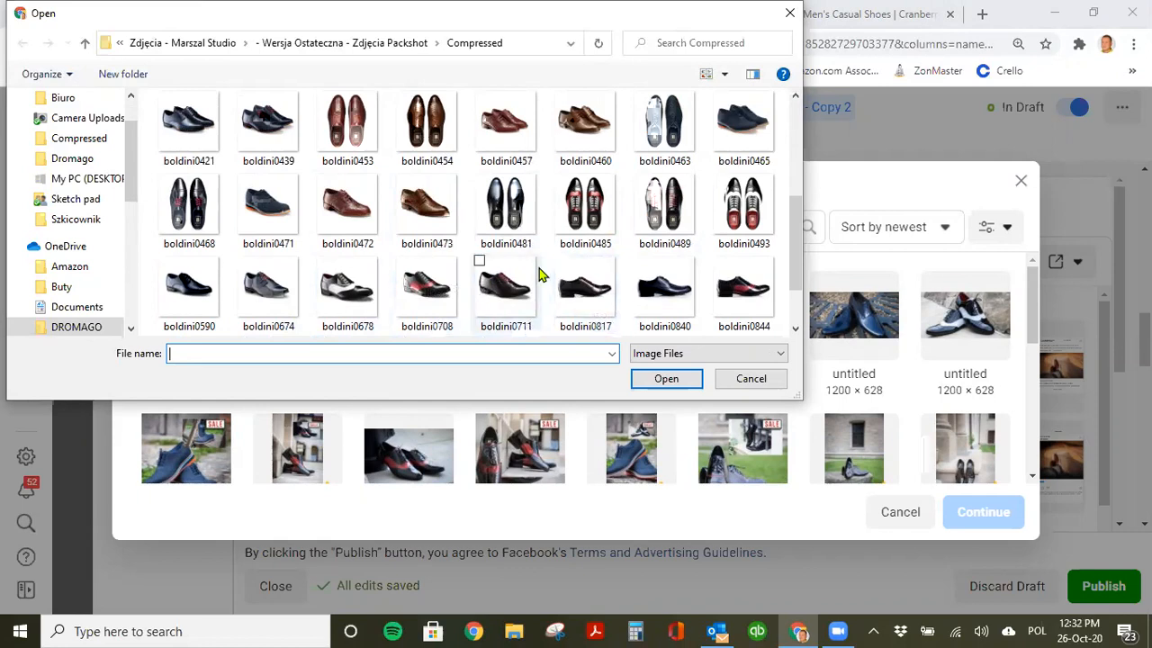
click(675, 146)
click(665, 379)
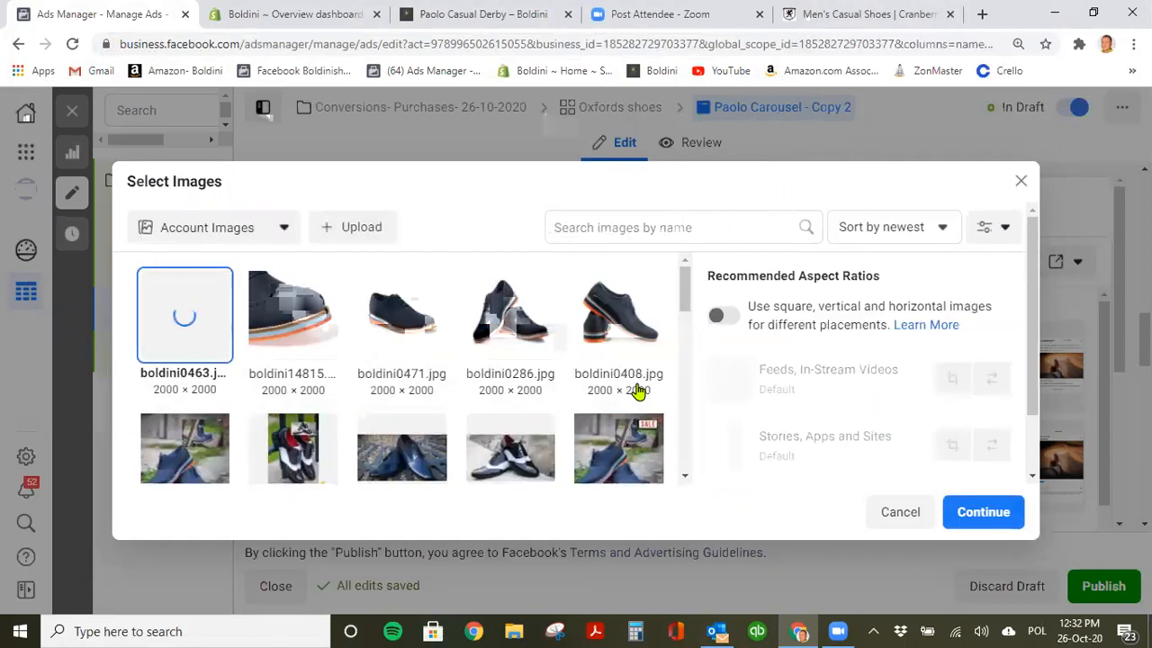
click(977, 522)
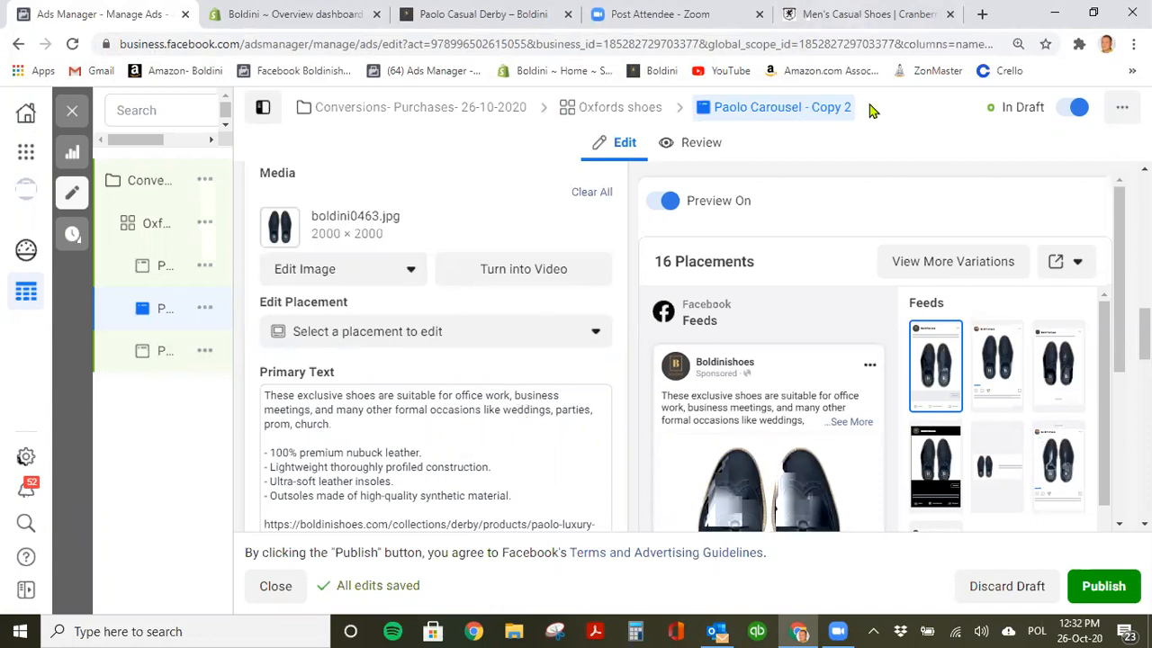
Examine the description and feature list of the Paolo Casual Derby on its Boldini product page.
click(475, 14)
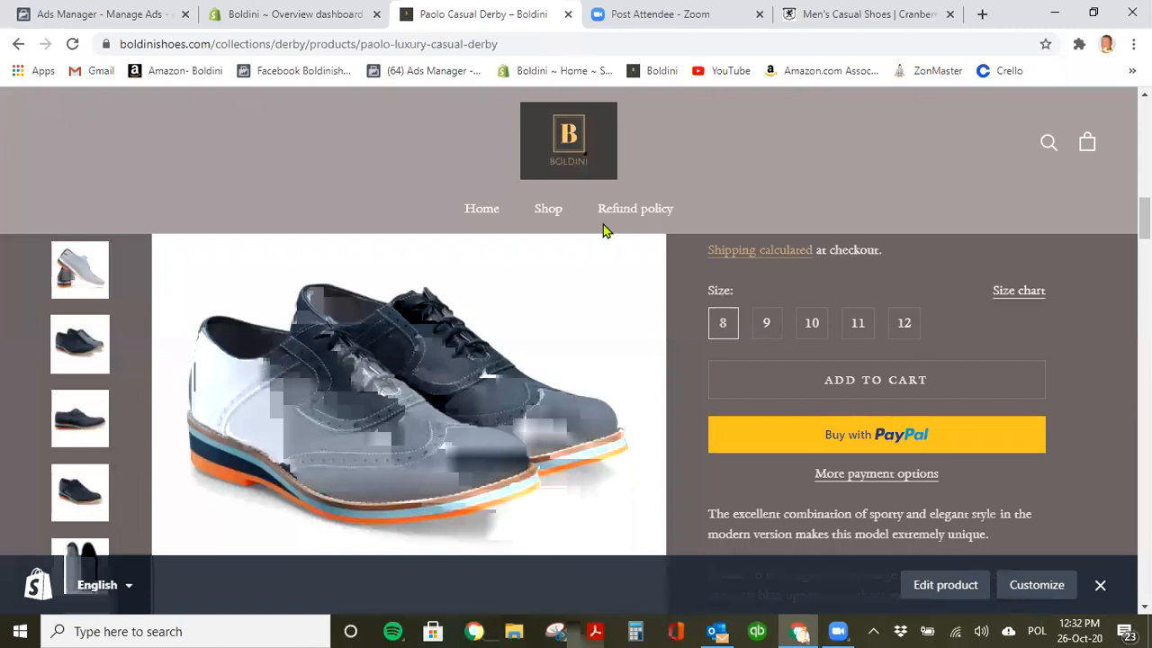
scroll(740, 423, down, 2)
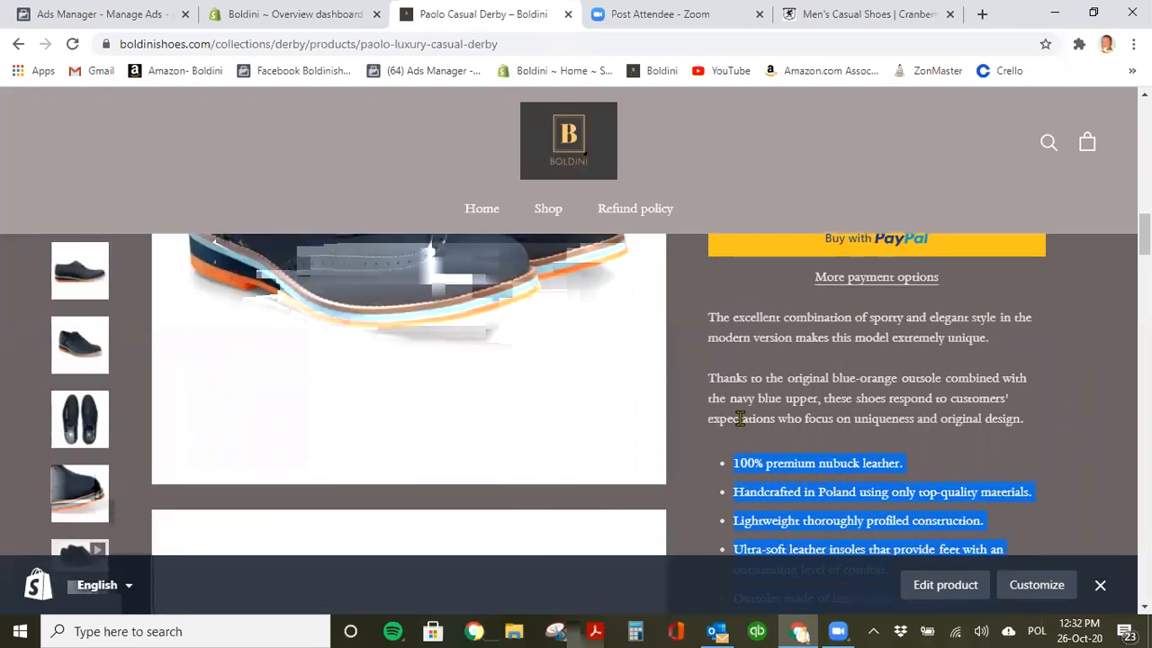
scroll(740, 419, down, 3)
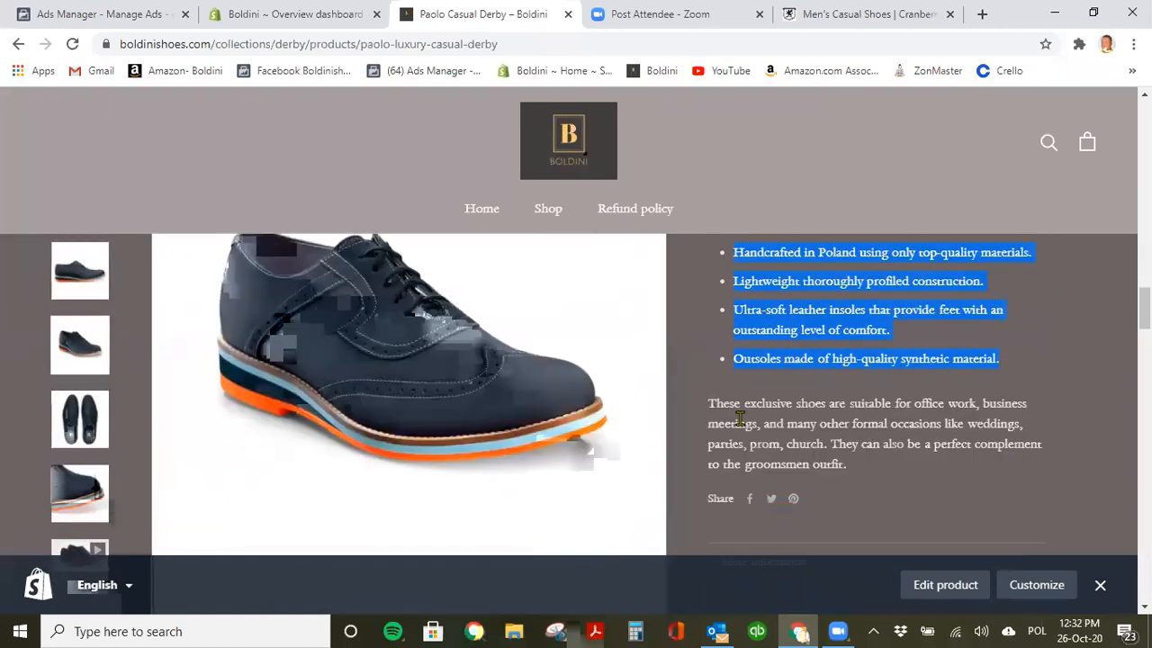
click(747, 407)
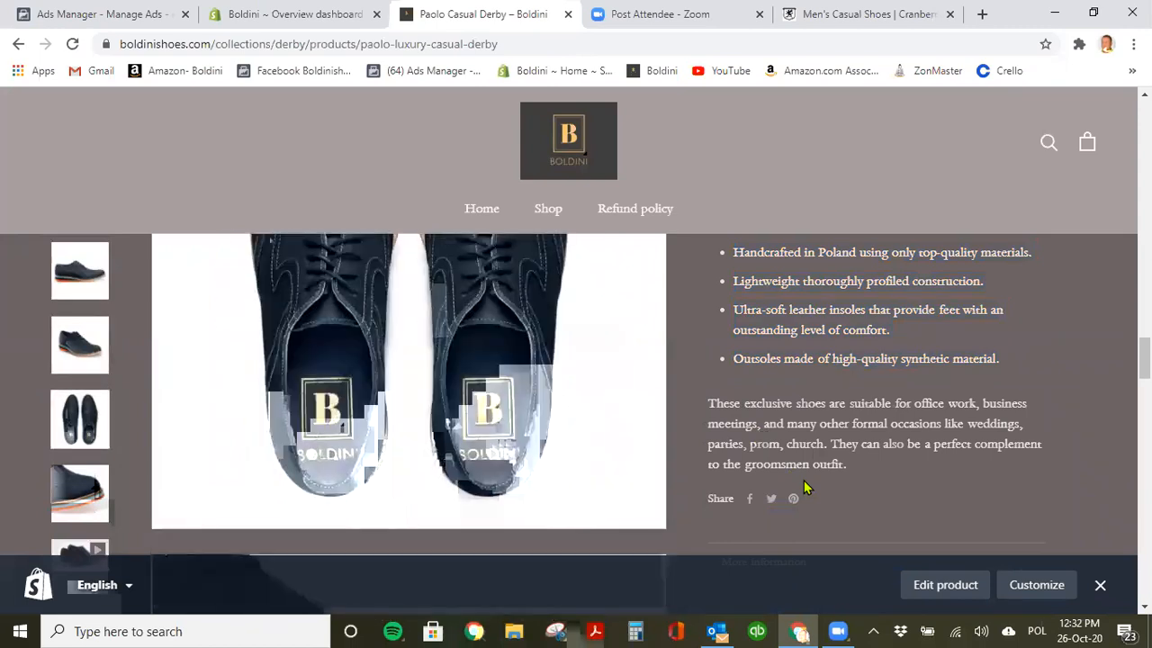
scroll(806, 487, up, 12)
scroll(805, 487, down, 9)
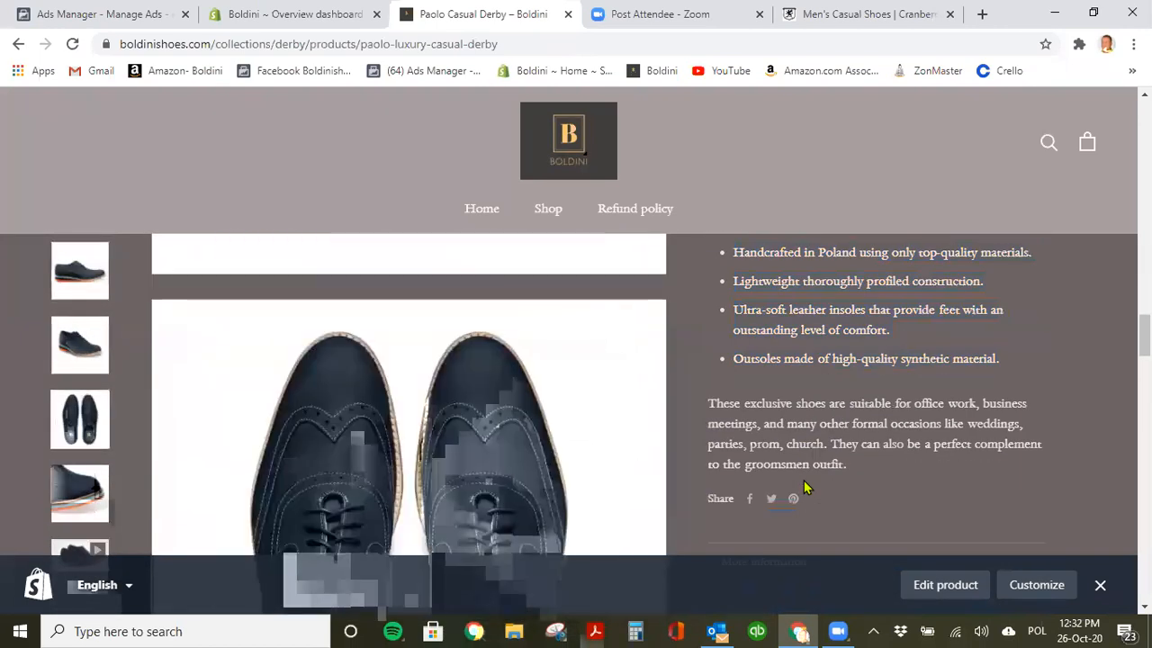
scroll(805, 487, up, 1)
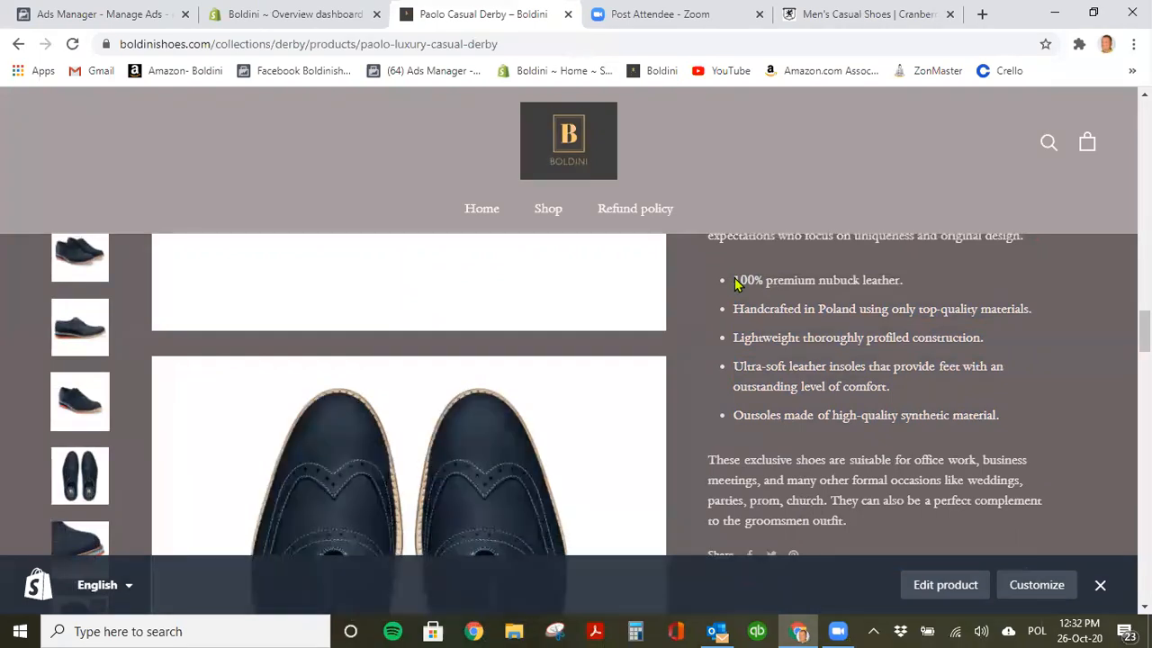
Browse the shoe listings on the Boldini home page and go back to the Paolo Casual Derby product page.
click(479, 211)
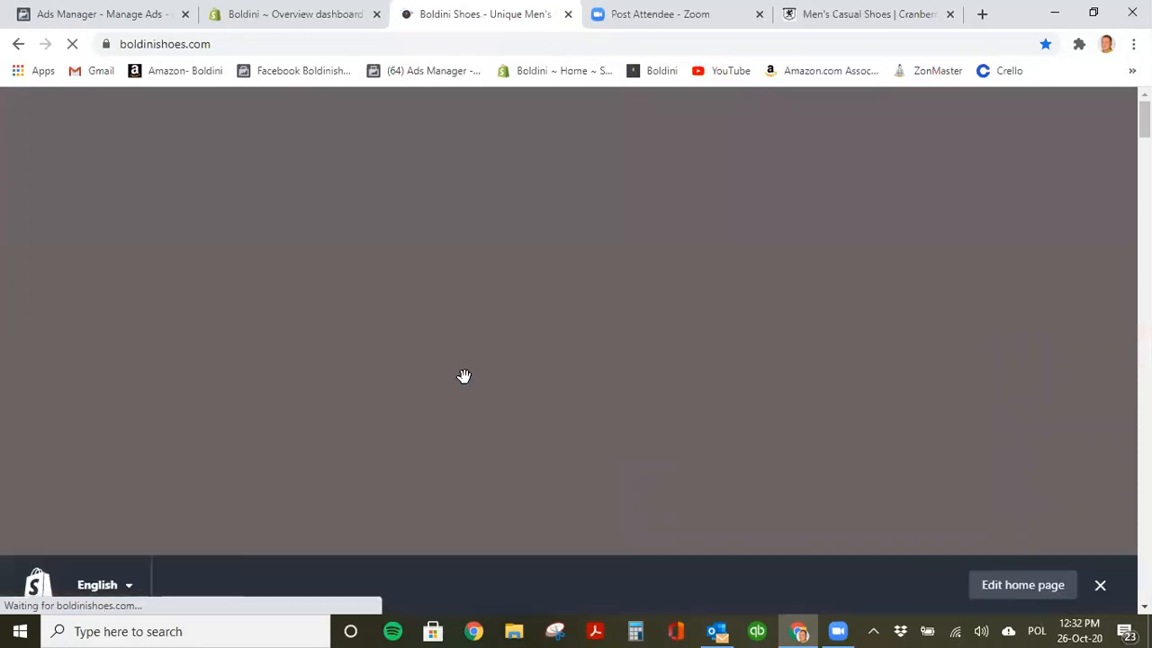
scroll(463, 376, down, 10)
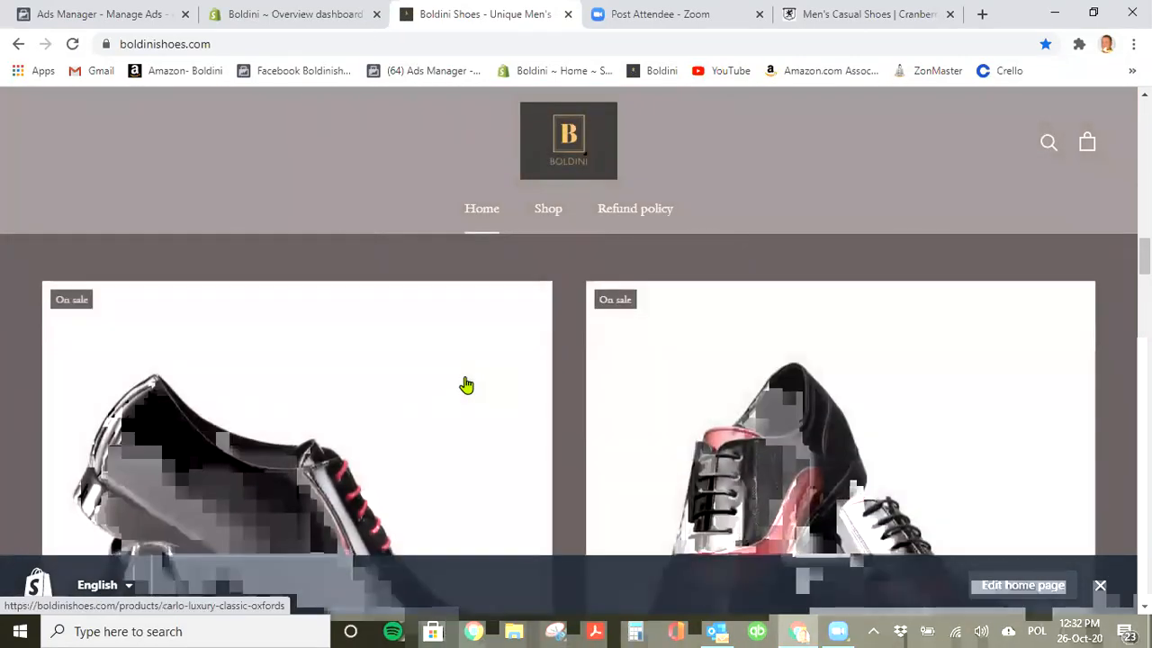
scroll(466, 385, up, 3)
scroll(466, 385, down, 4)
scroll(467, 385, down, 5)
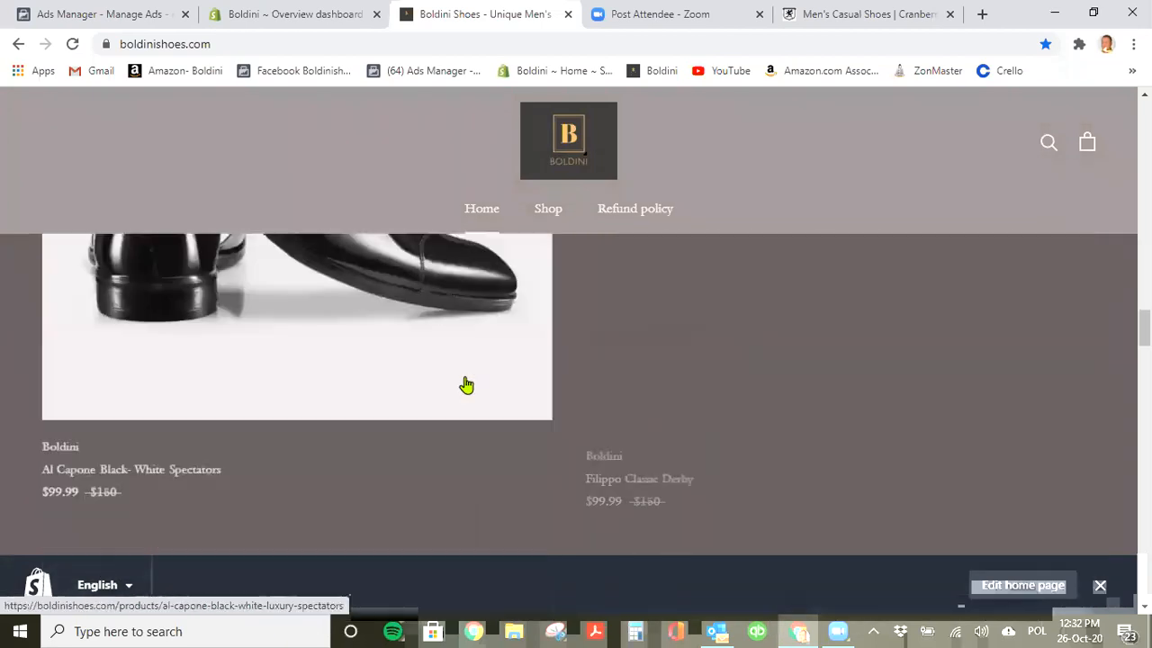
click(18, 43)
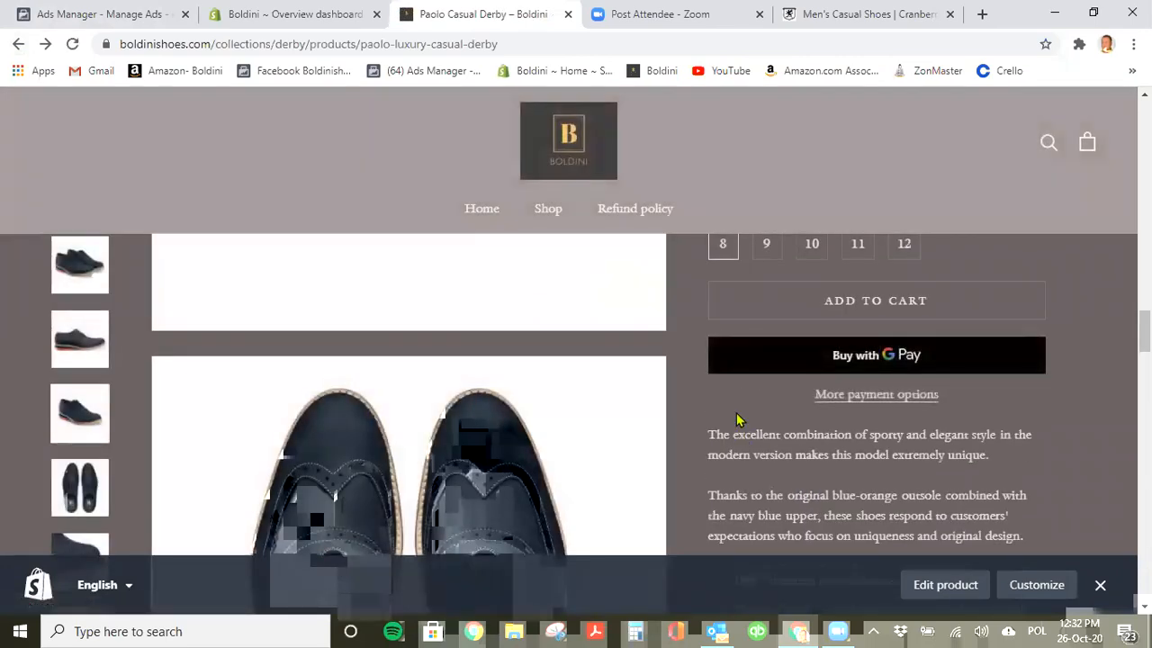
Copy the phrase "The excellent combination of sporty and elegant style" from the product description.
scroll(736, 420, down, 1)
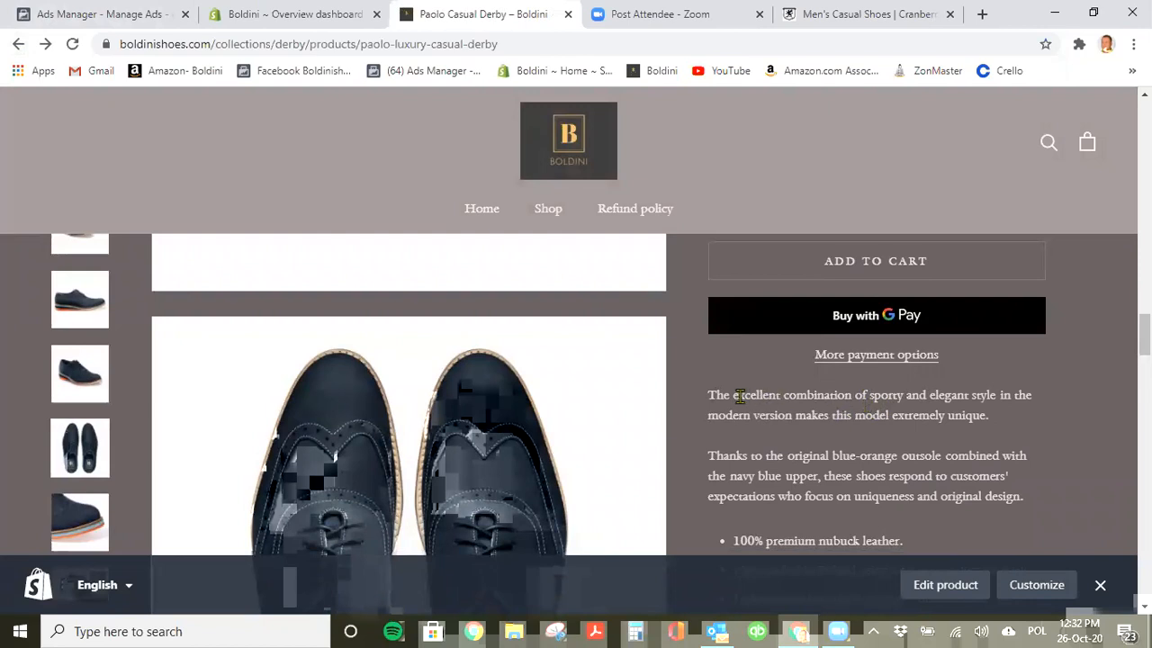
drag(734, 396, 891, 396)
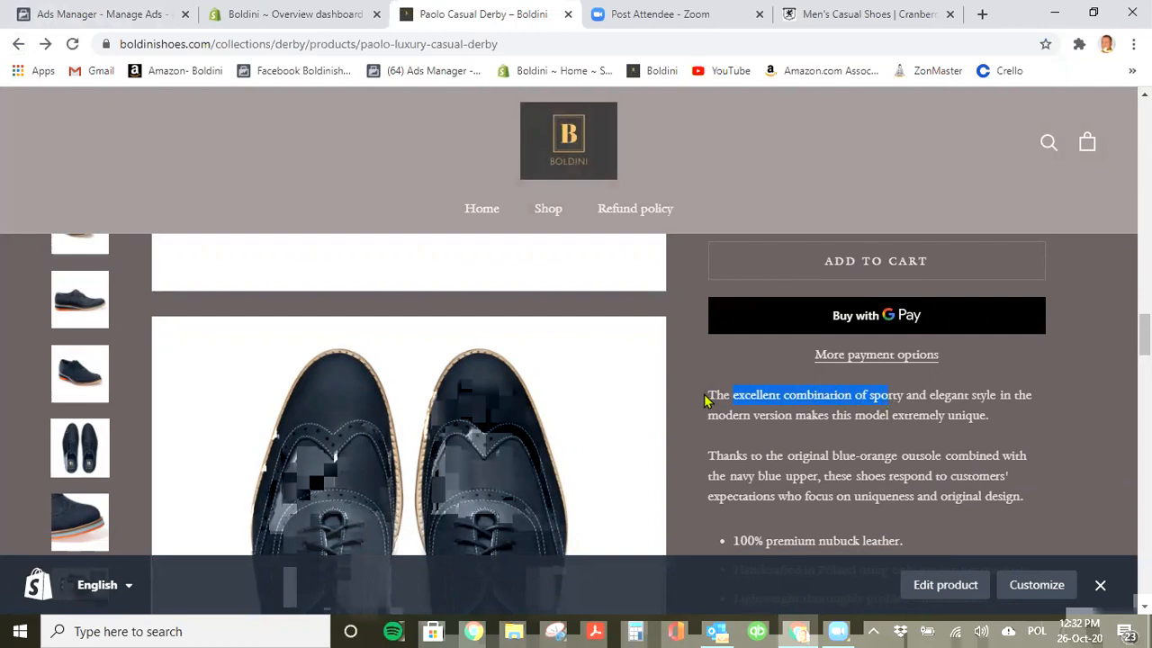
drag(710, 394, 984, 394)
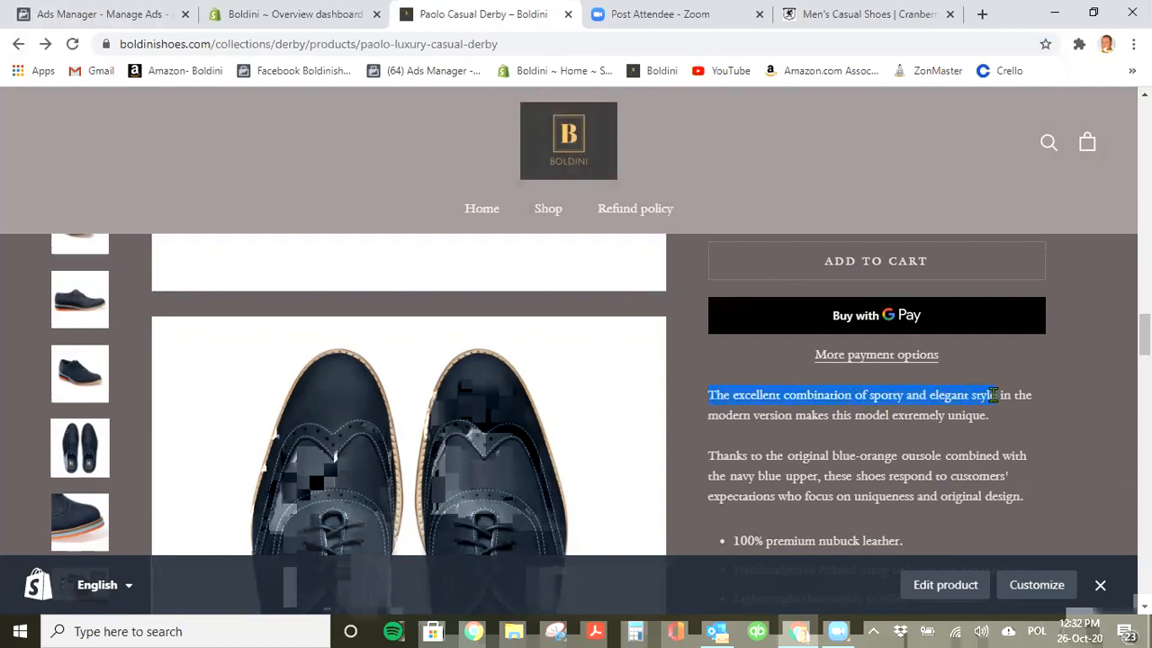
key(super+c)
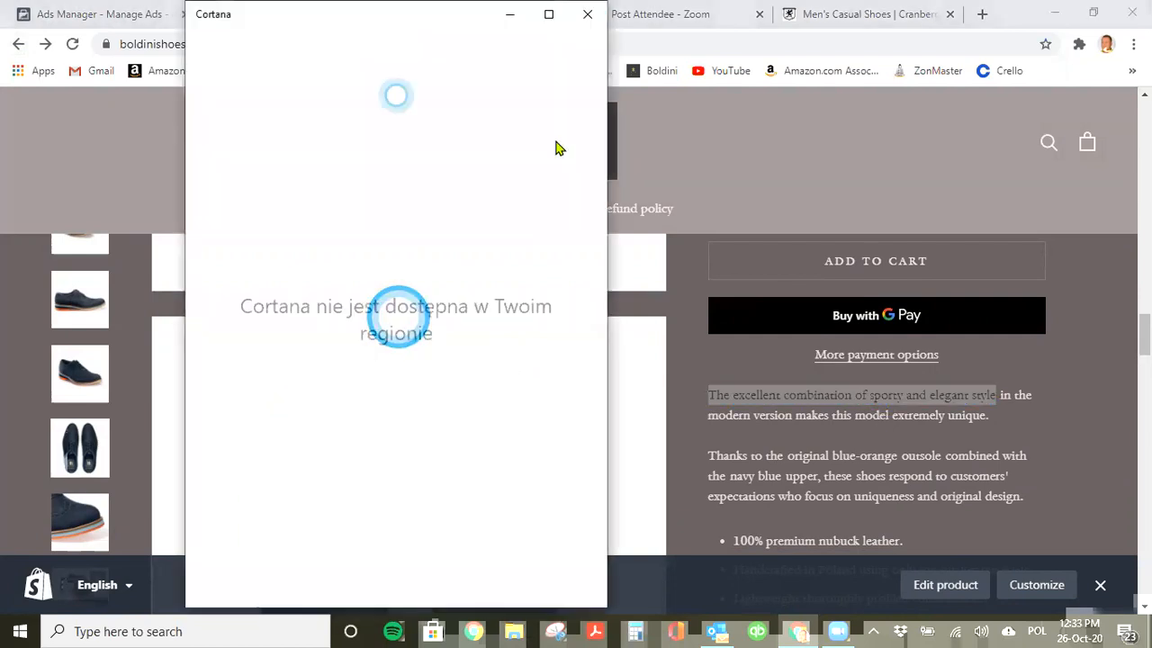
click(519, 17)
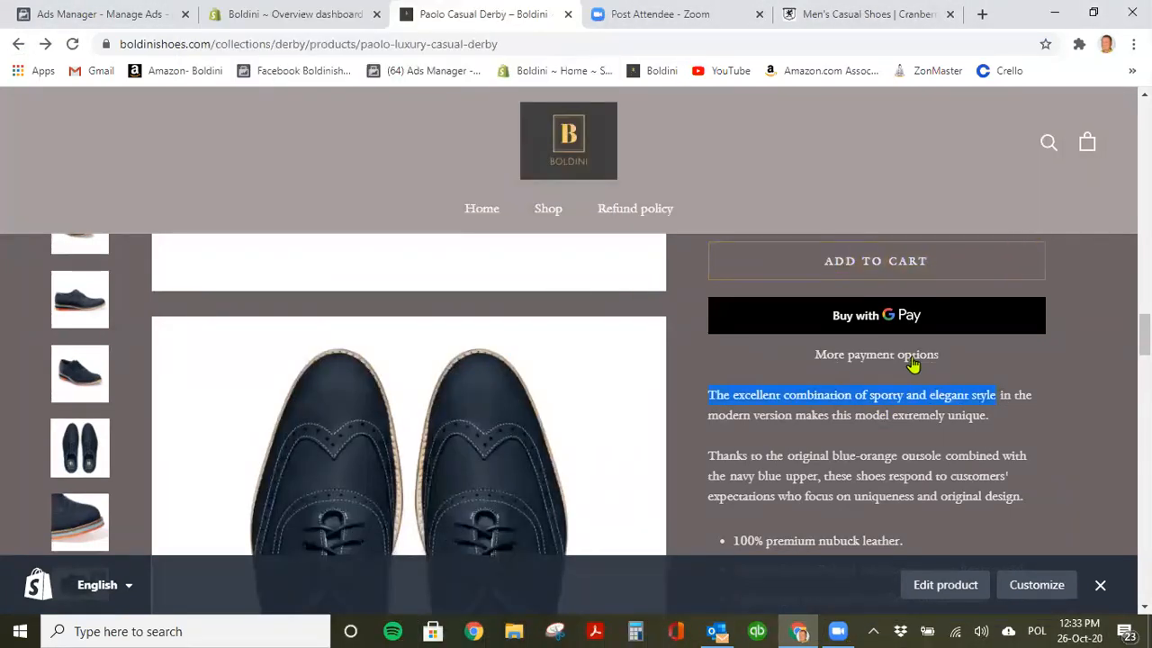
In Ads Manager, replace the primary text's opening paragraph with "The excellent combination of sporty and elegant style.".
click(144, 14)
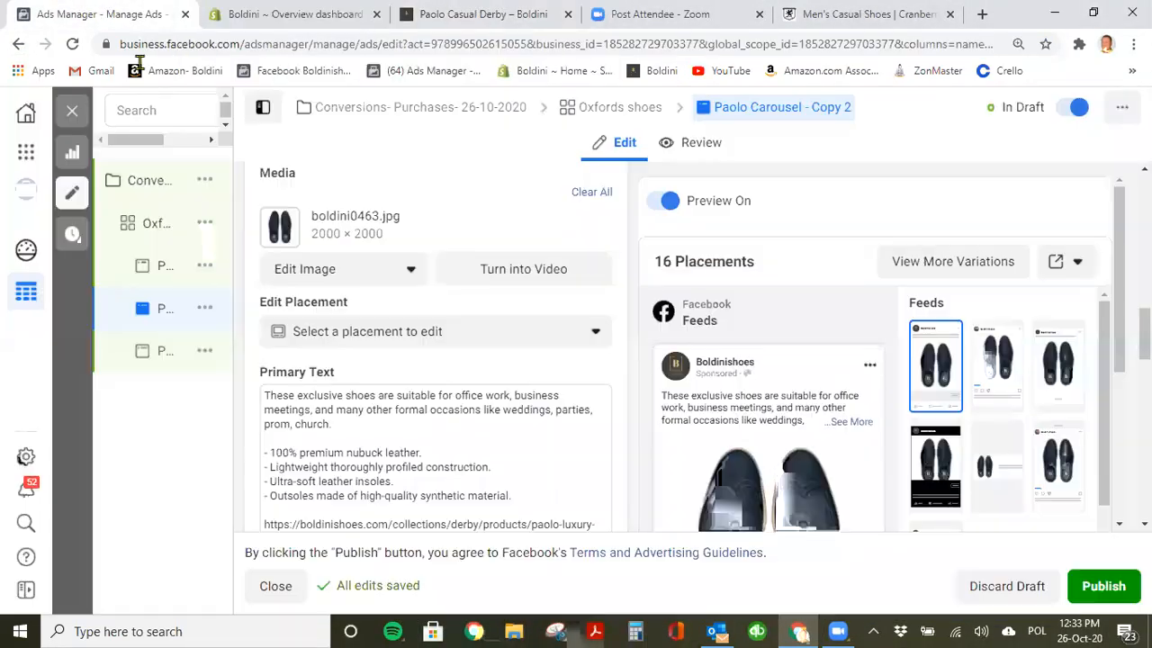
click(262, 396)
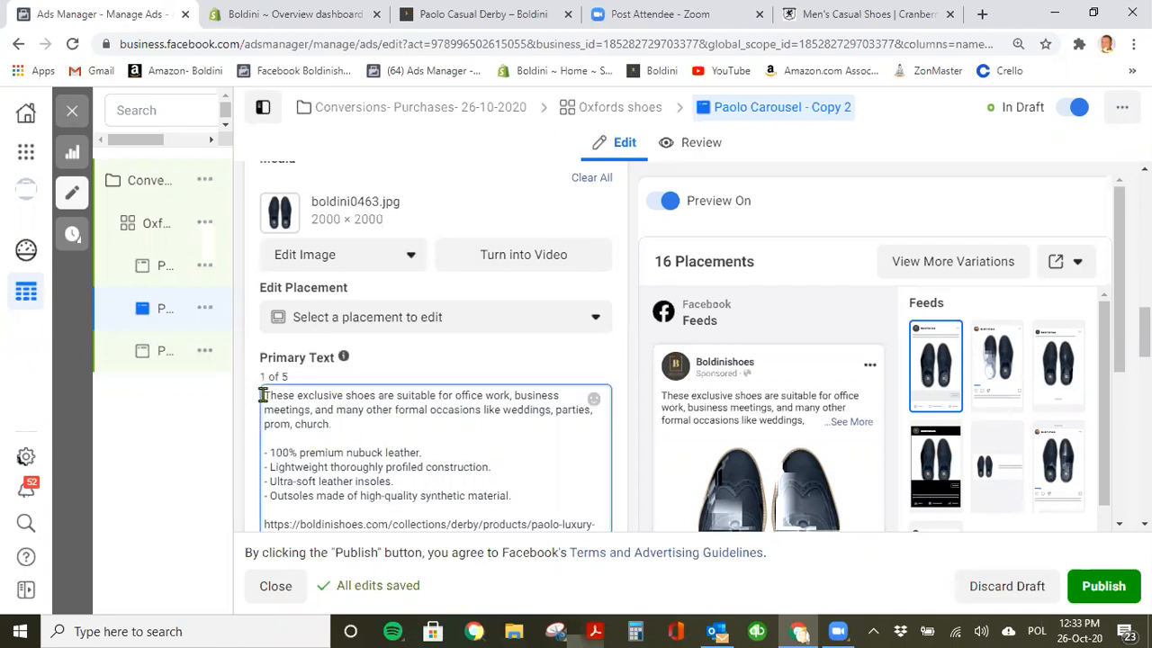
drag(263, 396, 365, 430)
key(ctrl+v)
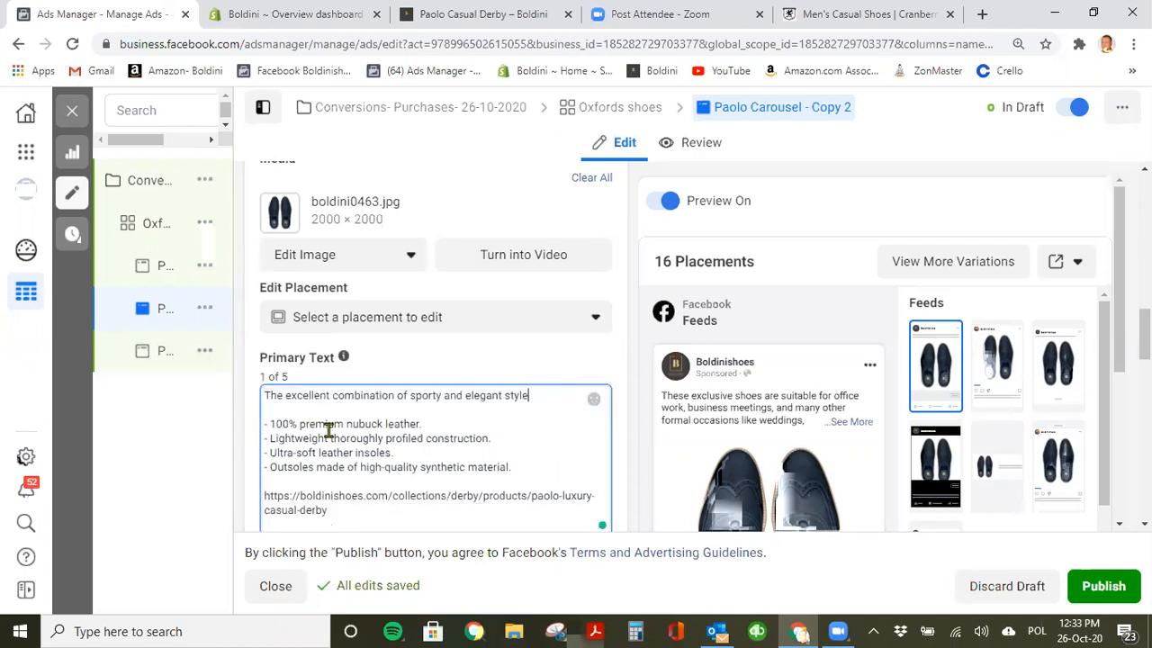
key(BackSpace)
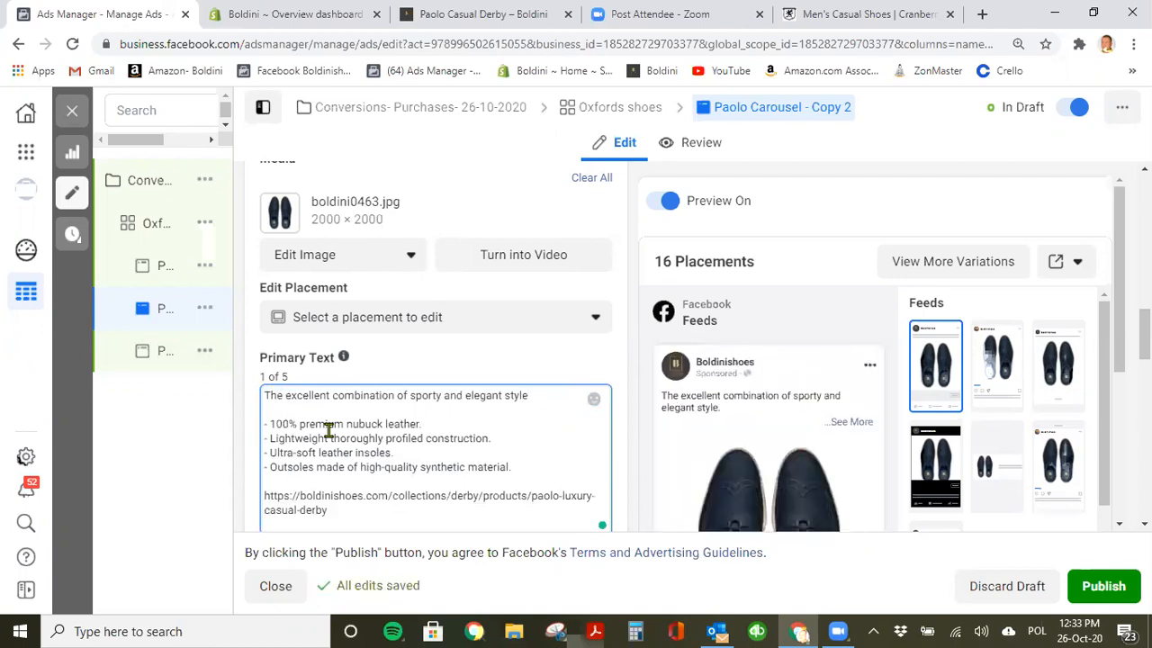
Add a heart-eyes emoji to the end of the primary text's first sentence, leaving no extra line below the product link.
click(593, 401)
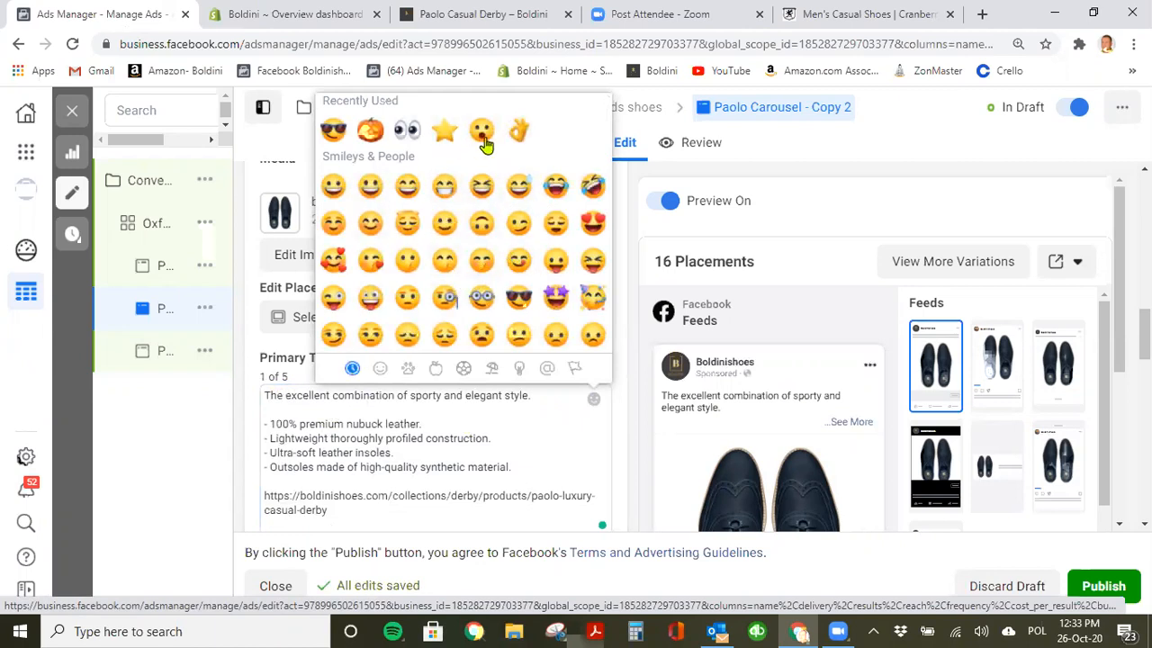
click(592, 228)
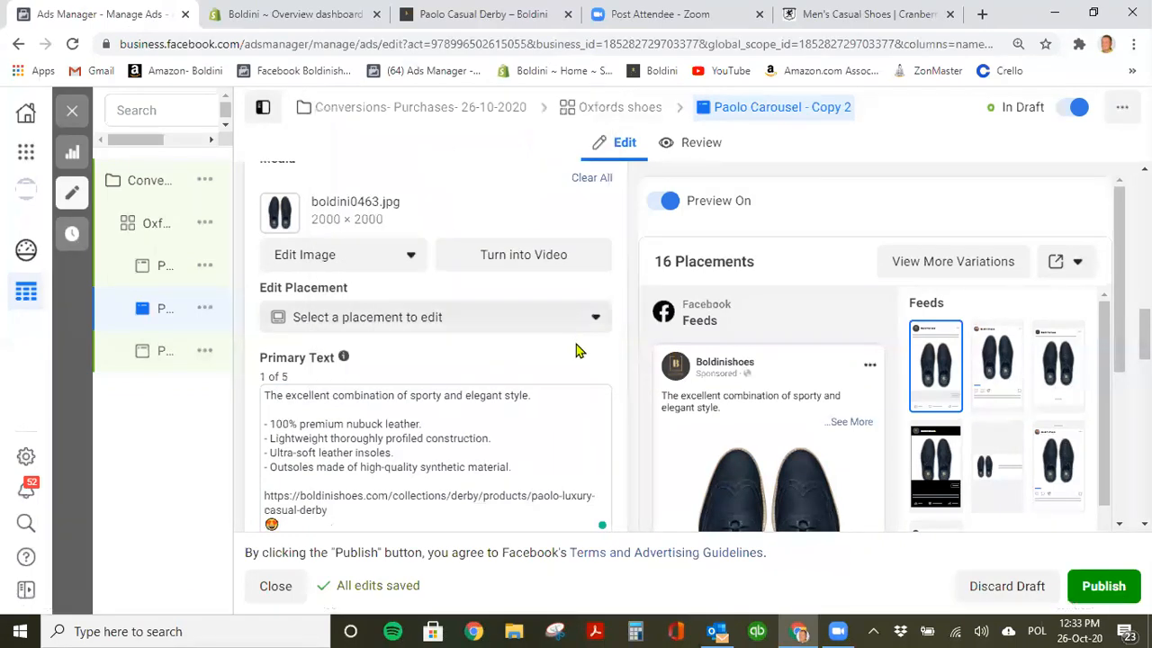
drag(330, 513, 267, 522)
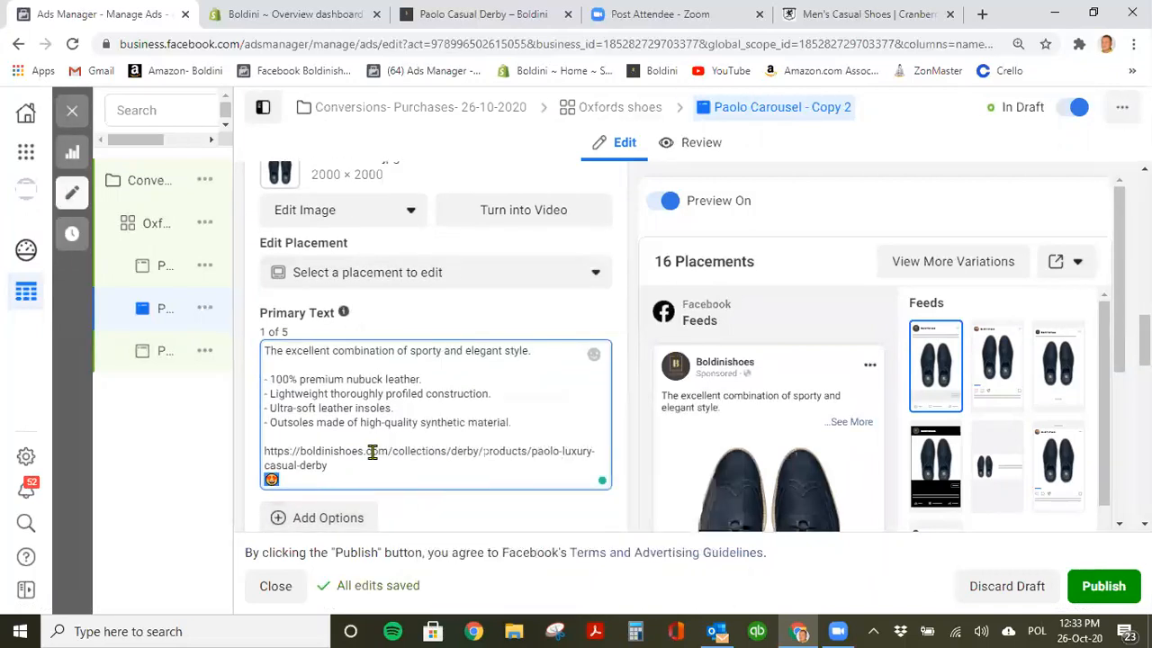
click(551, 351)
key(BackSpace)
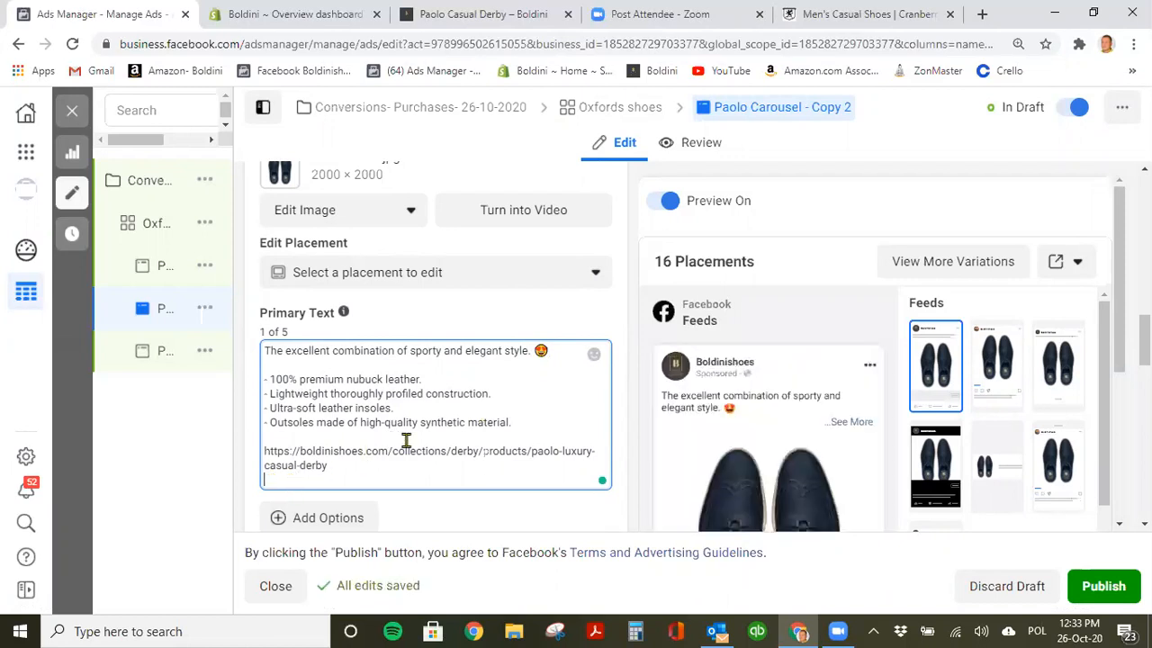
key(BackSpace)
Set the ad's headline to "Paolo Casual Derby Shoes".
scroll(406, 441, down, 5)
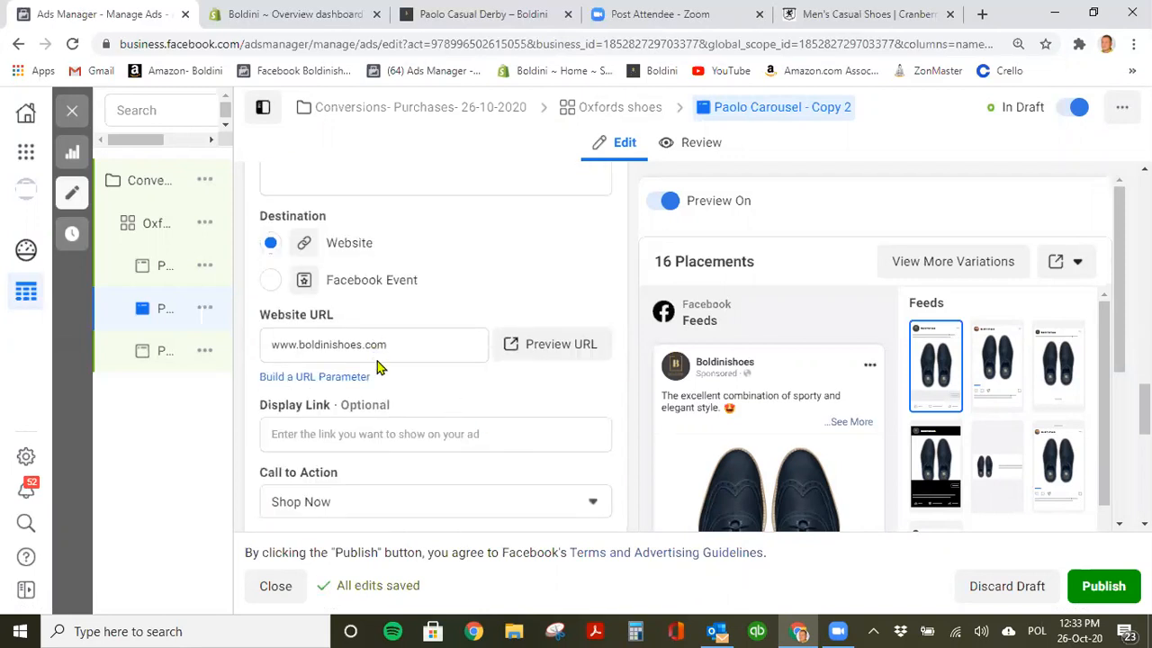
scroll(396, 365, up, 2)
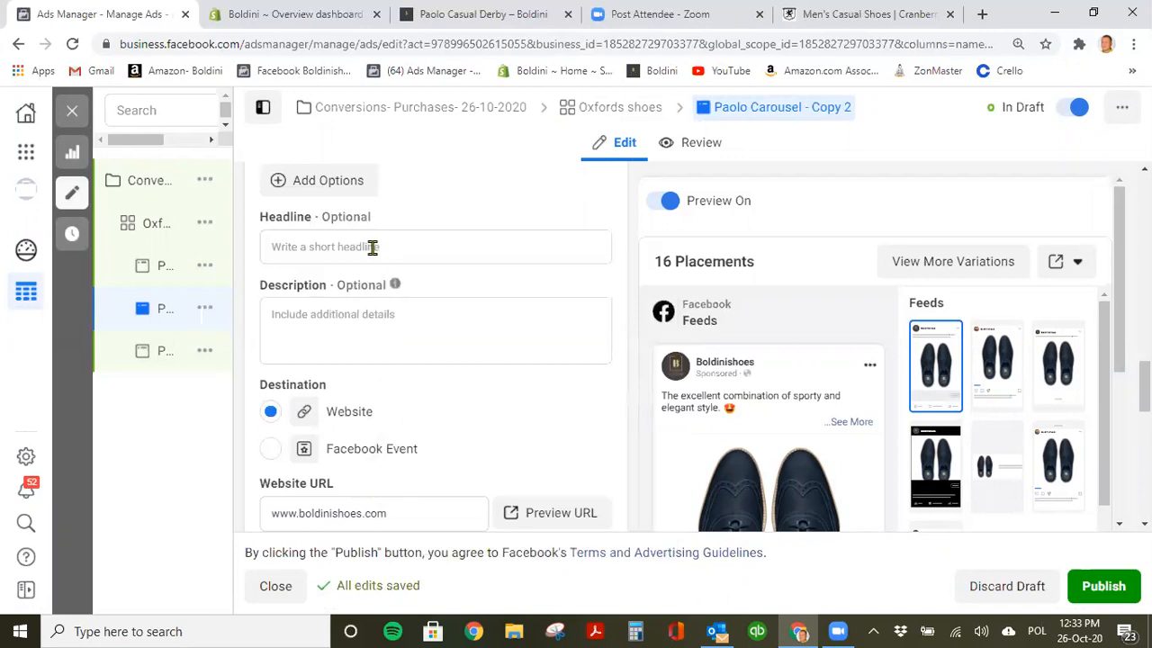
click(373, 247)
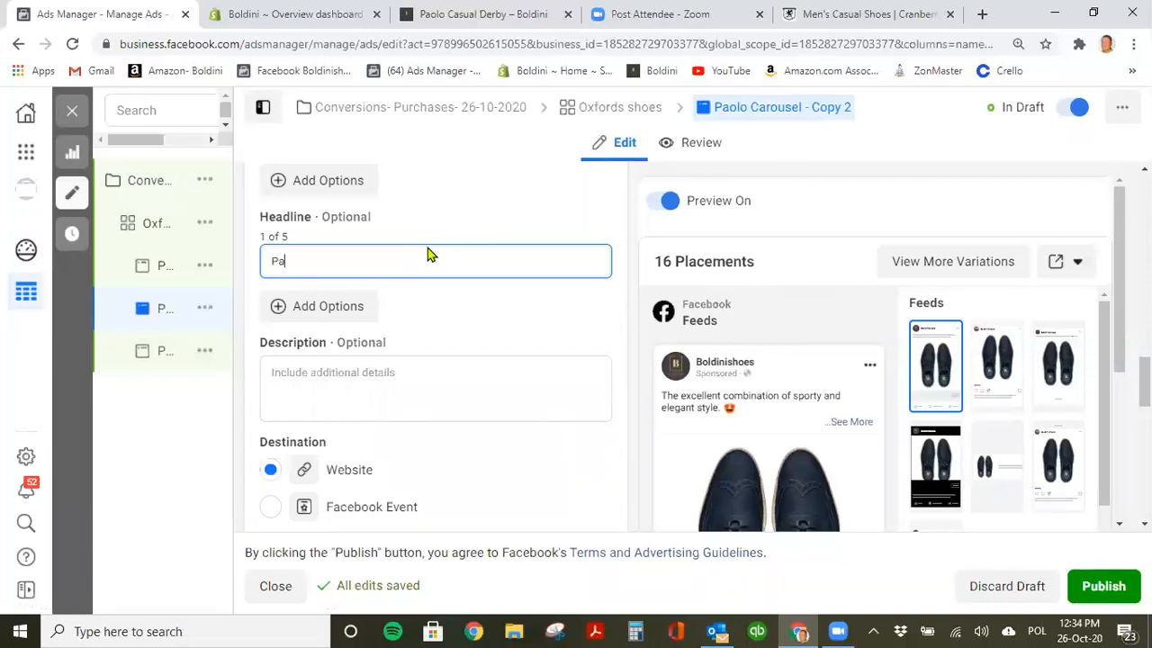
text(Casual der)
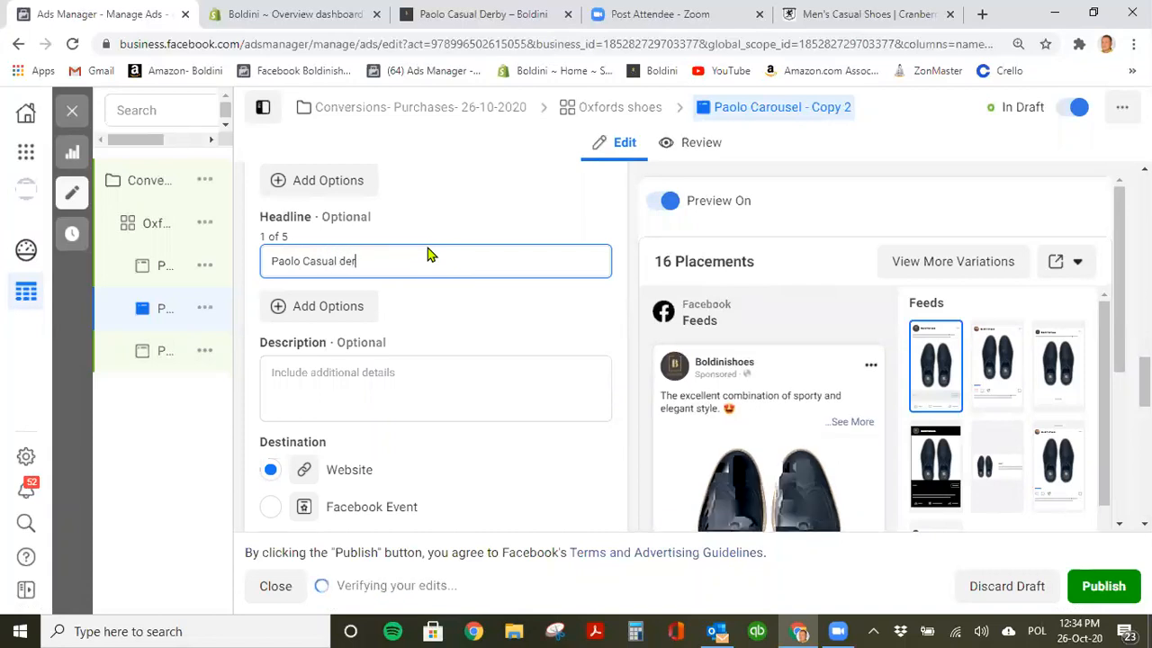
text(bt)
key(BackSpace)
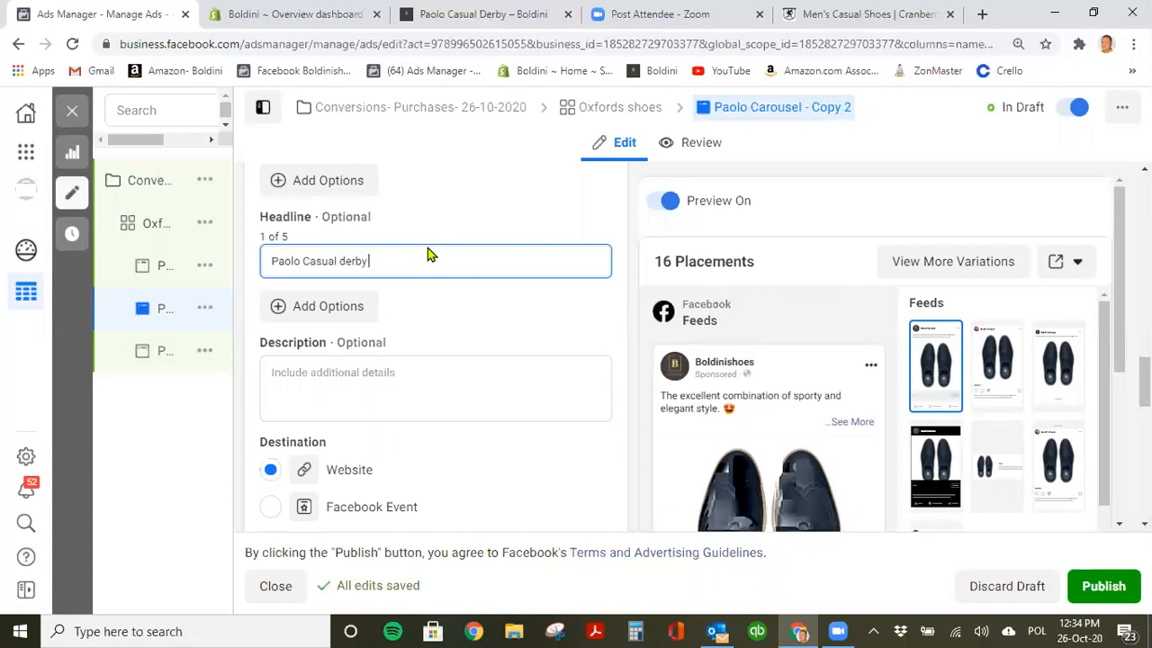
key(BackSpace)
key(BackSpace)
text(Derby Shoes)
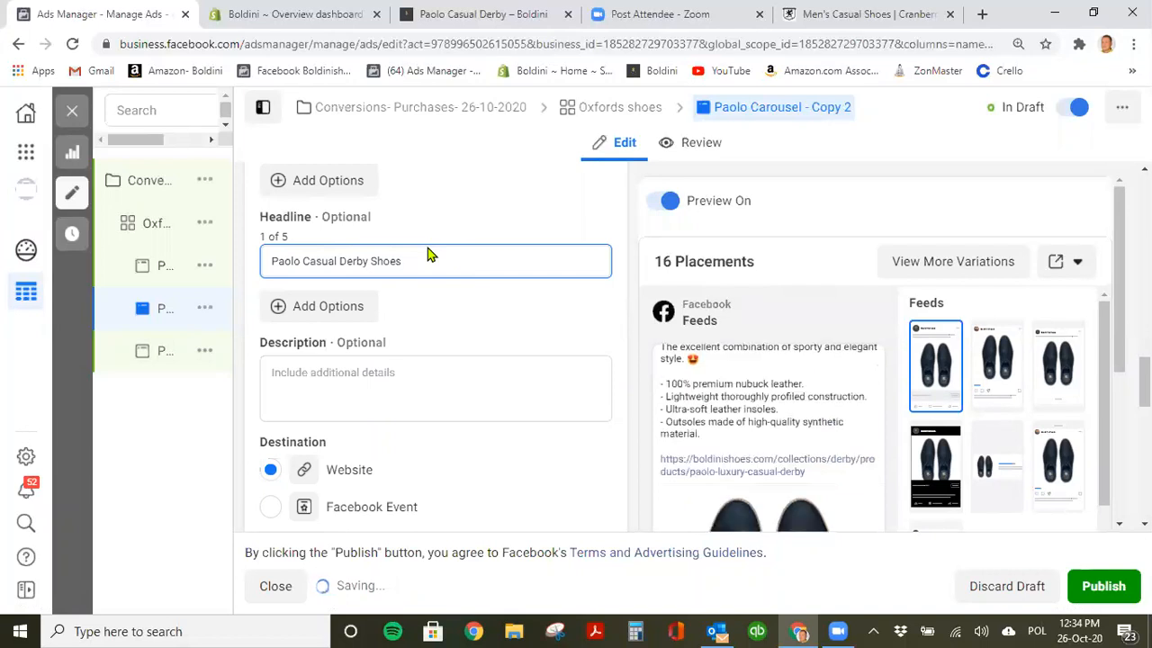
On the Paolo Casual Derby product page, copy the phrase "Ultra-soft leather insoles" from the bulleted feature list.
click(411, 380)
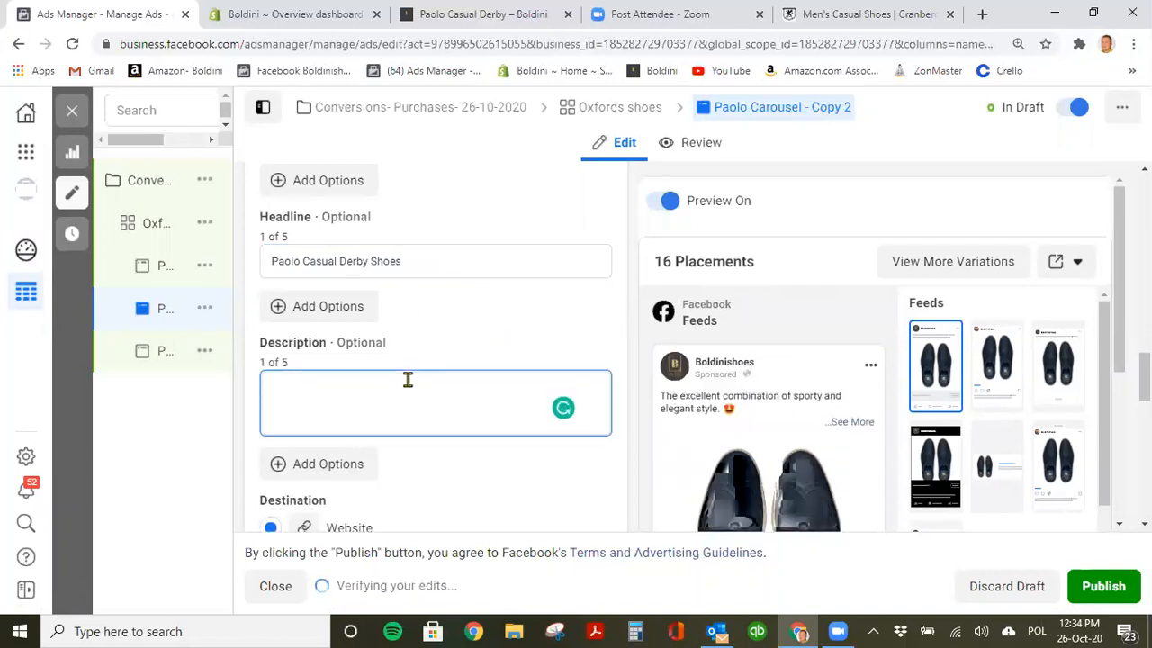
click(443, 24)
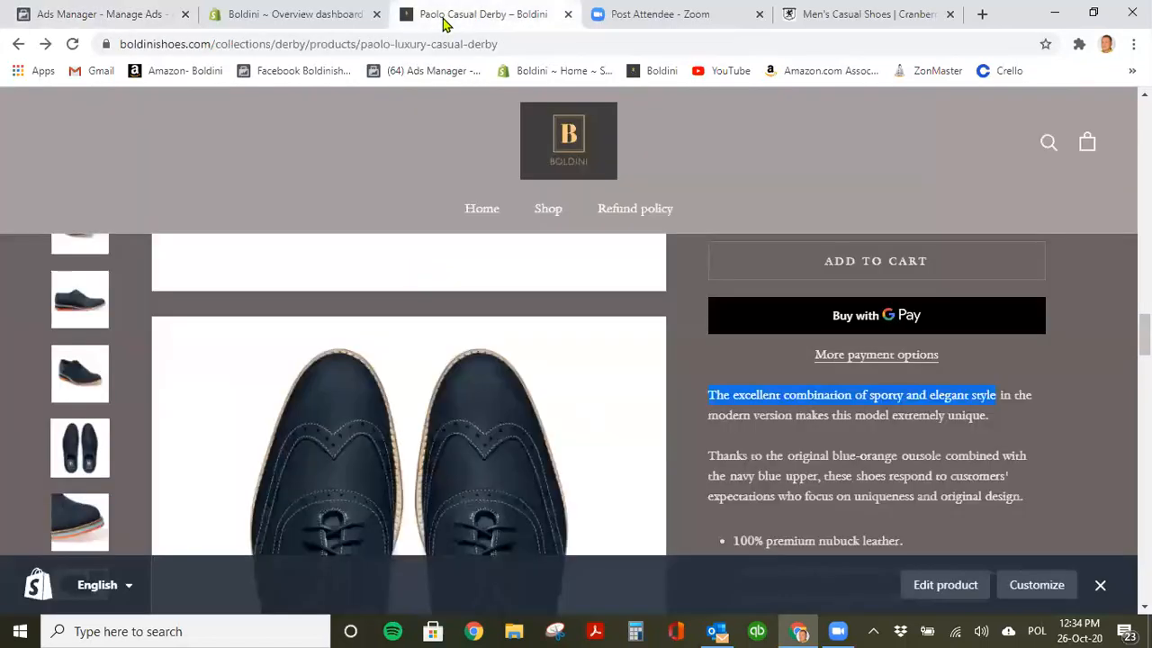
click(790, 434)
scroll(789, 435, down, 1)
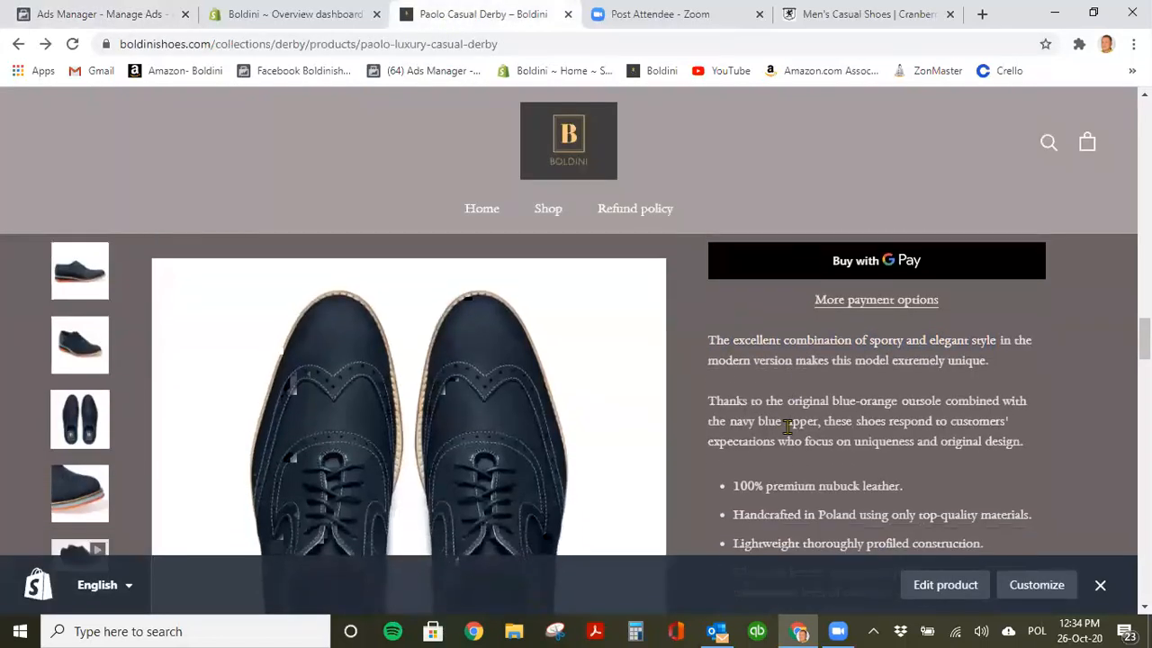
scroll(790, 434, down, 1)
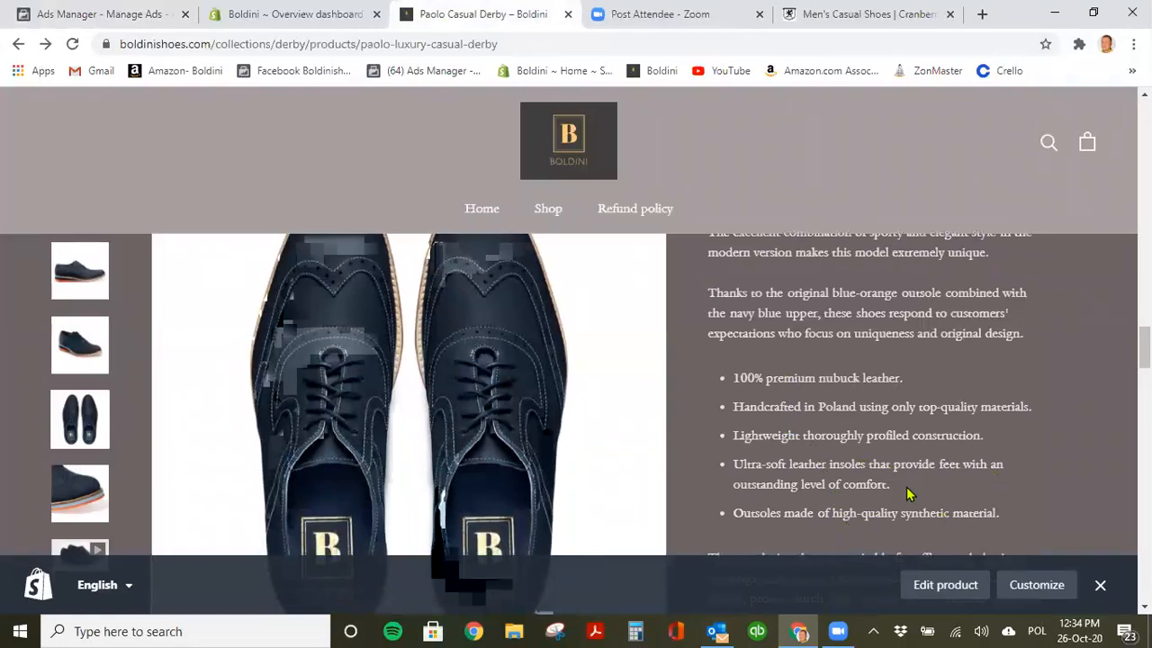
drag(905, 491, 776, 486)
click(729, 510)
drag(719, 516, 1006, 531)
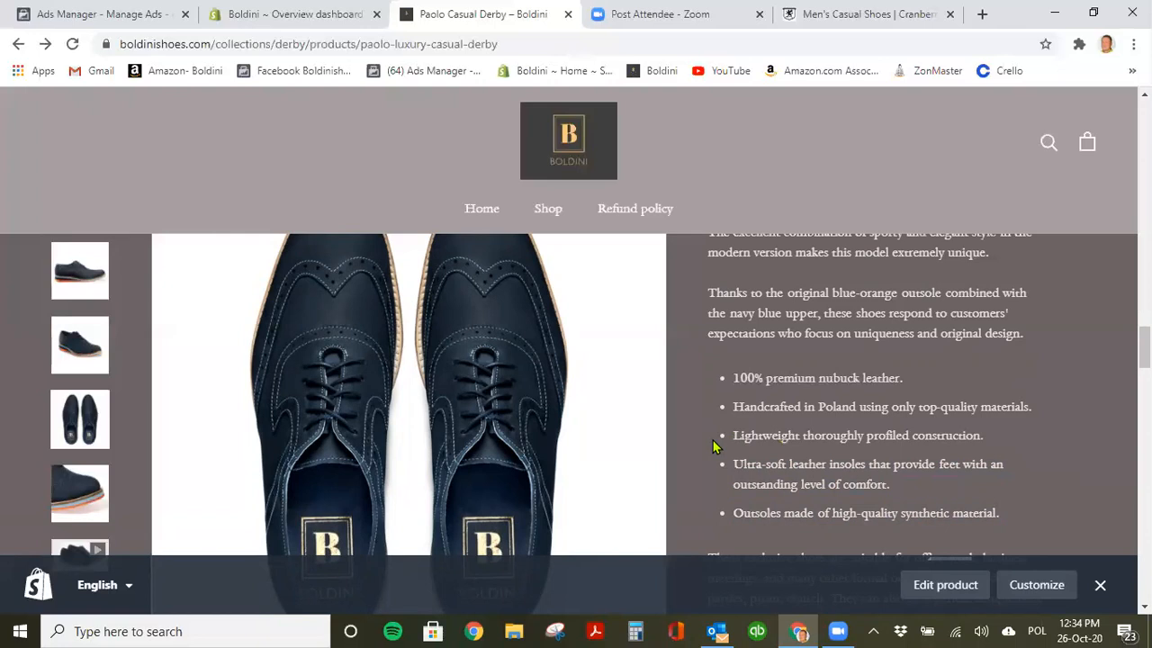
drag(734, 464, 860, 460)
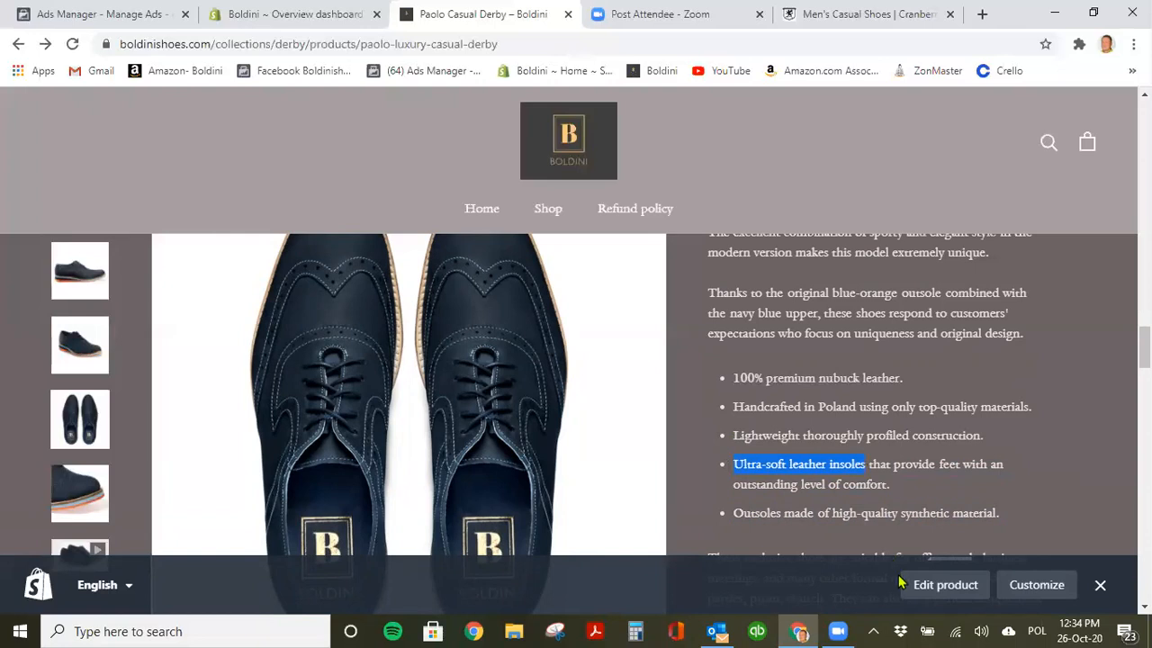
key(super+c)
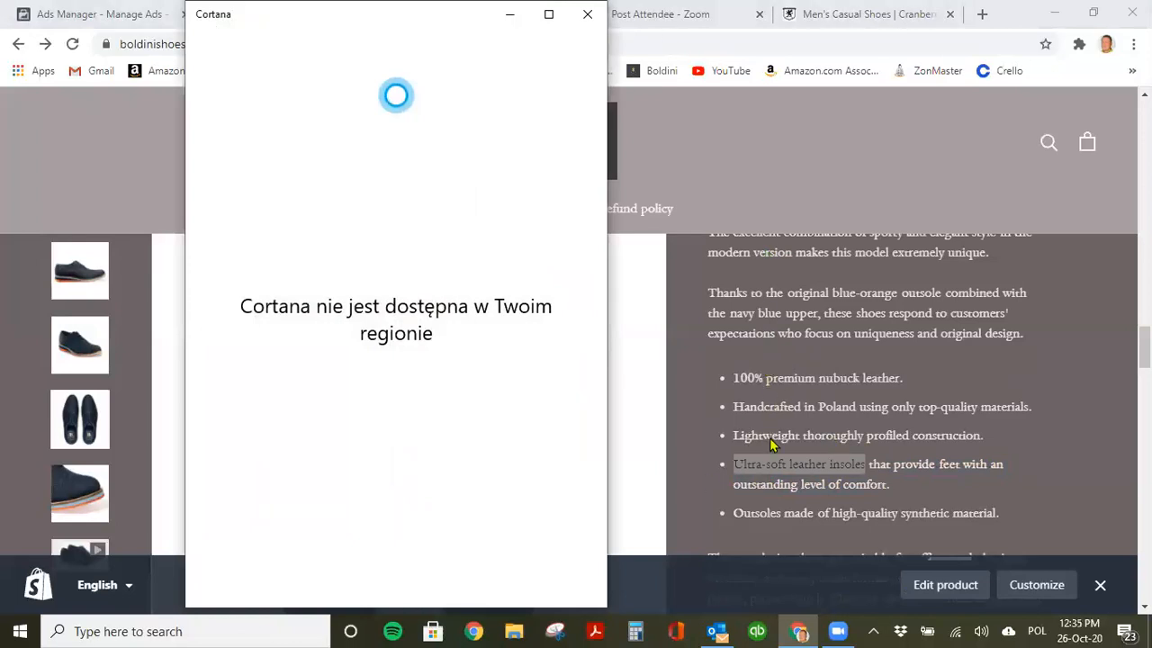
click(587, 15)
In Ads Manager, set the ad's description to "Ultra-Soft Leather Insoles" with each word capitalized, and check it in the feed preview.
click(120, 16)
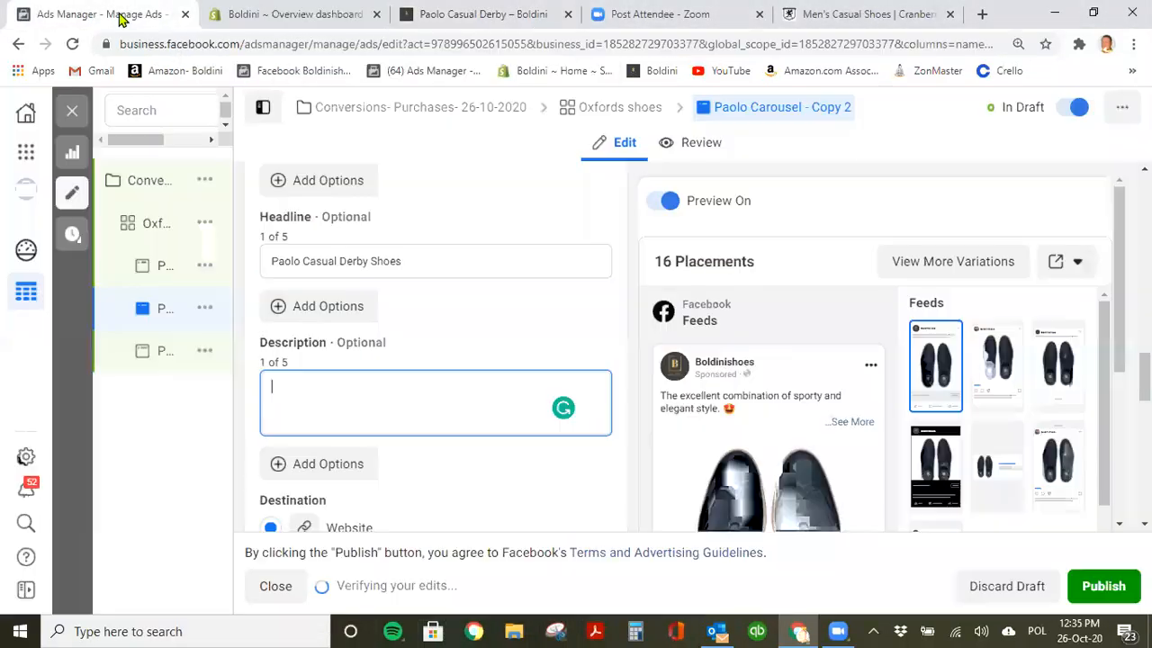
key(ctrl+v)
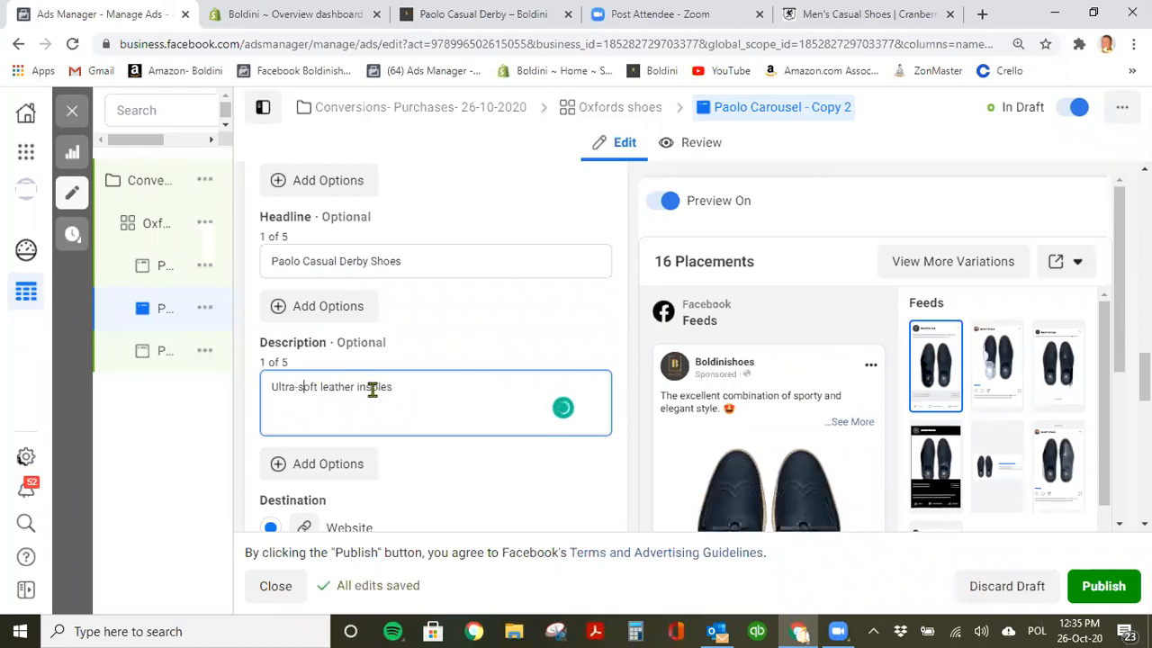
key(BackSpace)
text(S)
click(326, 387)
key(BackSpace)
text(L)
click(361, 387)
key(BackSpace)
text(I)
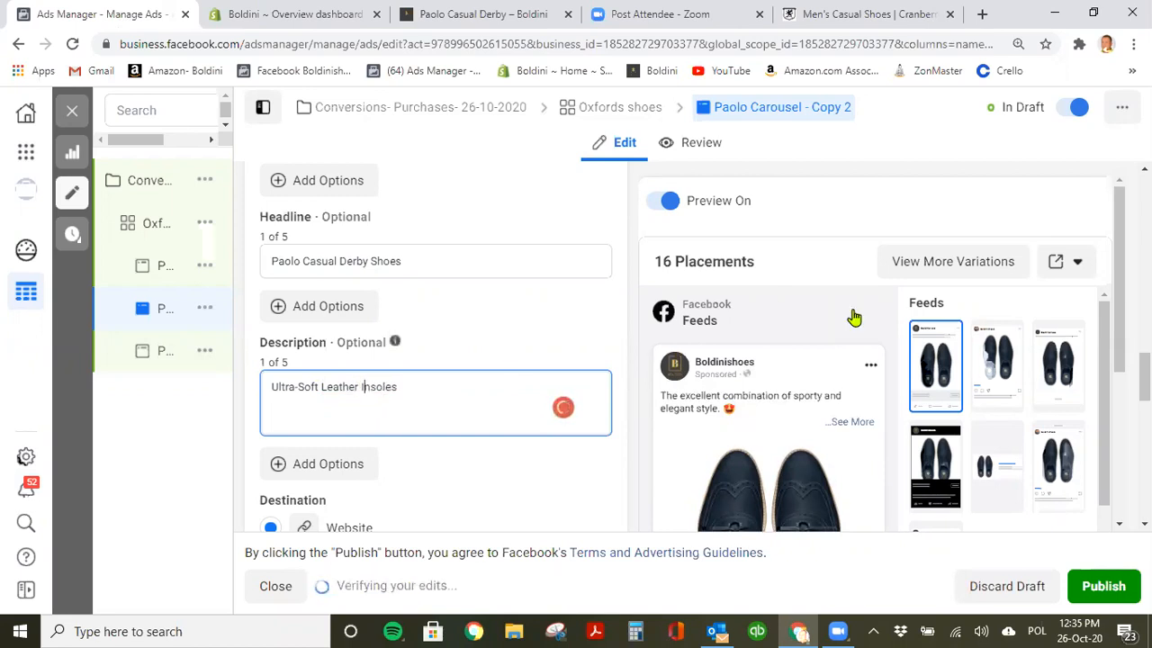
scroll(854, 317, down, 5)
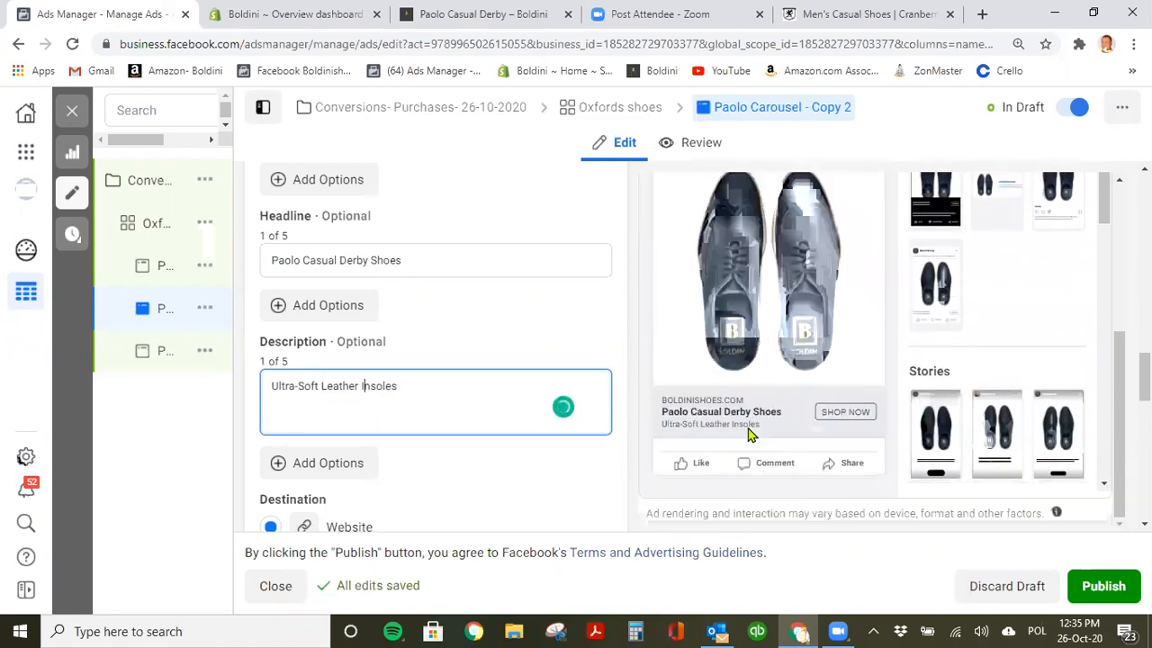
scroll(750, 431, up, 2)
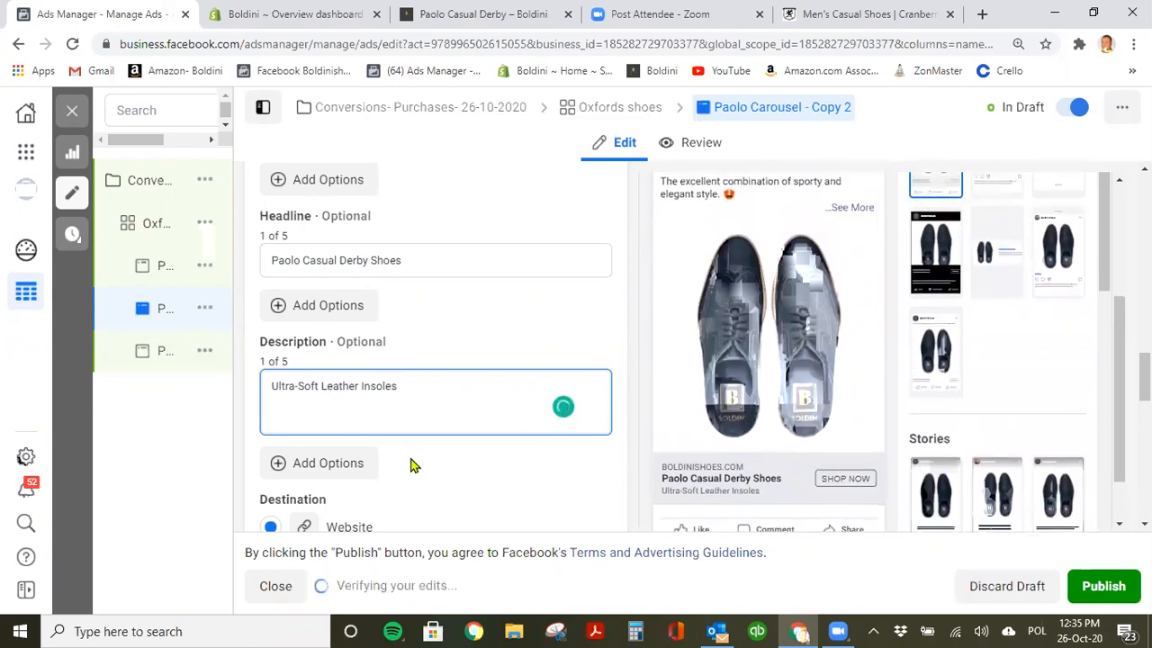
Rename the ad "Paolo Single Image", correcting any misspelled or duplicated letters in the name.
scroll(489, 462, down, 1)
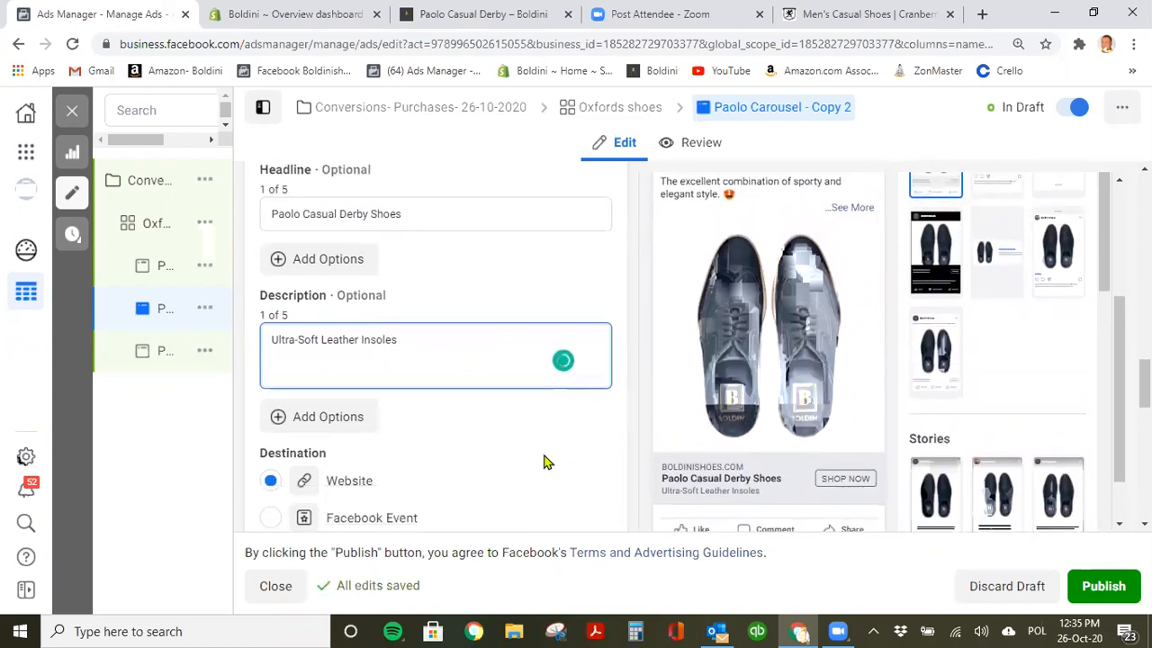
scroll(543, 463, down, 3)
scroll(474, 344, up, 3)
scroll(473, 342, up, 6)
scroll(416, 210, up, 3)
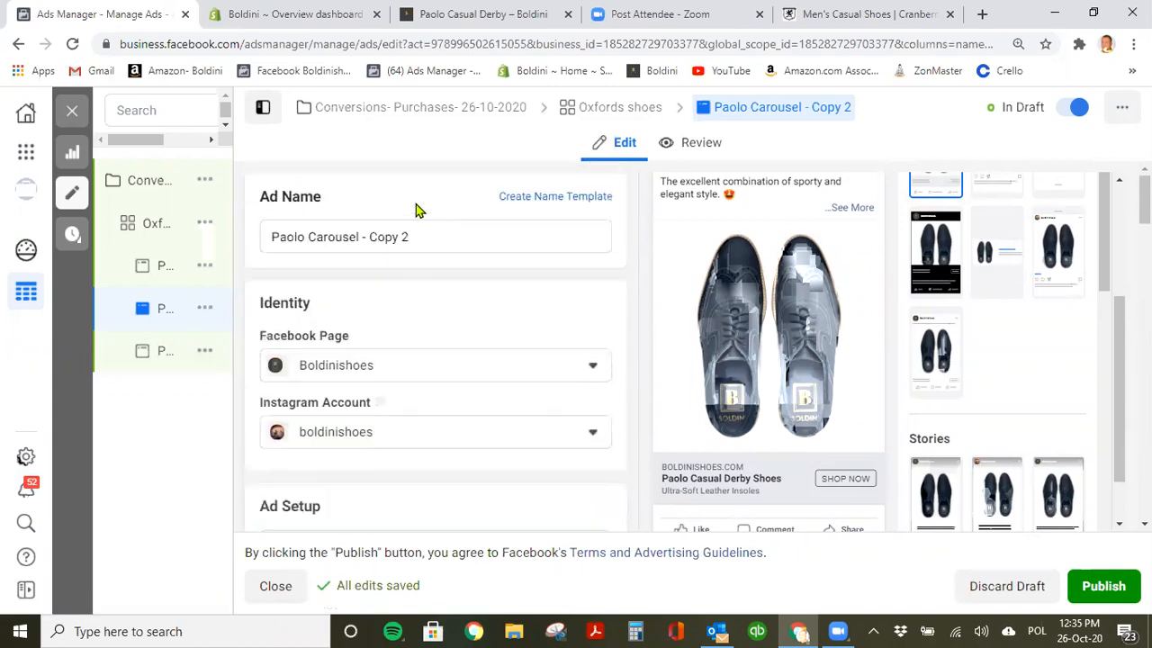
drag(426, 236, 307, 237)
text(Singile ng)
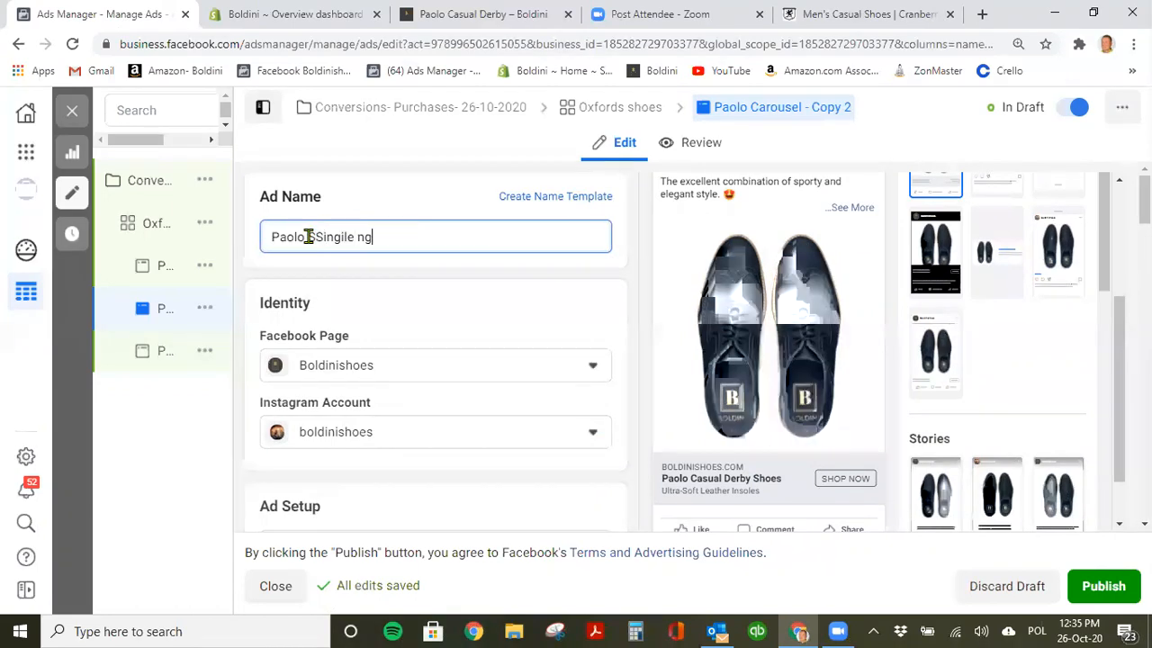
text(le Image)
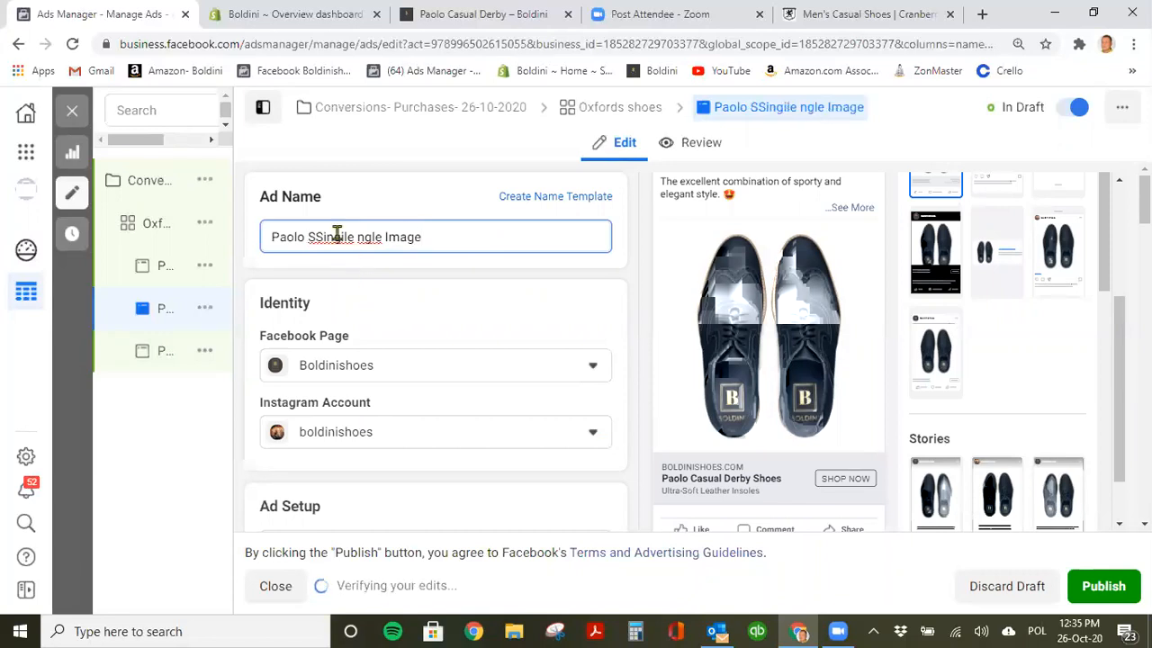
click(319, 237)
key(BackSpace)
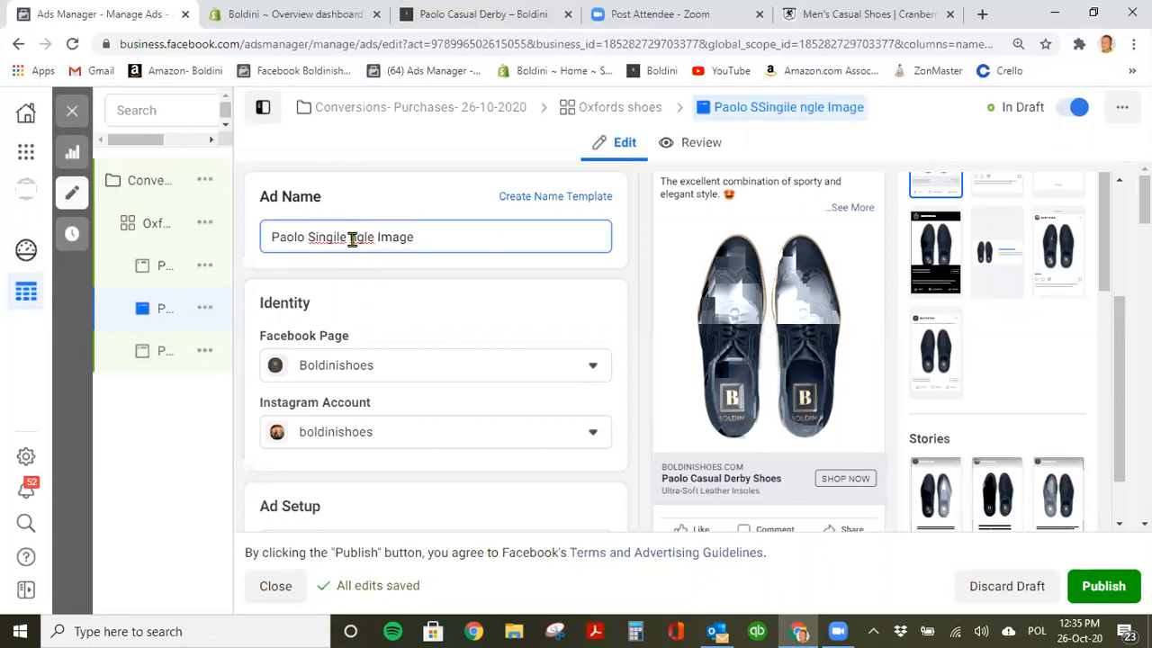
click(372, 236)
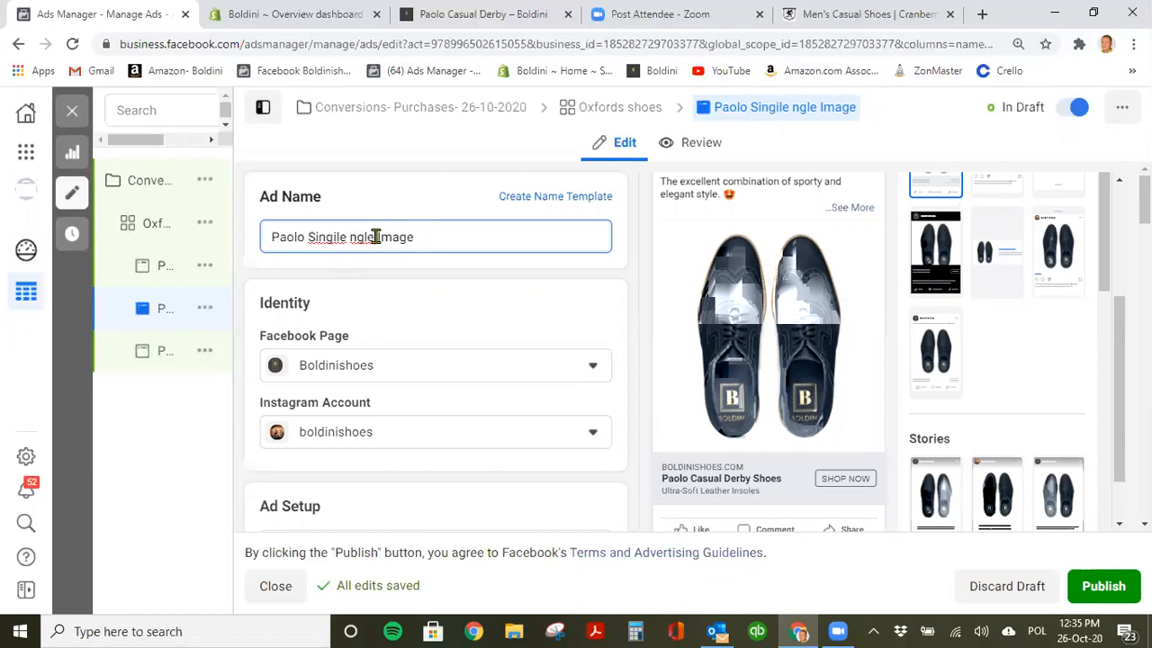
key(BackSpace)
key(BackSpace)
key(BackSpace)
key(BackSpace)
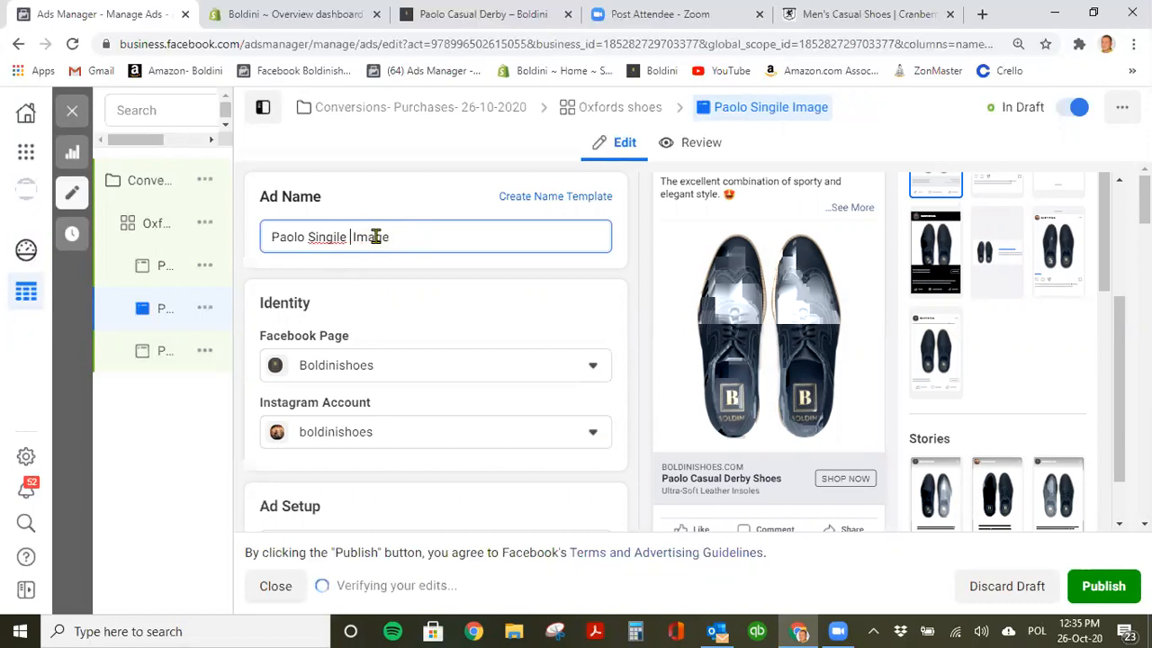
key(BackSpace)
right_click(340, 236)
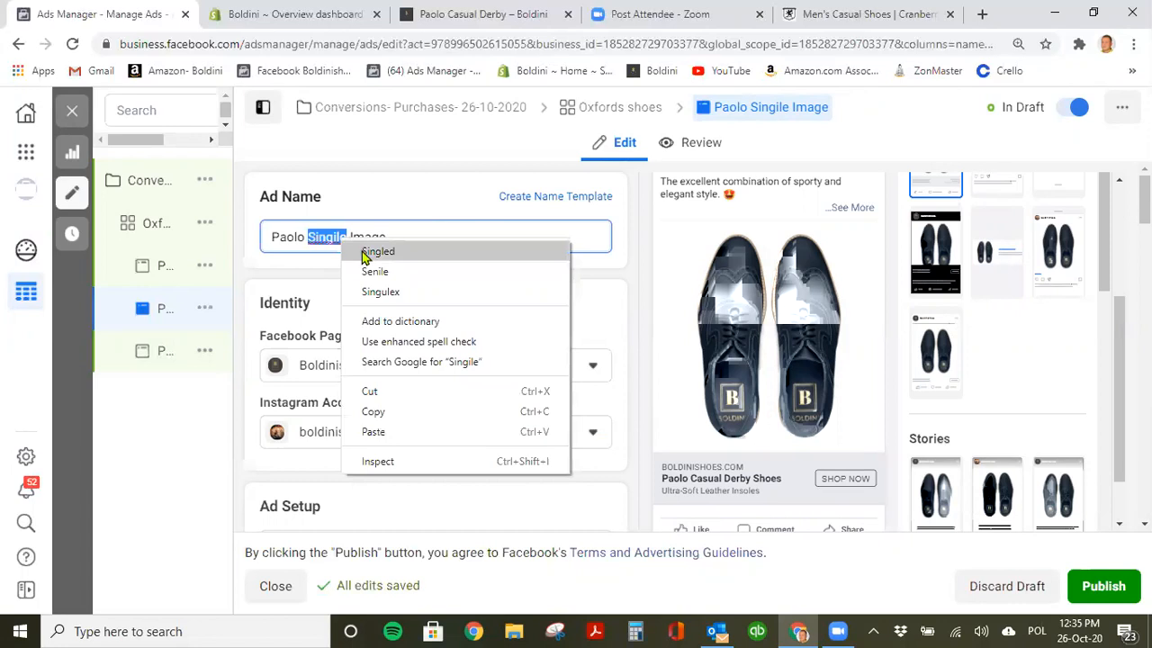
click(324, 240)
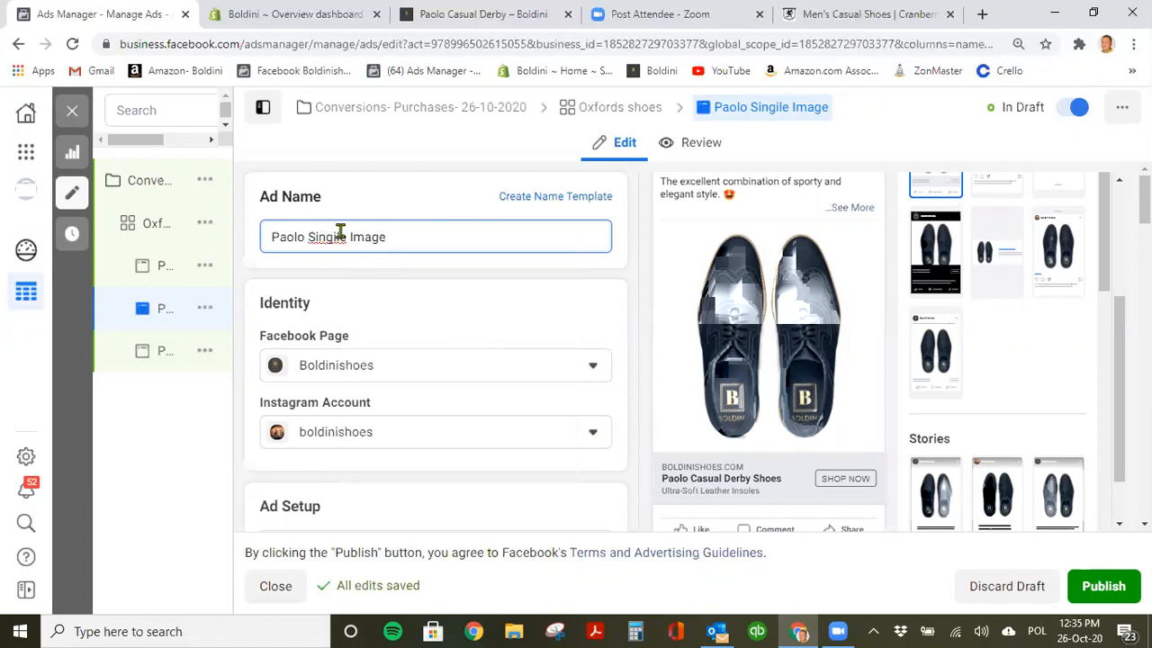
click(345, 234)
key(BackSpace)
key(BackSpace)
key(BackSpace)
text(le)
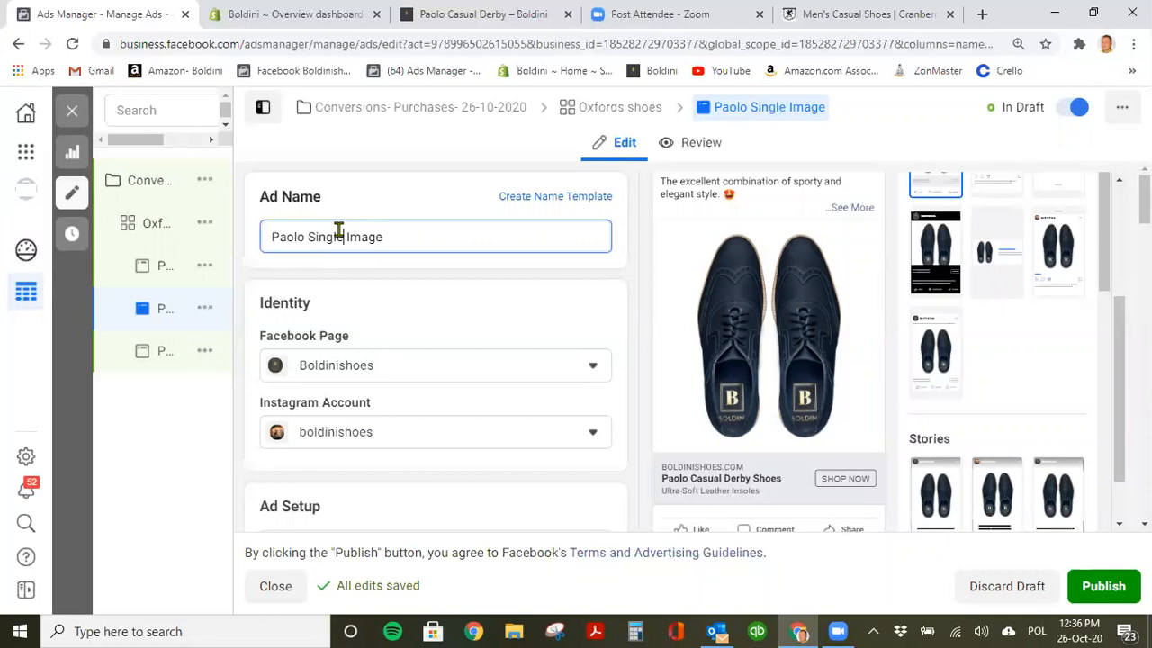
On the Paolo Casual Derby product page, play the product video in the image gallery.
click(454, 16)
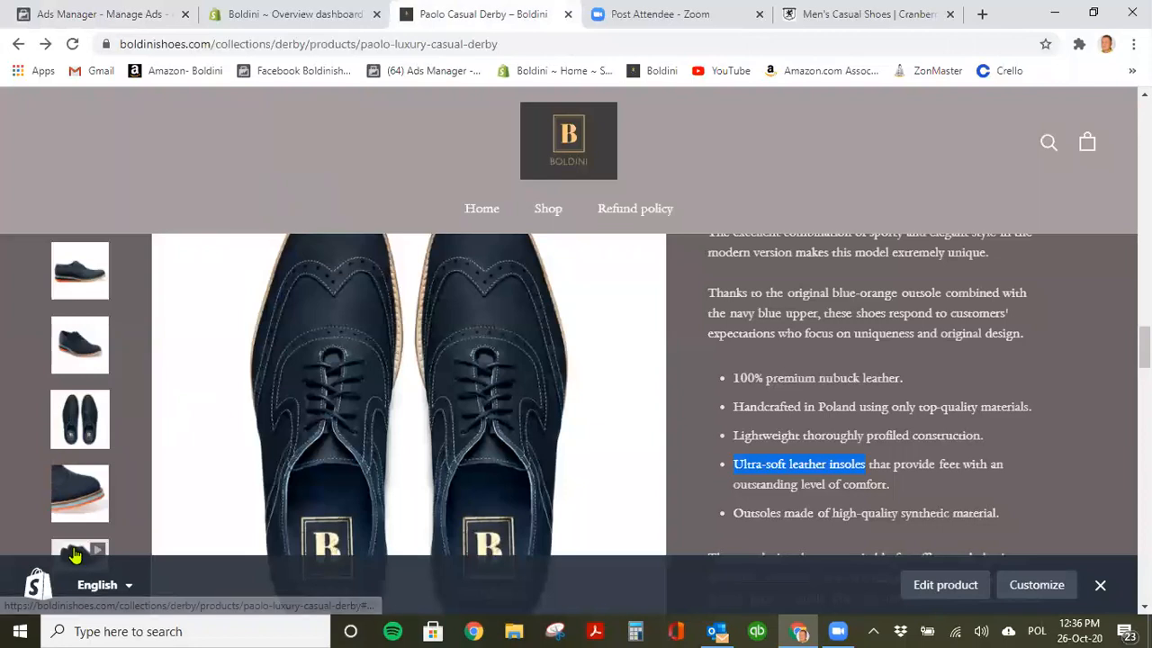
scroll(81, 540, down, 3)
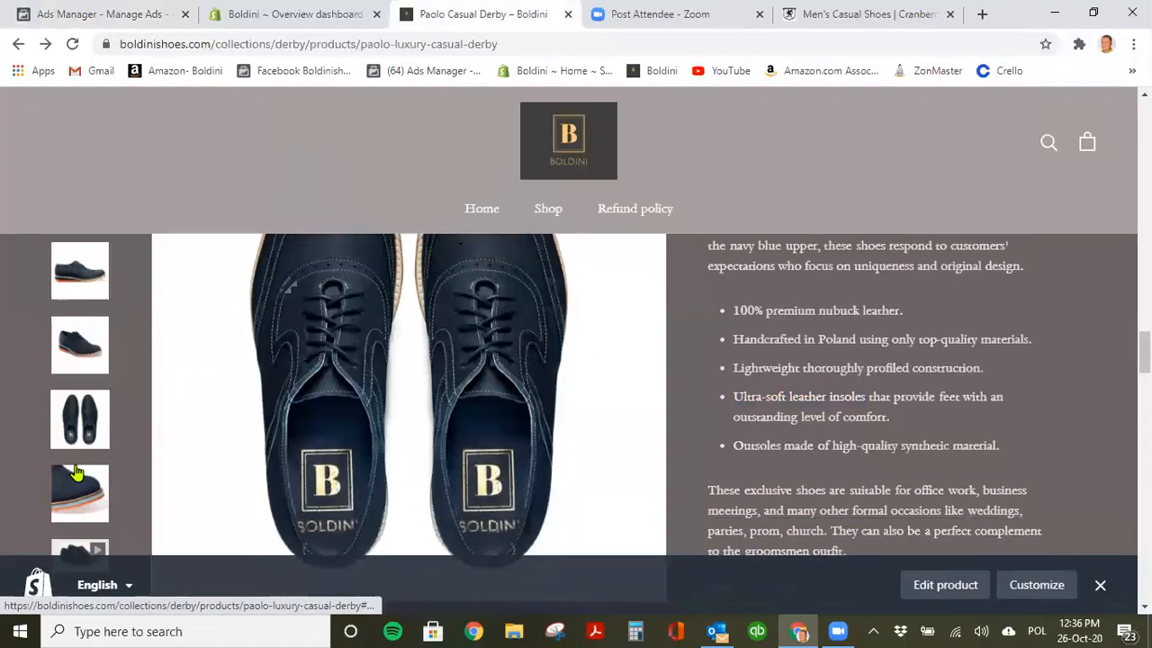
click(76, 549)
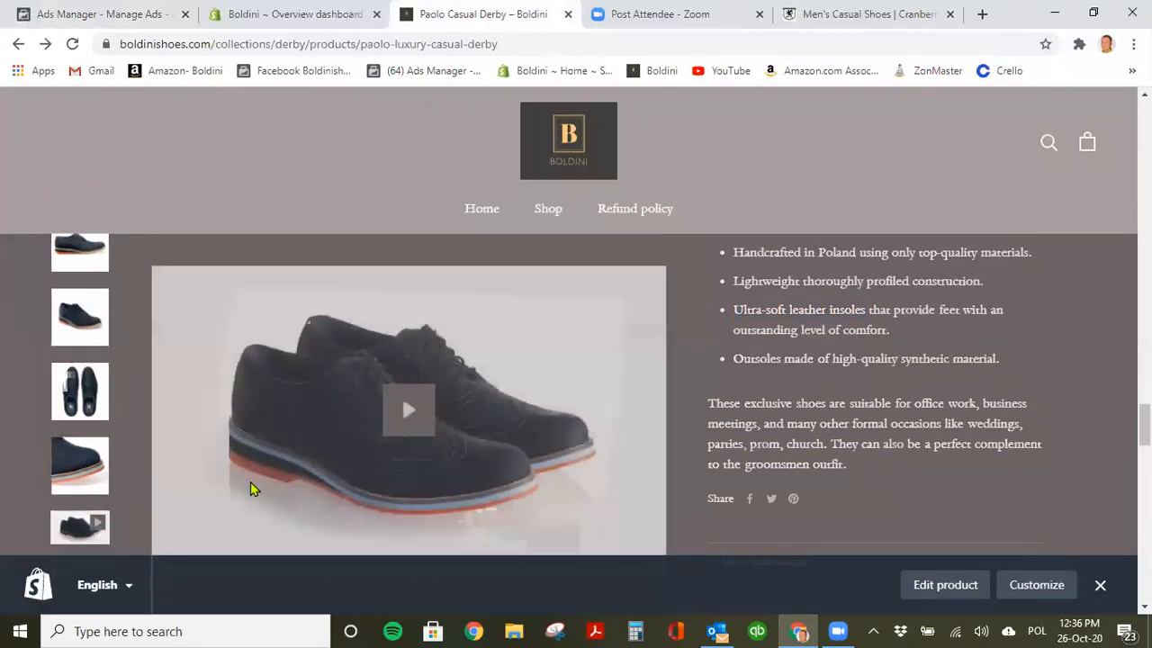
click(417, 398)
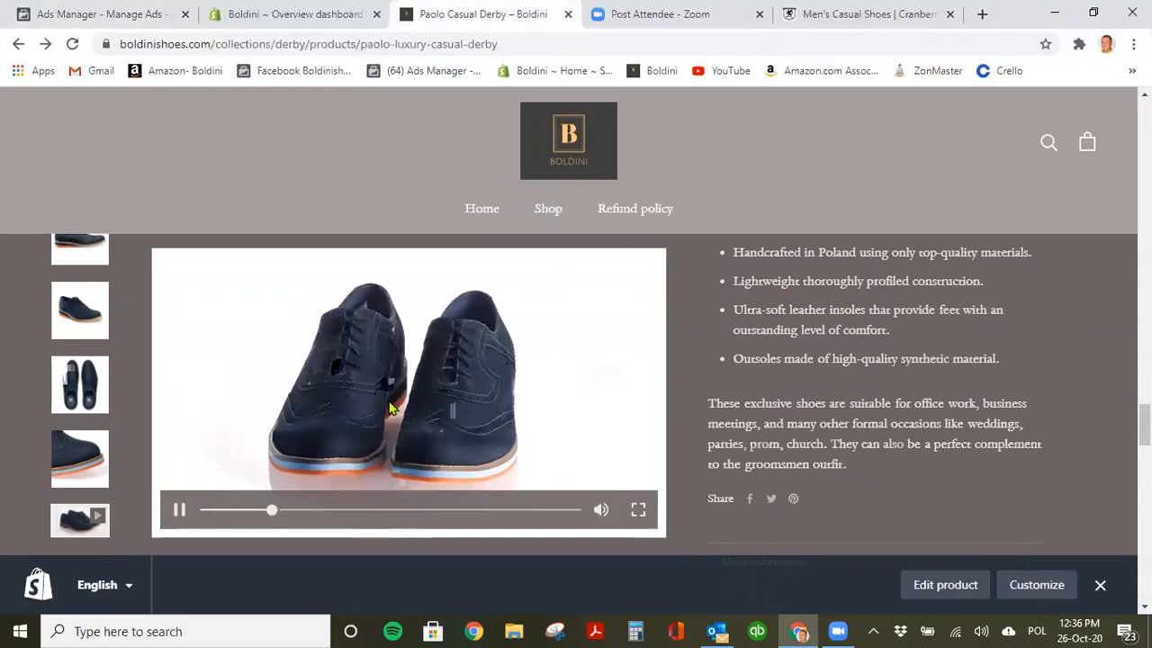
Return to Ads Manager, close the ad editor and duplicate the Paolo Single Image ad once within the original campaign.
click(123, 14)
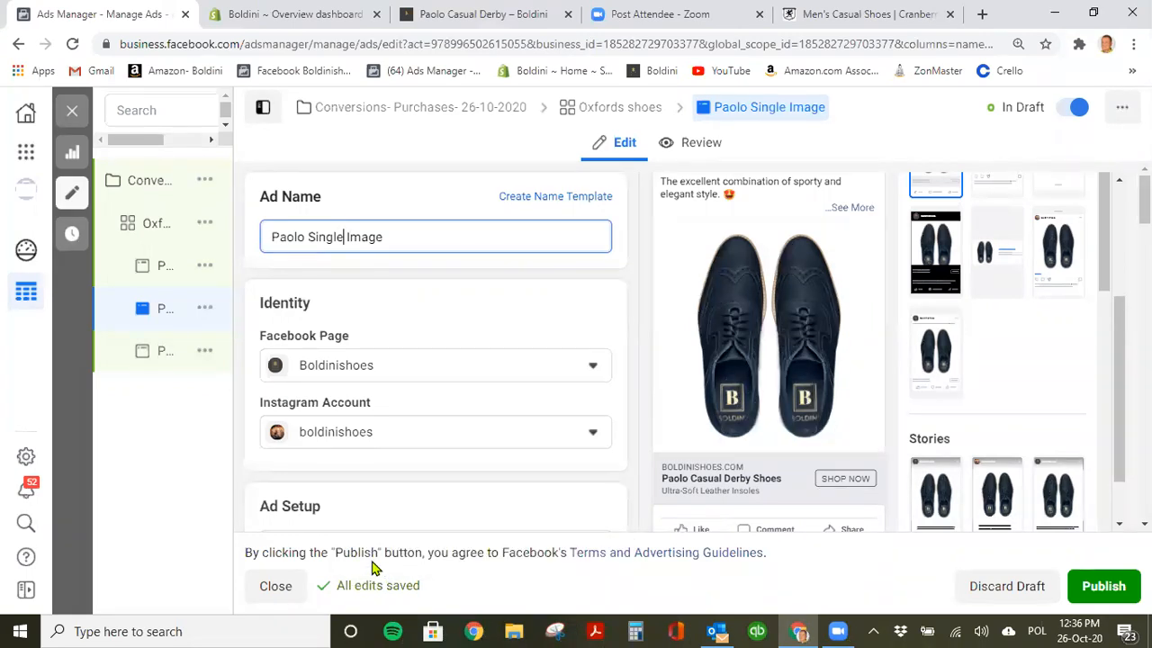
click(71, 112)
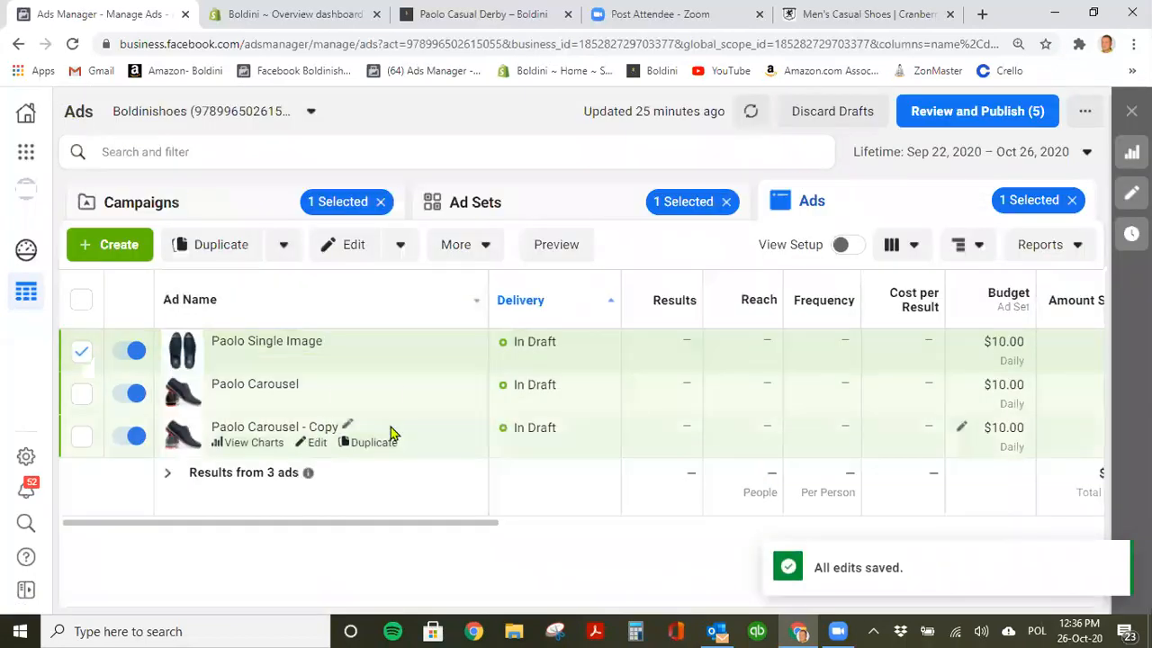
click(385, 442)
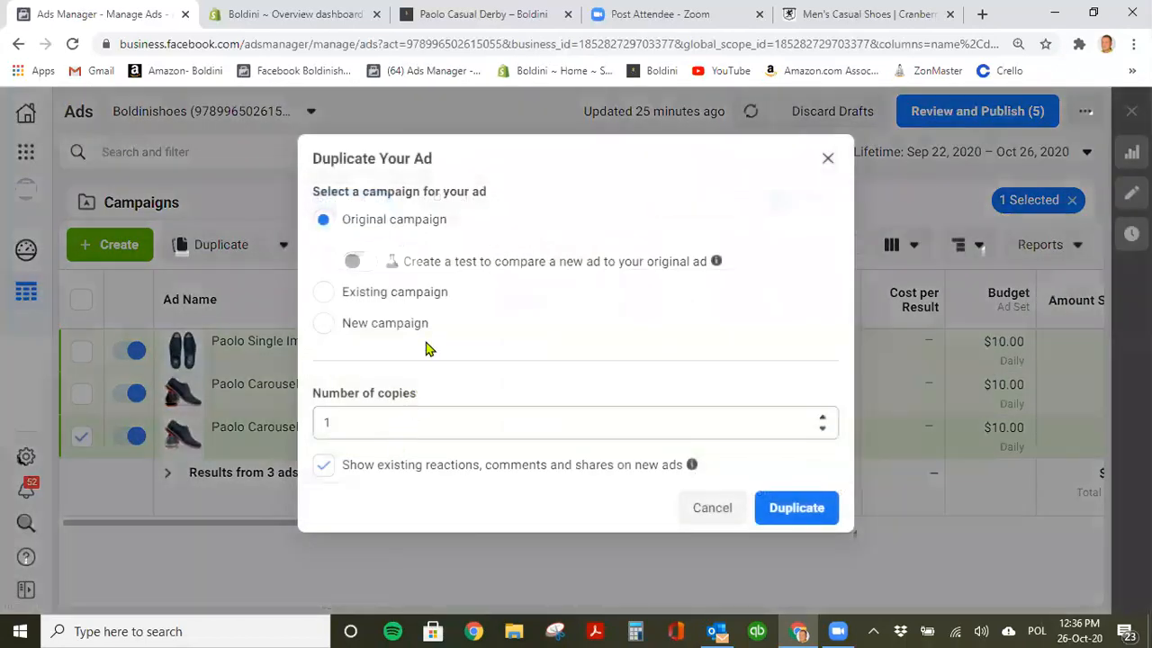
click(827, 159)
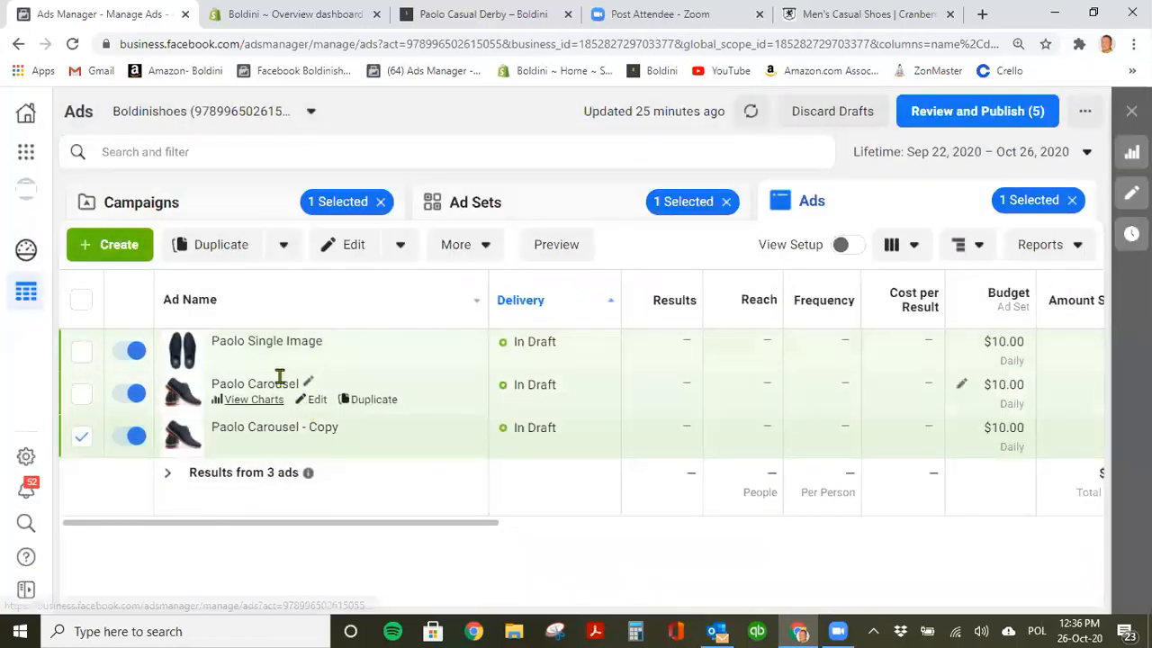
click(378, 359)
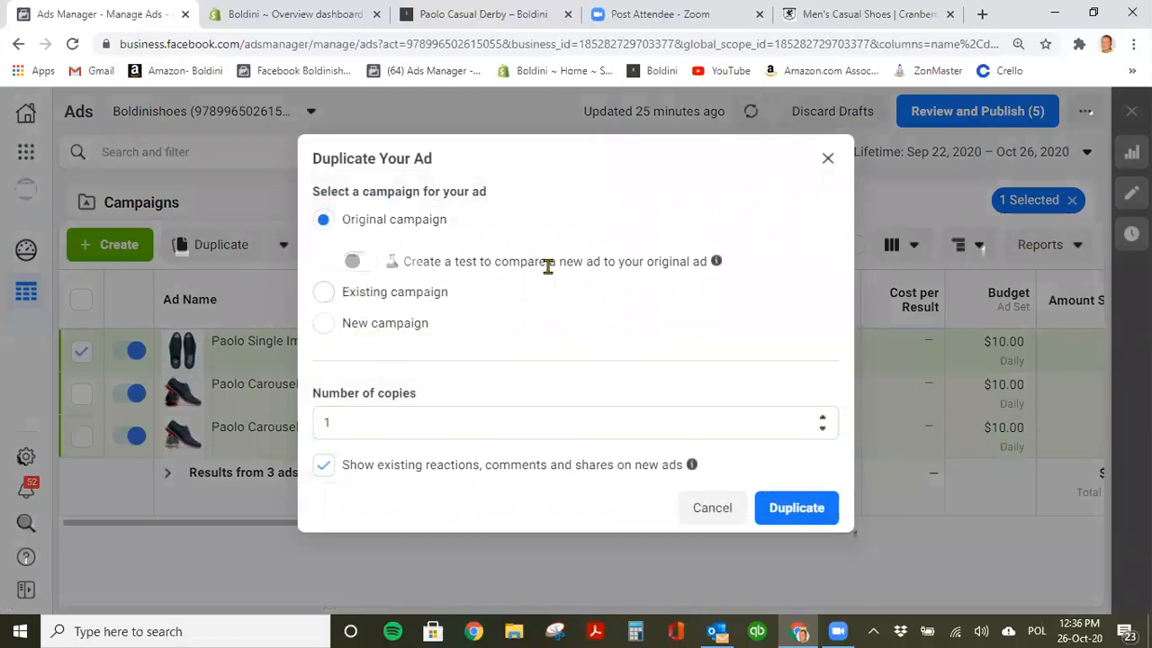
click(821, 509)
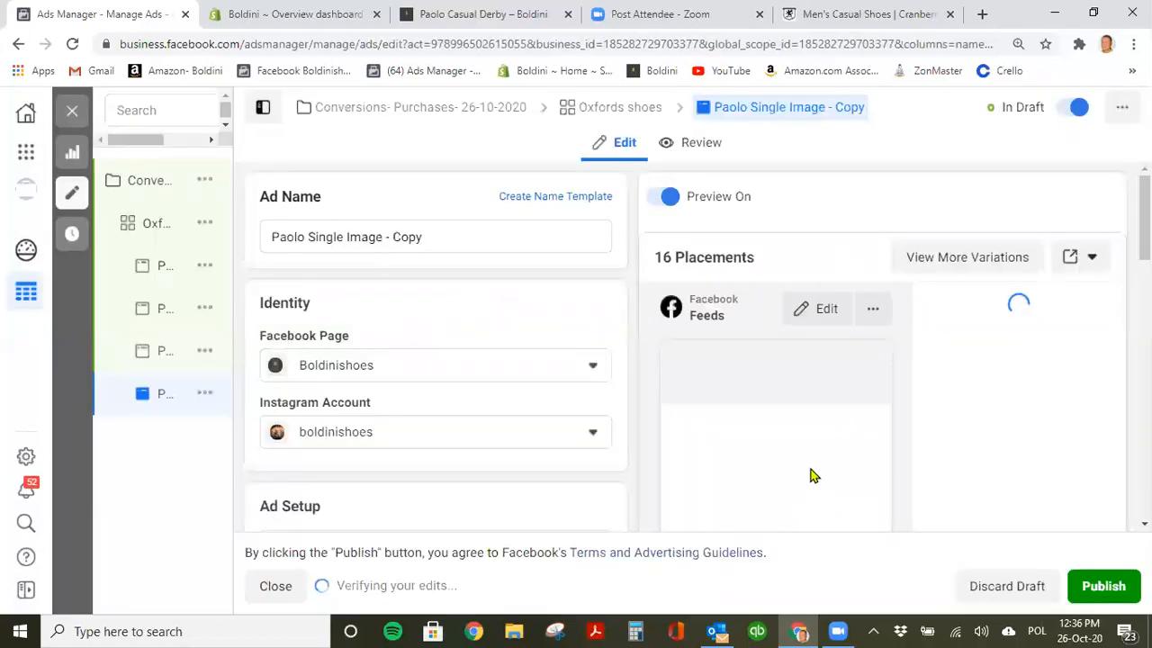
Rename the duplicated ad "Paolo Video".
drag(439, 239, 351, 249)
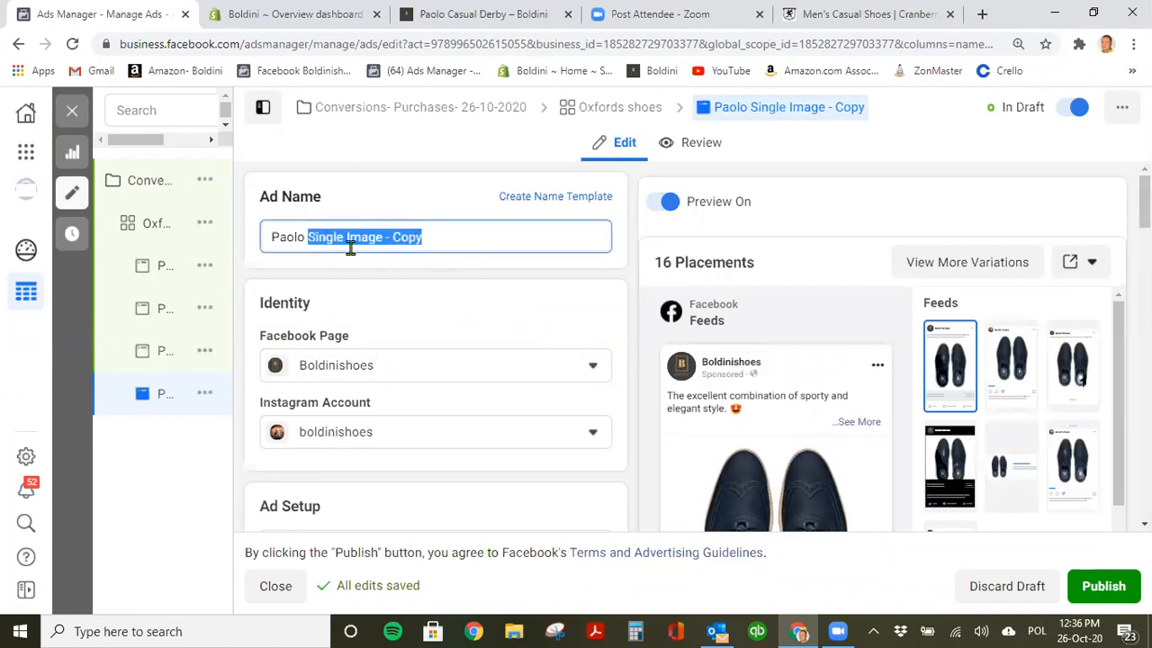
text(Video)
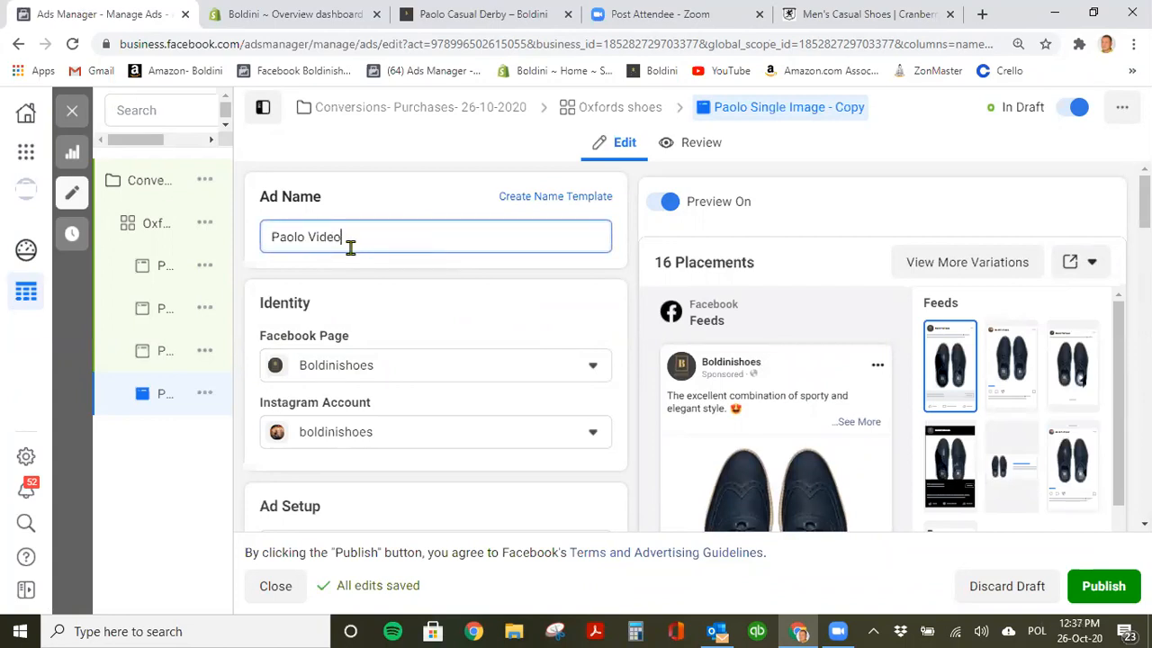
scroll(469, 436, down, 2)
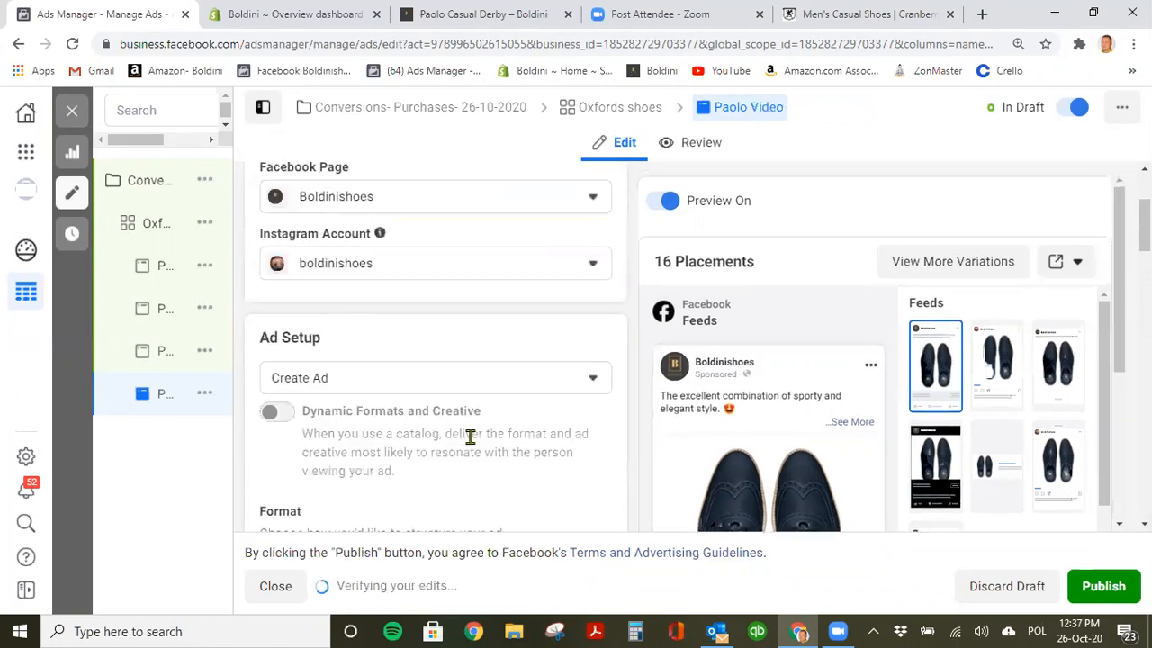
Clear the existing boldini0463.jpg image from the Paolo Video ad's media.
scroll(470, 436, down, 3)
scroll(364, 264, down, 2)
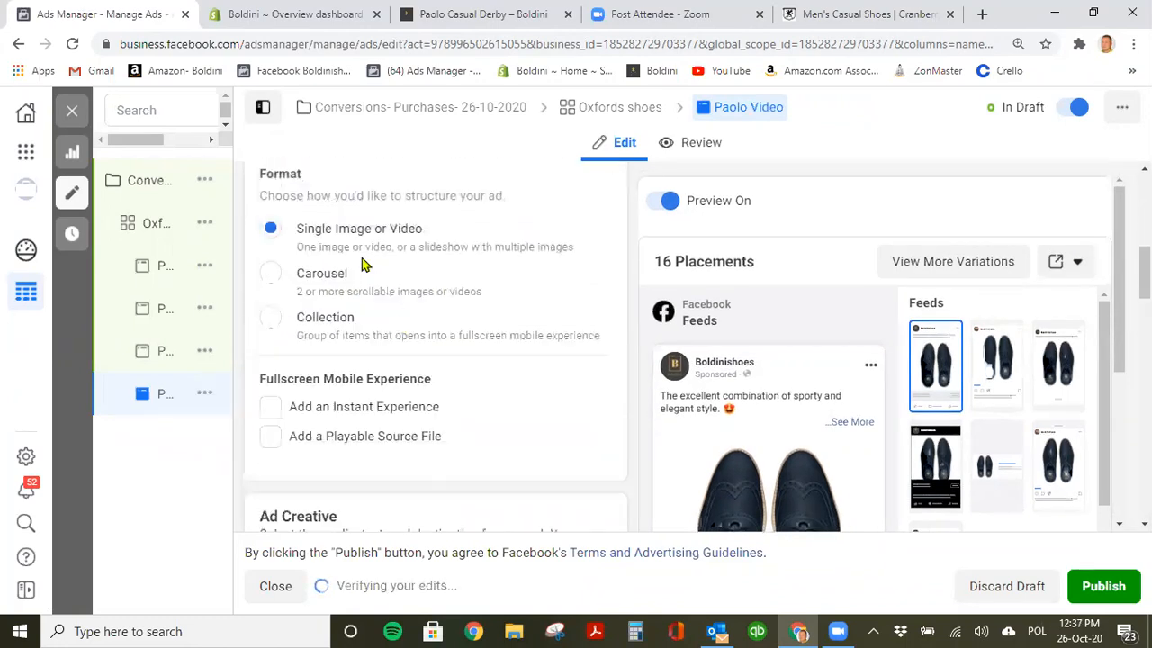
scroll(360, 428, down, 3)
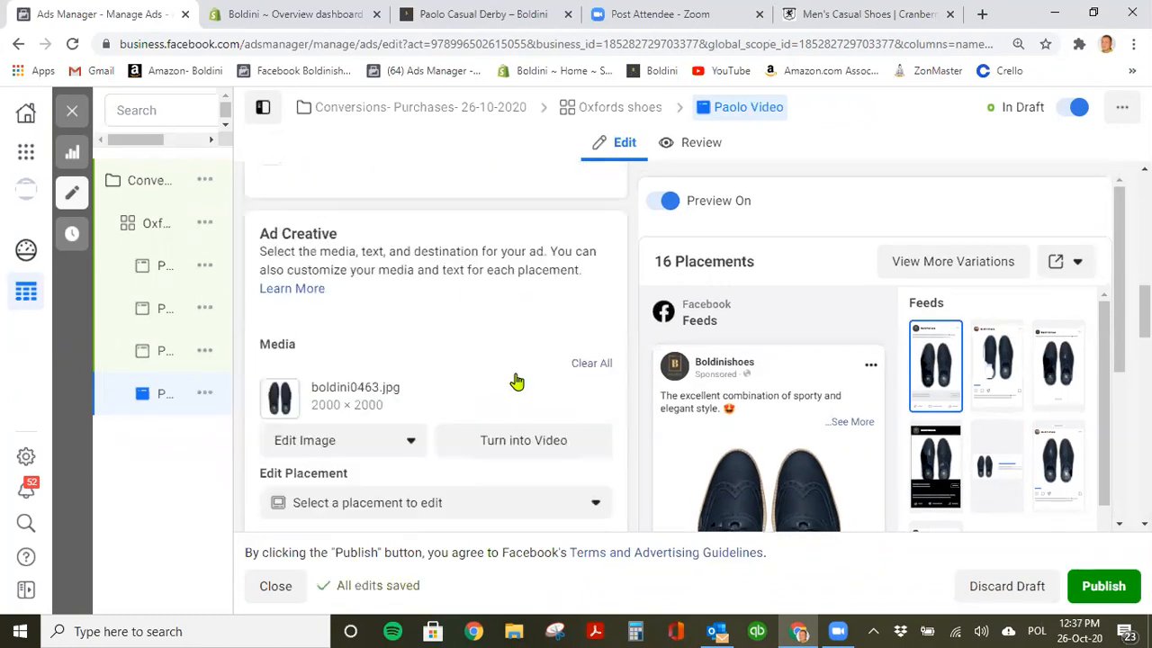
scroll(516, 383, down, 1)
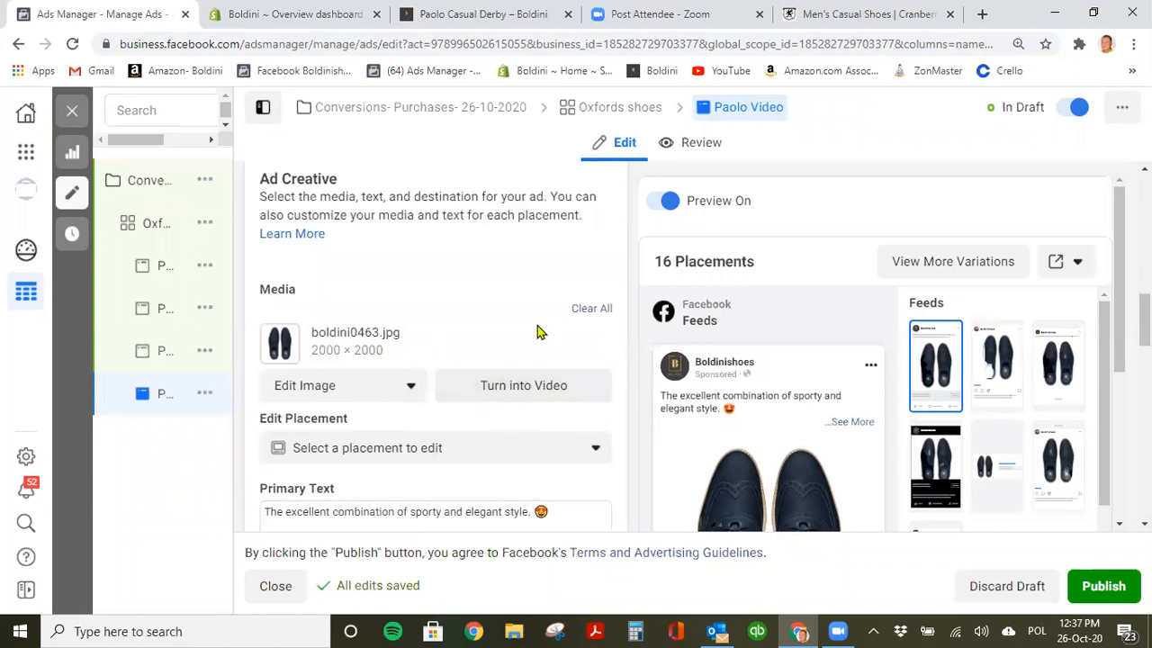
click(592, 310)
Upload the dromago6 video from the "- Filmiki" folder in "Zdjęcia - Marszal Studio" as the ad's media.
click(363, 324)
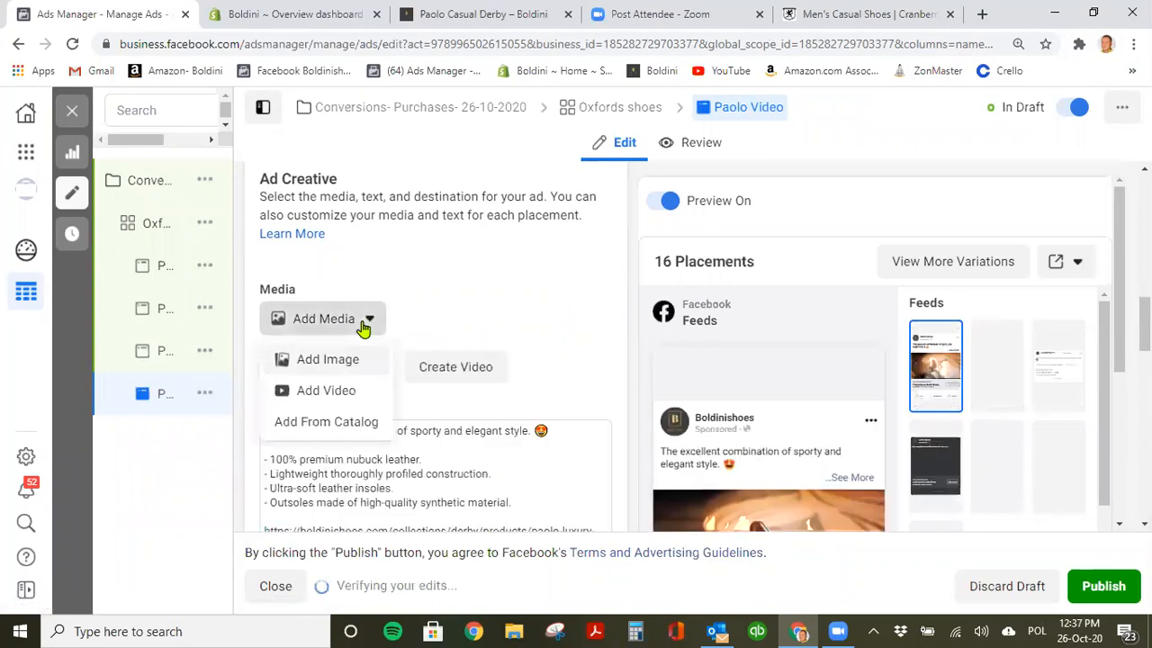
click(369, 390)
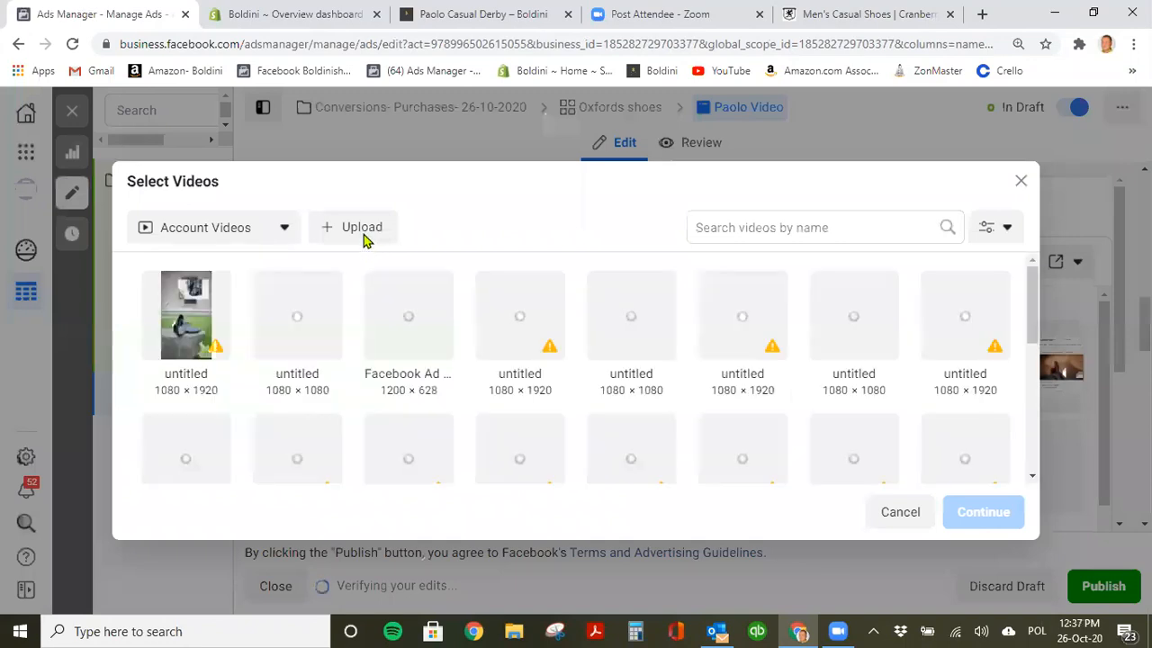
click(362, 231)
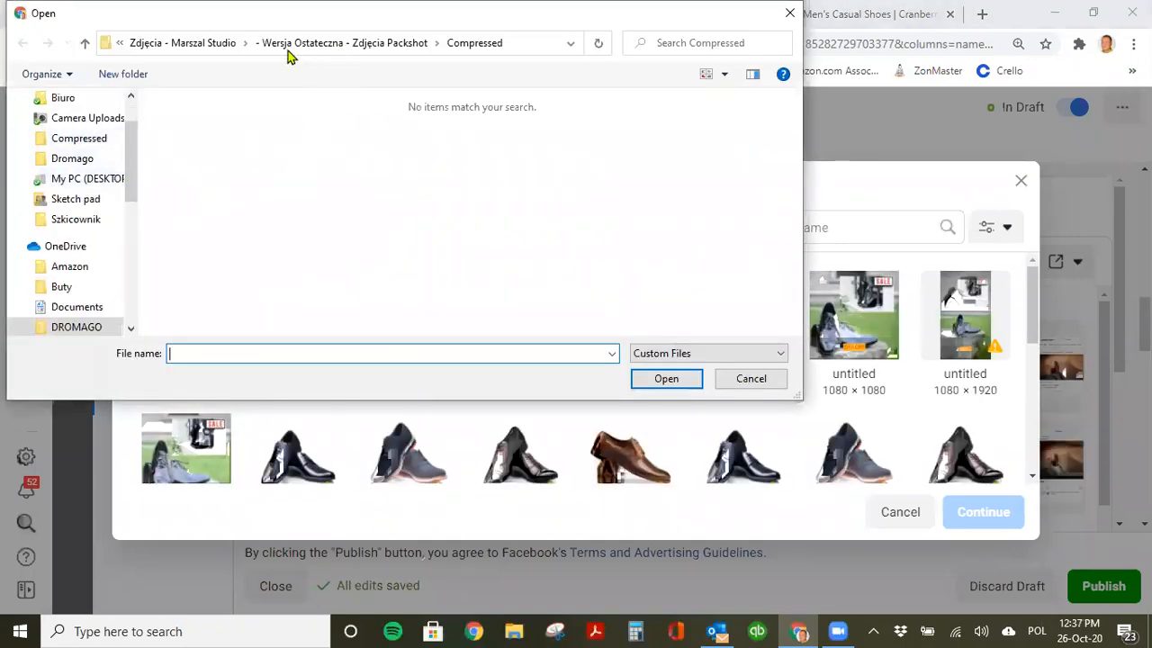
click(216, 44)
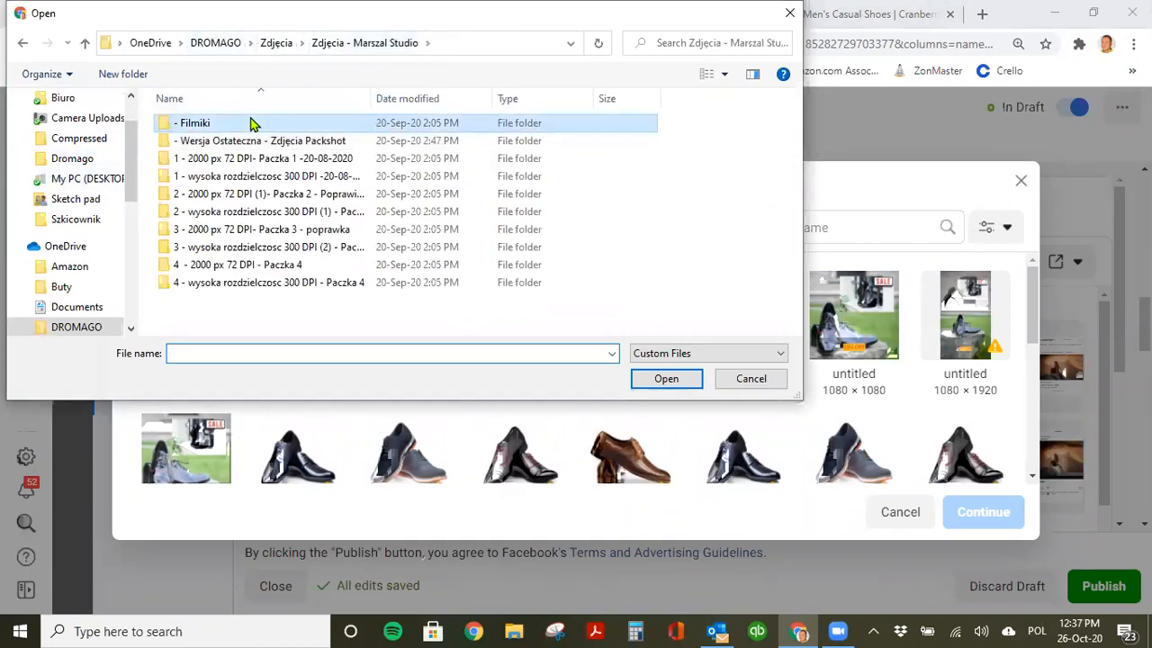
double_click(252, 123)
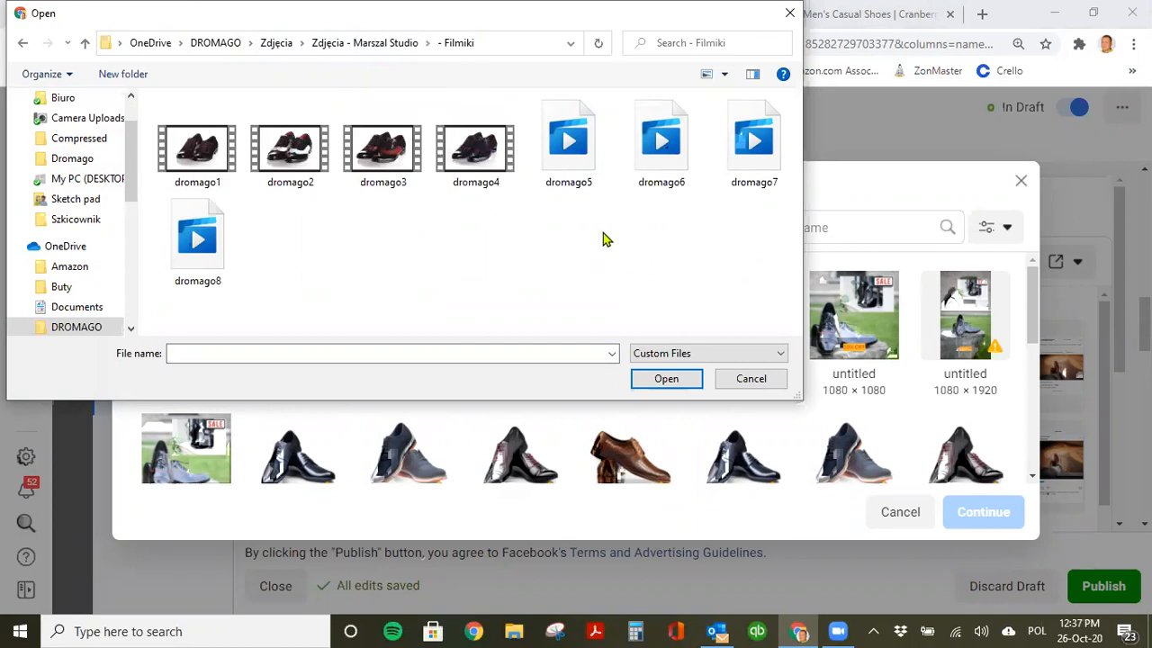
click(684, 169)
click(666, 379)
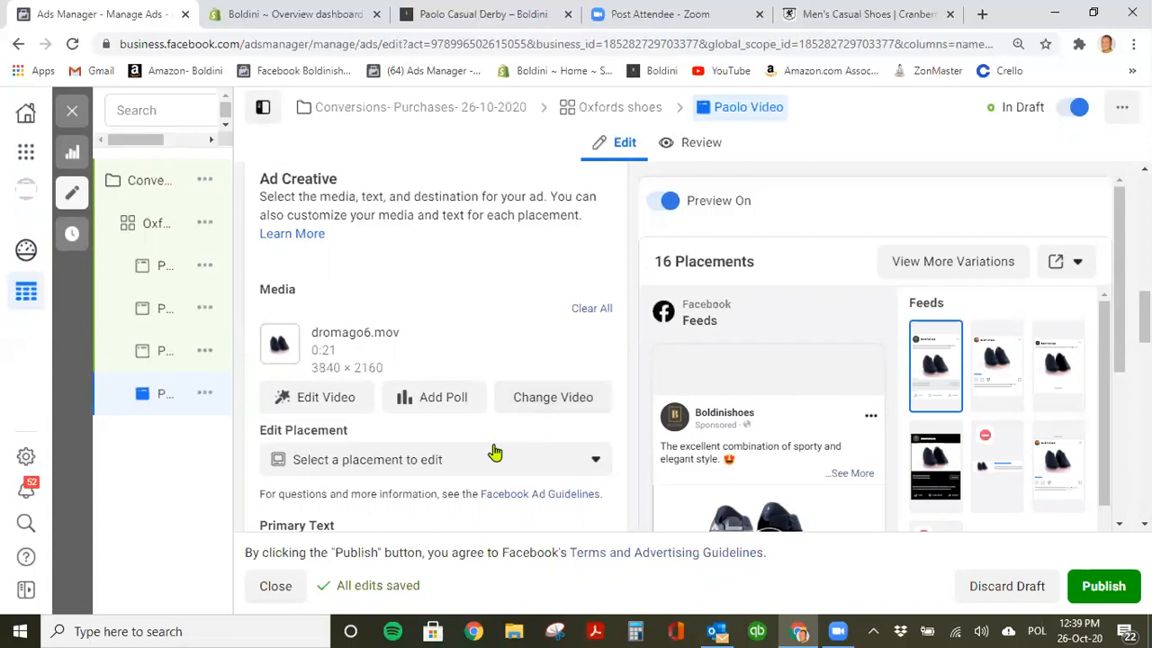
Delete the blank line between the opening sentence and the bullet list in the Paolo Video ad's primary text.
scroll(499, 453, down, 5)
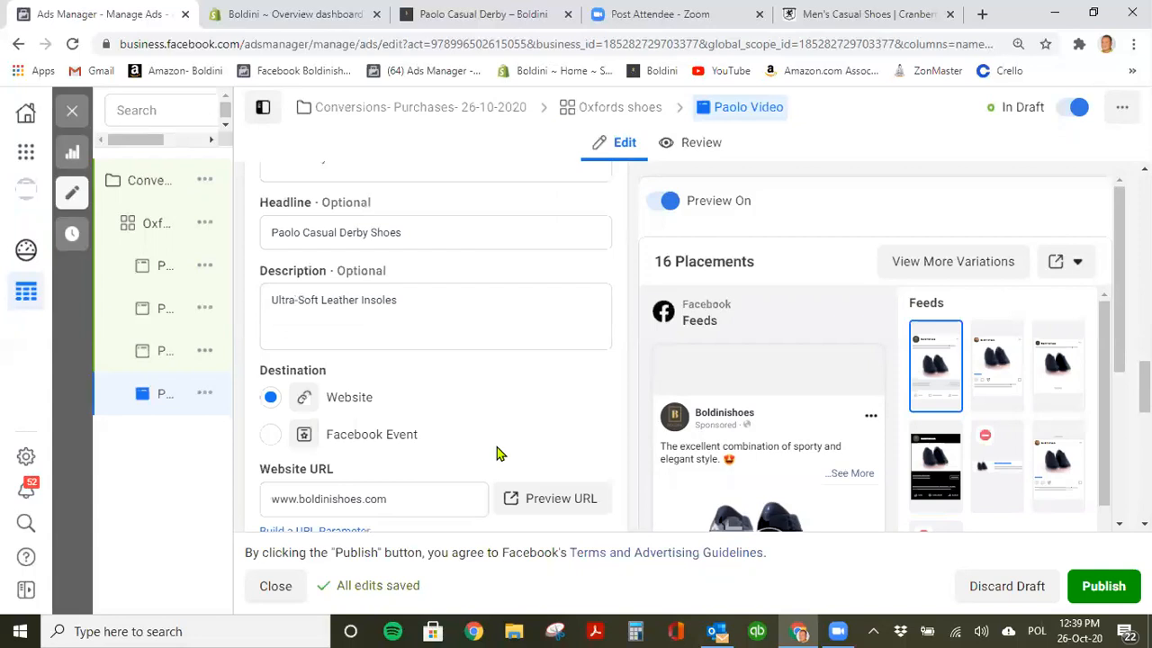
click(435, 236)
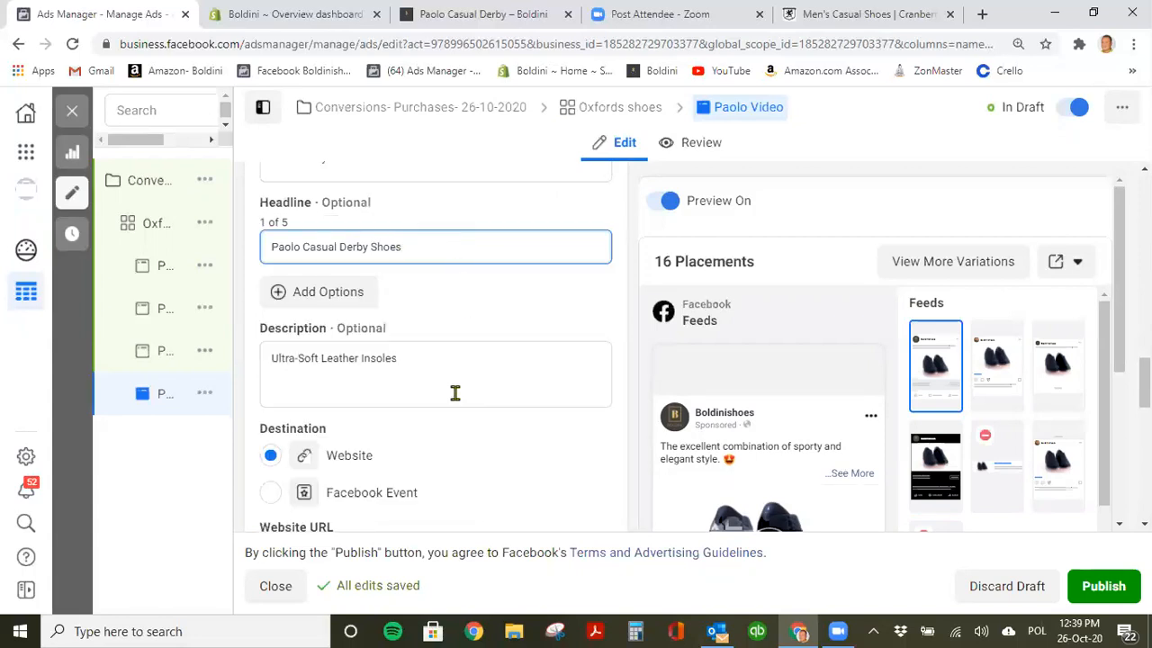
scroll(455, 393, down, 2)
scroll(454, 396, up, 8)
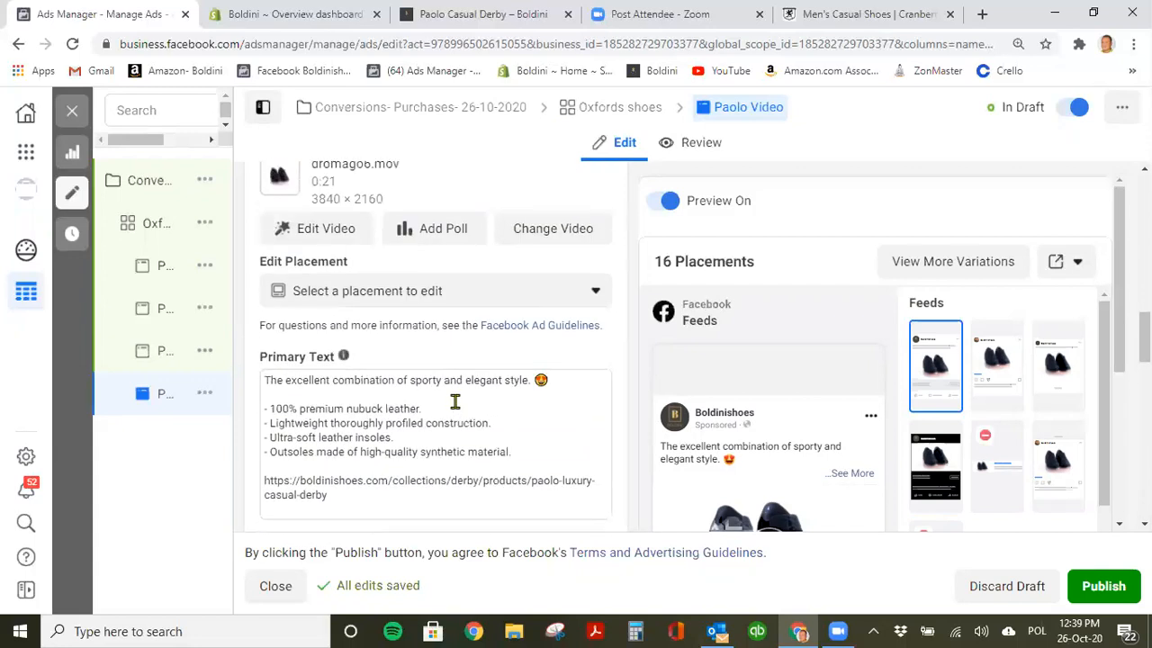
scroll(461, 403, down, 2)
scroll(468, 398, down, 2)
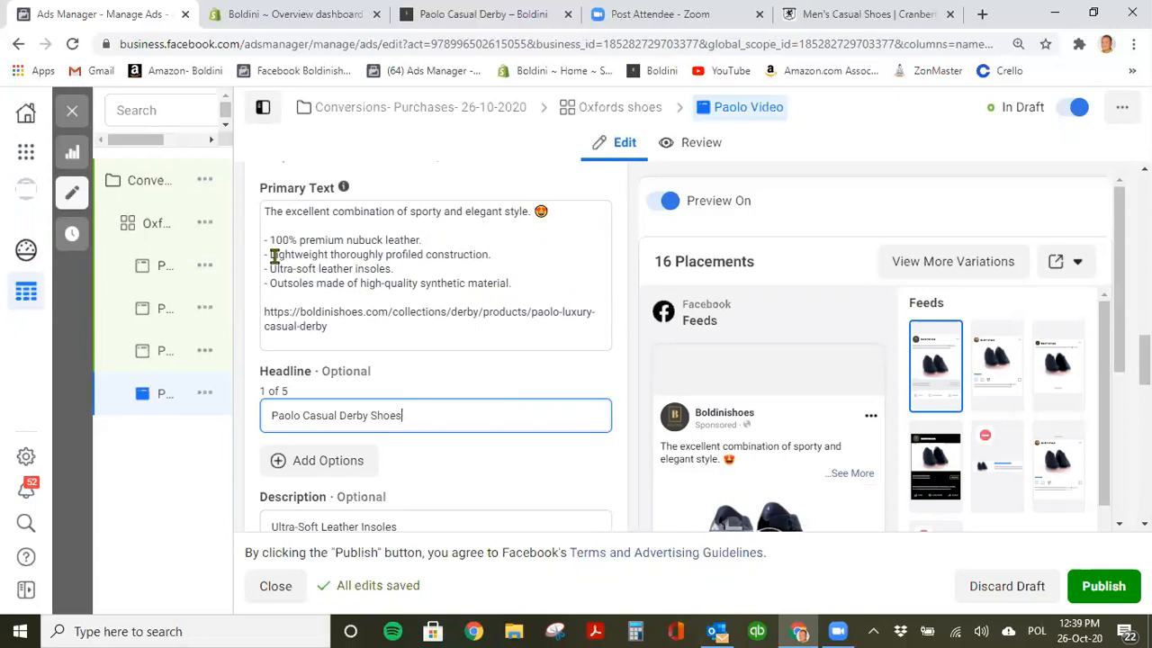
click(286, 286)
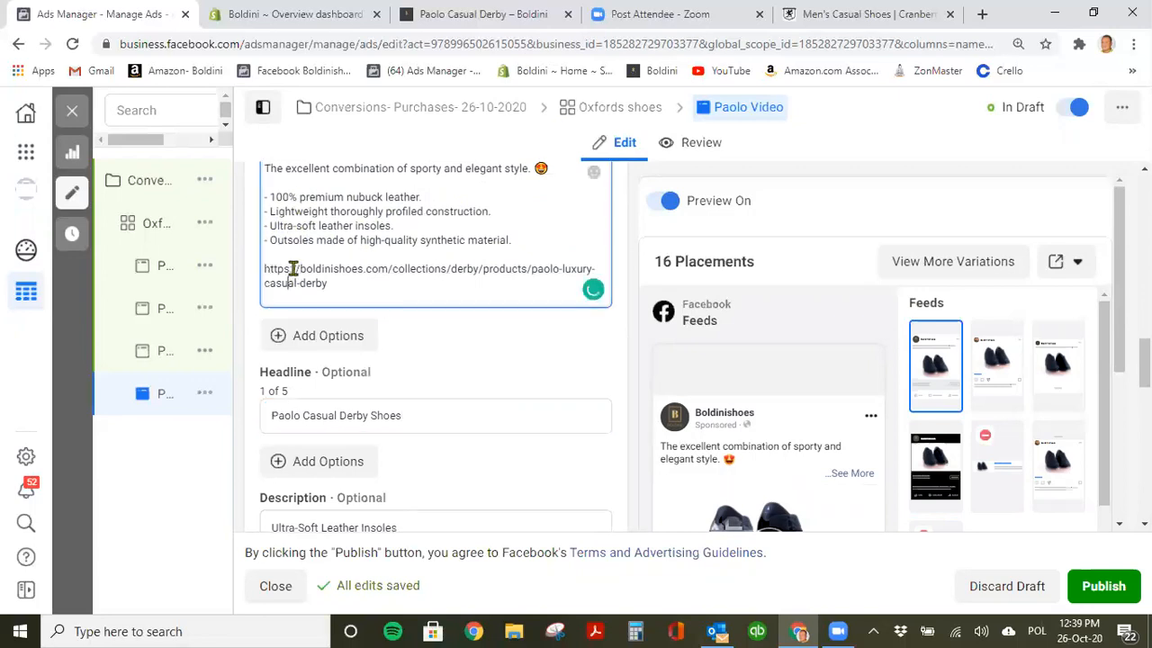
scroll(267, 236, up, 1)
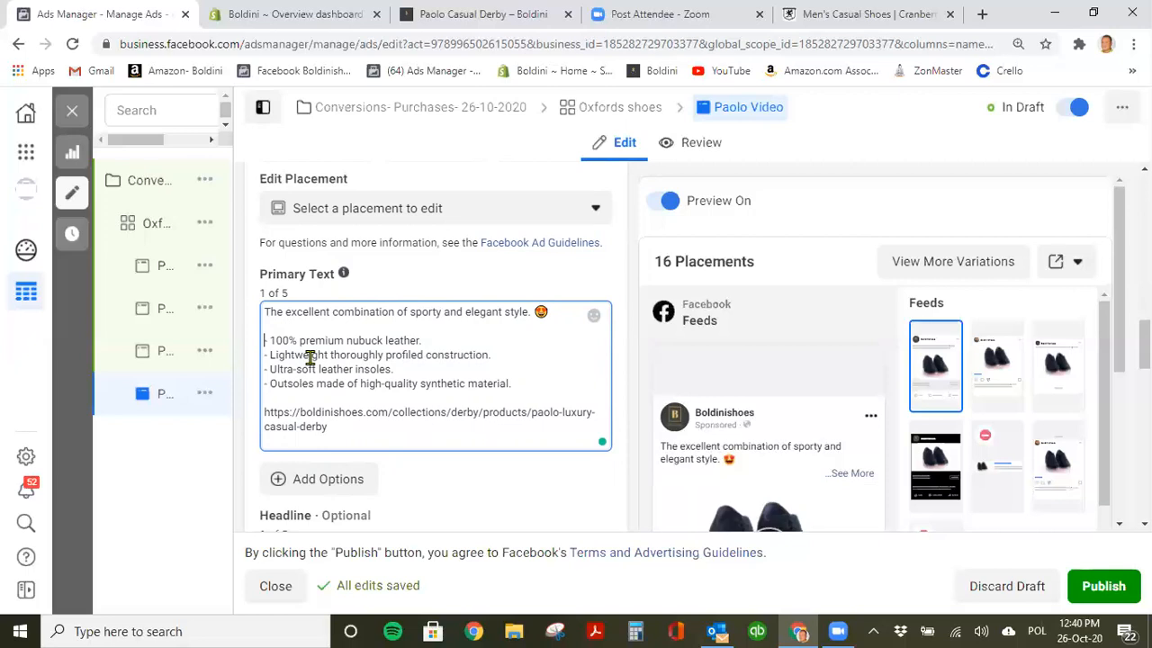
key(BackSpace)
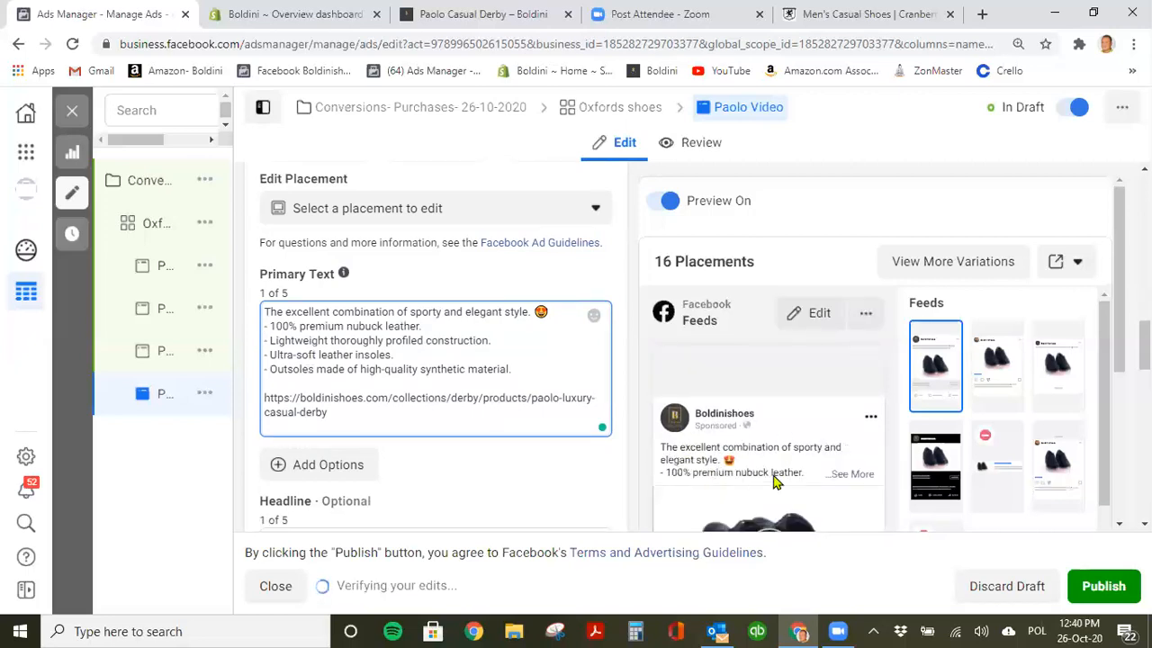
scroll(481, 392, down, 1)
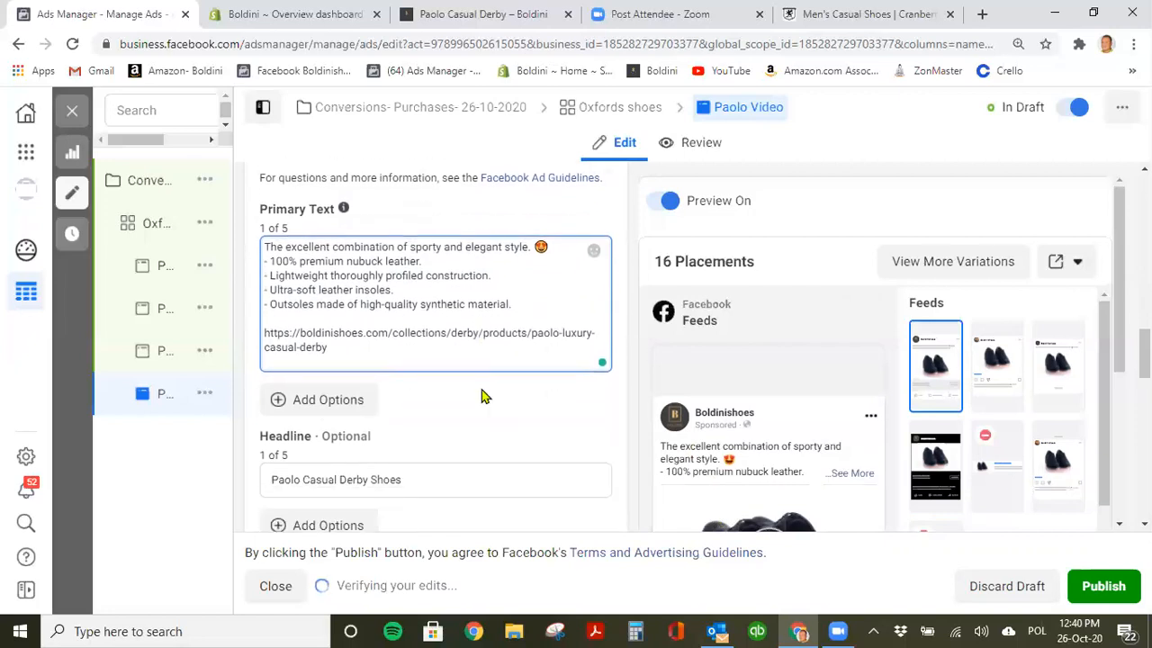
Close the Paolo Video ad editor and open the "Paolo Carousel - Copy" ad for editing.
scroll(480, 392, down, 5)
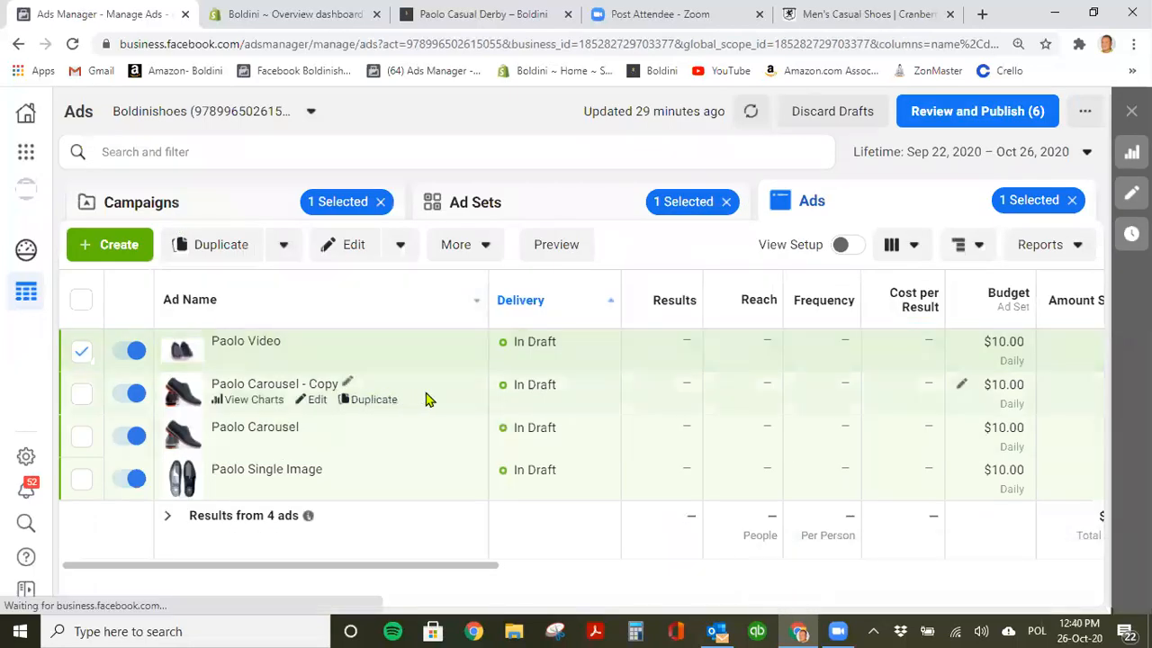
click(427, 400)
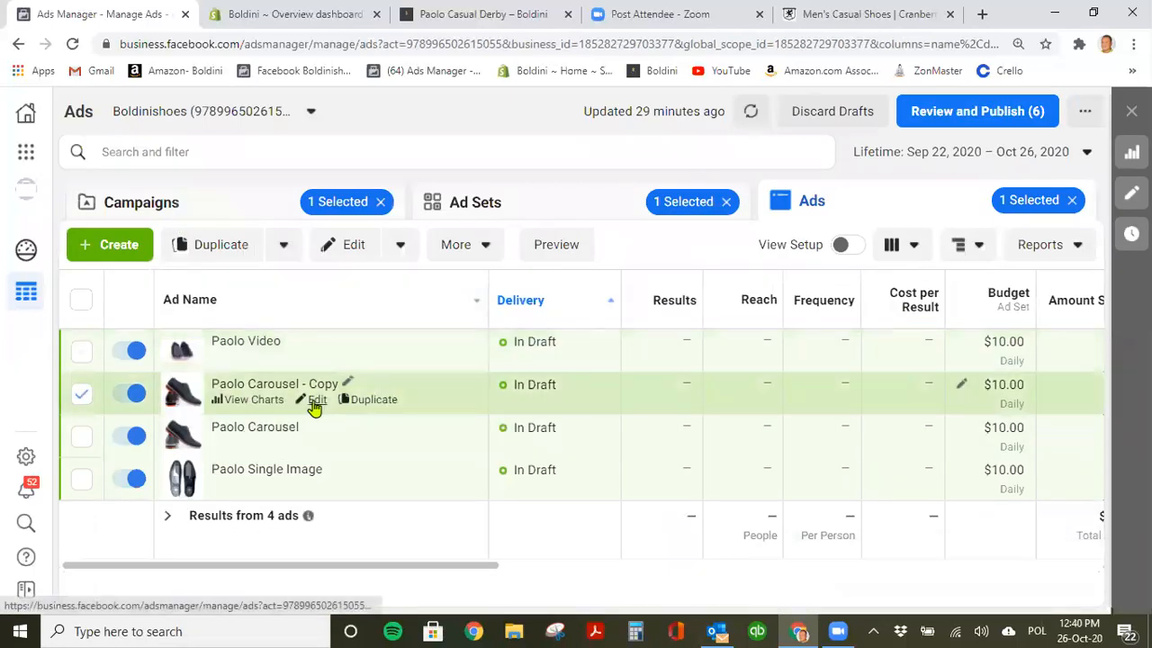
click(314, 405)
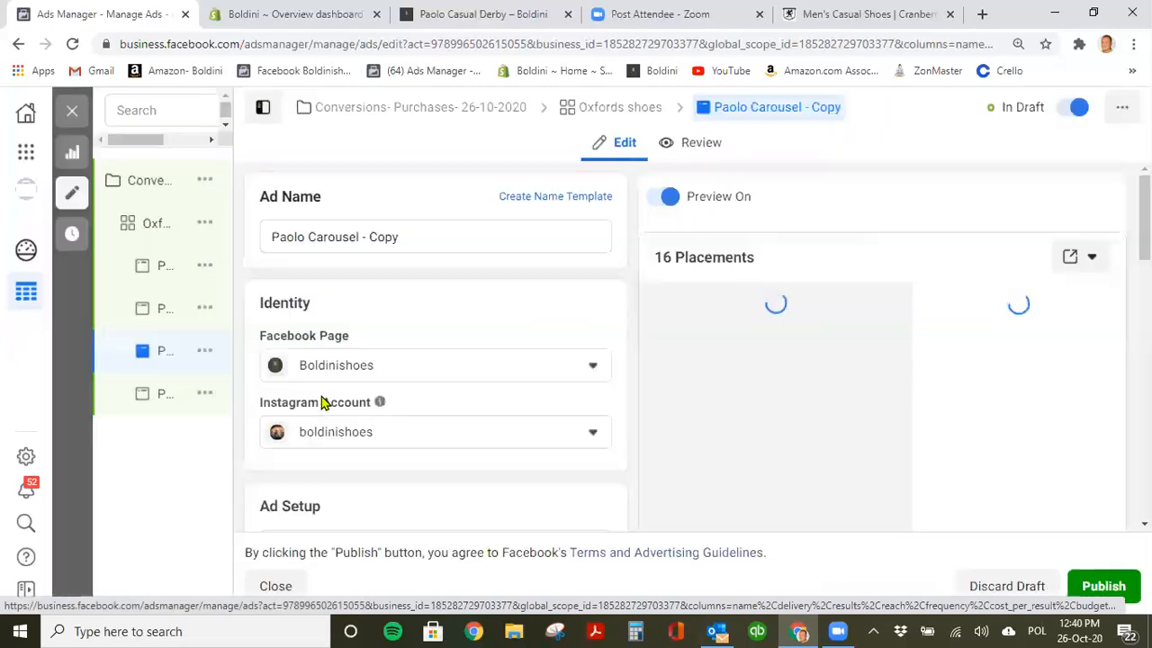
Add a fourth image card to the carousel of the "Paolo Carousel - Copy" ad.
scroll(369, 455, down, 10)
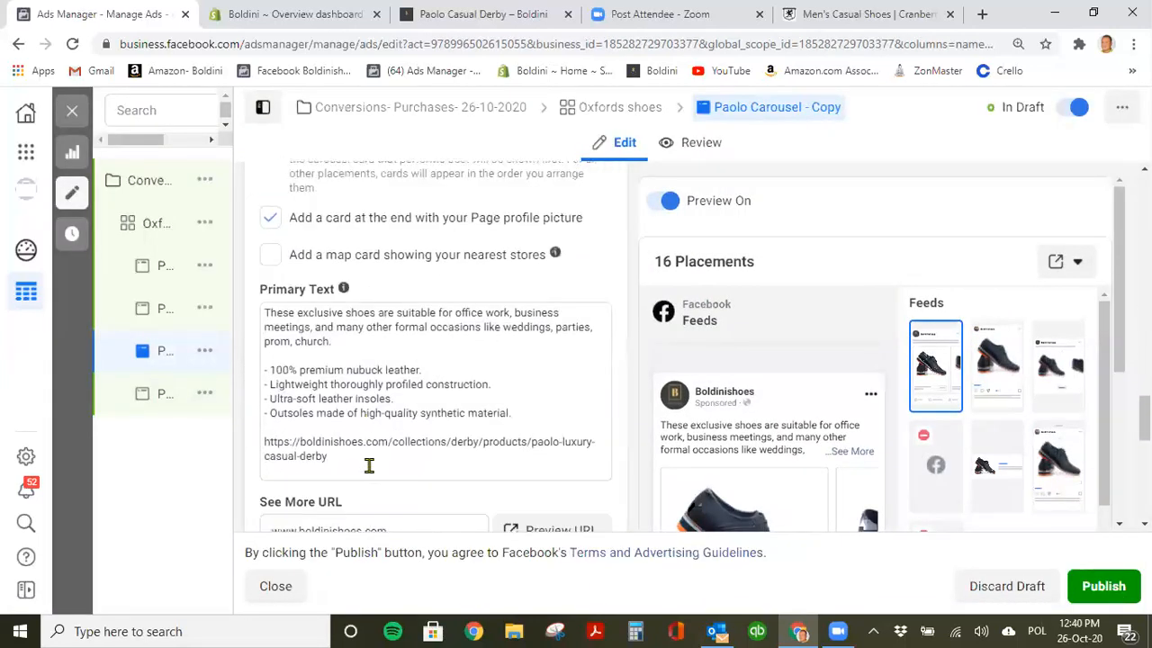
scroll(373, 463, down, 2)
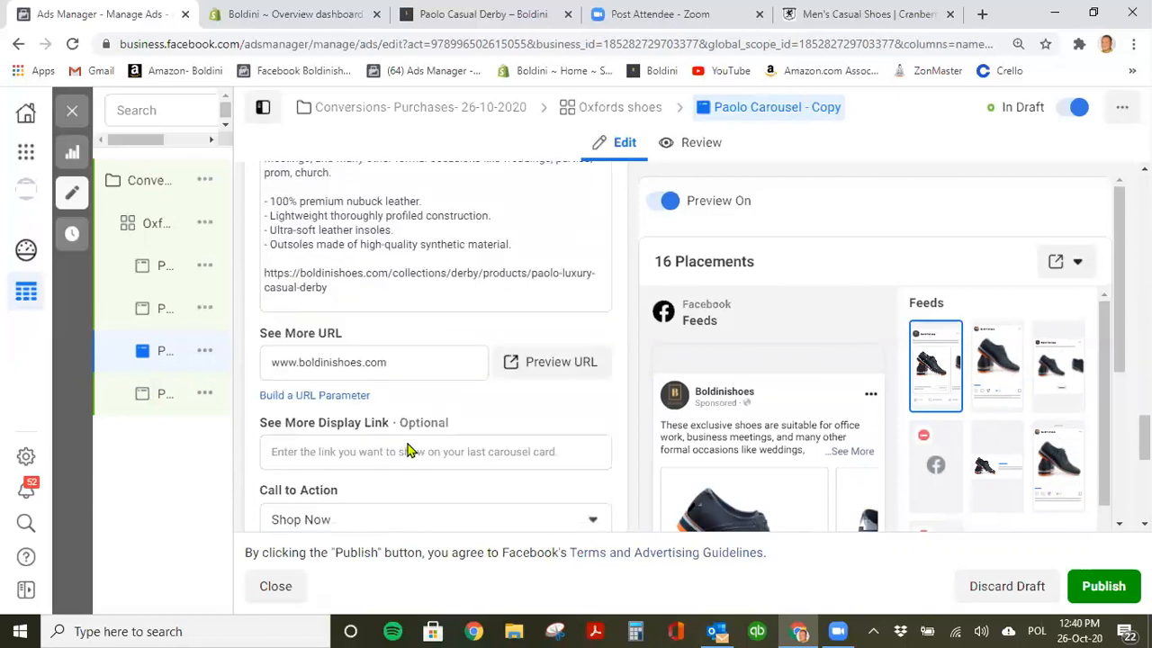
scroll(406, 450, down, 2)
scroll(381, 391, up, 6)
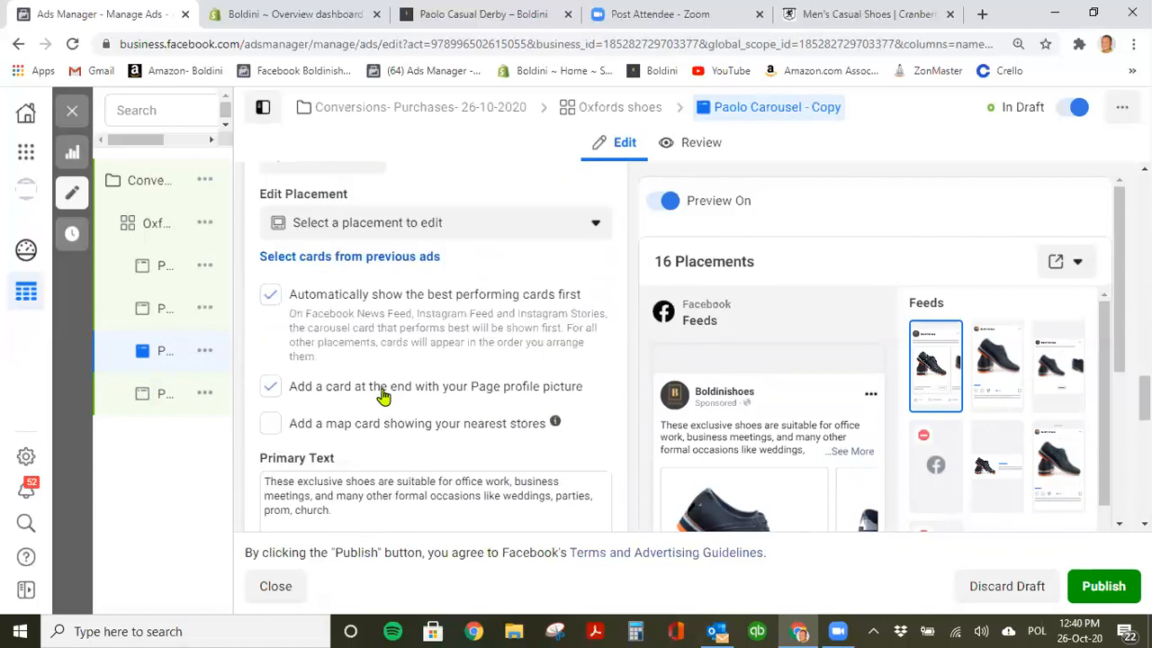
scroll(335, 349, up, 2)
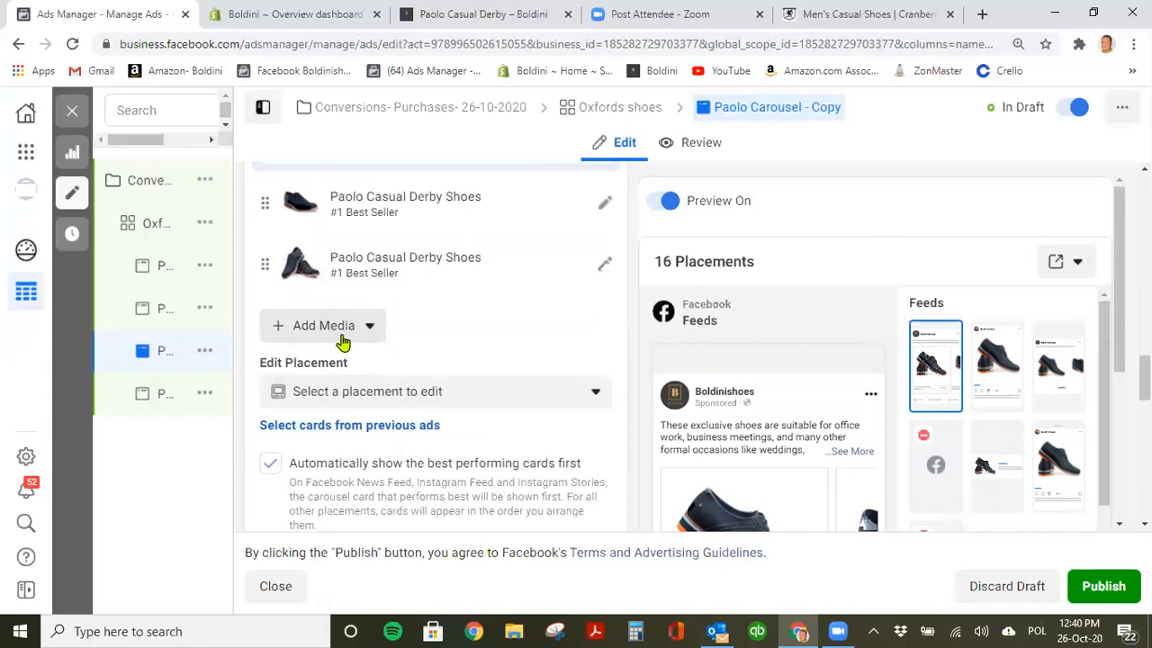
scroll(404, 310, up, 2)
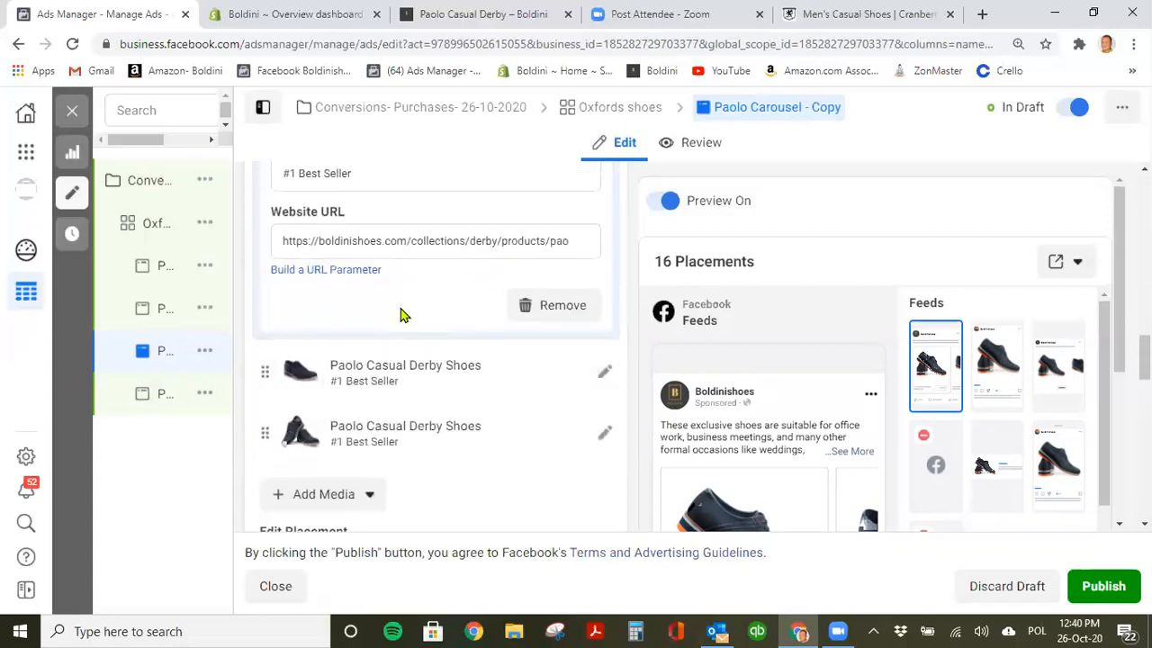
click(354, 504)
scroll(473, 472, down, 2)
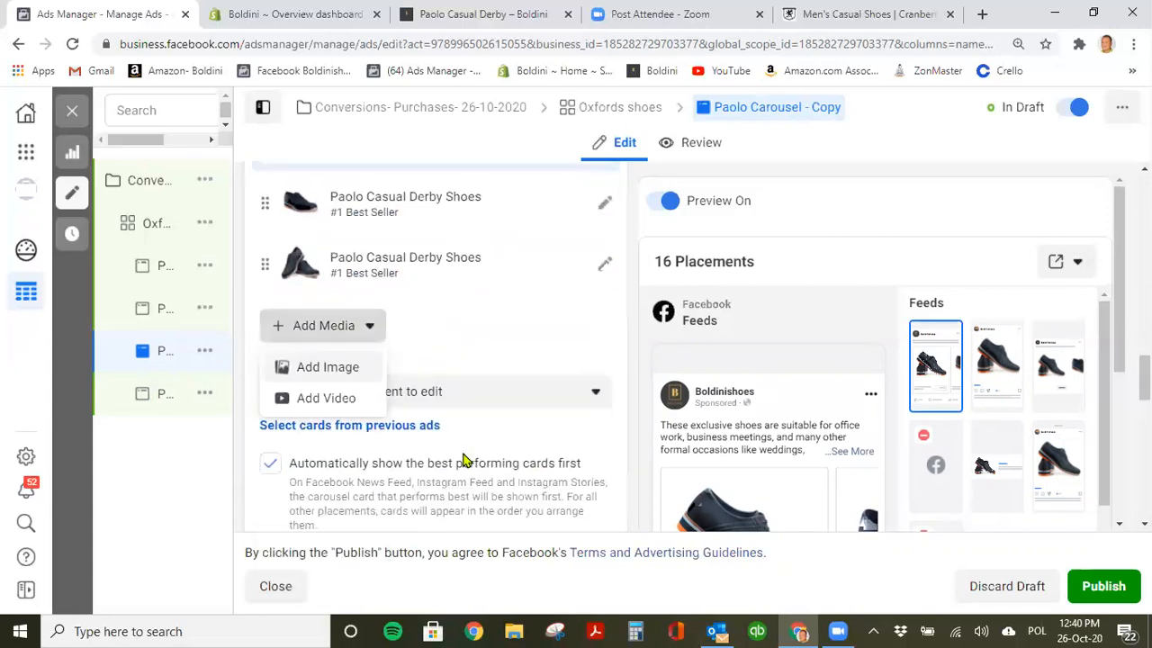
click(347, 381)
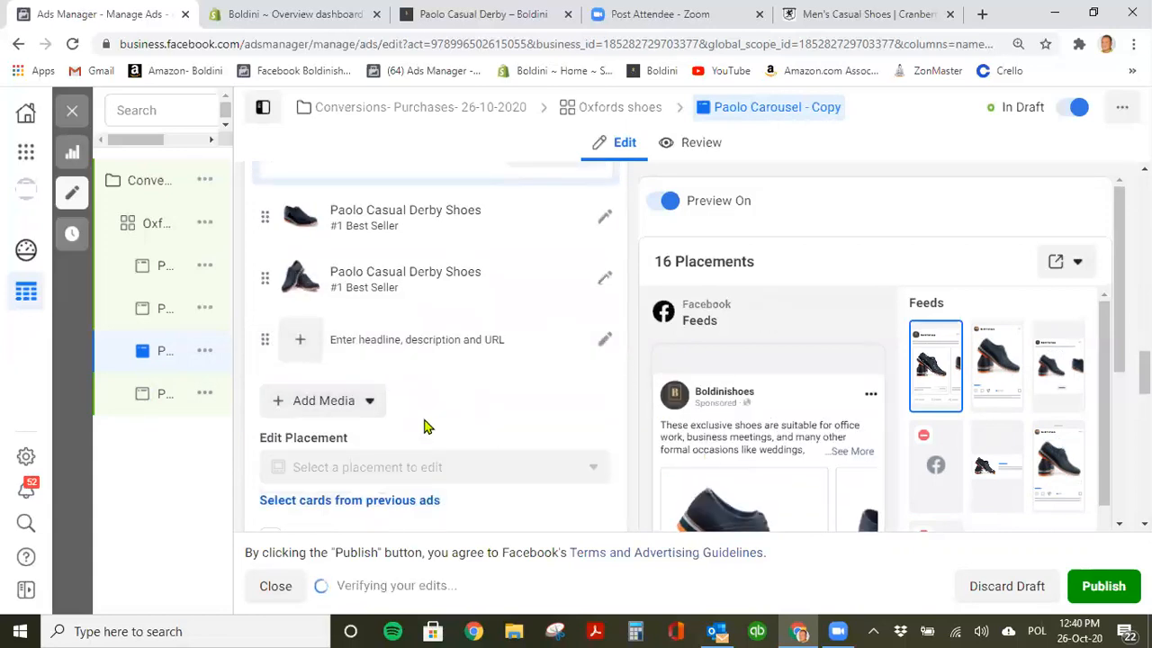
Expand the new empty carousel card and assign it the account image boldini0463.jpg.
scroll(435, 428, down, 2)
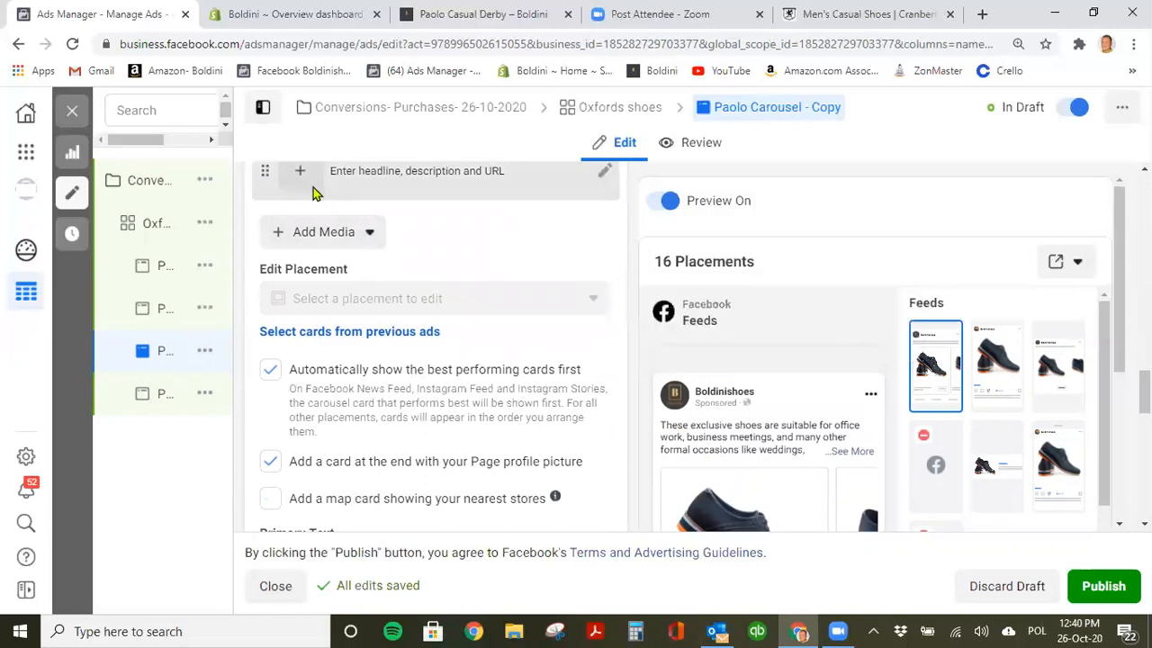
scroll(423, 387, down, 1)
scroll(423, 391, down, 3)
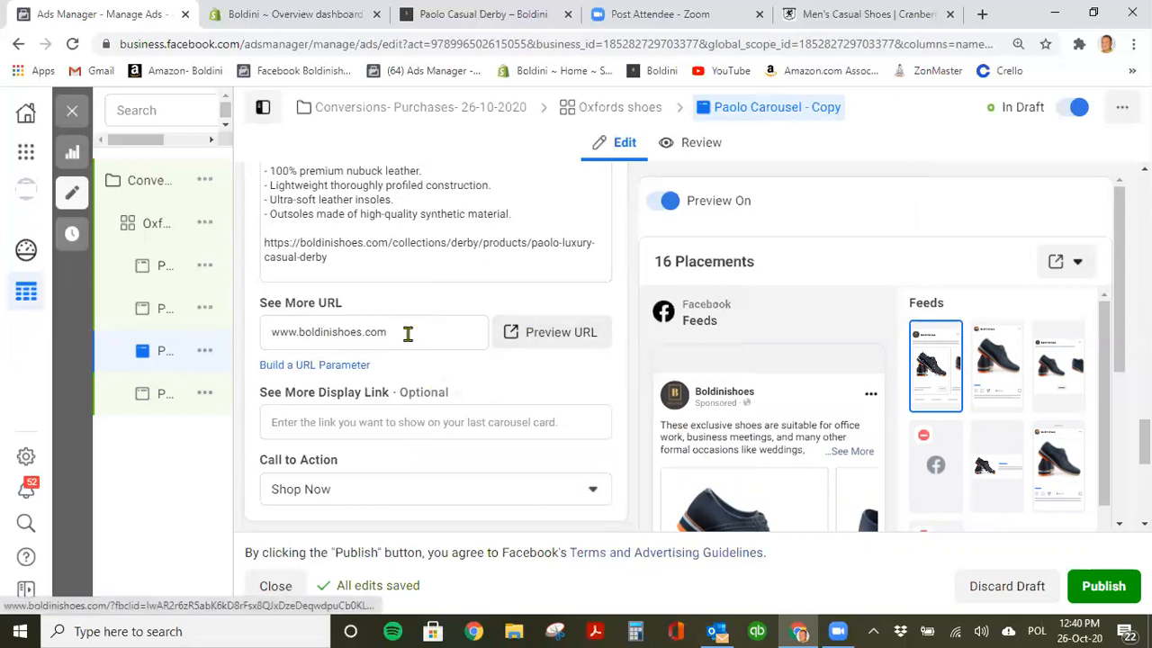
scroll(406, 335, up, 2)
scroll(406, 344, up, 2)
scroll(406, 344, down, 3)
scroll(406, 347, up, 5)
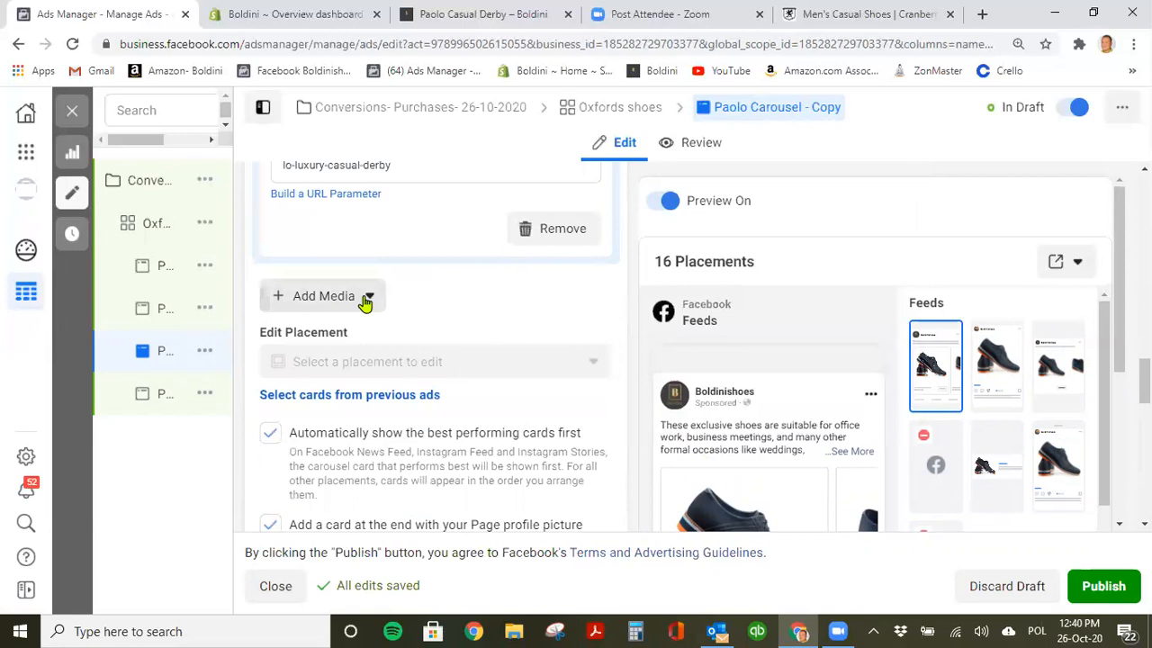
scroll(377, 310, up, 1)
scroll(378, 315, up, 2)
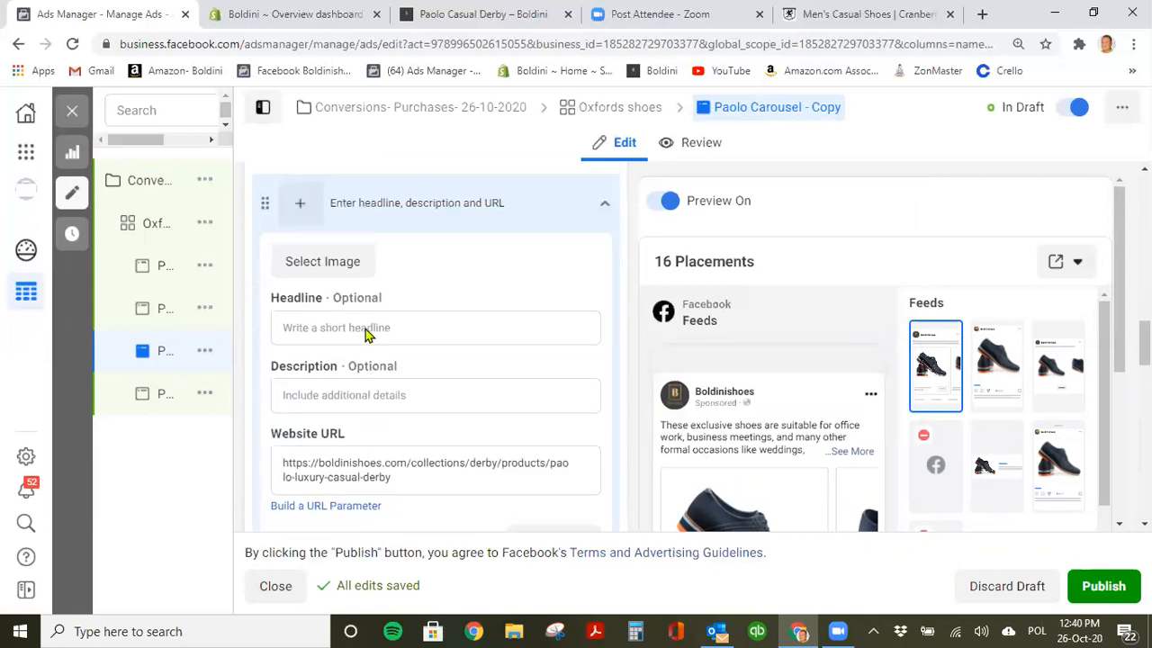
scroll(365, 324, up, 2)
click(354, 289)
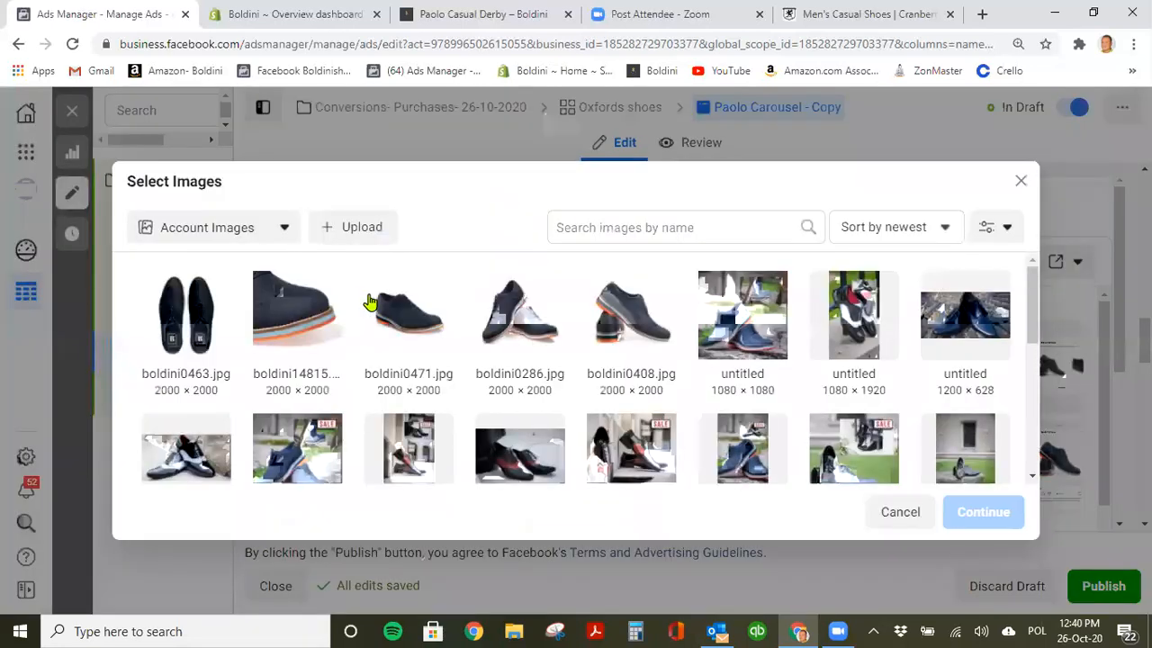
click(232, 340)
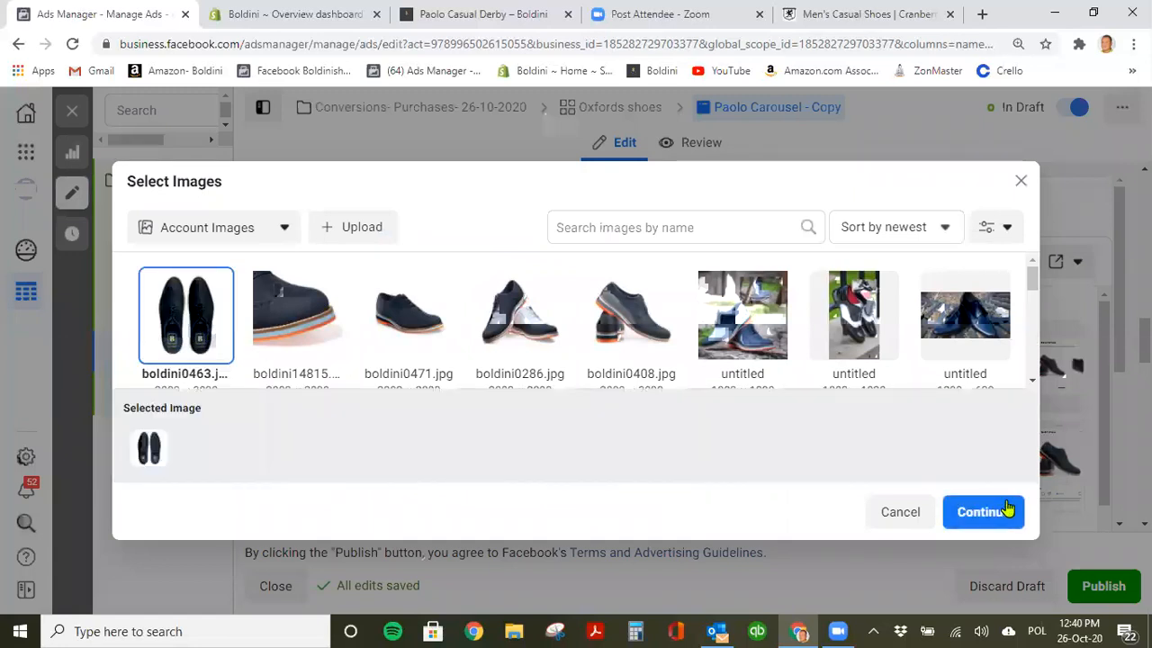
key(Return)
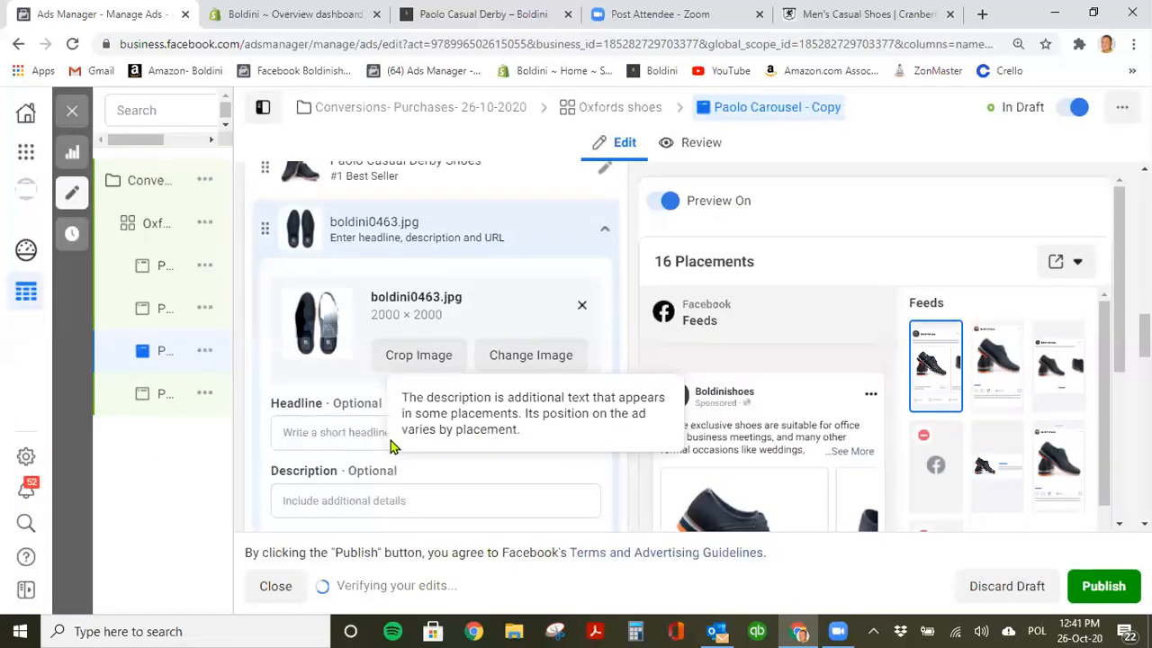
scroll(405, 270, up, 3)
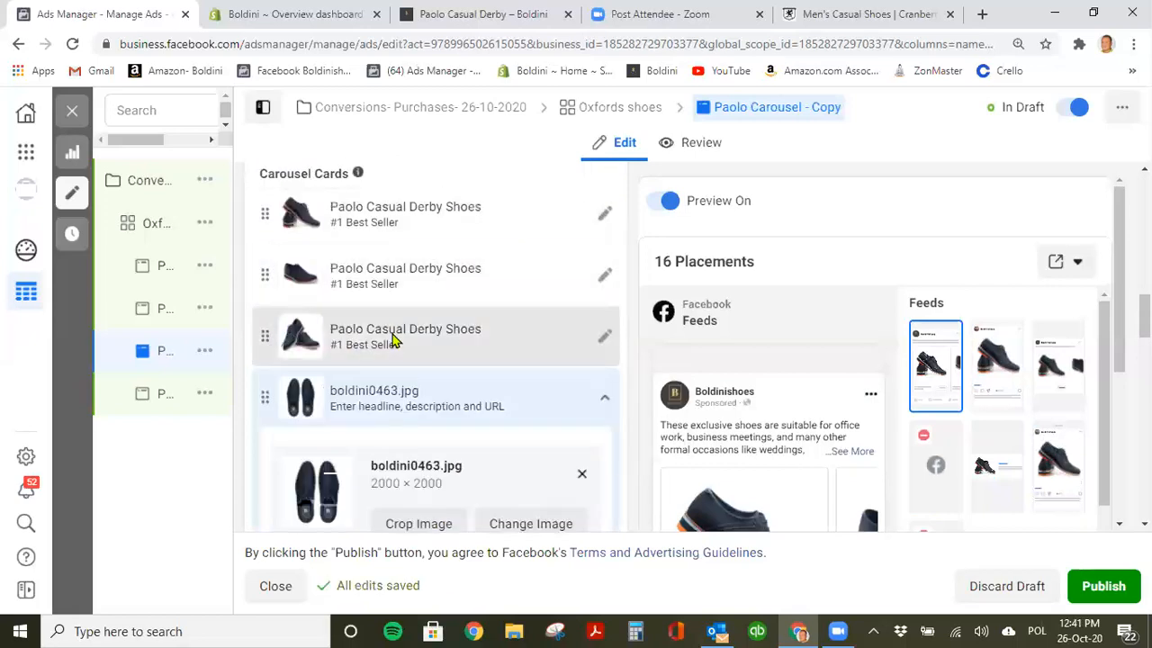
Copy the headline "Paolo Casual Derby Shoes" from the third carousel card into the headline of the boldini0463.jpg card.
click(393, 338)
scroll(426, 434, down, 2)
drag(446, 378, 252, 383)
key(ctrl+c)
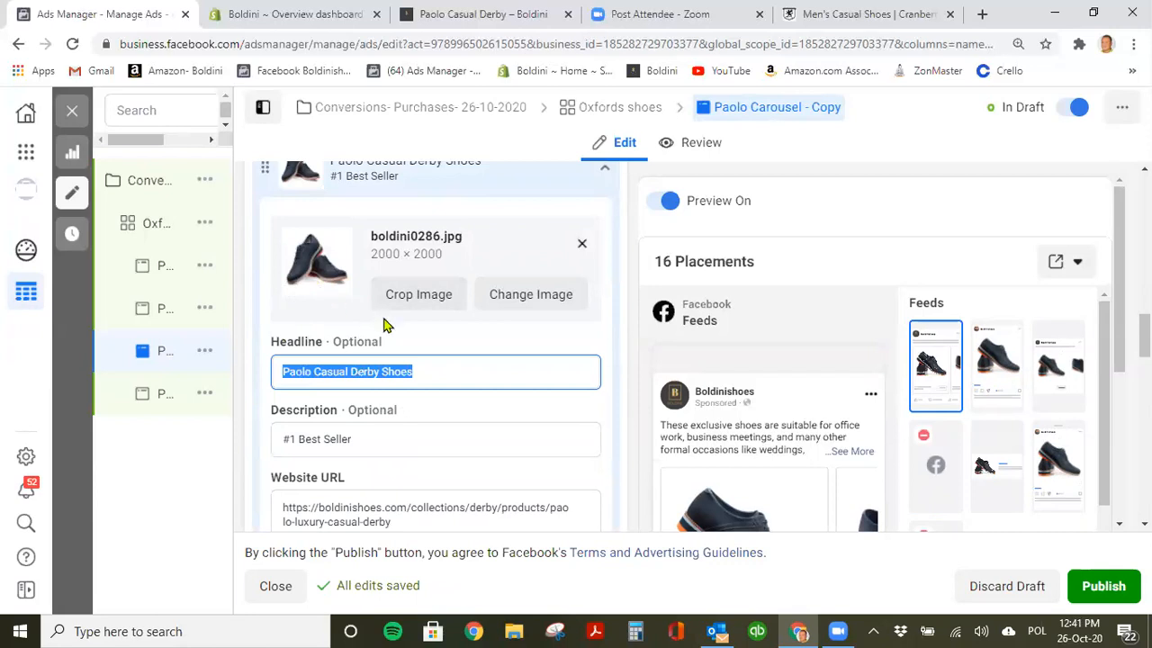
scroll(387, 328, down, 5)
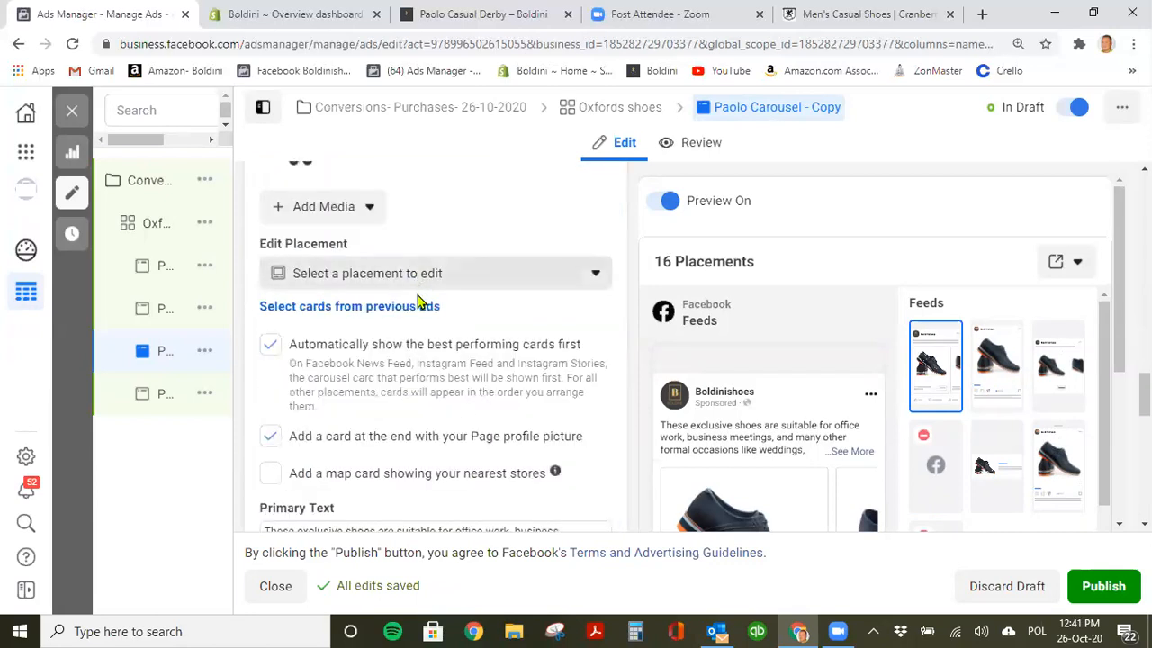
scroll(418, 306, down, 4)
scroll(413, 308, up, 2)
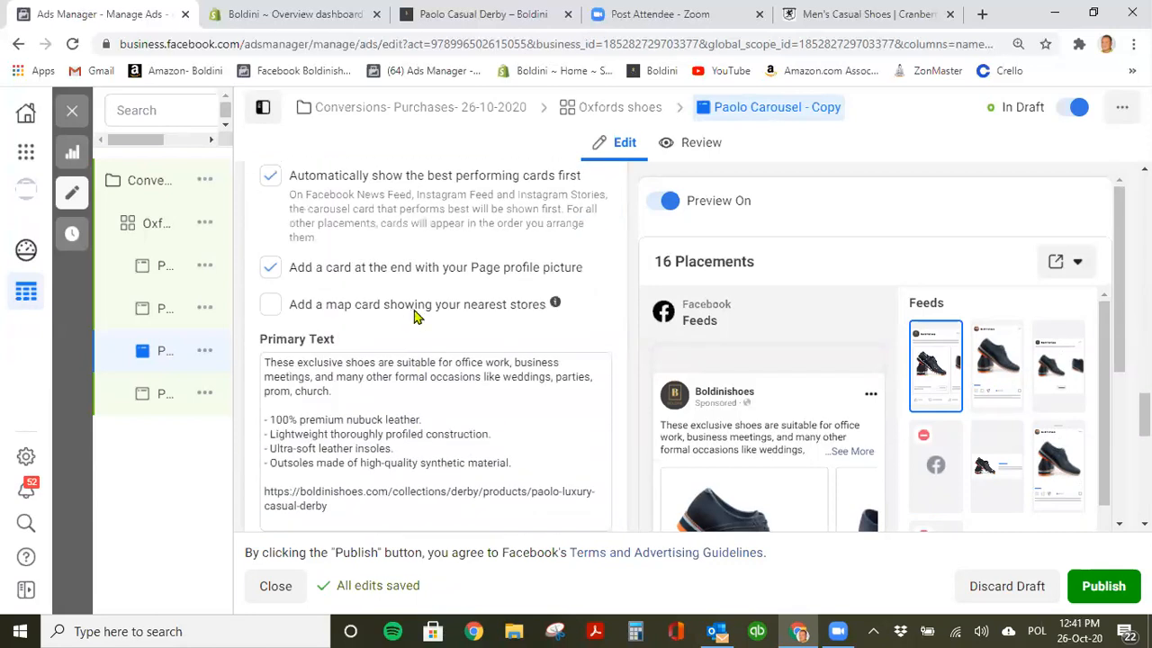
scroll(414, 315, down, 5)
scroll(417, 318, up, 2)
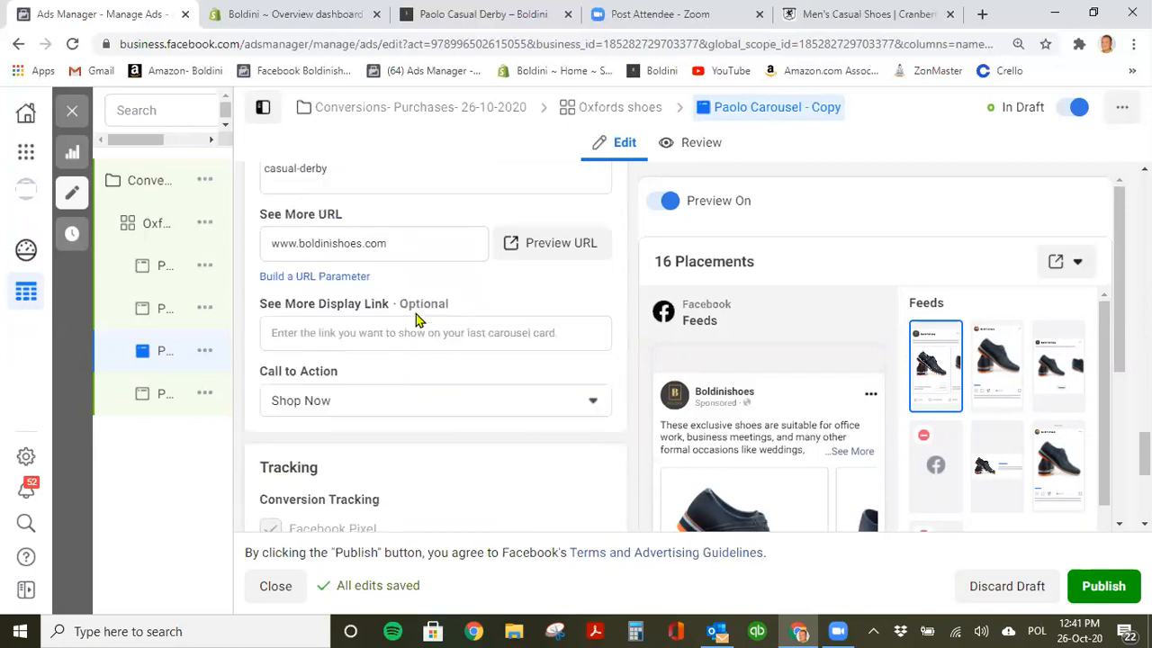
scroll(418, 320, up, 10)
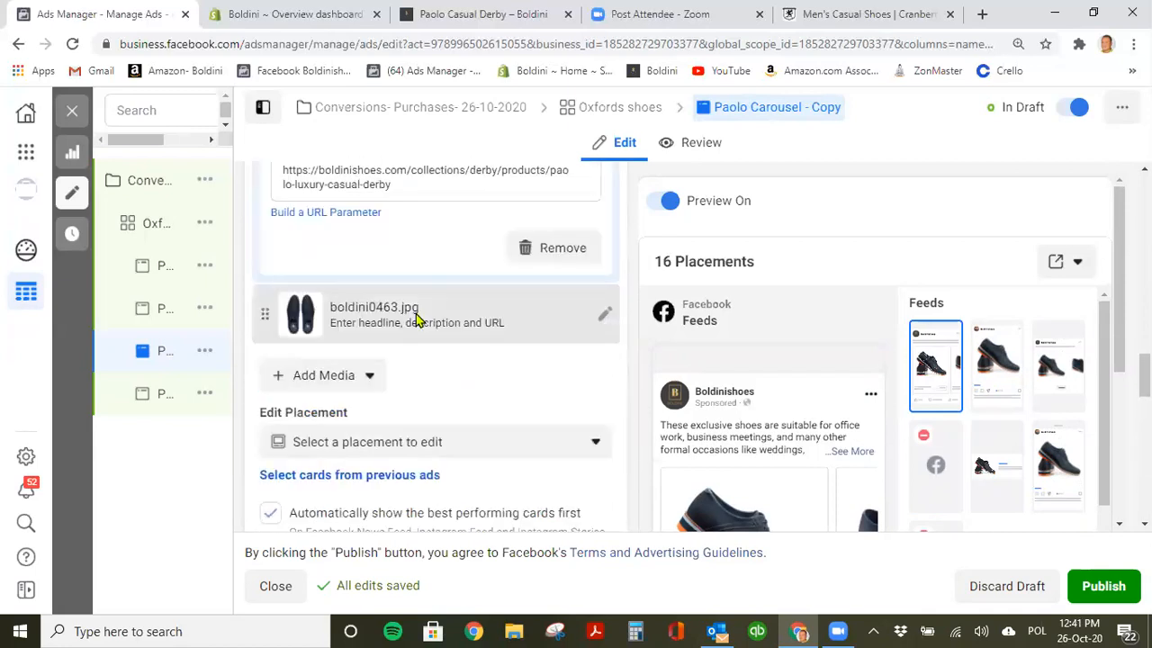
click(433, 325)
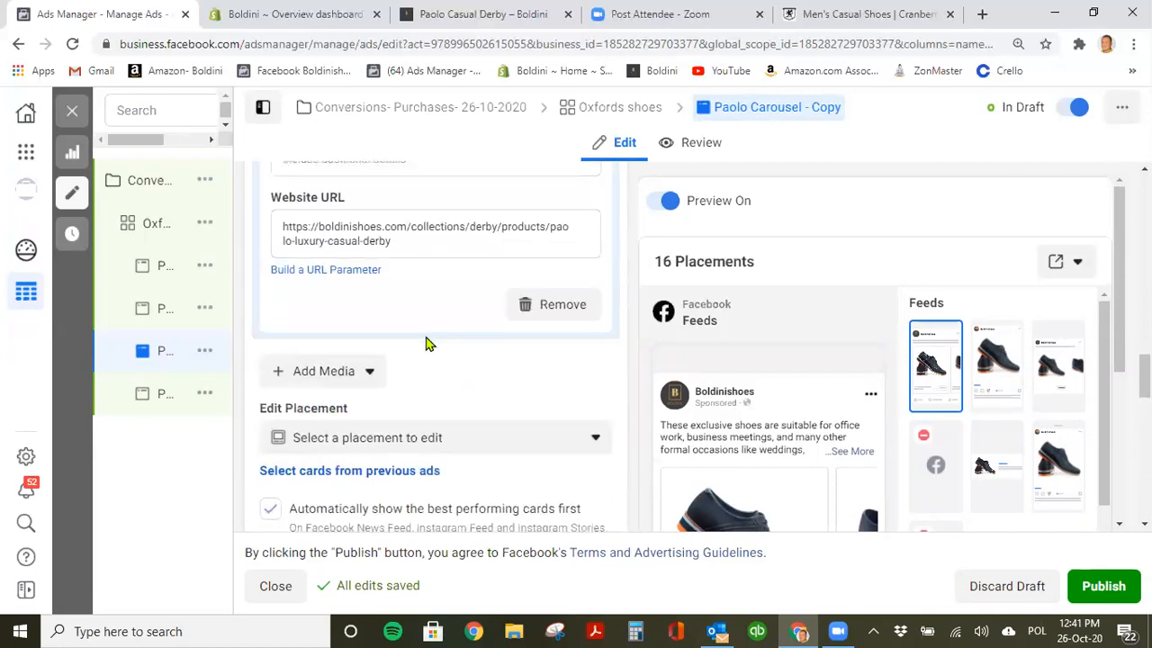
scroll(390, 291, up, 2)
click(396, 262)
key(ctrl+v)
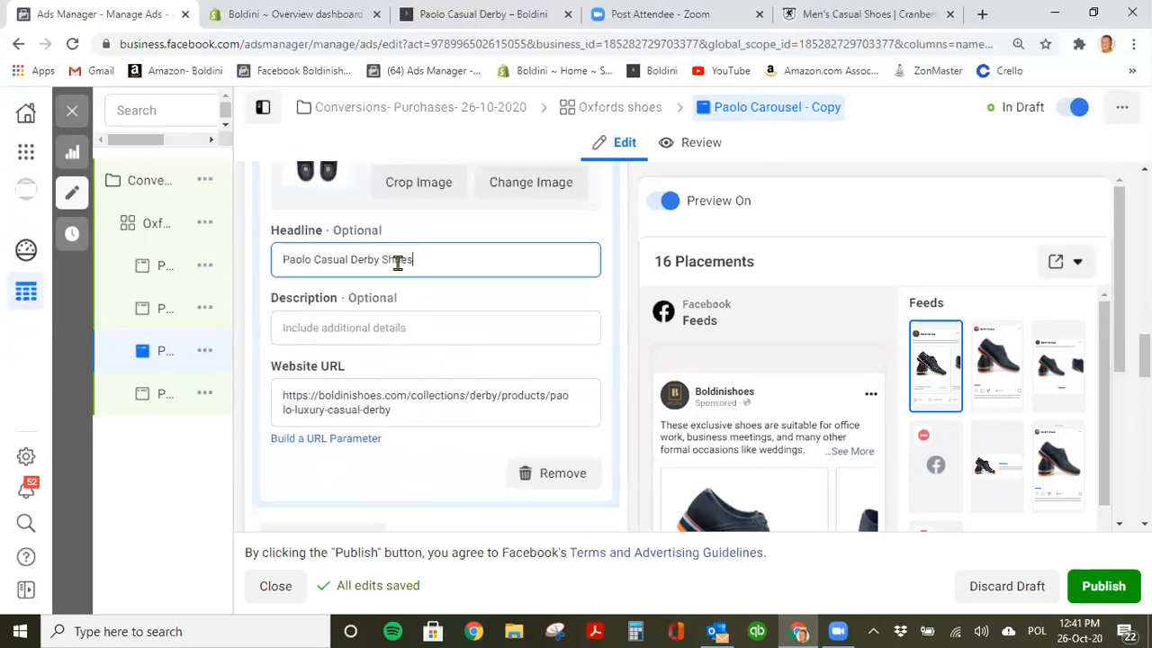
Give the boldini0463.jpg carousel card the description "#1 Best Seller", matching the third card.
scroll(468, 278, up, 4)
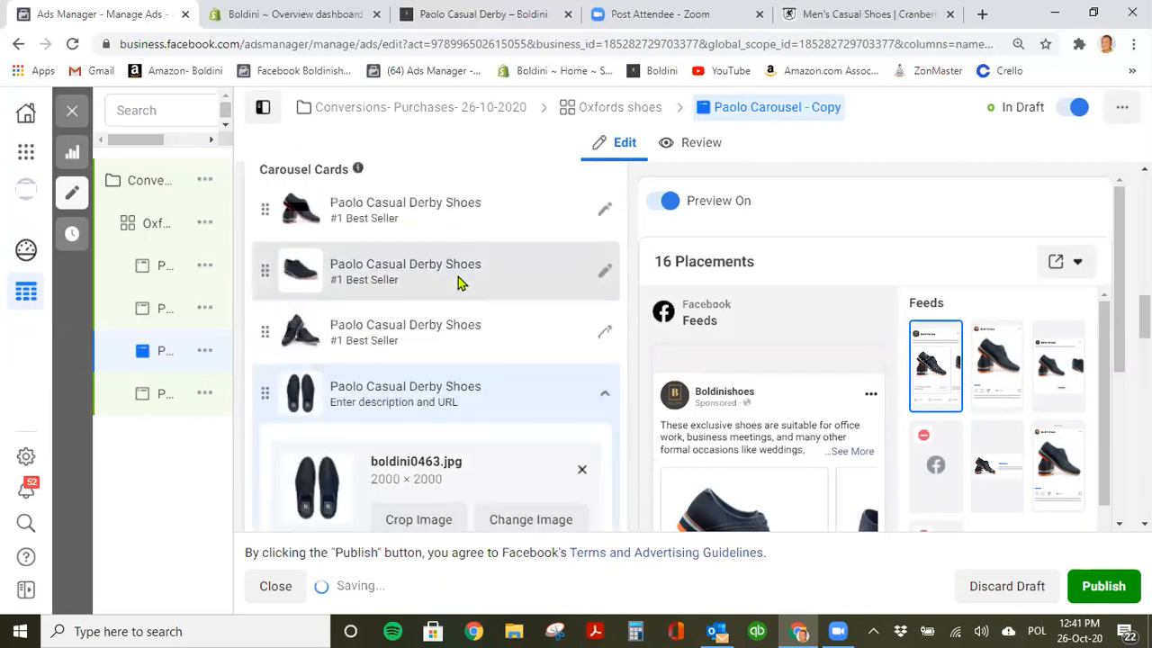
click(445, 350)
scroll(450, 359, down, 4)
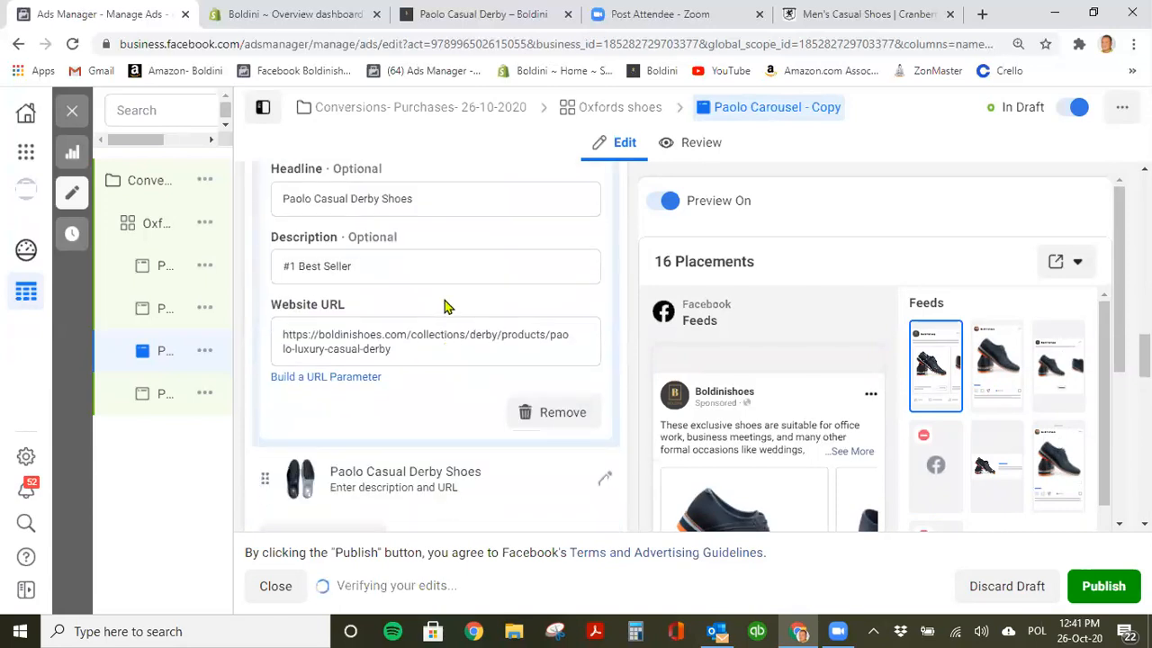
drag(358, 277, 251, 283)
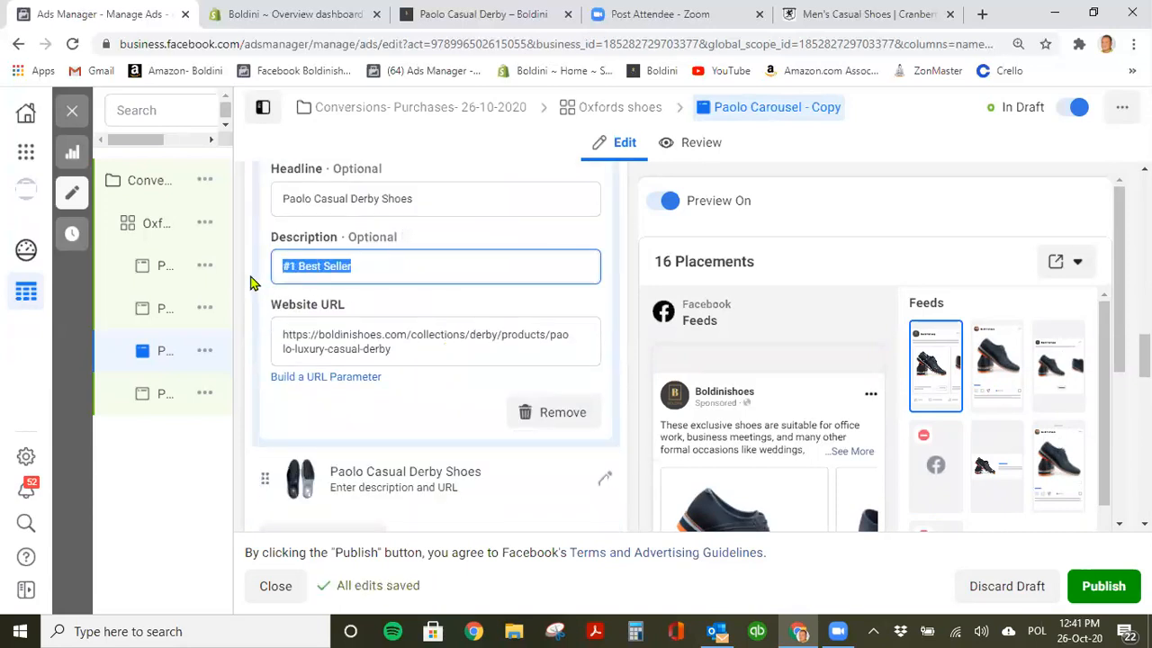
scroll(329, 297, down, 2)
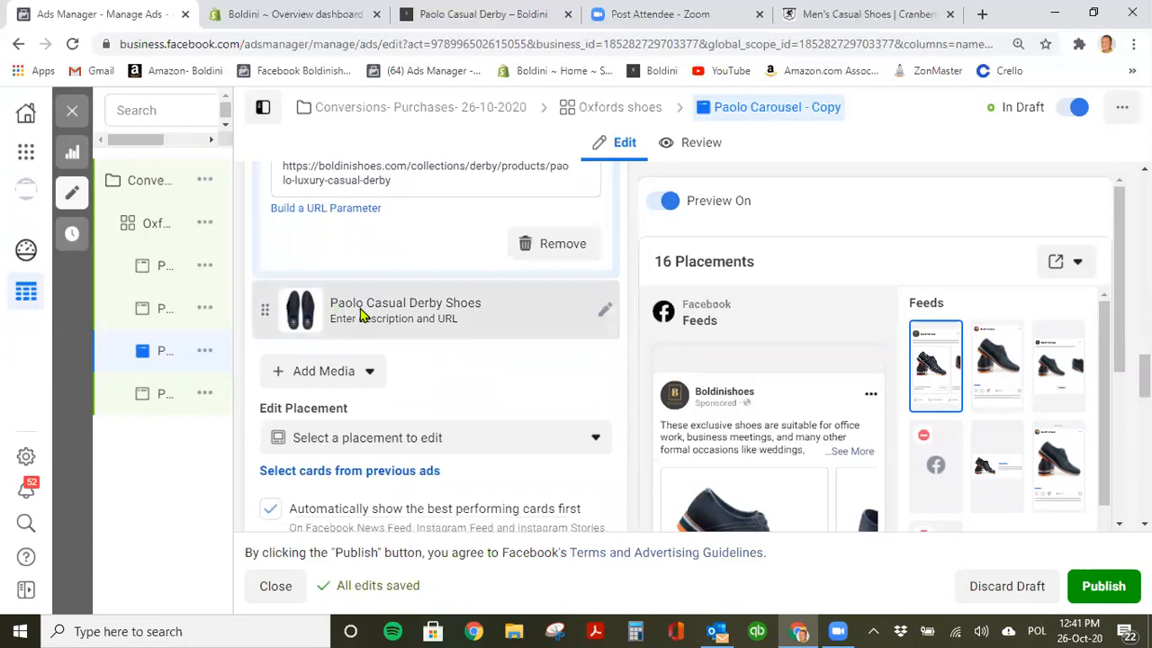
scroll(406, 333, down, 1)
scroll(400, 329, up, 1)
scroll(394, 325, up, 2)
click(391, 324)
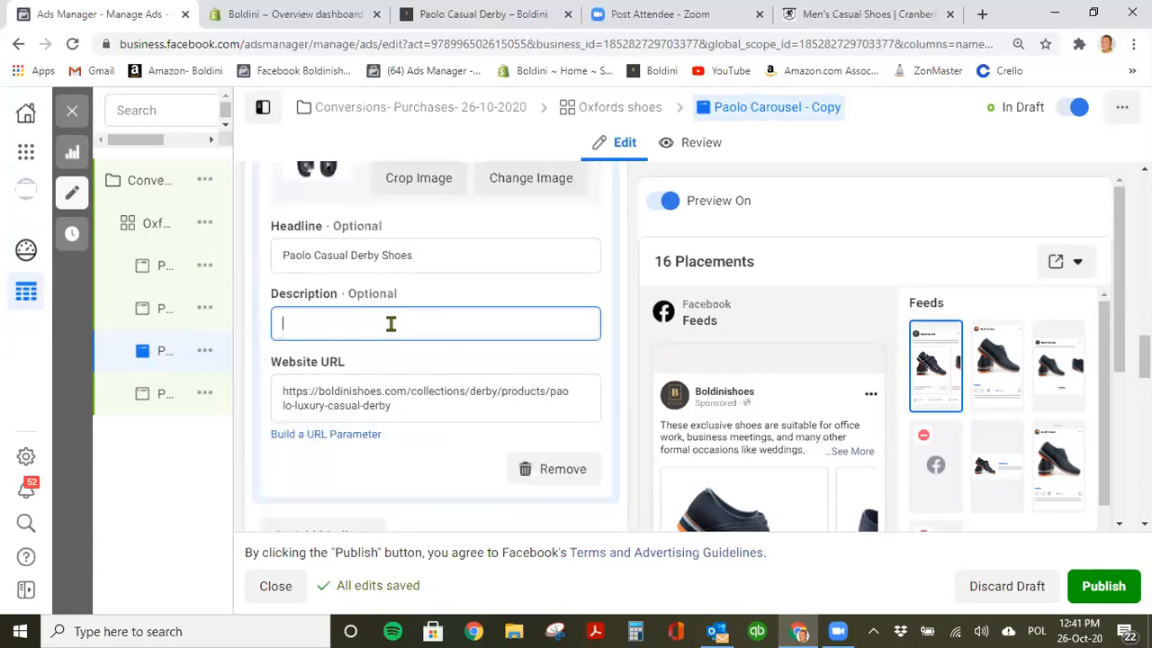
text(#1 Best Seller)
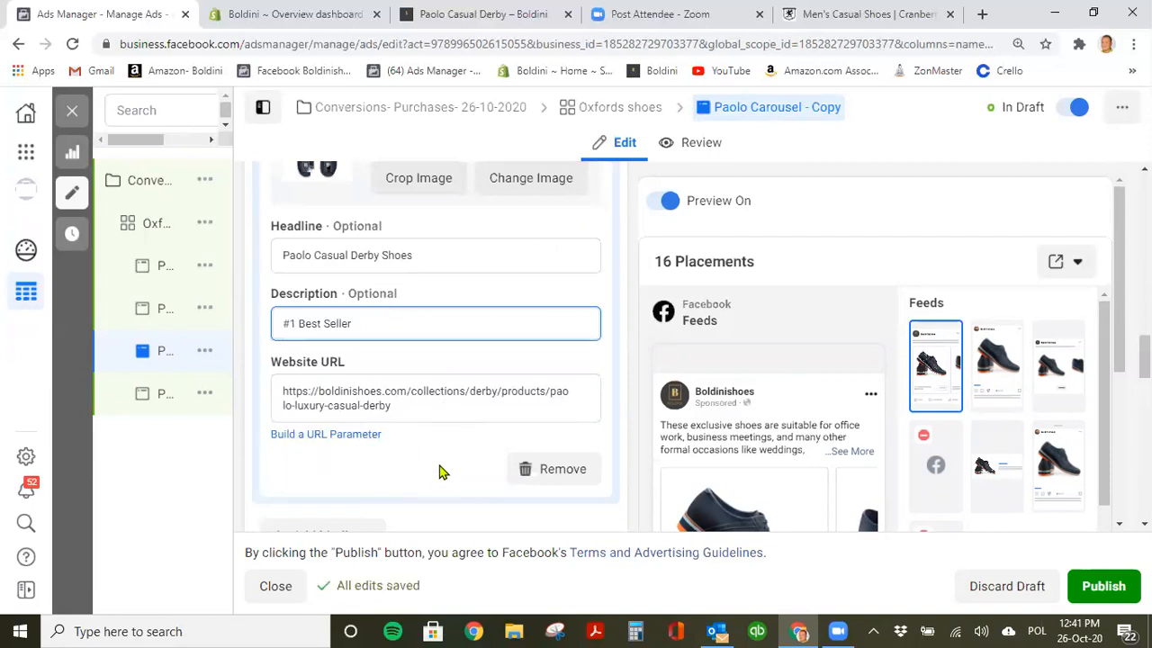
Close the "Paolo Carousel - Copy" ad editor and select all four Paolo ads in the list.
click(72, 110)
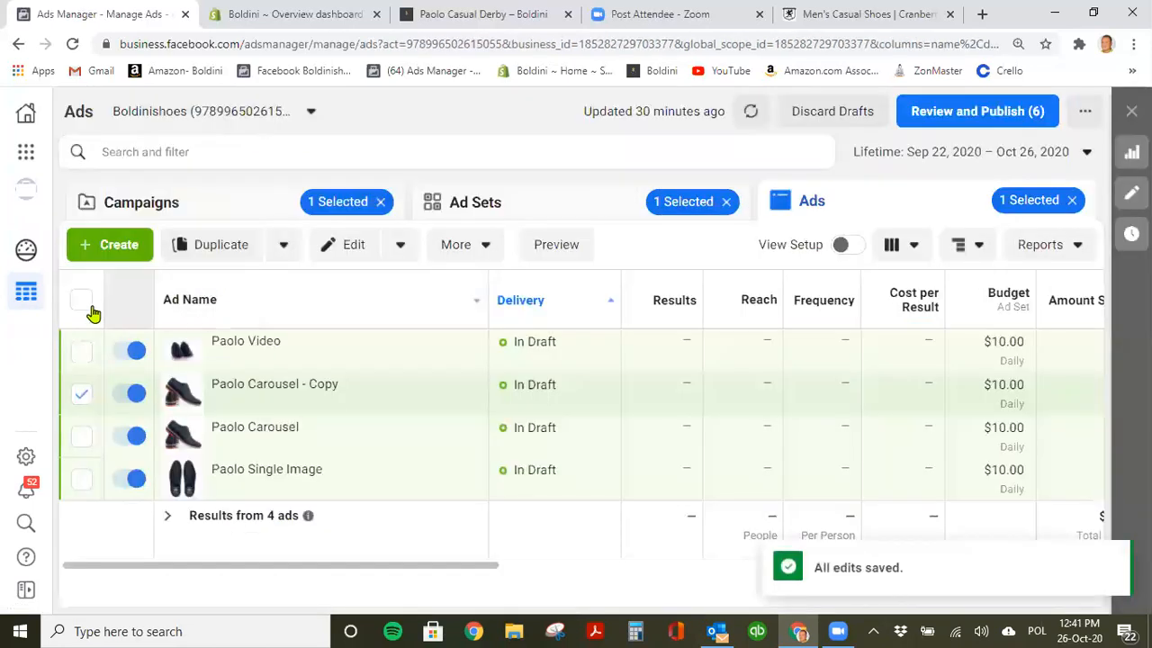
click(79, 303)
Turn off the "Conversions- Purchases- 26-10-2020" campaign and publish all draft items.
click(278, 198)
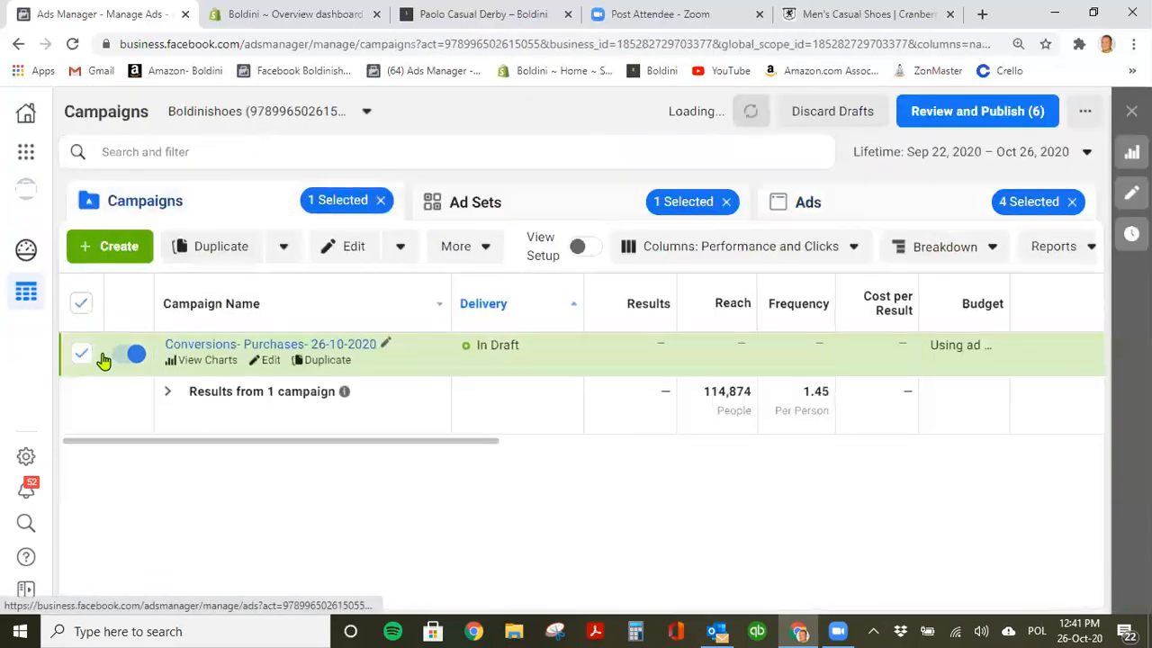
click(126, 354)
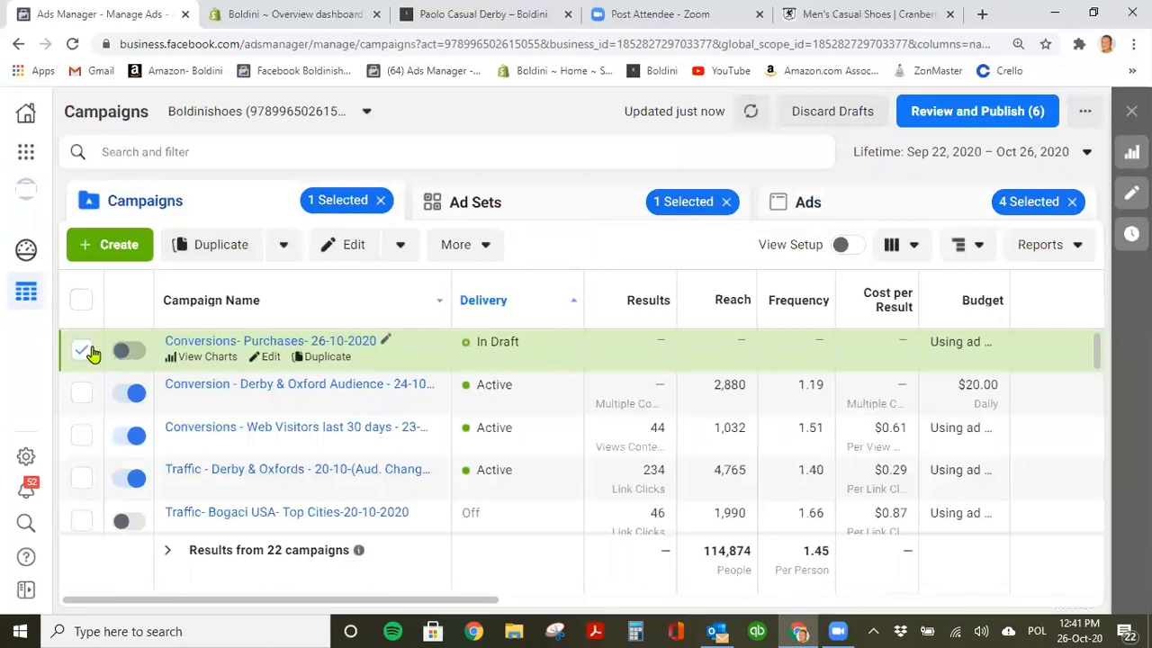
click(972, 112)
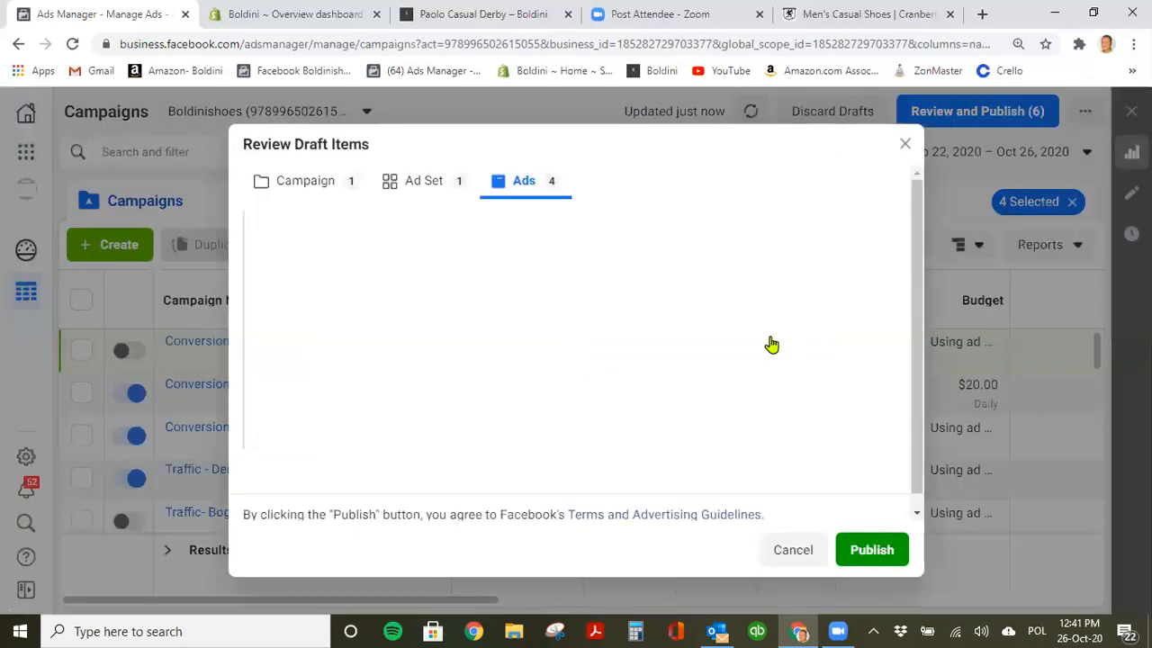
click(866, 550)
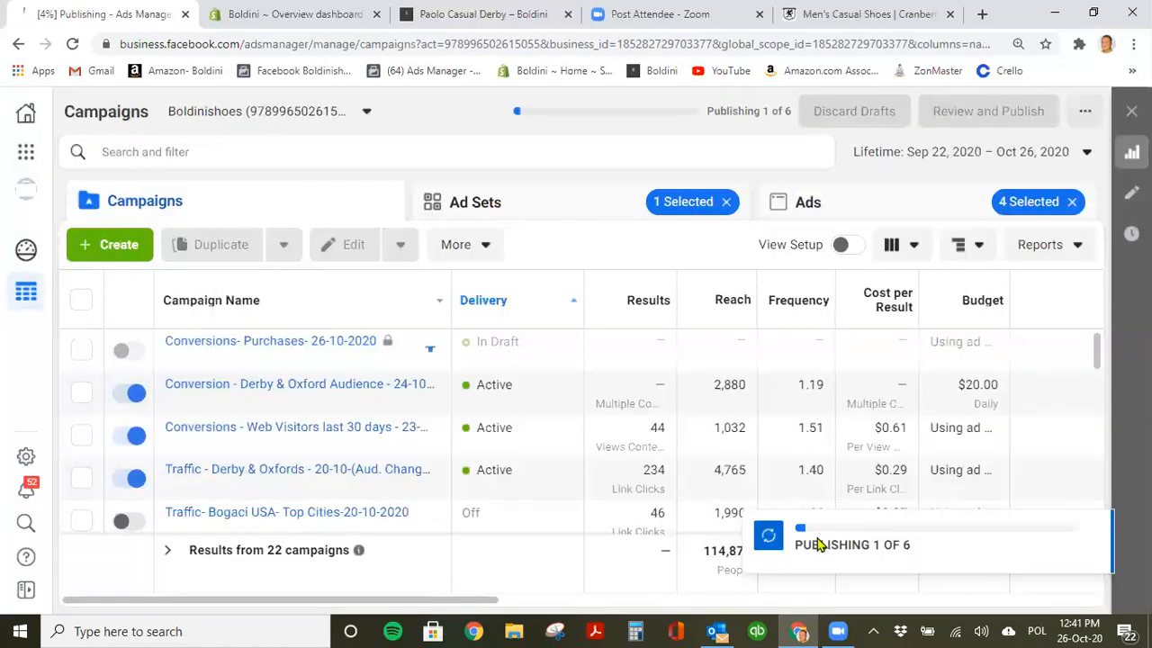
Select the "Conversions- Purchases- 26-10-2020" campaign and check its ad sets and ads for publishing status.
click(685, 359)
click(609, 209)
click(814, 209)
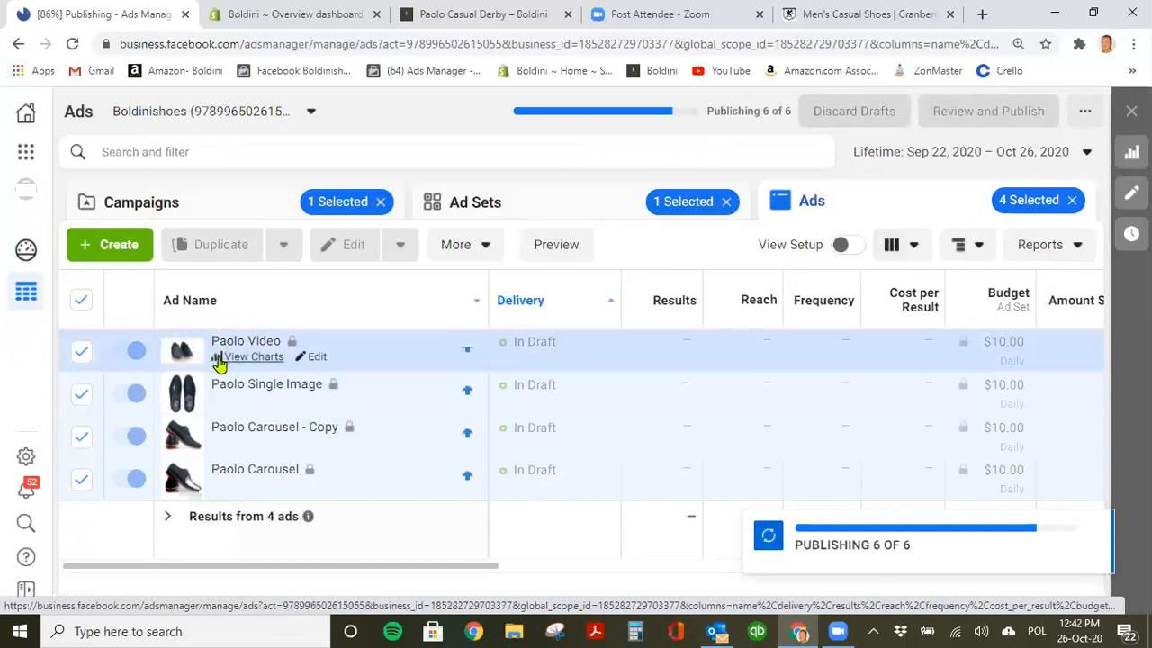
click(579, 210)
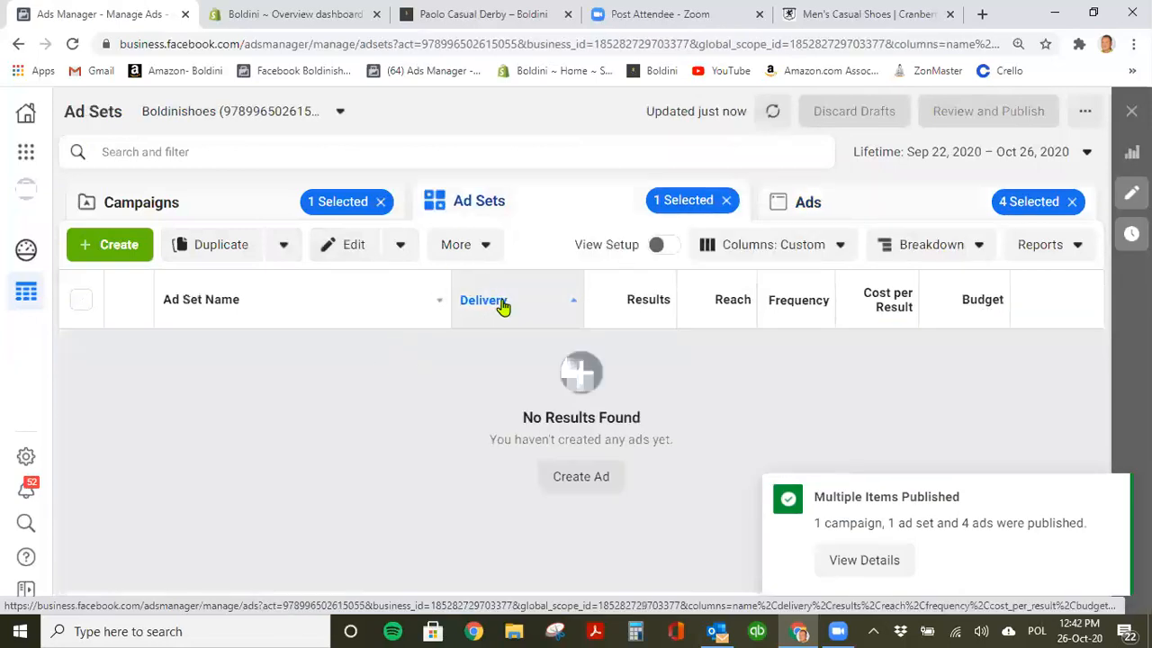
click(890, 195)
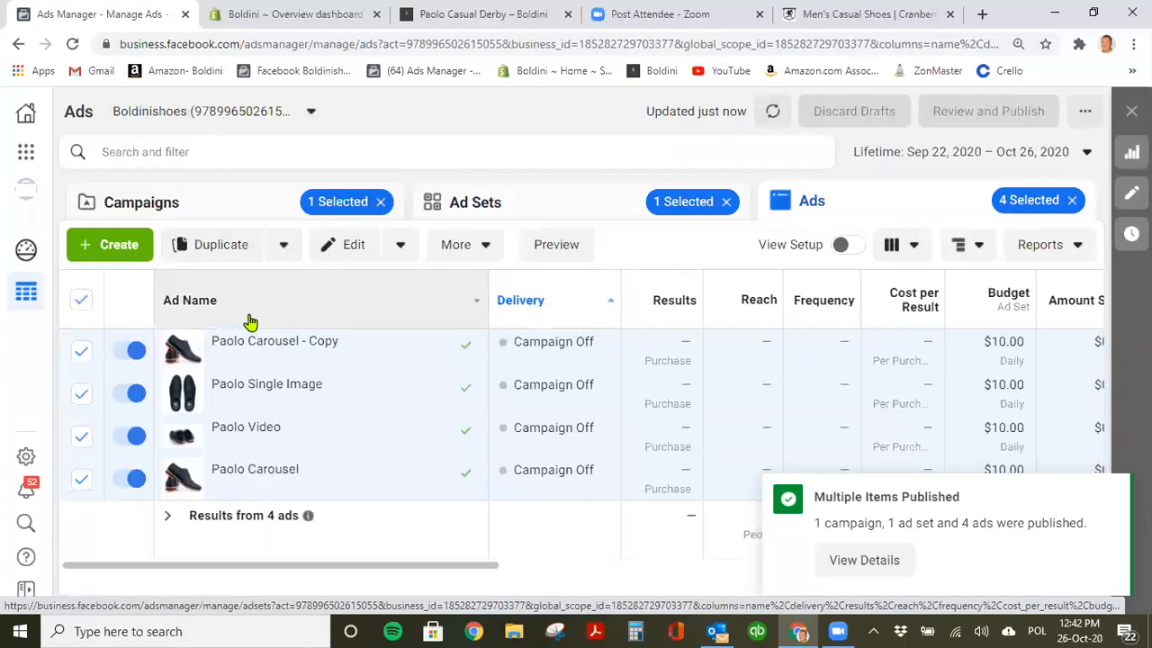
Open the four selected Paolo ads for editing together and turn on the ad preview.
mouse_move(260, 364)
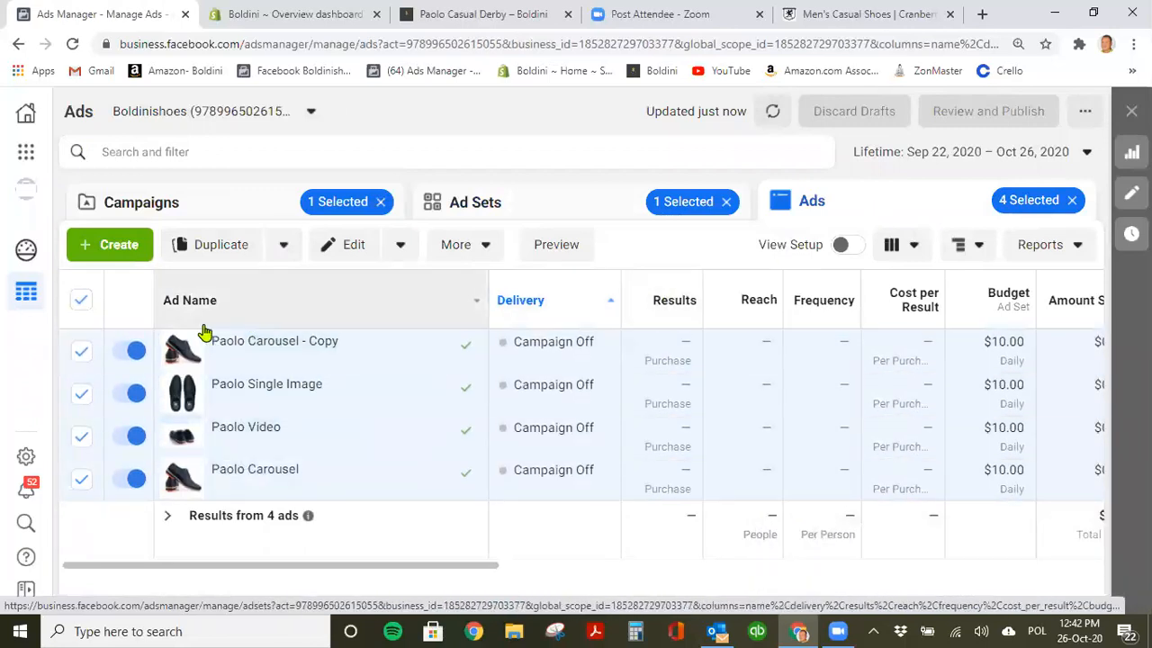
click(345, 249)
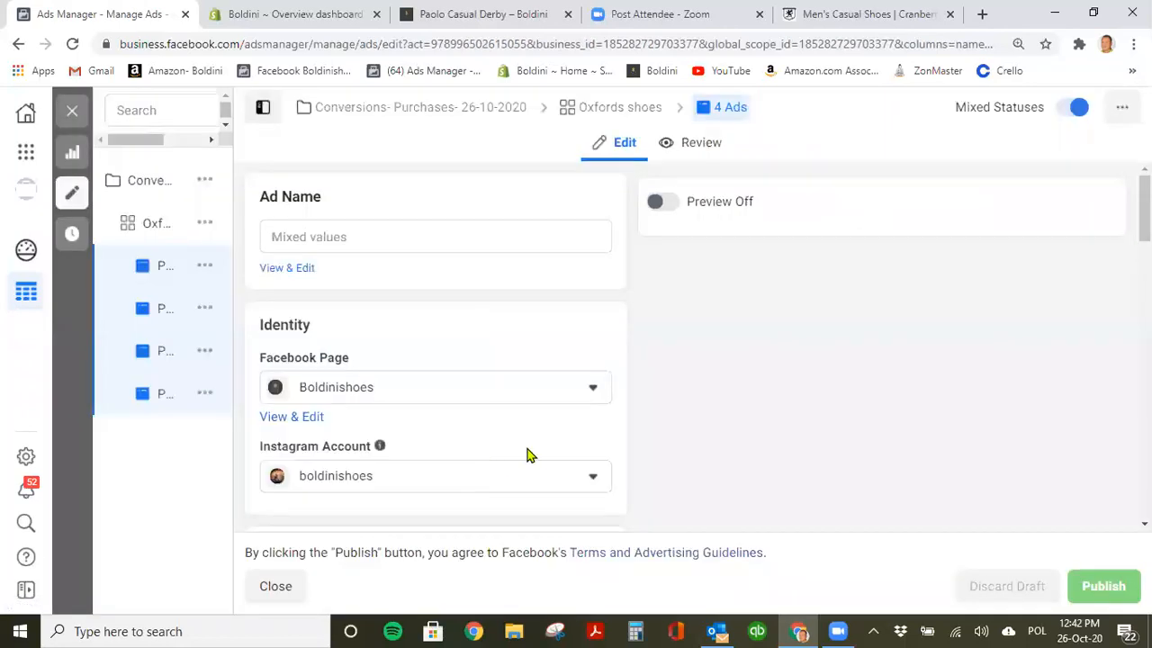
scroll(507, 414, down, 1)
scroll(507, 414, down, 1)
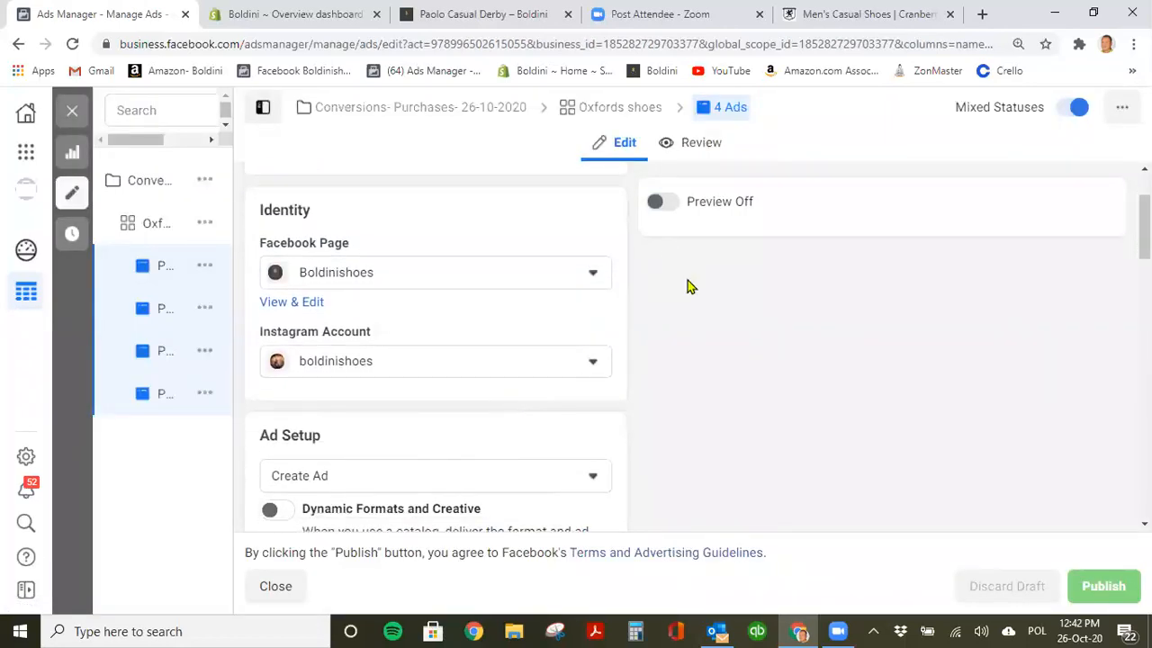
scroll(690, 327, down, 1)
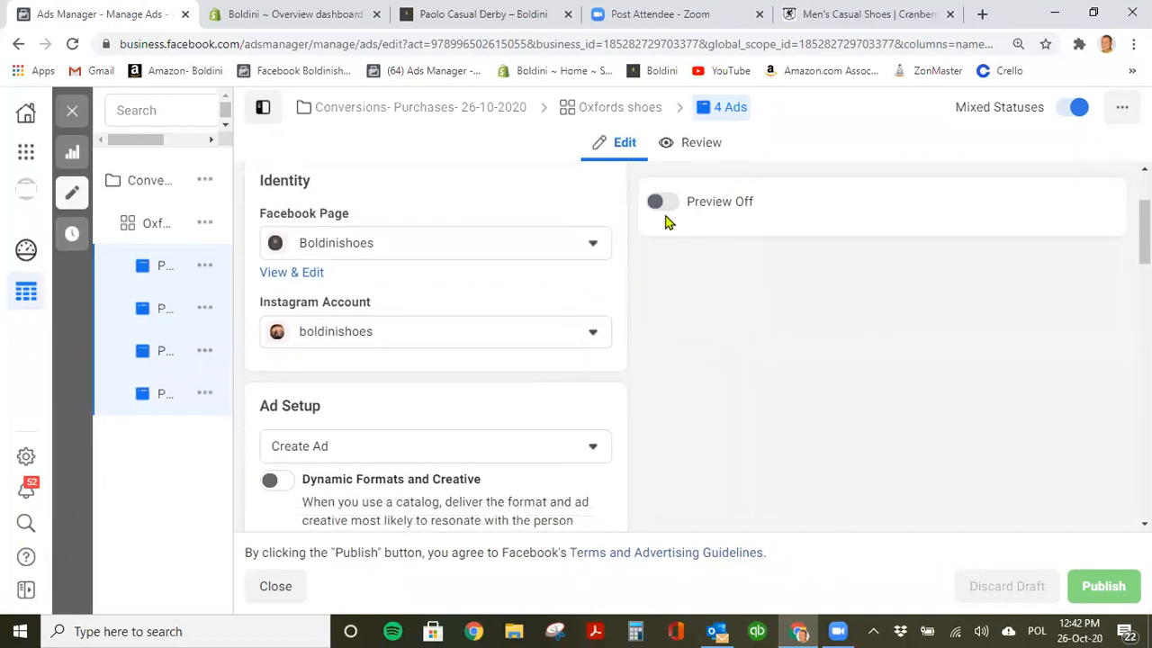
click(660, 204)
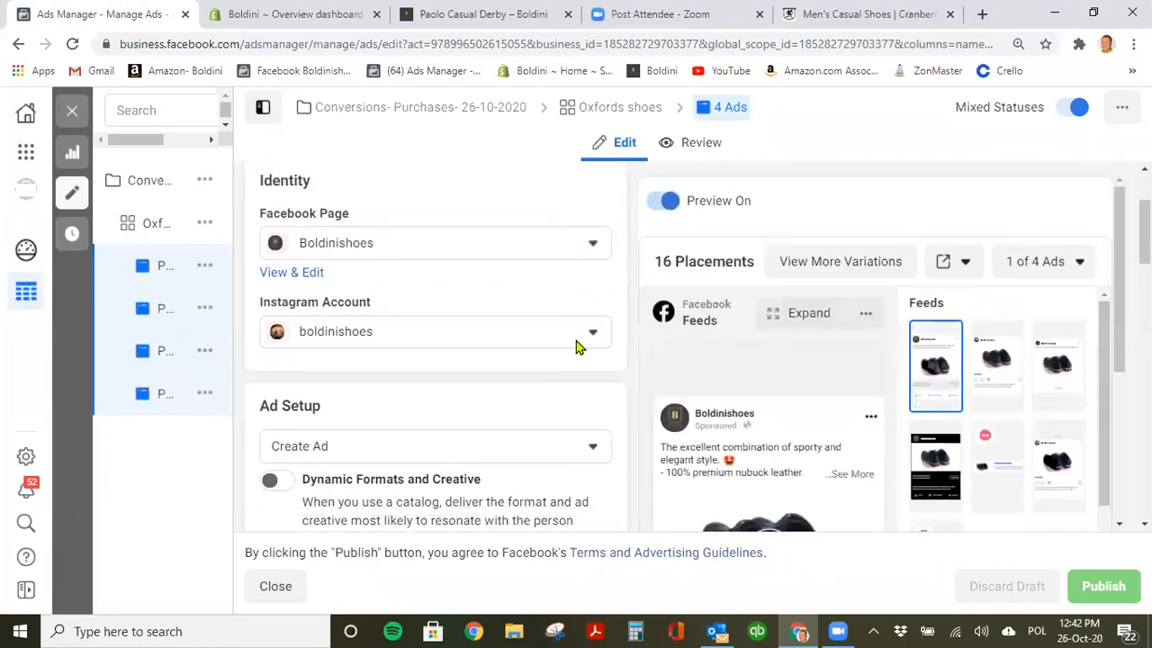
Try switching the four ads' setup to Use Existing Post, discard that draft change and reload the page.
scroll(531, 425, down, 1)
click(553, 413)
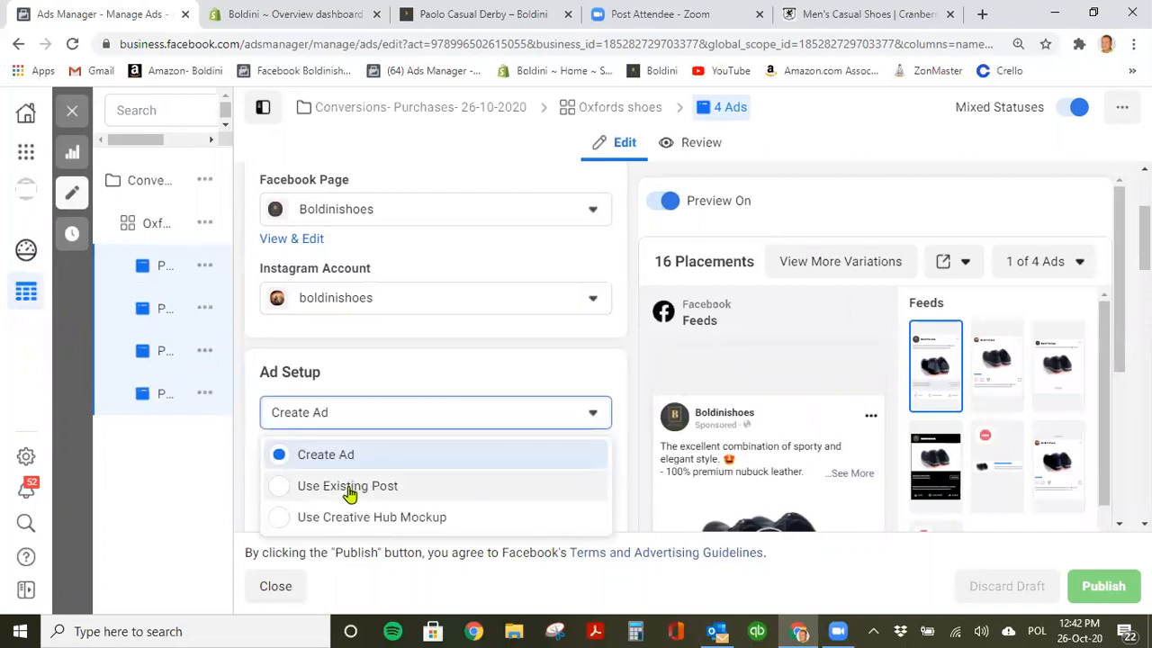
click(493, 491)
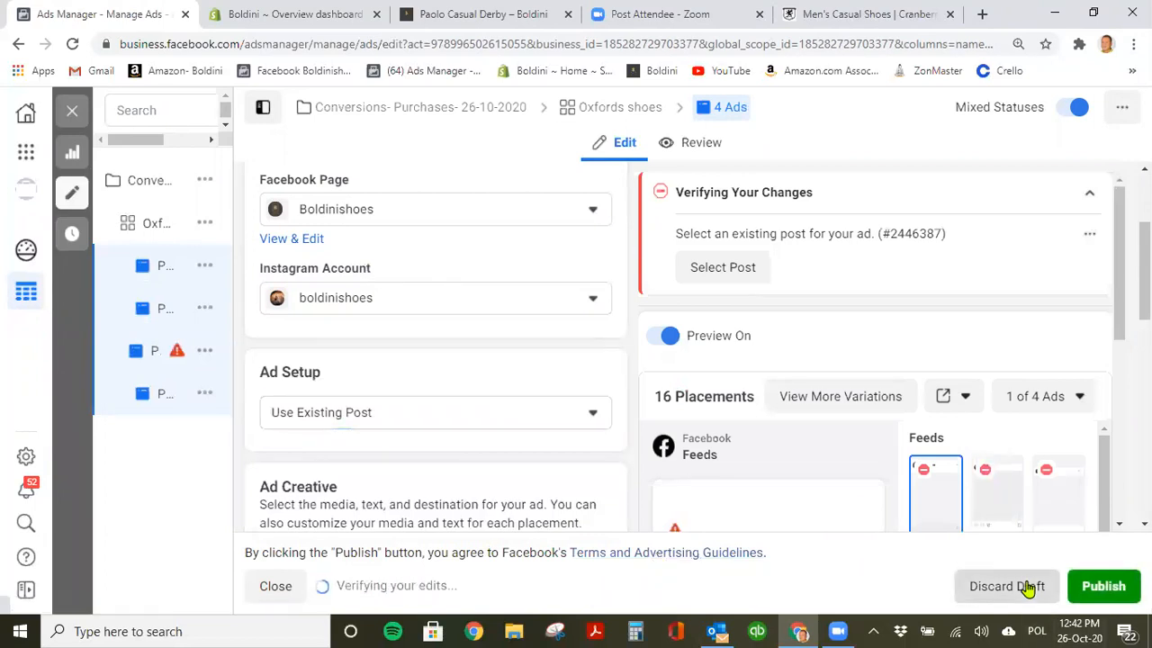
click(1031, 586)
click(704, 330)
click(72, 45)
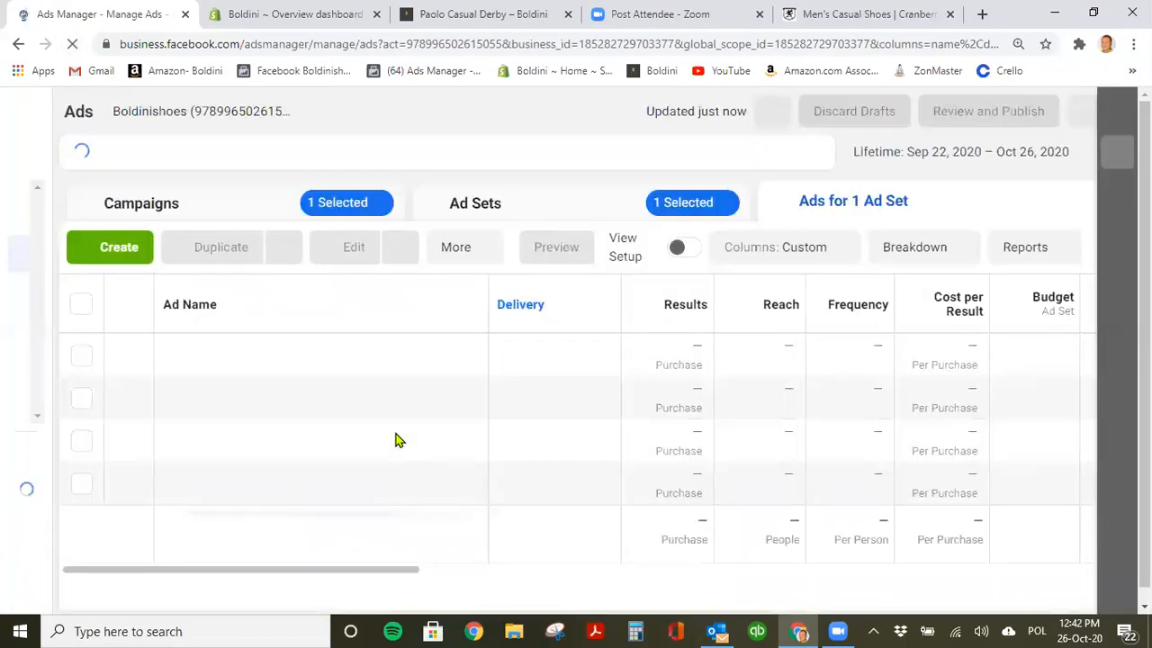
Select all four Paolo ads again and reopen them for editing together.
click(81, 306)
click(328, 247)
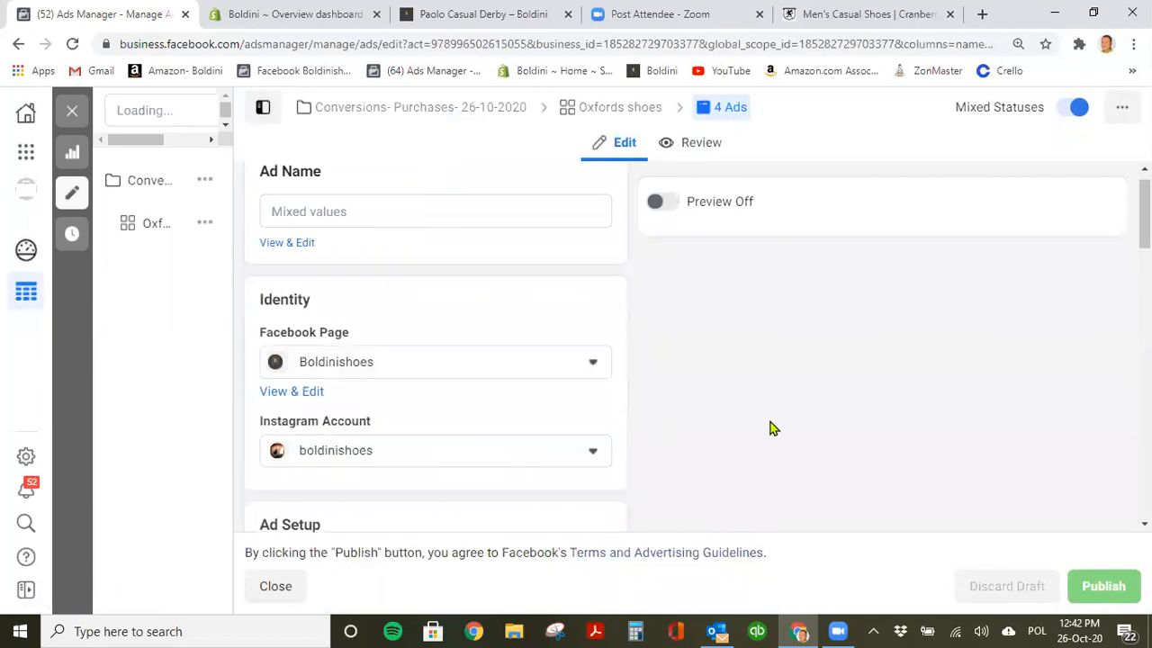
Set the four Paolo ads' setup to Use Existing Post, publish the change and close the editor.
scroll(473, 426, down, 5)
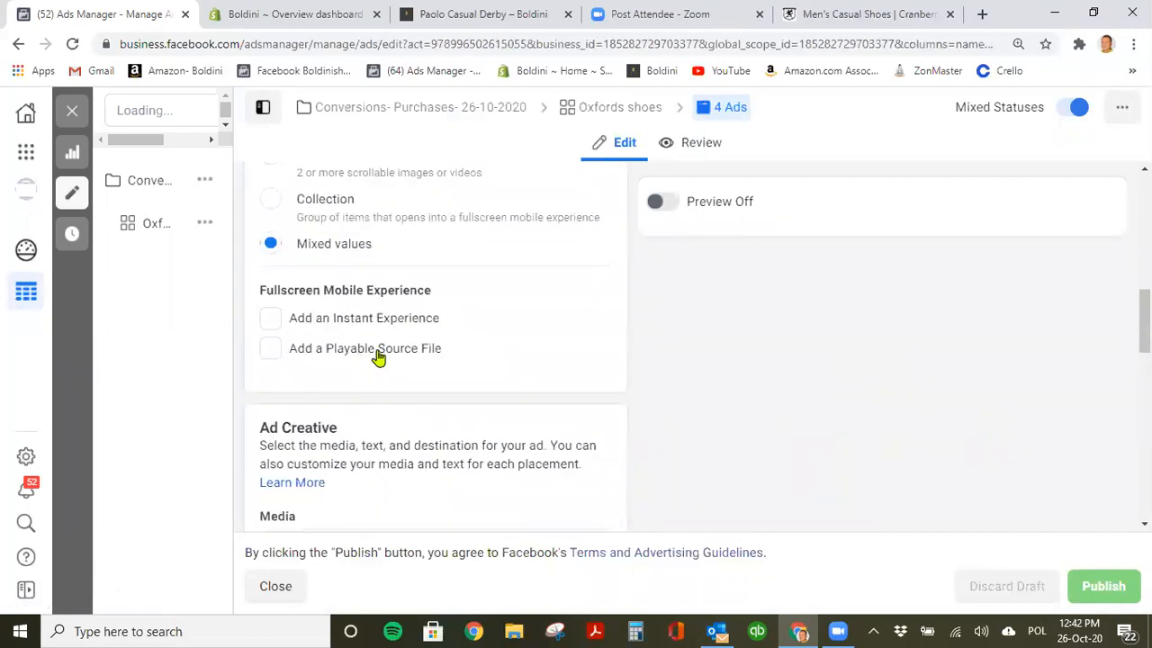
scroll(378, 357, up, 1)
scroll(475, 476, up, 1)
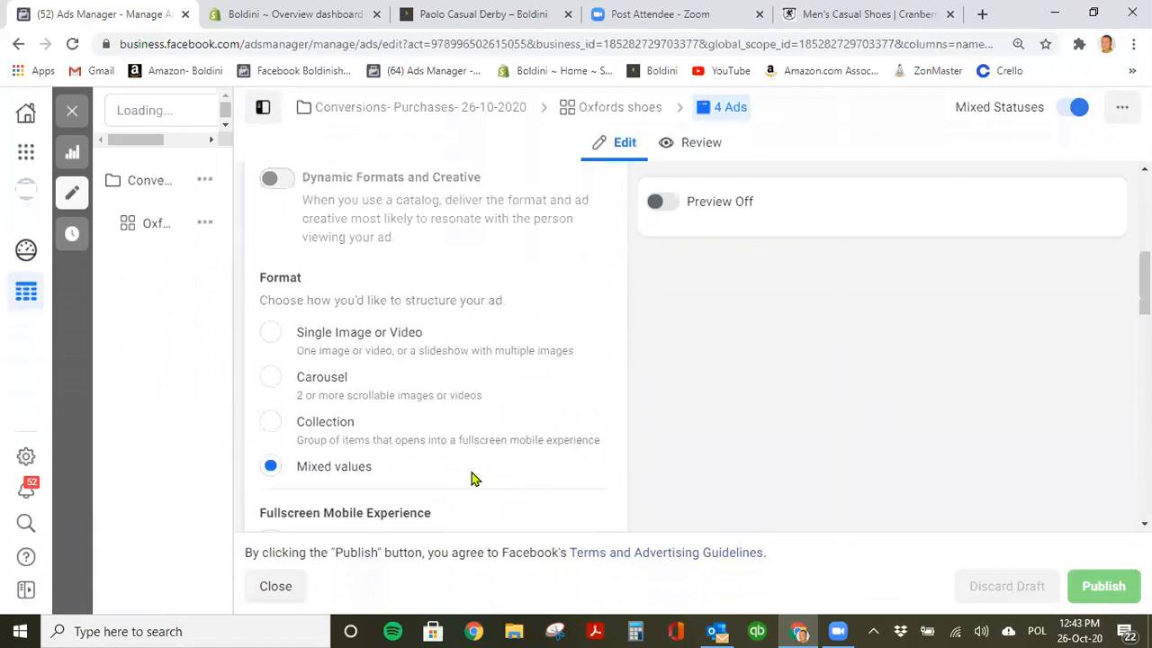
scroll(426, 405, down, 4)
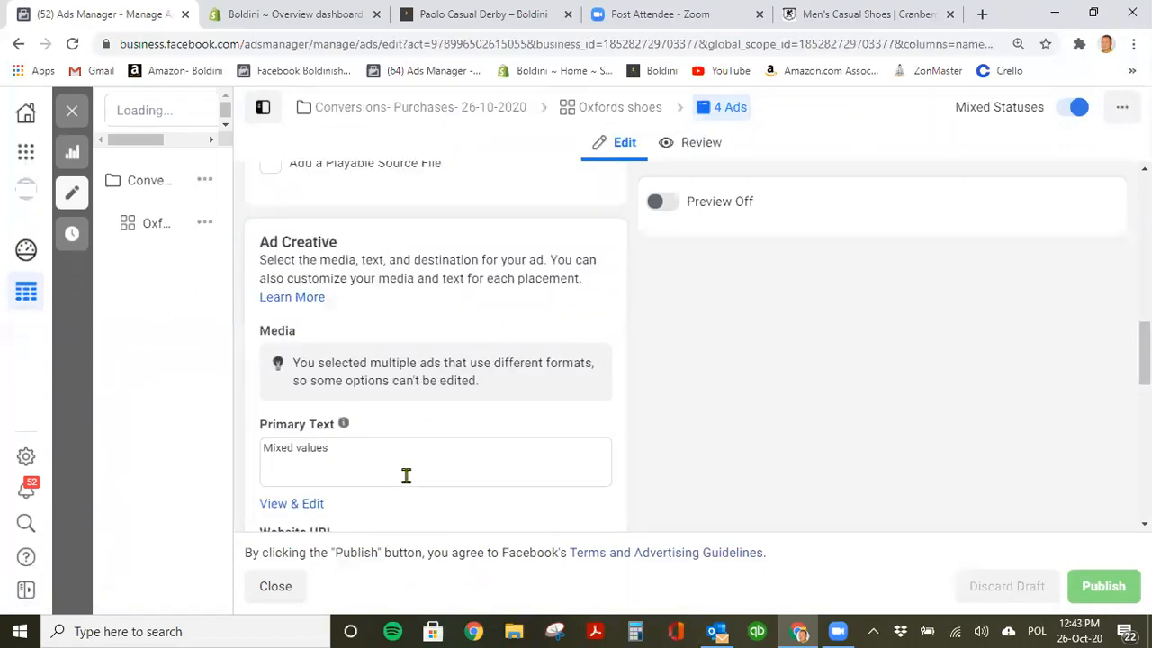
scroll(406, 476, down, 3)
scroll(456, 471, down, 5)
scroll(455, 471, up, 12)
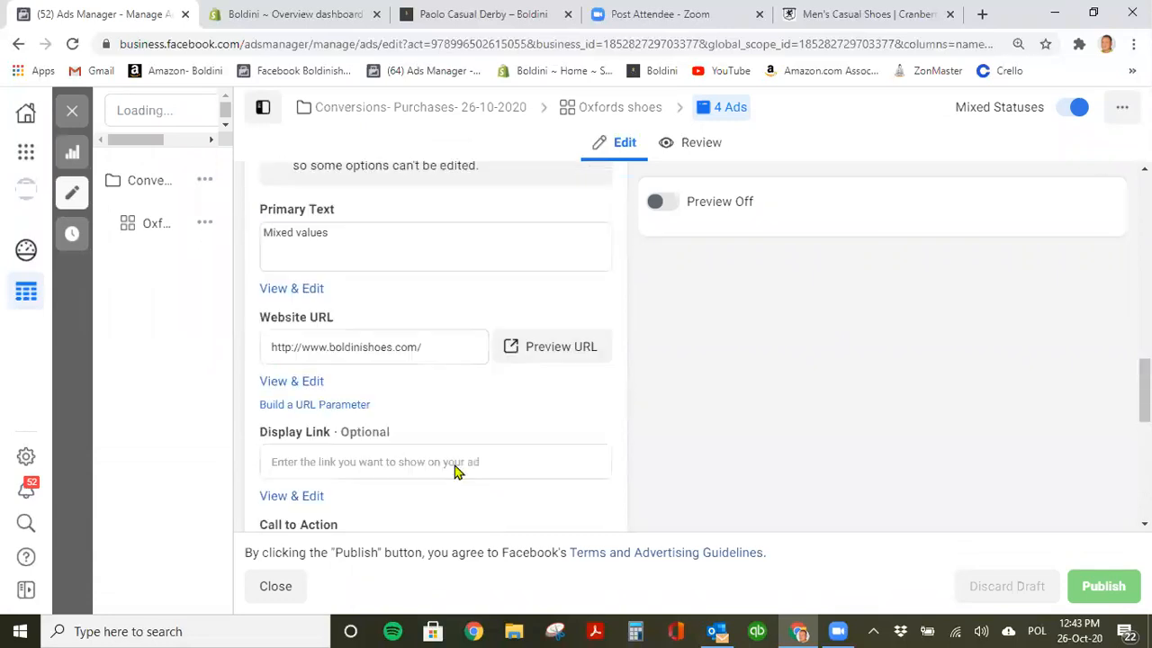
click(597, 360)
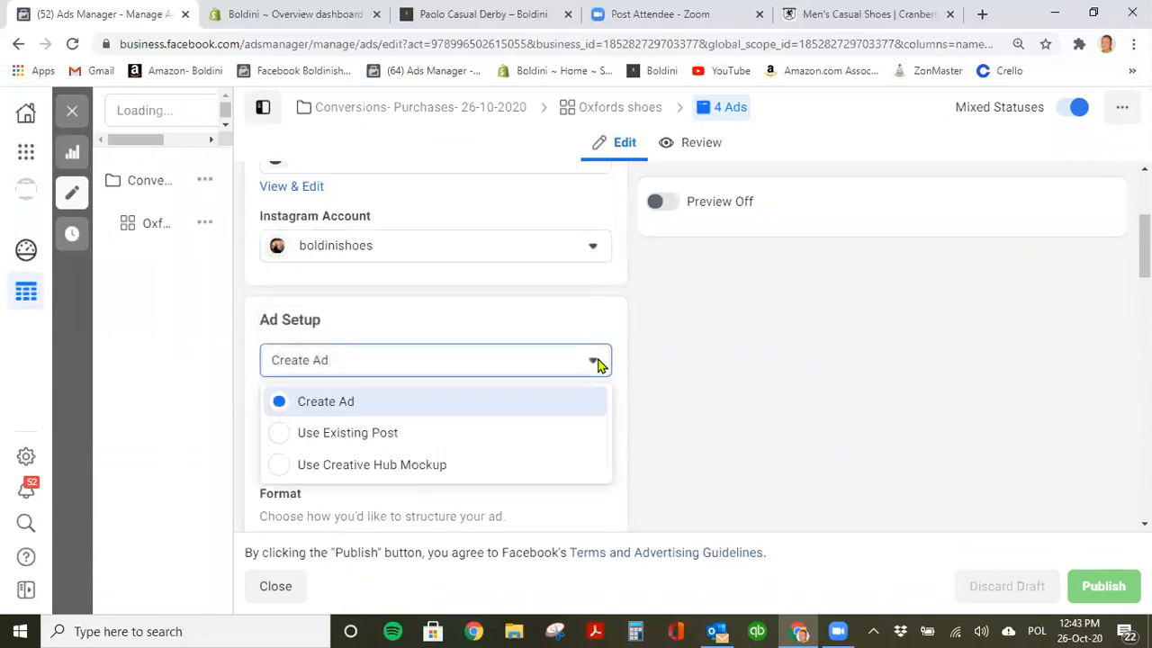
click(405, 434)
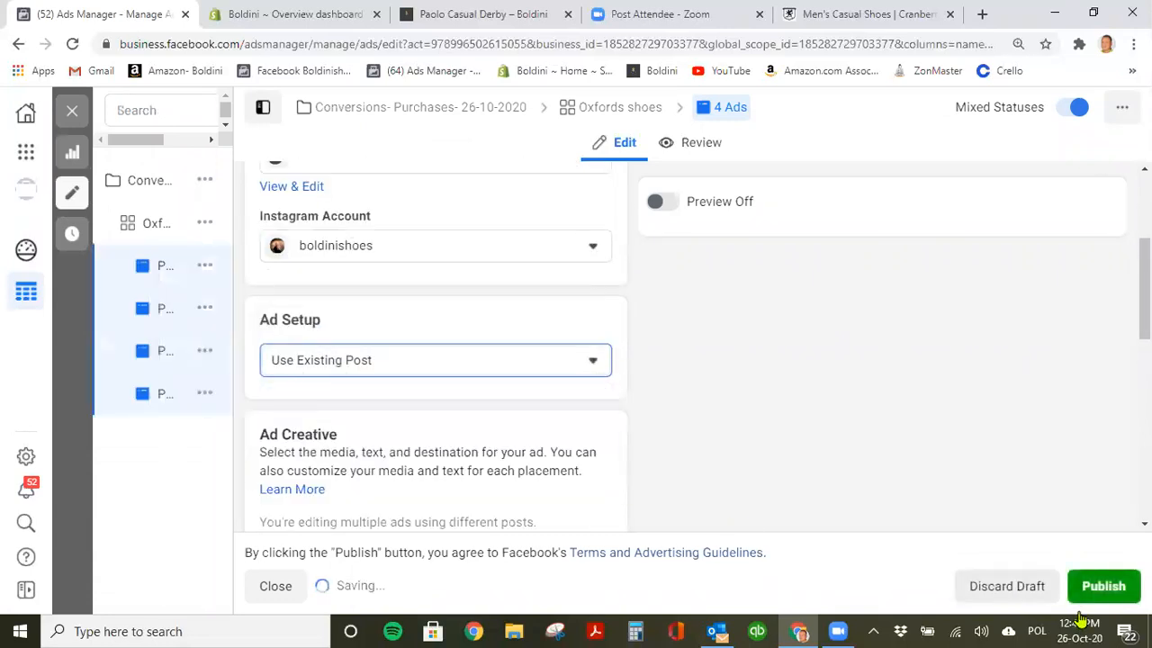
click(1096, 590)
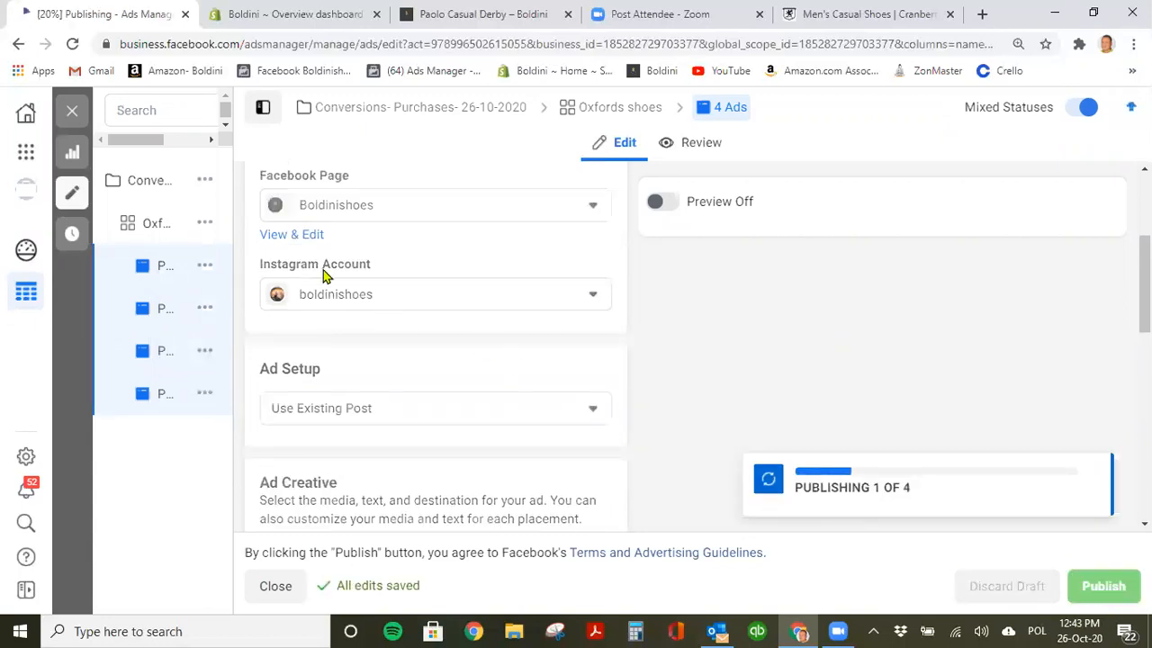
click(70, 114)
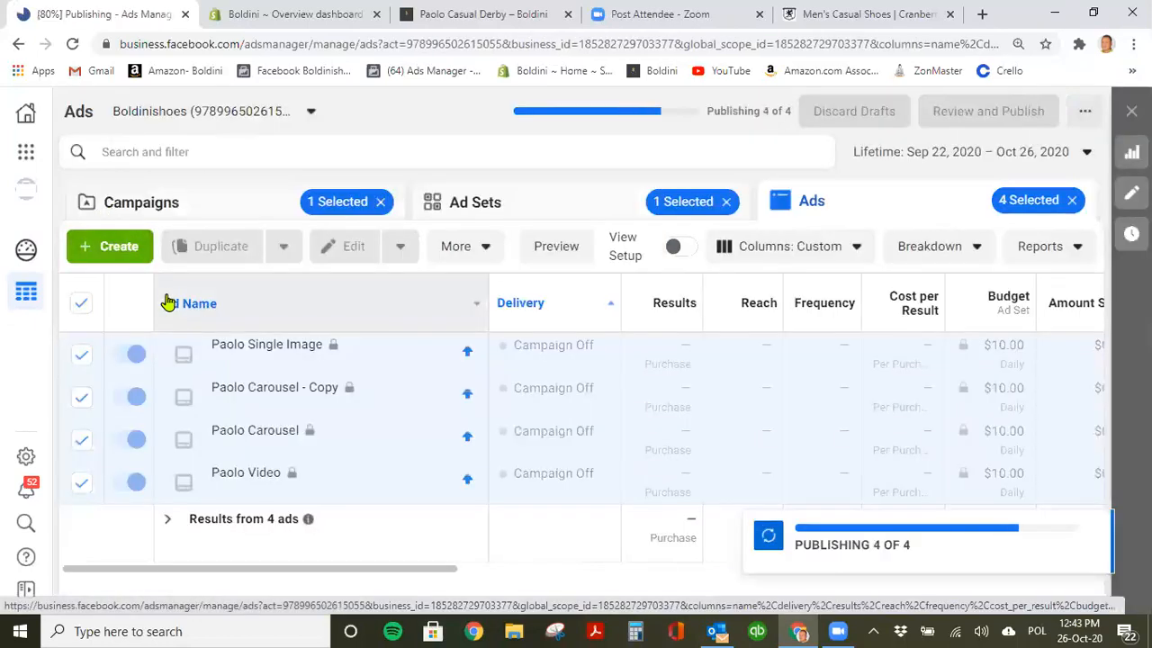
Duplicate the Oxfords shoes ad set once within its original campaign.
click(461, 204)
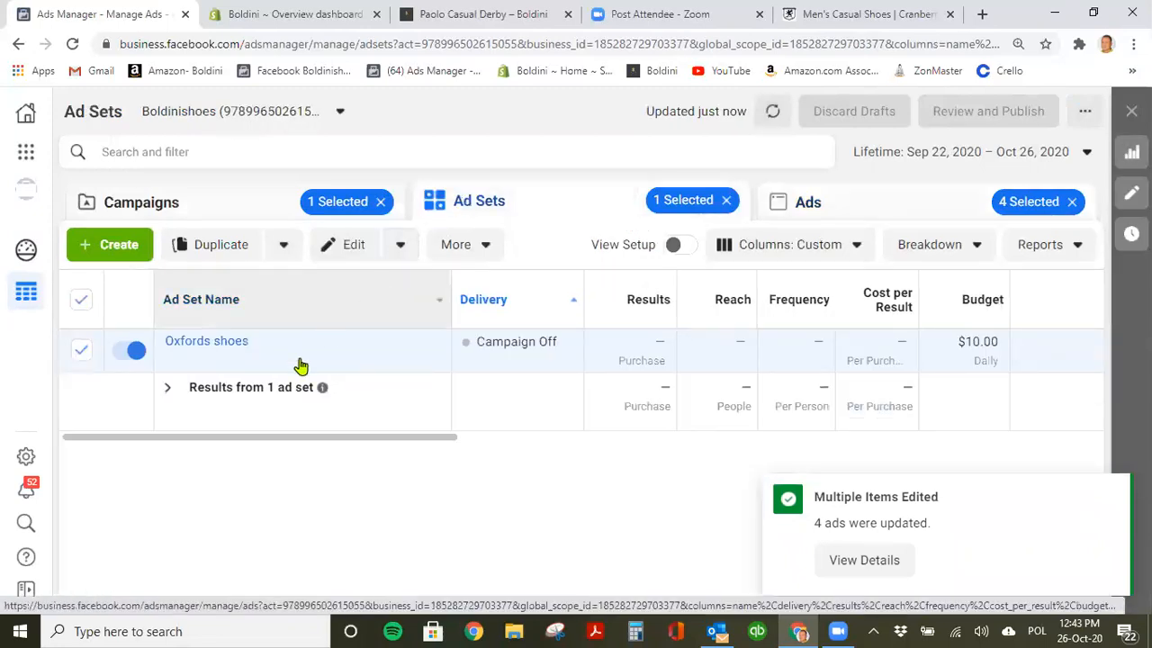
click(324, 357)
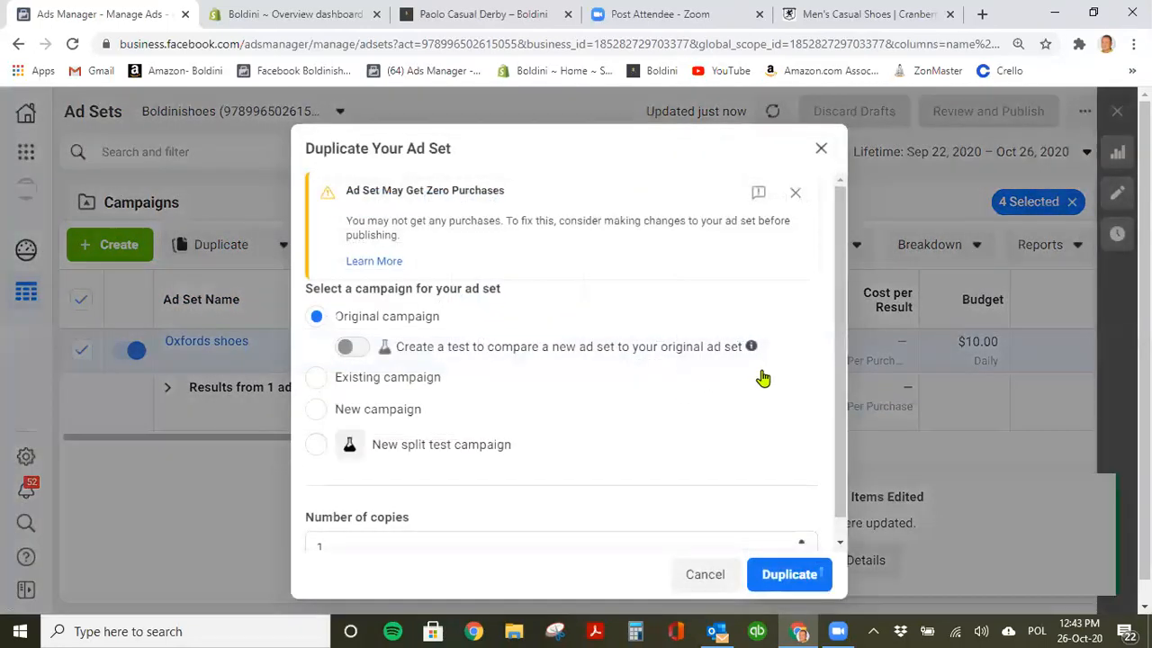
click(756, 574)
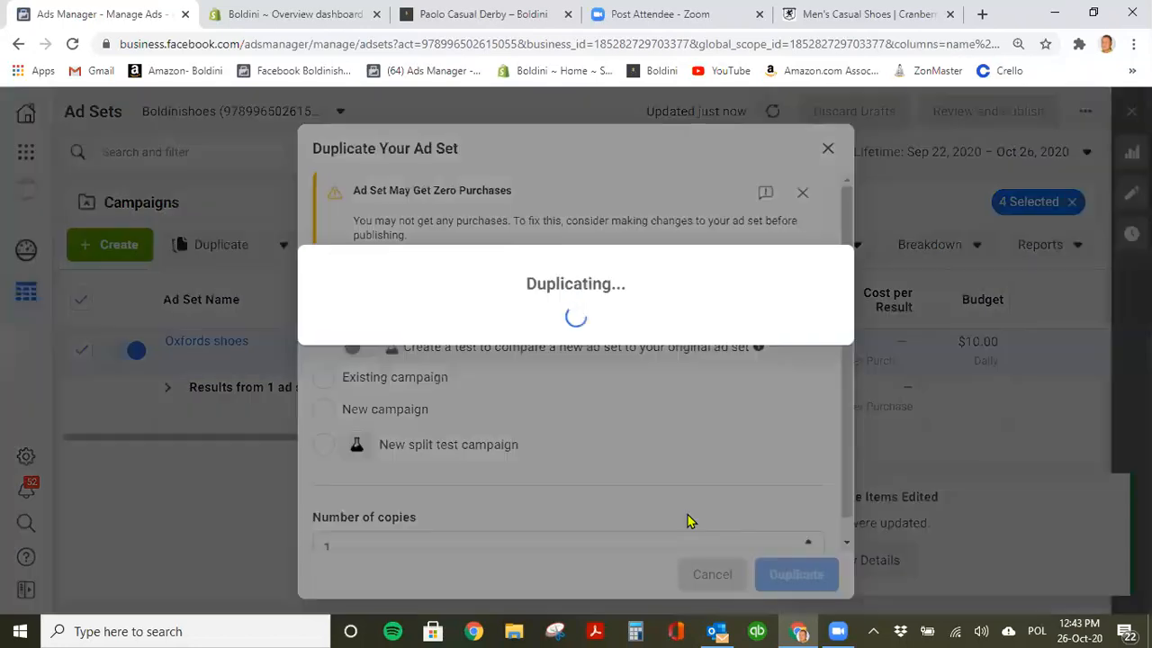
Check the material details on the Paolo Casual Derby product page for targeting ideas and return to Ads Manager.
click(441, 18)
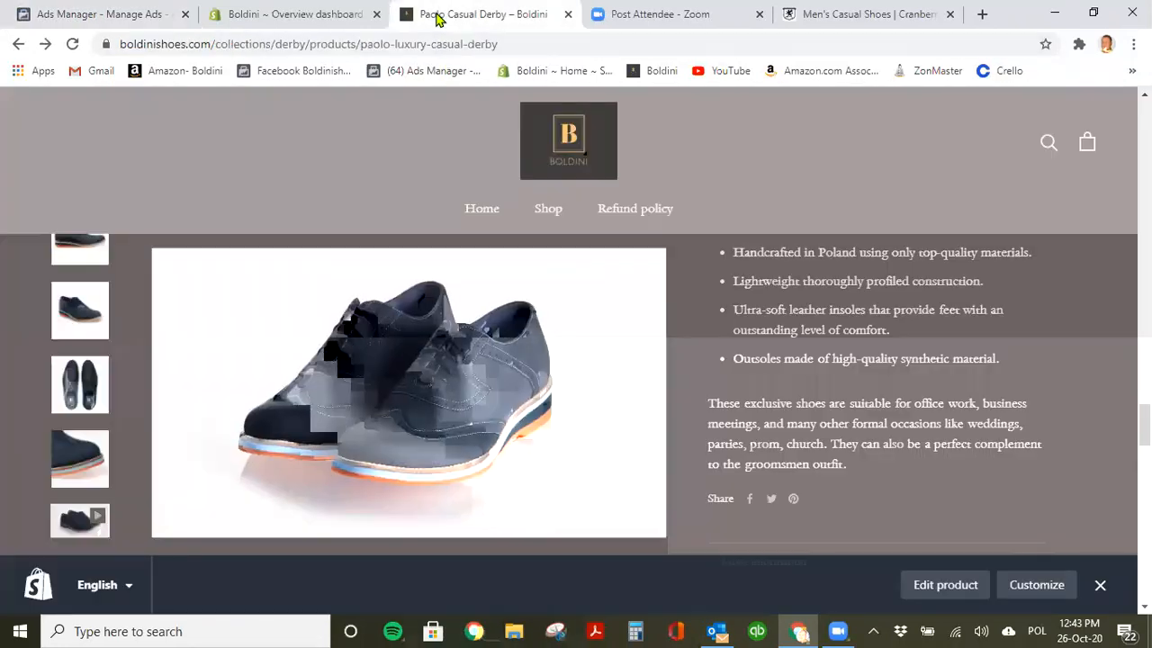
scroll(836, 363, up, 1)
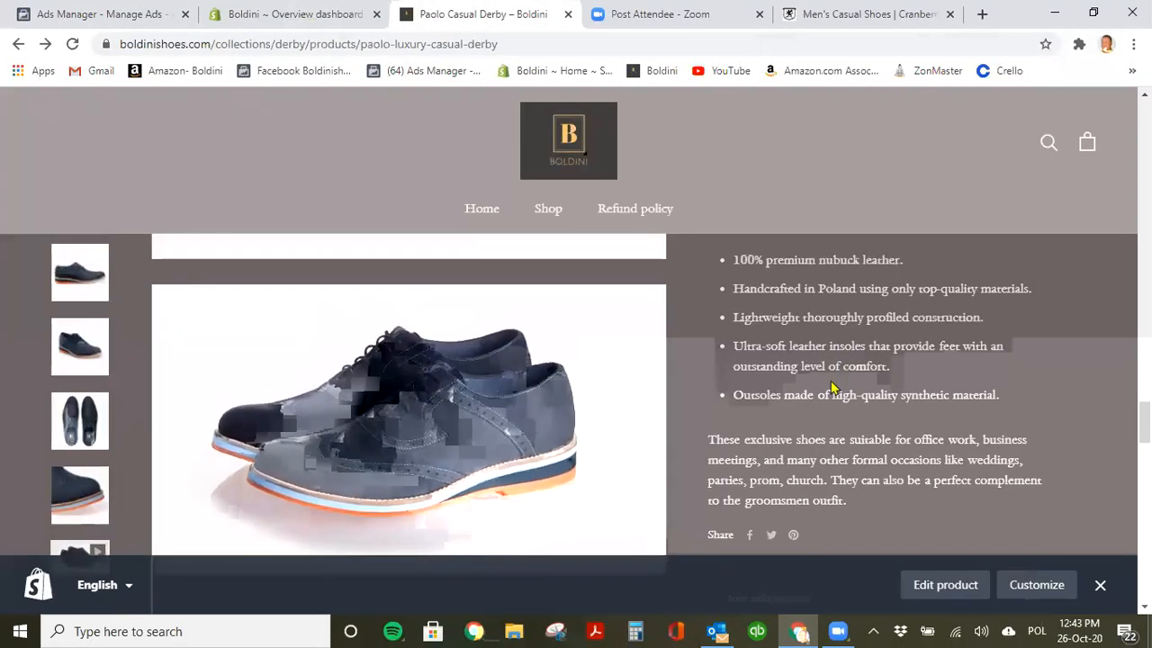
click(85, 15)
Replace the Oxford shoe interest with Leather in the detailed targeting of the Oxfords shoes copy.
scroll(401, 418, down, 12)
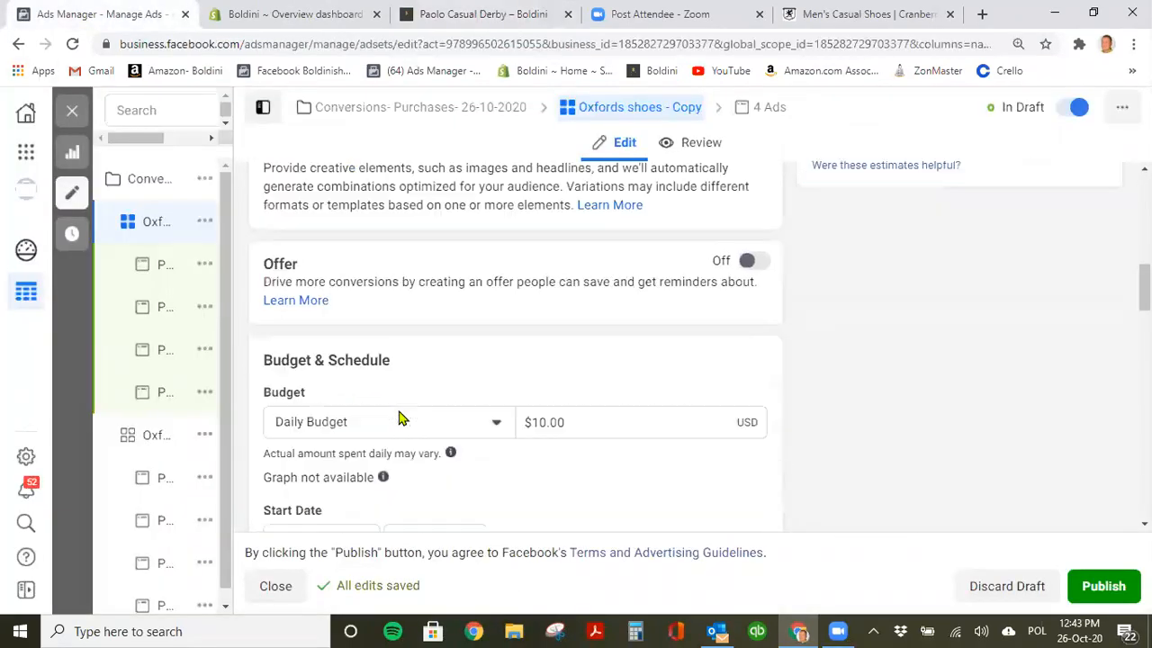
scroll(401, 418, down, 3)
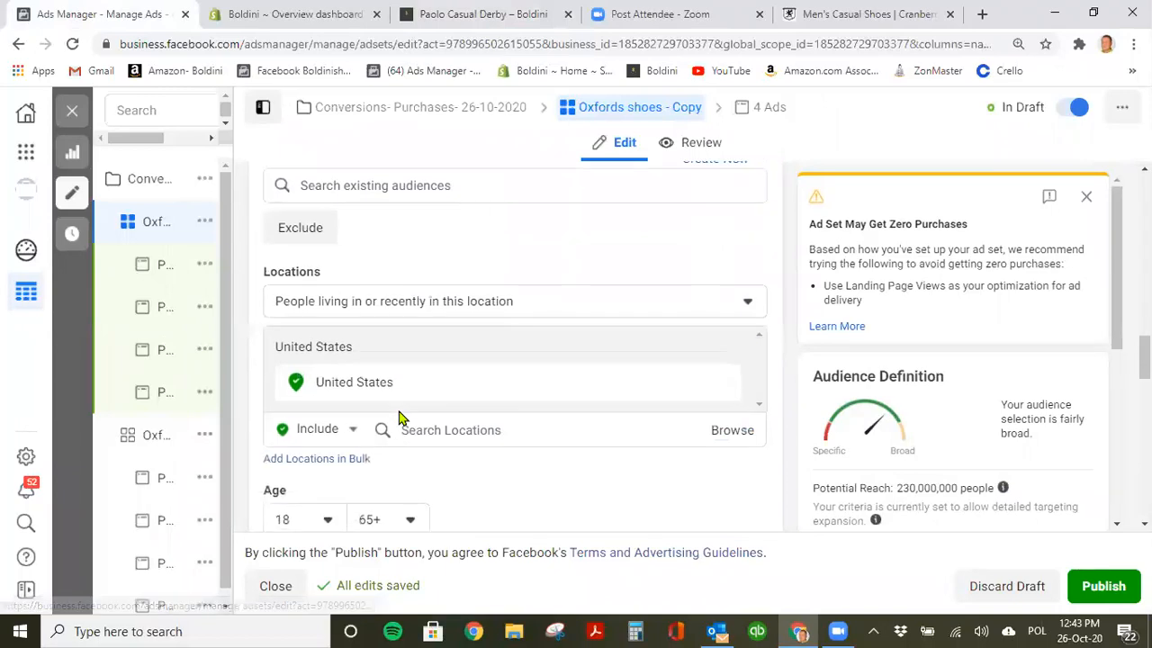
scroll(403, 415, down, 2)
scroll(403, 415, down, 2)
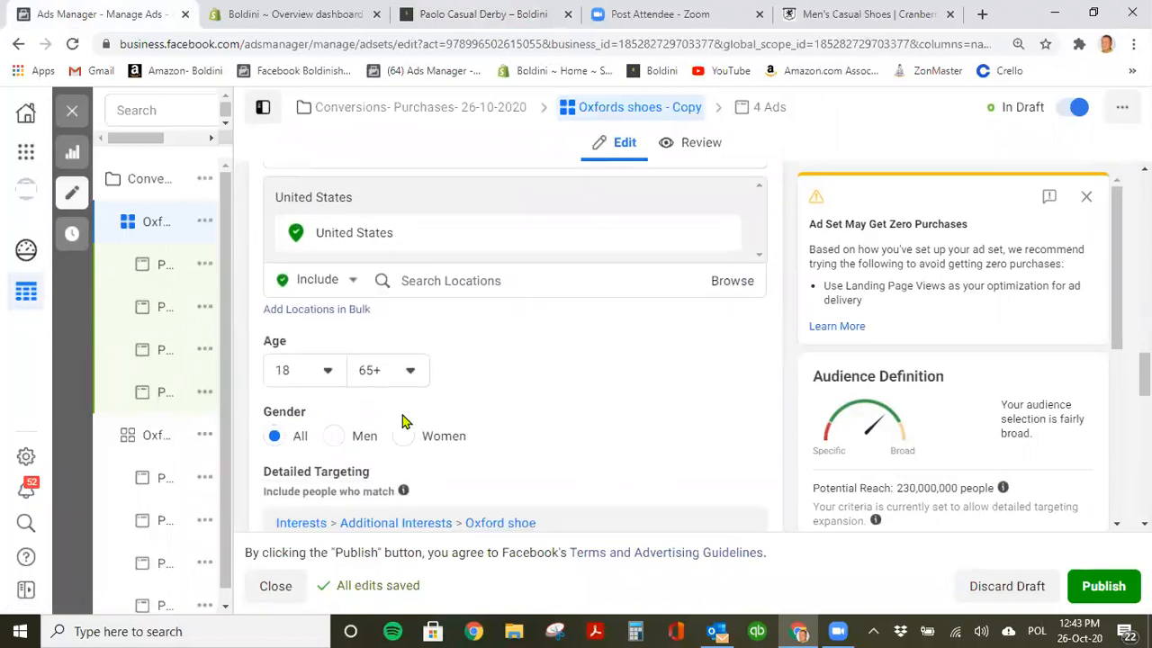
scroll(403, 415, up, 5)
scroll(403, 415, down, 1)
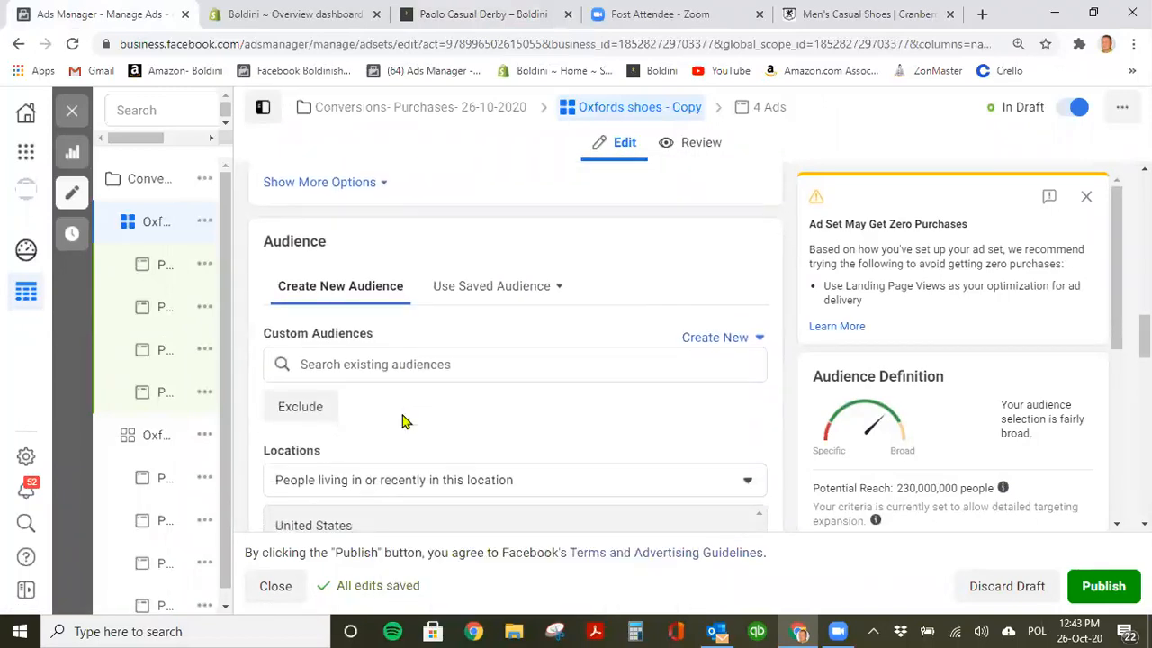
scroll(402, 415, down, 4)
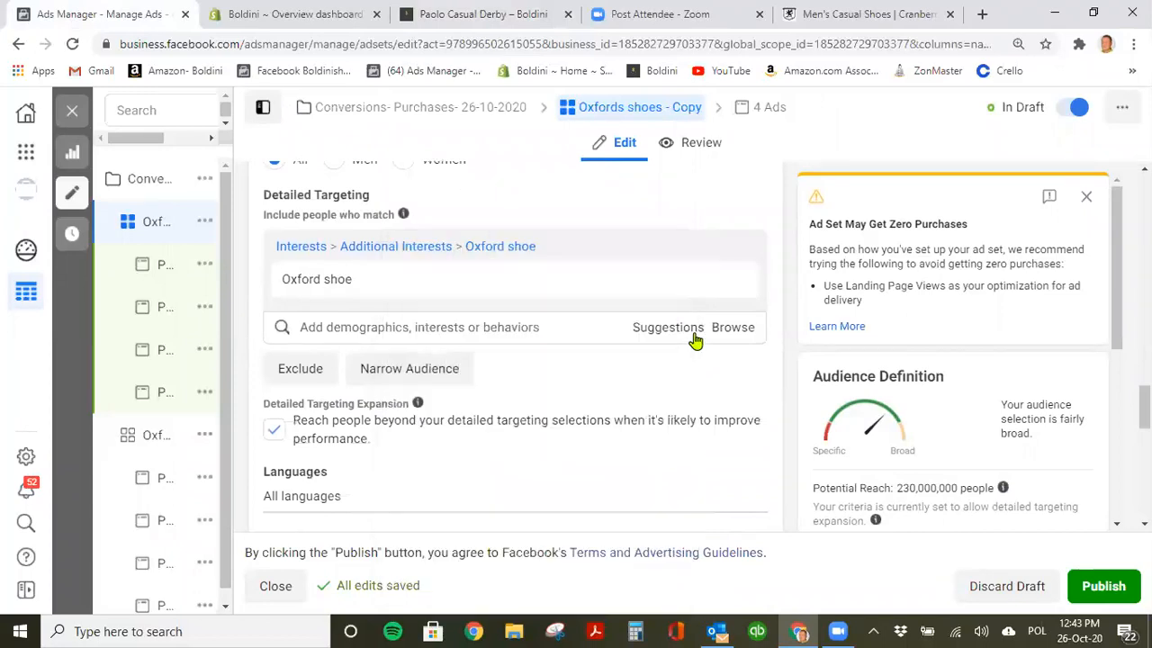
click(682, 331)
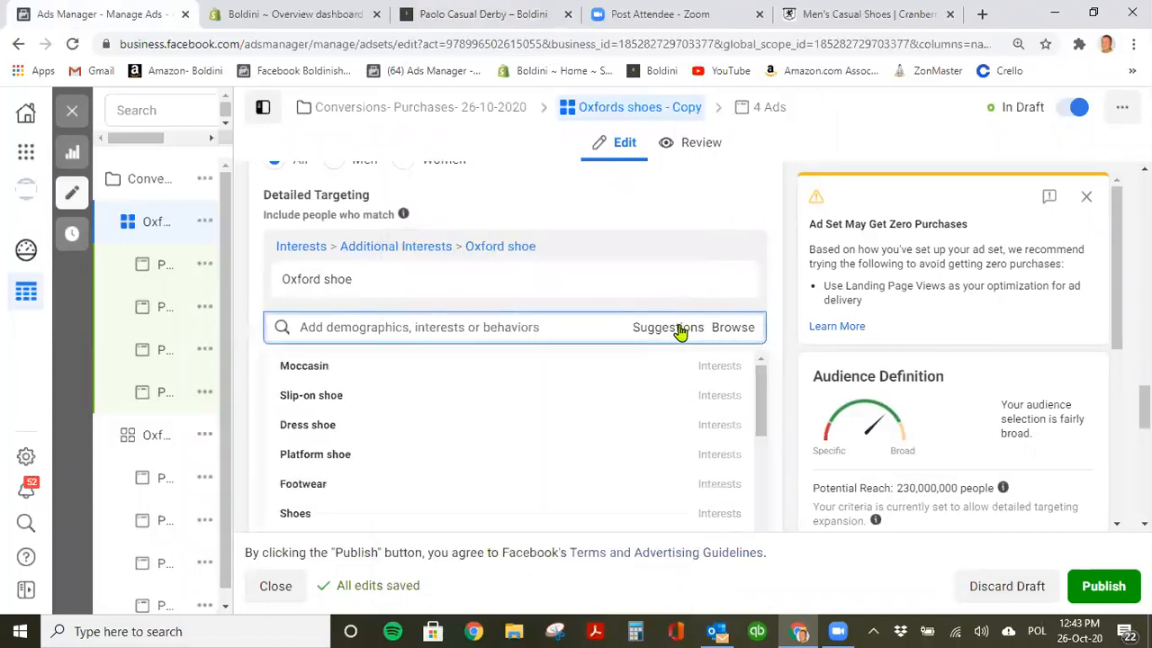
click(522, 324)
text(leather)
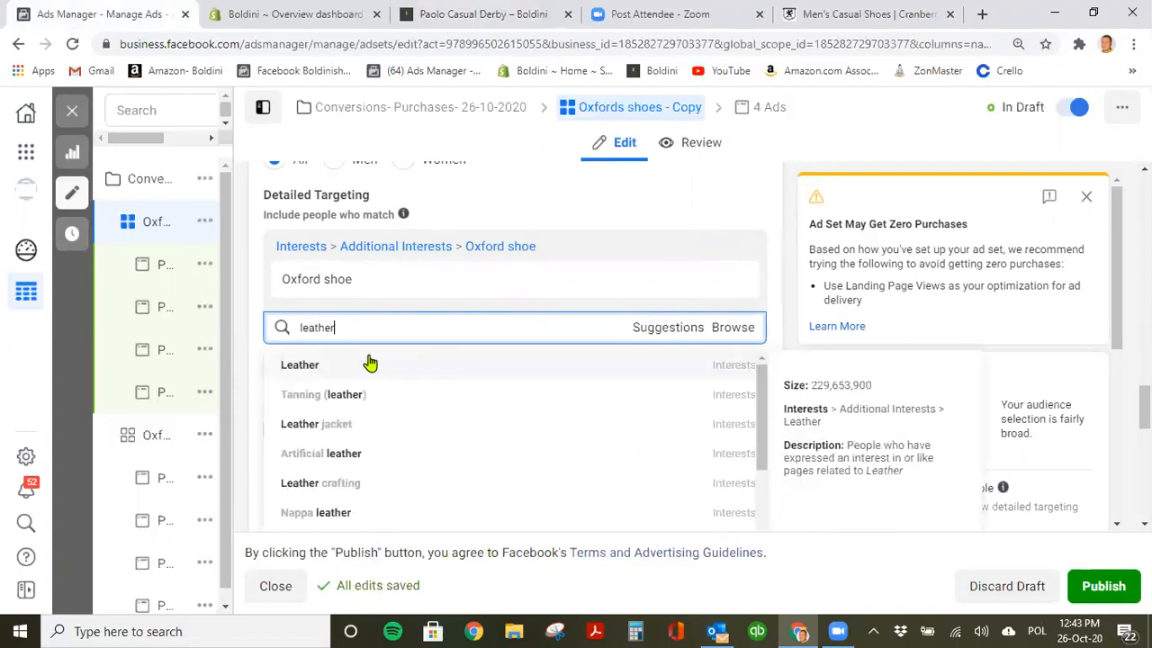
click(369, 364)
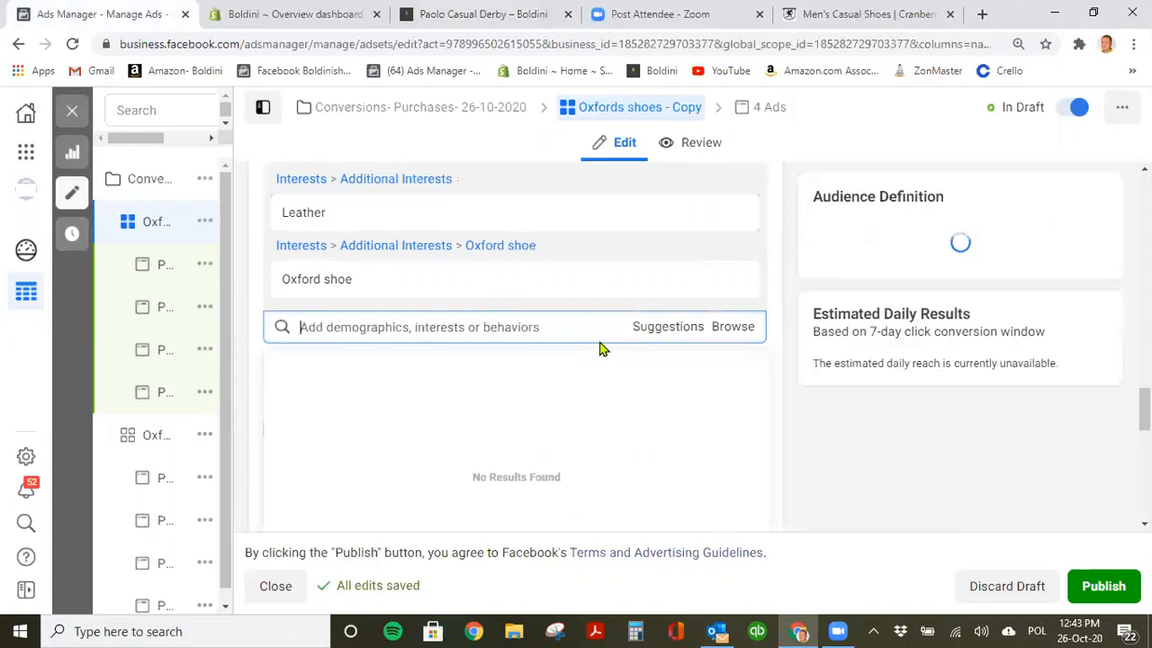
click(731, 282)
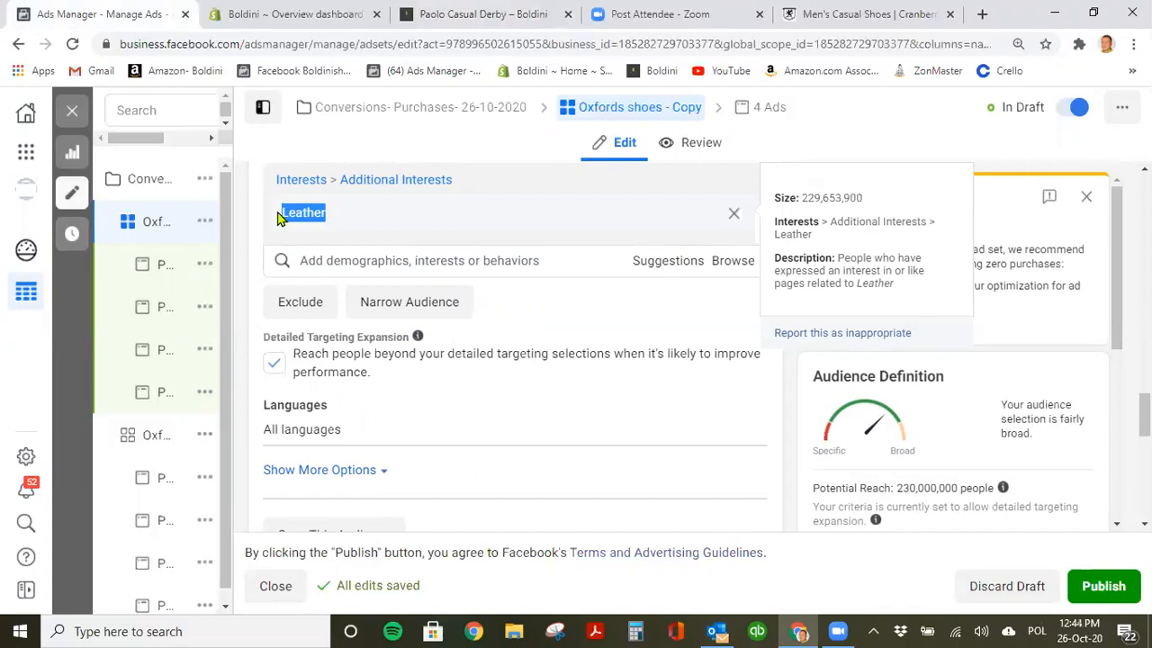
Rename the duplicated ad set as Leather and publish it.
scroll(450, 286, up, 10)
scroll(450, 286, up, 6)
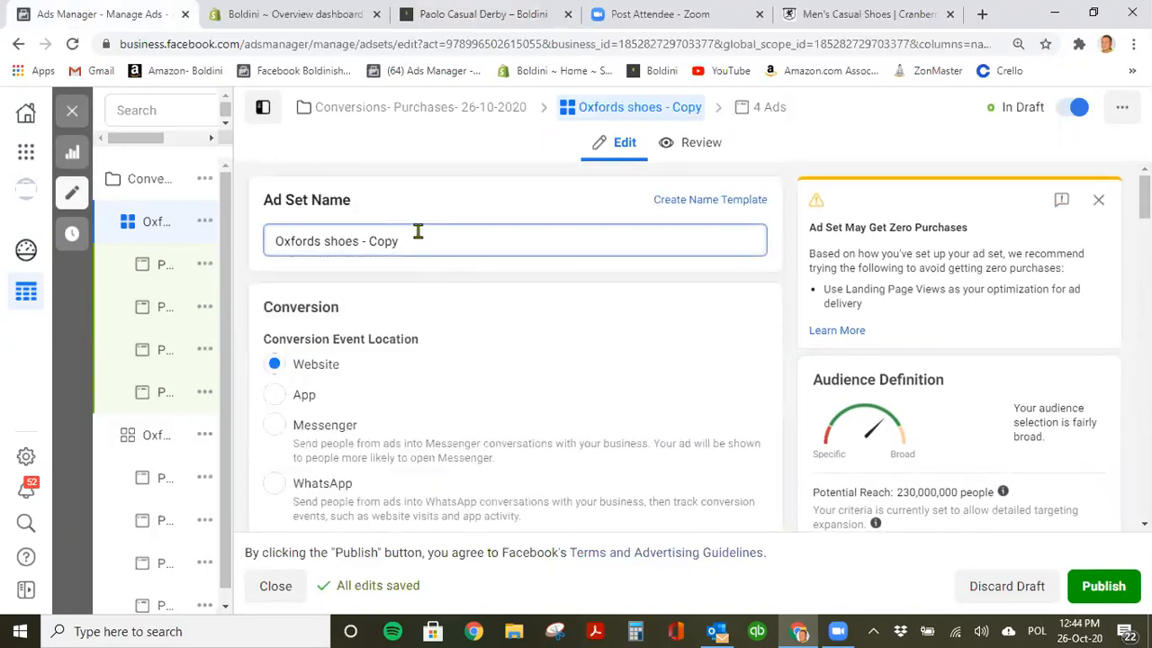
key(BackSpace)
key(BackSpace)
key(BackSpace)
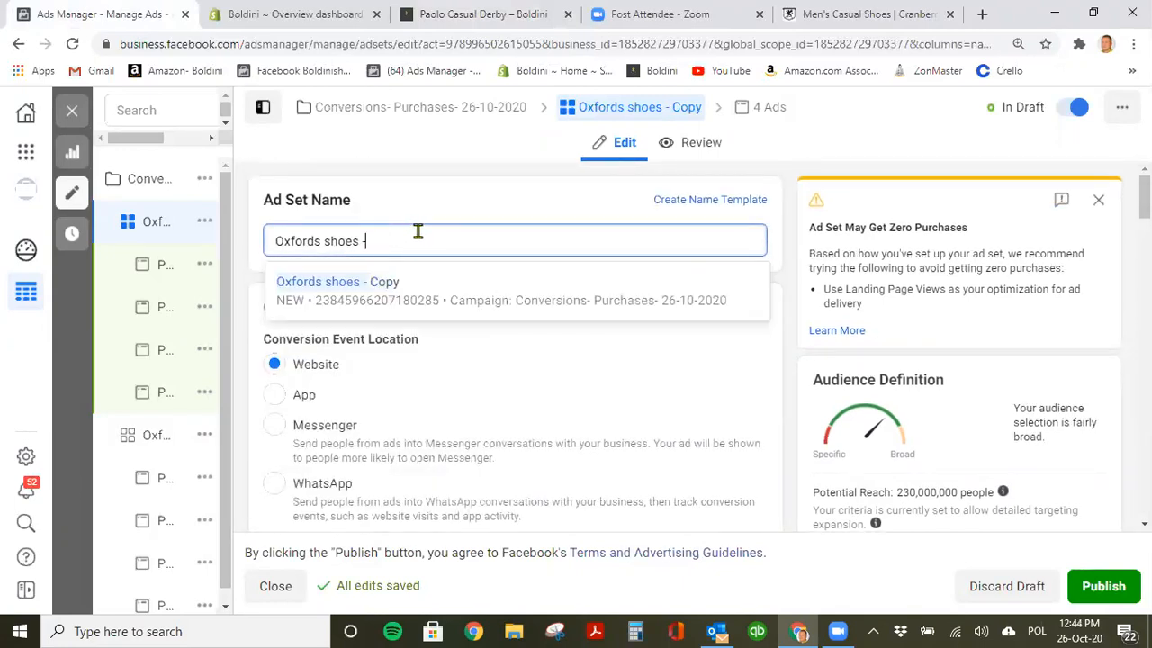
key(BackSpace)
key(BackSpace)
key(BackSpace)
key(BackSpace)
key(BackSpace)
key(BackSpace)
key(BackSpace)
key(BackSpace)
key(BackSpace)
key(BackSpace)
key(BackSpace)
key(BackSpace)
key(BackSpace)
key(BackSpace)
key(BackSpace)
key(BackSpace)
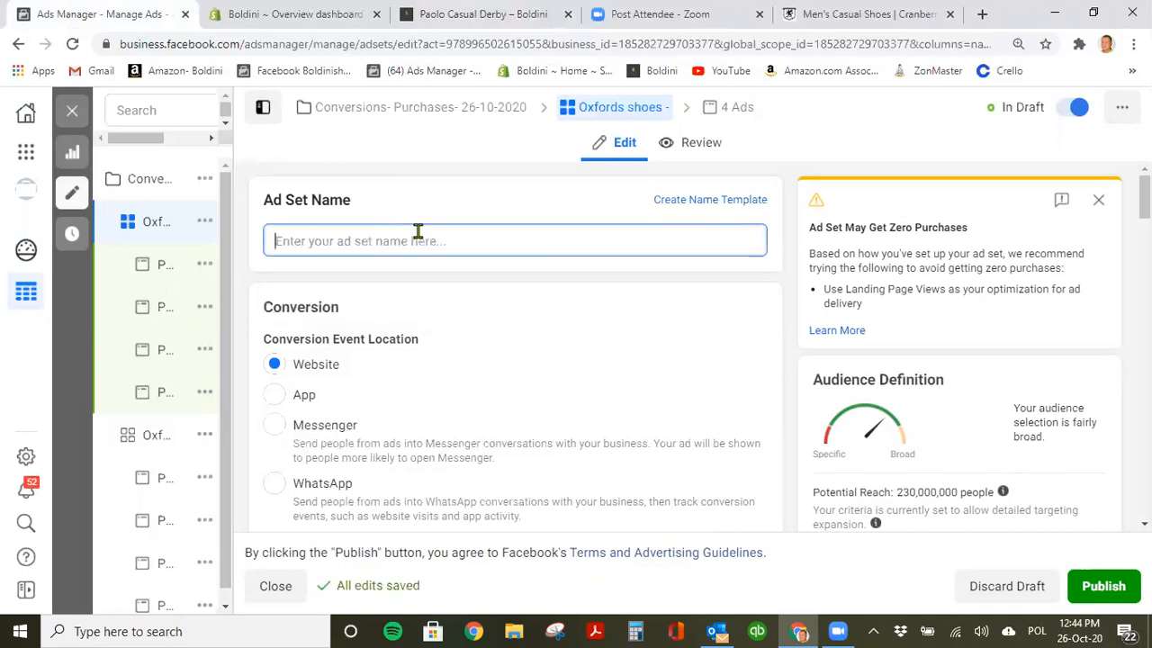
text(Leather)
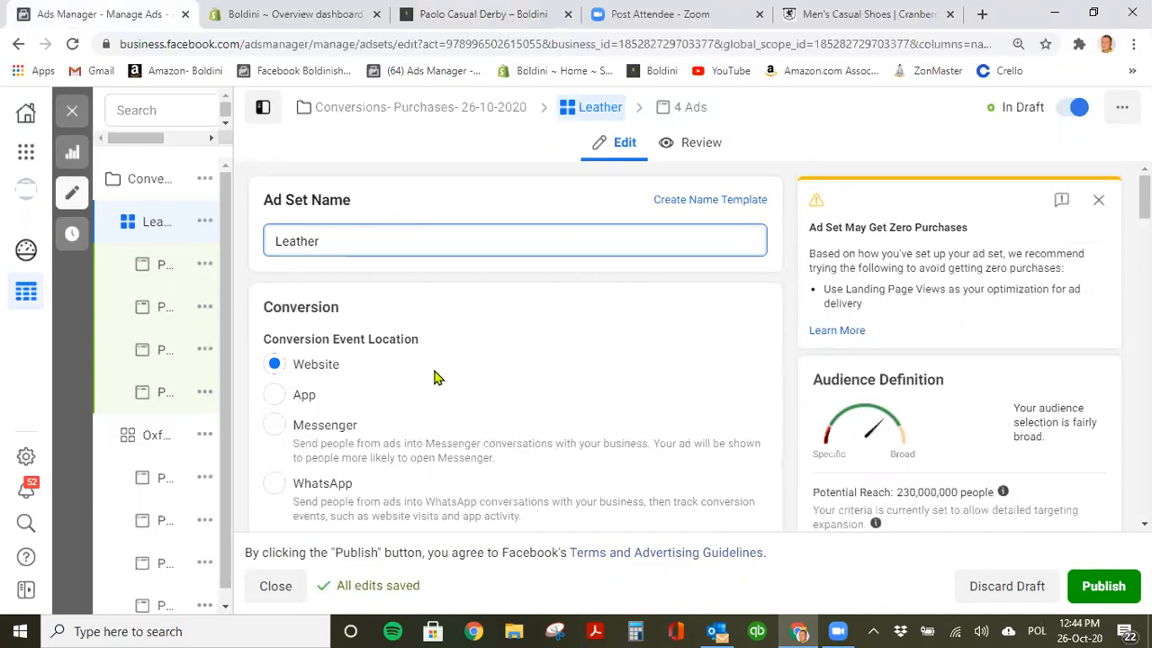
scroll(435, 378, down, 2)
scroll(434, 378, up, 2)
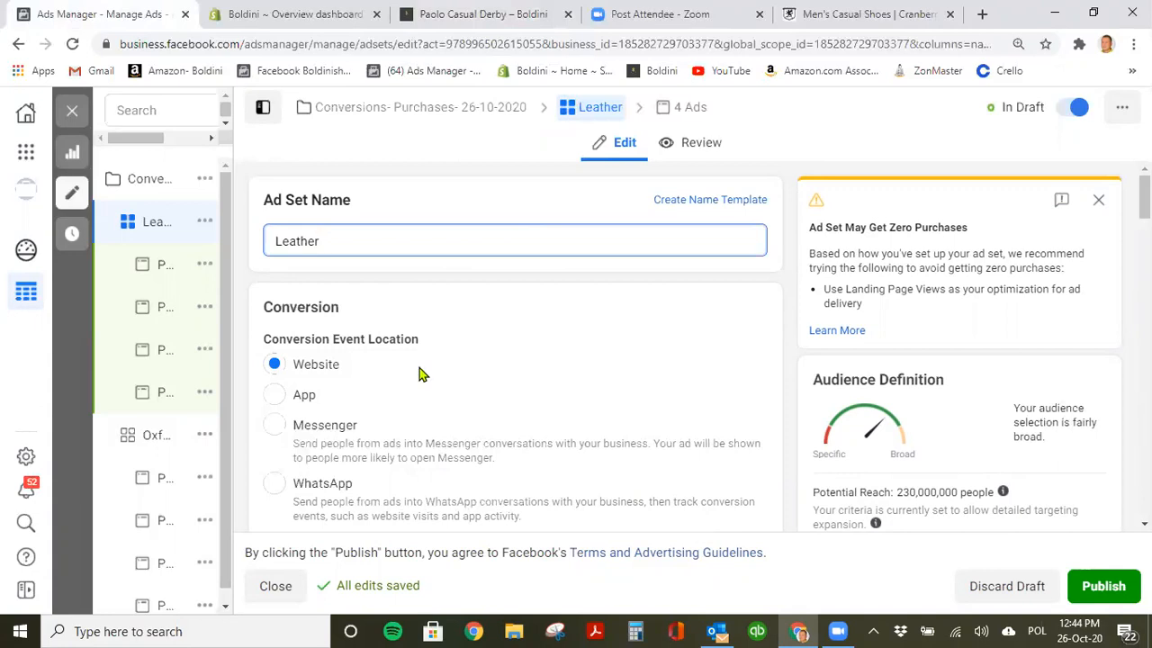
mouse_move(200, 444)
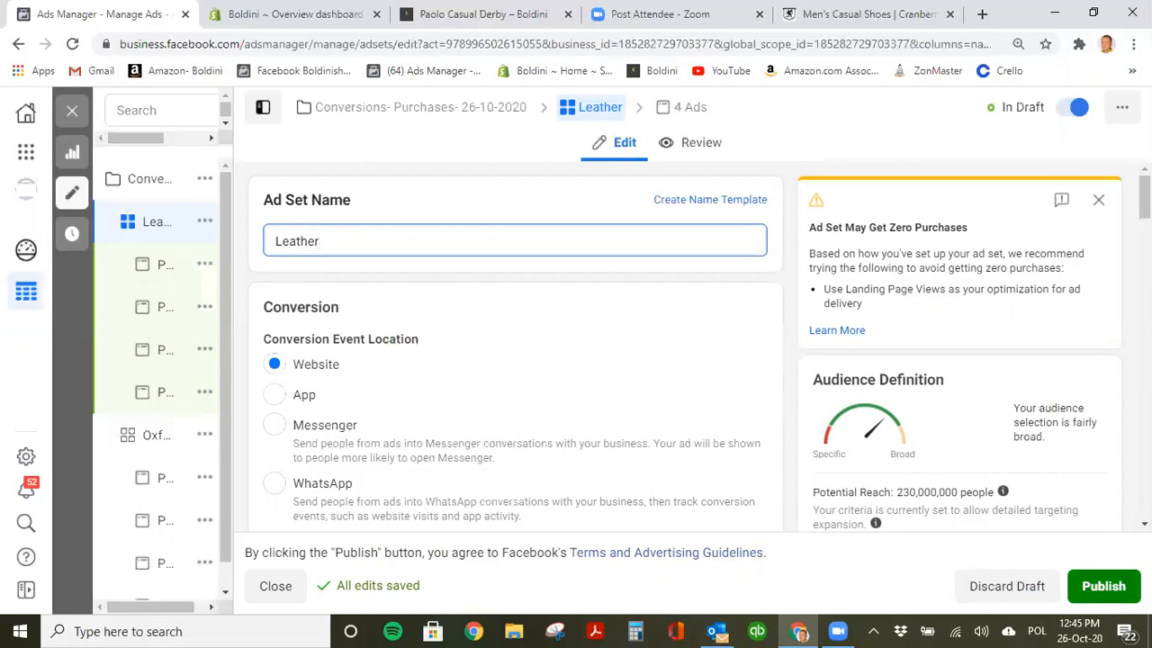
click(1103, 586)
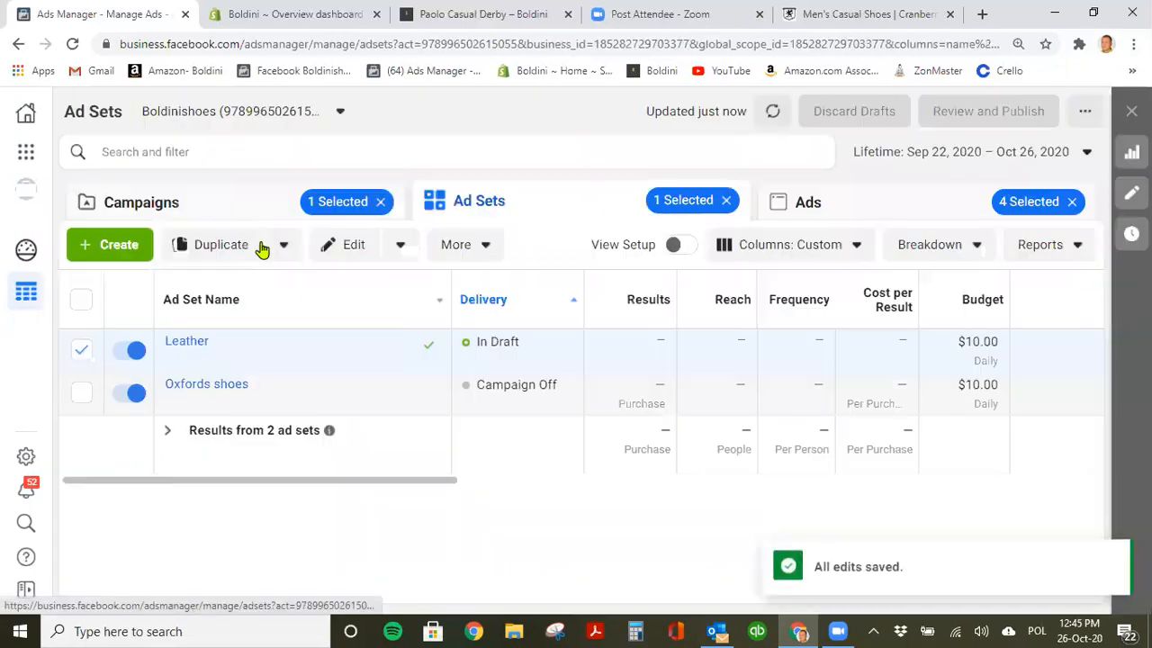
Duplicate the Leather ad set once within its original campaign.
mouse_move(239, 347)
click(328, 357)
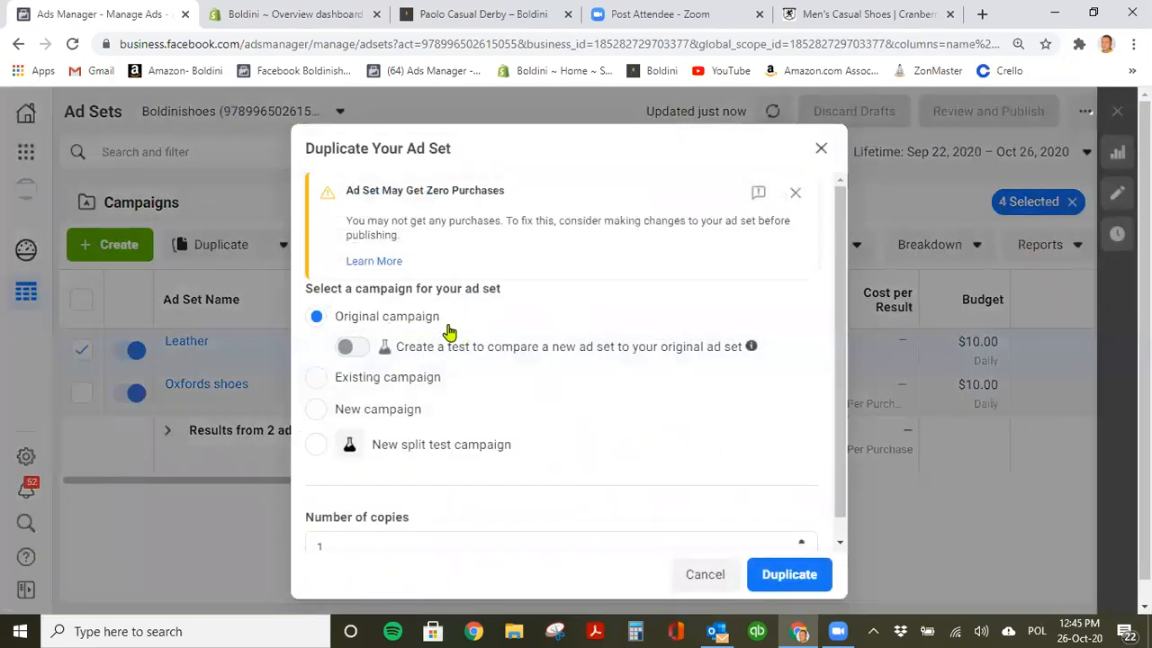
click(806, 582)
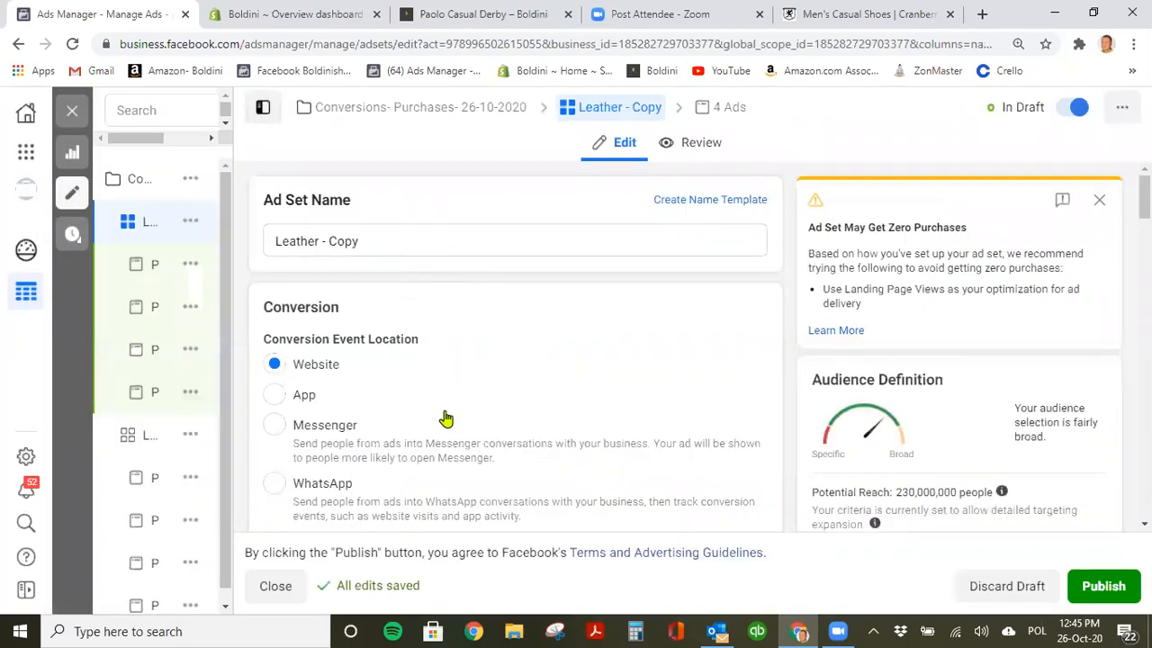
Remove the Leather interest from the detailed targeting of the Leather copy and bring up the suggested interests.
scroll(445, 409, down, 10)
scroll(447, 417, down, 5)
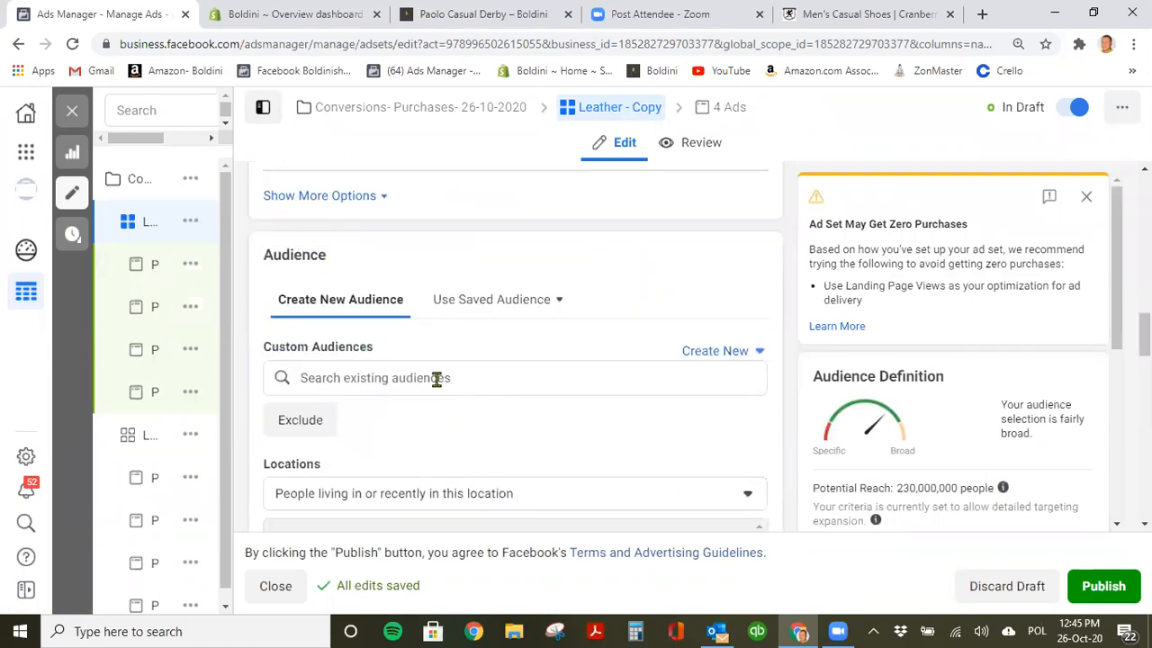
scroll(445, 382, down, 2)
scroll(435, 385, down, 2)
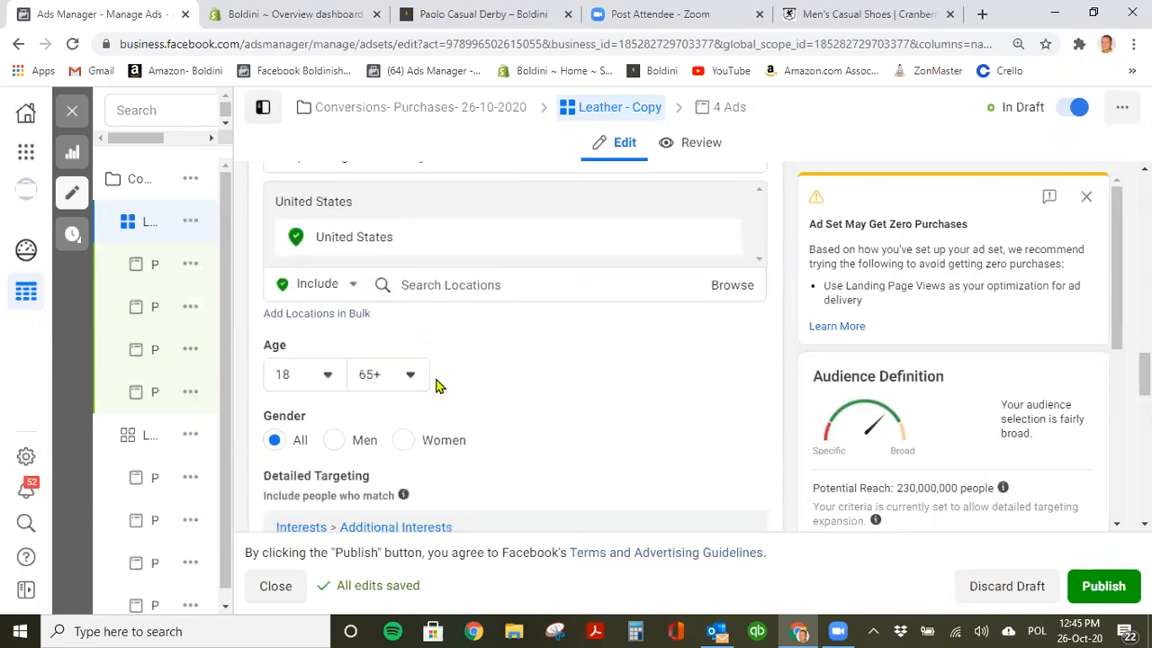
scroll(436, 385, down, 2)
mouse_move(406, 386)
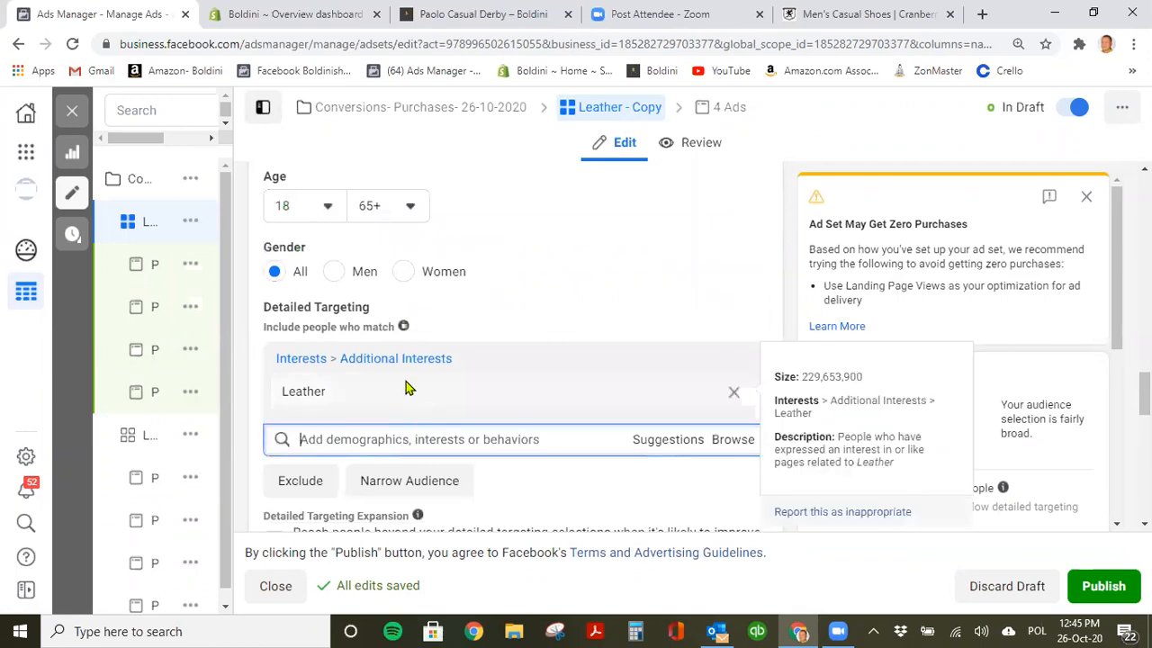
click(732, 394)
click(399, 361)
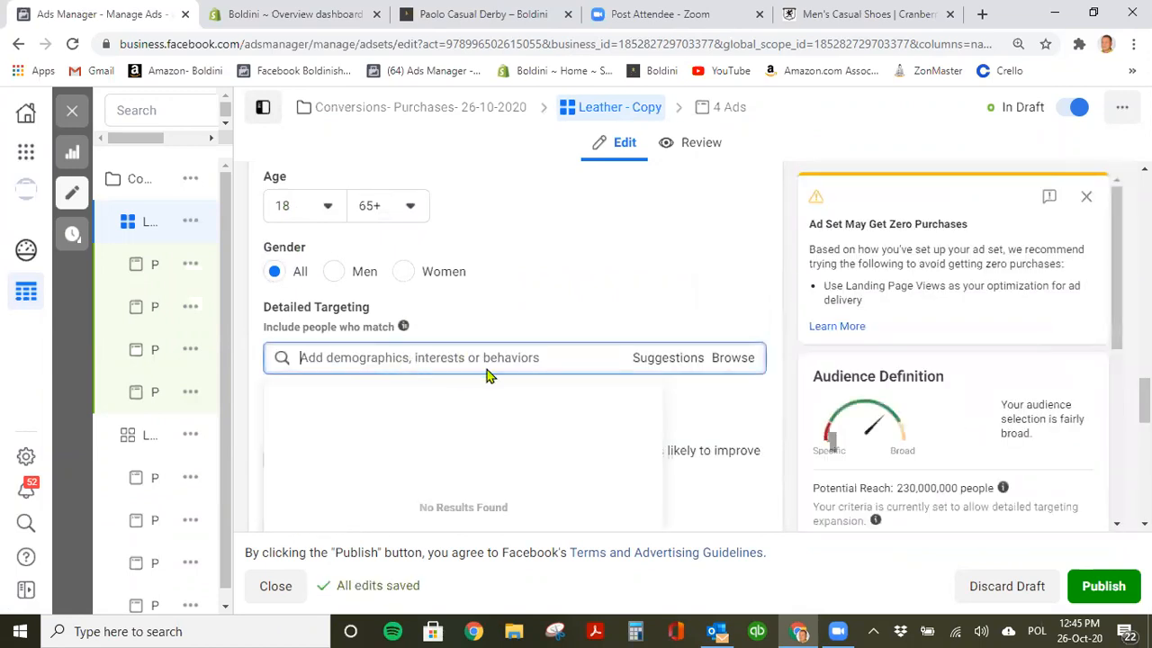
click(664, 360)
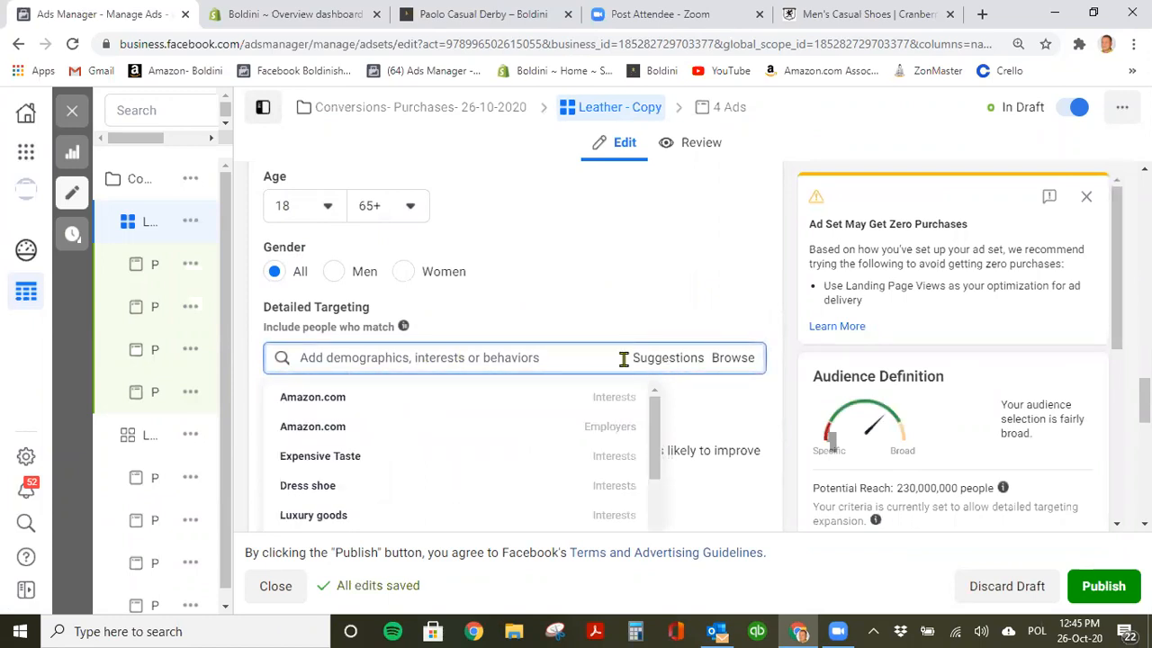
Search the detailed targeting options for Leather and add it back as an interest.
click(498, 356)
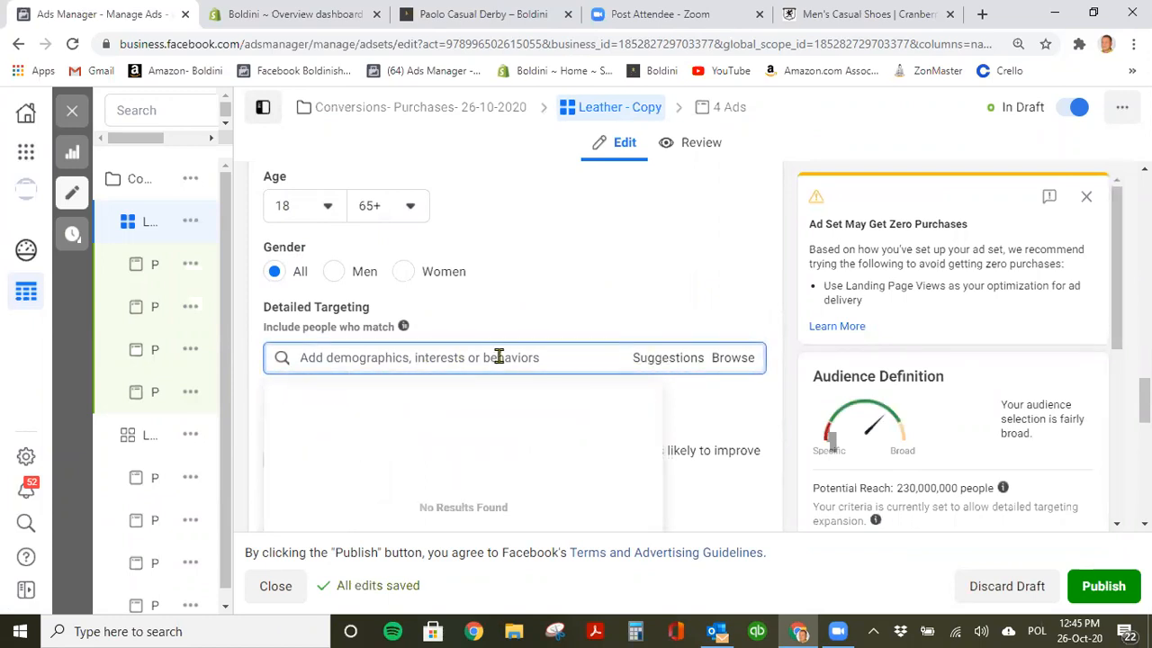
text(Leather)
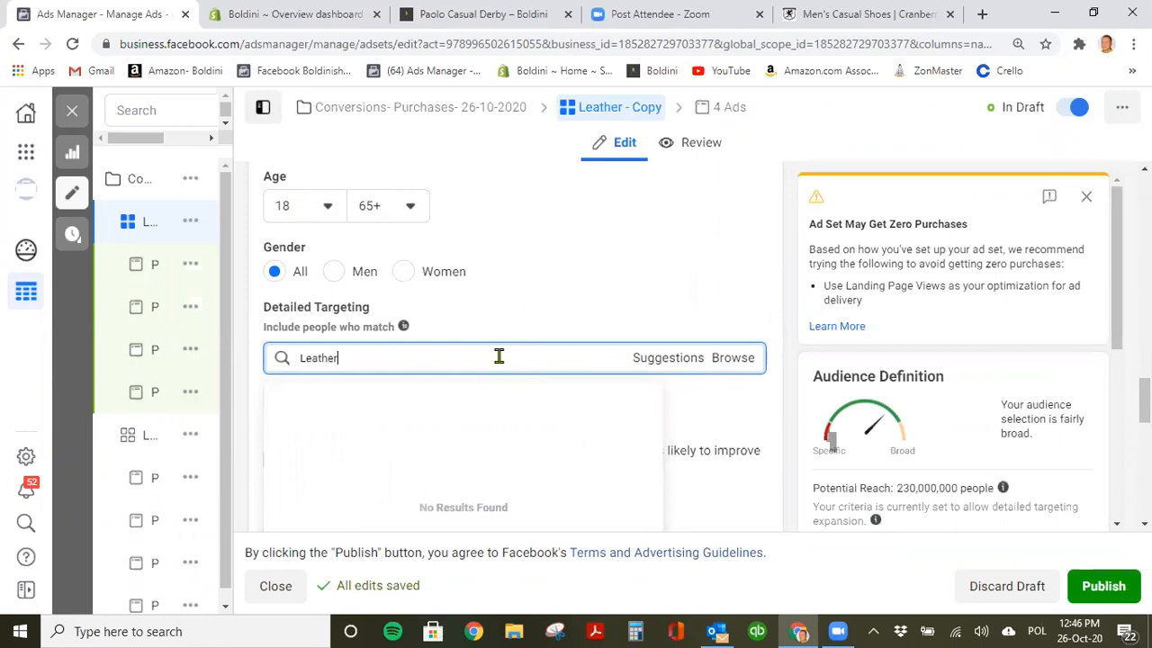
click(671, 360)
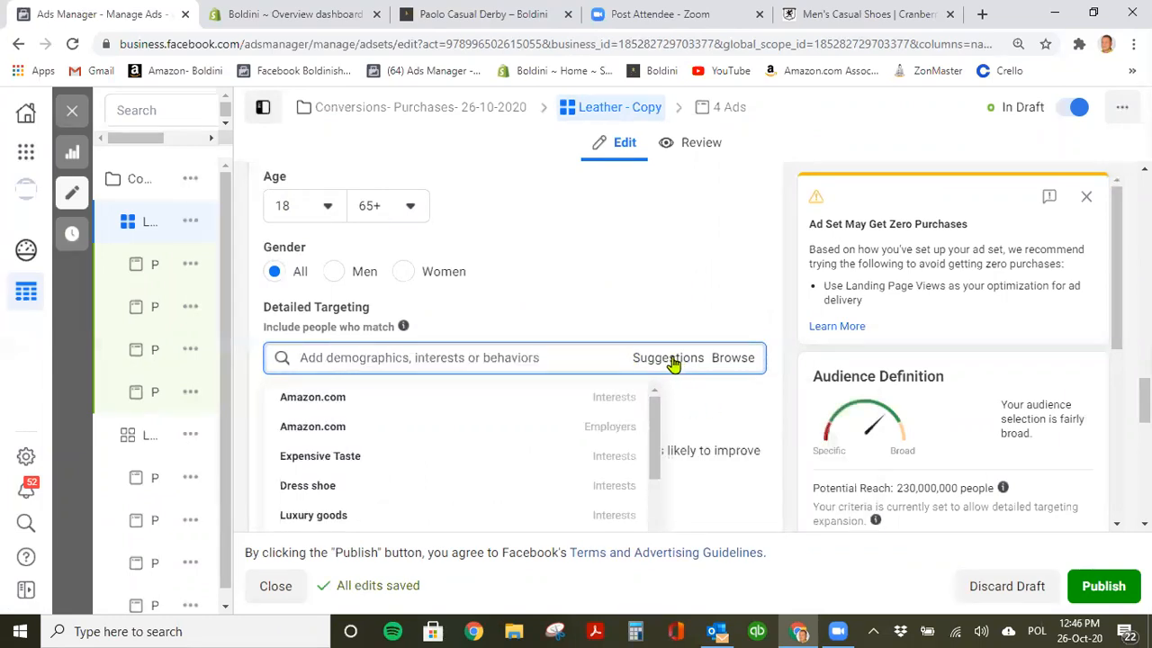
click(491, 354)
text(Leather)
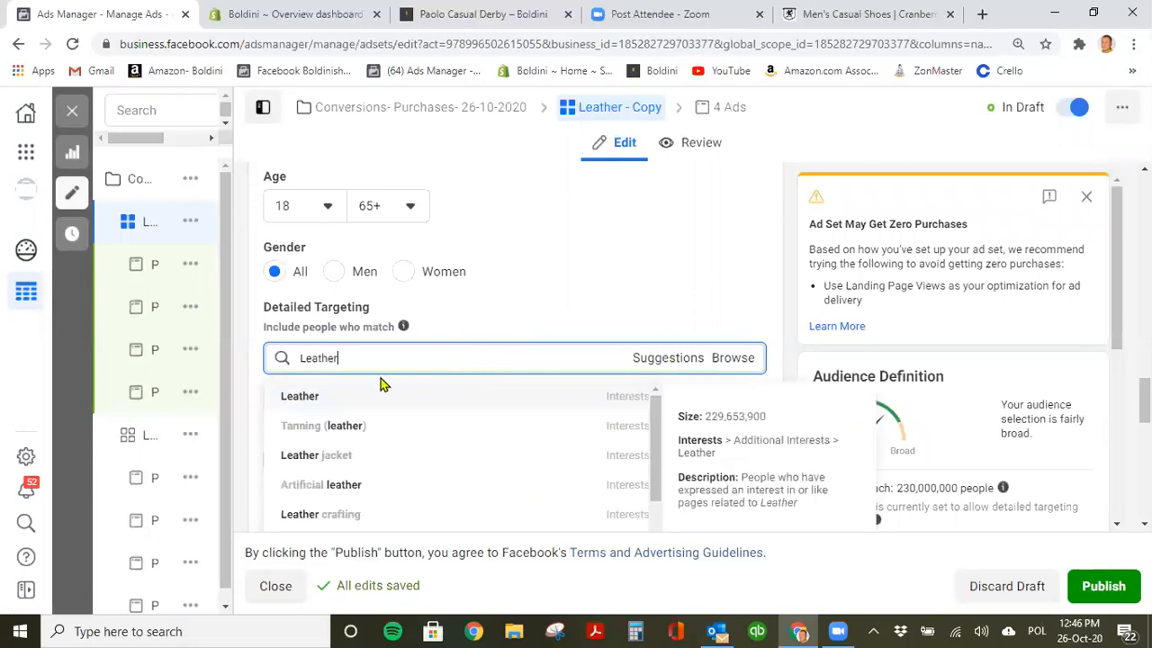
click(309, 395)
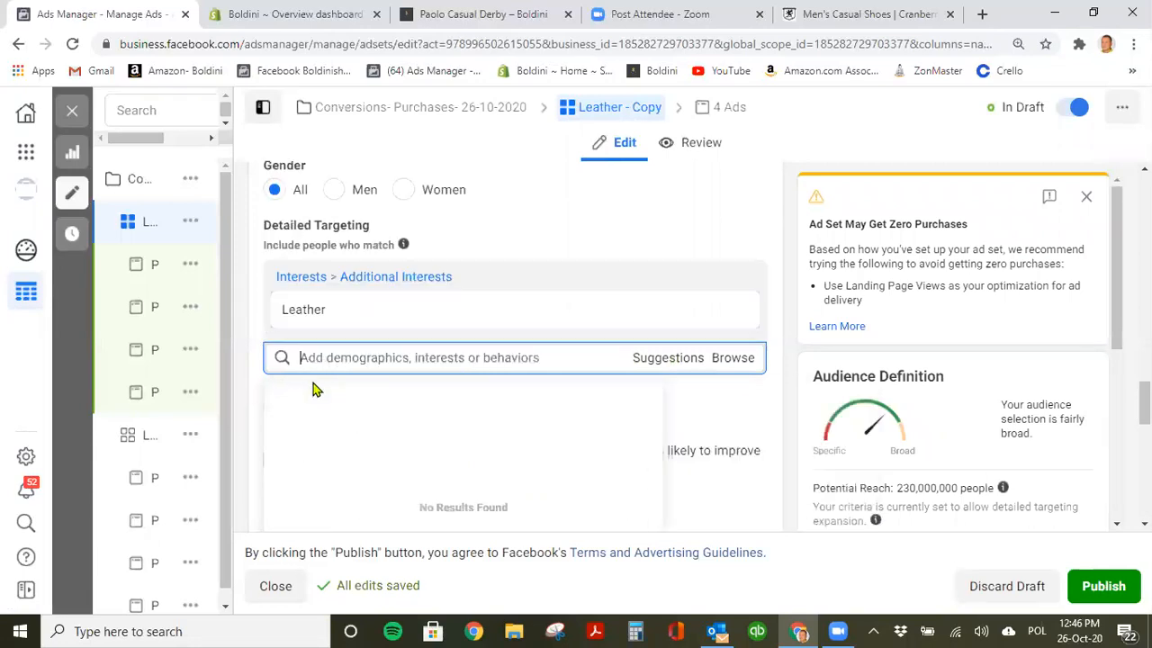
Pick Dress shoe from the suggested interests and remove Leather from the detailed targeting of the Leather copy.
click(668, 359)
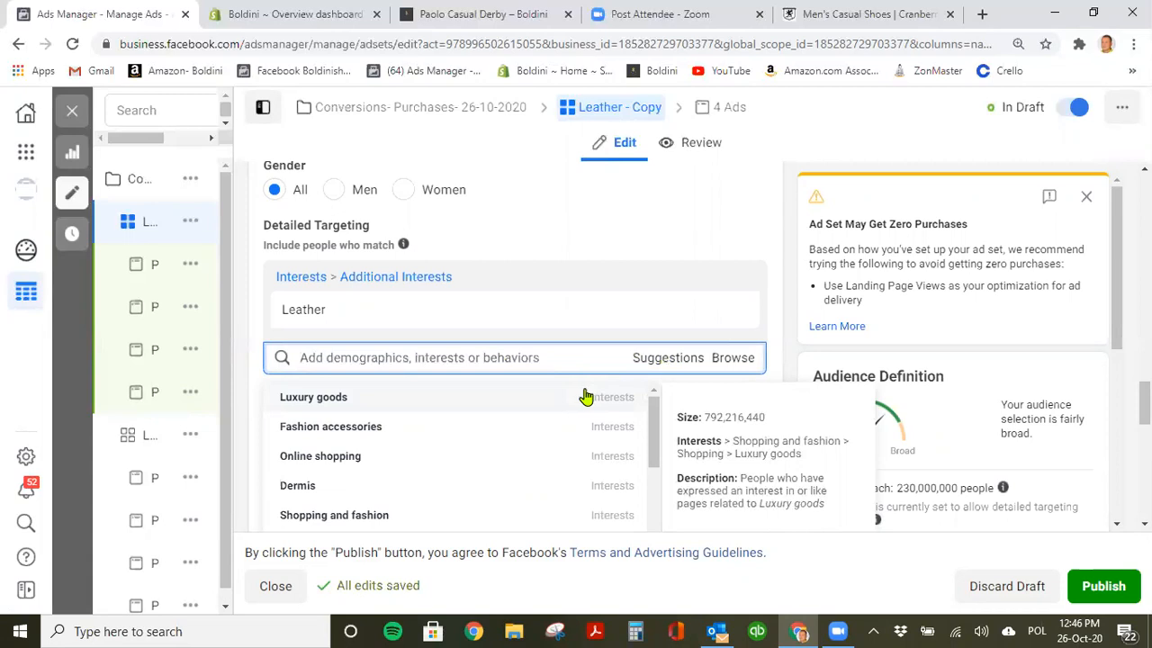
scroll(528, 464, down, 3)
scroll(522, 465, up, 3)
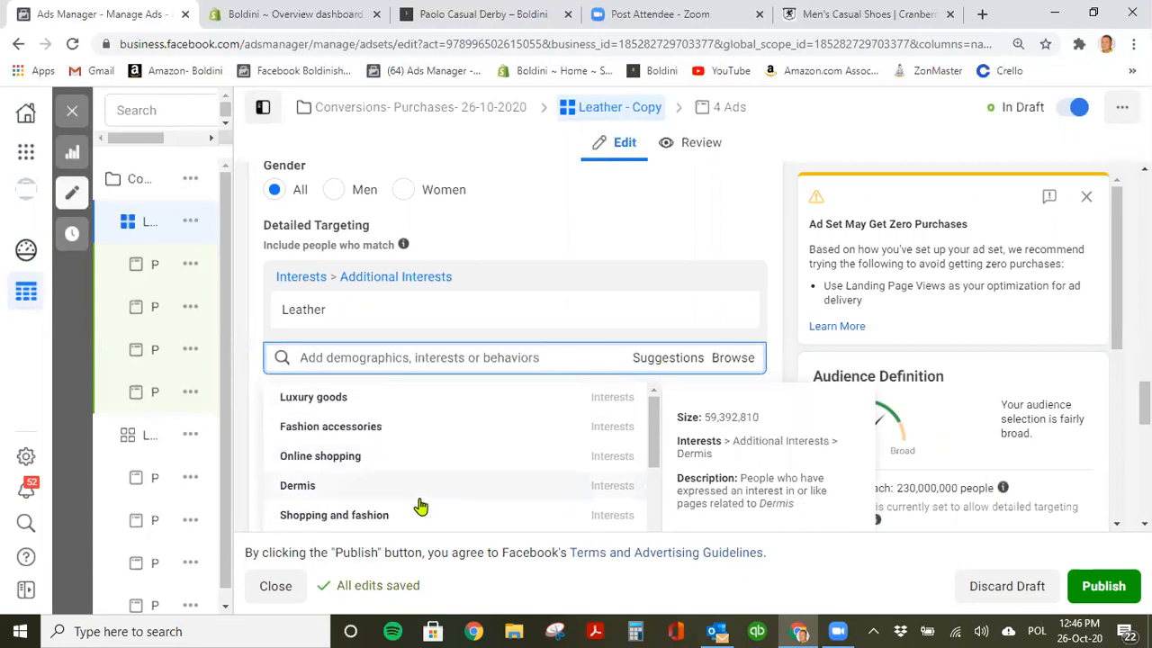
scroll(425, 500, down, 3)
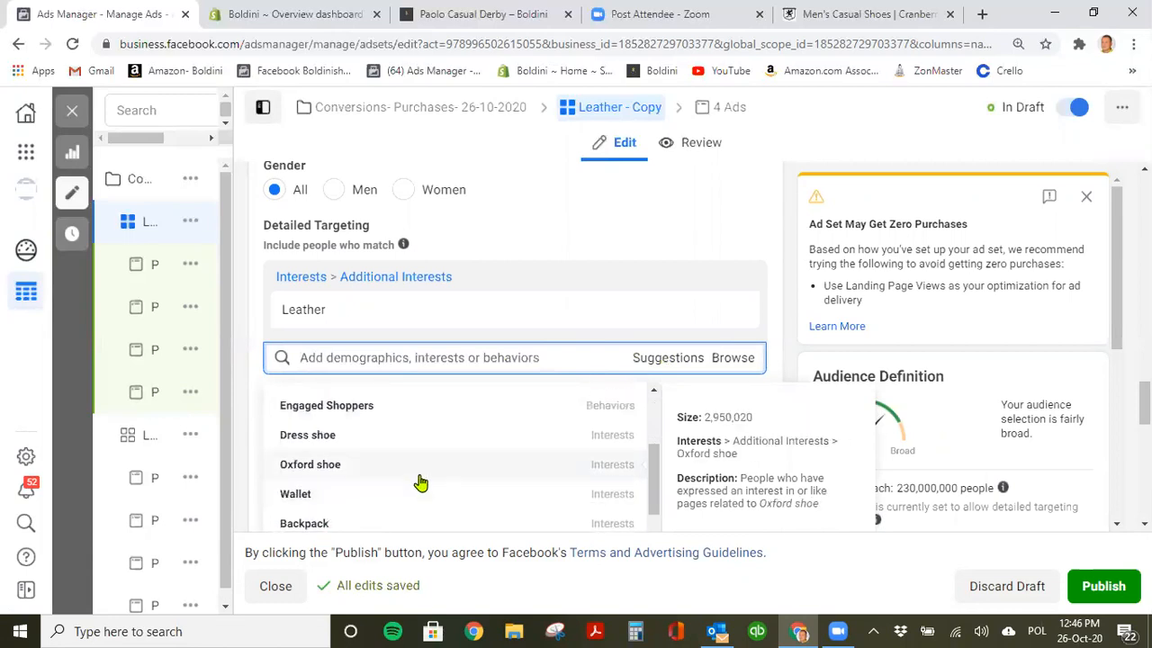
click(351, 435)
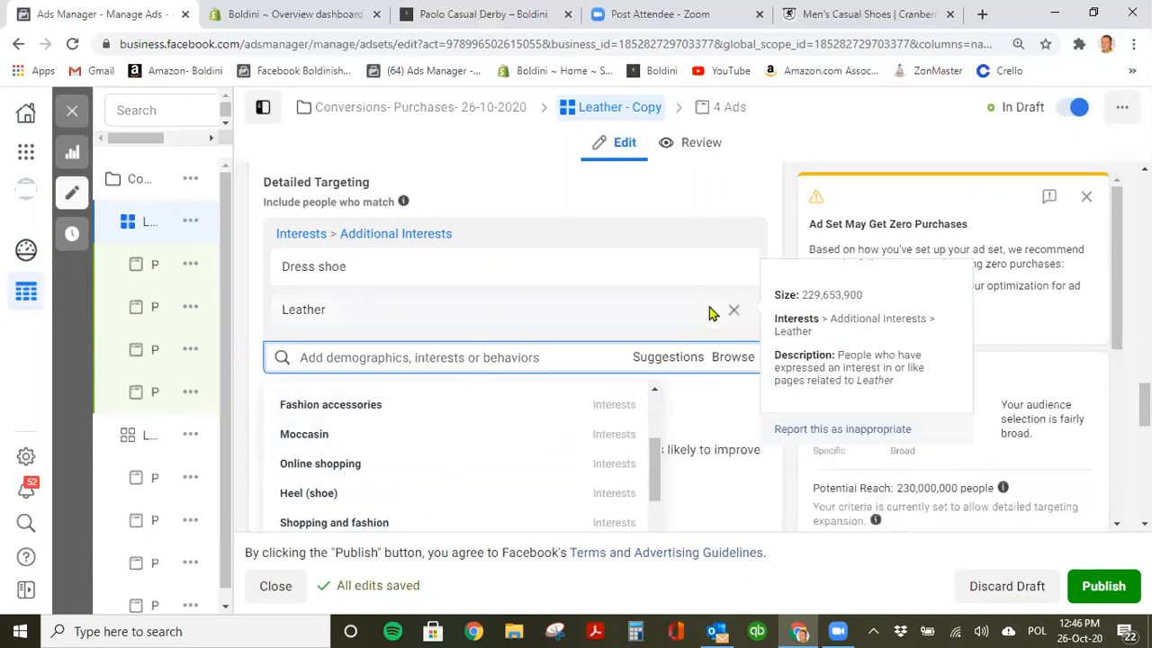
click(732, 313)
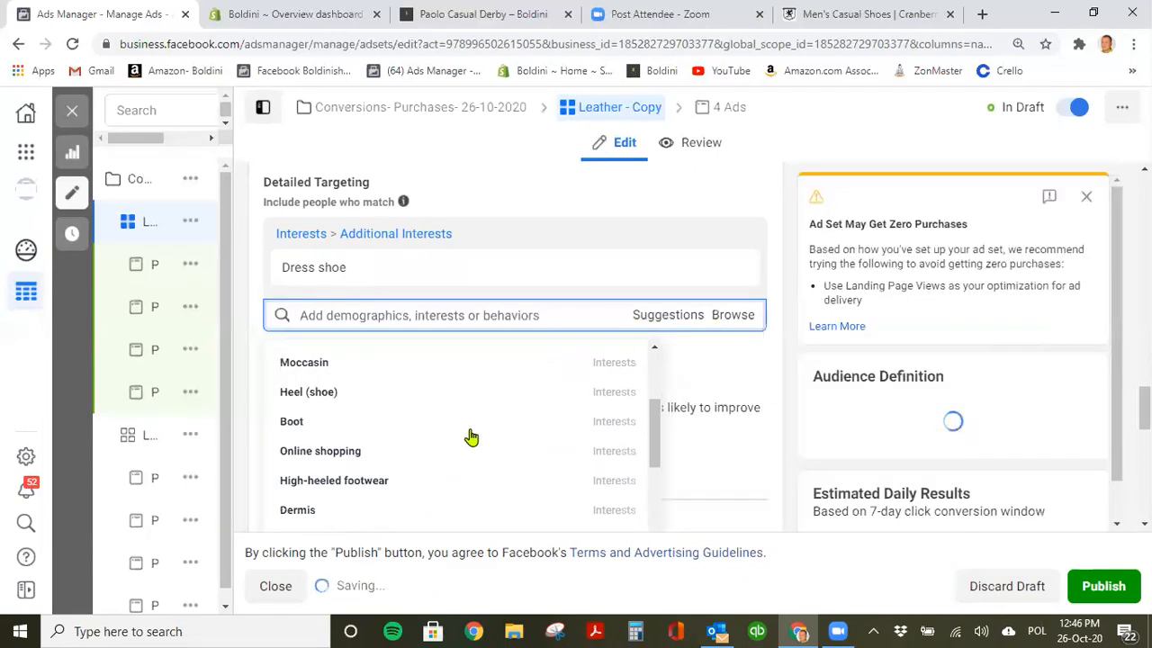
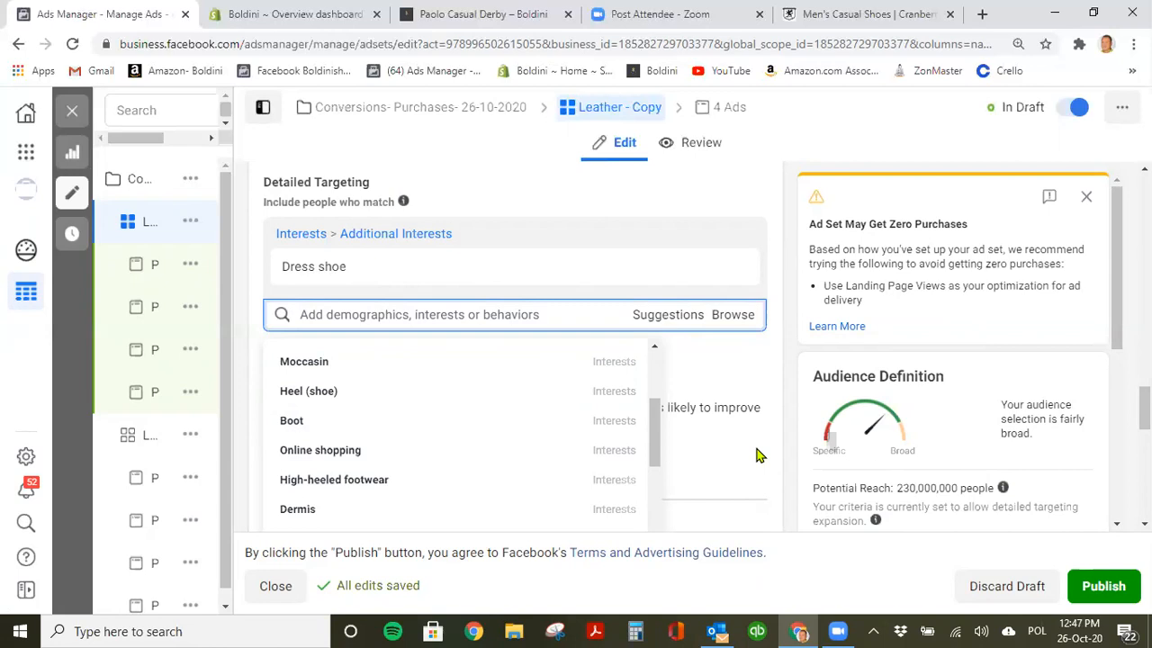
Rename the Leather copy ad set as Dress Shoes and publish it.
scroll(720, 442, down, 10)
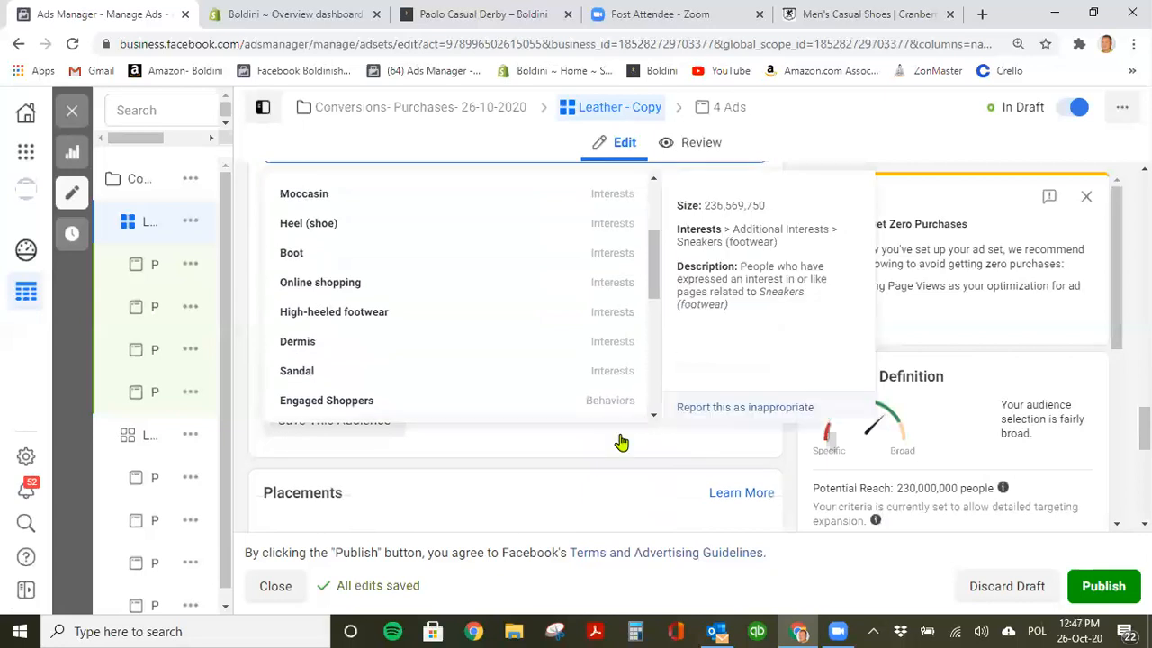
scroll(518, 405, down, 3)
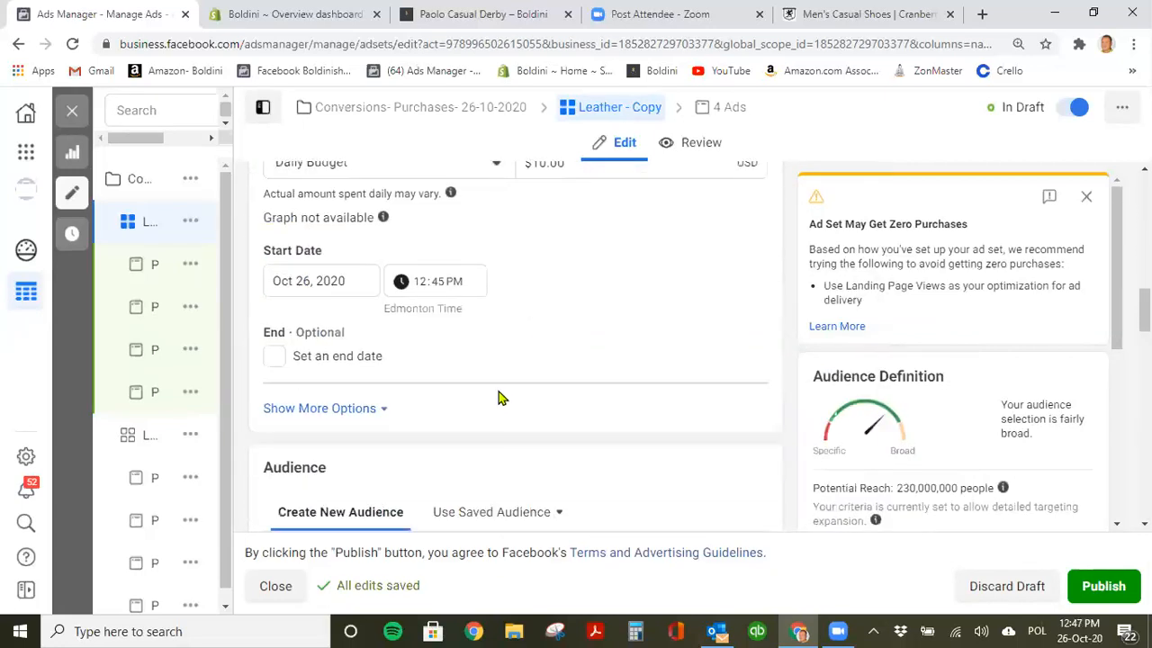
scroll(498, 396, up, 10)
click(412, 255)
key(ctrl+a)
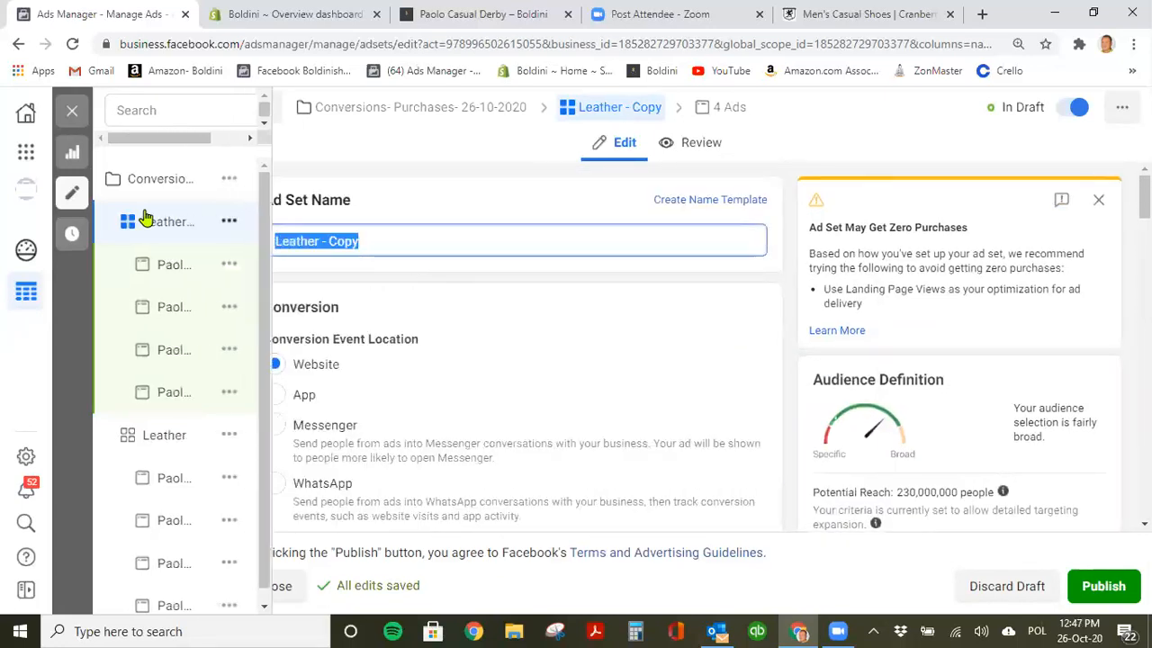
text(Derby Sho)
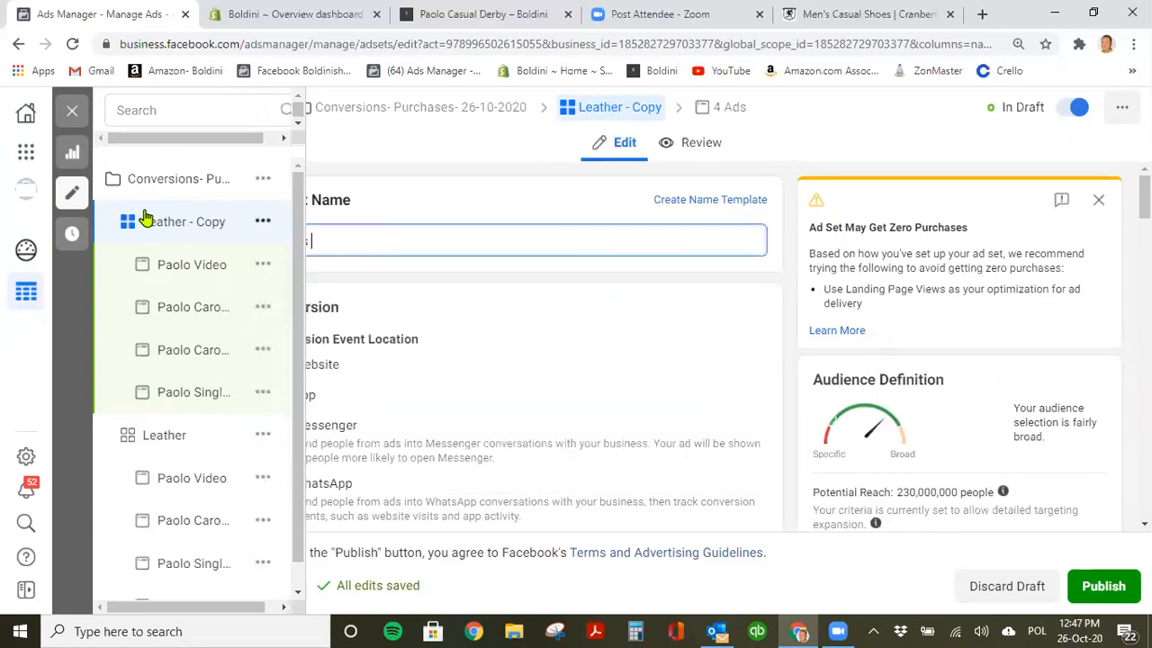
text(es)
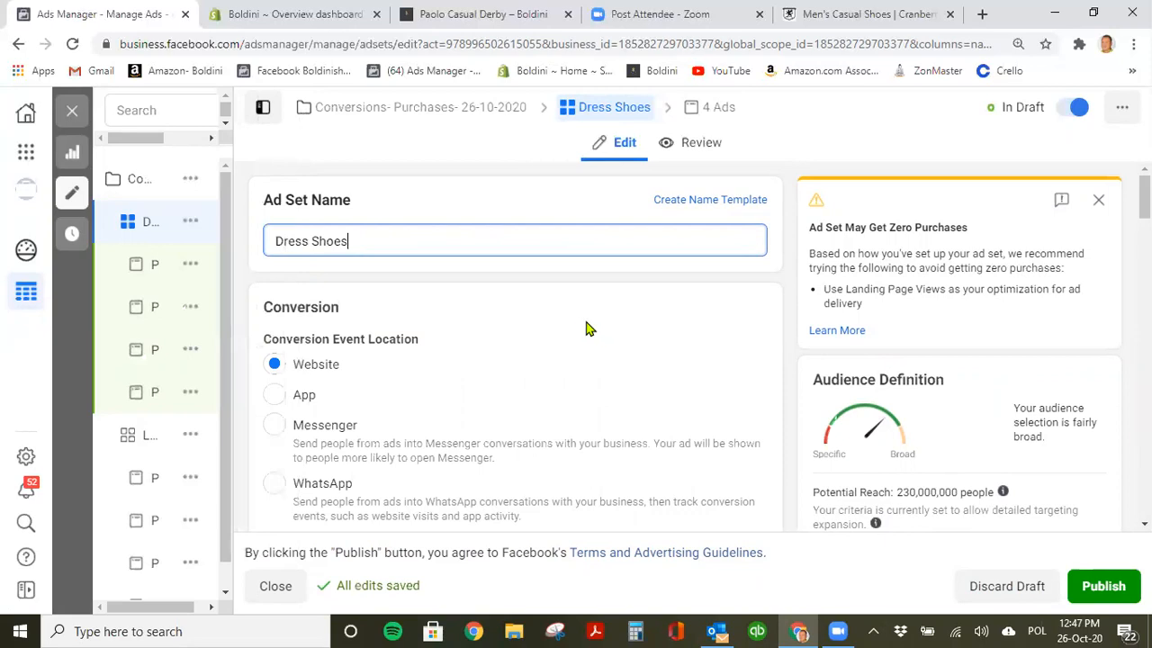
click(1117, 594)
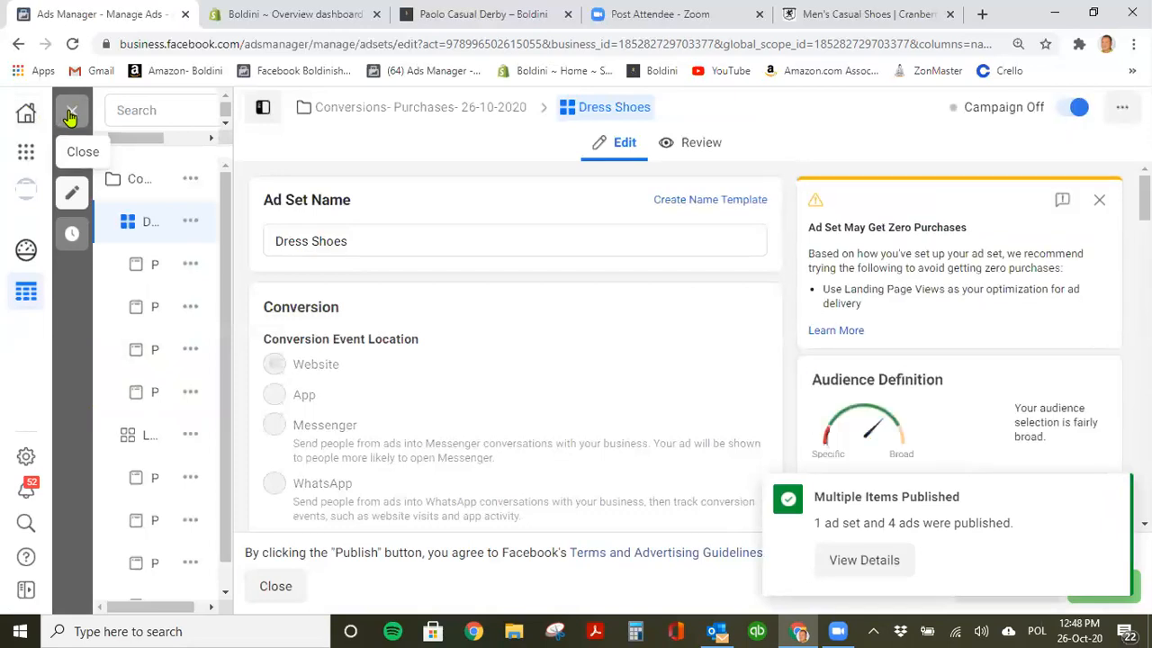
Close the ad set editor and duplicate the Dress Shoes ad set once within its original campaign.
click(70, 115)
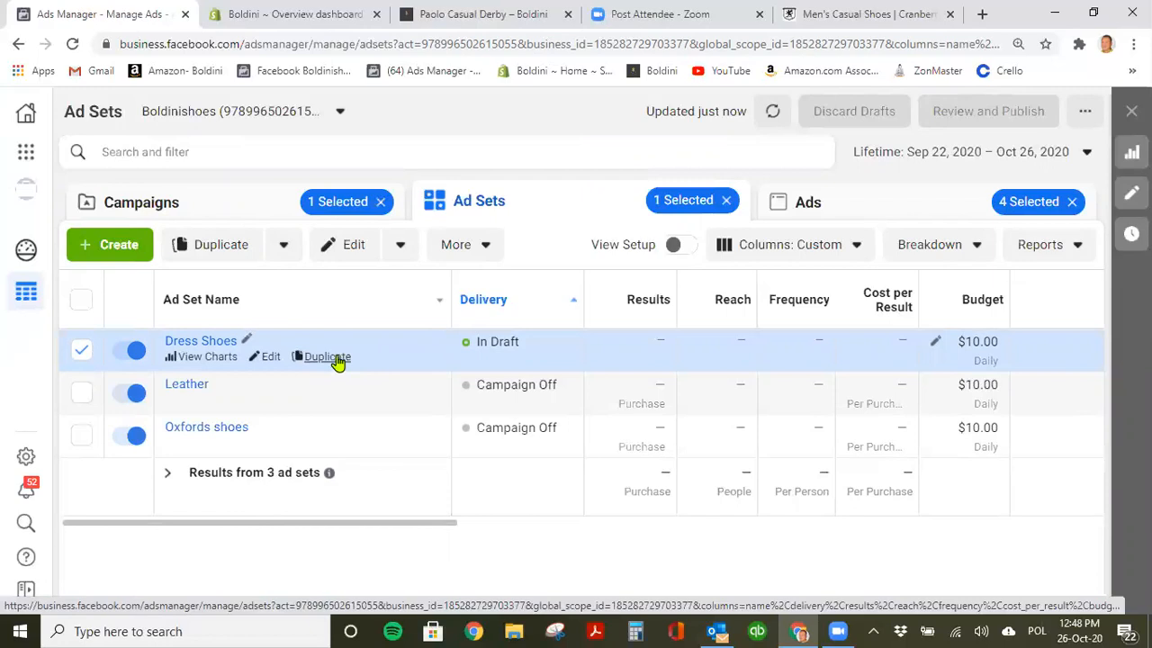
click(335, 359)
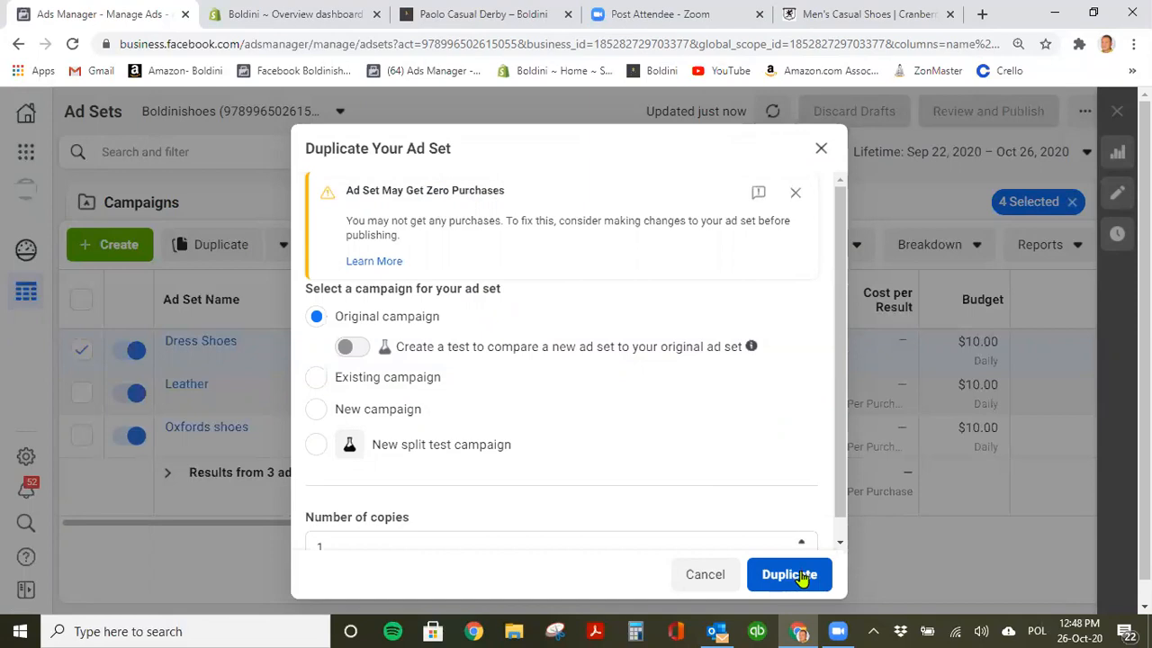
click(800, 575)
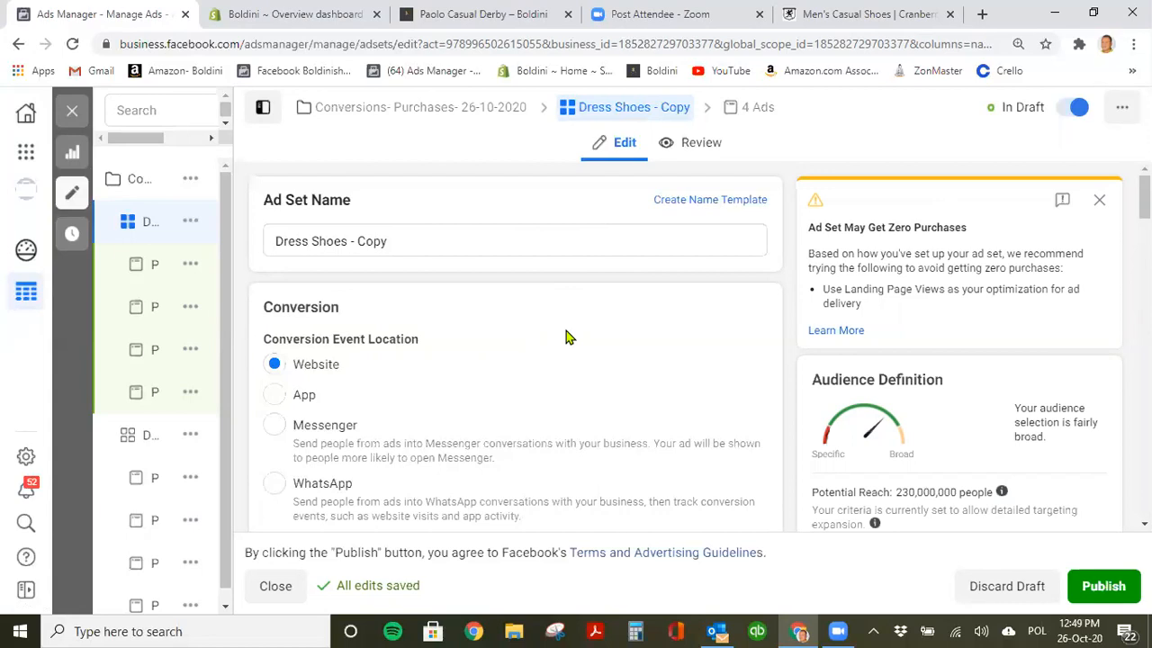
Examine the suggested detailed targeting interests for the Dress Shoes copy ad set to find another audience to test.
scroll(552, 367, down, 2)
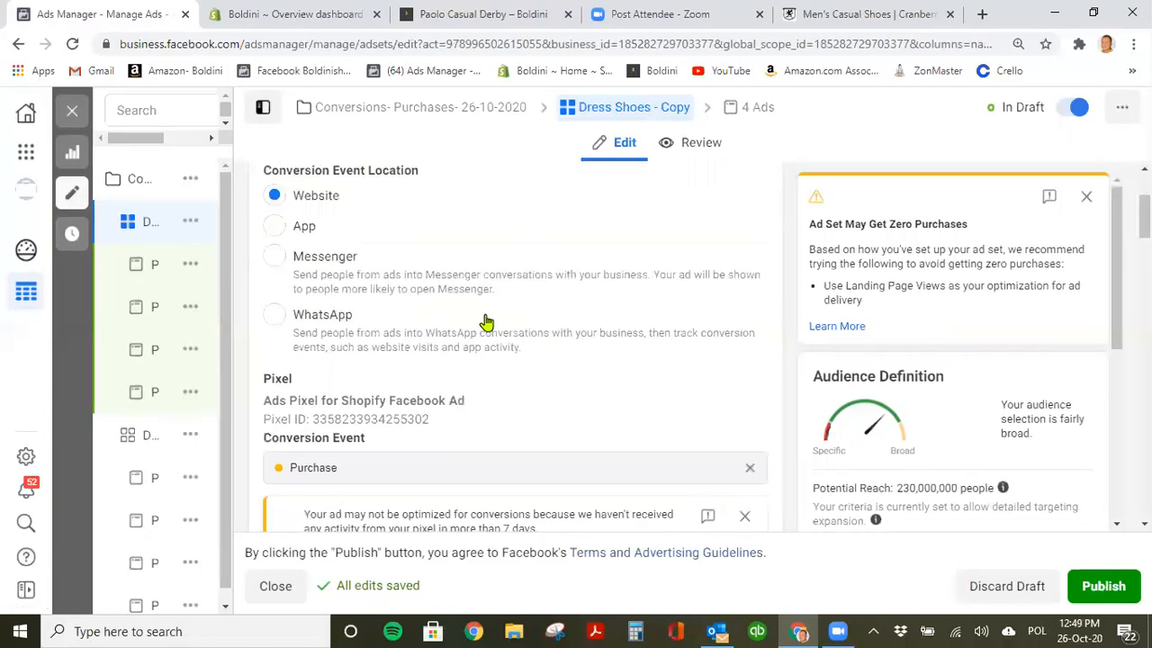
scroll(432, 297, down, 3)
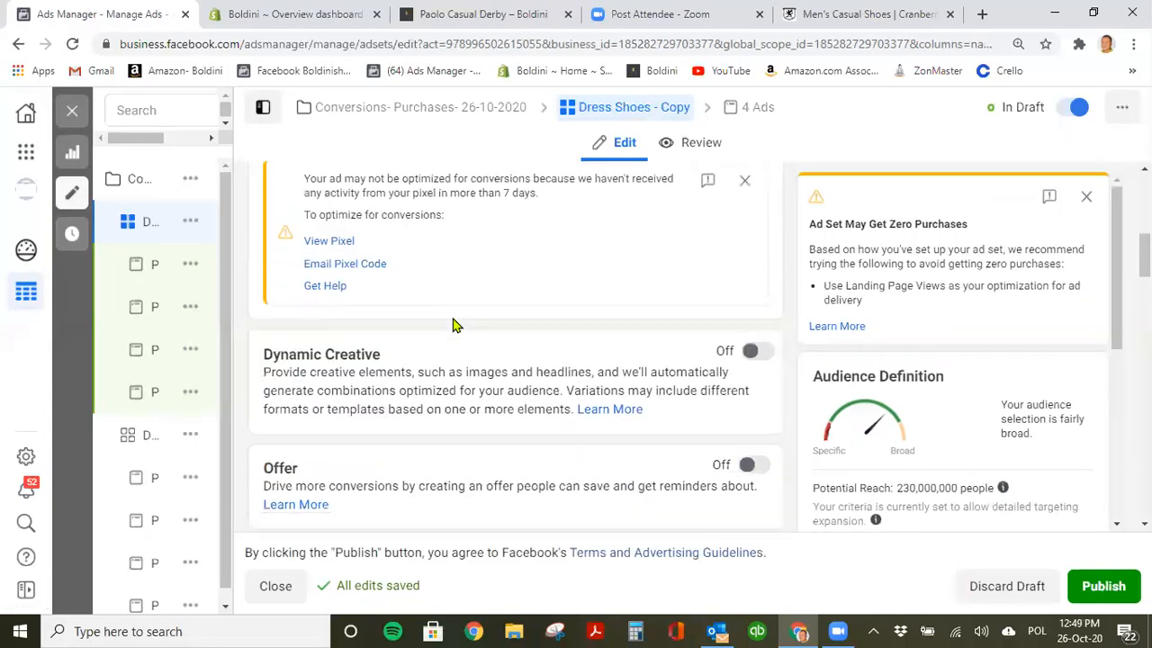
scroll(493, 404, down, 6)
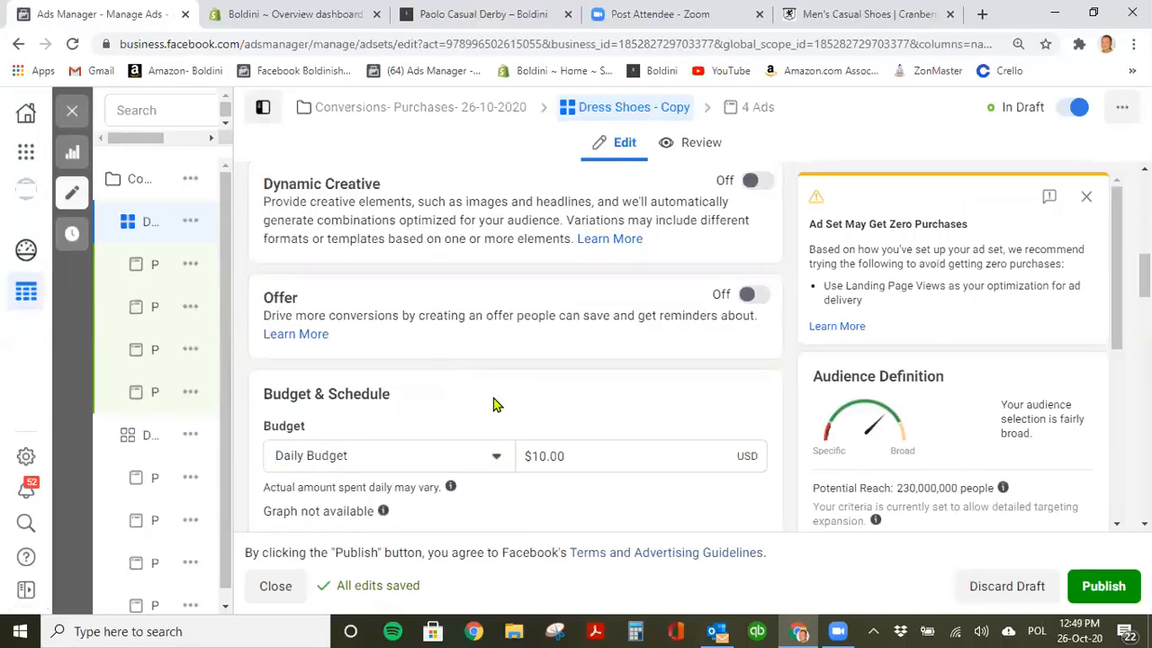
scroll(493, 404, down, 4)
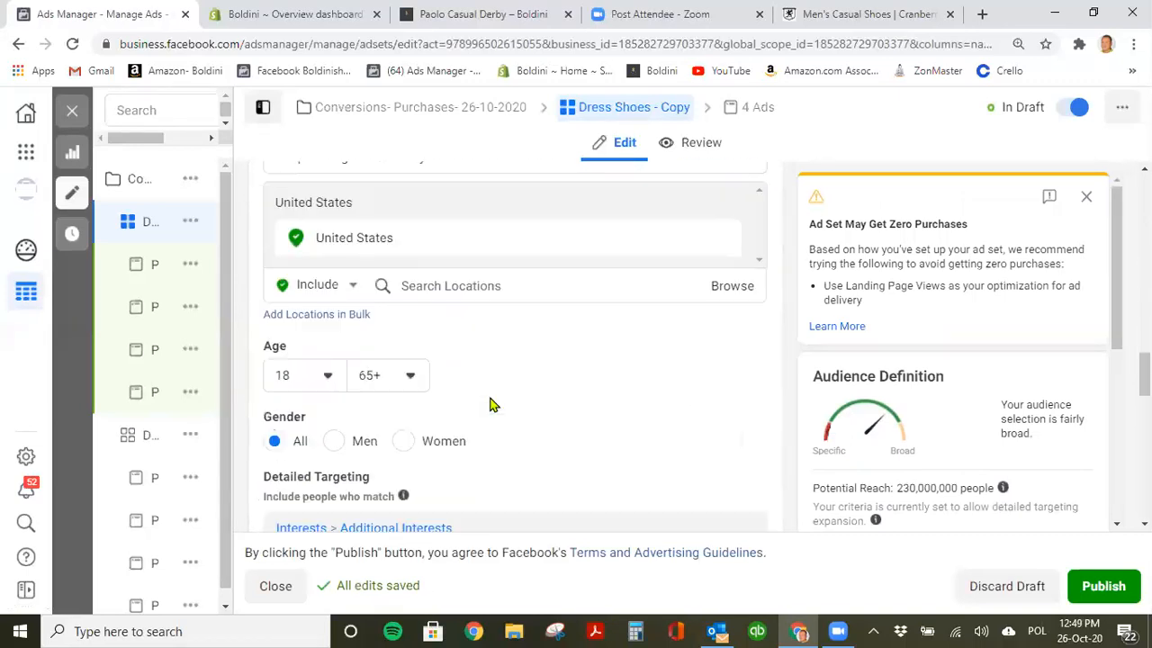
scroll(485, 271, down, 2)
click(391, 439)
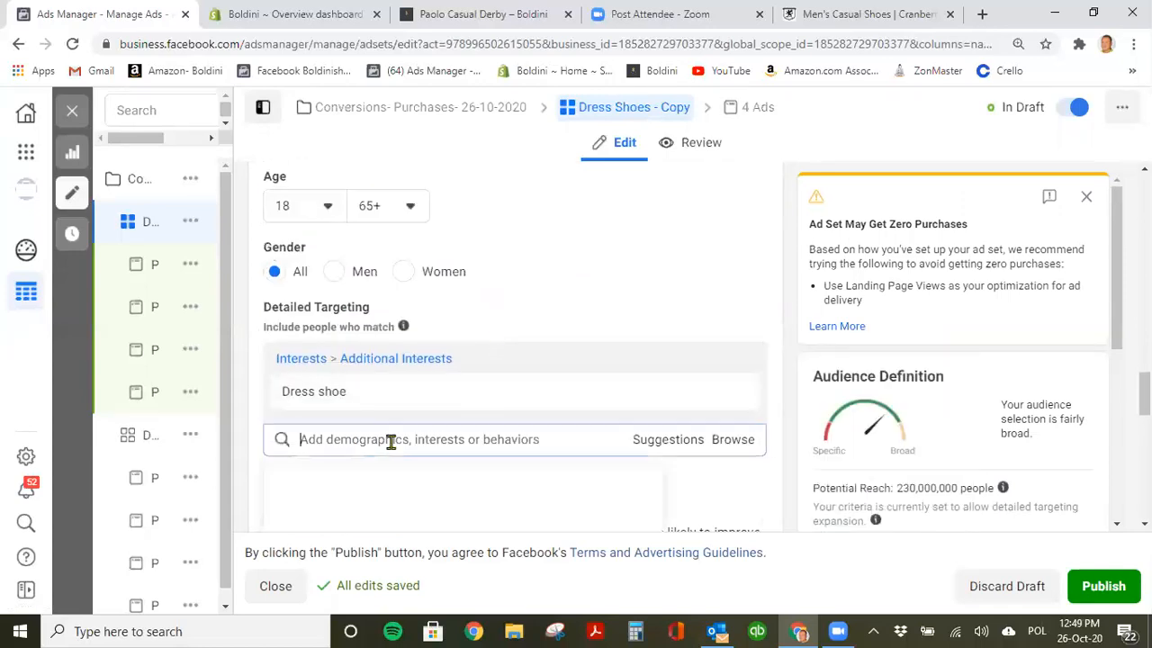
click(675, 442)
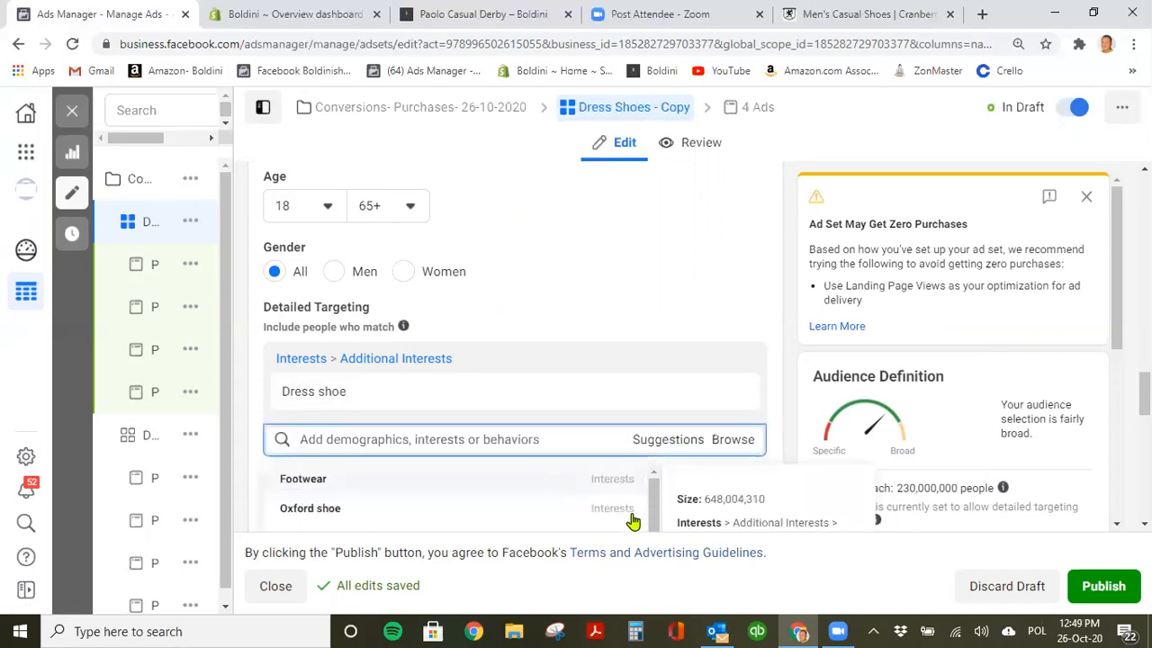
scroll(1143, 400, down, 2)
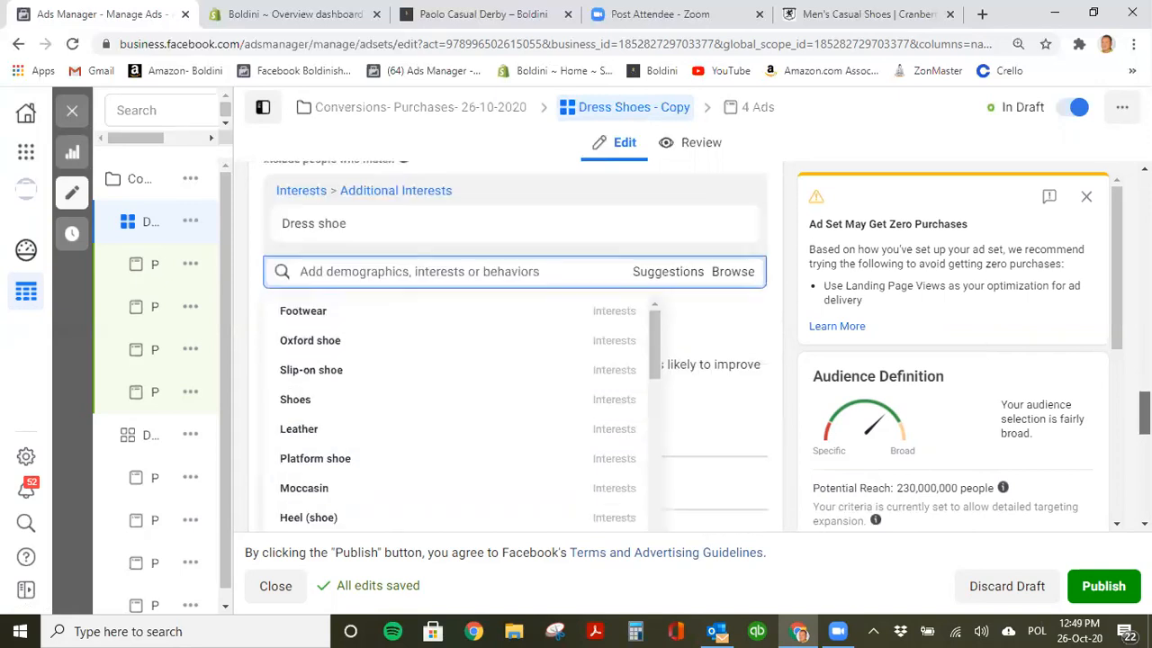
click(936, 396)
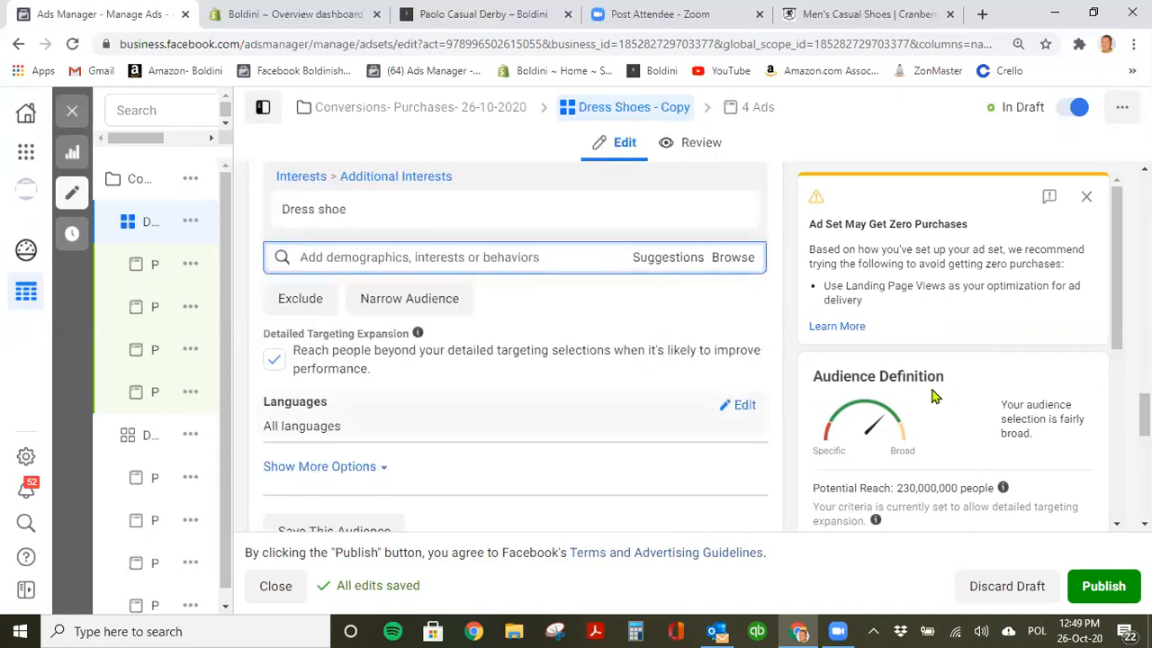
click(672, 261)
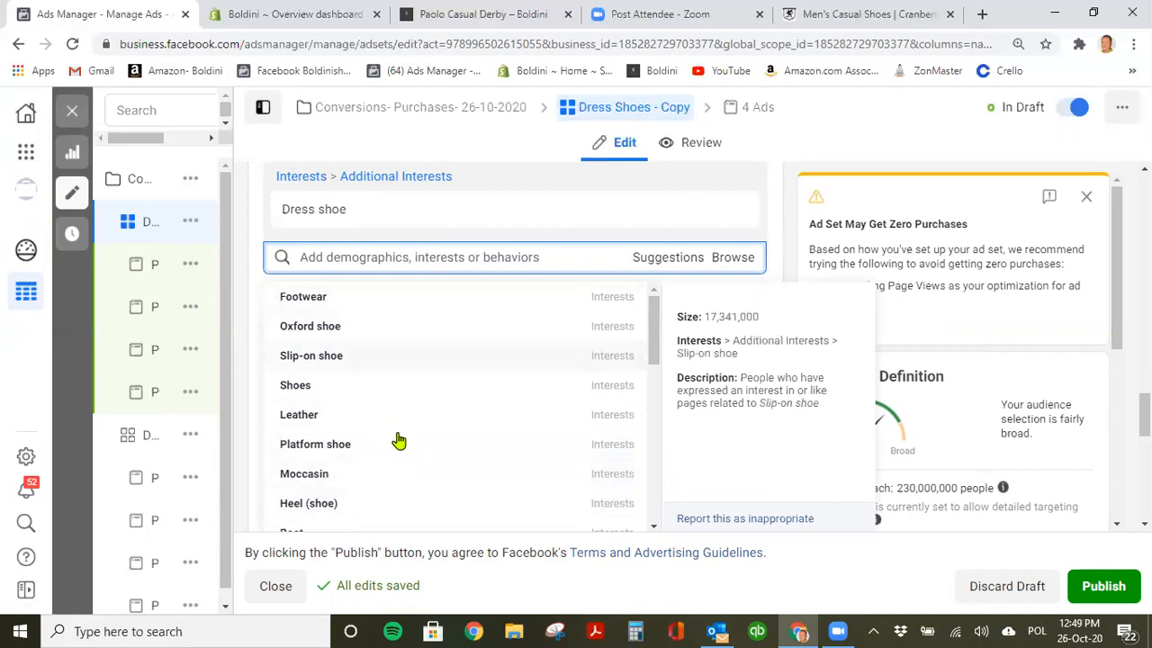
scroll(399, 442, down, 2)
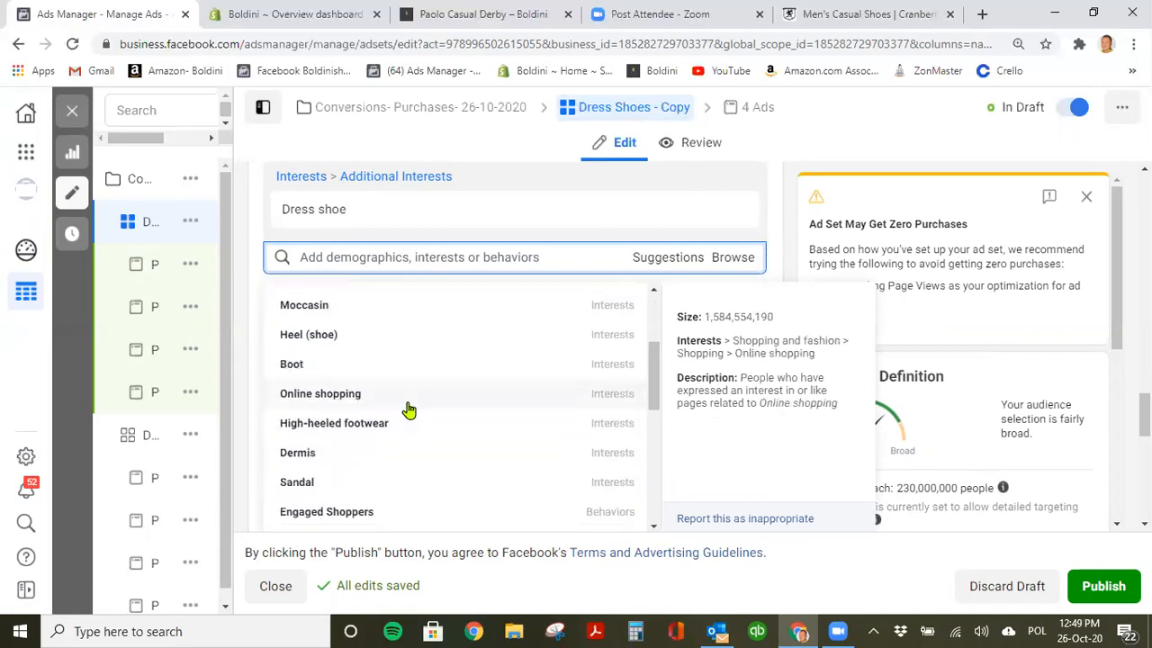
scroll(408, 432, down, 2)
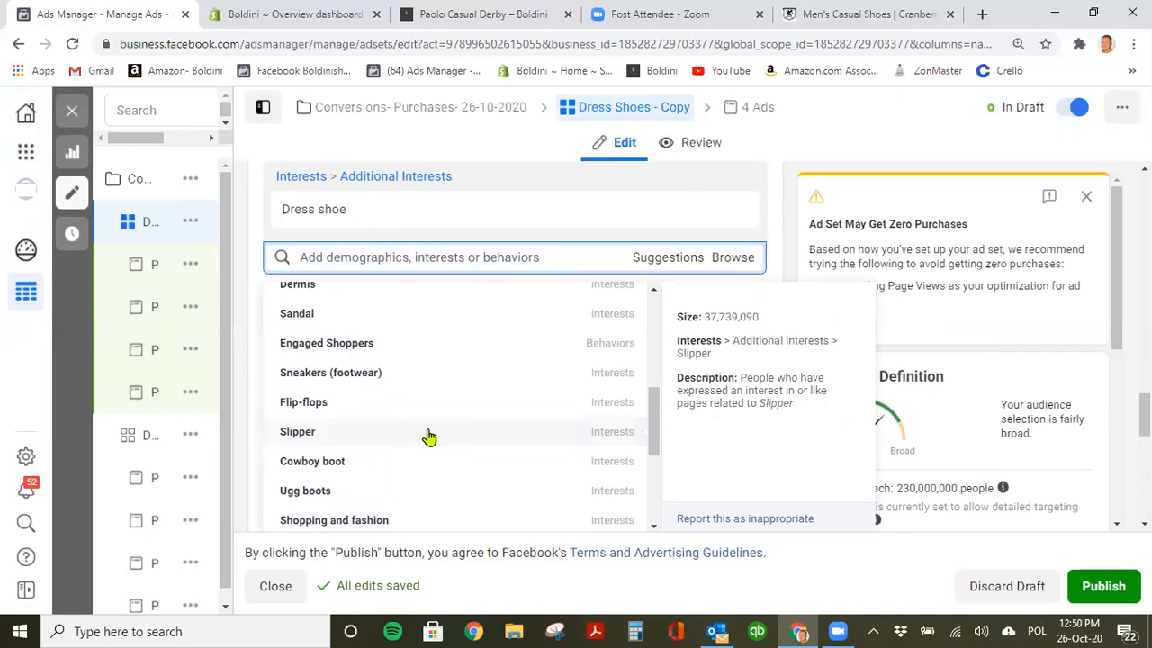
scroll(428, 436, down, 2)
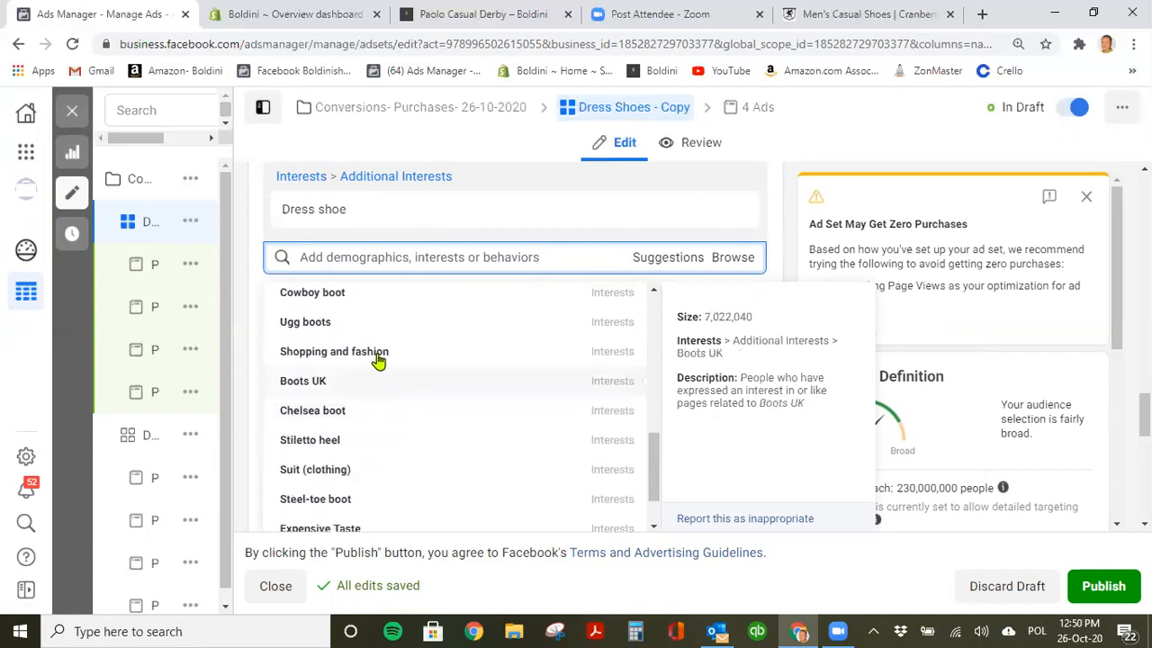
scroll(426, 411, down, 1)
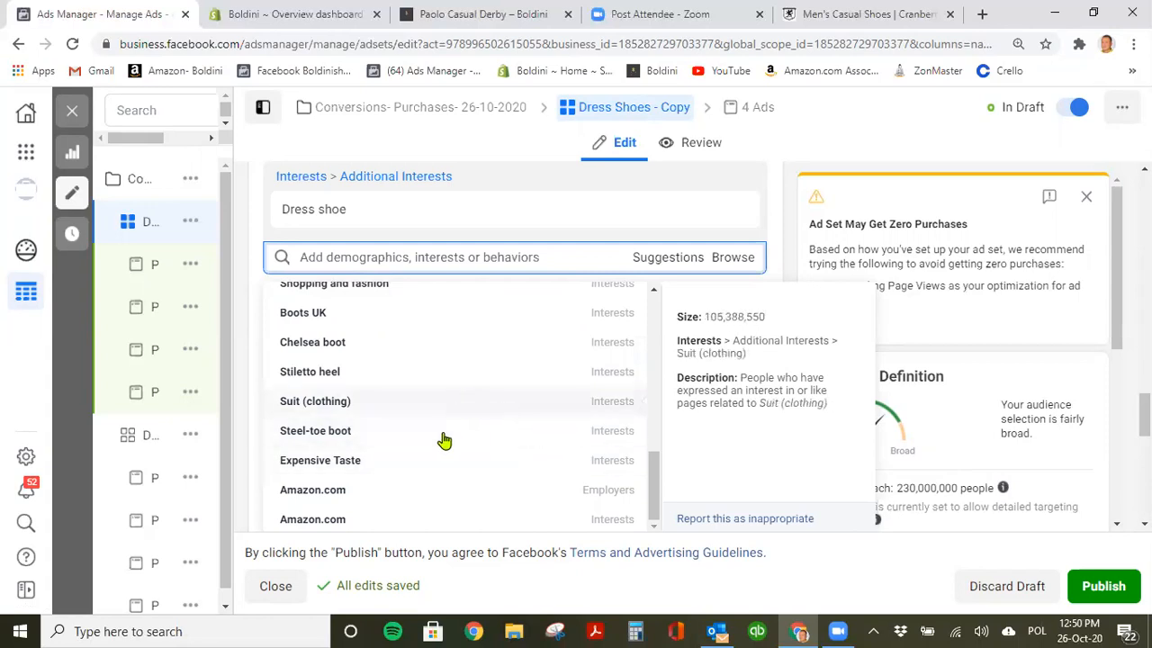
scroll(439, 429, up, 3)
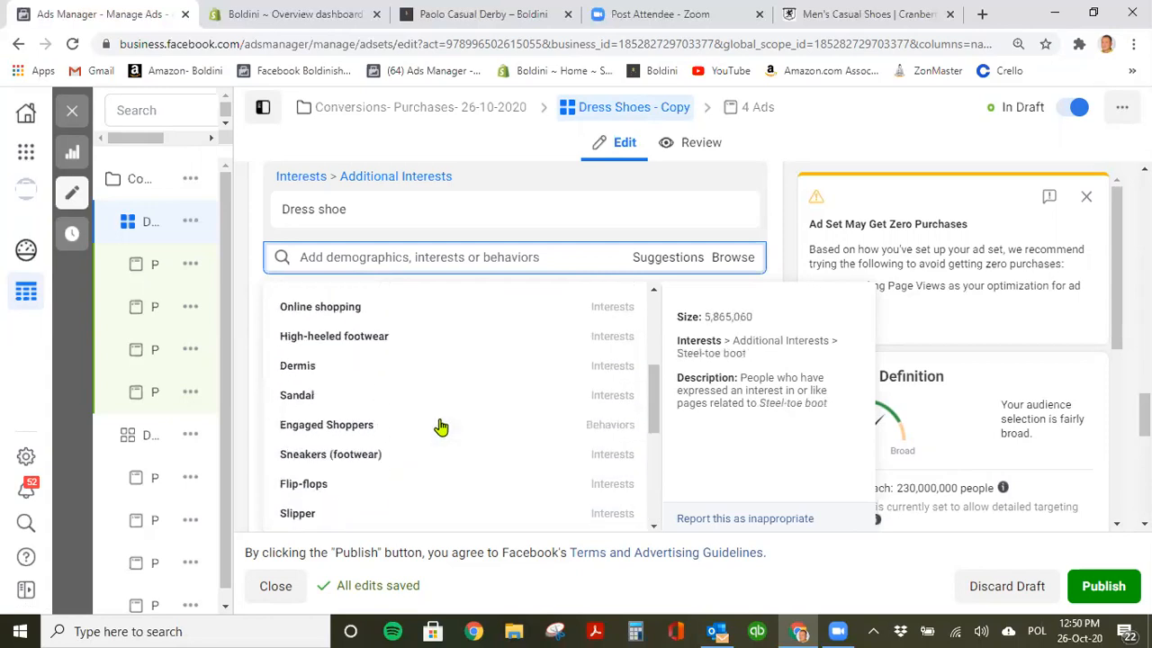
scroll(441, 427, up, 1)
scroll(441, 428, up, 3)
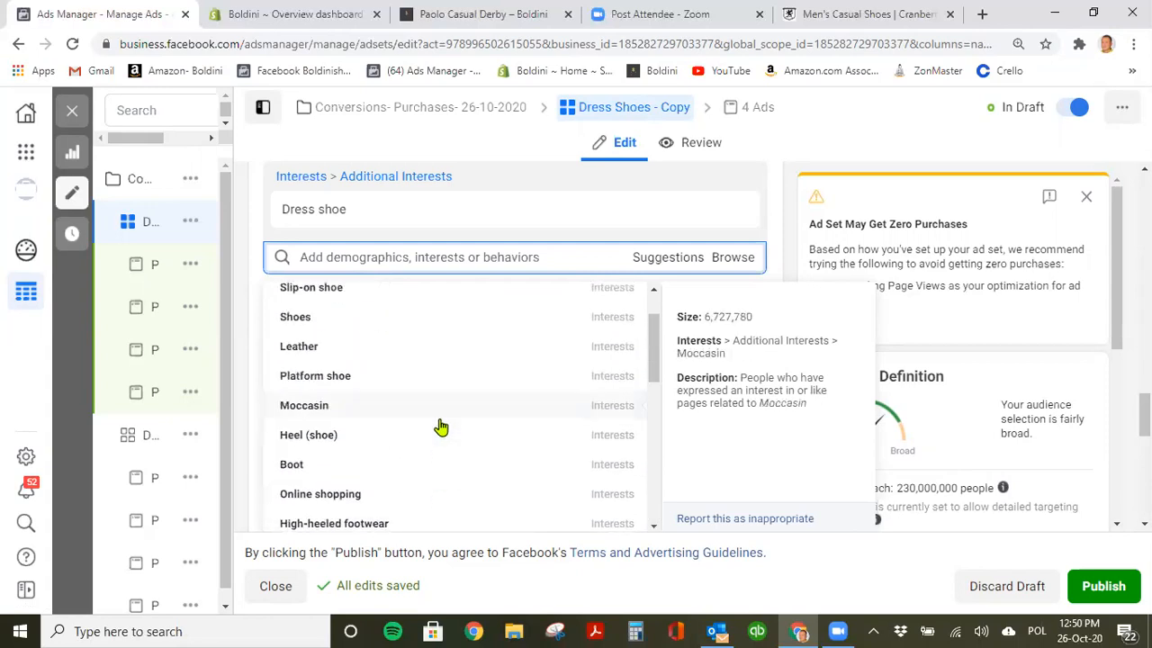
scroll(441, 428, down, 9)
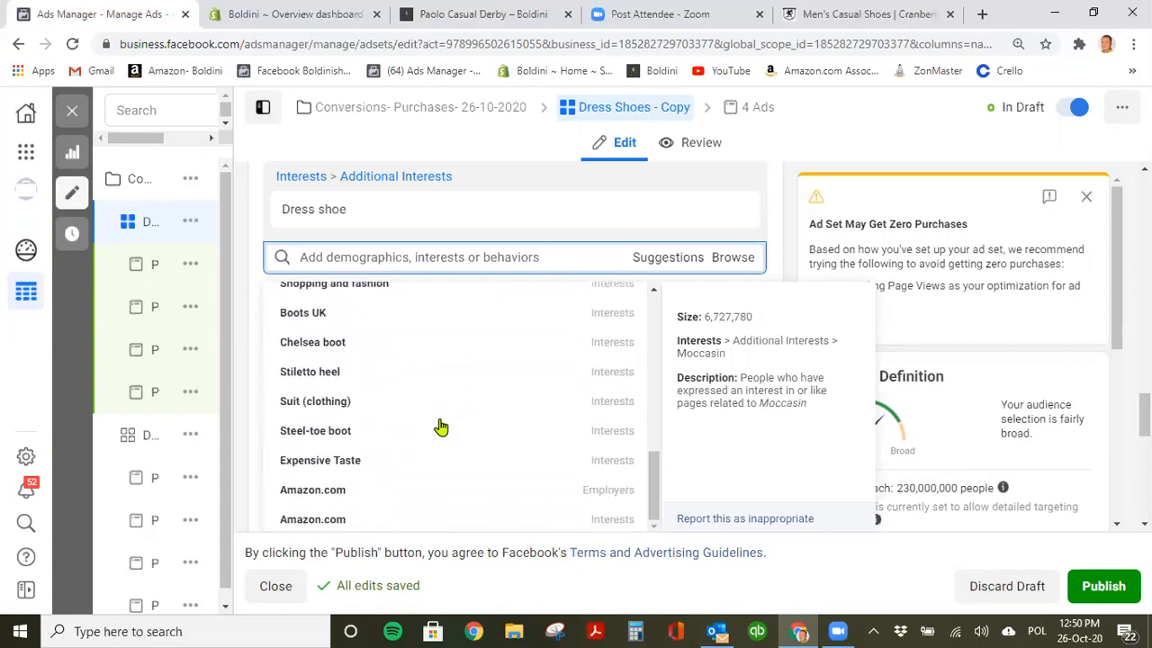
scroll(441, 427, up, 9)
Search the detailed targeting for Men's Fashion, add it as an interest and remove Dress shoe.
click(450, 257)
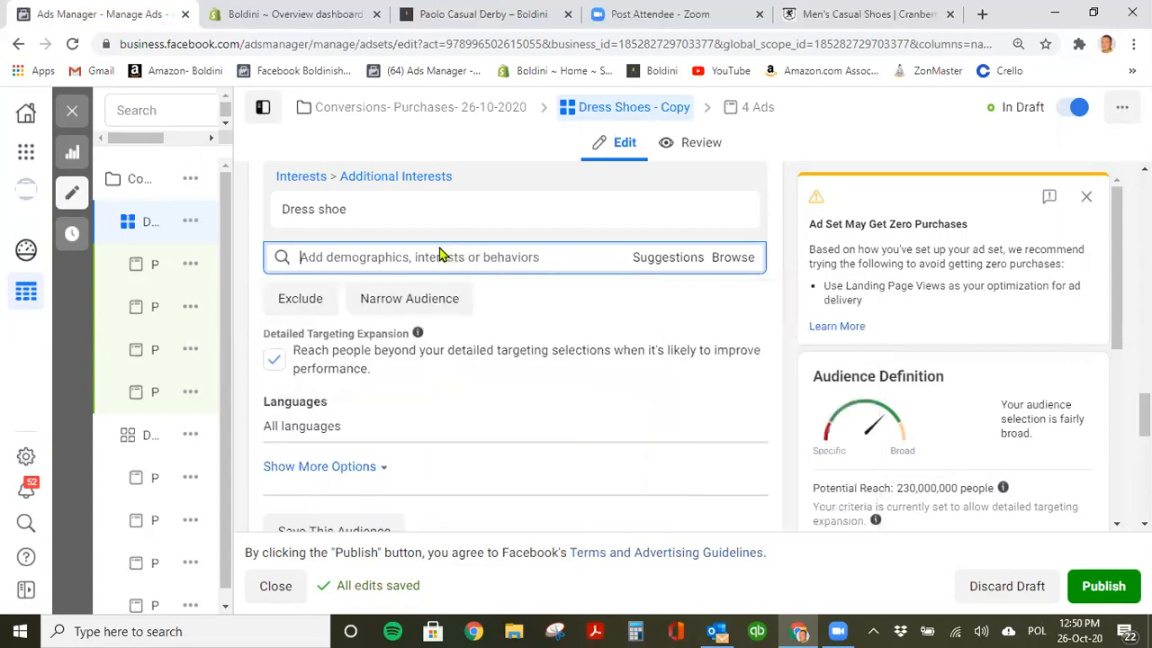
text(Men's )
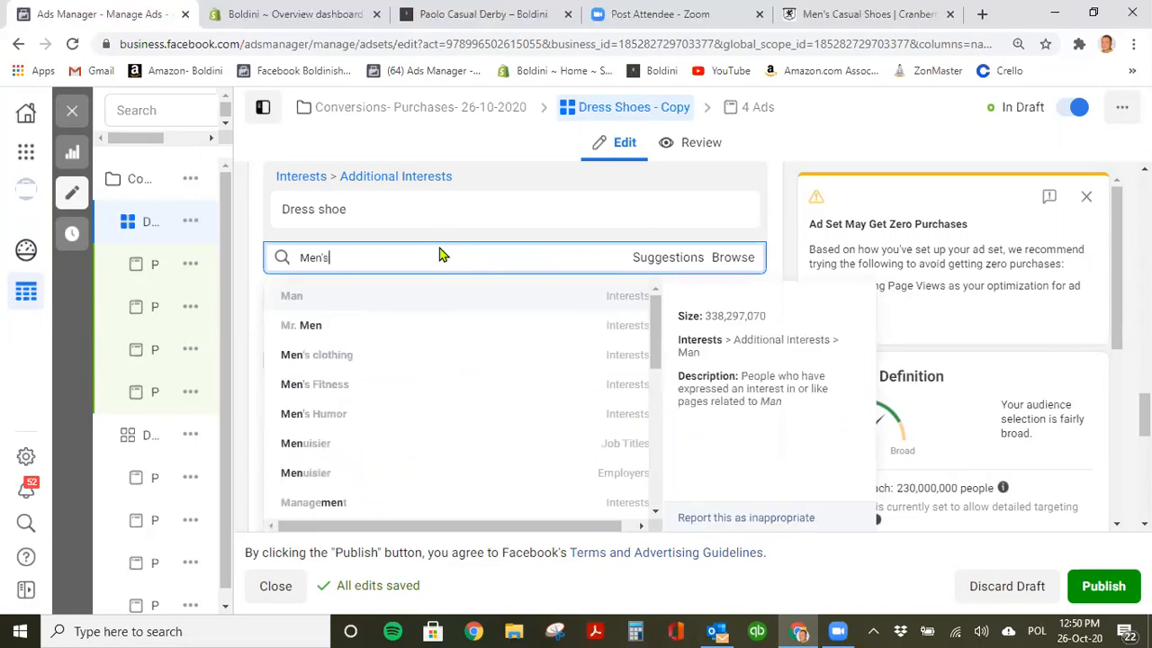
text(F)
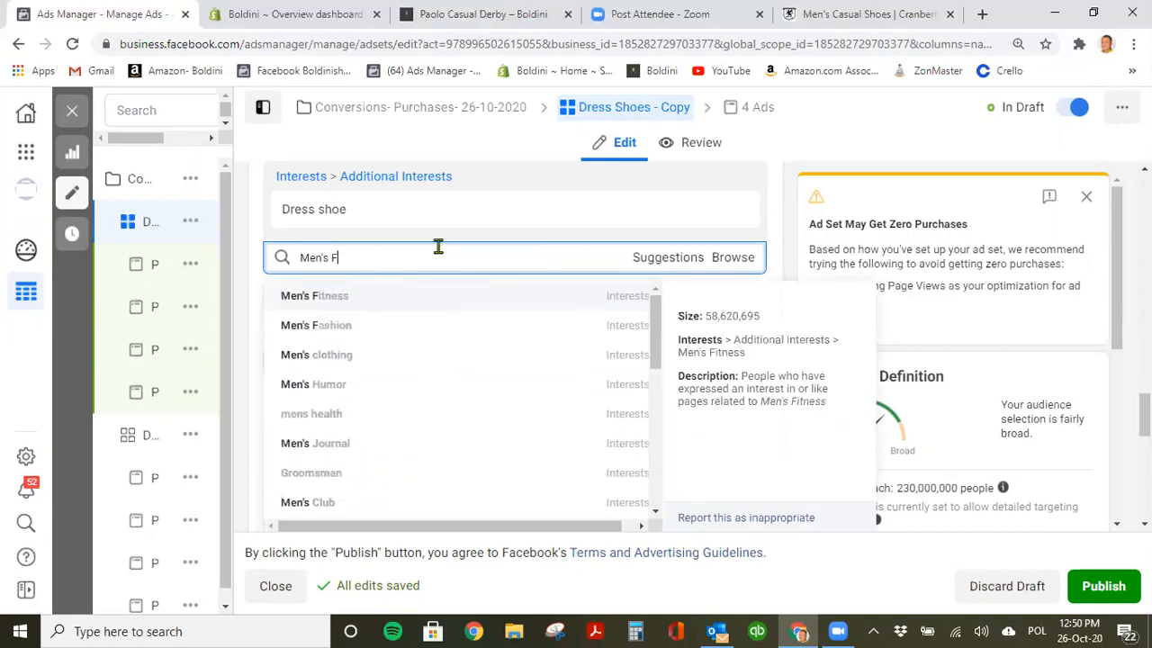
click(341, 320)
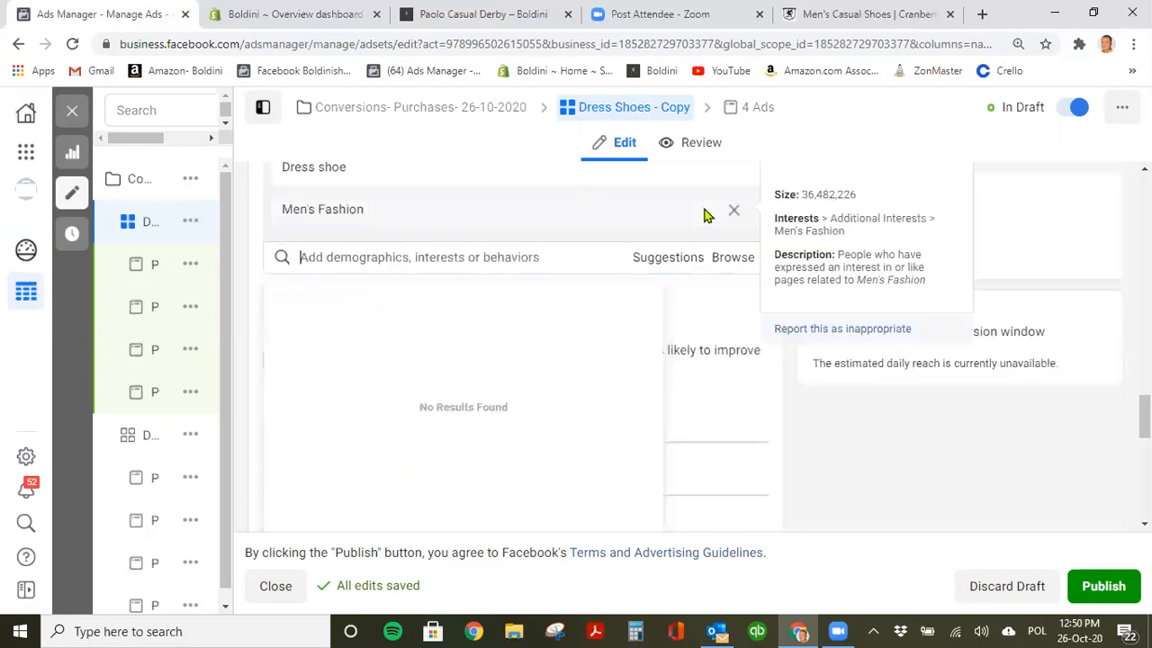
scroll(618, 252, up, 2)
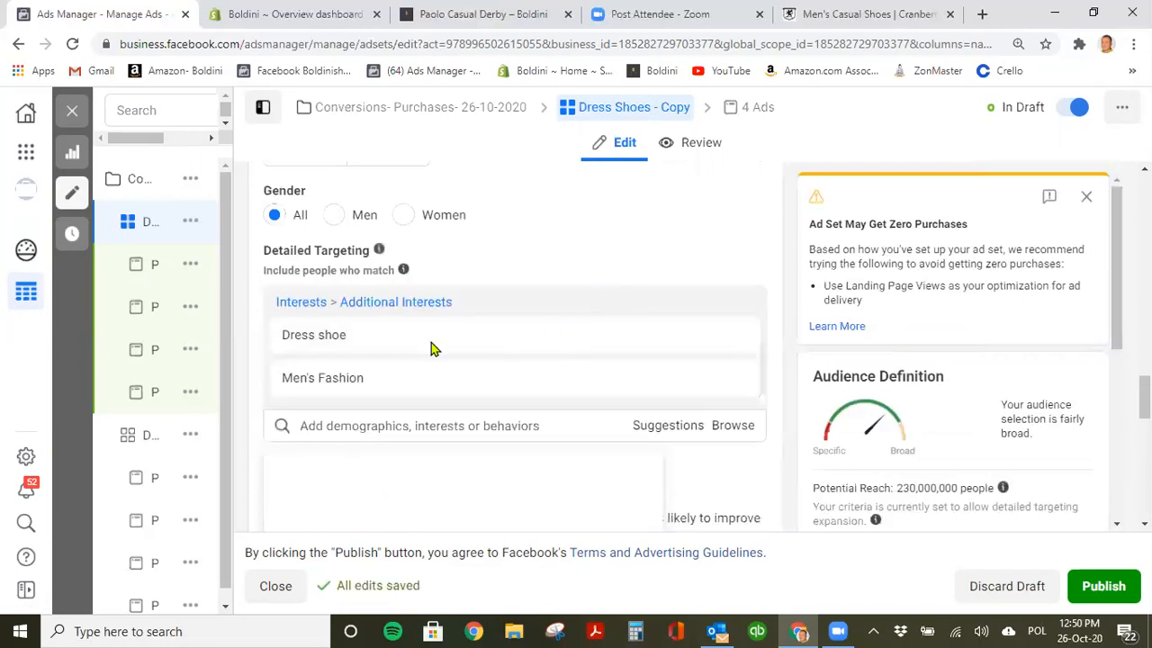
click(733, 339)
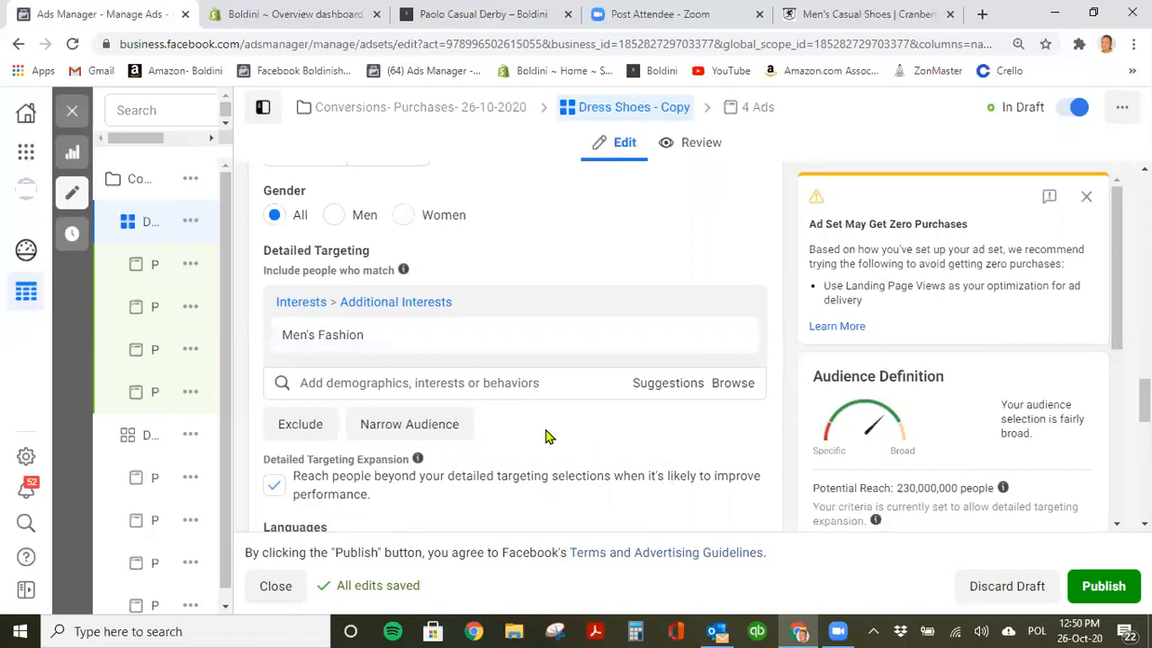
scroll(551, 437, down, 2)
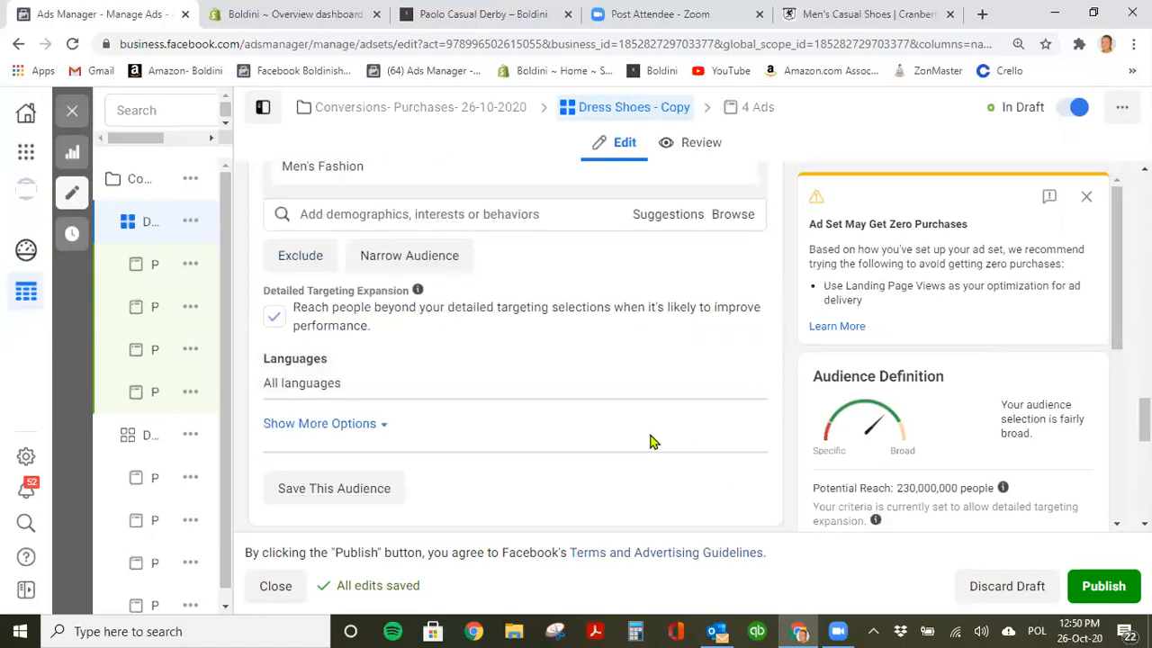
Rename the Dress Shoes copy ad set as Men's Fashion.
scroll(609, 433, up, 10)
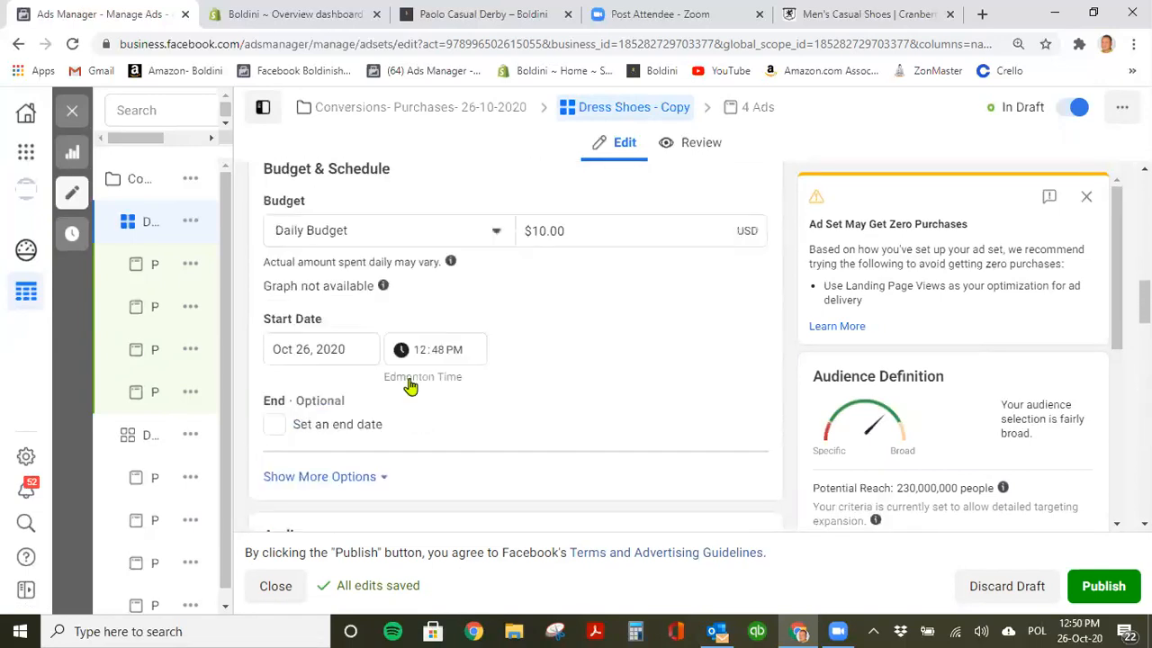
drag(441, 246, 270, 251)
mouse_move(154, 262)
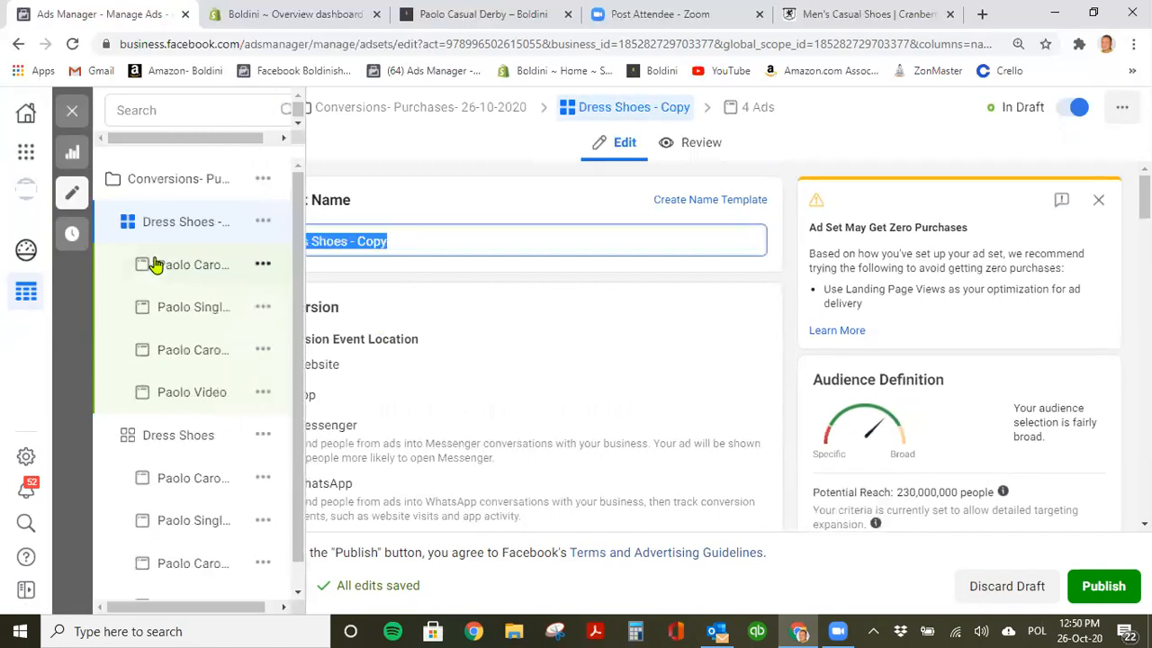
text(Men's Fas)
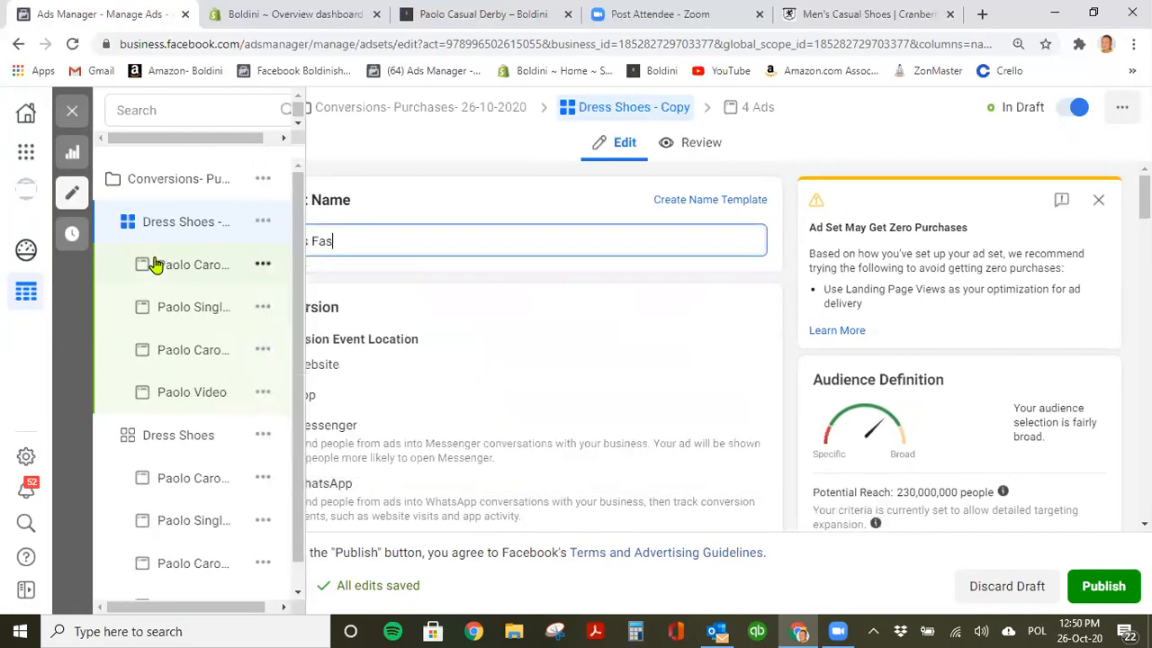
text(hion)
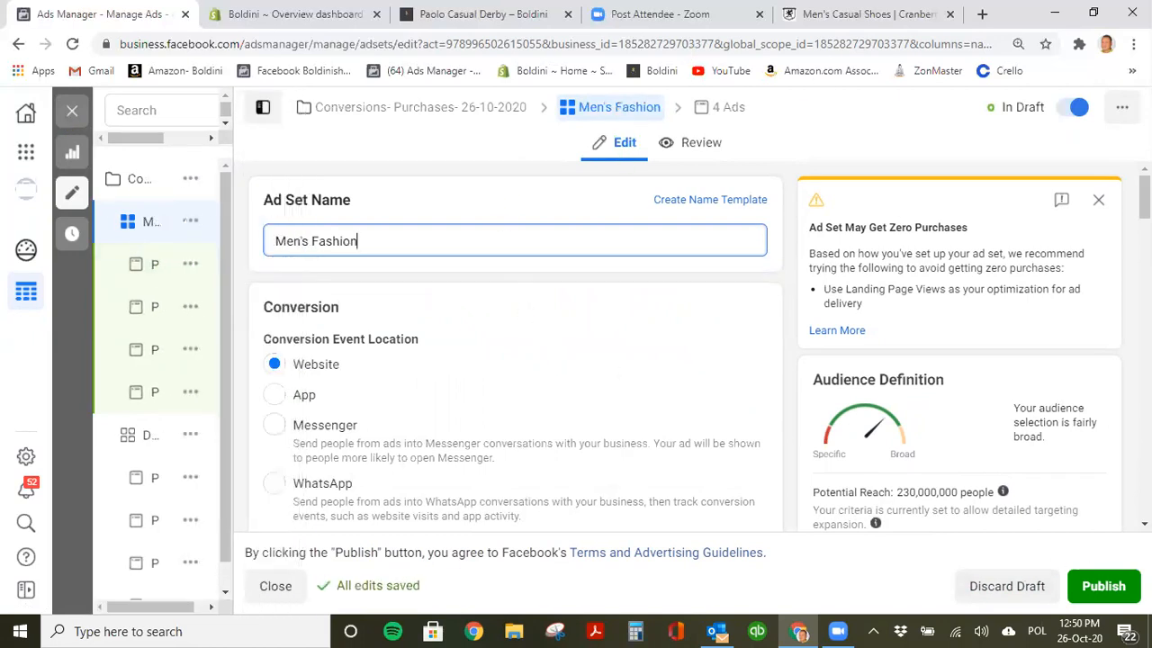
Publish the Men's Fashion ad set and clear its selection in the ad set list.
click(1119, 596)
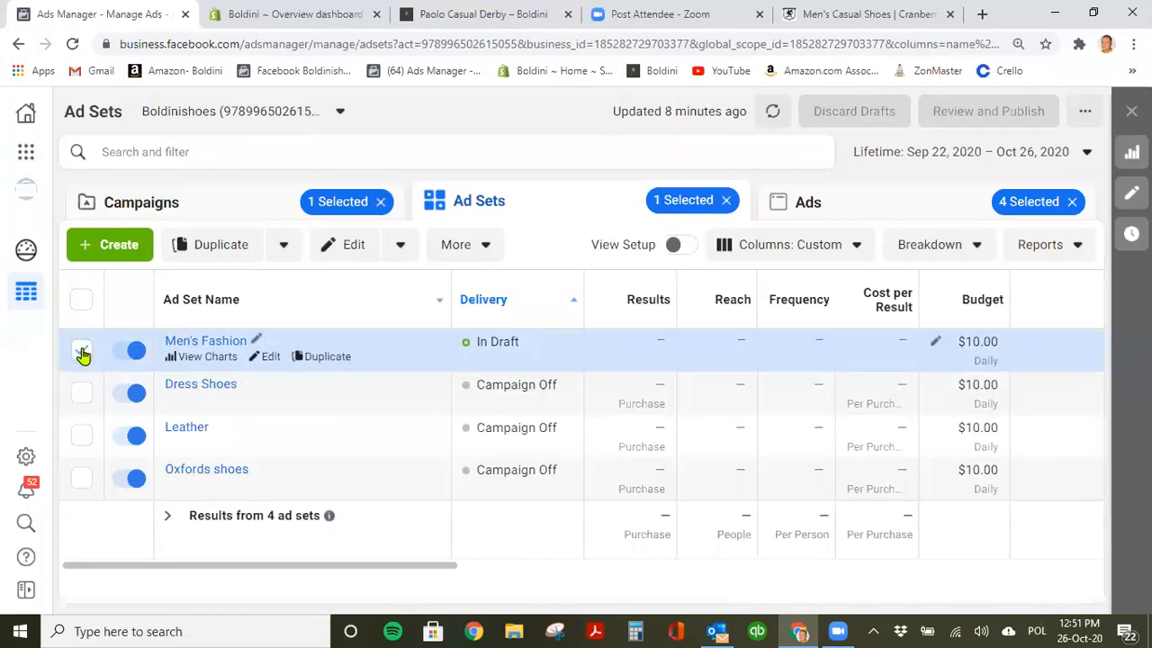
click(80, 351)
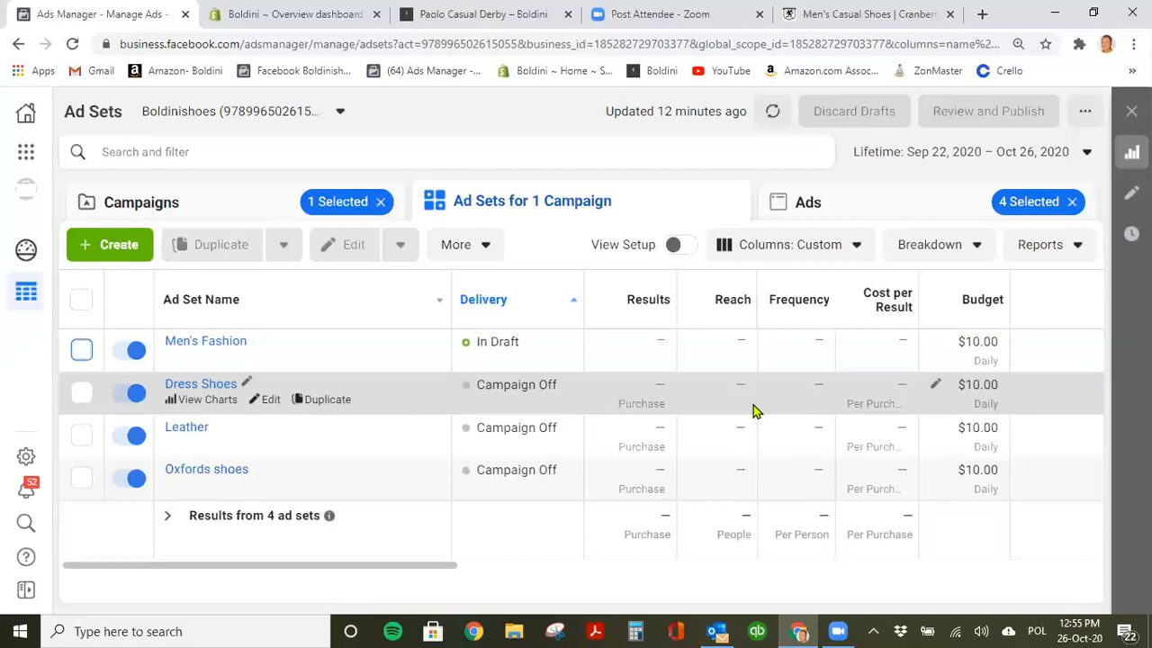
Switch to the Boldini store page in the browser, open its home page and look through the shoe models.
click(484, 15)
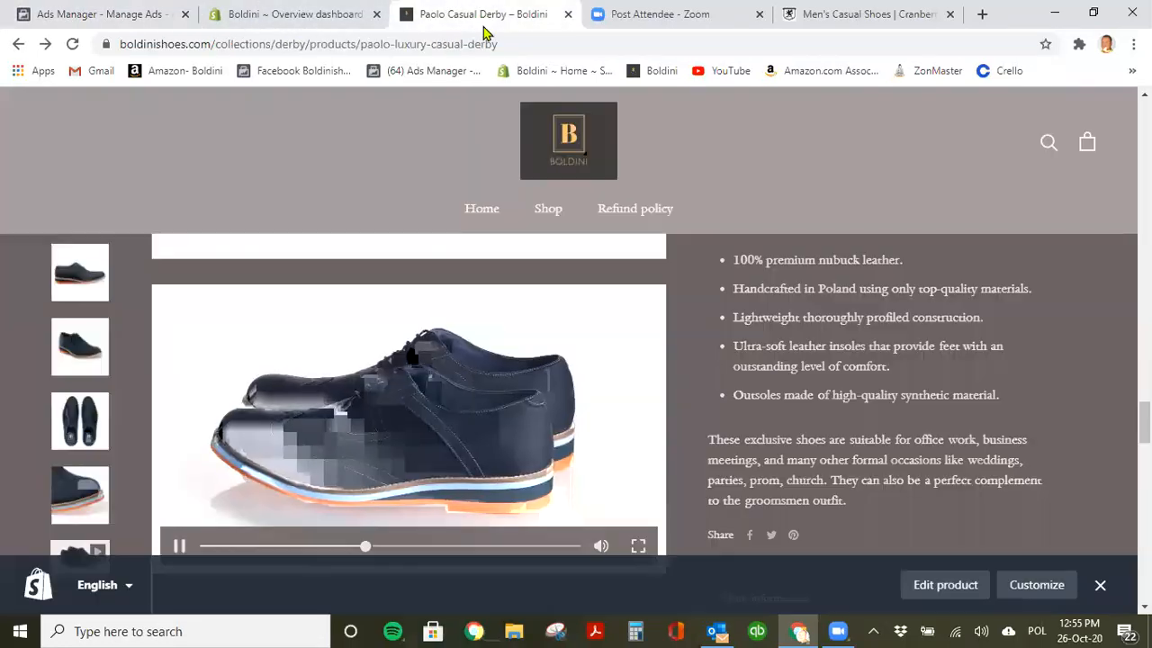
scroll(576, 234, up, 5)
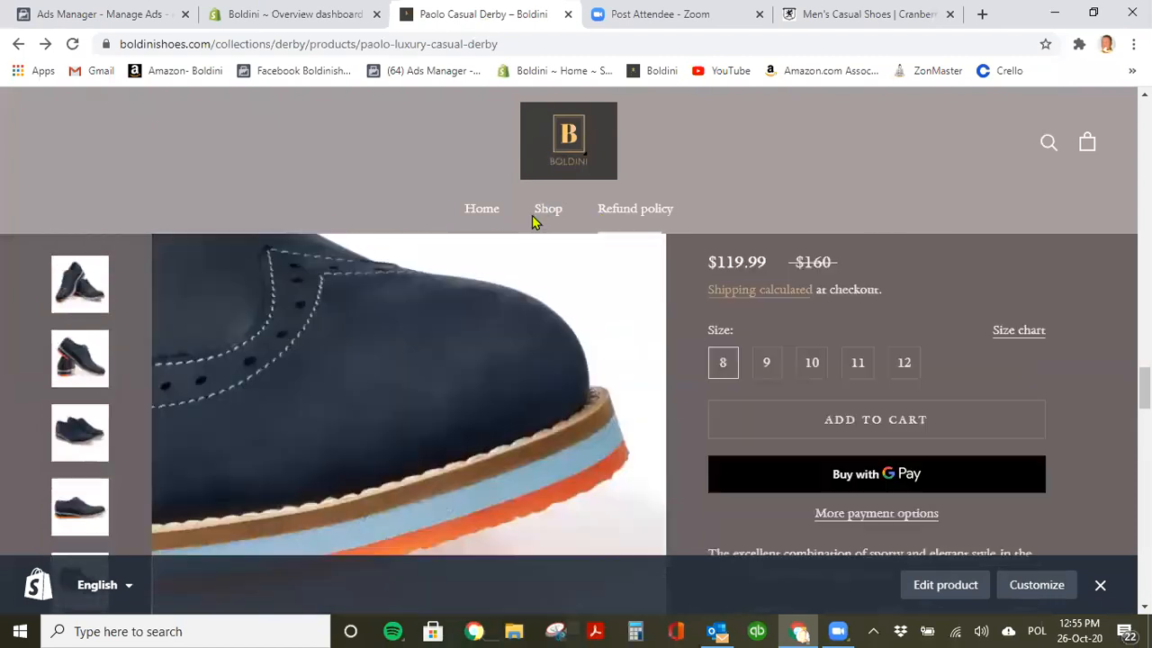
scroll(531, 222, up, 1)
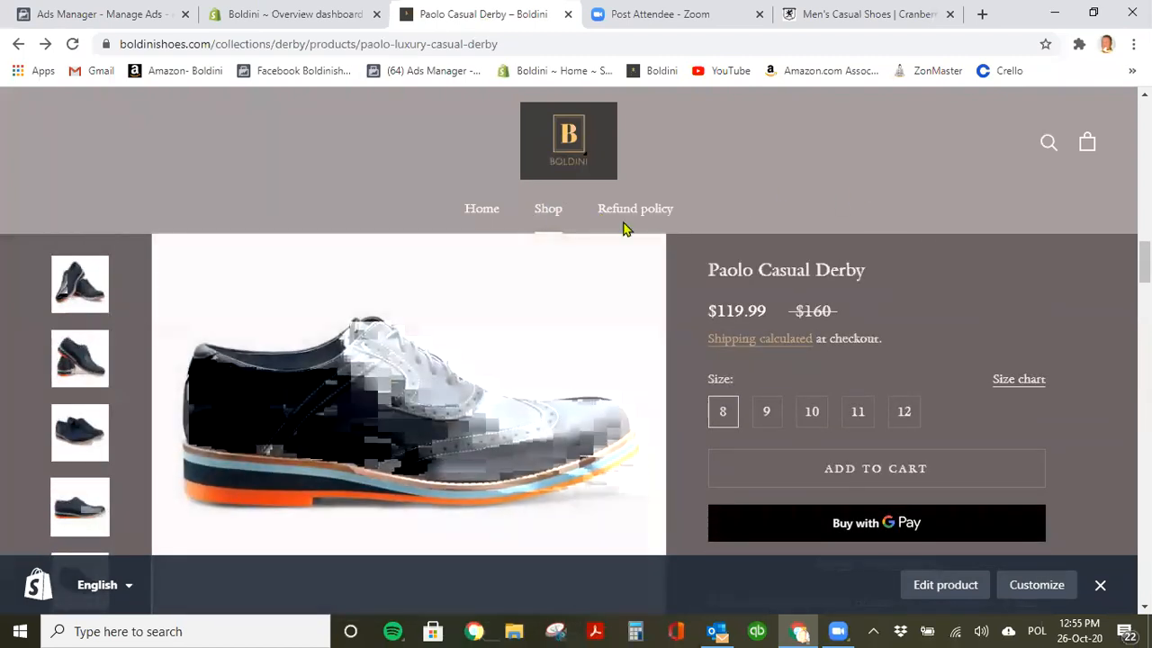
click(636, 208)
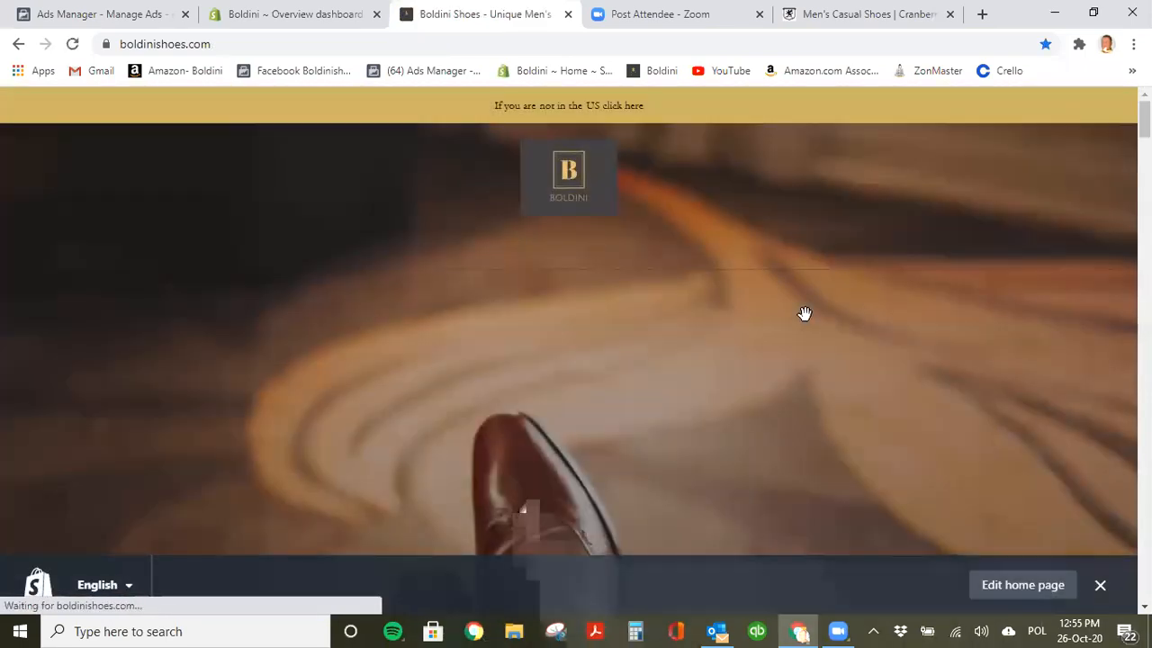
scroll(803, 315, down, 5)
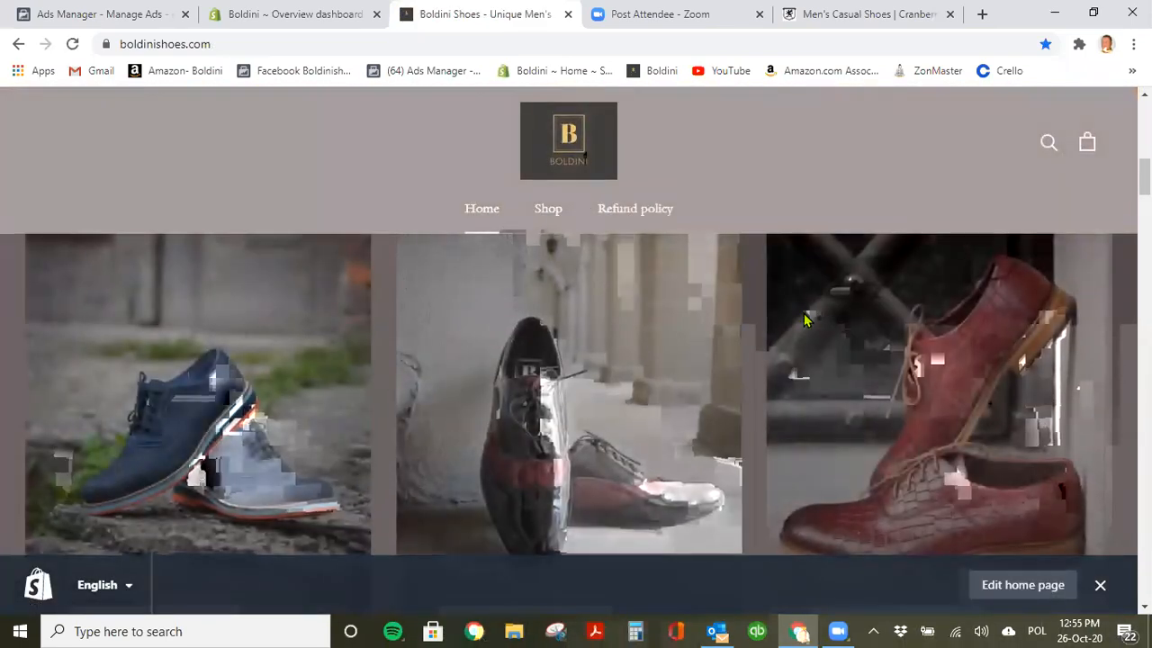
scroll(803, 319, down, 3)
scroll(804, 319, down, 2)
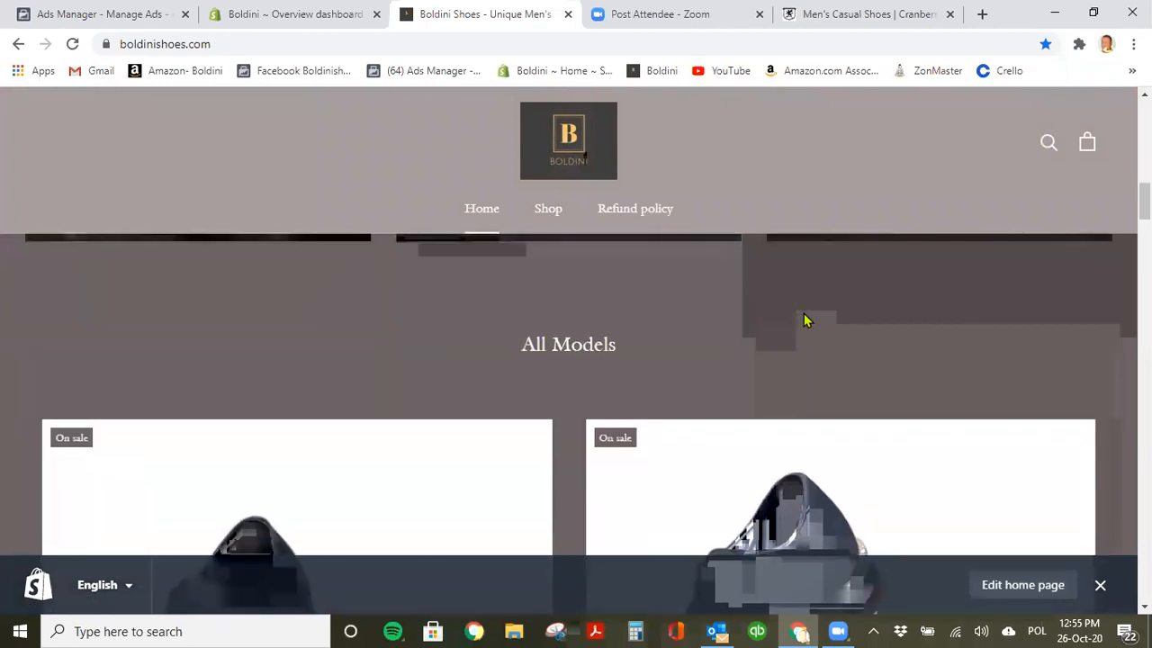
Examine the Boldini home page, comparing the Derby, Oxfords and Fall Collection banners with the shoe listings under All Models.
scroll(806, 320, down, 2)
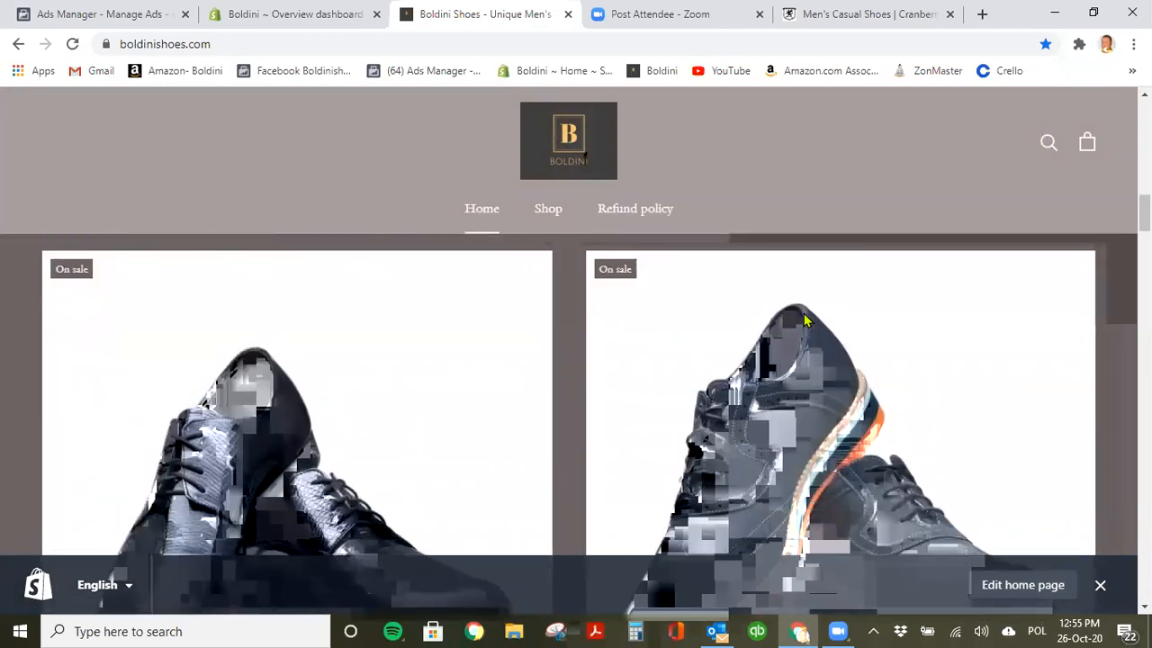
scroll(804, 322, up, 7)
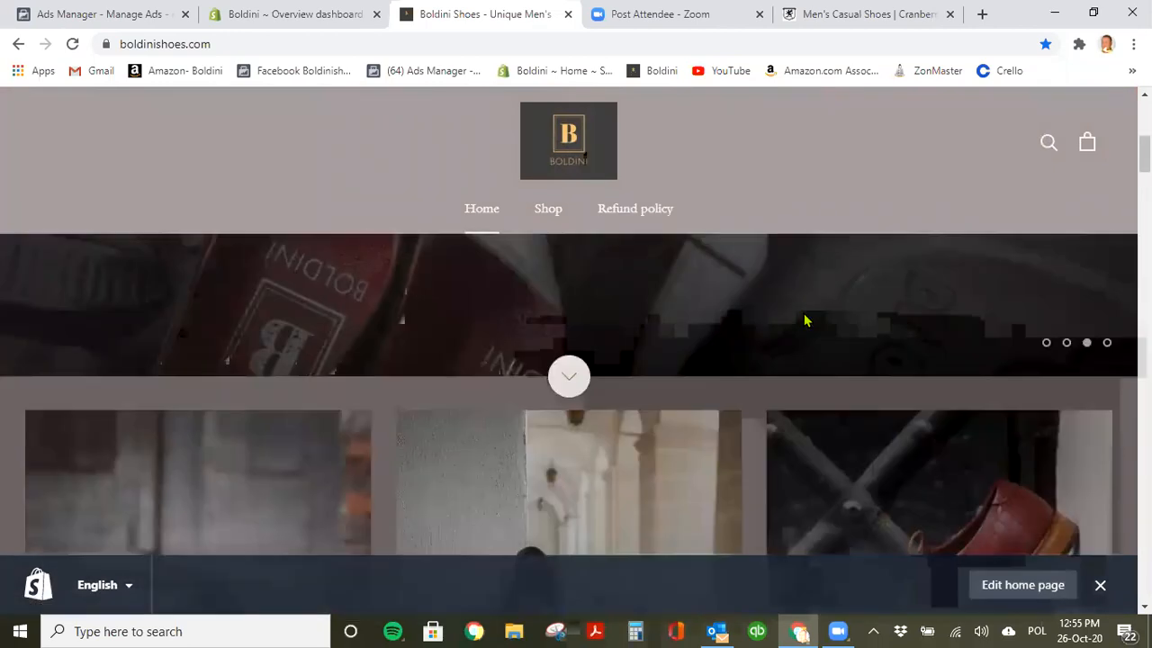
scroll(803, 322, down, 2)
scroll(801, 311, down, 5)
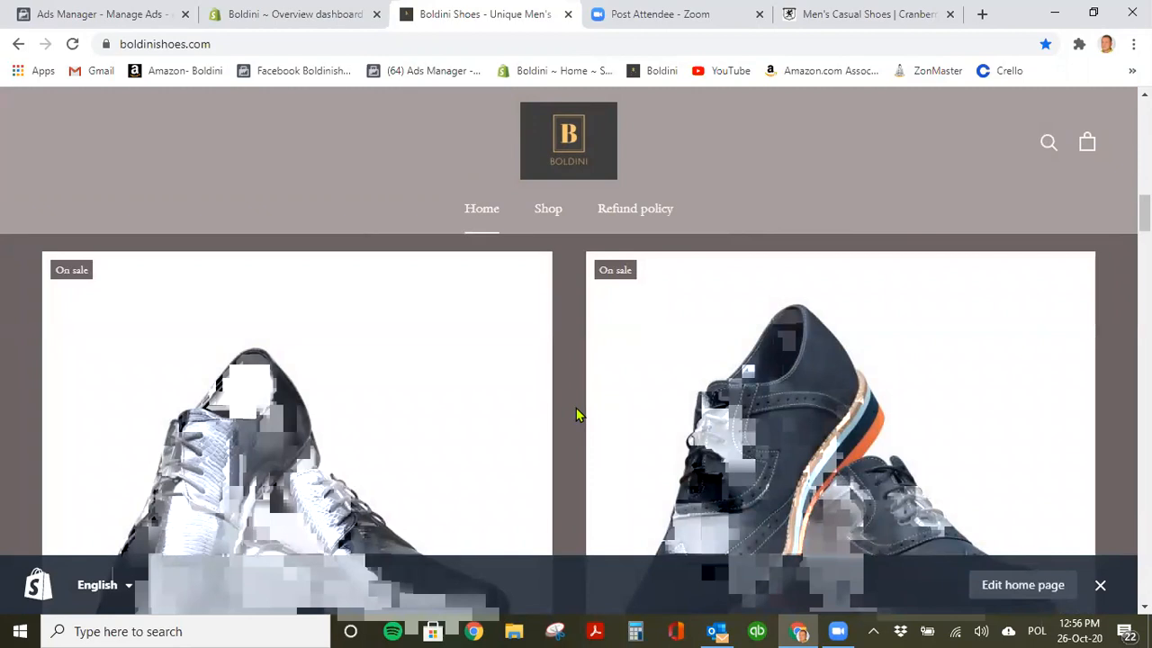
scroll(578, 414, up, 2)
scroll(577, 414, down, 2)
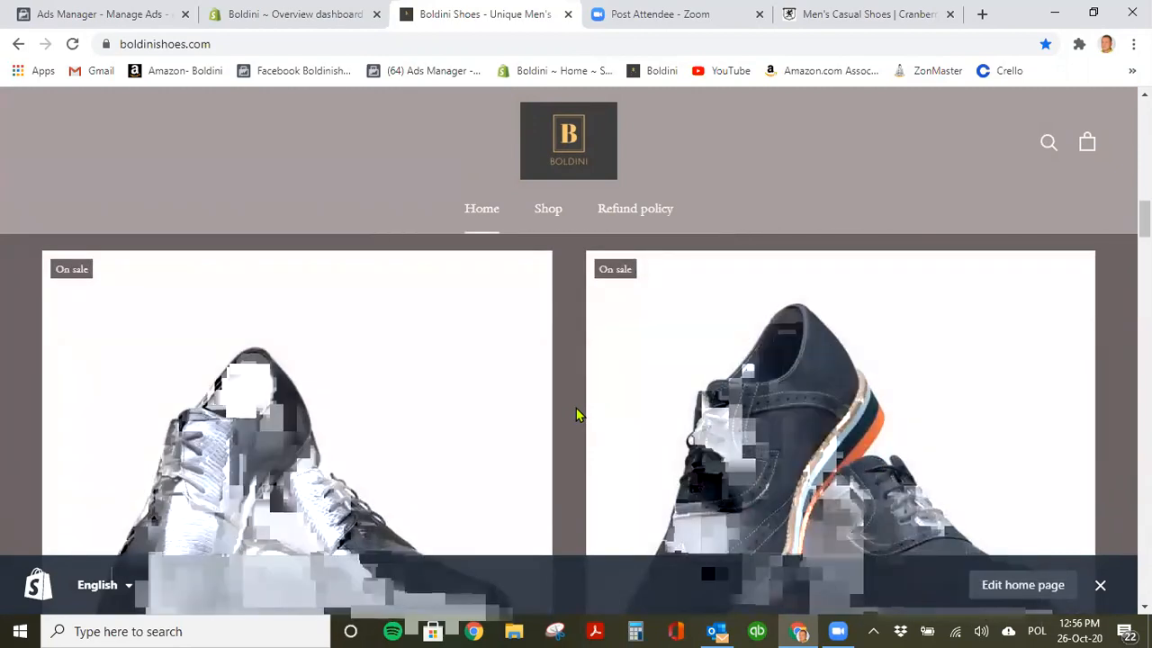
scroll(578, 414, down, 4)
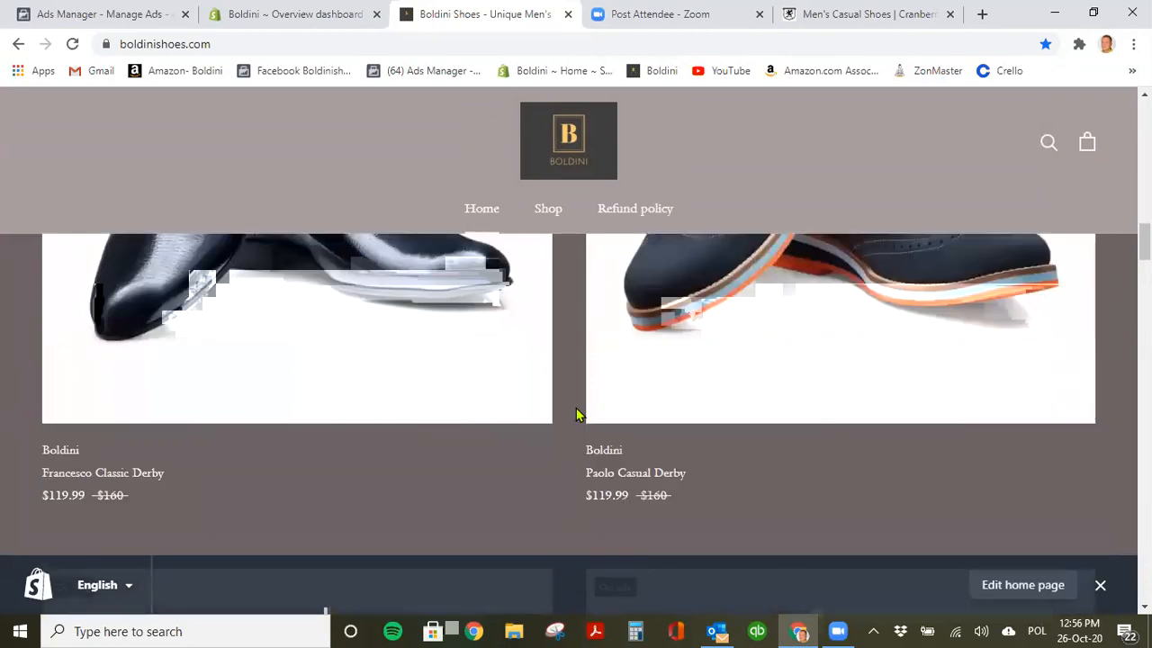
scroll(578, 414, down, 2)
scroll(578, 414, up, 15)
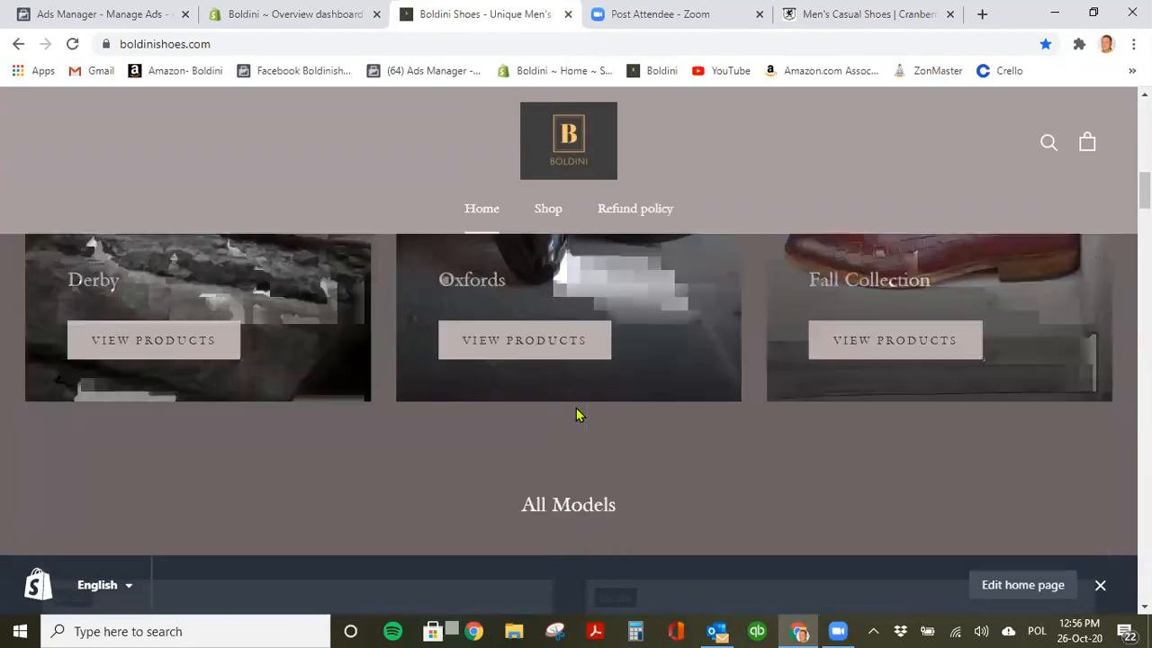
scroll(574, 410, down, 5)
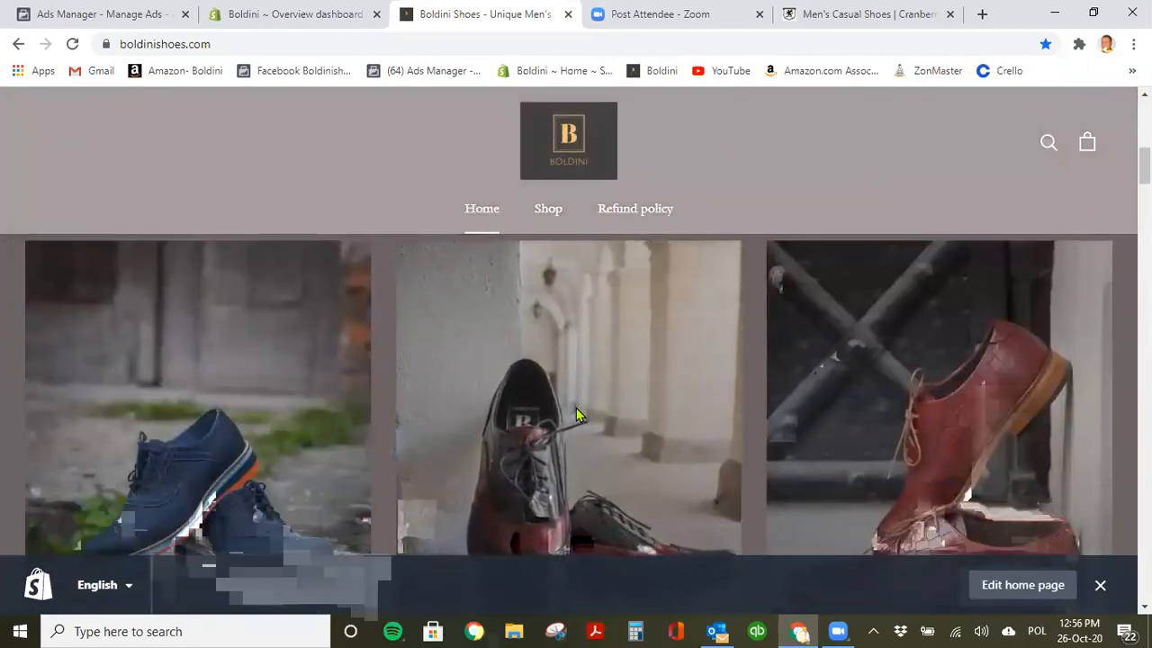
scroll(576, 414, down, 2)
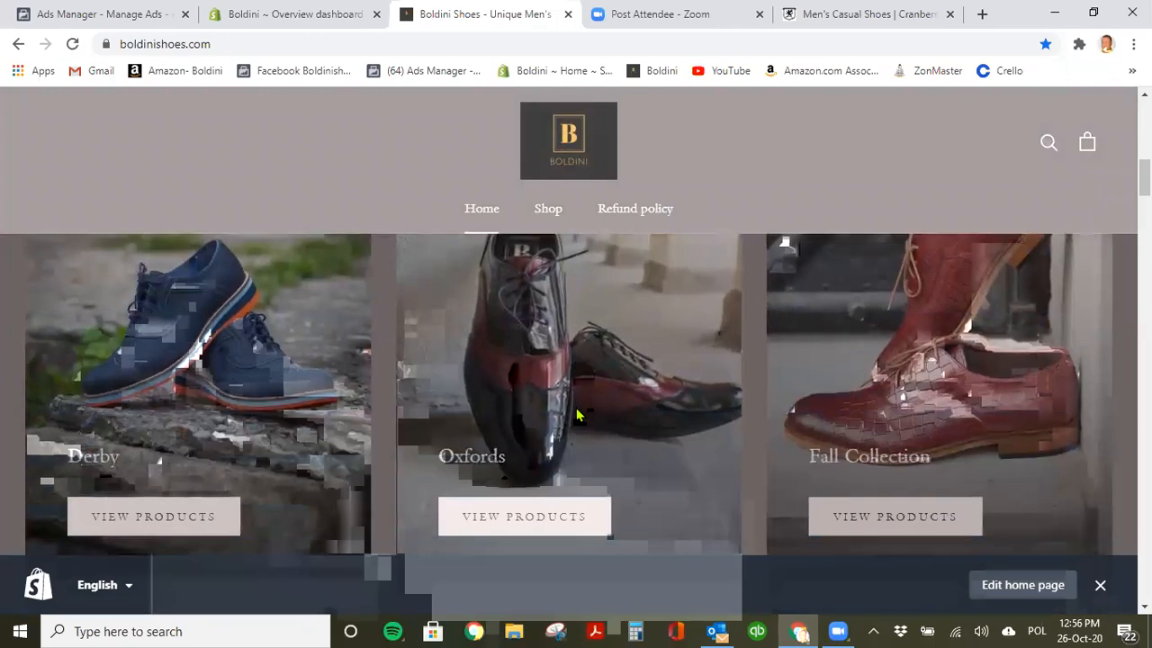
scroll(581, 413, down, 5)
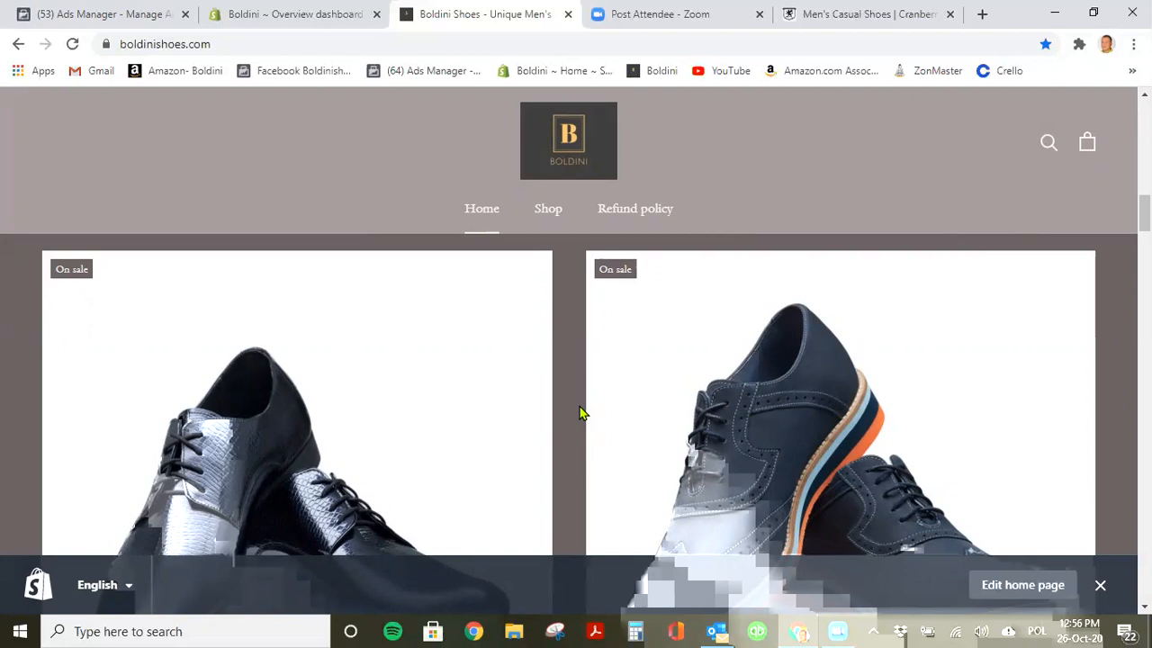
scroll(579, 409, up, 5)
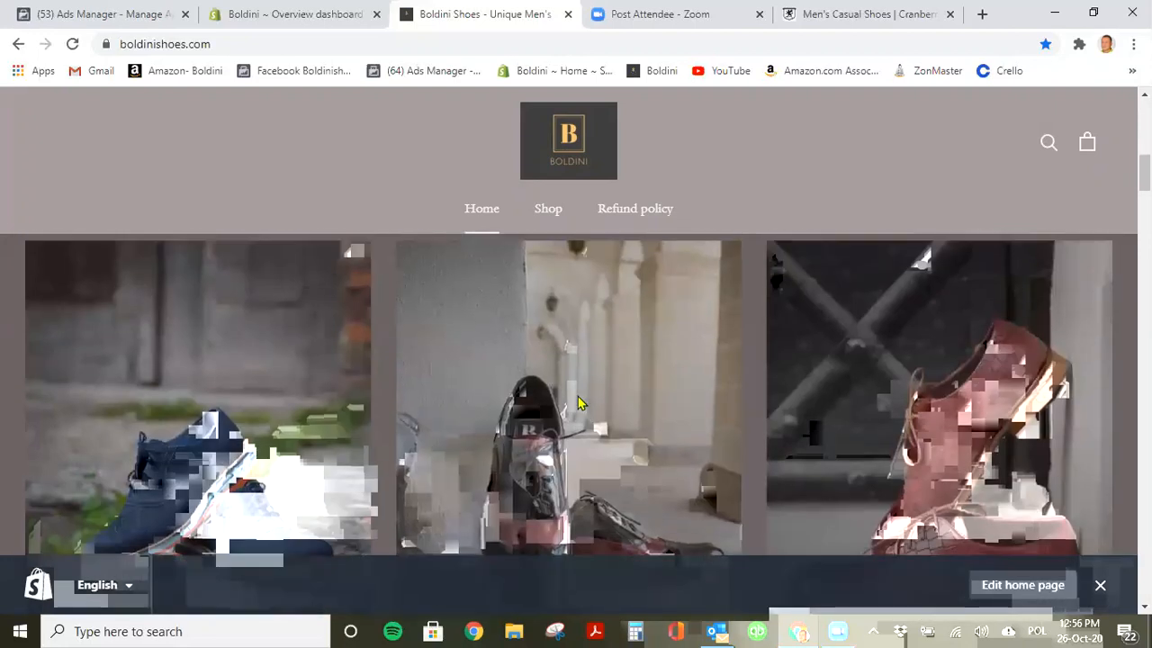
Switch back to Facebook Ads Manager to view the campaign's ad set list.
click(234, 13)
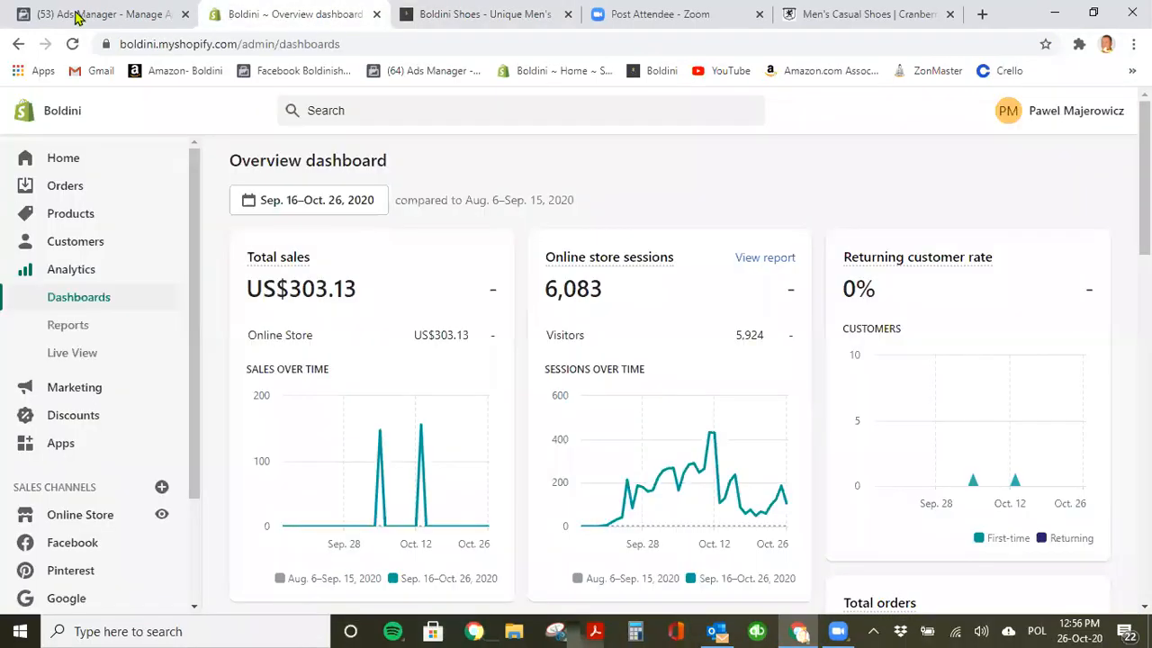
click(81, 14)
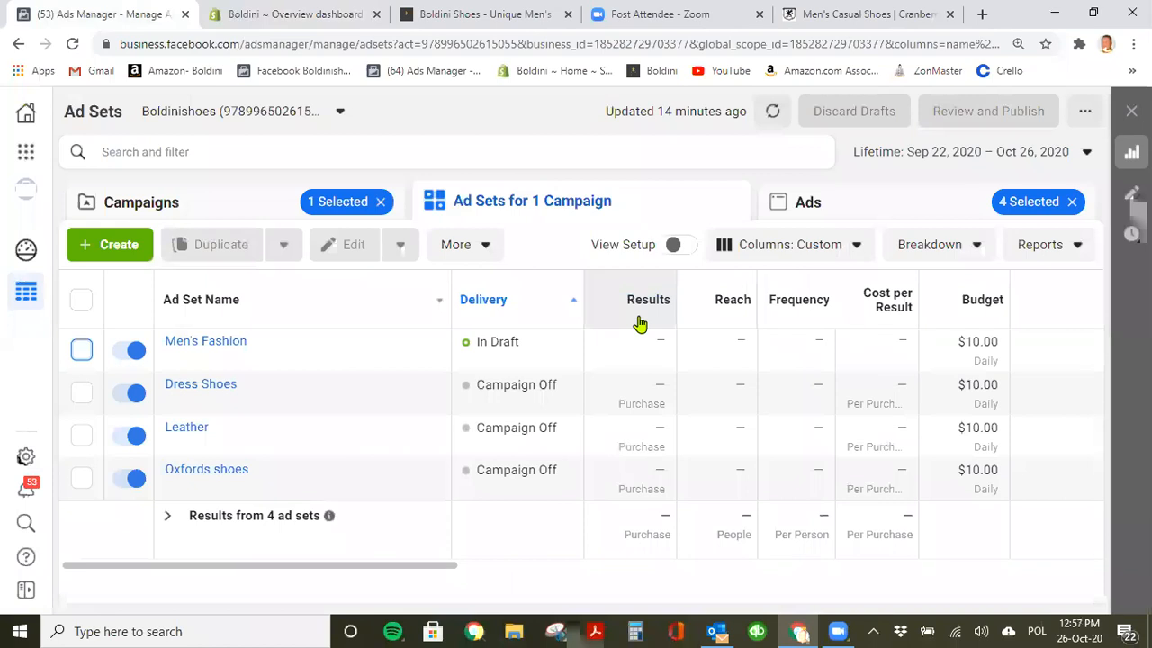